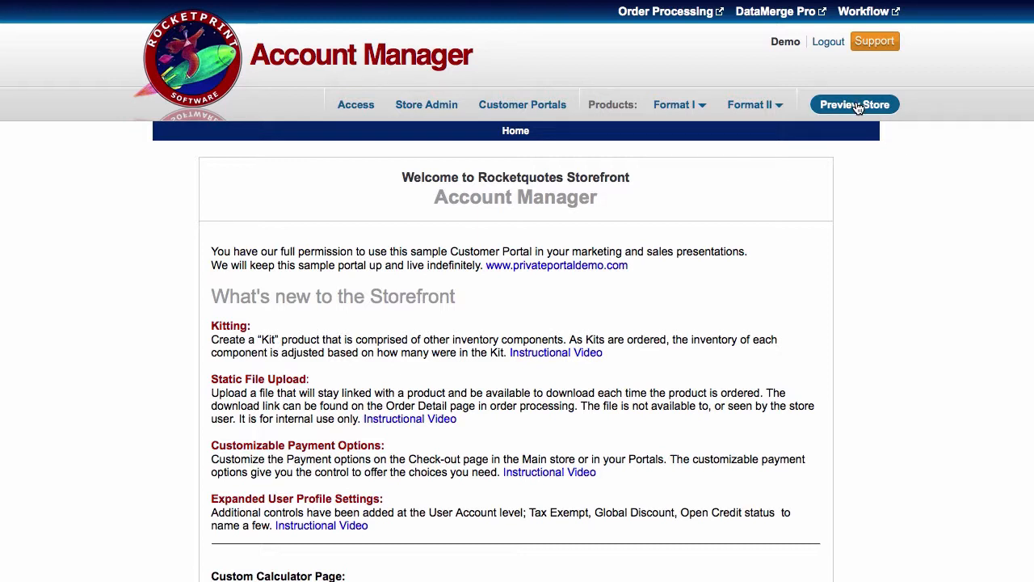
Preview the storefront and open the 8.5 x 11 Brochure product from the Brochures category.
left_click(856, 107)
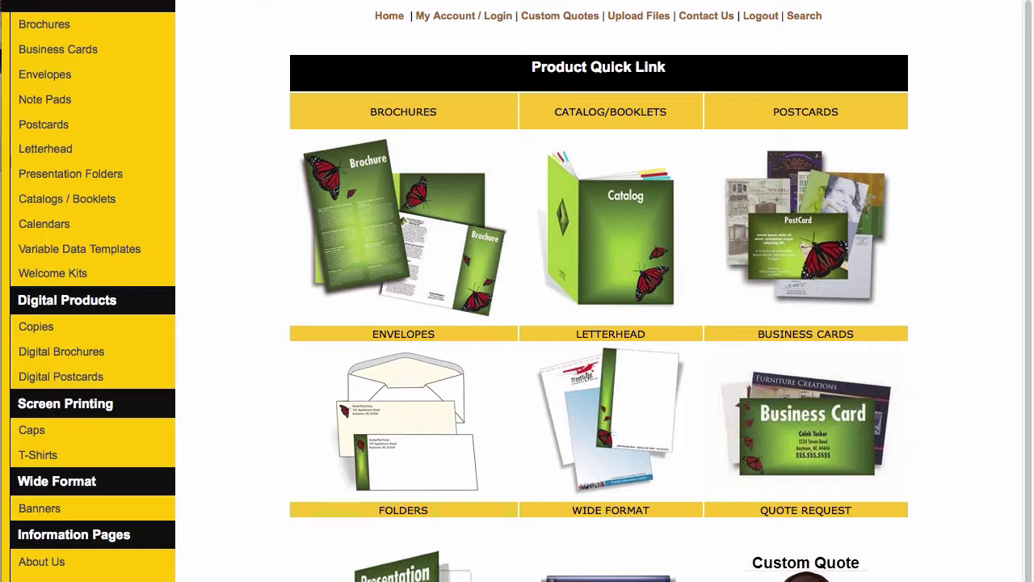
left_click(46, 26)
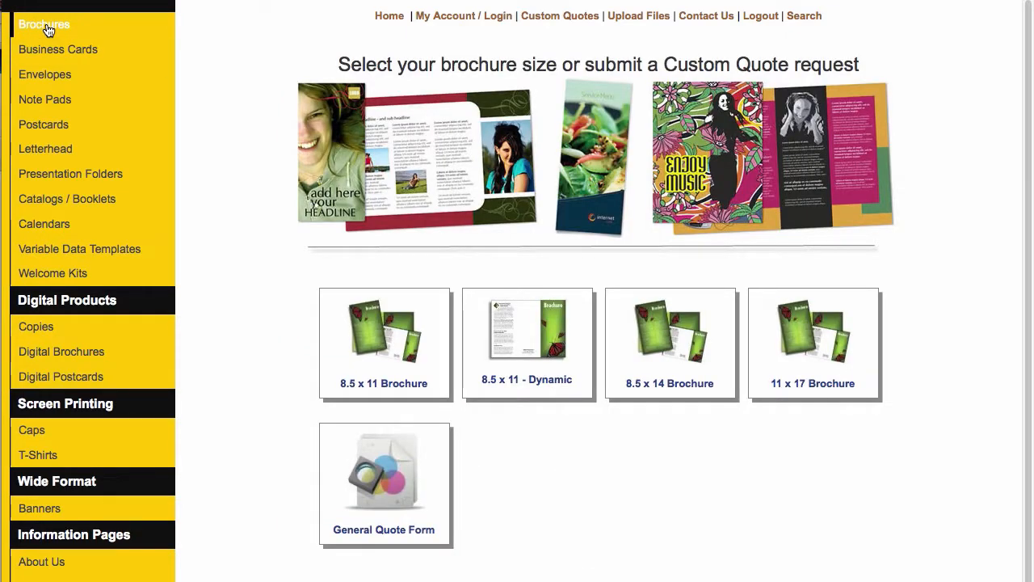
left_click(386, 386)
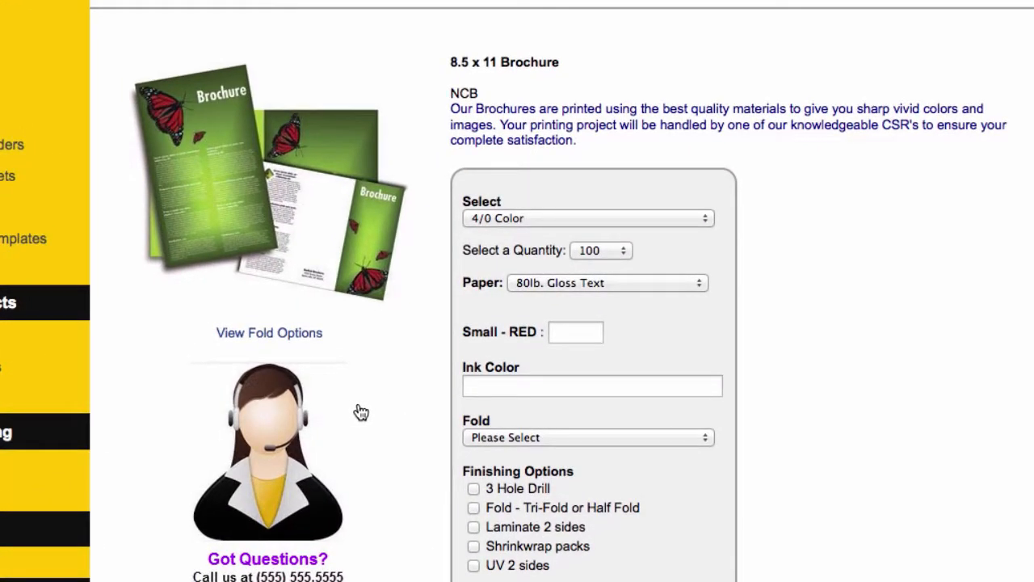
scroll(811, 449, "down", 2)
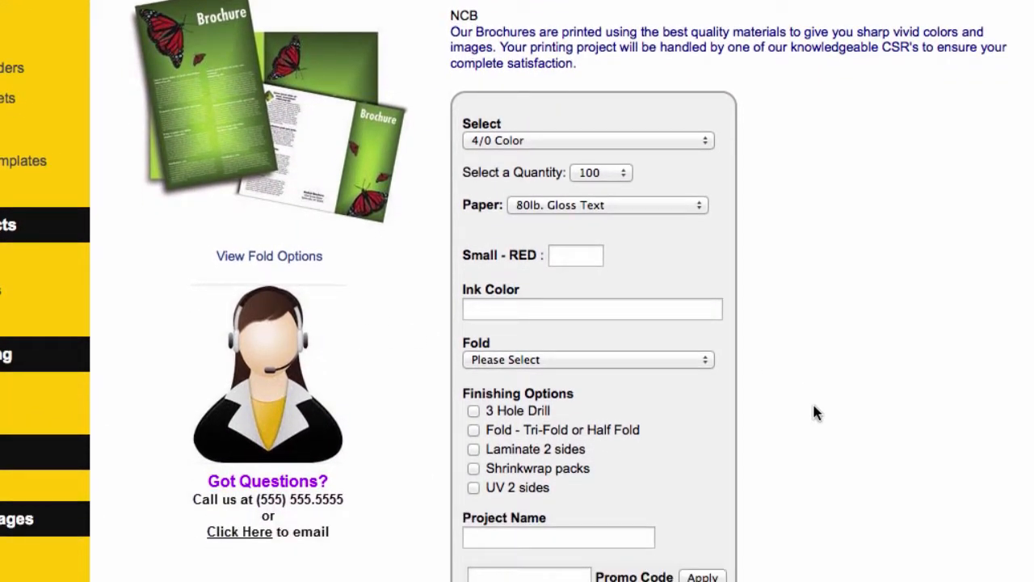
Review the color, quantity and paper choices offered on the 8.5 x 11 Brochure order form.
left_click(604, 141)
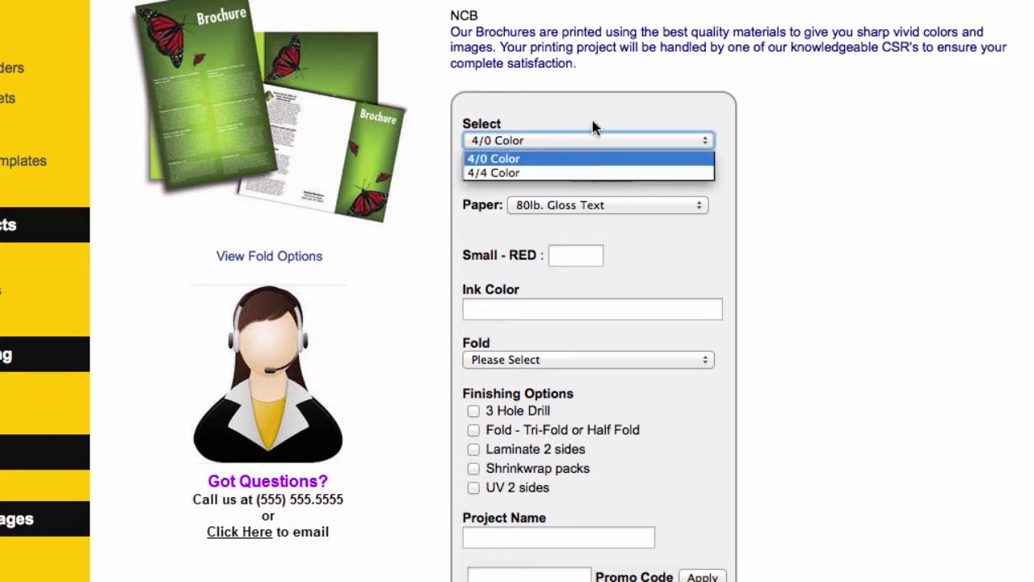
left_click(593, 124)
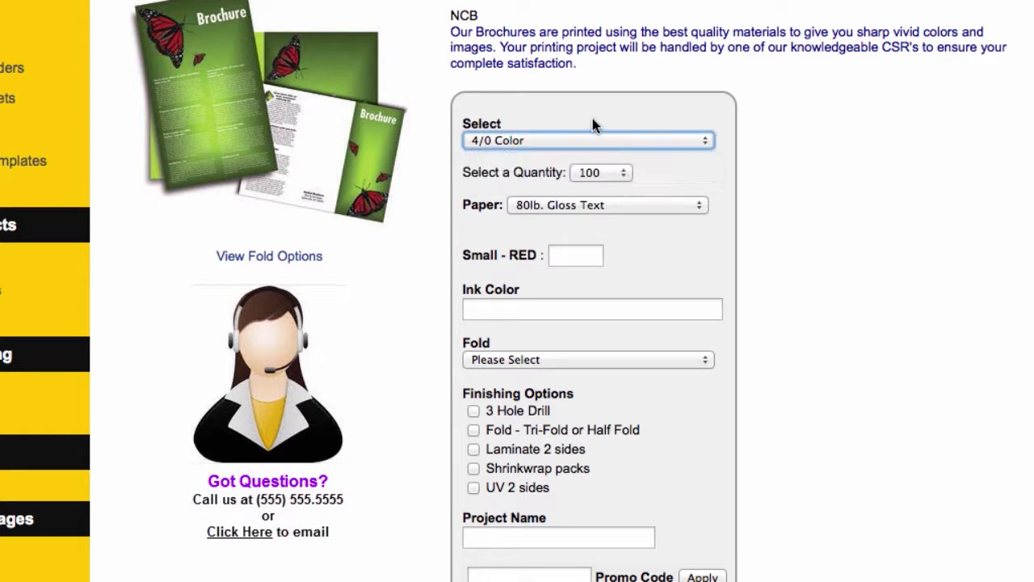
left_click(623, 174)
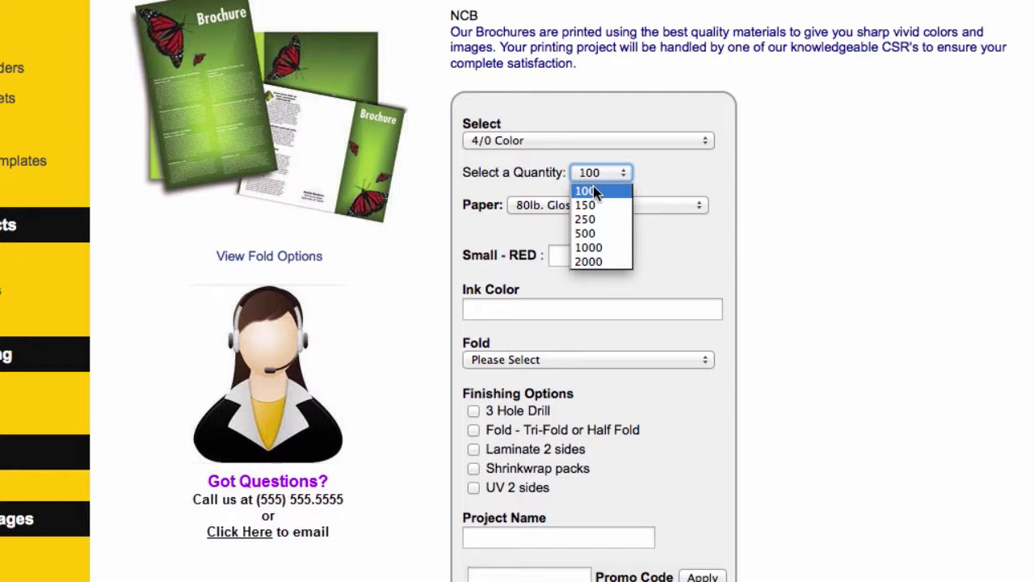
left_click(780, 184)
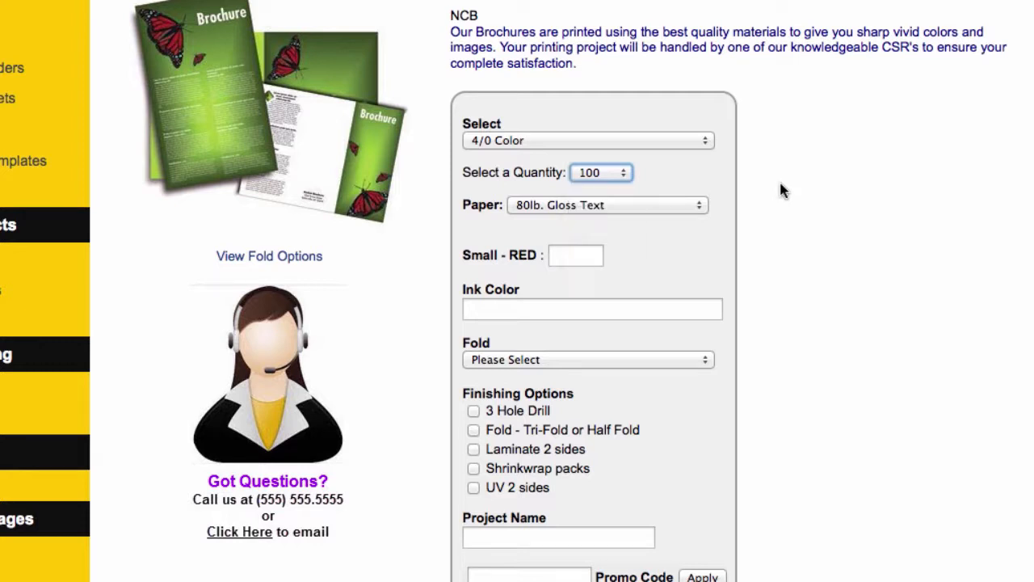
left_click(679, 206)
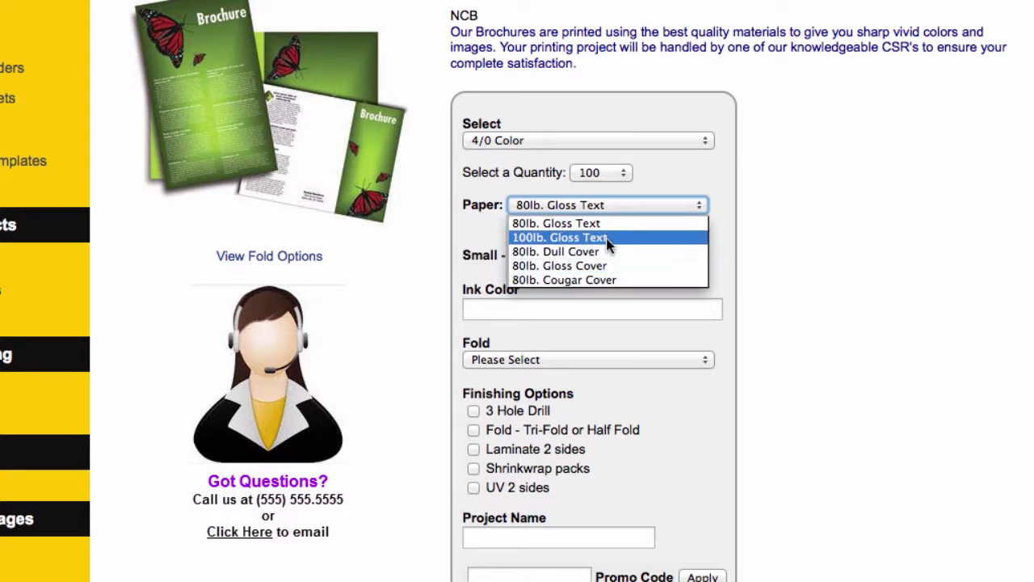
left_click(650, 223)
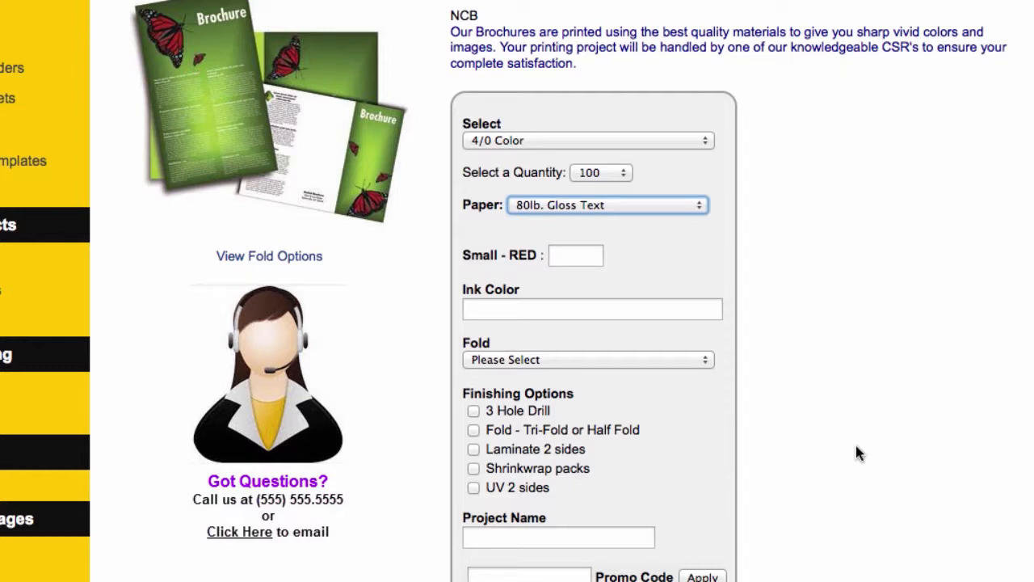
left_click(691, 205)
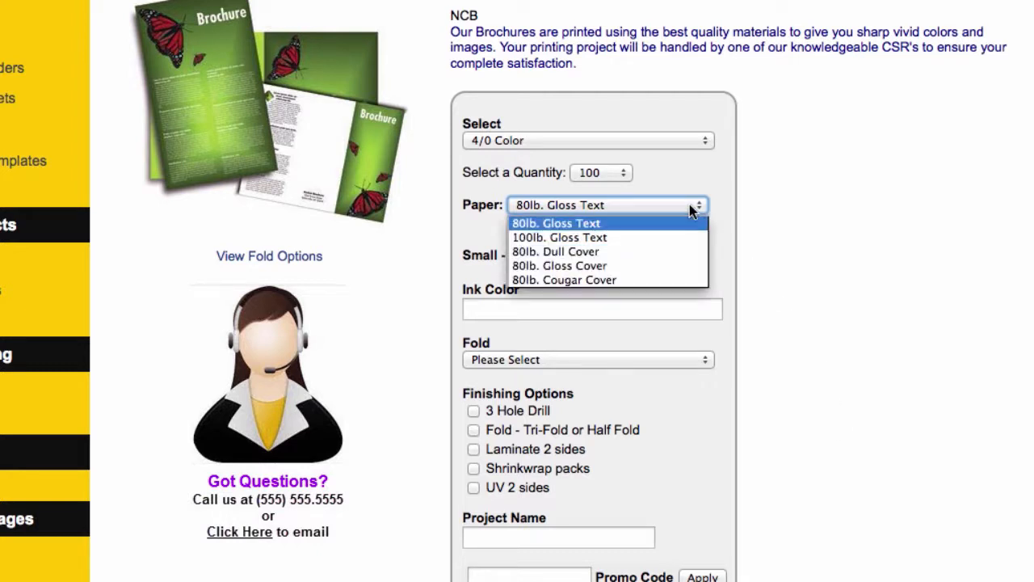
left_click(779, 273)
Check the brochure's fold choices and recheck its quantity and paper choices without changing the selections.
left_click(605, 360)
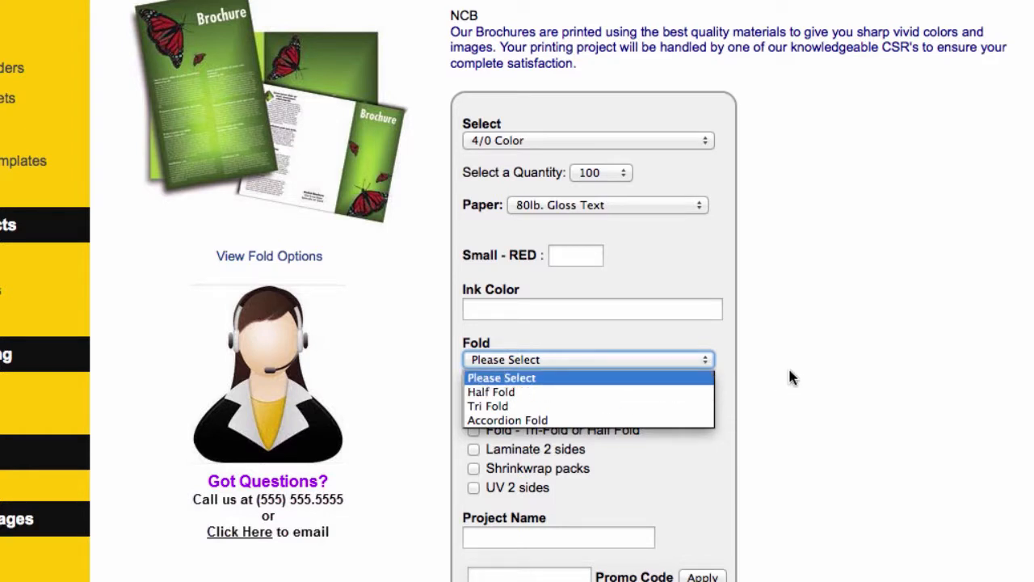
left_click(824, 385)
scroll(824, 385, "up", 2)
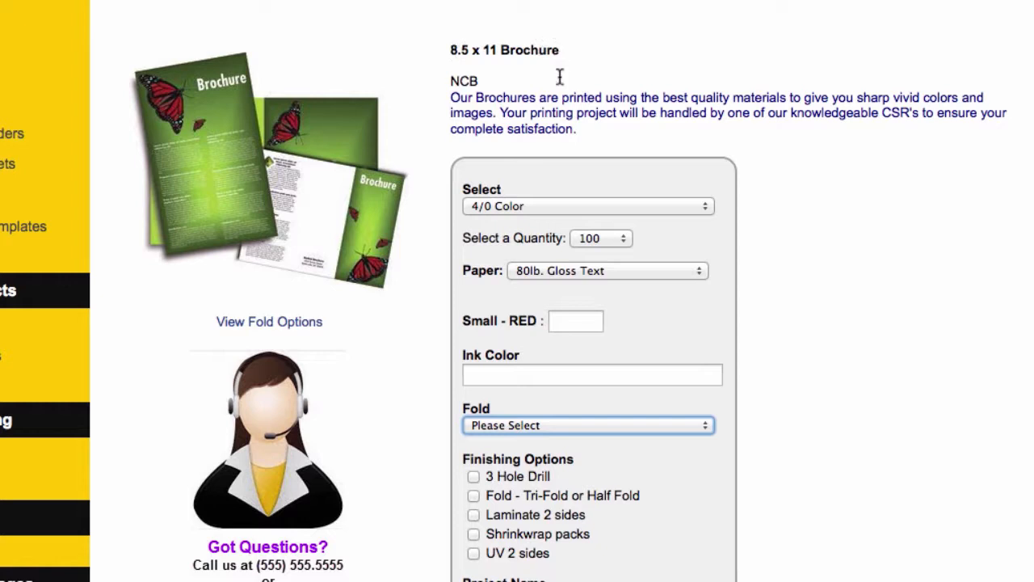
left_click(613, 237)
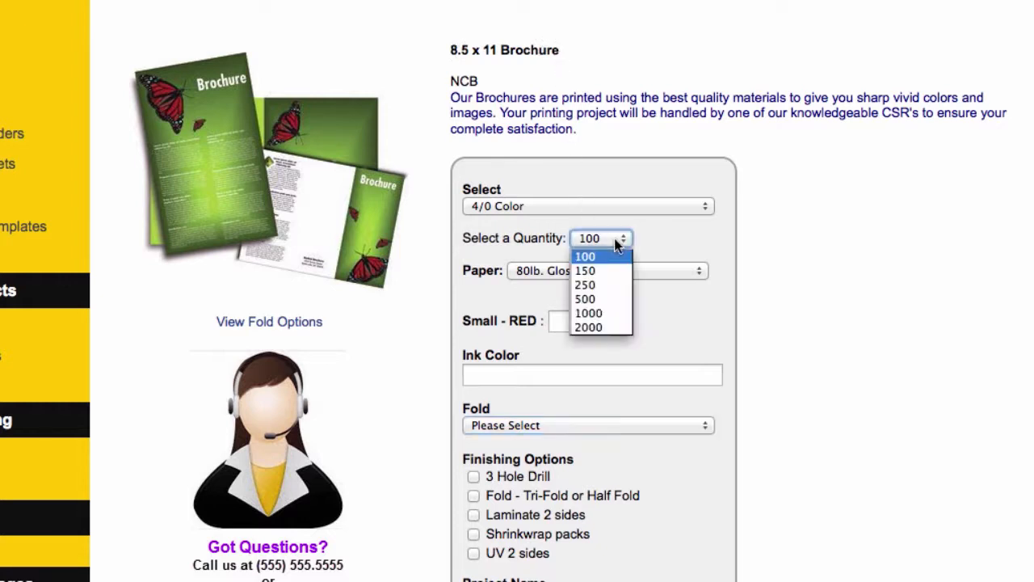
left_click(701, 232)
left_click(676, 270)
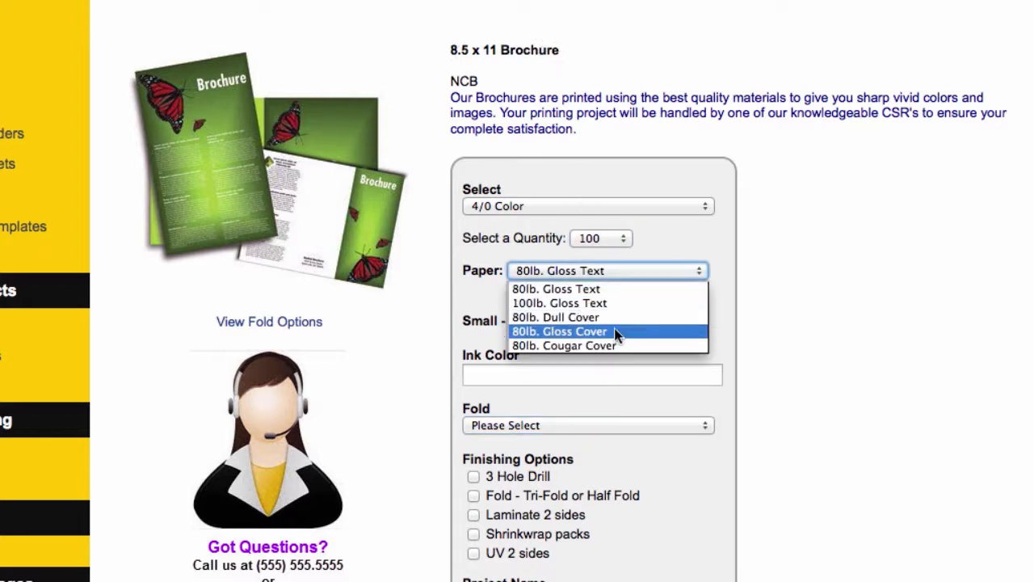
left_click(840, 293)
scroll(657, 386, "down", 2)
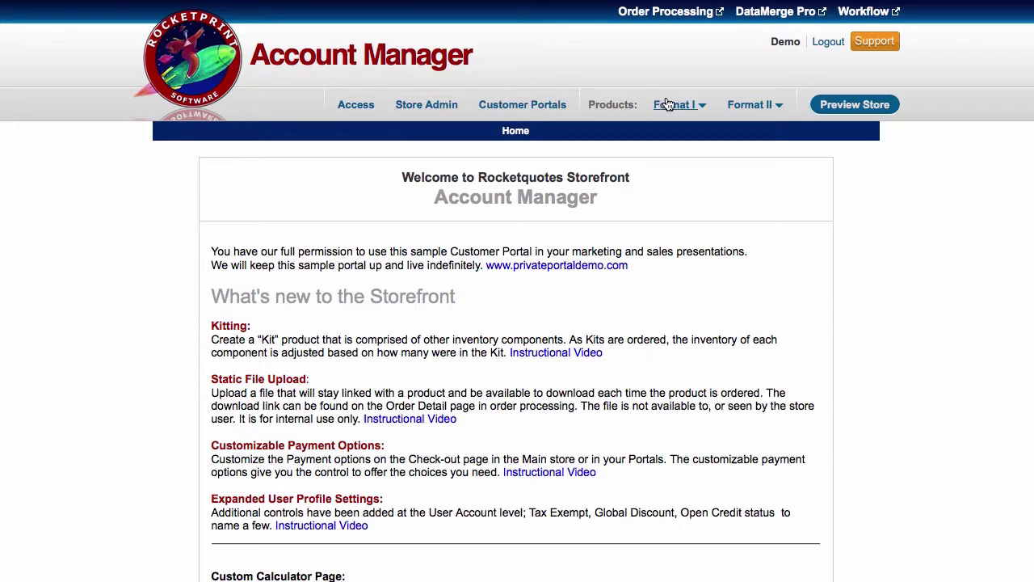
Return to Account Manager, open the Format II categories and view the customer portals available as a filter.
left_click(765, 111)
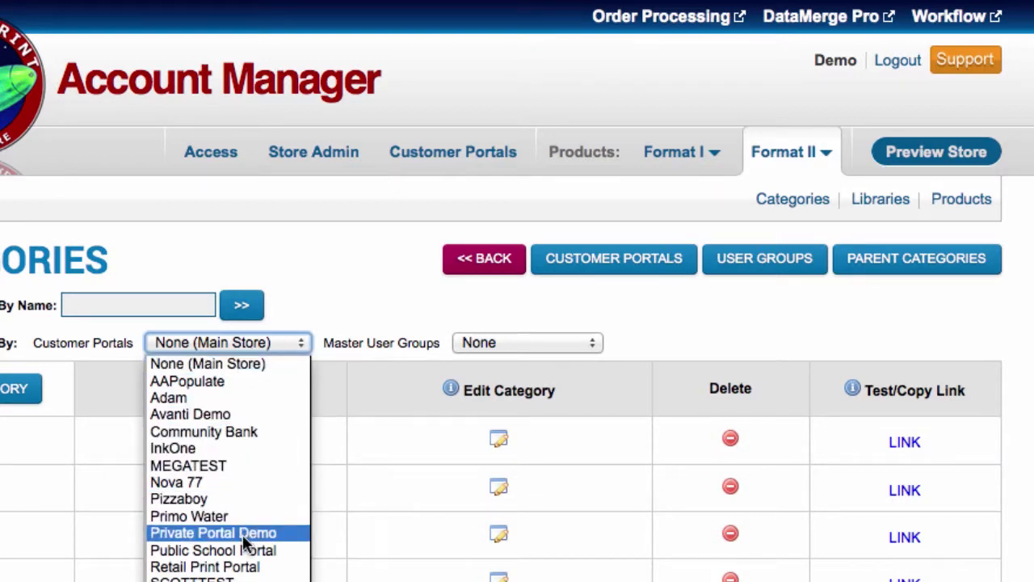
left_click(321, 290)
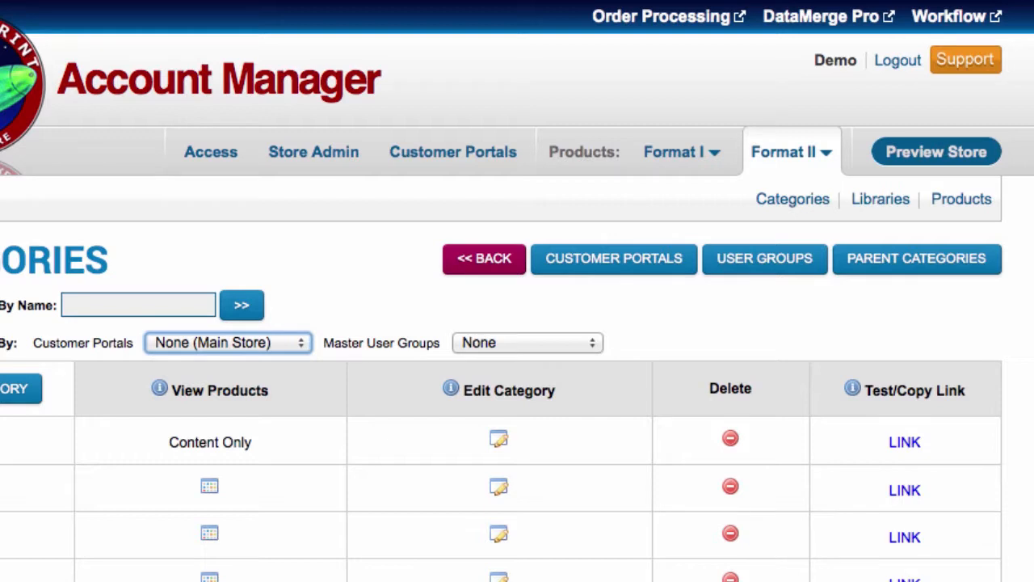
Open the Format II libraries and look through the list of library names and types.
left_click(878, 207)
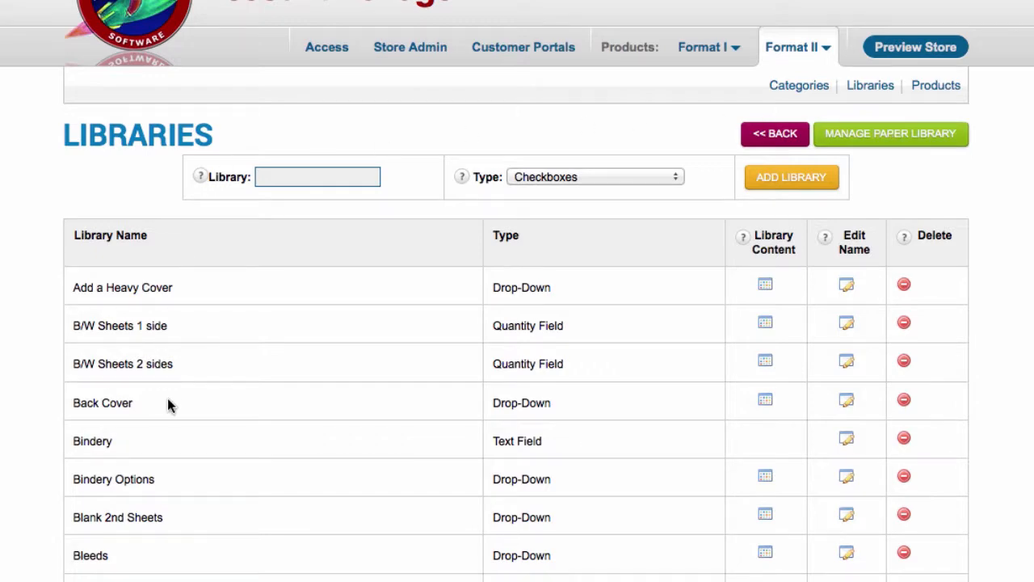
scroll(165, 404, "down", 10)
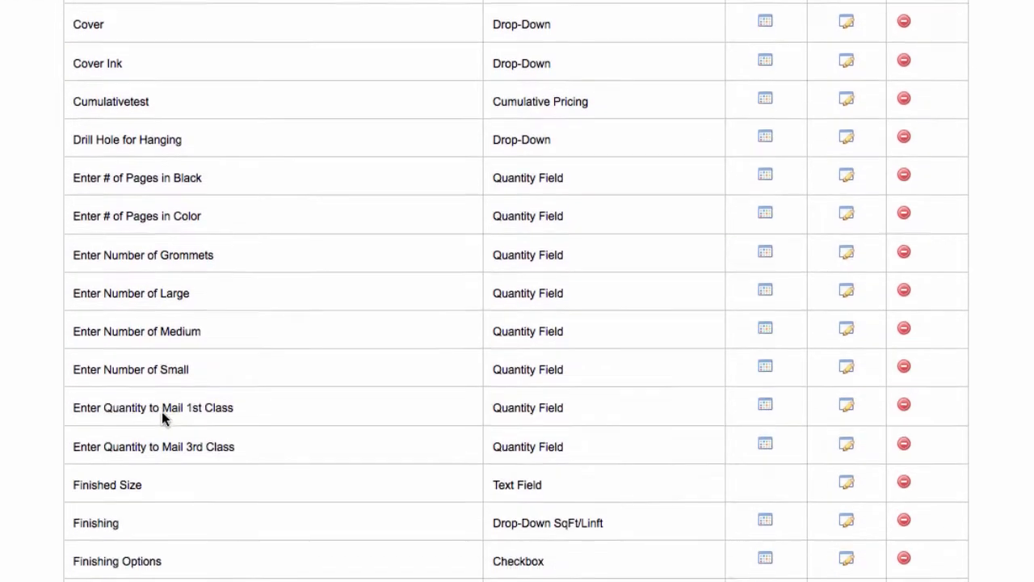
scroll(162, 411, "up", 10)
scroll(167, 411, "up", 5)
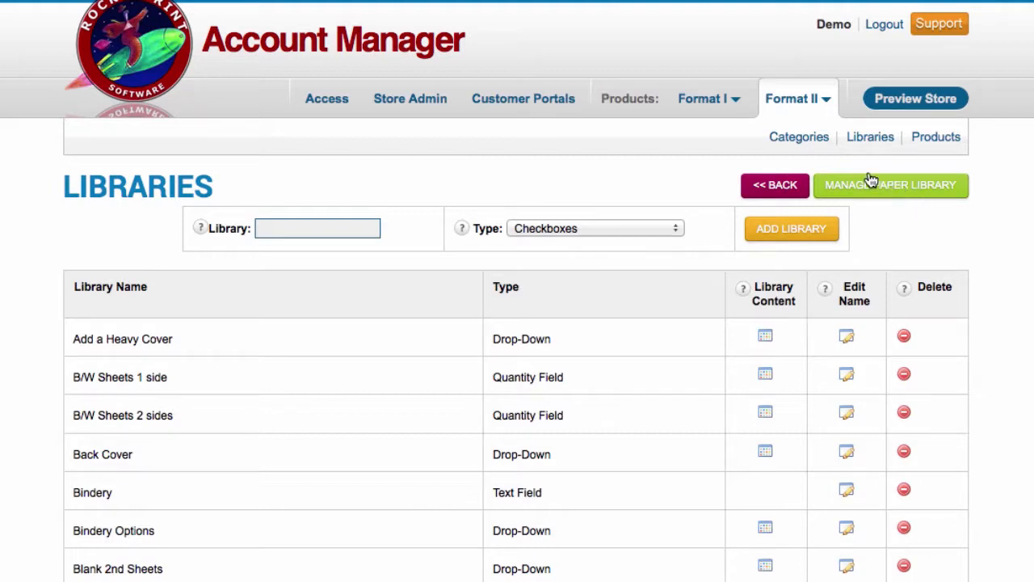
Review the types available for a new library and compare them with the existing library entries.
left_click(651, 231)
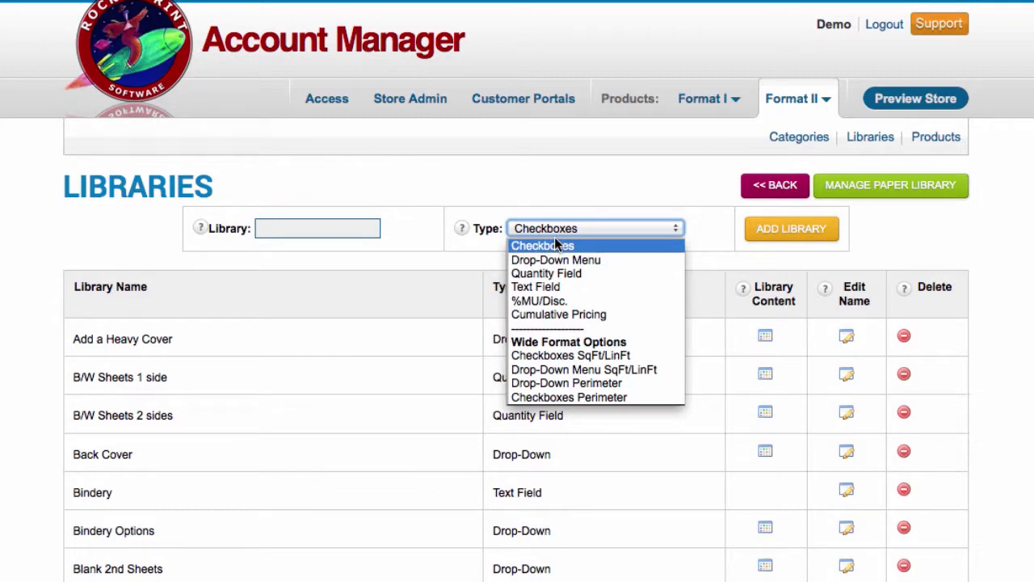
scroll(872, 261, "down", 3)
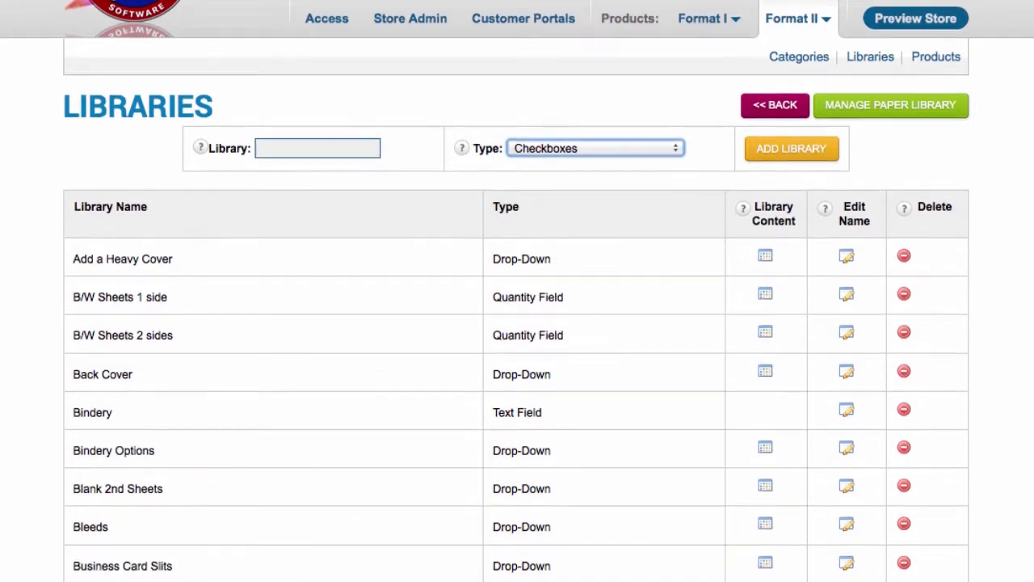
scroll(401, 156, "down", 2)
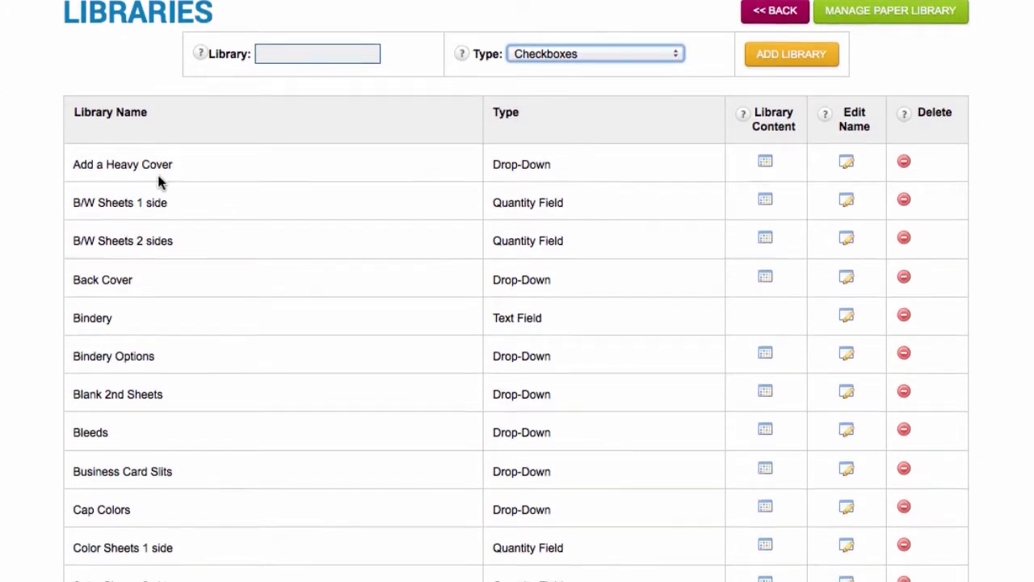
scroll(158, 176, "down", 2)
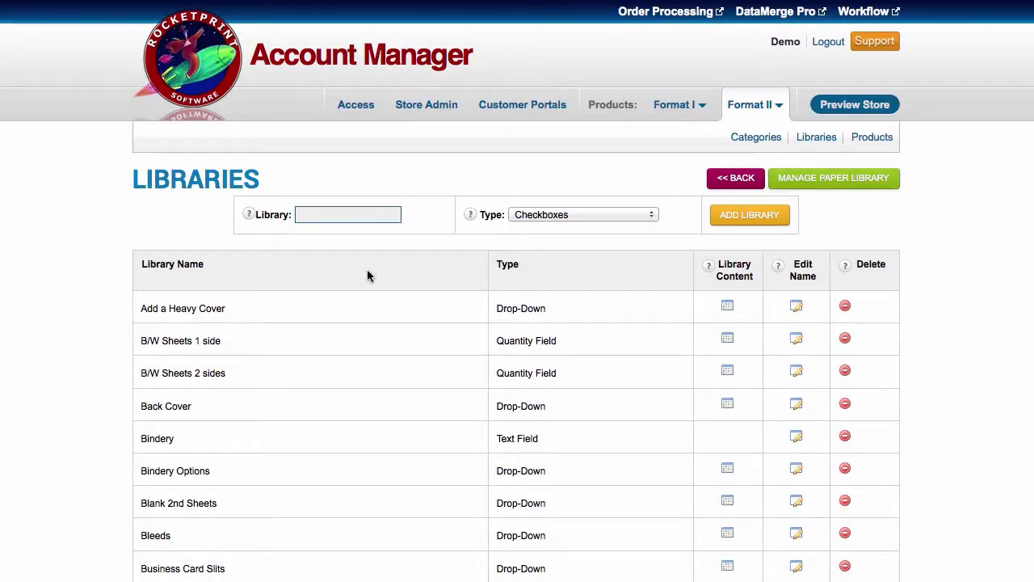
Open the Format II paper library and examine the fields for adding a paper and the existing paper entries.
left_click(827, 181)
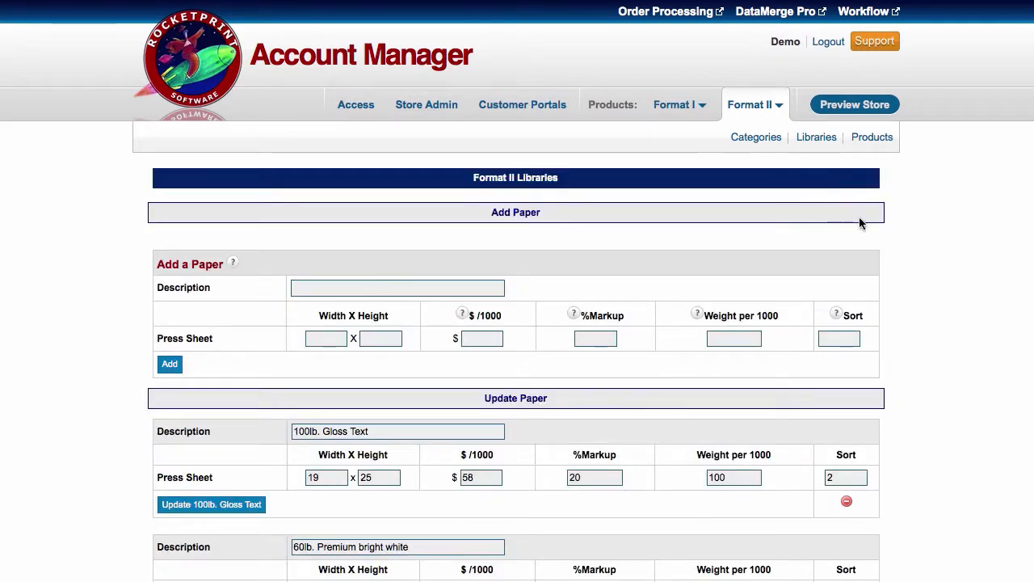
scroll(1001, 389, "down", 3)
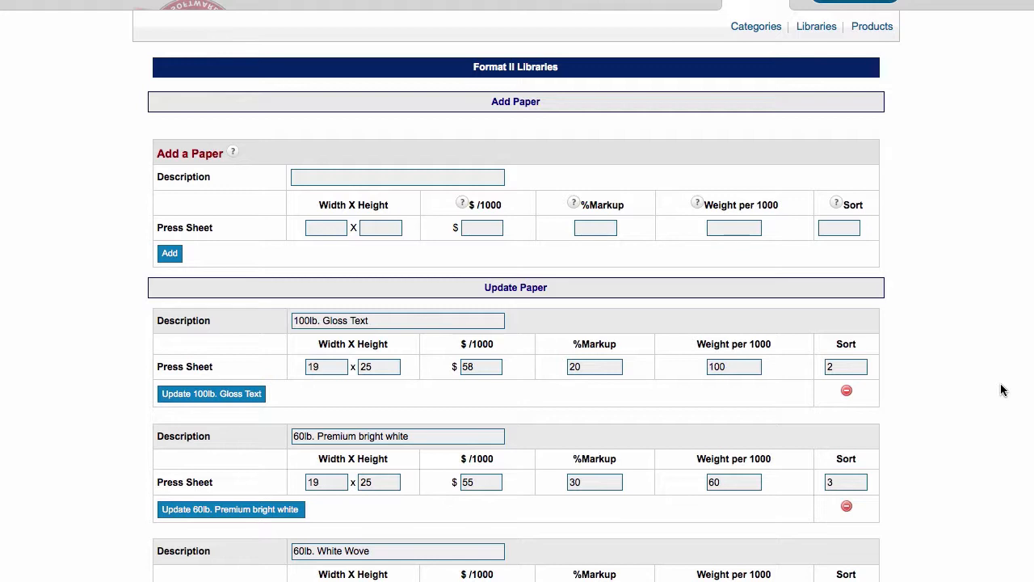
scroll(1008, 421, "up", 3)
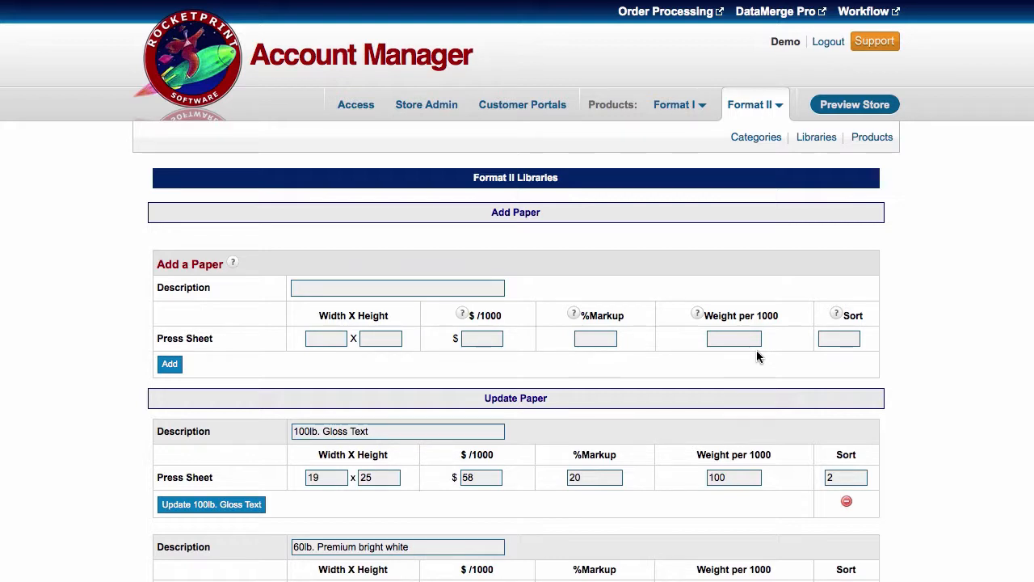
scroll(759, 356, "down", 3)
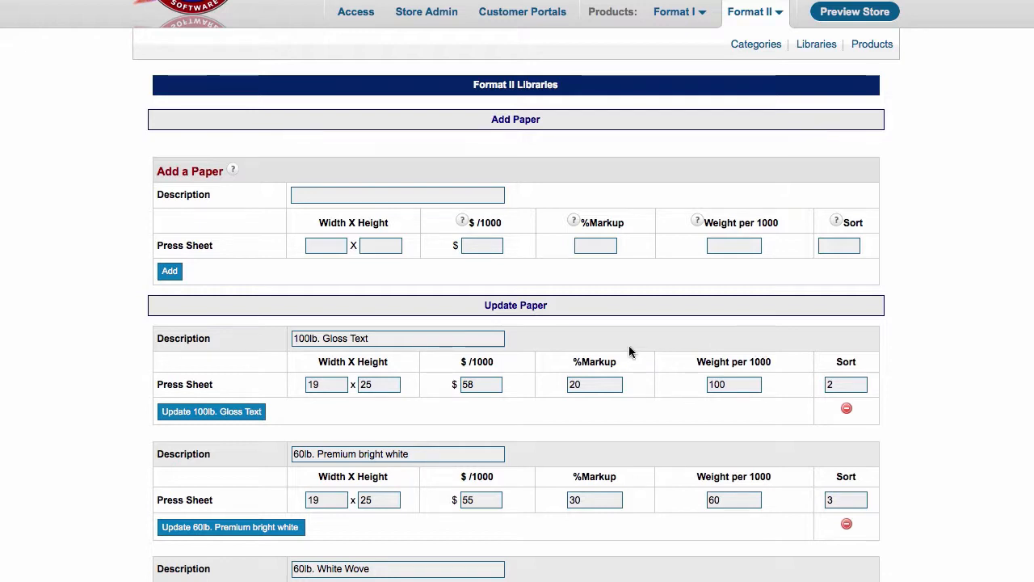
scroll(649, 384, "down", 3)
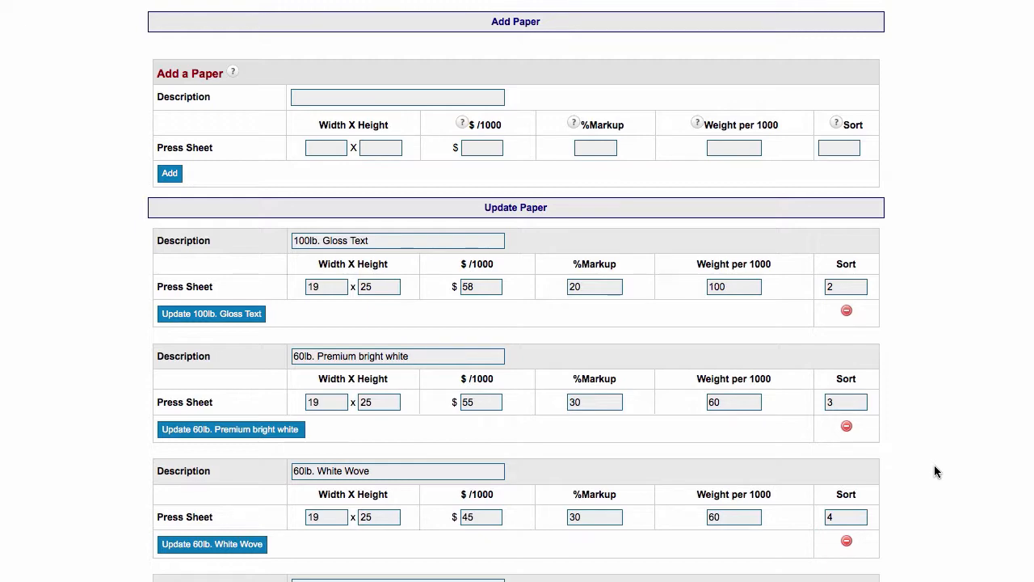
scroll(933, 472, "down", 5)
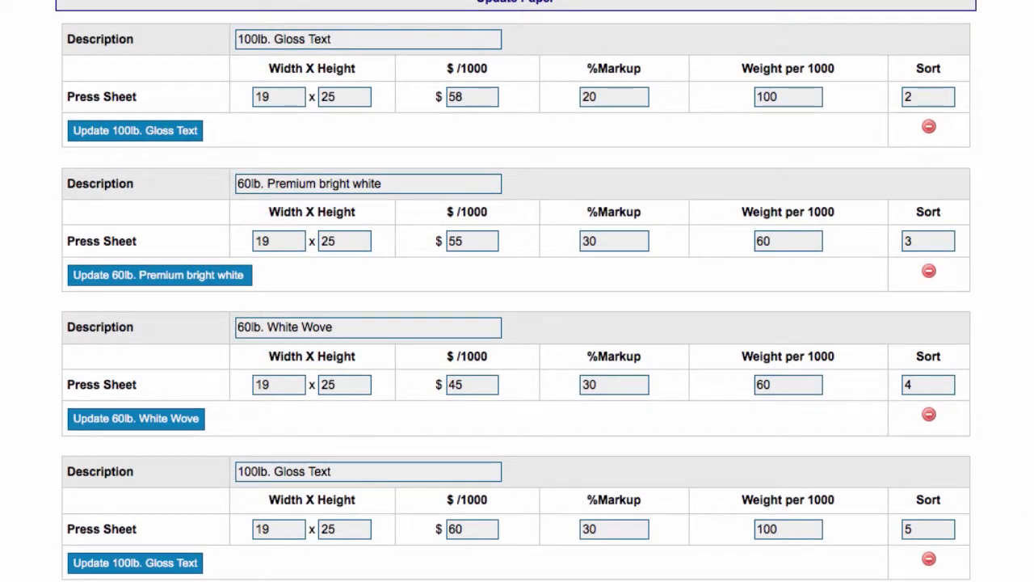
Examine the description, press sheet size, cost per 1000, markup and weight of the first 100lb. Gloss Text paper.
left_click(334, 39)
left_click_drag(339, 39, 223, 34)
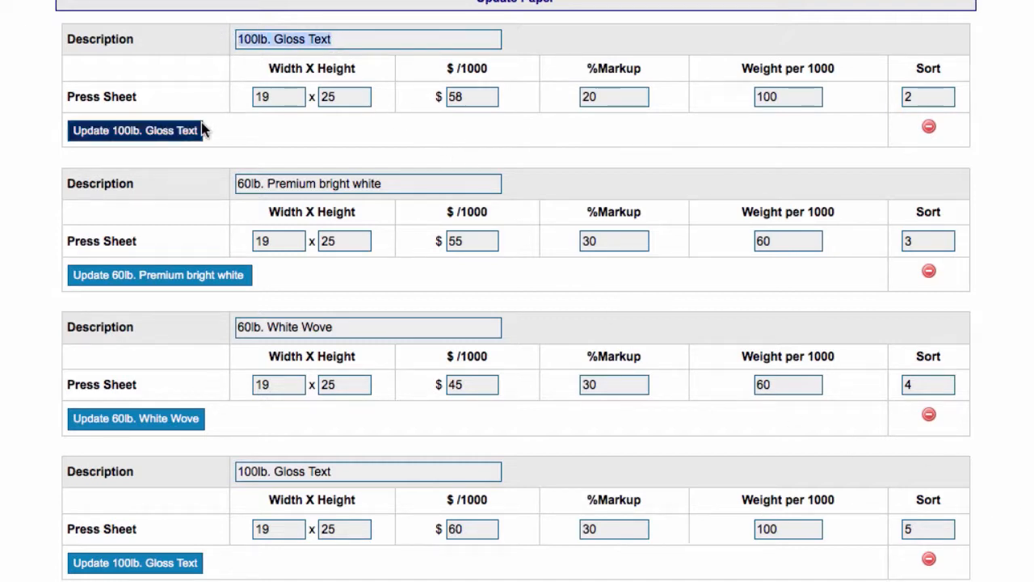
scroll(201, 167, "up", 1)
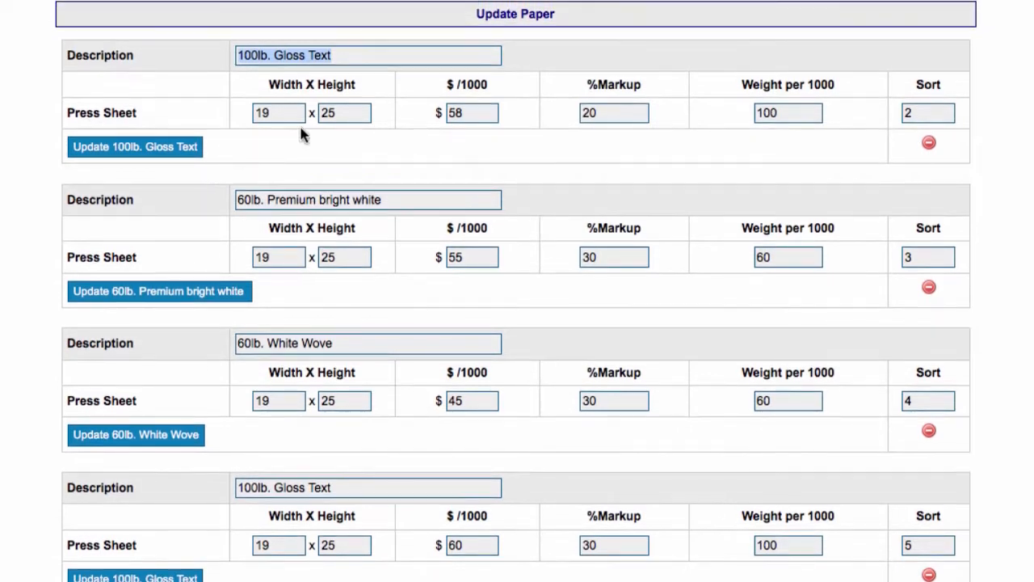
left_click(279, 113)
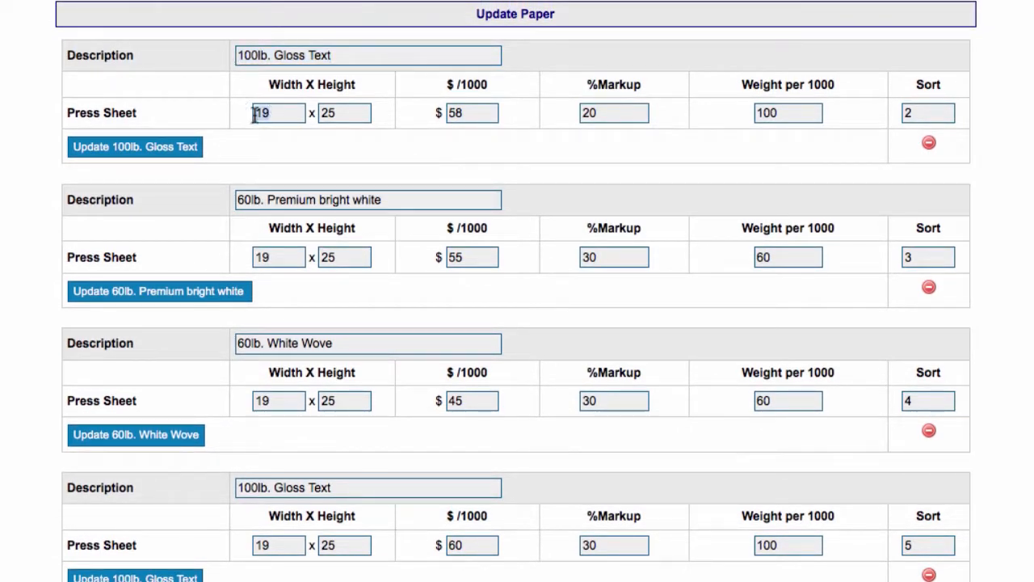
left_click_drag(336, 113, 311, 113)
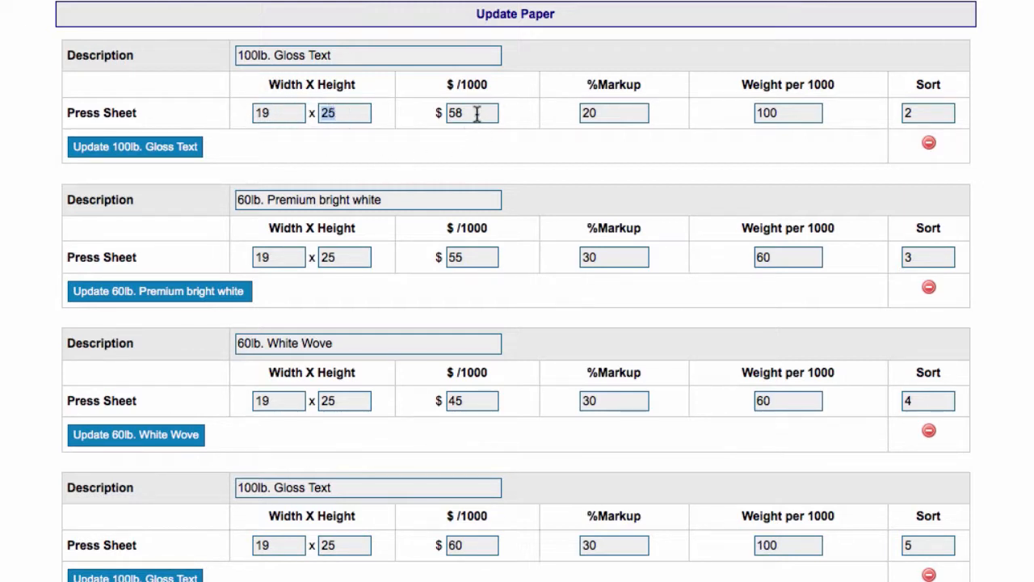
left_click_drag(480, 113, 443, 112)
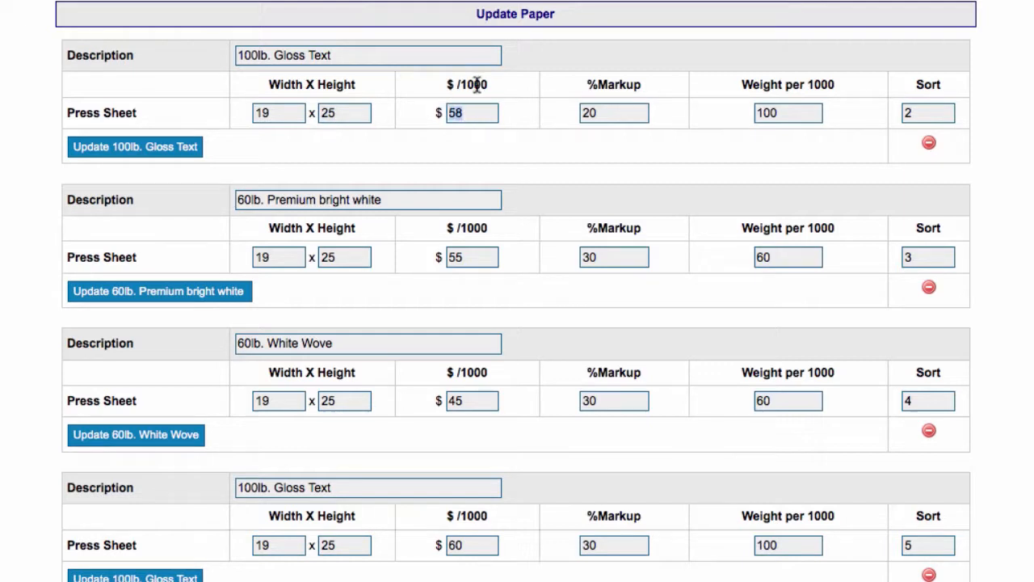
left_click(603, 116)
left_click_drag(784, 113, 758, 114)
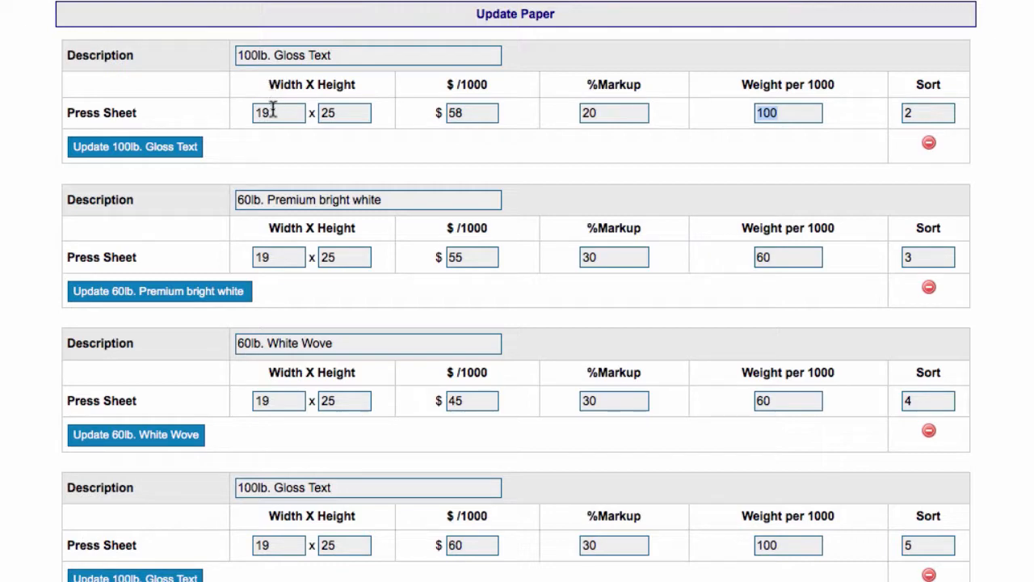
Look through the existing papers in the paper library and compare their press sheet sizes, costs and weights.
scroll(325, 189, "up", 2)
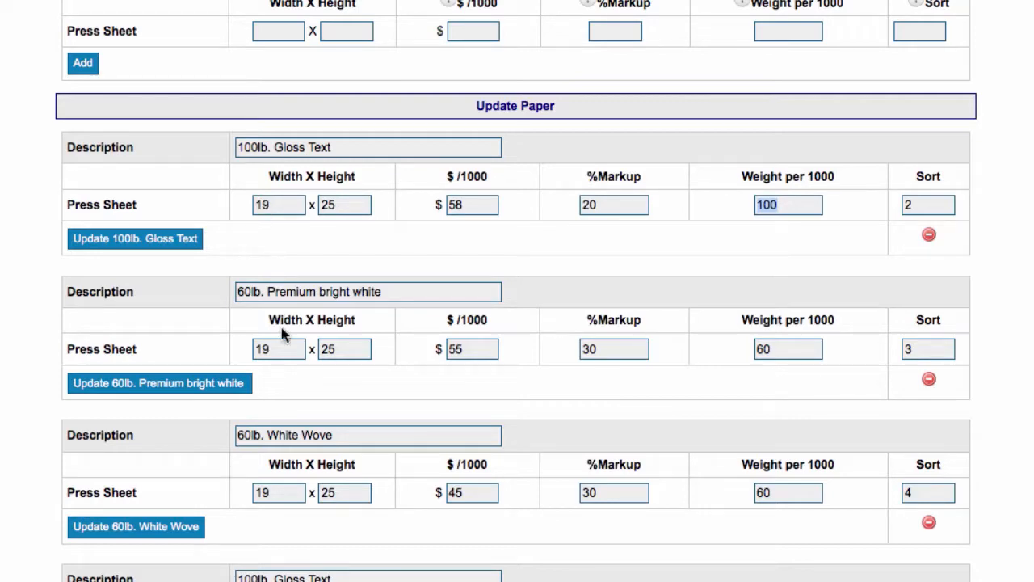
scroll(416, 477, "down", 3)
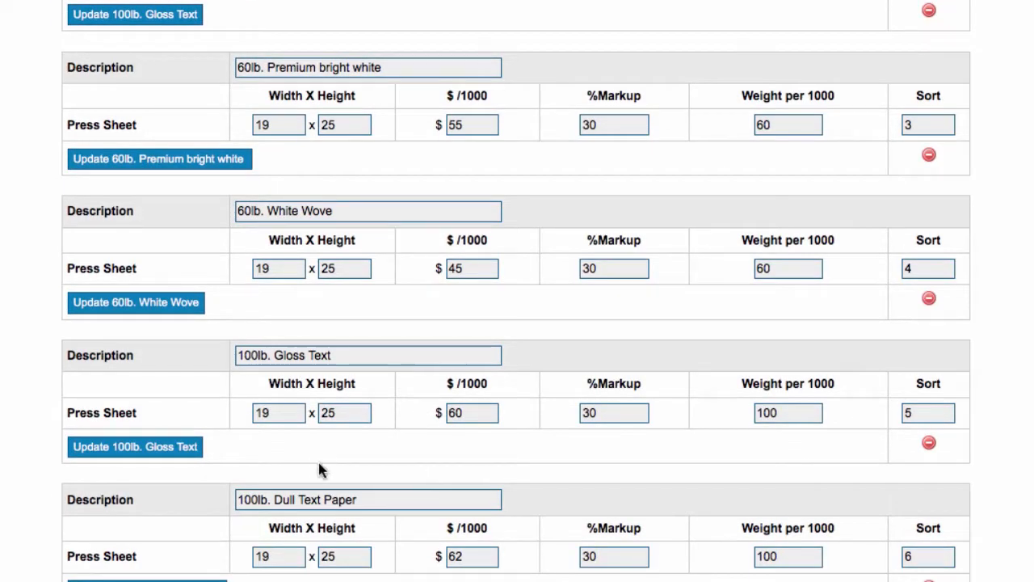
scroll(319, 470, "down", 10)
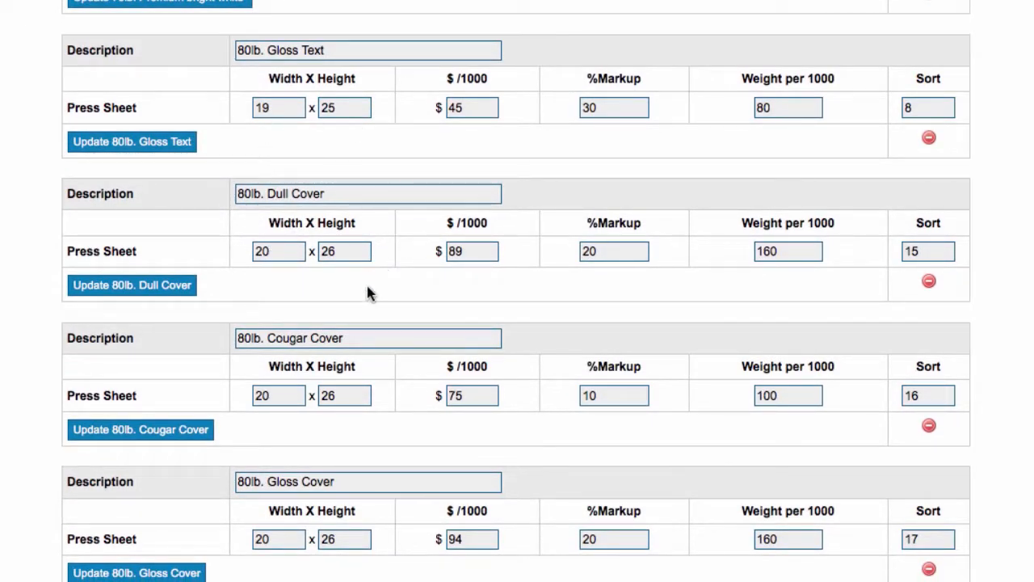
scroll(370, 315, "down", 1)
scroll(364, 335, "down", 3)
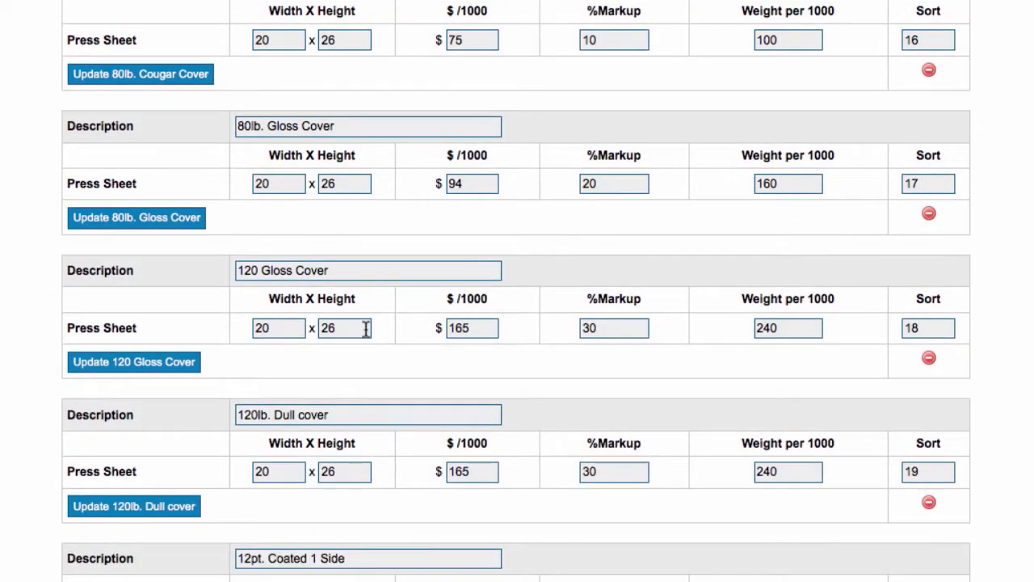
scroll(368, 340, "down", 2)
scroll(373, 342, "down", 4)
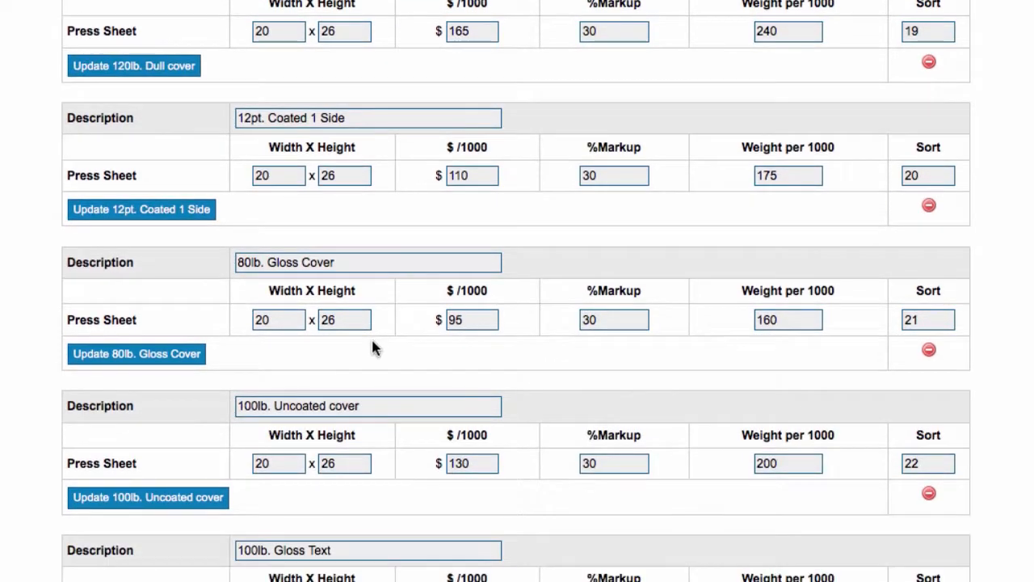
scroll(374, 343, "down", 2)
scroll(373, 341, "down", 3)
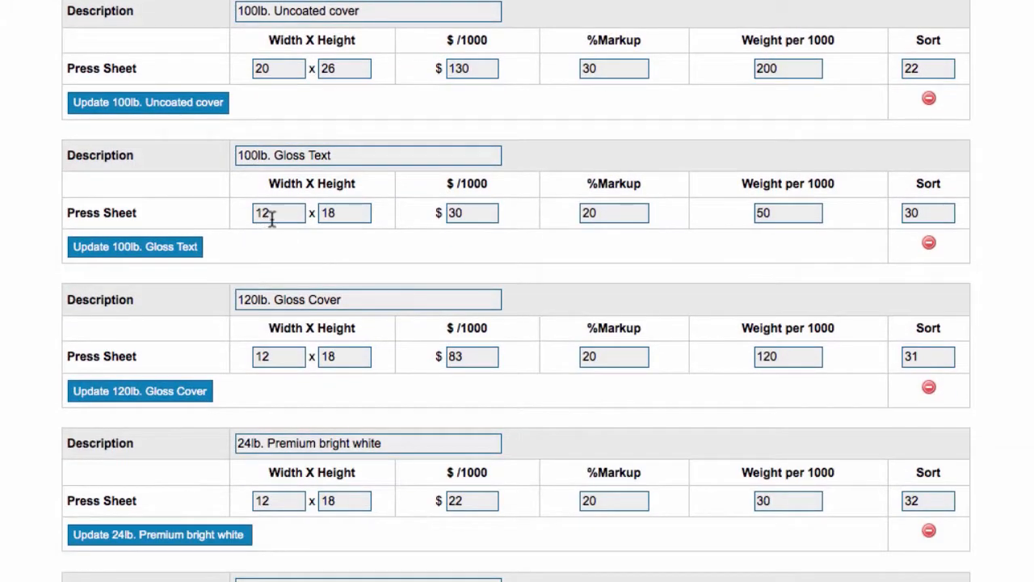
scroll(385, 509, "down", 1)
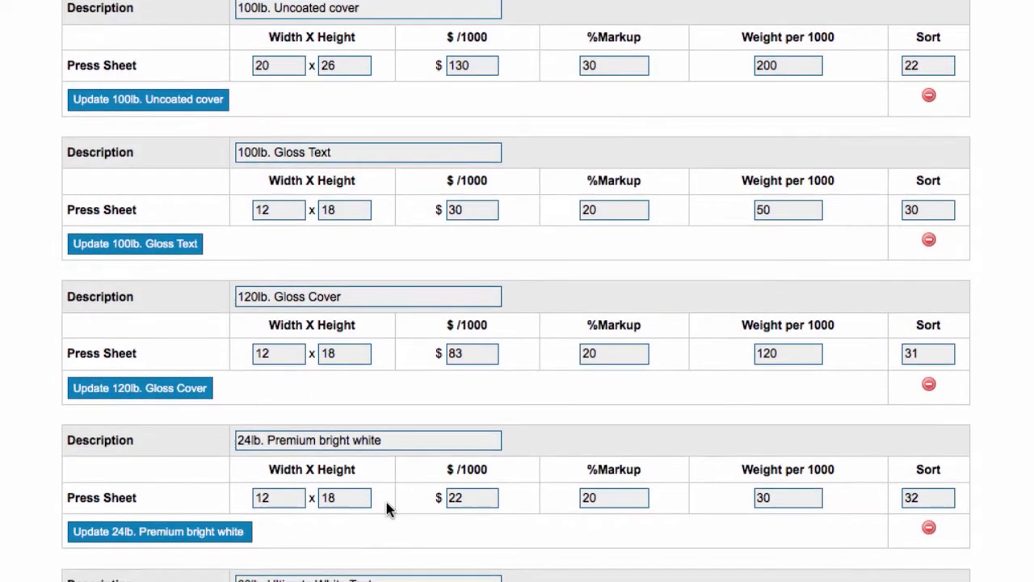
scroll(391, 507, "down", 3)
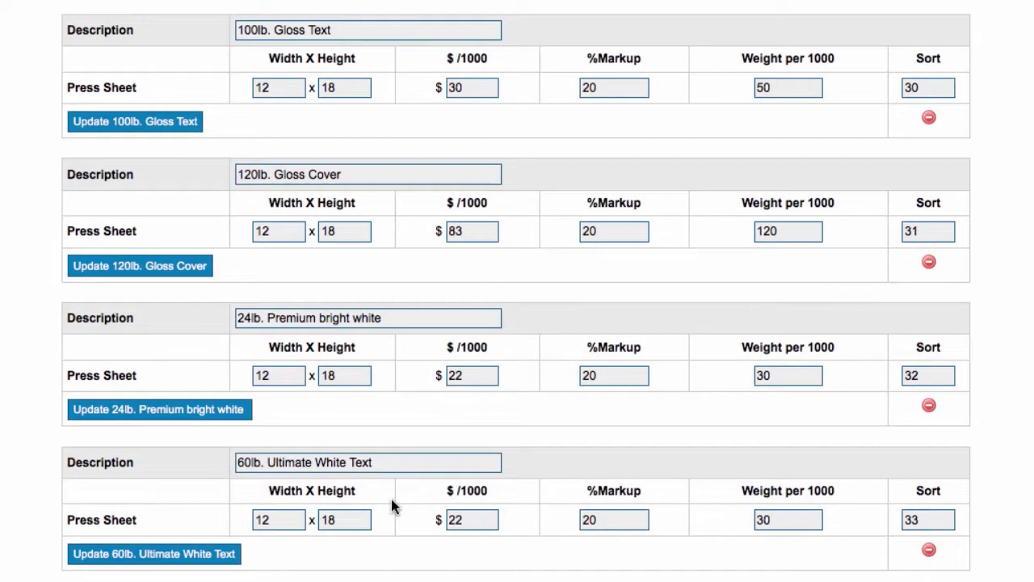
scroll(395, 502, "down", 1)
scroll(395, 492, "down", 2)
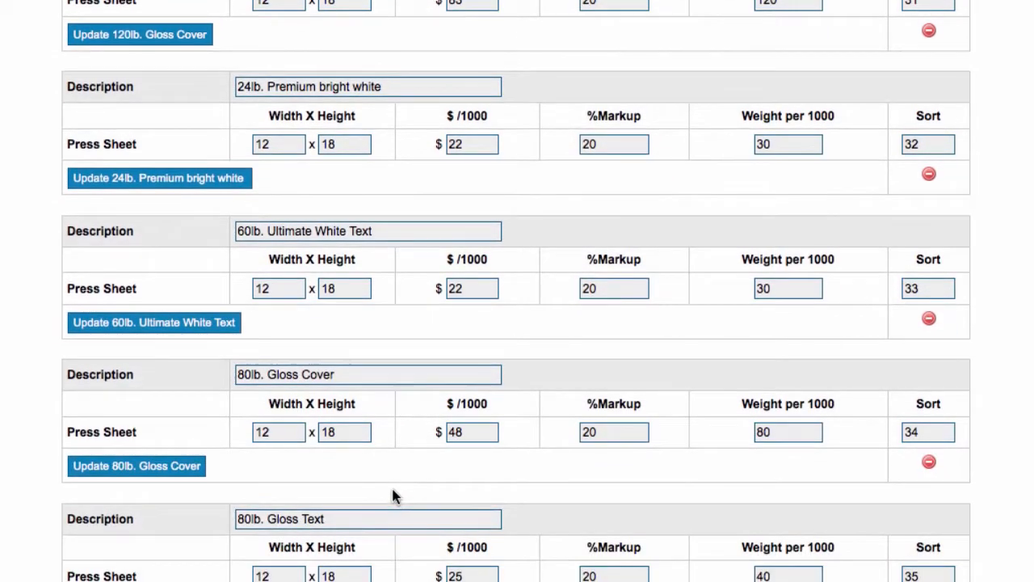
Return to the first 100lb. Gloss Text paper and review its description.
scroll(391, 493, "up", 20)
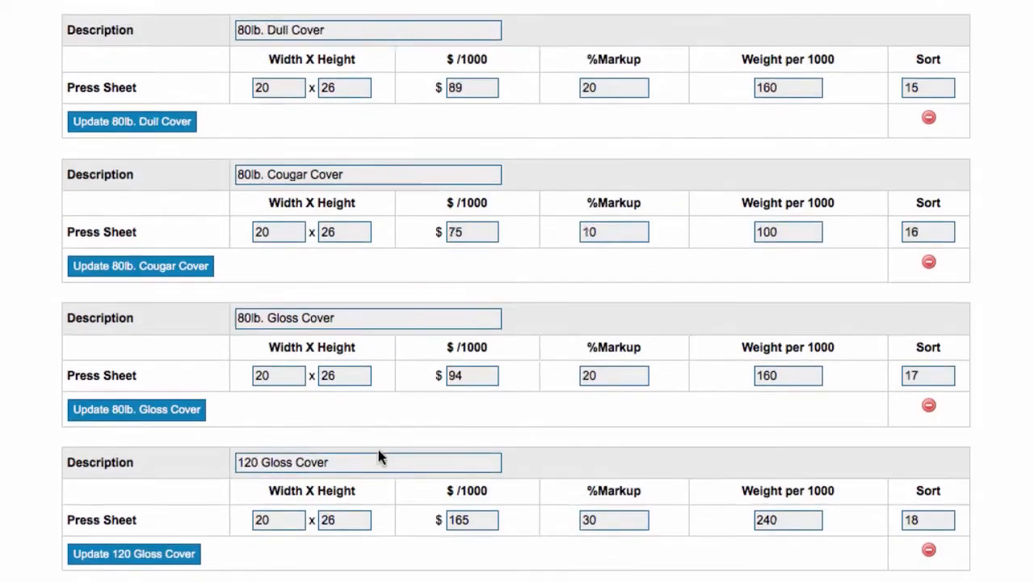
scroll(378, 452, "up", 10)
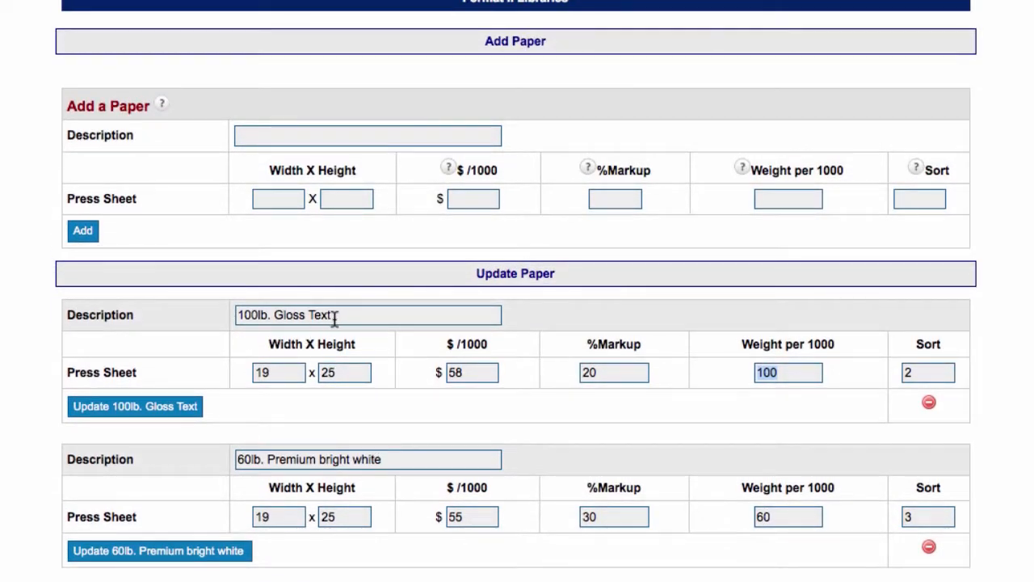
left_click_drag(333, 315, 232, 308)
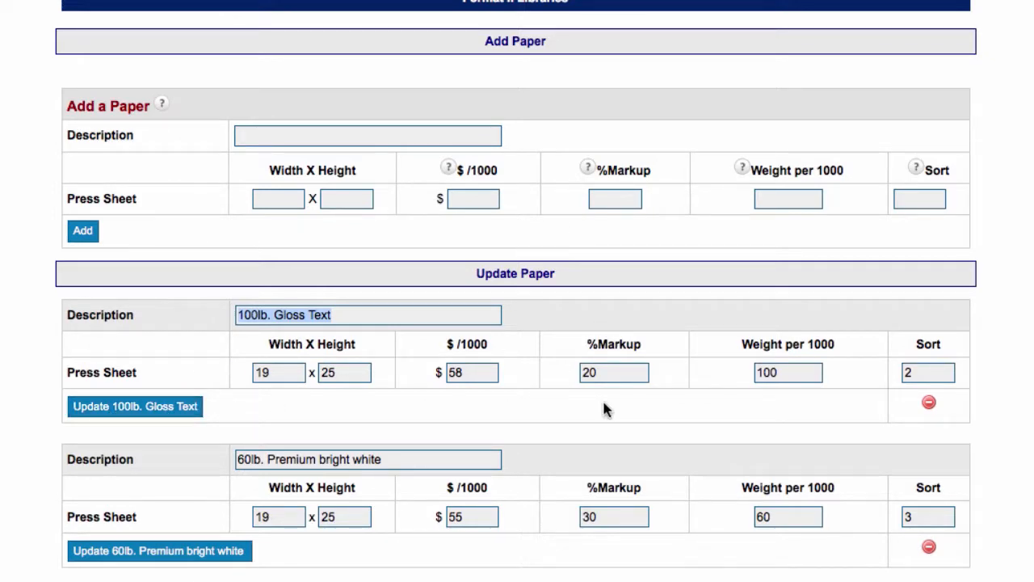
Return to the Format II libraries list and place the cursor in the new library's name field.
scroll(932, 476, "up", 3)
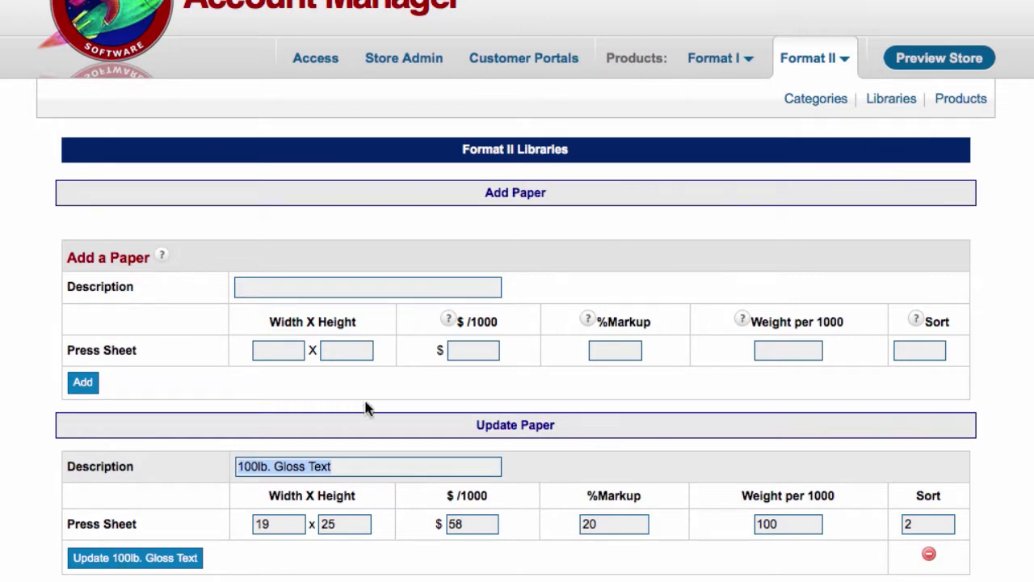
left_click(895, 108)
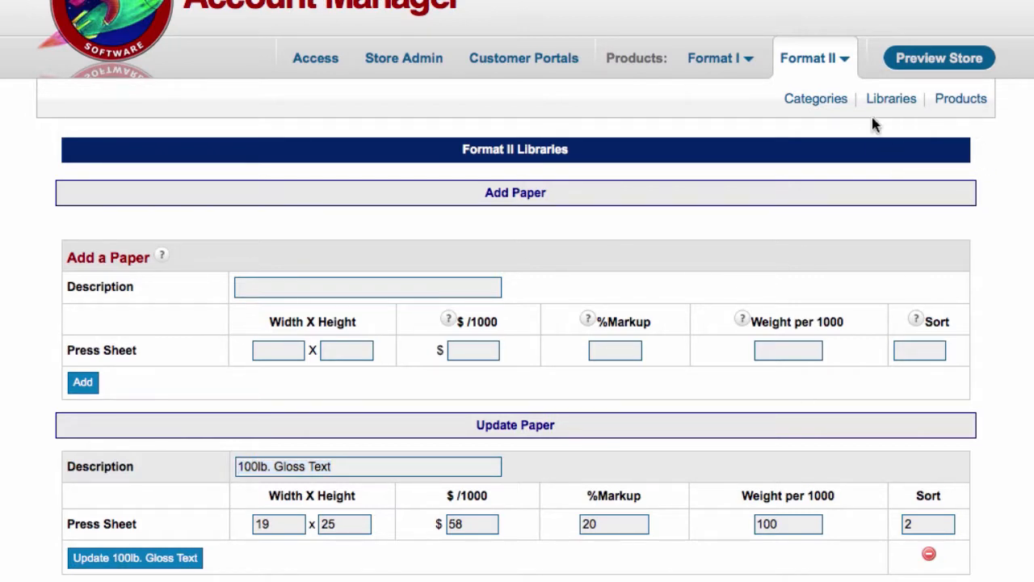
left_click(900, 112)
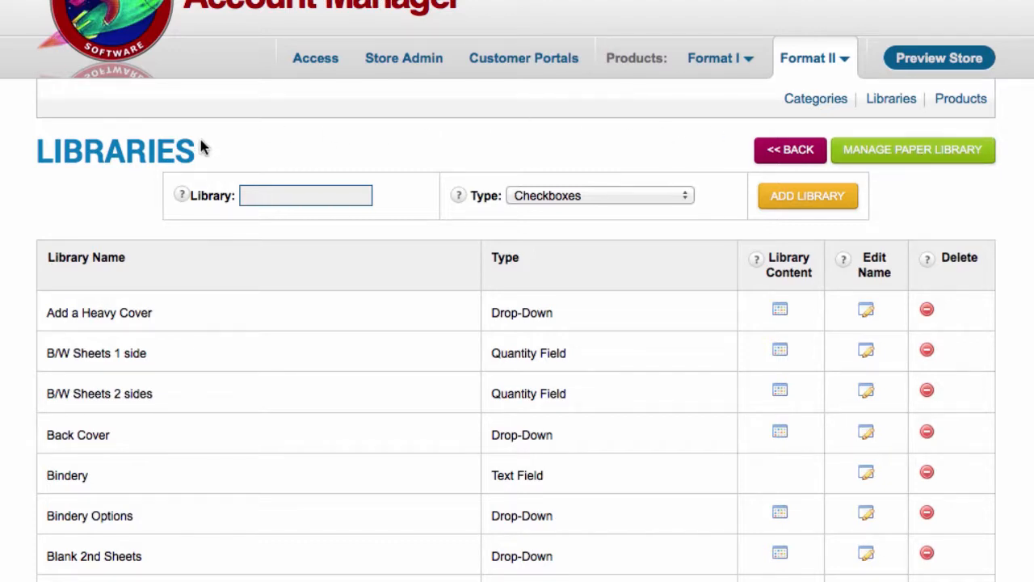
left_click(244, 195)
Look through the existing library names and types from Add a Heavy Cover through the quantity field entries.
scroll(253, 249, "down", 4)
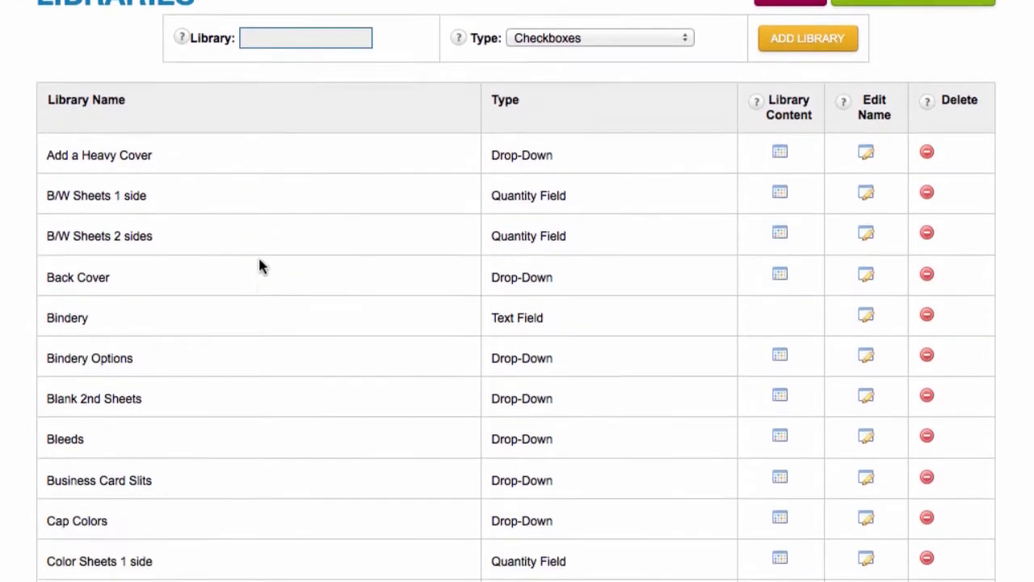
scroll(259, 260, "down", 3)
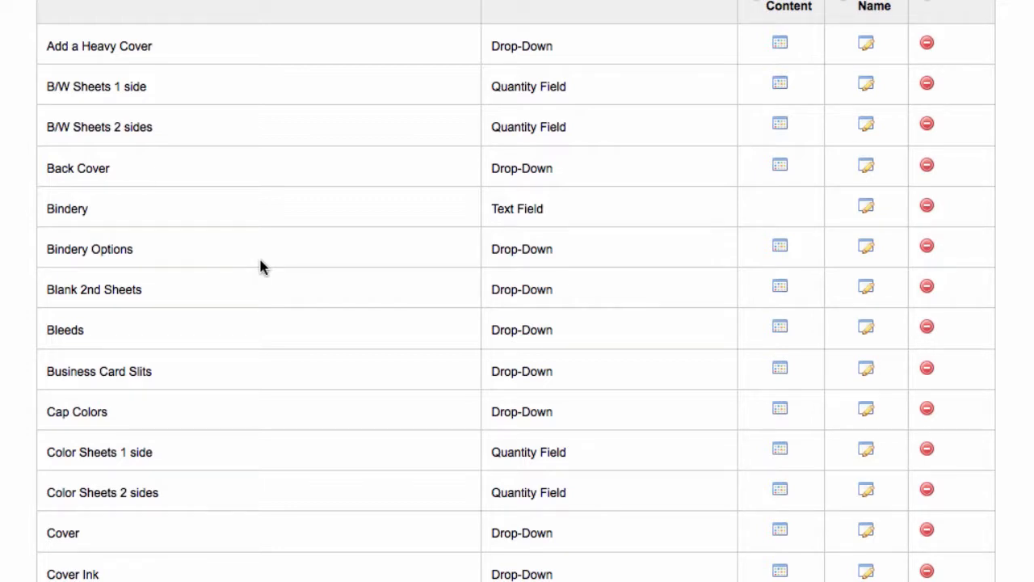
scroll(260, 267, "down", 7)
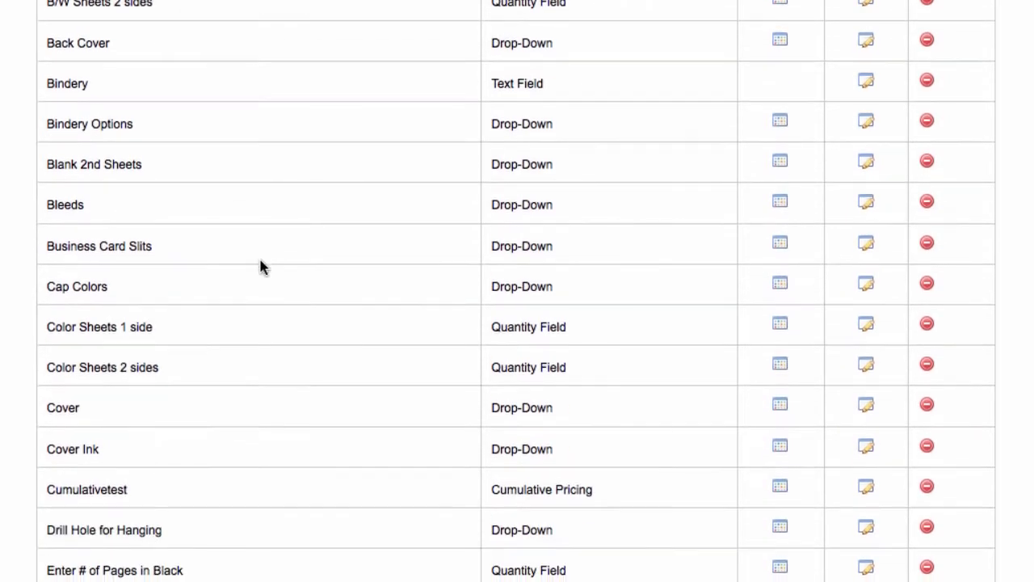
scroll(260, 267, "down", 3)
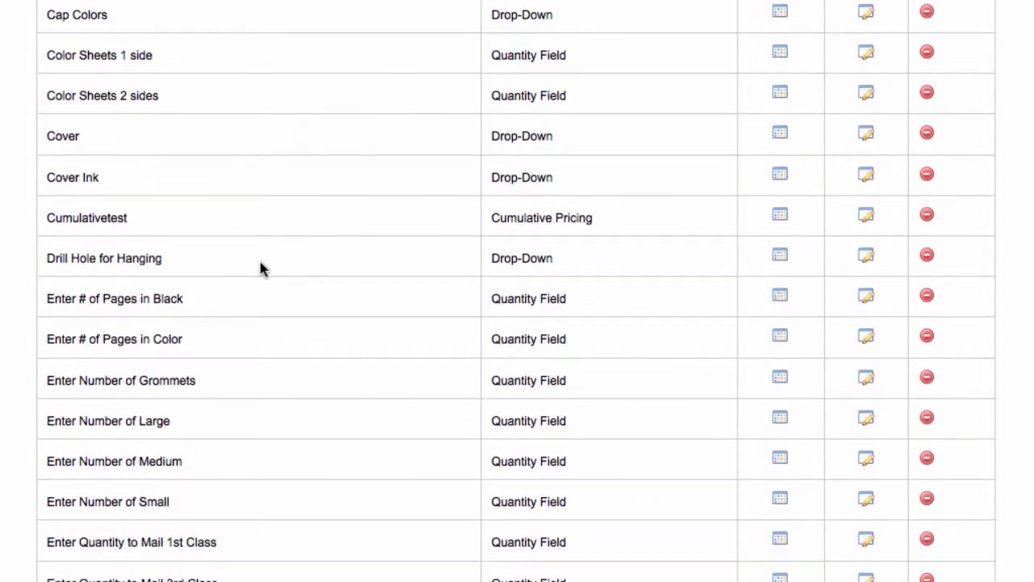
scroll(260, 268, "up", 15)
scroll(351, 300, "up", 1)
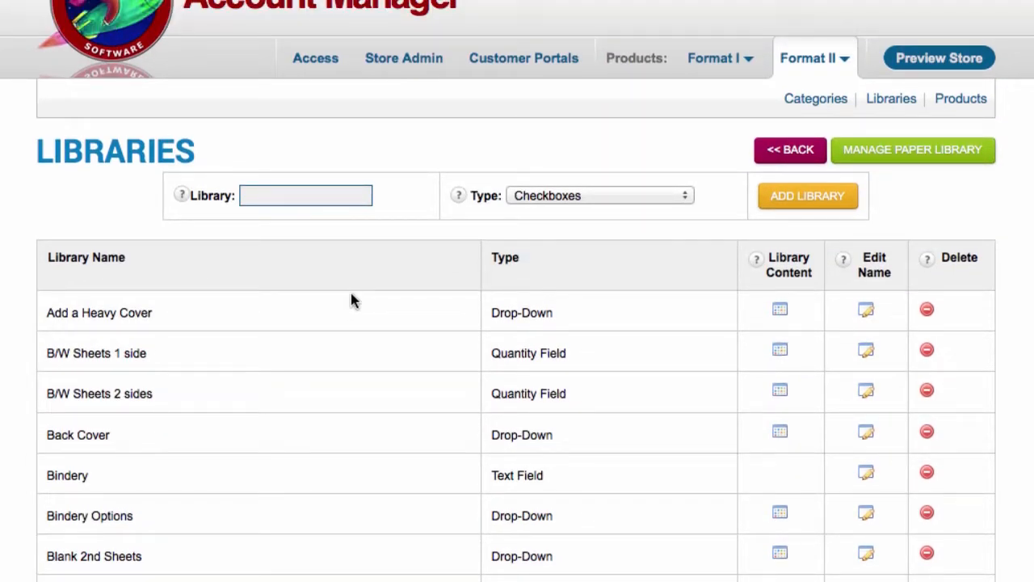
scroll(351, 301, "down", 5)
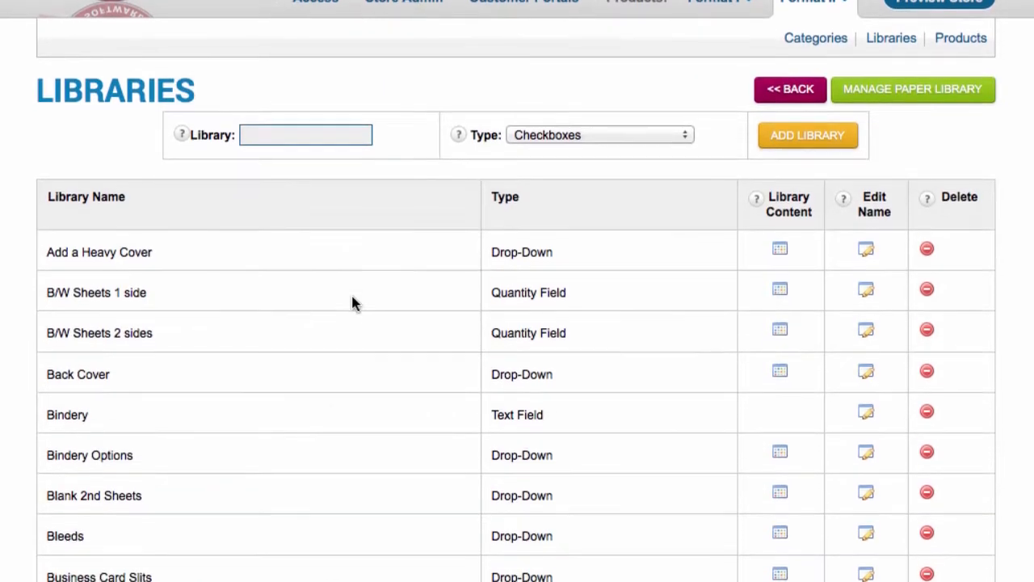
scroll(353, 302, "down", 6)
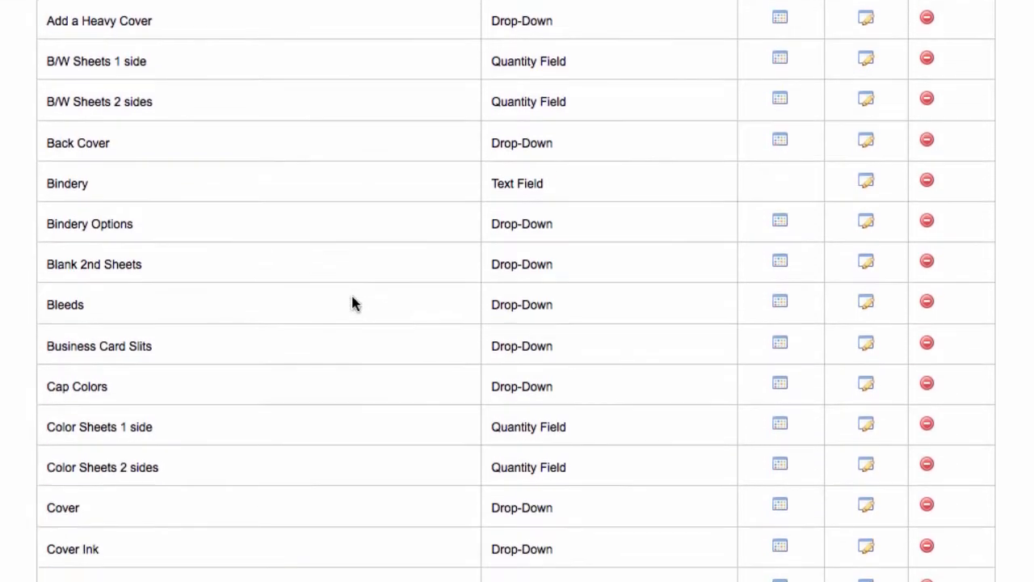
scroll(352, 303, "up", 10)
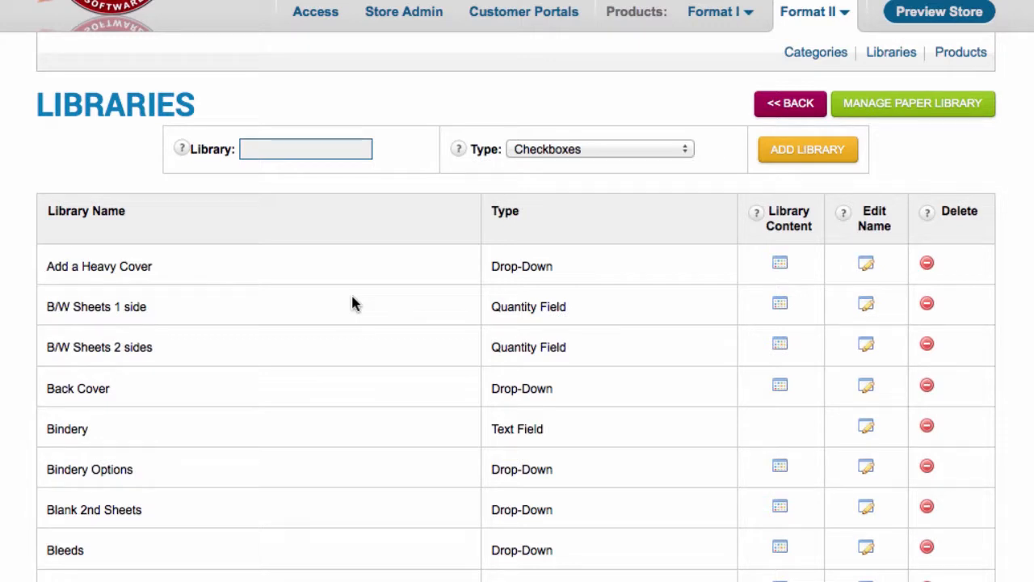
scroll(352, 303, "up", 1)
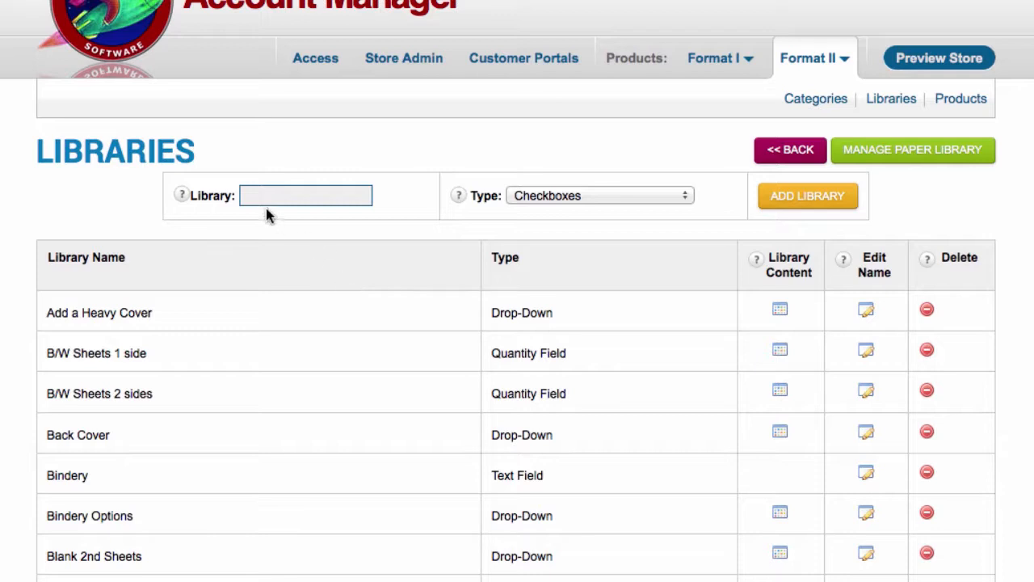
Read the help on naming a new library and look through the library list down to the finishing and fold entries.
mouse_move(181, 200)
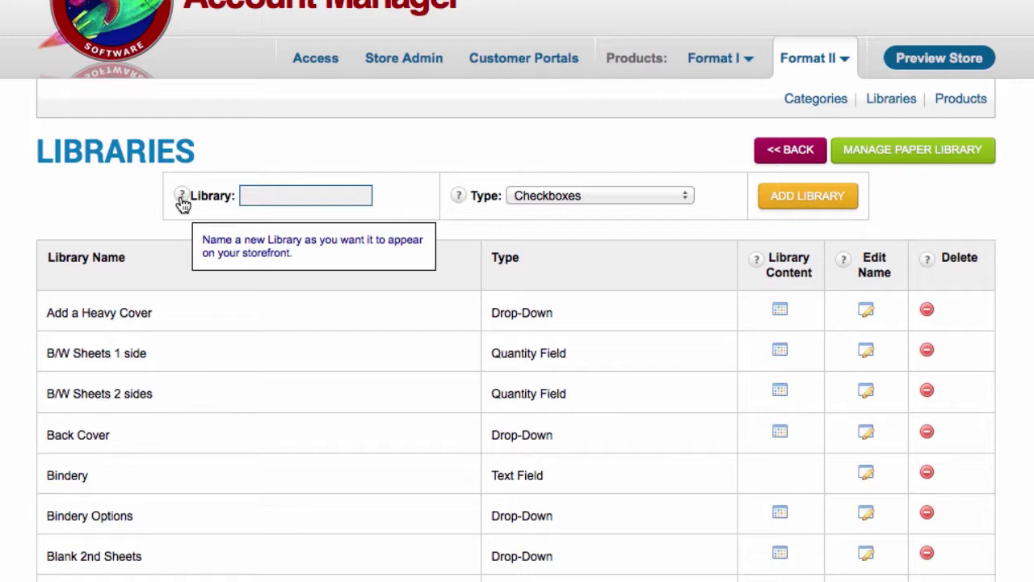
scroll(252, 337, "down", 5)
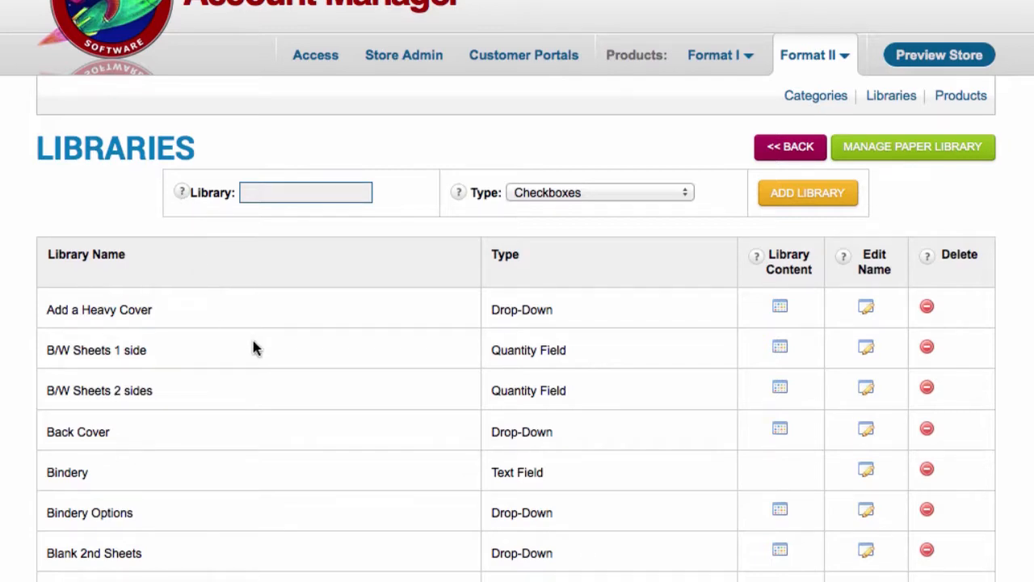
scroll(253, 349, "down", 5)
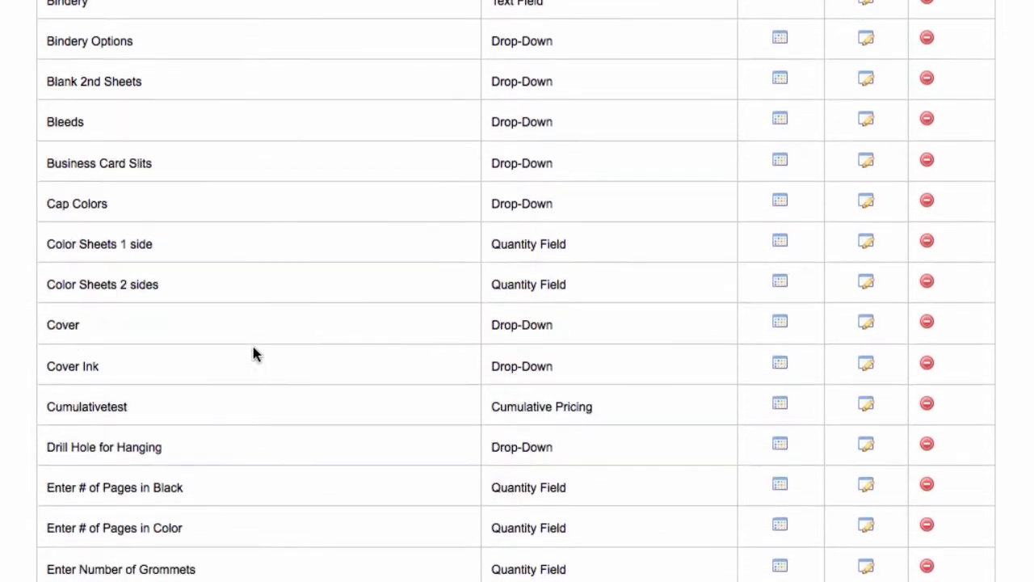
scroll(252, 352, "down", 4)
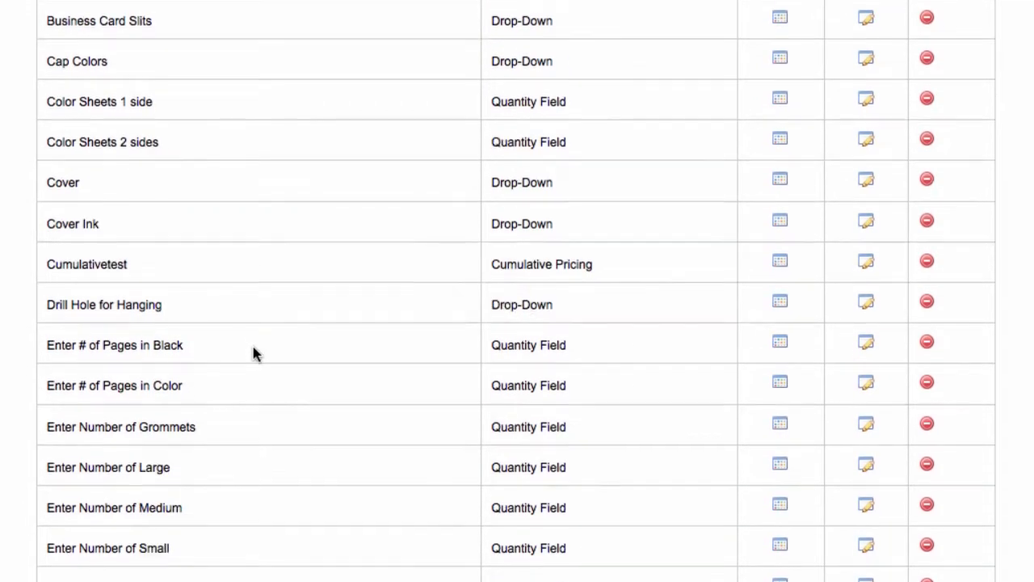
scroll(252, 355, "down", 2)
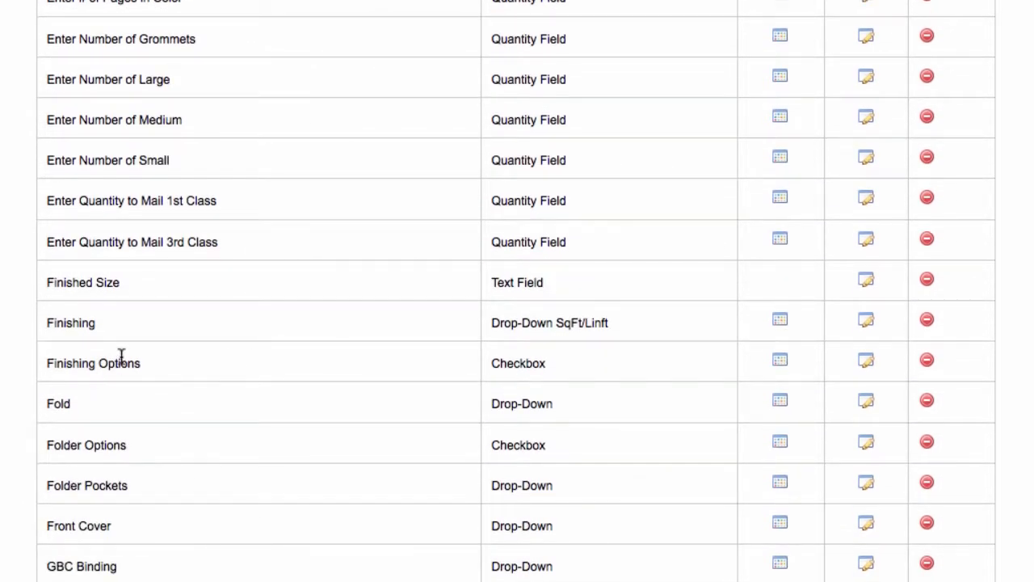
Find the Finishing Options checkbox library in the list and open its library content.
left_click_drag(154, 366, 24, 370)
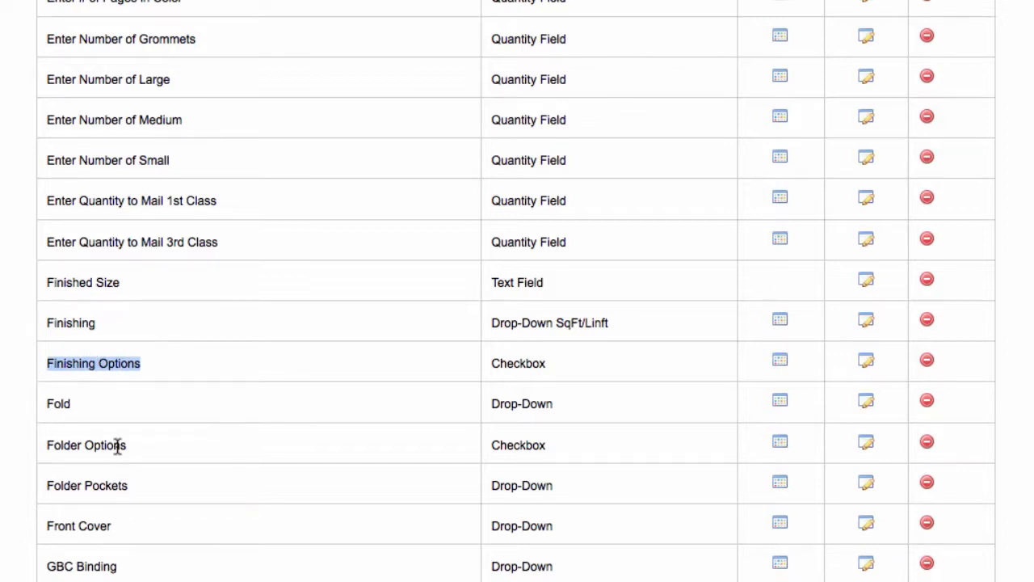
scroll(165, 445, "down", 1)
scroll(166, 451, "down", 1)
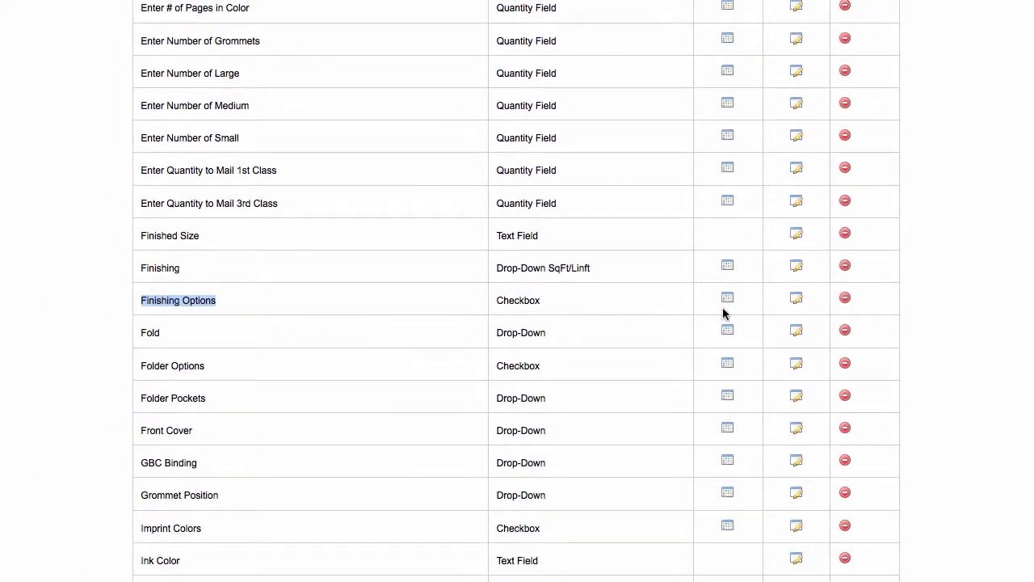
left_click(730, 299)
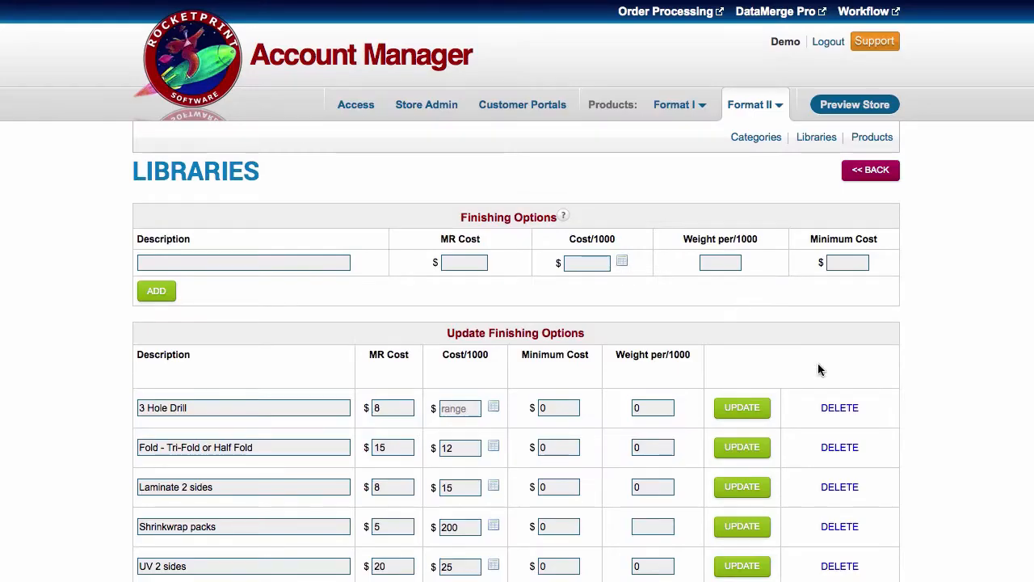
scroll(822, 399, "down", 2)
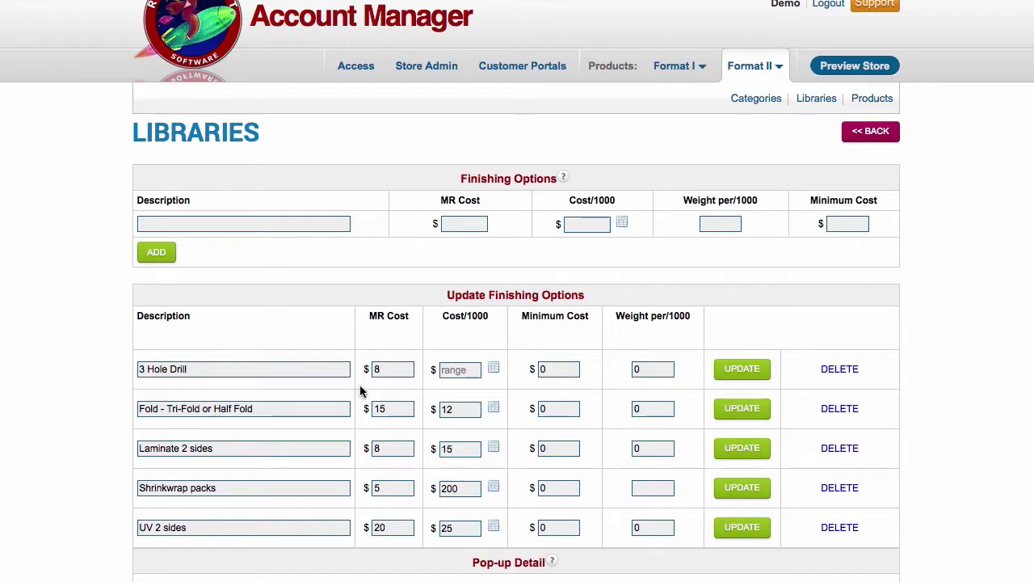
Examine the MR Cost and Cost/1000 values of the Fold - Tri-Fold or Half Fold finishing option.
left_click(381, 408)
left_click_drag(397, 411, 364, 408)
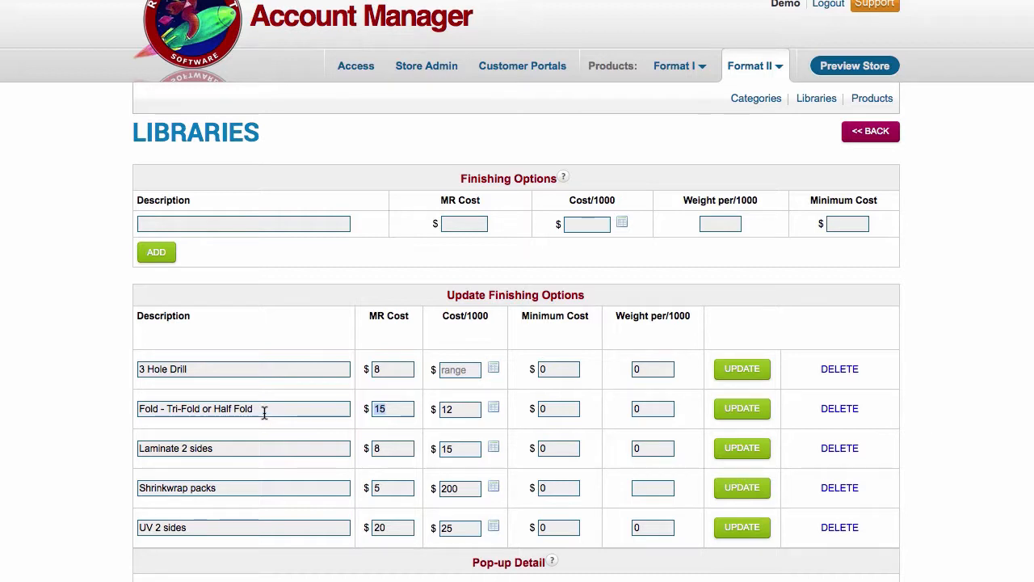
left_click(396, 414)
double_click(375, 409)
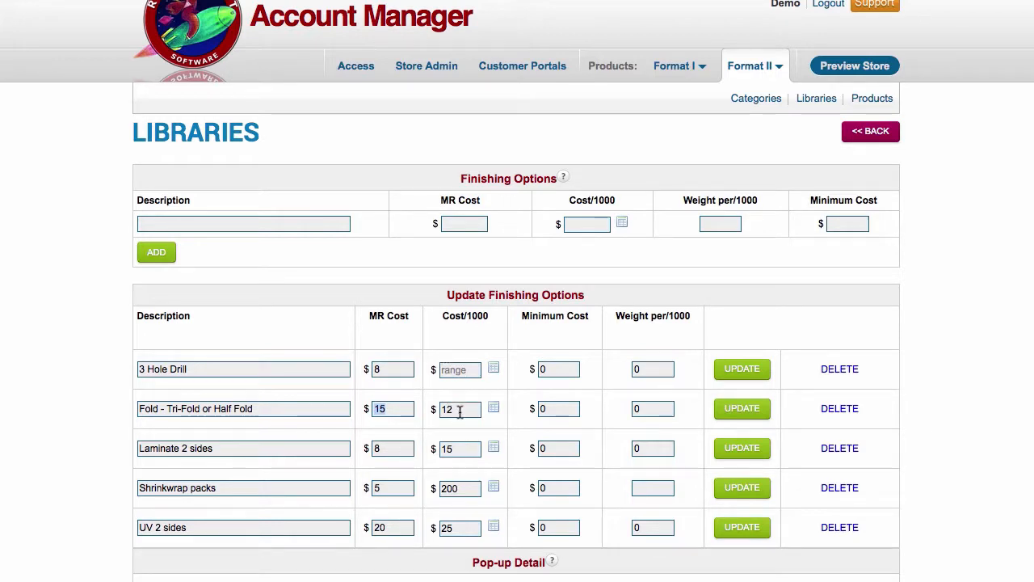
left_click_drag(459, 411, 436, 409)
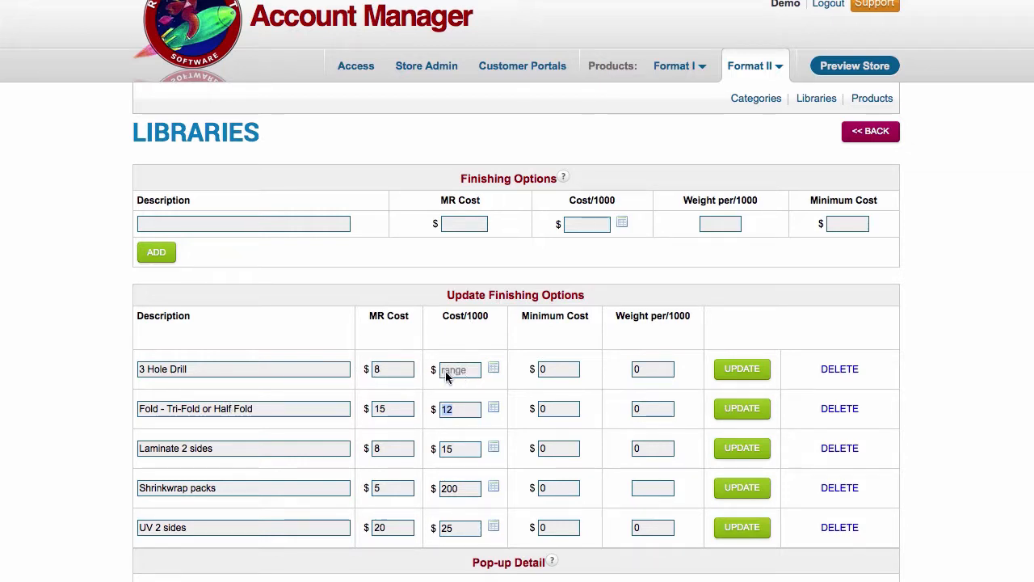
View the quantity-range costs of the 3 Hole Drill option and check the help for adding a finishing option.
left_click(493, 368)
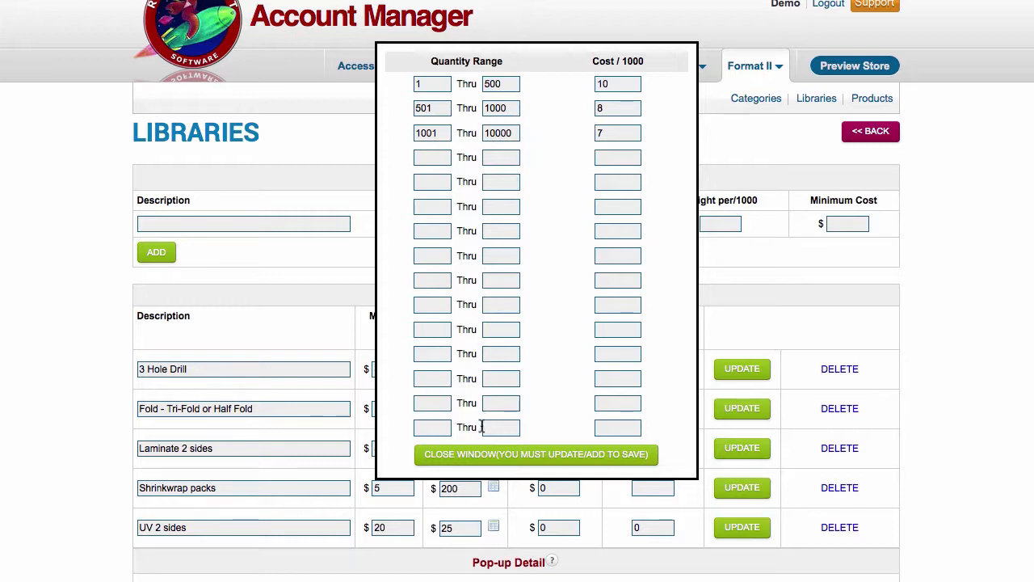
left_click(470, 457)
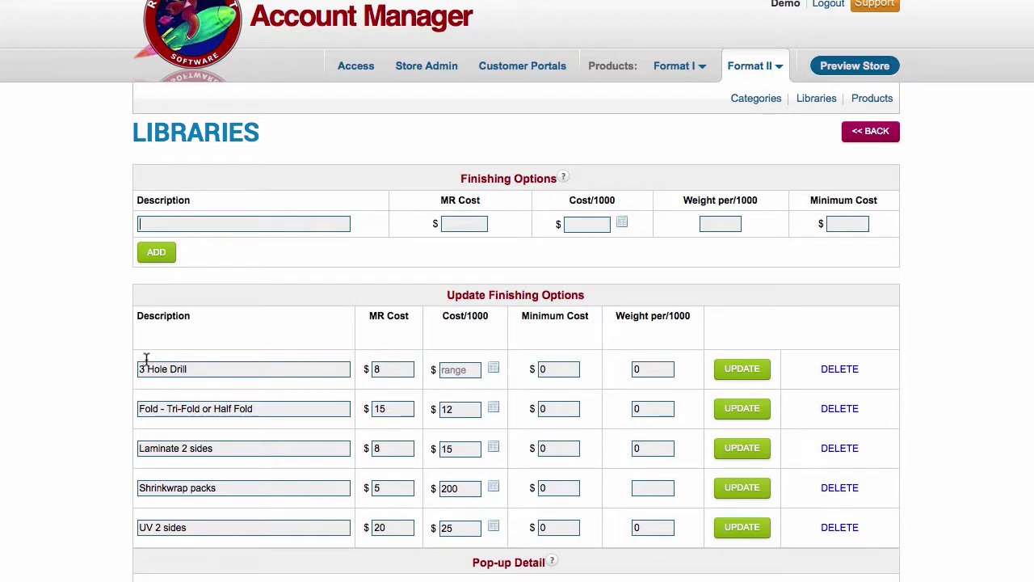
left_click(160, 226)
mouse_move(561, 185)
Return to the libraries list and review the help and the available choices for a new library's type.
left_click(871, 132)
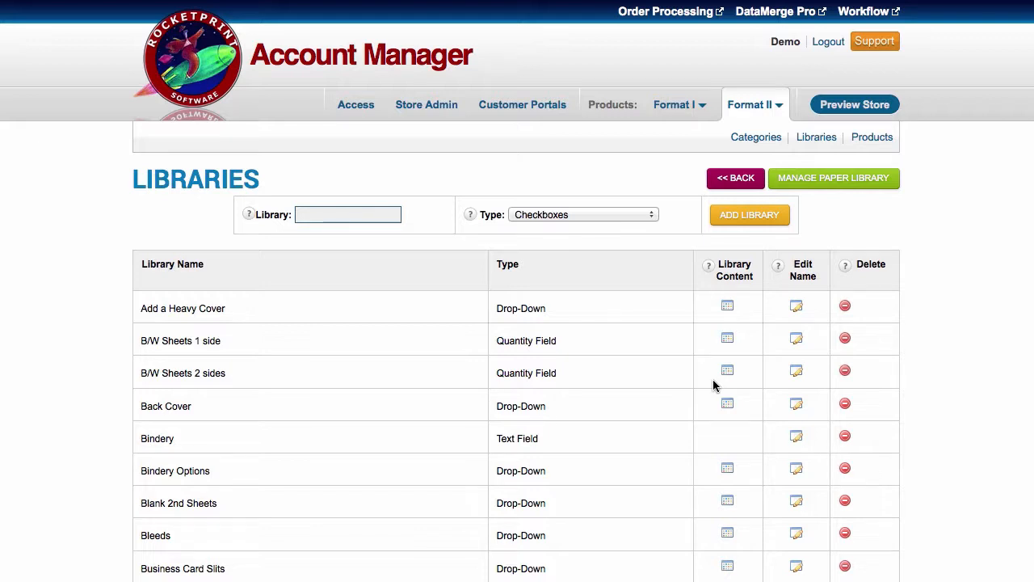
scroll(713, 379, "down", 3)
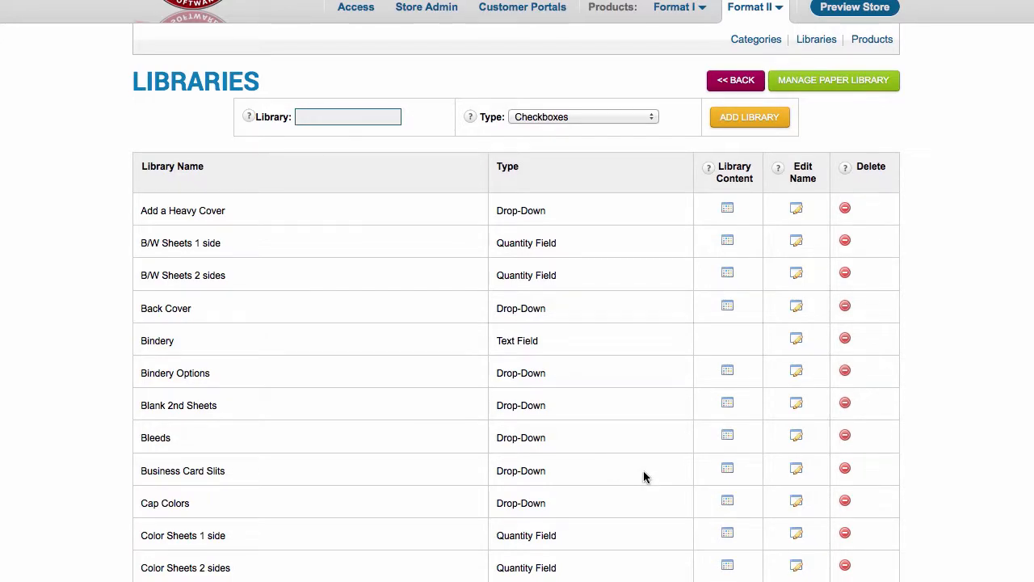
scroll(643, 475, "up", 3)
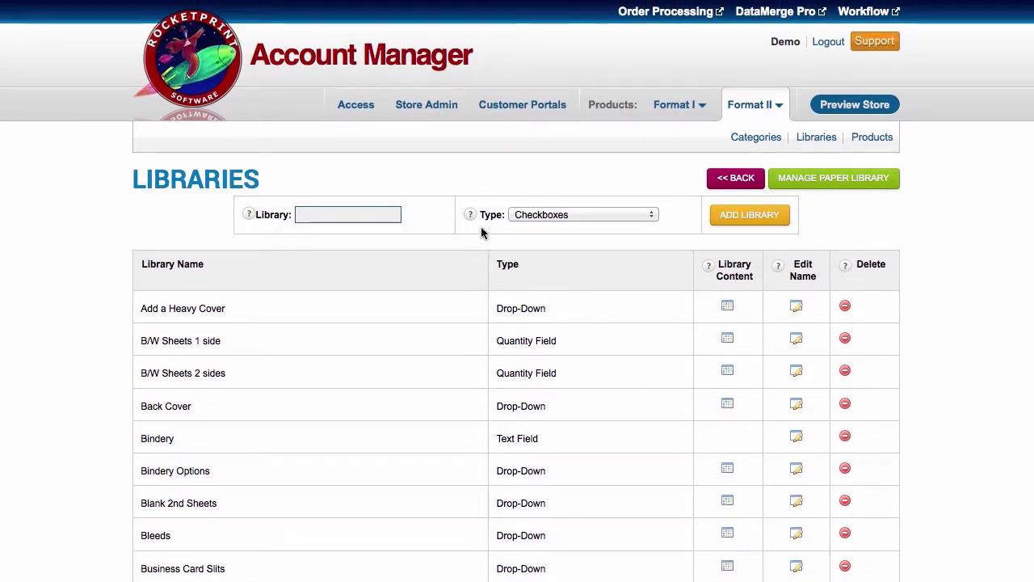
mouse_move(470, 214)
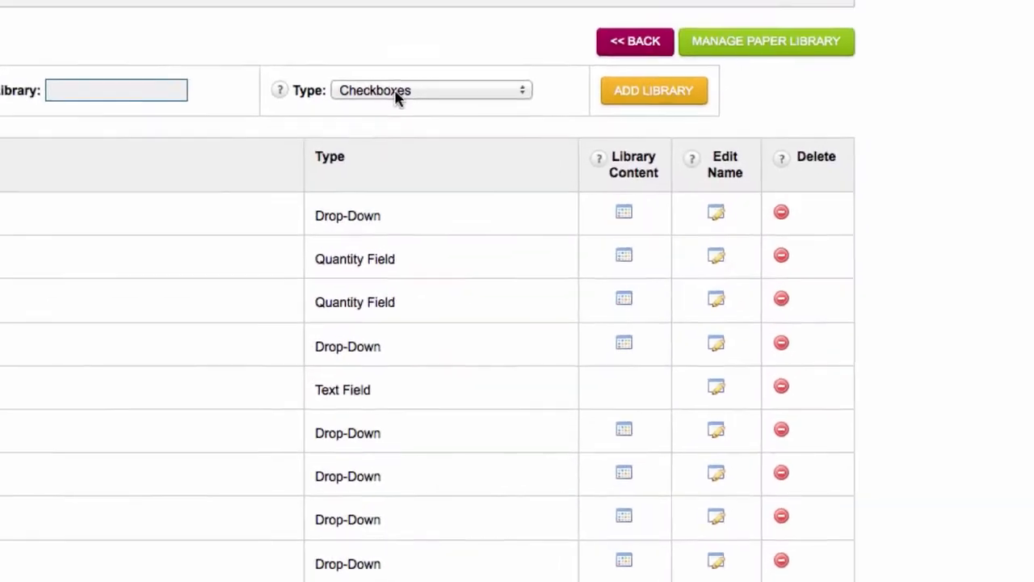
left_click(347, 54)
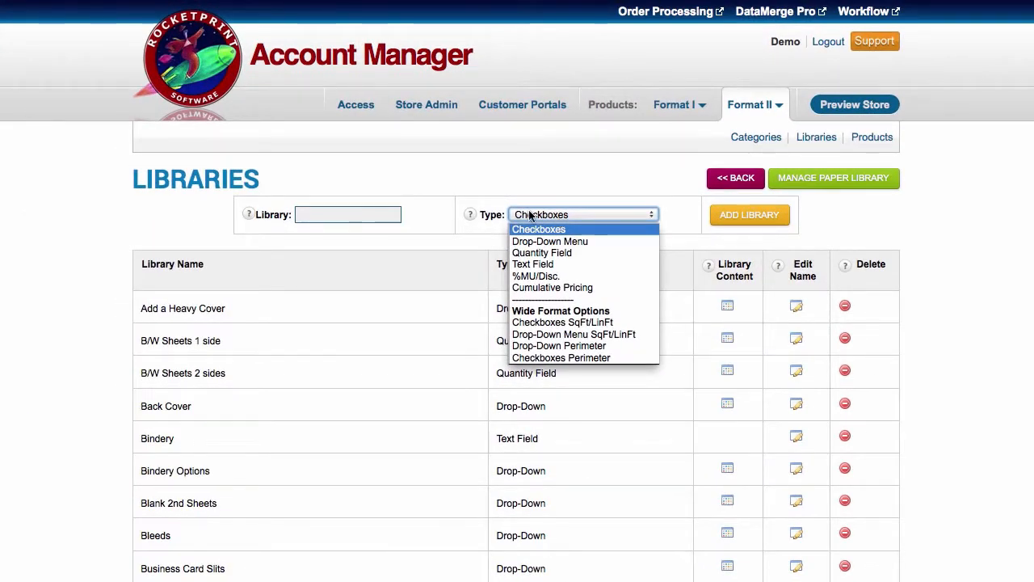
Enter "Name" as the new library's name and look over the standard and wide format library types.
left_click(323, 214)
type("Name")
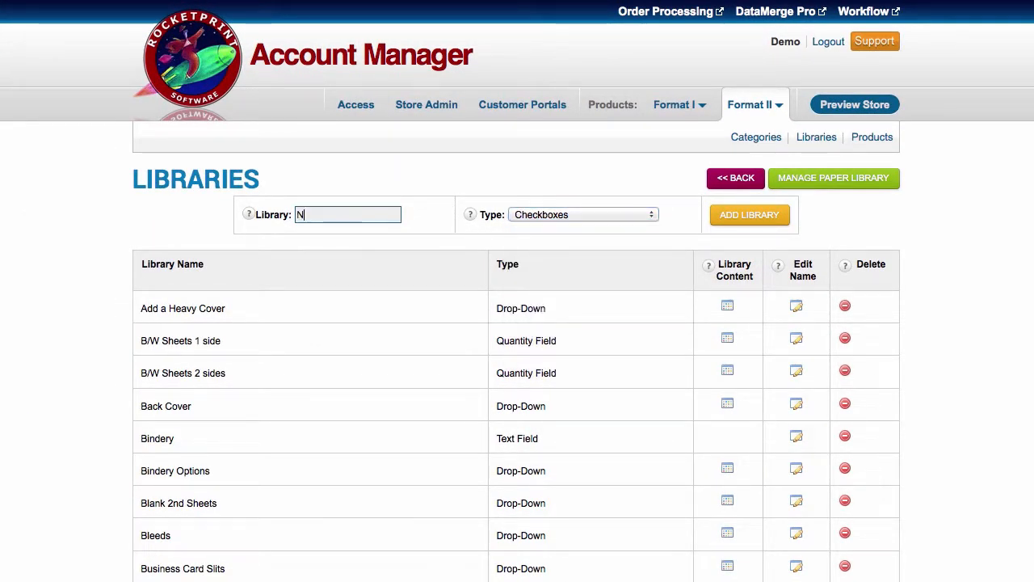
left_click(598, 215)
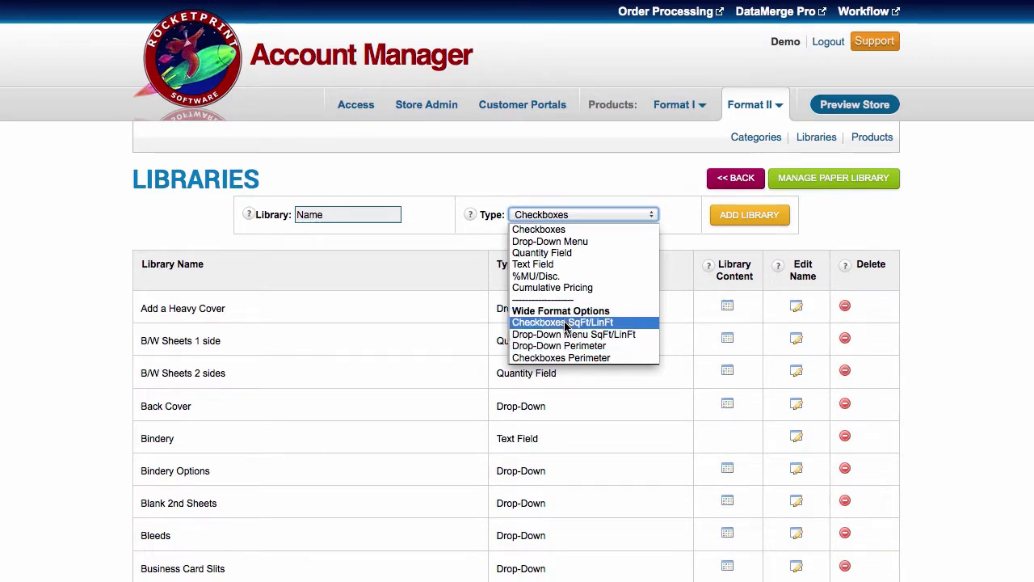
left_click(441, 174)
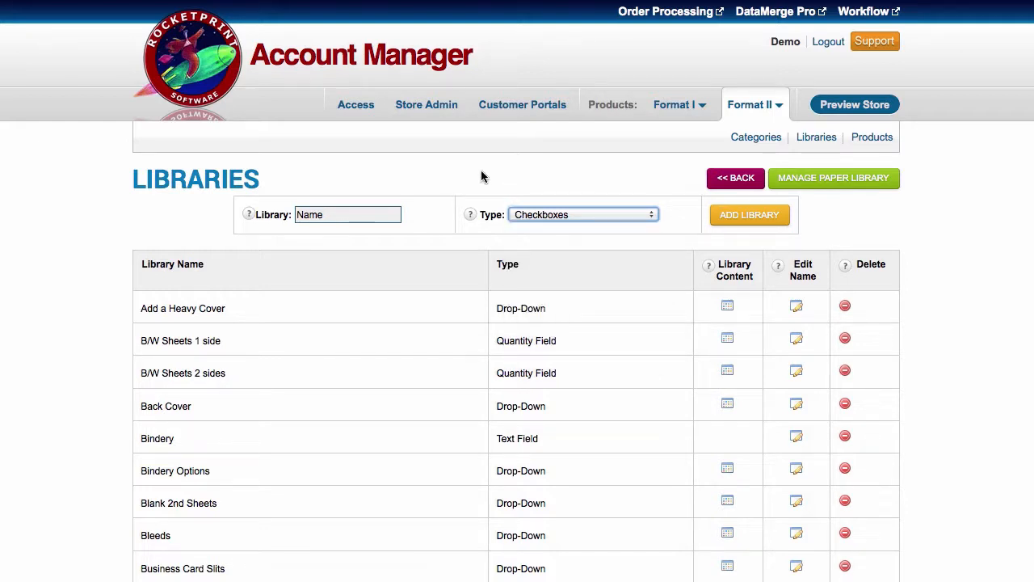
Open the Format II categories and look through the main store's category list.
left_click(823, 141)
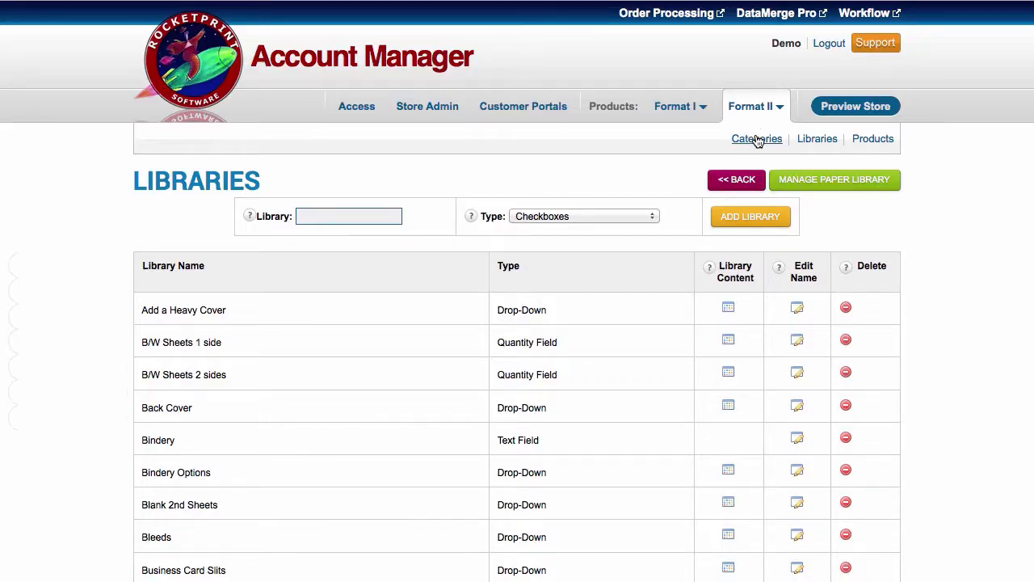
left_click(756, 139)
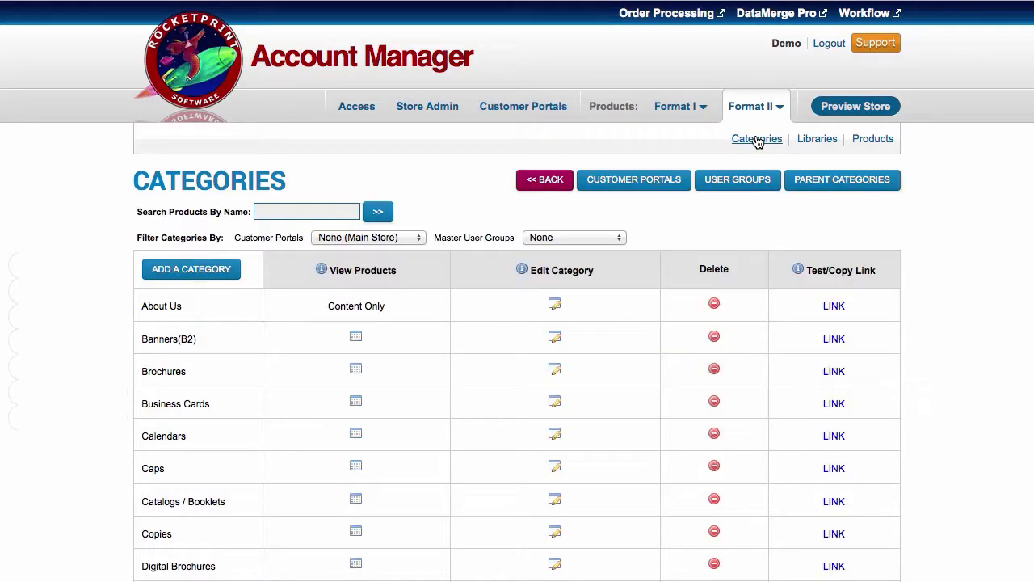
scroll(986, 321, "down", 5)
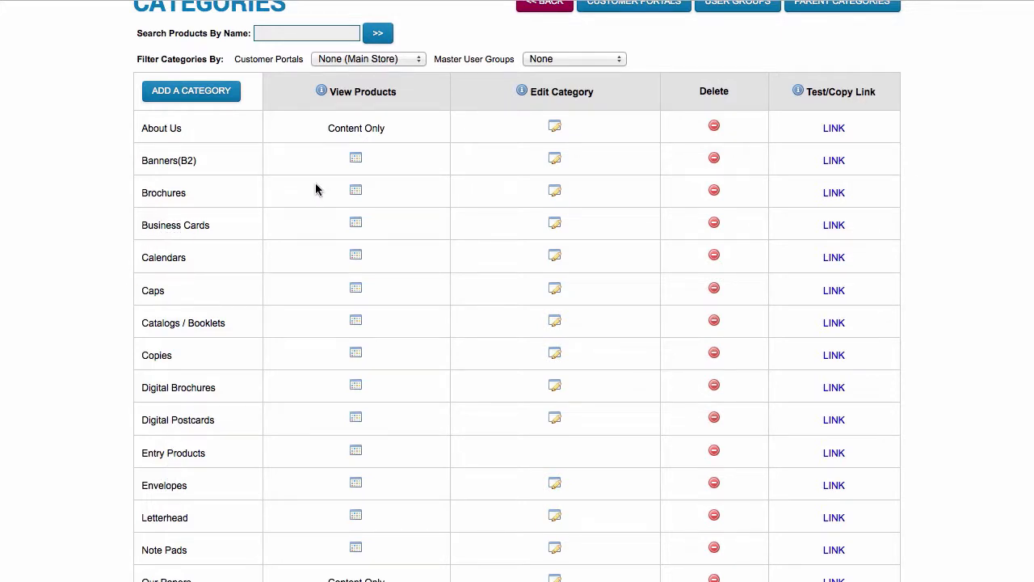
scroll(473, 277, "up", 1)
scroll(473, 277, "up", 4)
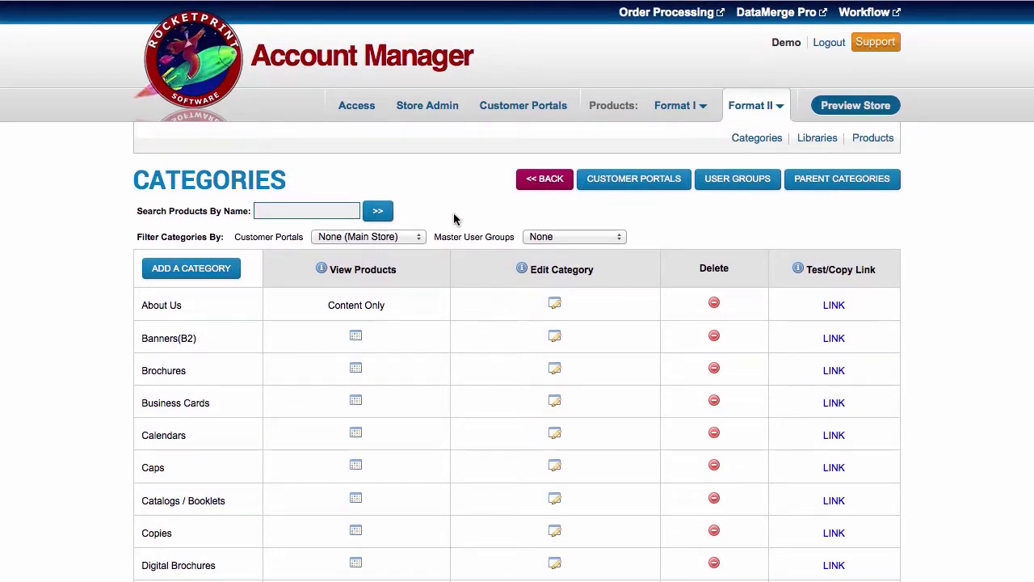
Filter the categories by the Primo Water customer portal and by the InkOne portal to compare their lists.
left_click(402, 236)
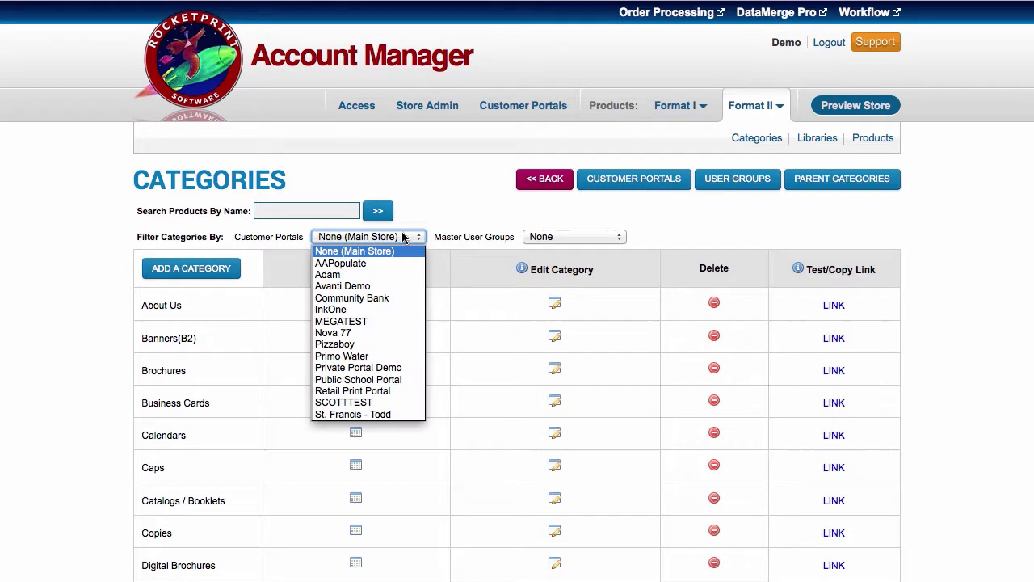
left_click(347, 357)
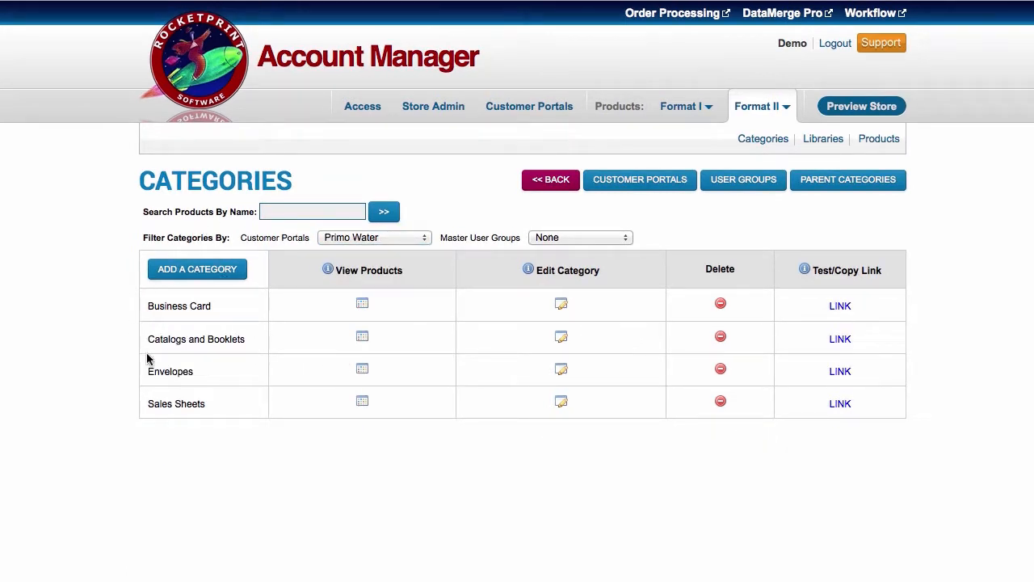
left_click(376, 242)
left_click(361, 311)
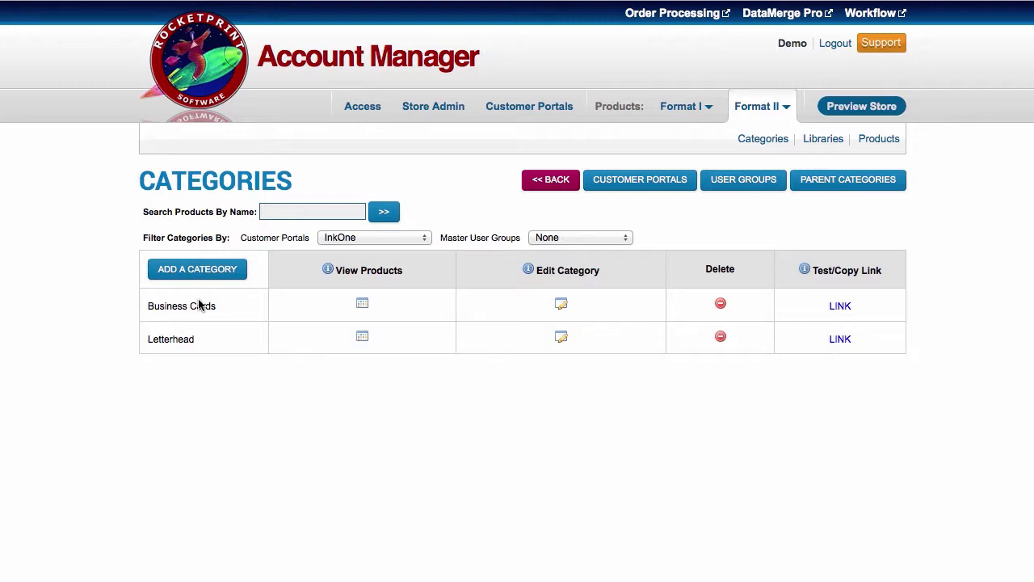
Set the customer portal filter back to None (Main Store) and look through its categories.
left_click(371, 240)
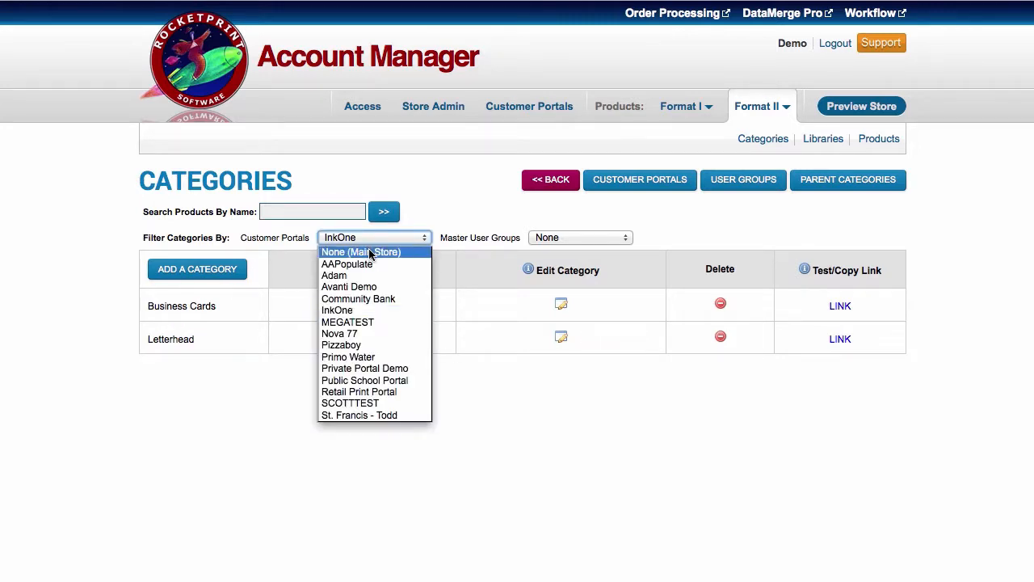
left_click(370, 253)
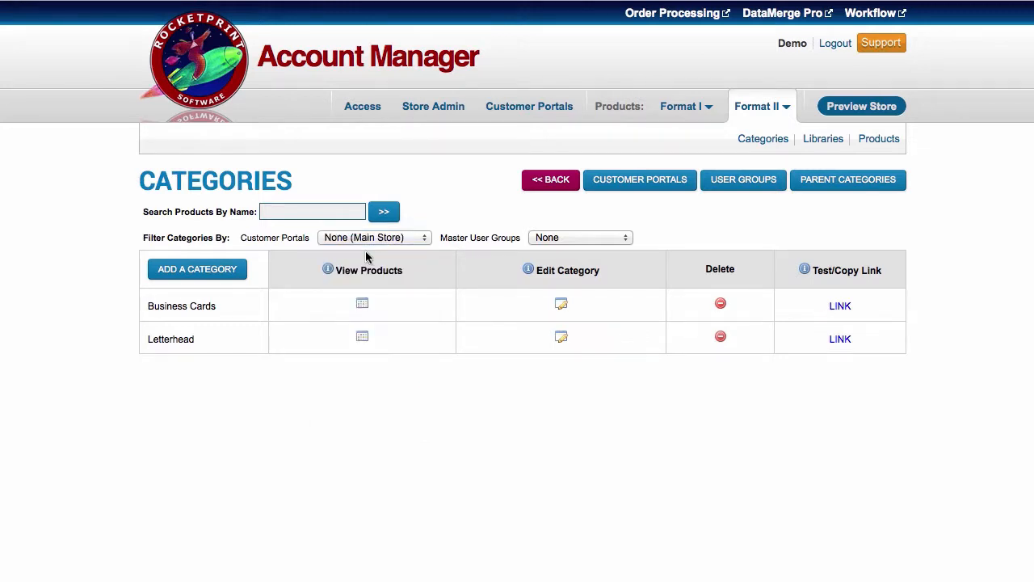
scroll(451, 404, "down", 3)
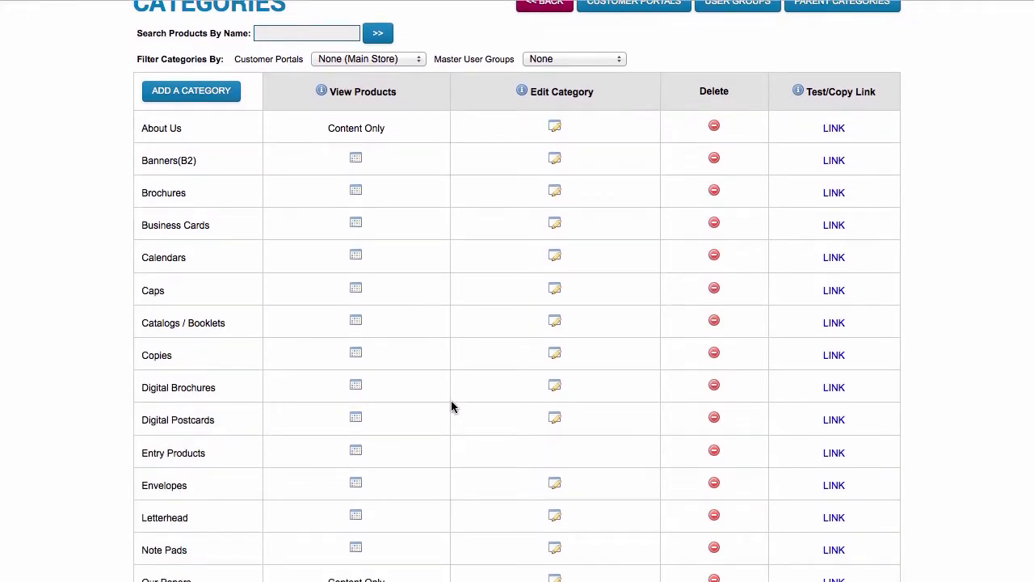
scroll(451, 406, "up", 3)
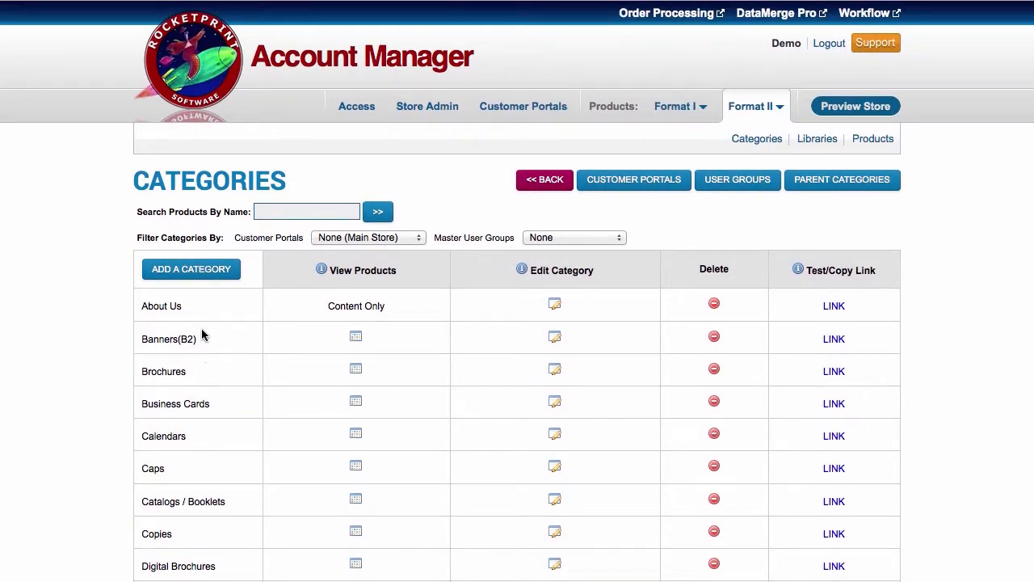
Start a new category assigned to the Main Store and name it "Name Category".
left_click(193, 276)
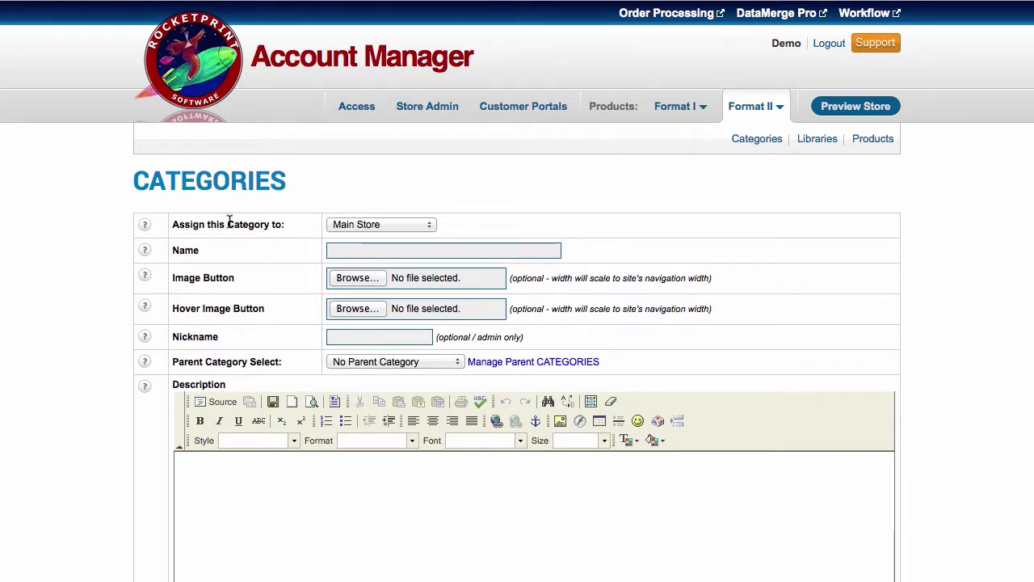
left_click(378, 225)
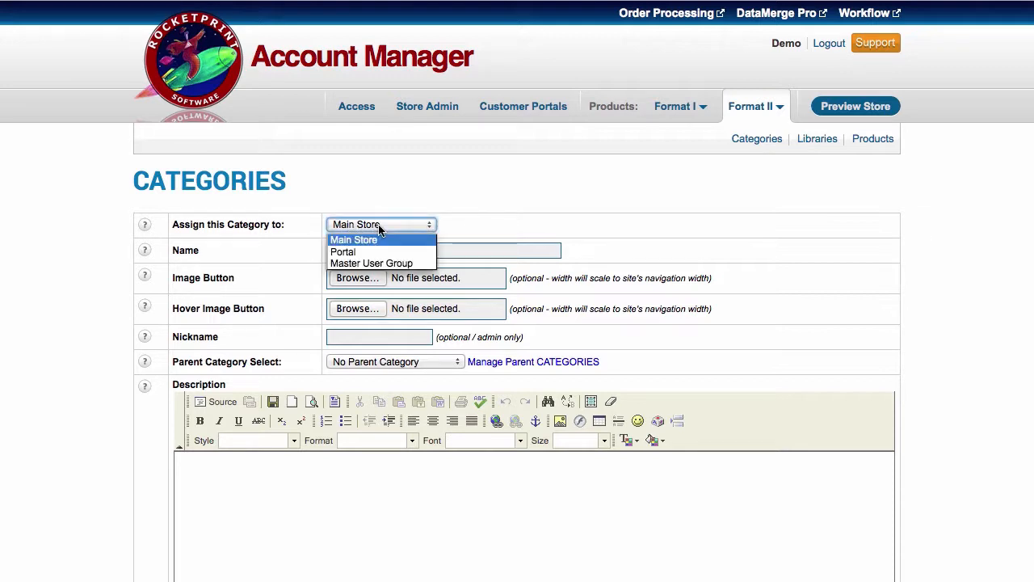
left_click(379, 227)
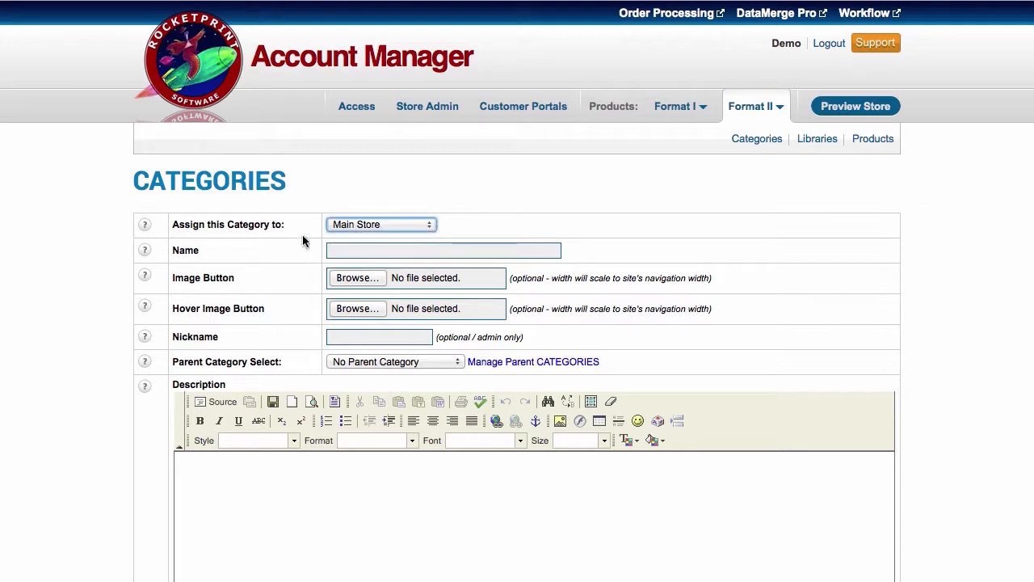
left_click(363, 250)
type("N")
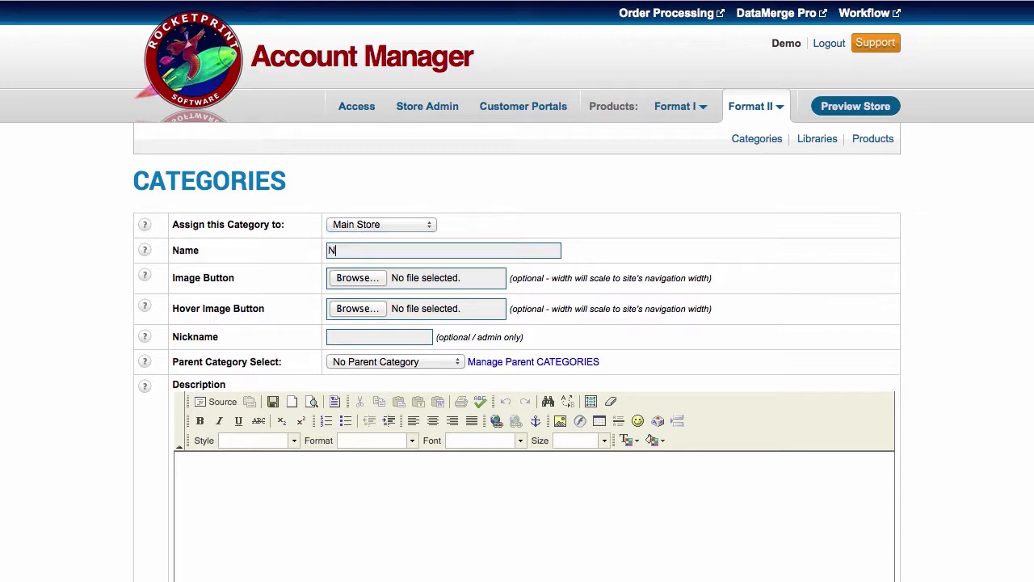
type("ame Category")
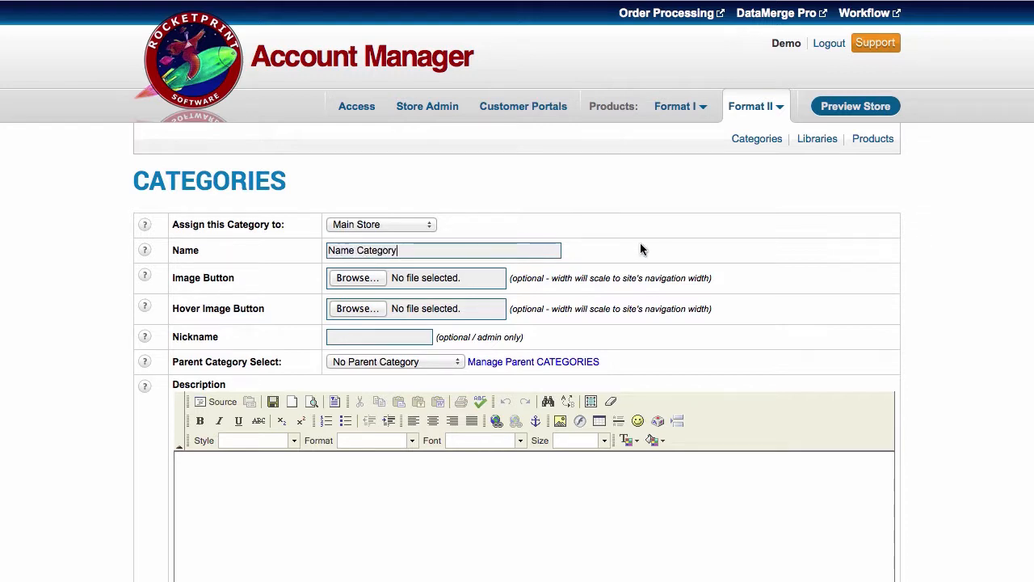
Look through the remaining fields of the new category form, including the description editor.
scroll(642, 246, "down", 2)
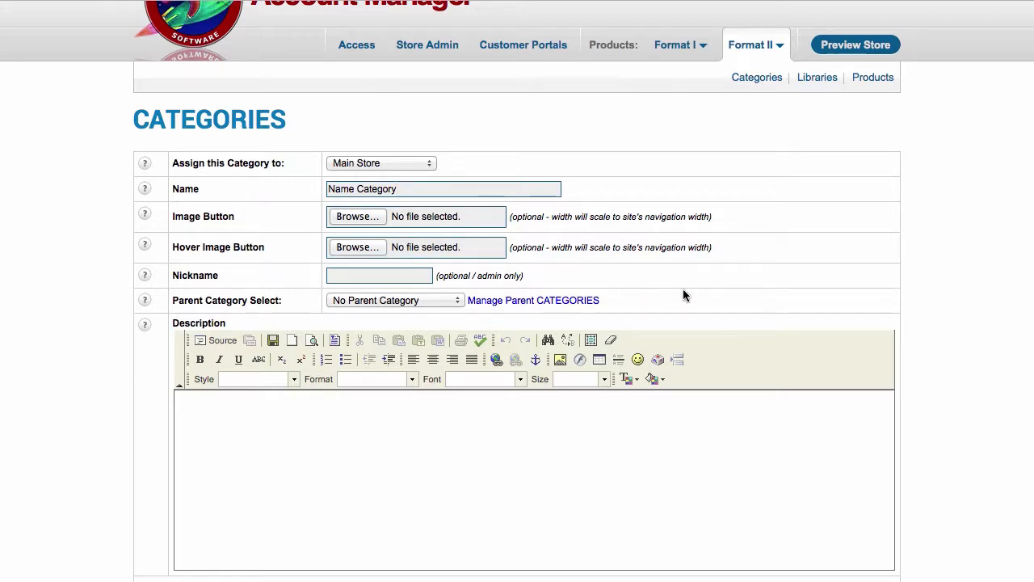
scroll(683, 290, "down", 5)
scroll(682, 289, "down", 3)
scroll(683, 293, "up", 8)
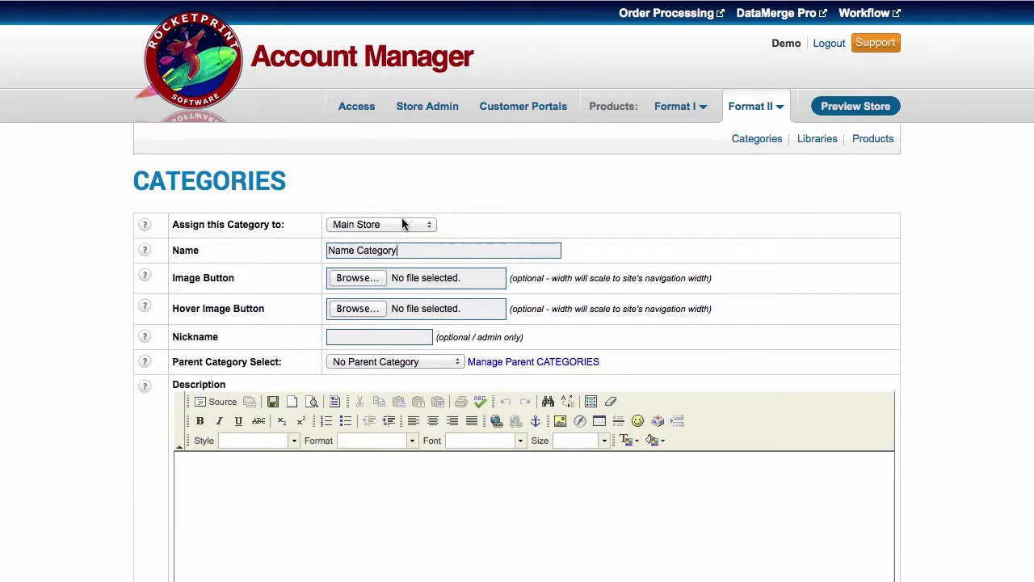
Switch the category's assignment to Portal, check the available portals, and set the assignment back to Main Store.
left_click(404, 223)
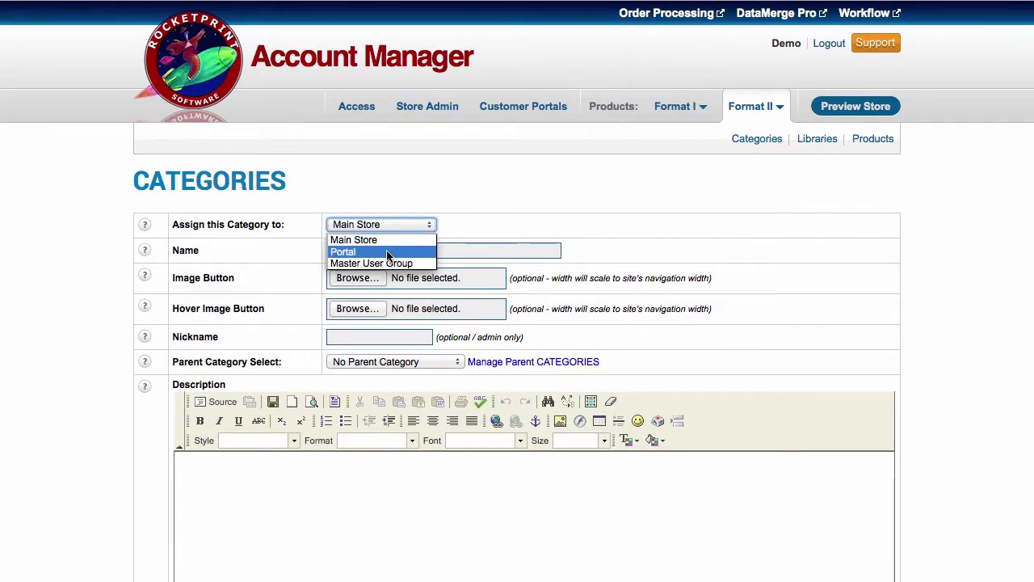
left_click(389, 252)
left_click(493, 225)
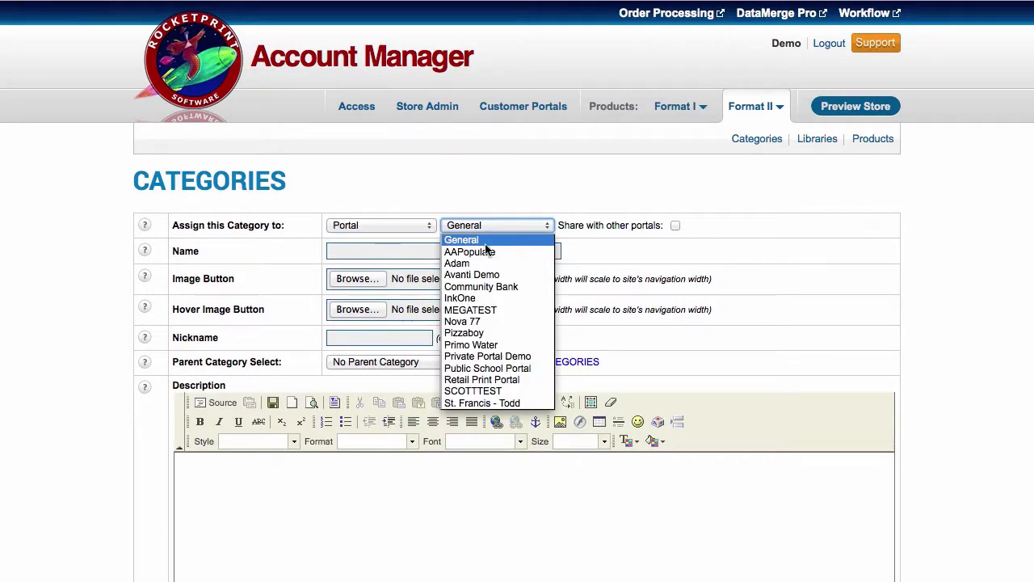
left_click(383, 224)
left_click(384, 222)
left_click(377, 236)
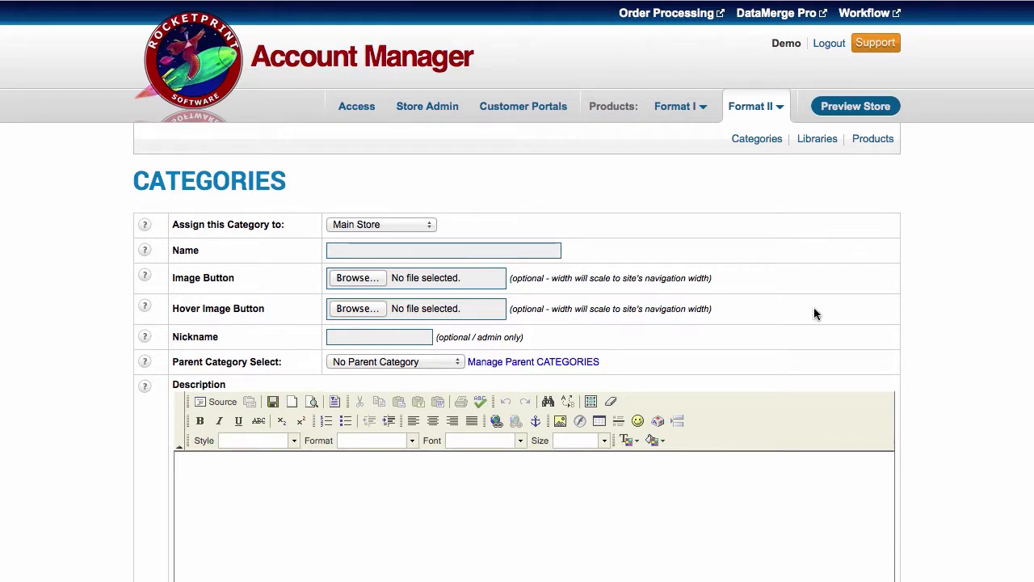
Name the new category "Brochures" and give it the nickname "Brochure - Main".
left_click(348, 249)
scroll(672, 282, "down", 2)
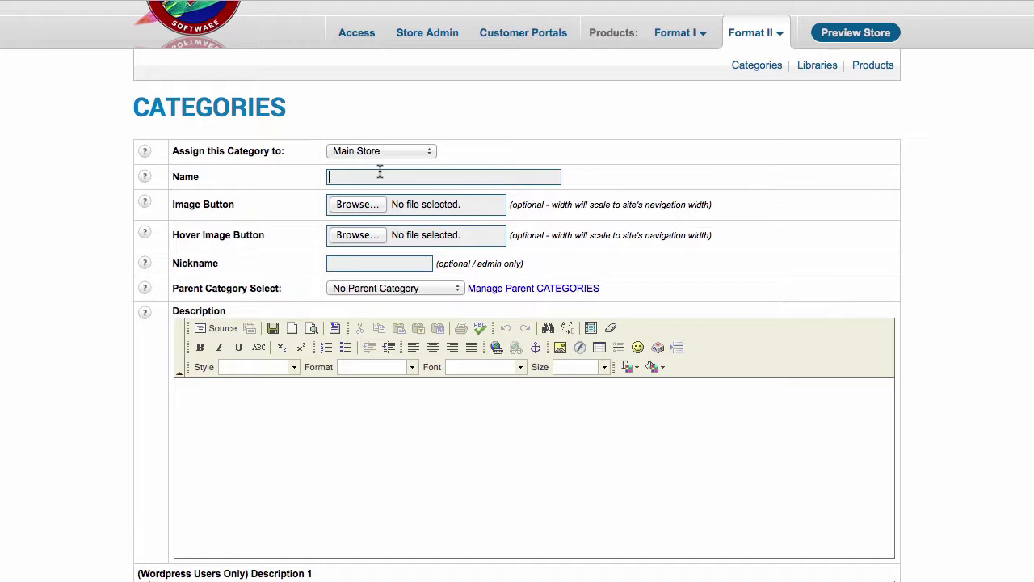
type("Broc")
type("B")
type("rochure ")
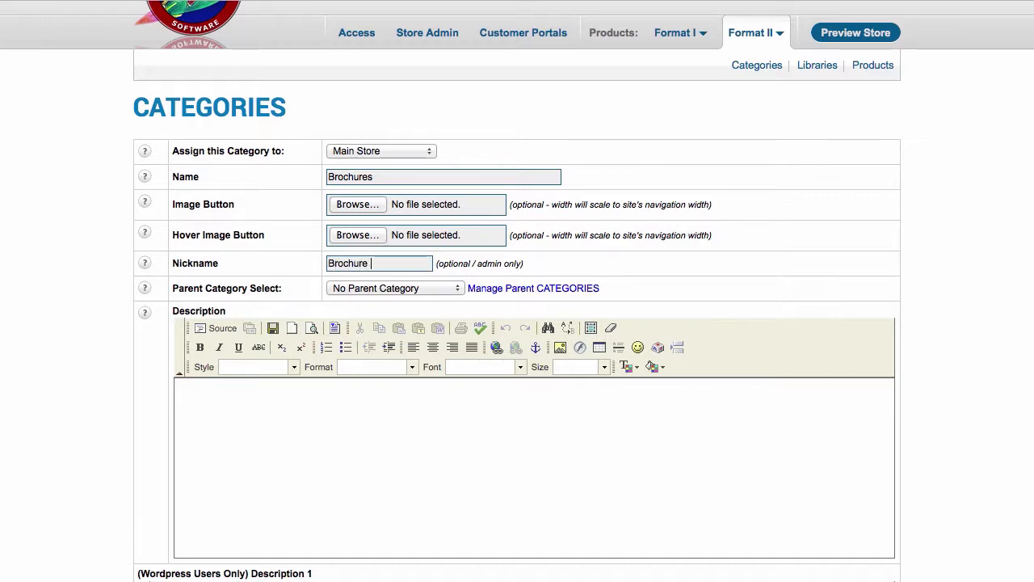
type("- Main")
Check the available parent categories for the new category, leaving it on No Parent Category.
scroll(720, 240, "down", 3)
left_click(420, 227)
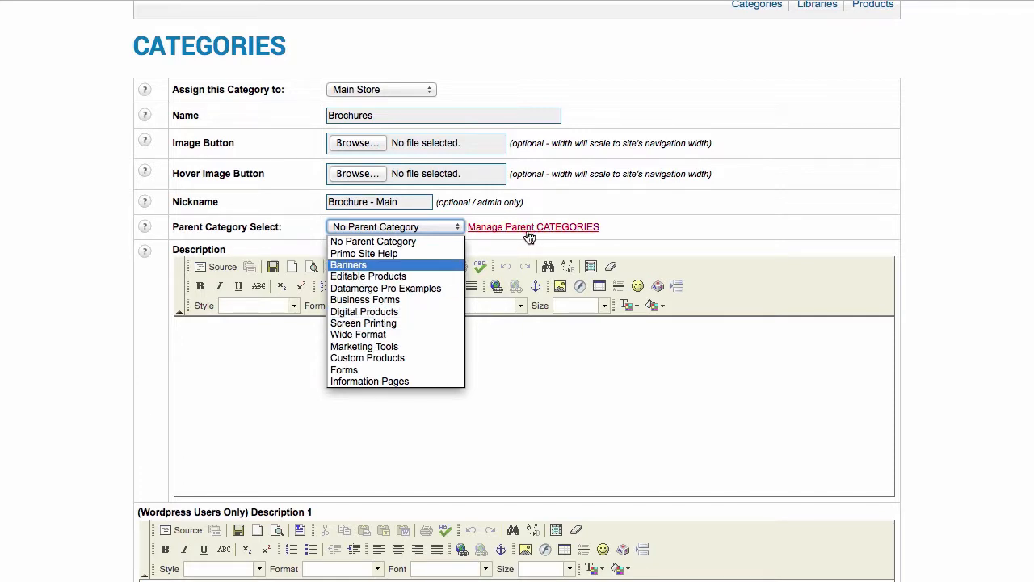
right_click(677, 250)
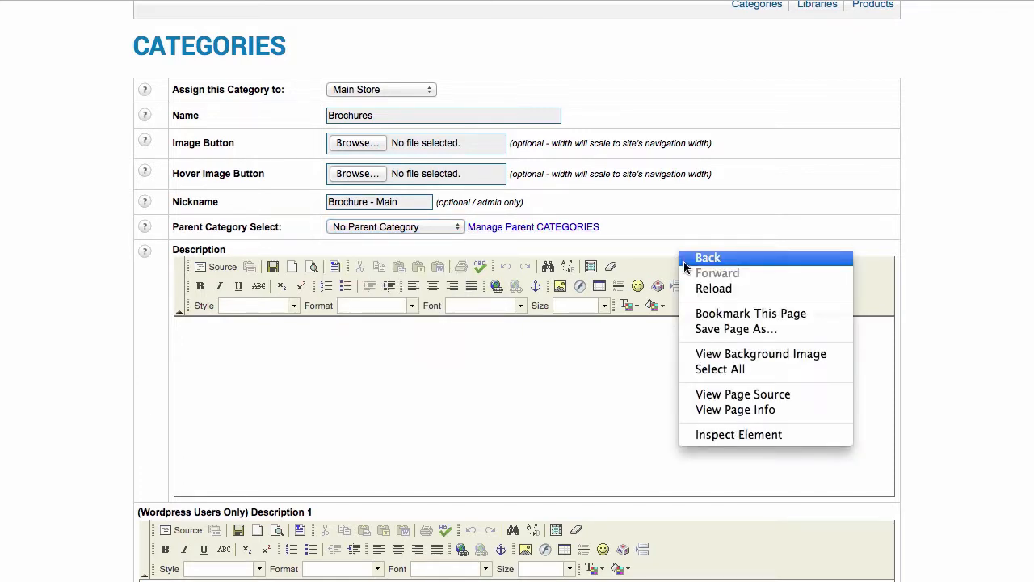
left_click(989, 266)
scroll(989, 266, "up", 3)
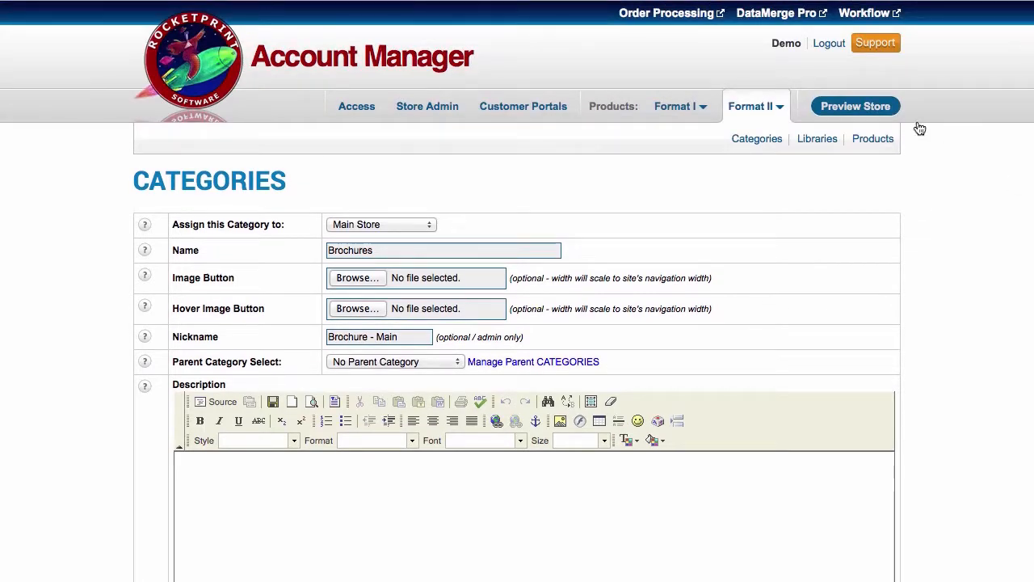
Preview the store and examine how parent headings such as Digital Products and Screen Printing group the categories.
left_click(855, 107)
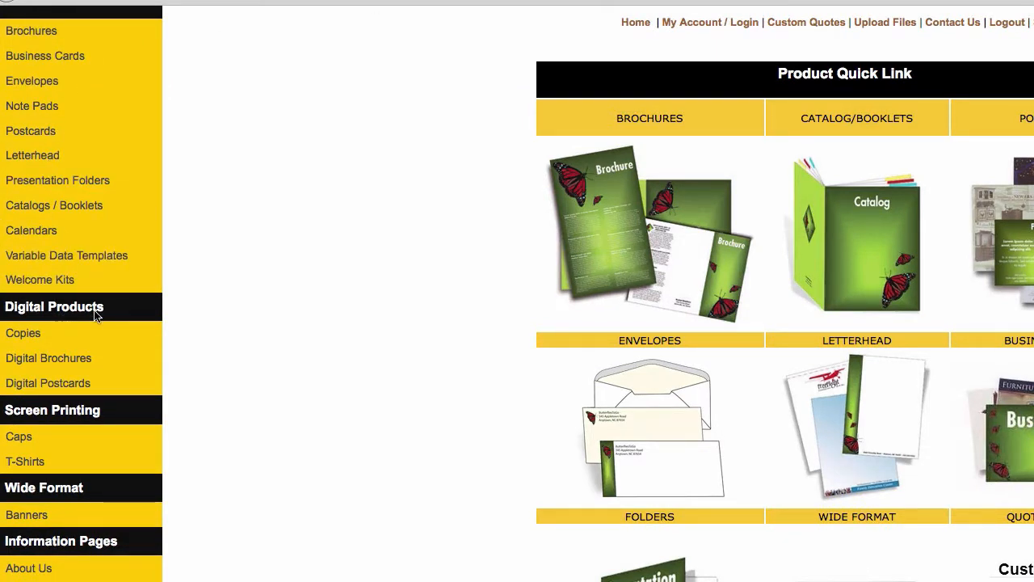
left_click_drag(111, 313, 2, 316)
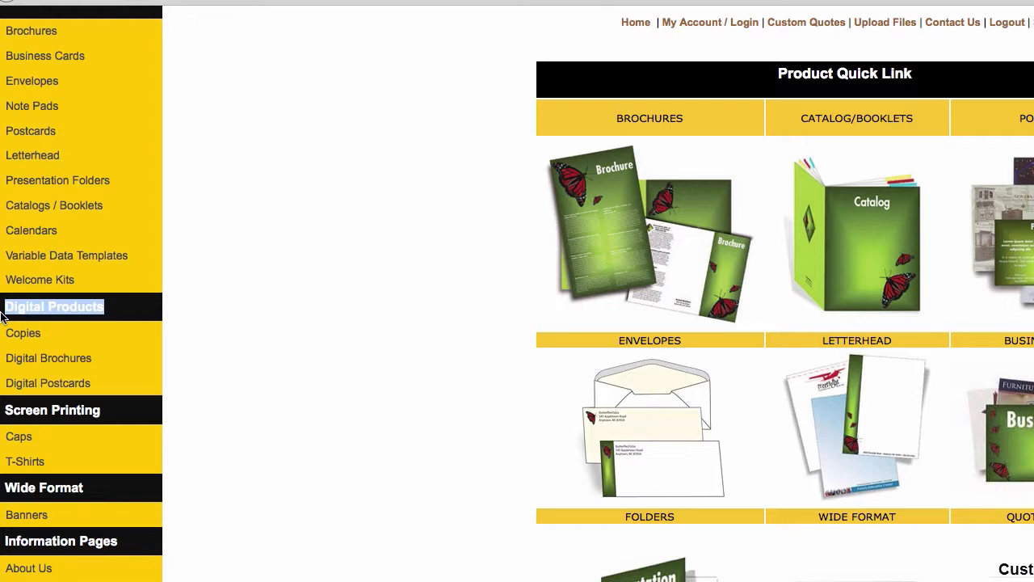
left_click(95, 351)
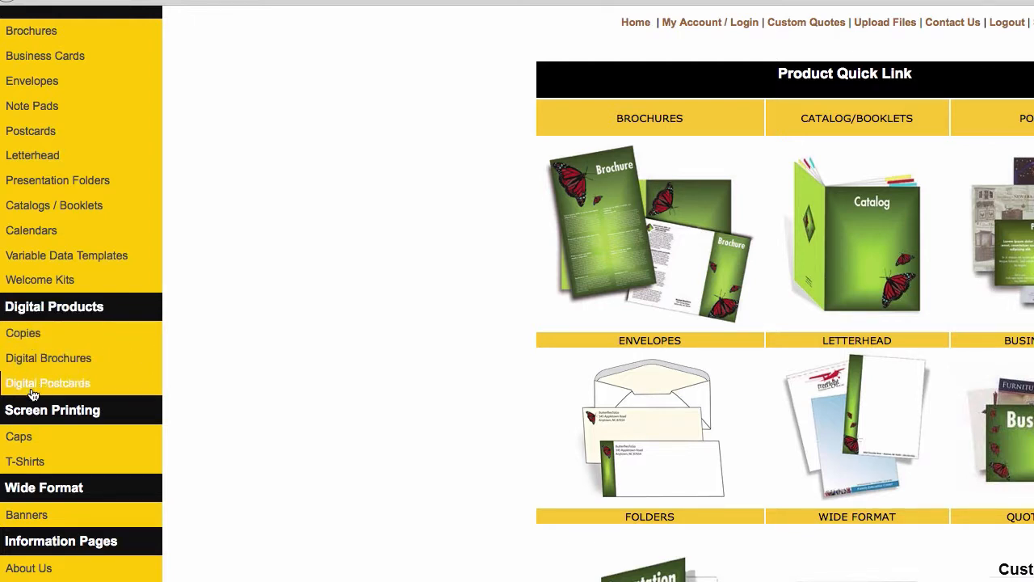
left_click_drag(103, 413, 1, 417)
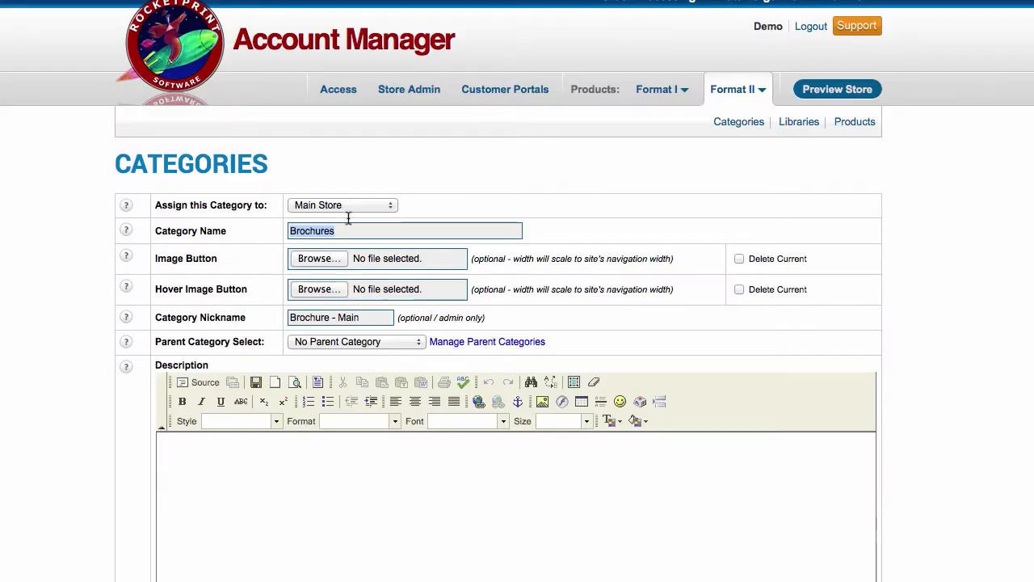
Review the Brochures category's edit form, from the name and nickname through the description and WordPress-only sections.
scroll(462, 283, "down", 3)
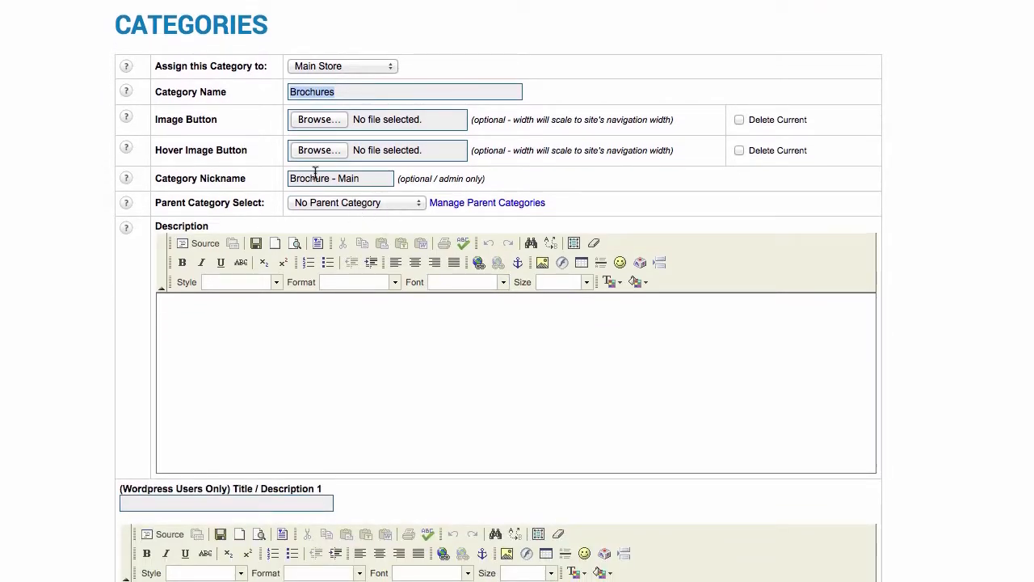
left_click_drag(361, 181, 279, 175)
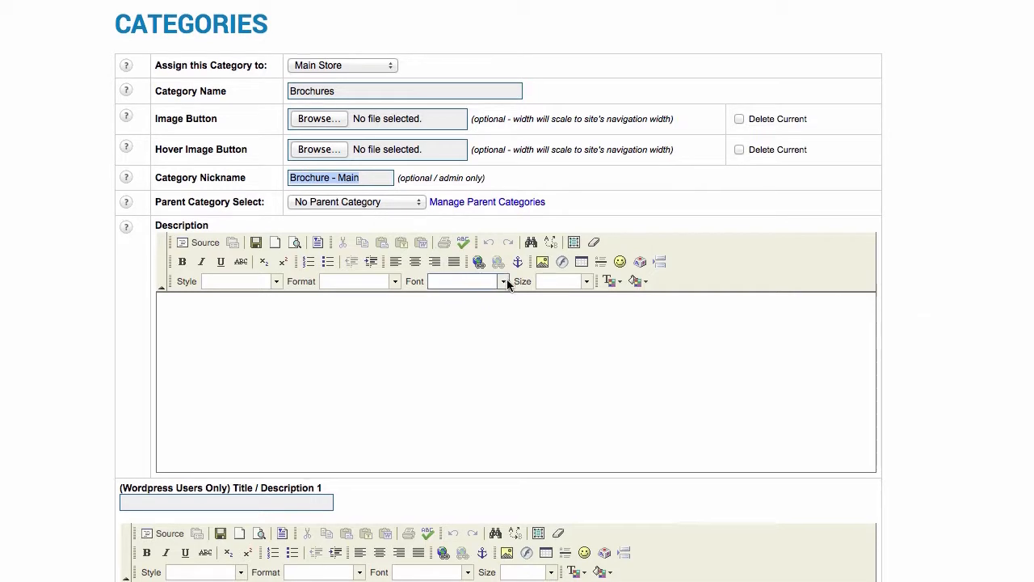
scroll(507, 283, "down", 3)
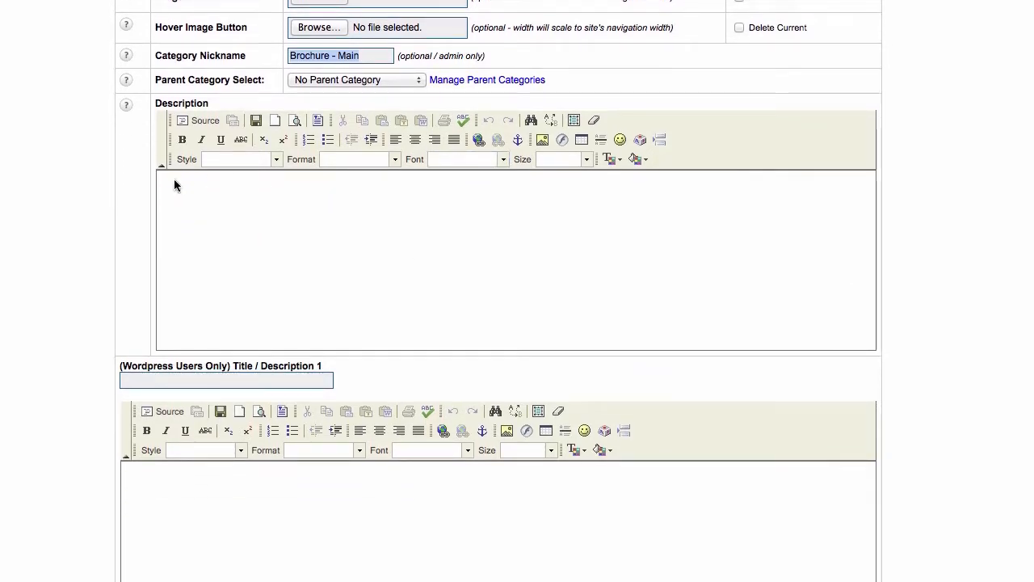
mouse_move(128, 107)
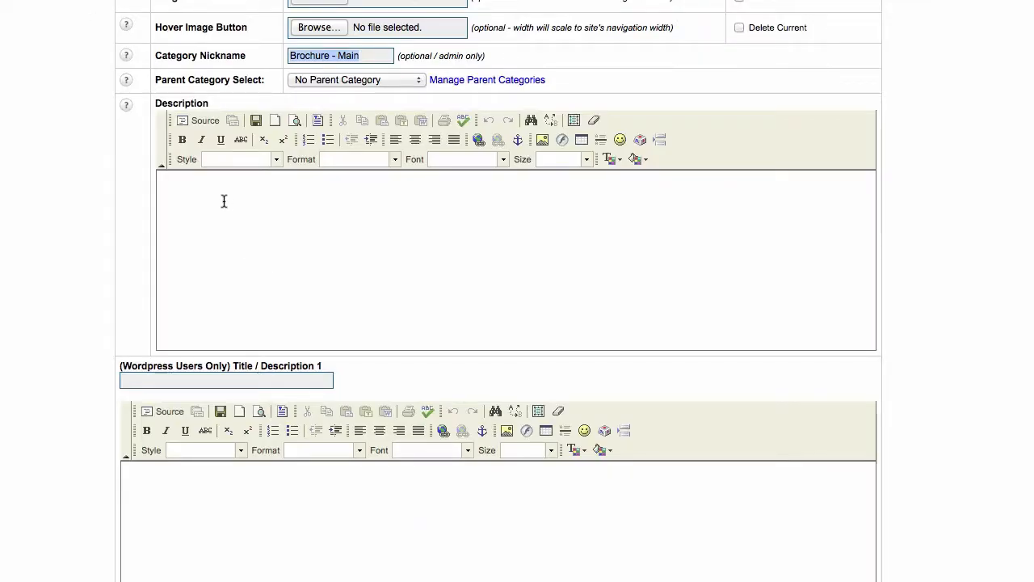
scroll(457, 302, "down", 5)
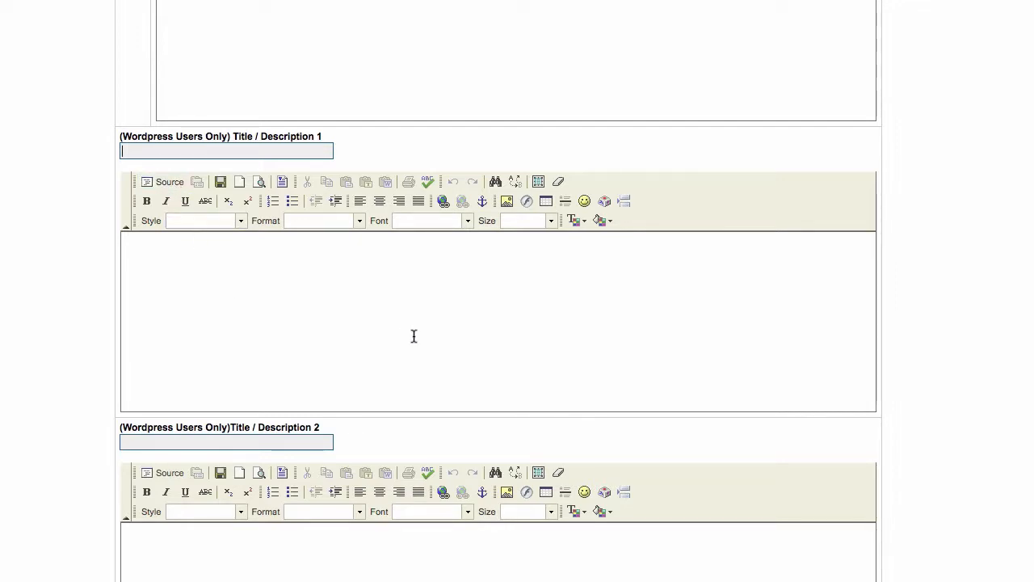
scroll(413, 336, "down", 3)
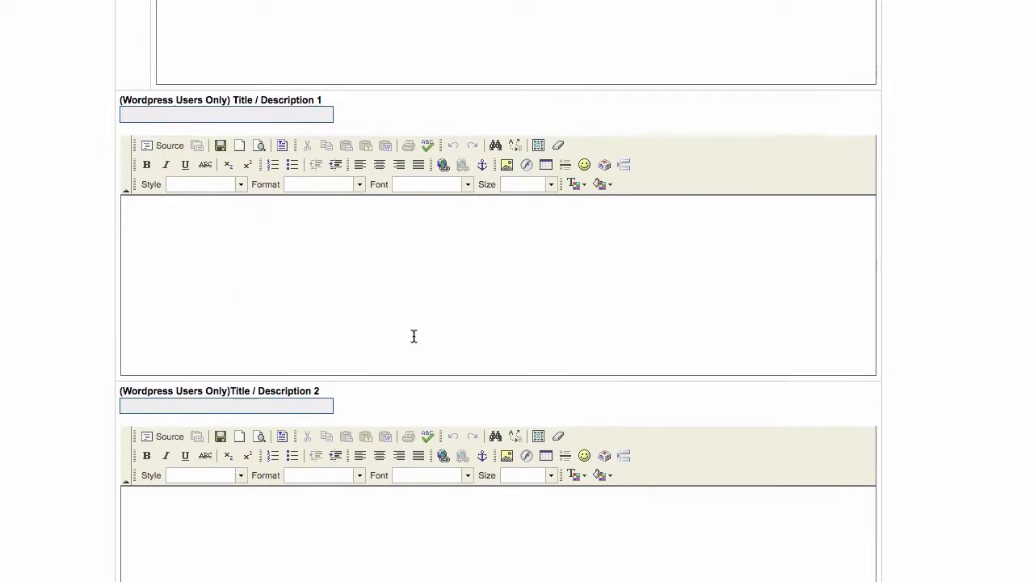
scroll(412, 335, "down", 8)
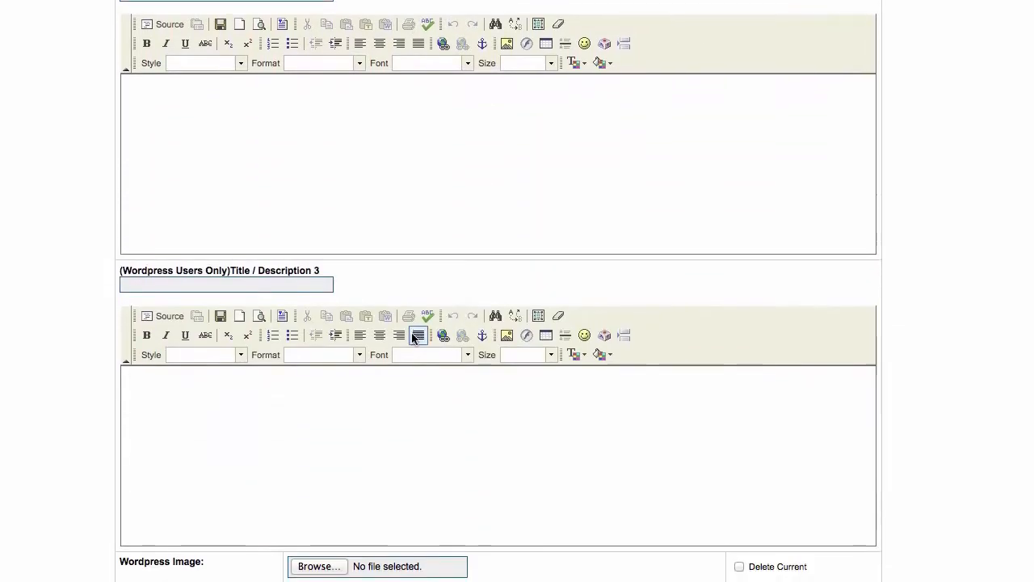
scroll(412, 334, "up", 6)
scroll(412, 334, "down", 12)
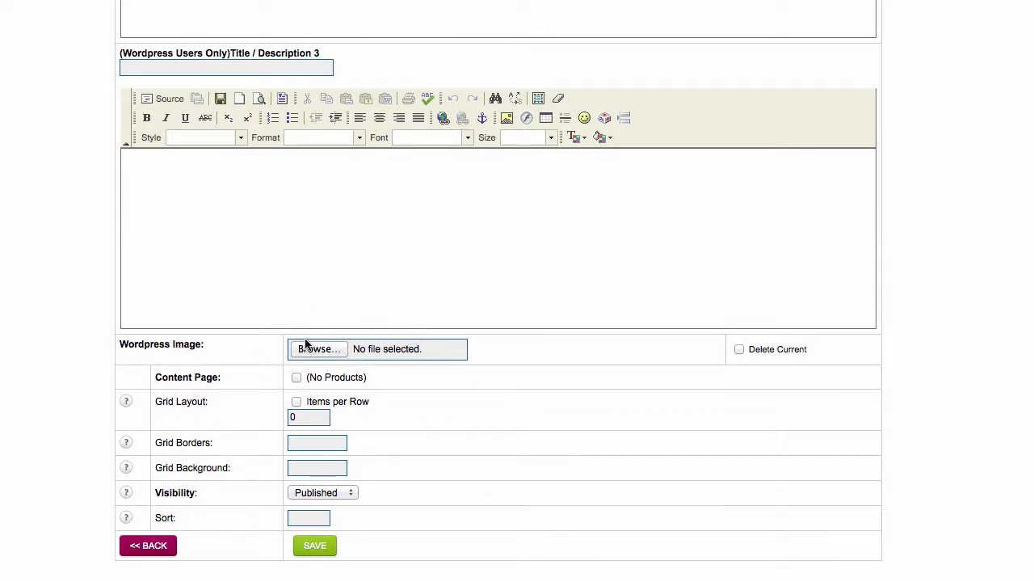
Set the grid layout's items per row to 4, keep the visibility Published, and save the category.
left_click(296, 403)
type("4")
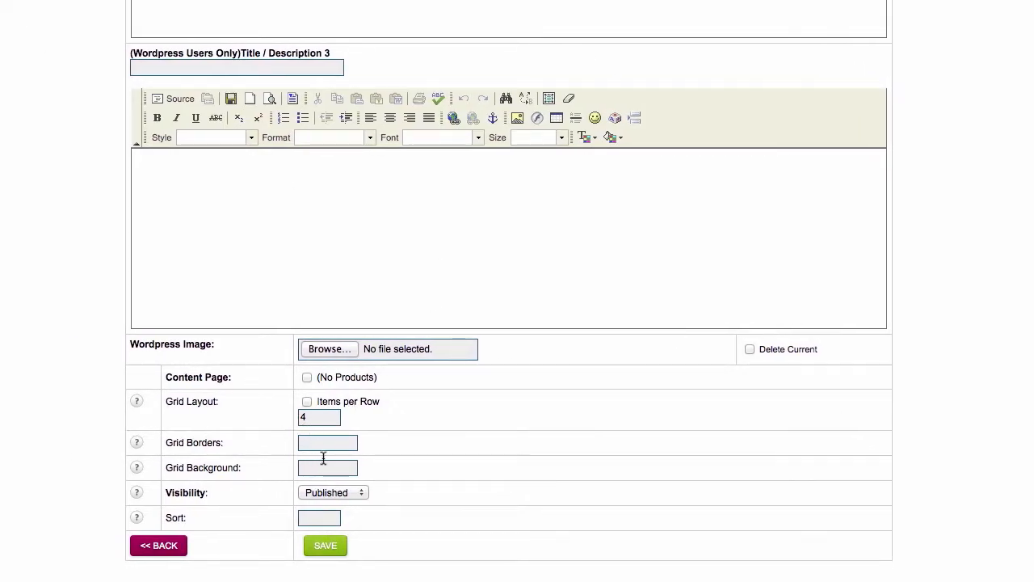
left_click(334, 492)
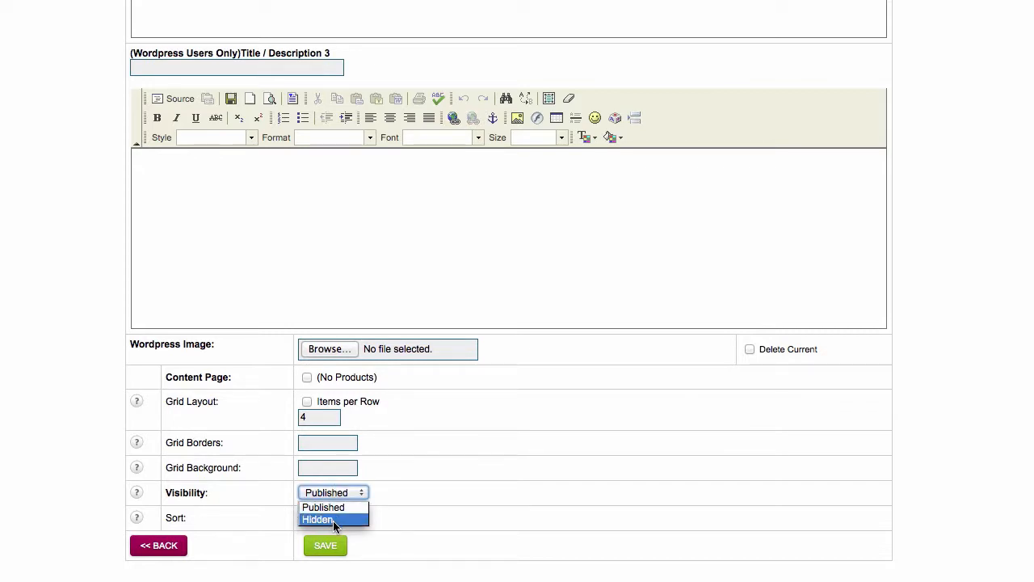
left_click(444, 467)
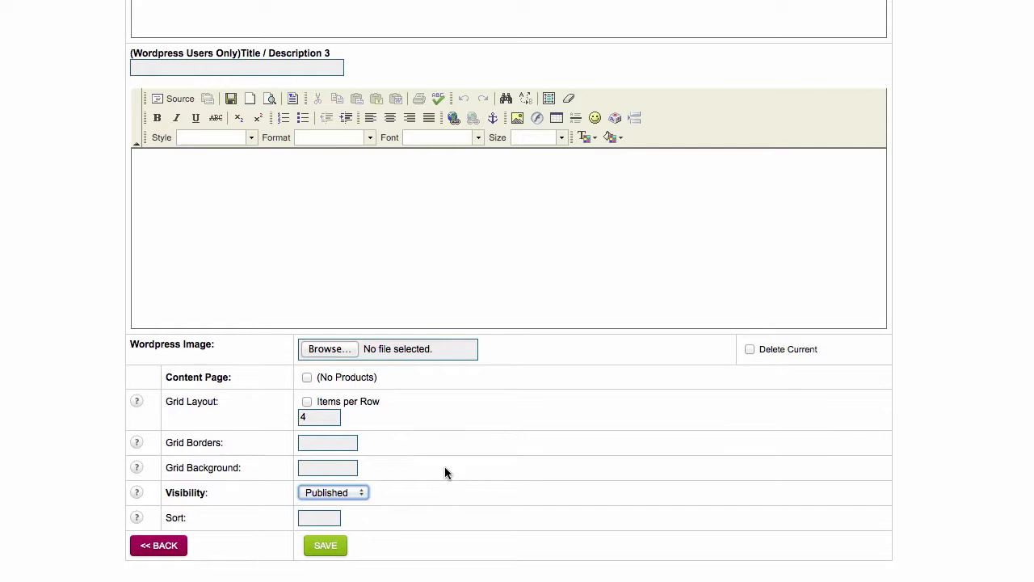
left_click(333, 551)
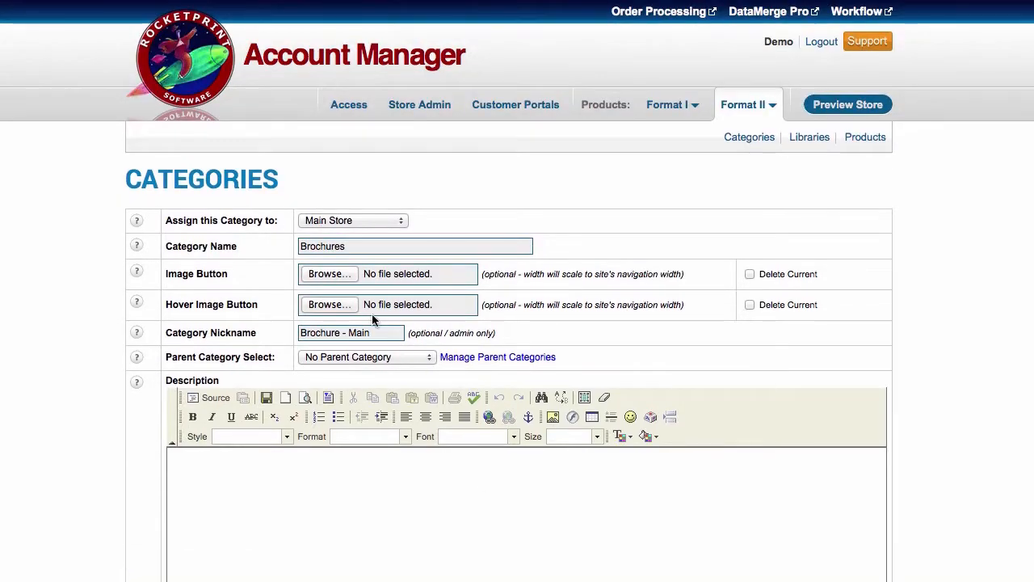
Find the new Brochures (Brochure - Main) entry in the categories list and revisit the libraries list.
left_click(735, 144)
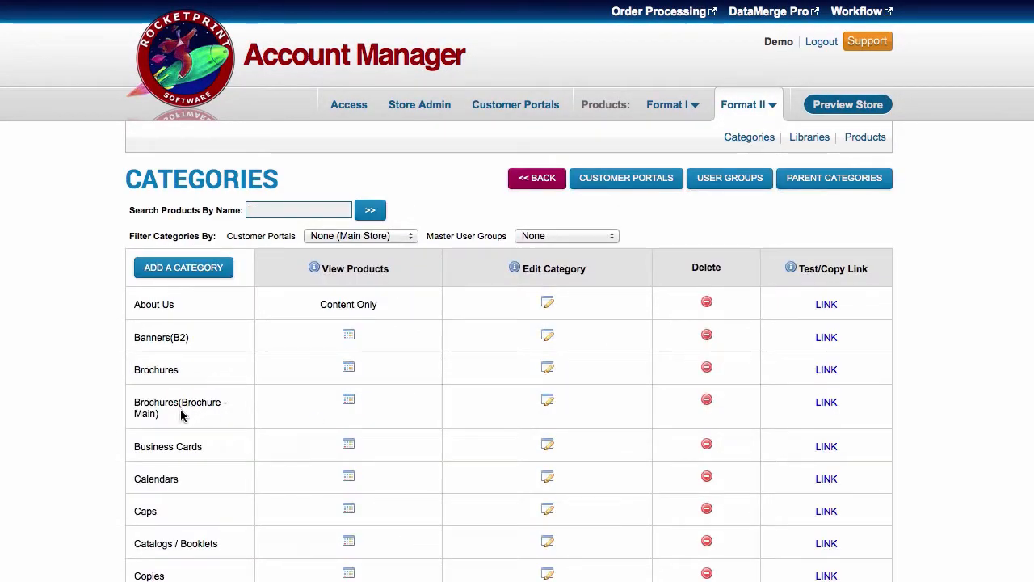
left_click_drag(136, 398, 250, 427)
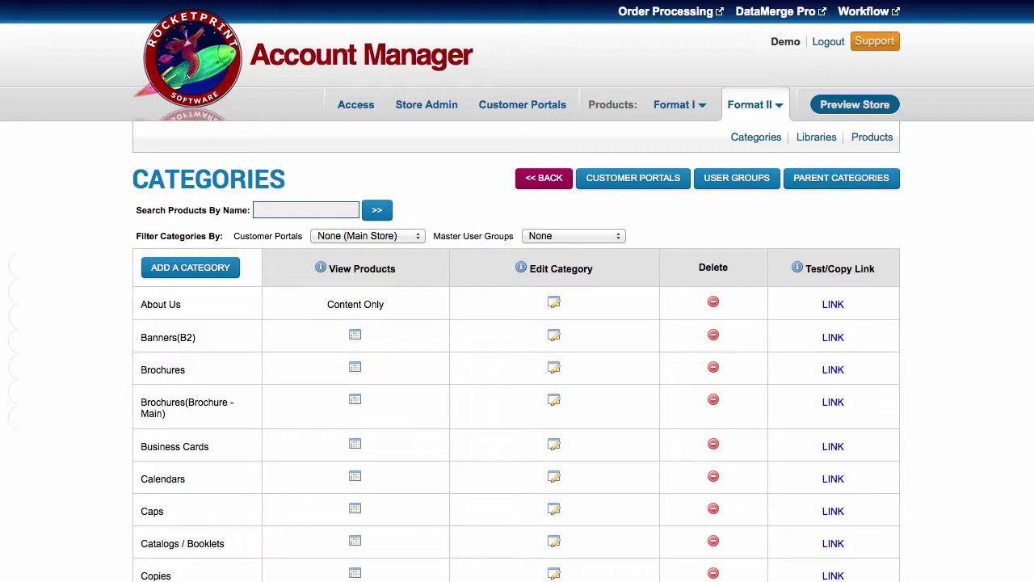
left_click(816, 139)
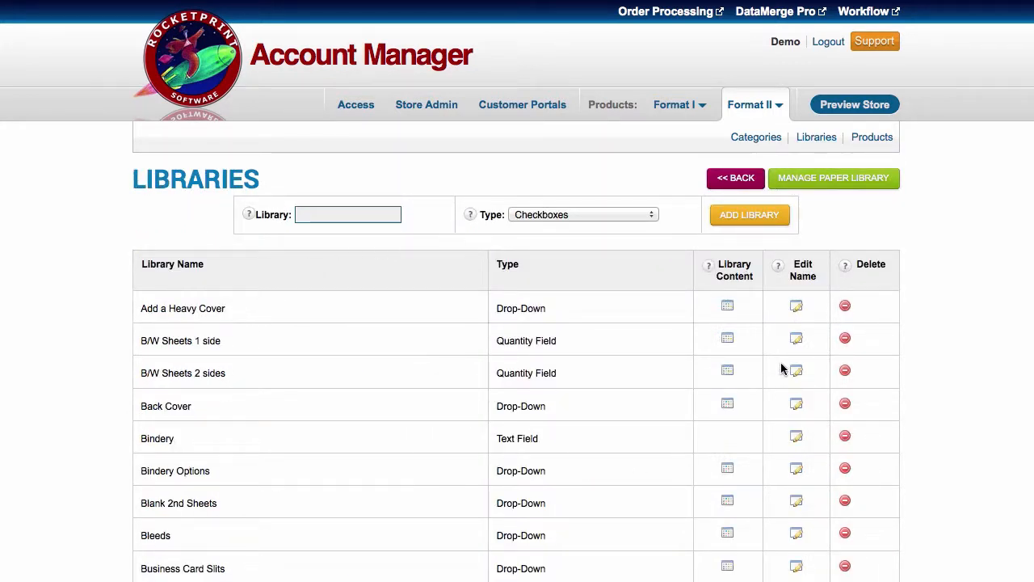
Return to the categories, keep the customer portal filter on None (Main Store), and open the products of Brochures (Brochure - Main).
left_click(740, 136)
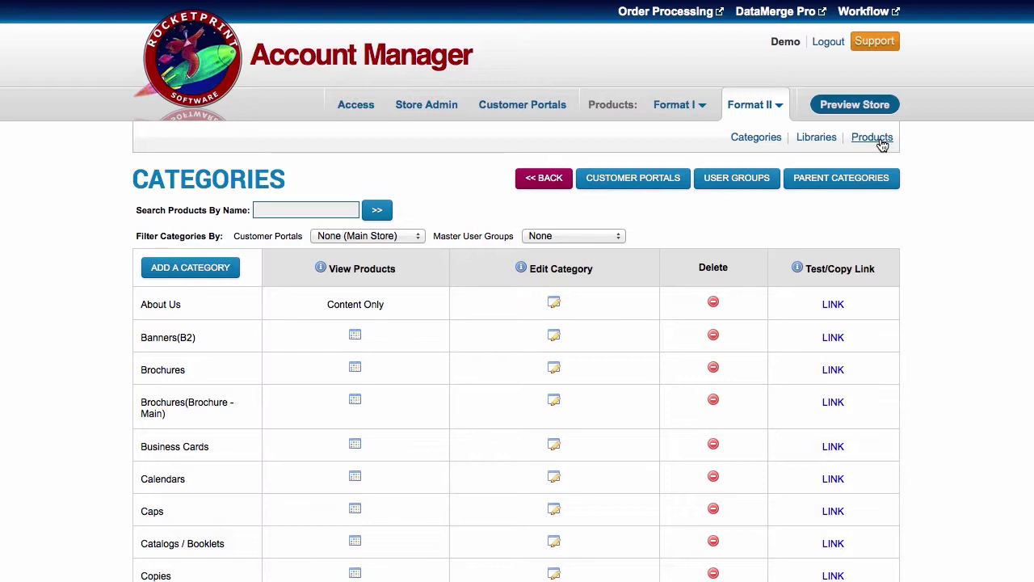
left_click(377, 238)
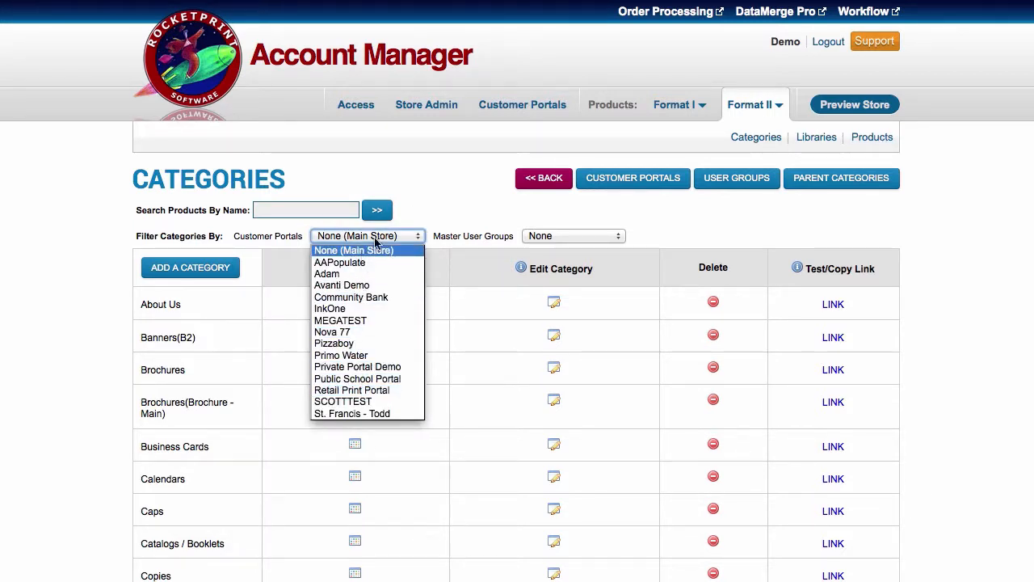
left_click(375, 241)
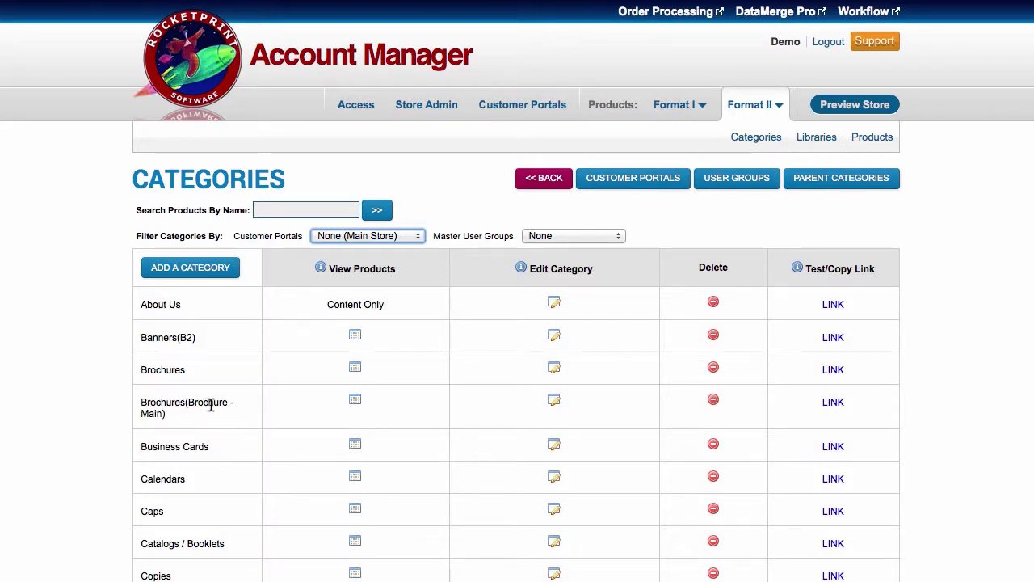
left_click(355, 403)
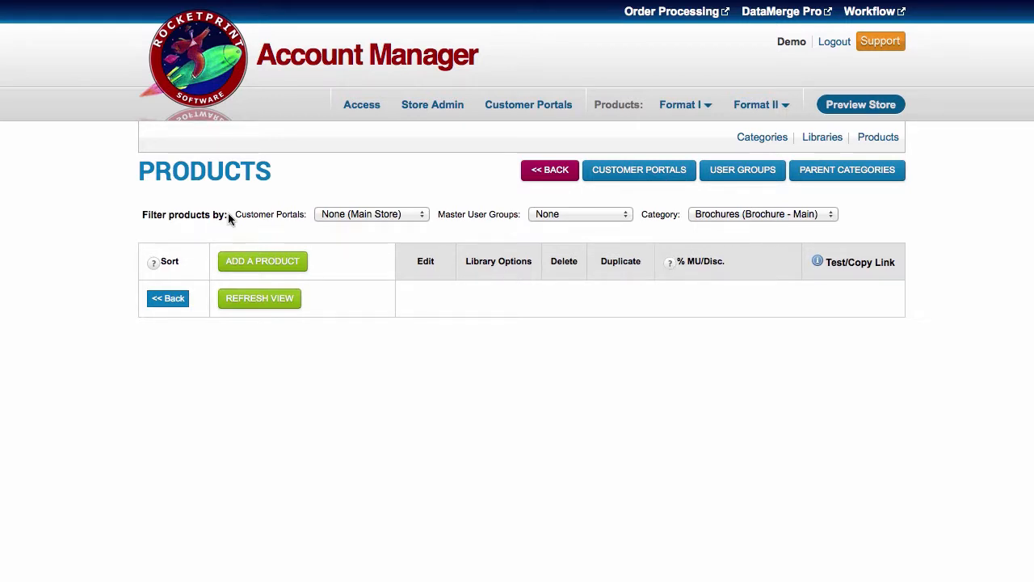
Filter the products by the Primo Water customer portal and view its Business Card and Envelopes categories.
left_click(365, 217)
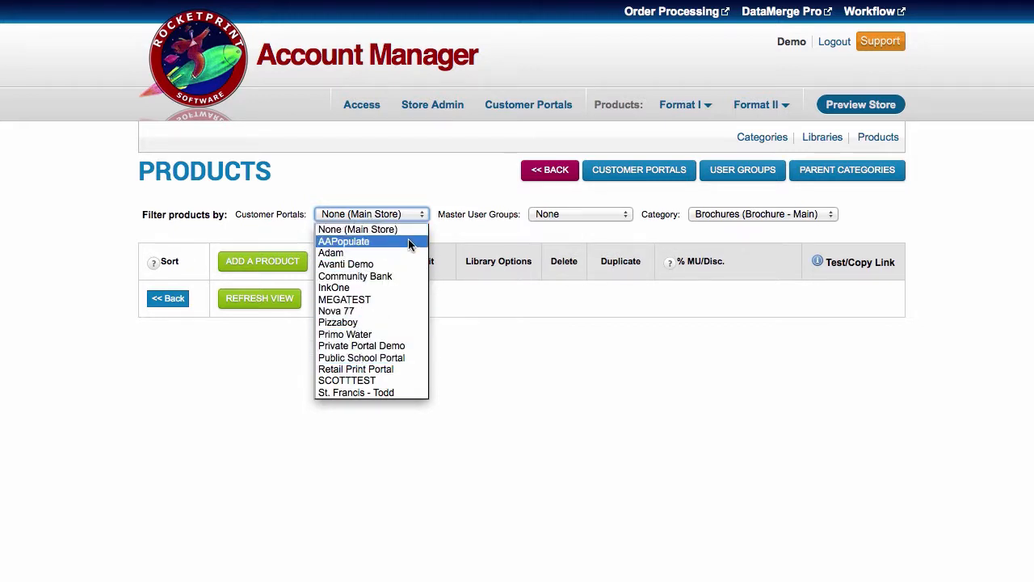
left_click(355, 332)
left_click(720, 214)
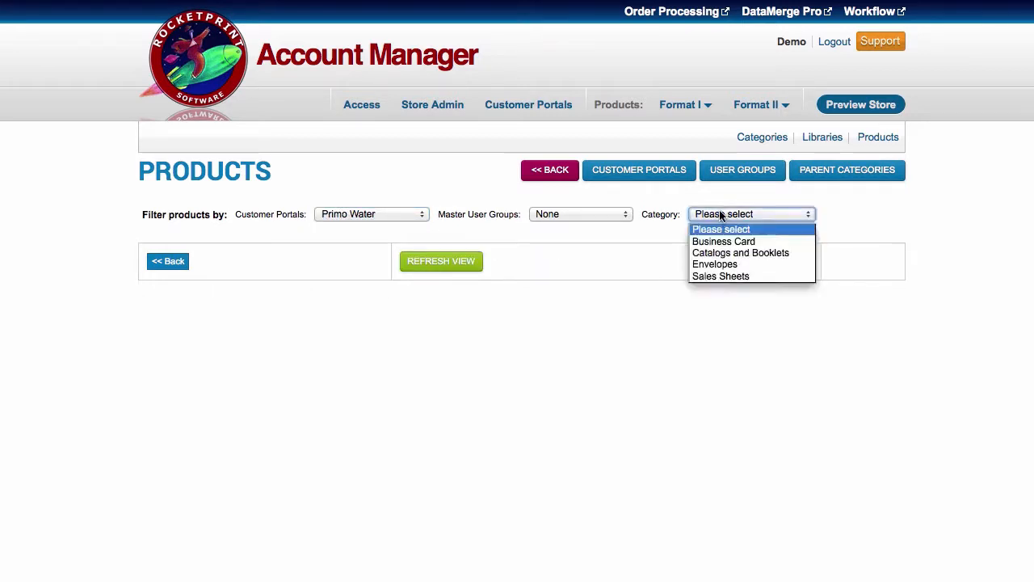
left_click(721, 240)
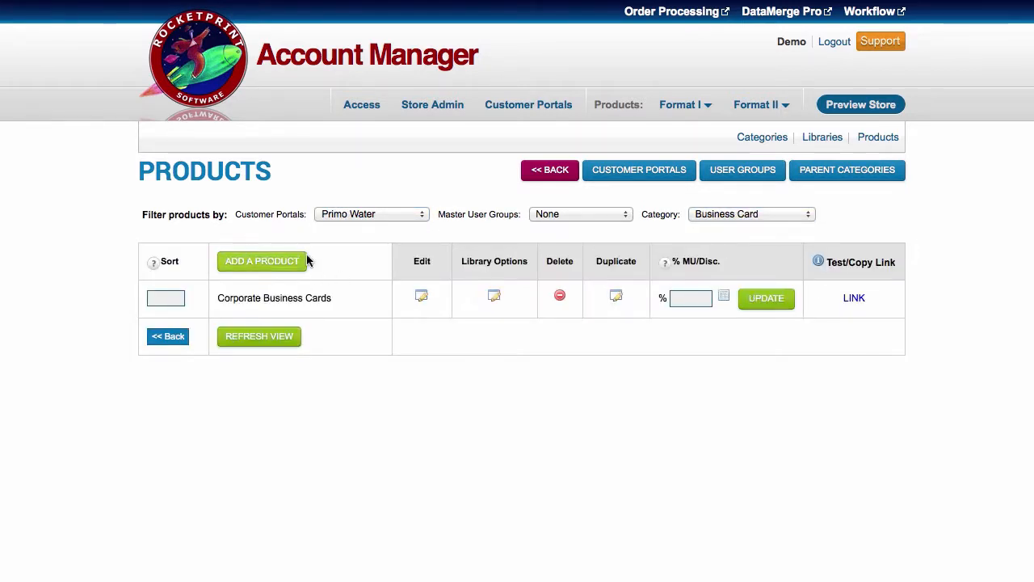
left_click(701, 216)
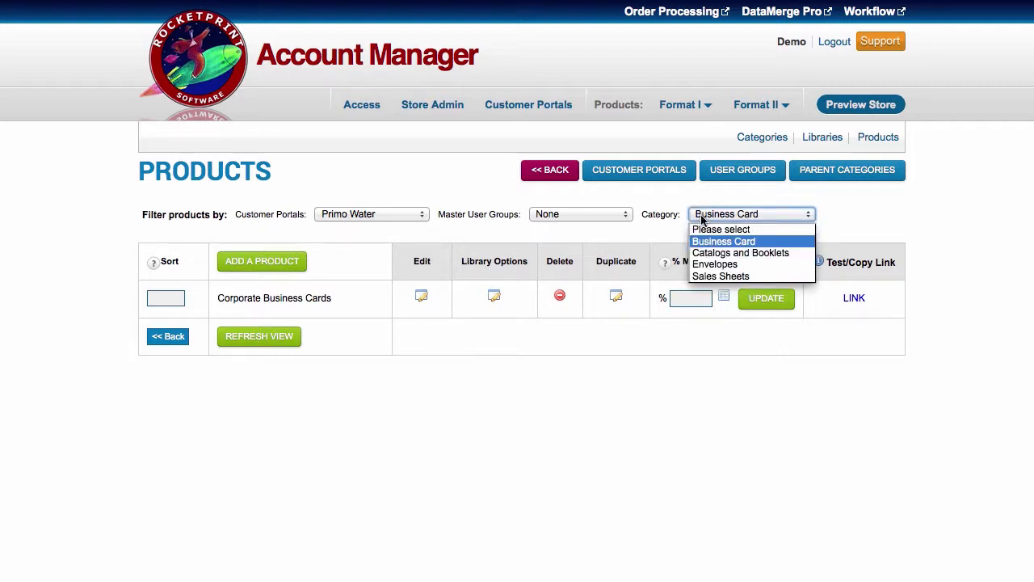
left_click(714, 264)
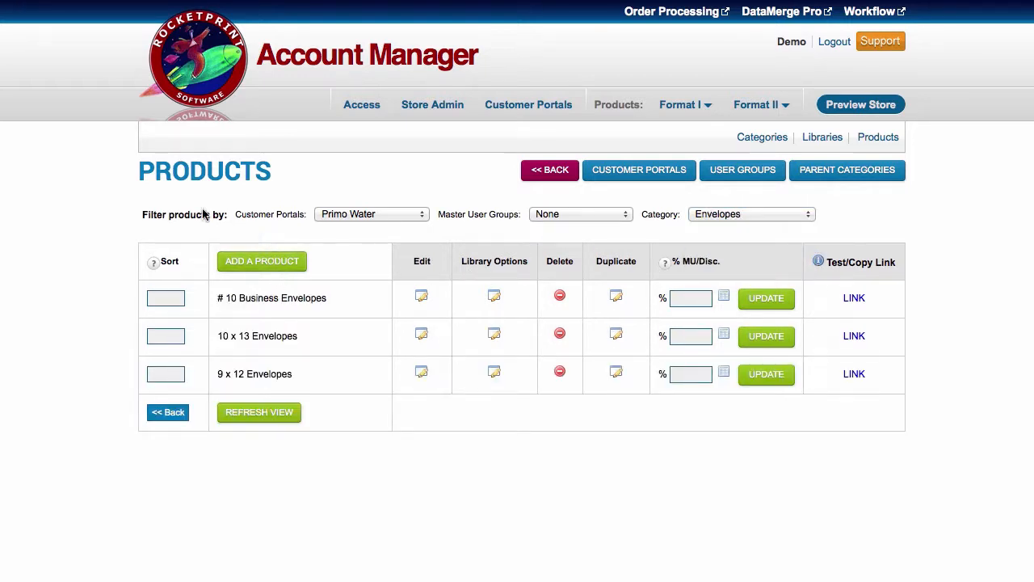
Return the product filter to None (Main Store) and select the Brochures (Brochure - Main) category.
left_click(348, 222)
left_click(352, 230)
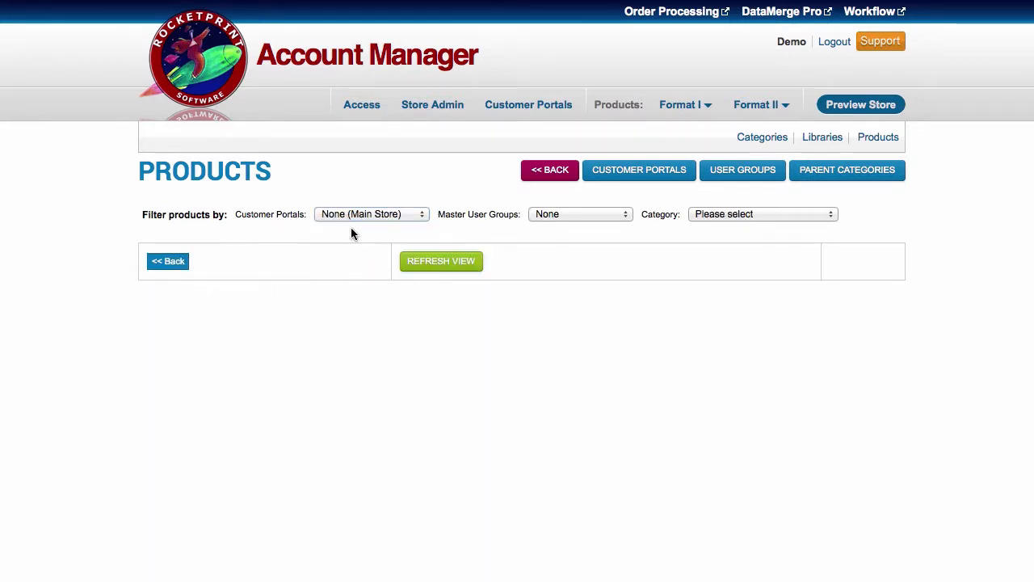
left_click(711, 214)
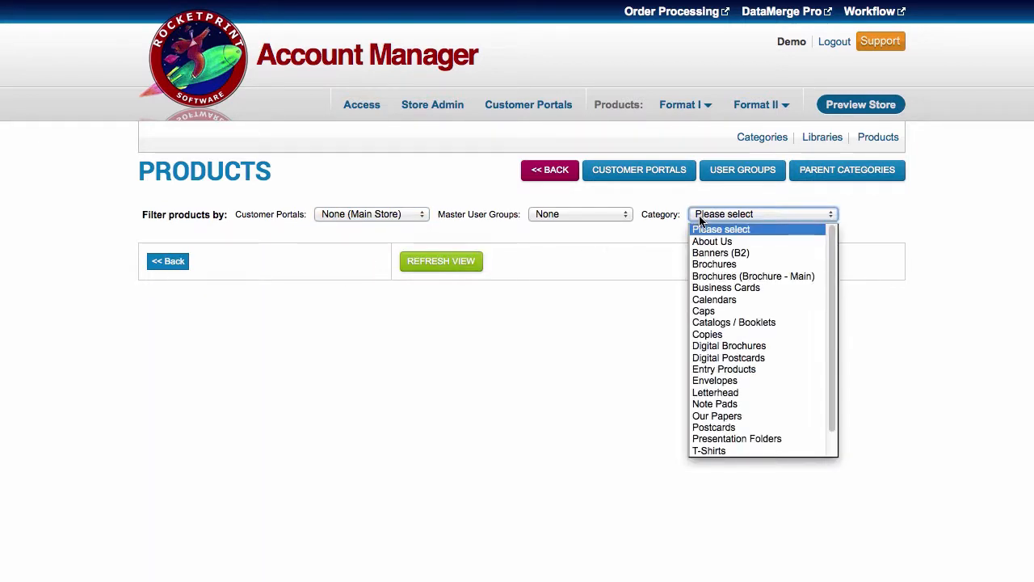
left_click(721, 277)
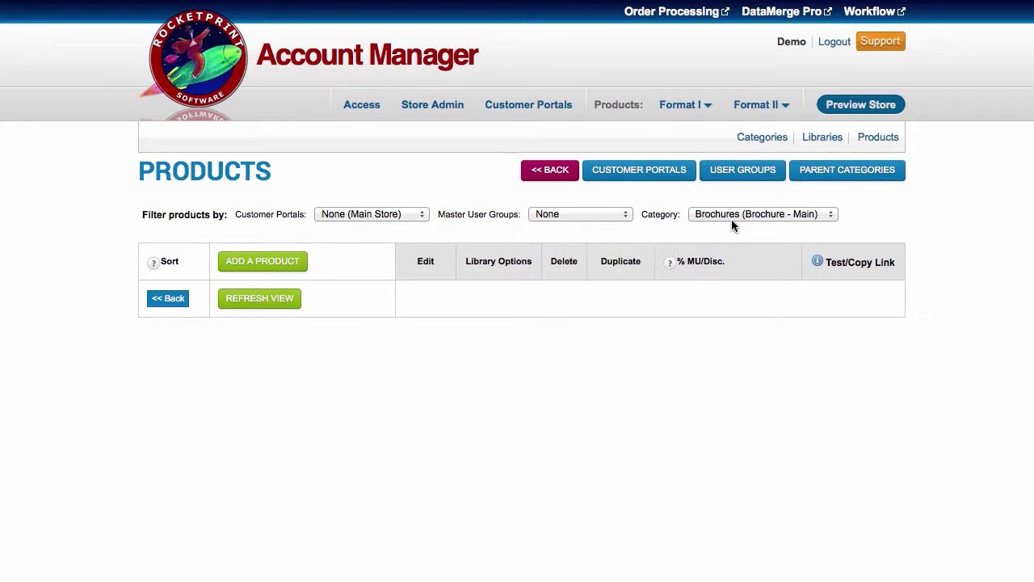
Add a product to the Brochures (Brochure - Main) category and name it 8.5 x 11 Brochures.
left_click(259, 264)
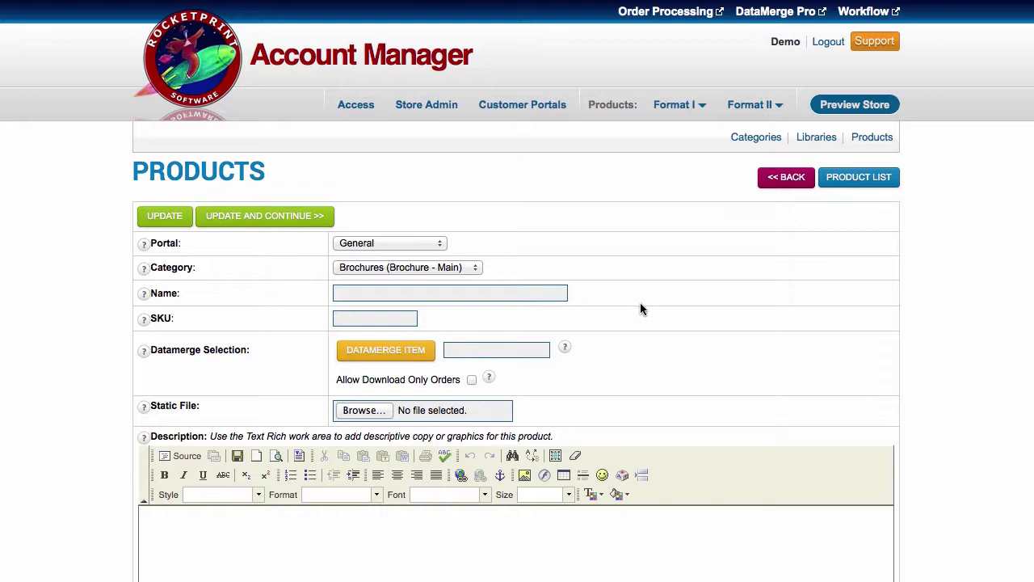
left_click(361, 291)
type("8.5 x 11 Bro")
type("hcures")
key("BackSpace")
key("BackSpace")
key("BackSpace")
key("BackSpace")
key("BackSpace")
key("BackSpace")
key("BackSpace")
type("ochures")
left_click_drag(420, 292, 277, 284)
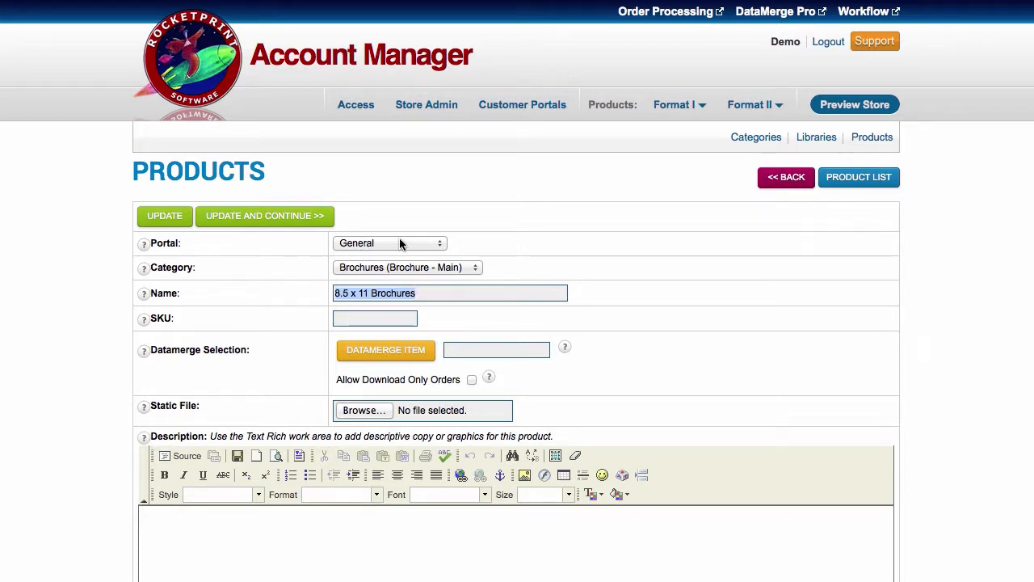
Review the new product's form, from the description and calculator page content through the summaries, approvers and inventory to the pricing structures.
scroll(670, 272, "down", 3)
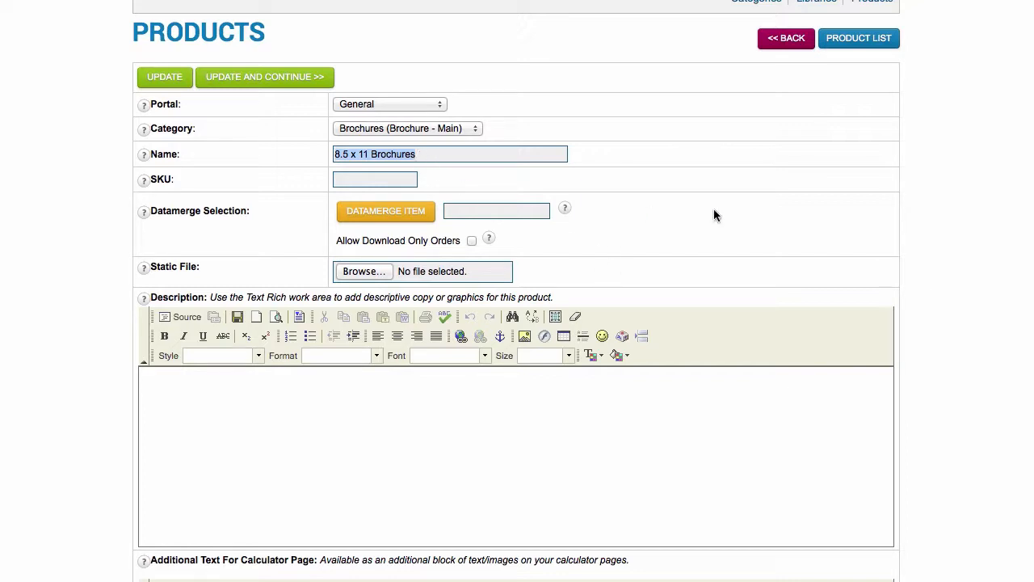
scroll(727, 212, "down", 4)
scroll(726, 214, "down", 8)
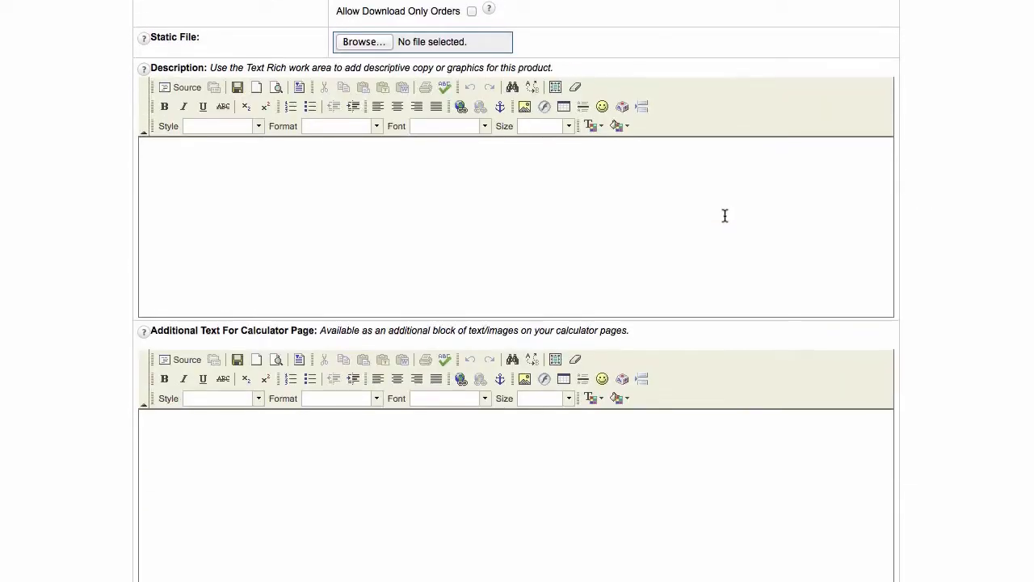
scroll(719, 223, "down", 11)
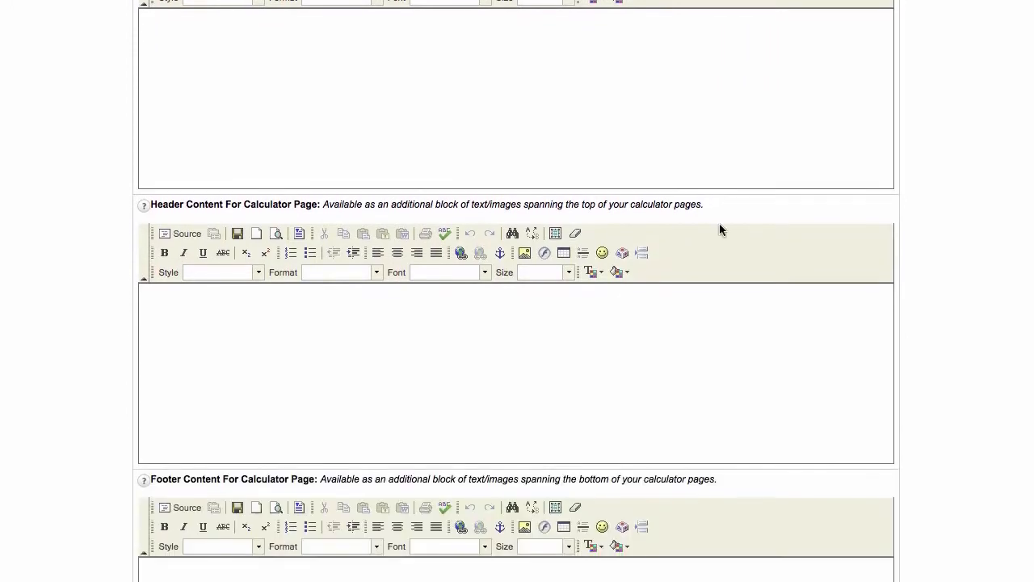
scroll(718, 230, "down", 9)
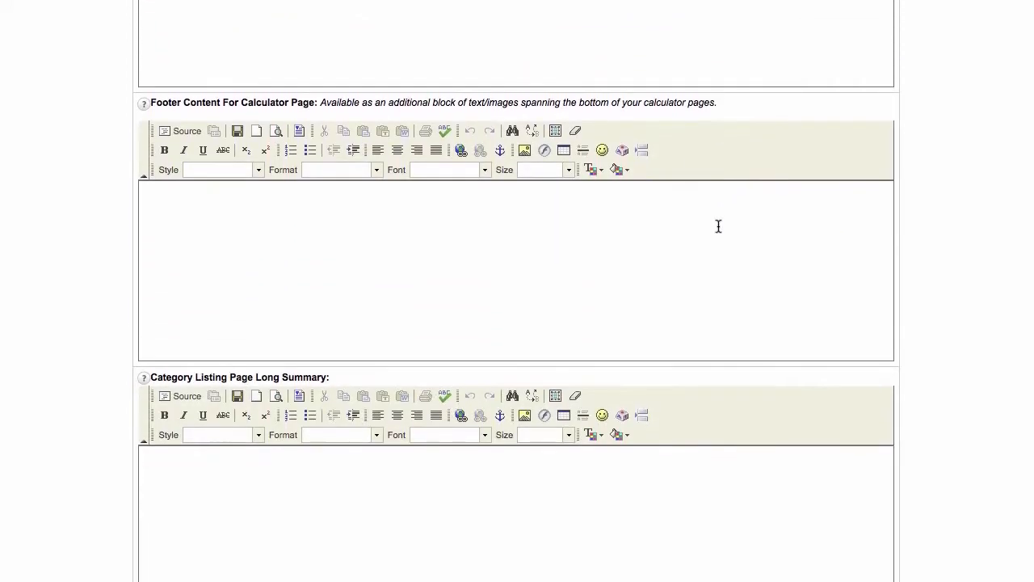
scroll(717, 226, "down", 7)
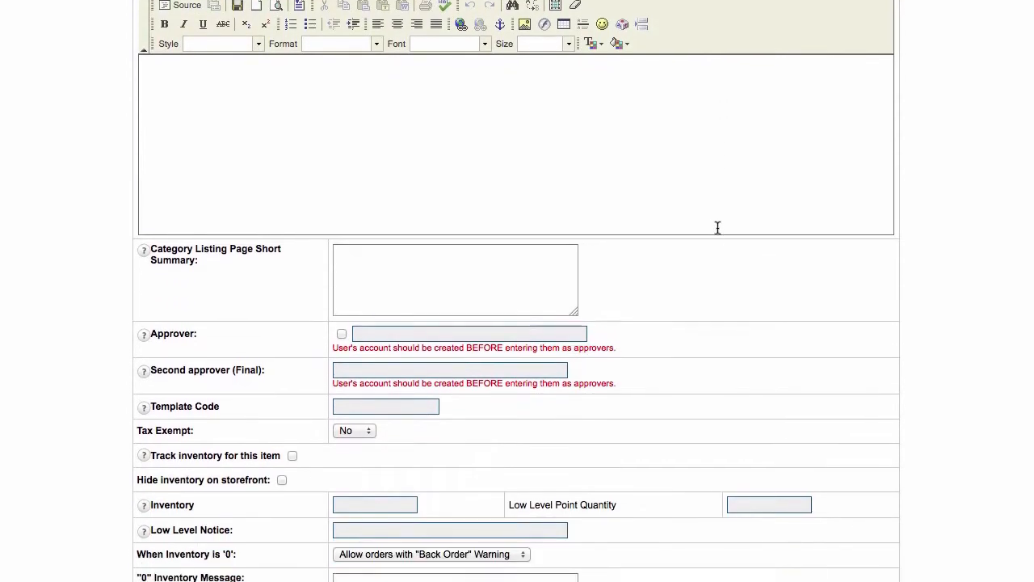
scroll(717, 233, "down", 3)
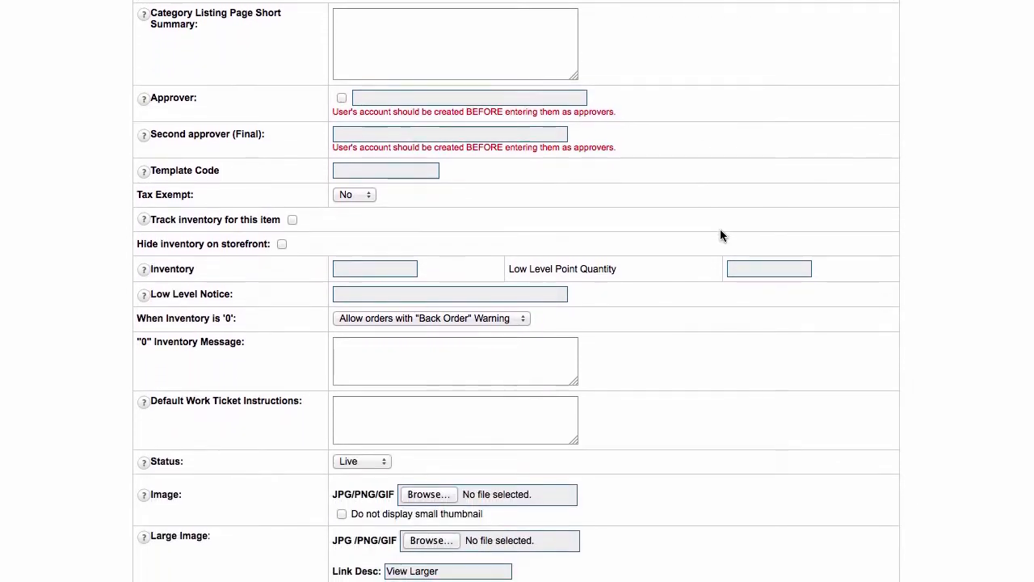
scroll(968, 239, "down", 1)
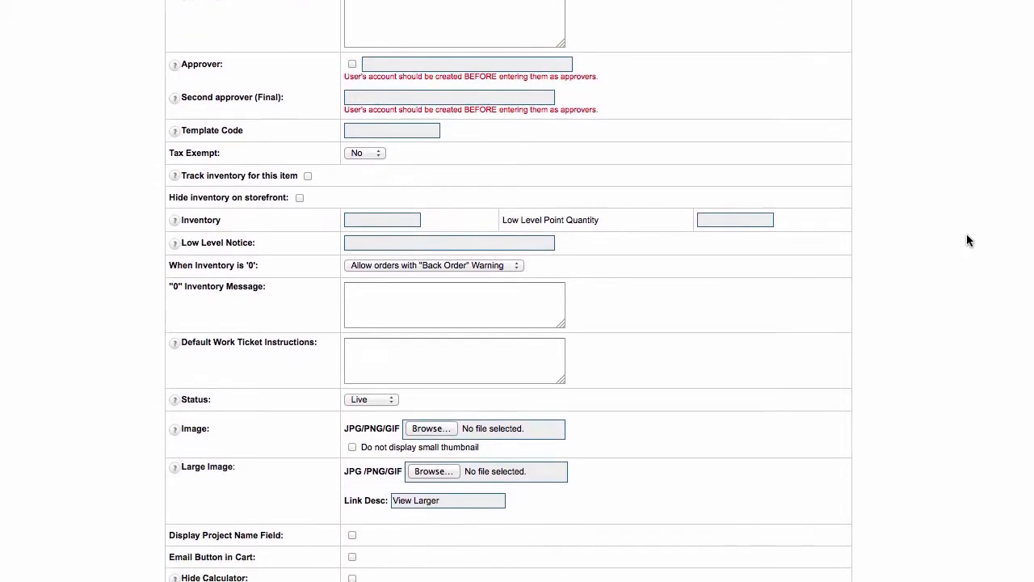
scroll(968, 242, "down", 1)
scroll(966, 240, "down", 4)
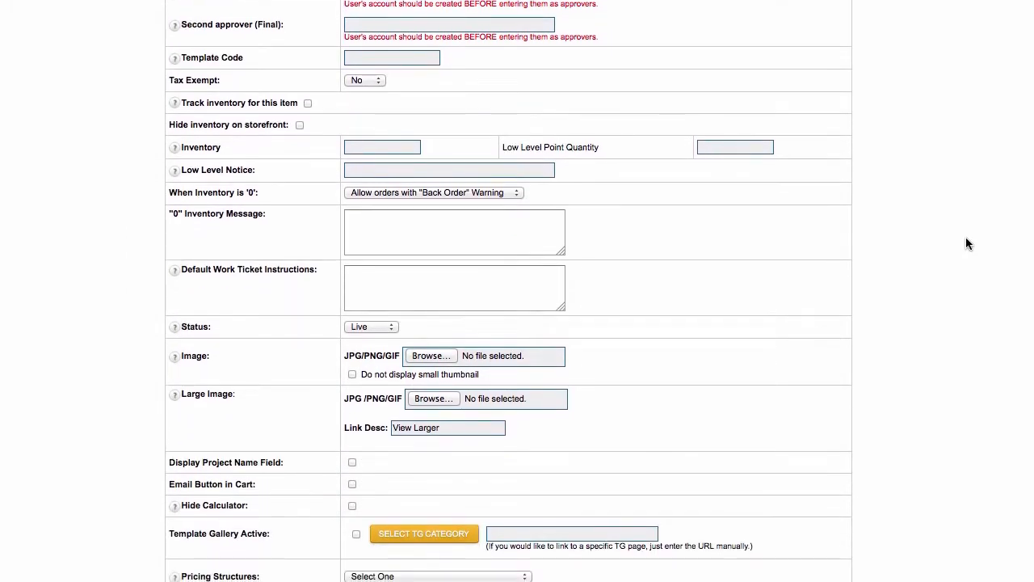
scroll(964, 242, "down", 1)
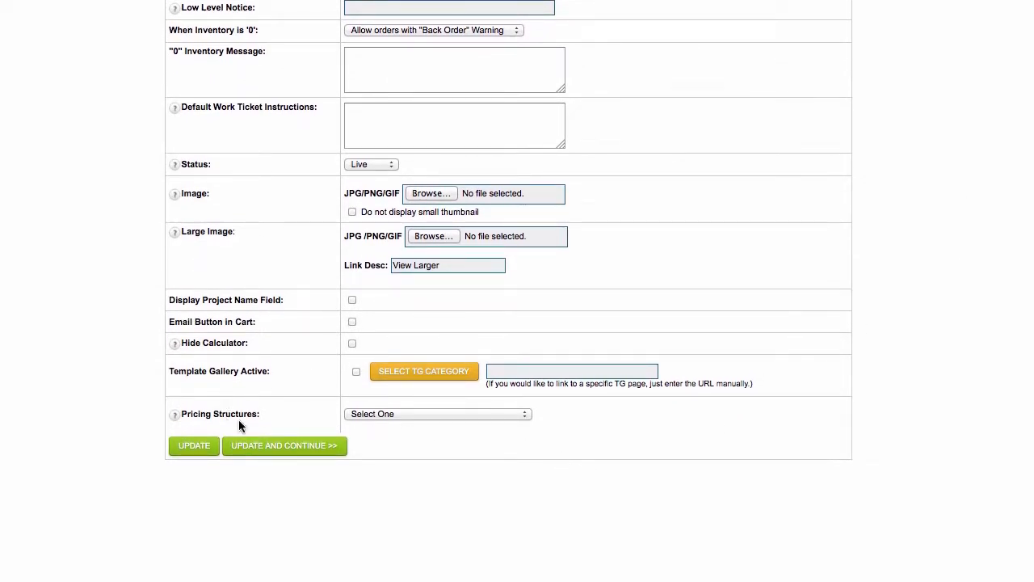
Go back over the product's approver, inventory, status, image and template gallery settings.
scroll(667, 376, "up", 7)
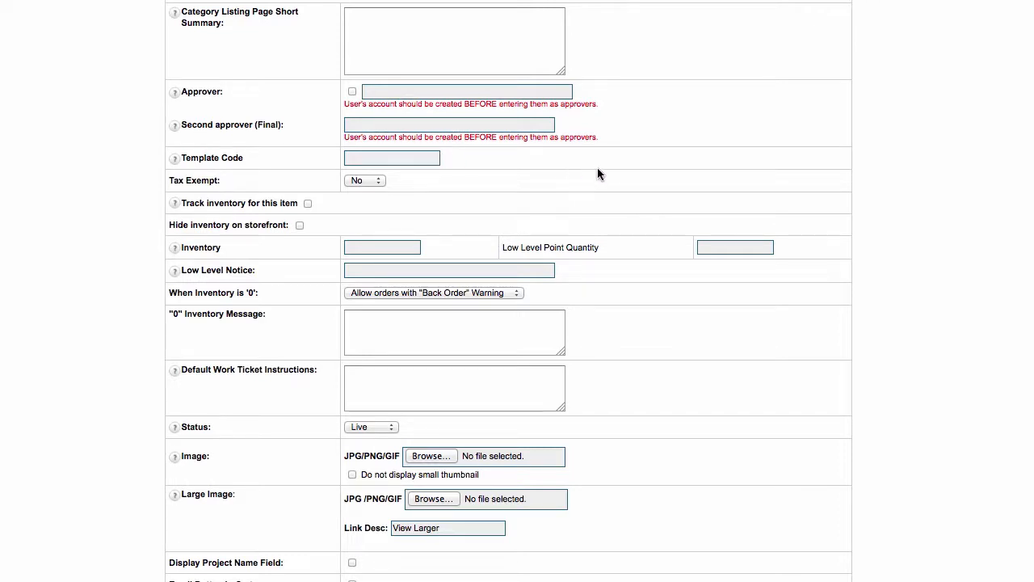
scroll(700, 202, "up", 1)
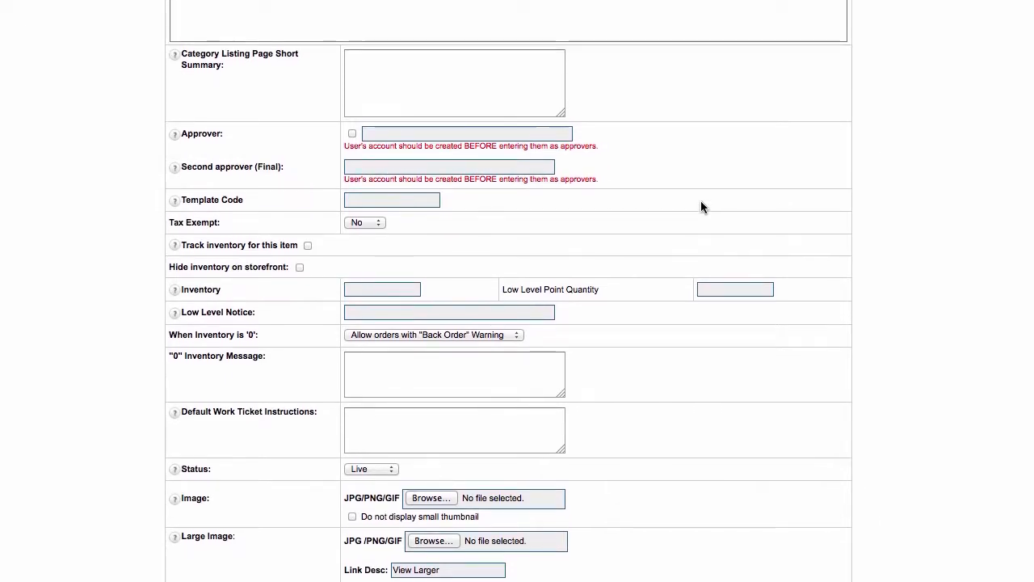
scroll(701, 202, "down", 1)
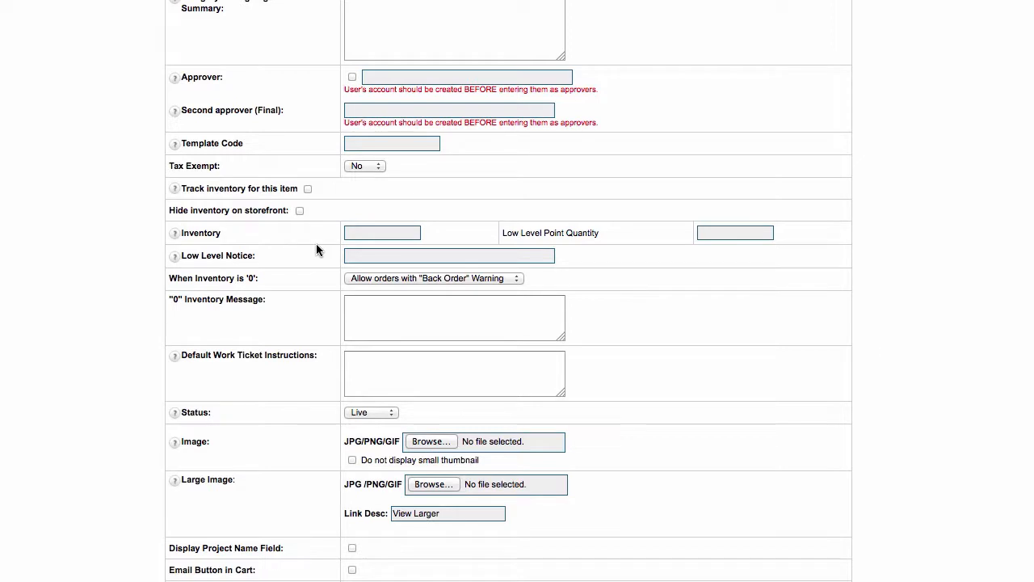
scroll(703, 279, "down", 2)
scroll(702, 279, "down", 3)
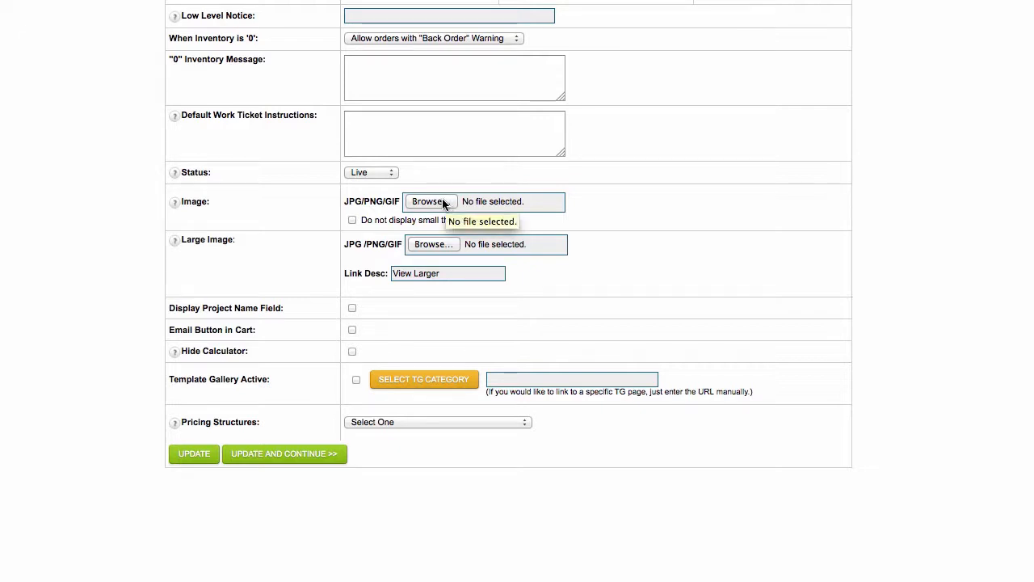
scroll(749, 229, "down", 1)
scroll(750, 223, "down", 1)
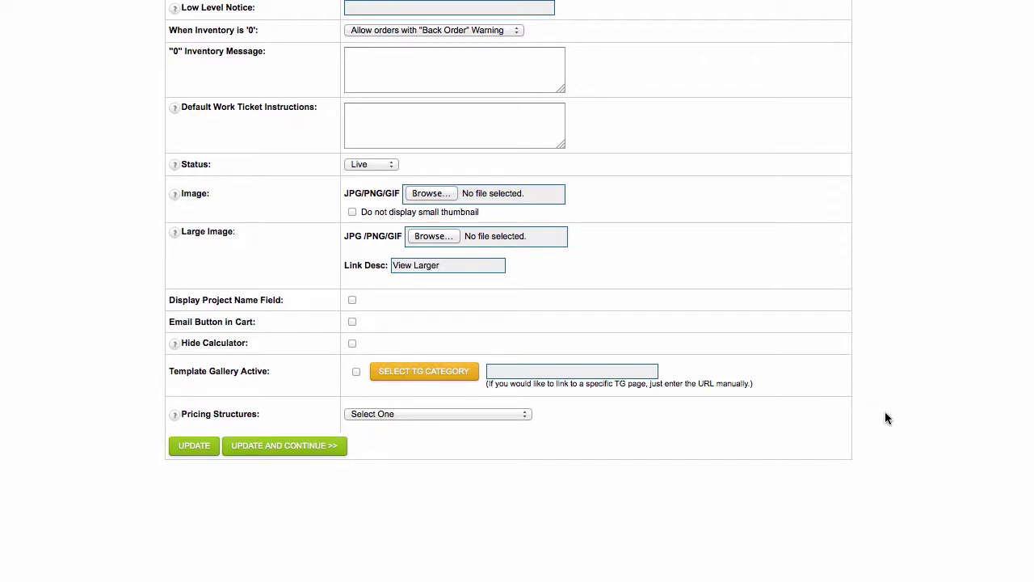
scroll(885, 411, "down", 2)
Read the help for Pricing Structures and look through the available structure options.
mouse_move(174, 351)
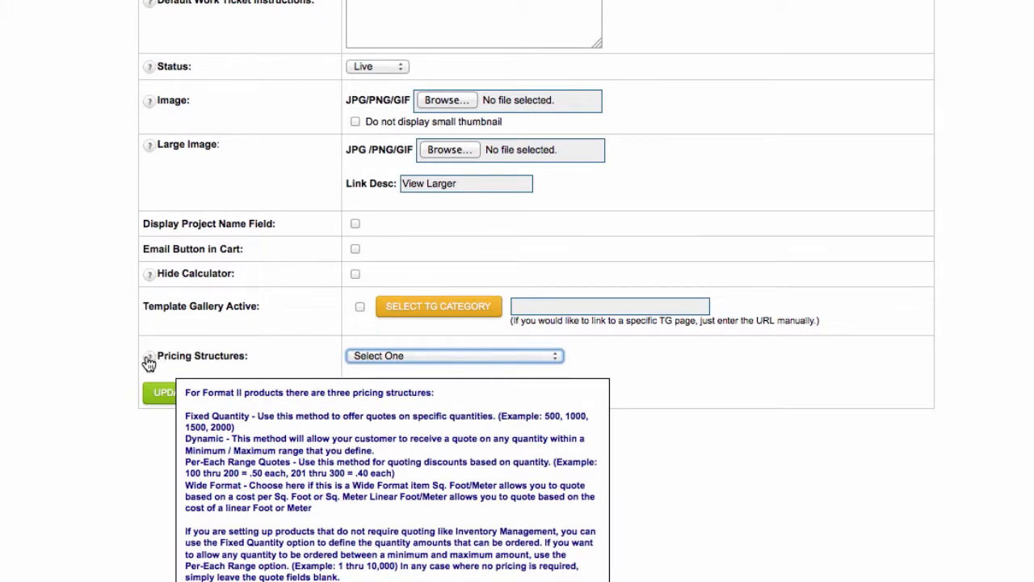
left_click(463, 358)
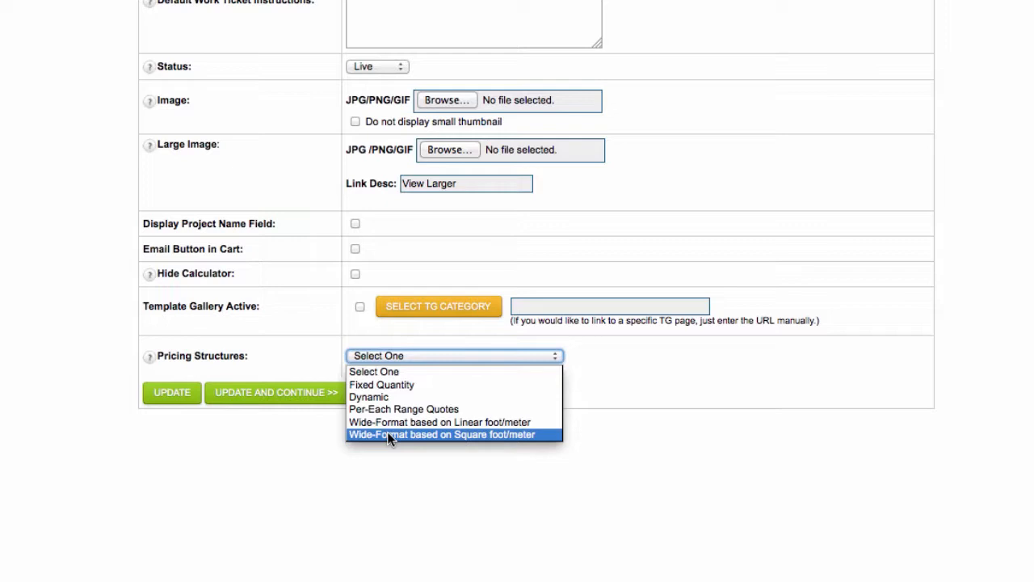
left_click(628, 374)
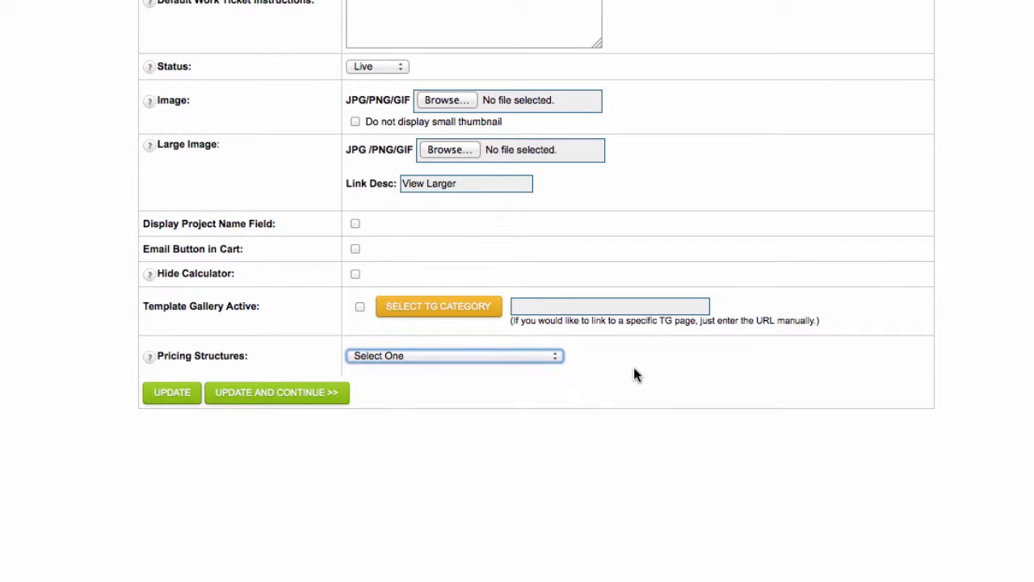
Compare the Fixed Quantity pricing option with the quantity choices in the storefront's brochure calculator.
left_click(525, 361)
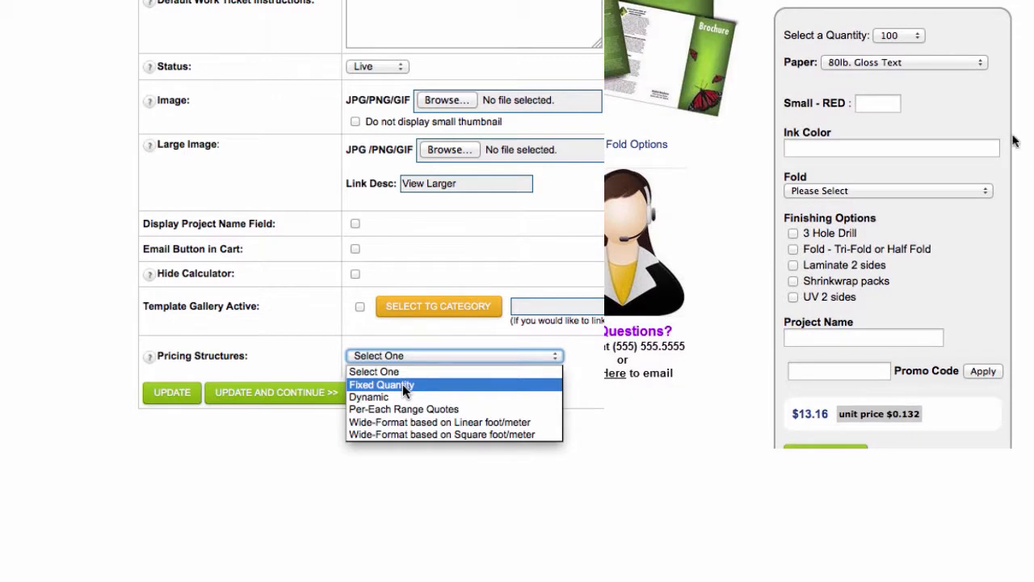
left_click(917, 38)
left_click(1017, 33)
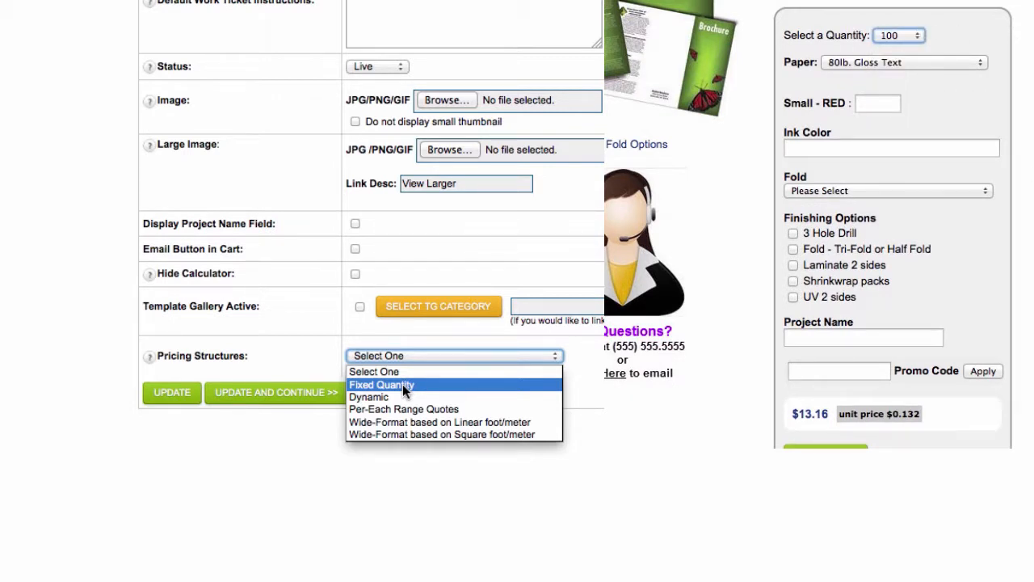
left_click(917, 38)
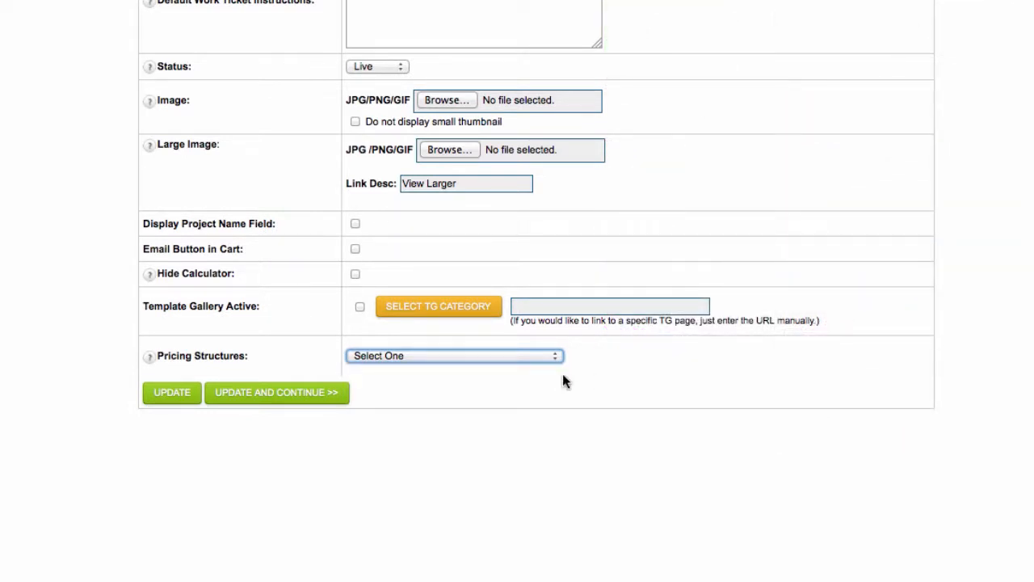
Set the pricing structure to Dynamic with a minimum quantity of 50 and a maximum of 5000.
left_click(514, 353)
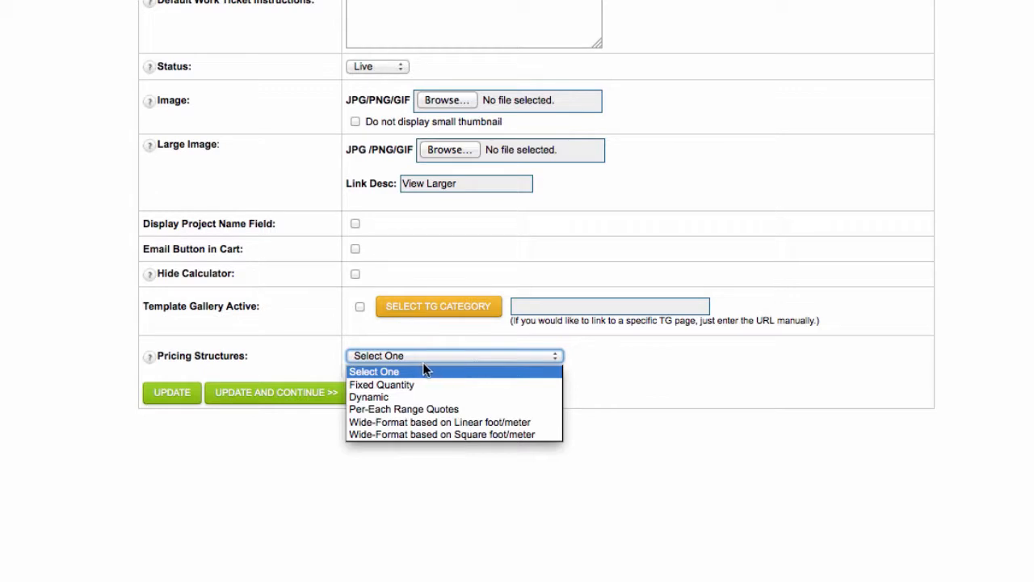
left_click(395, 398)
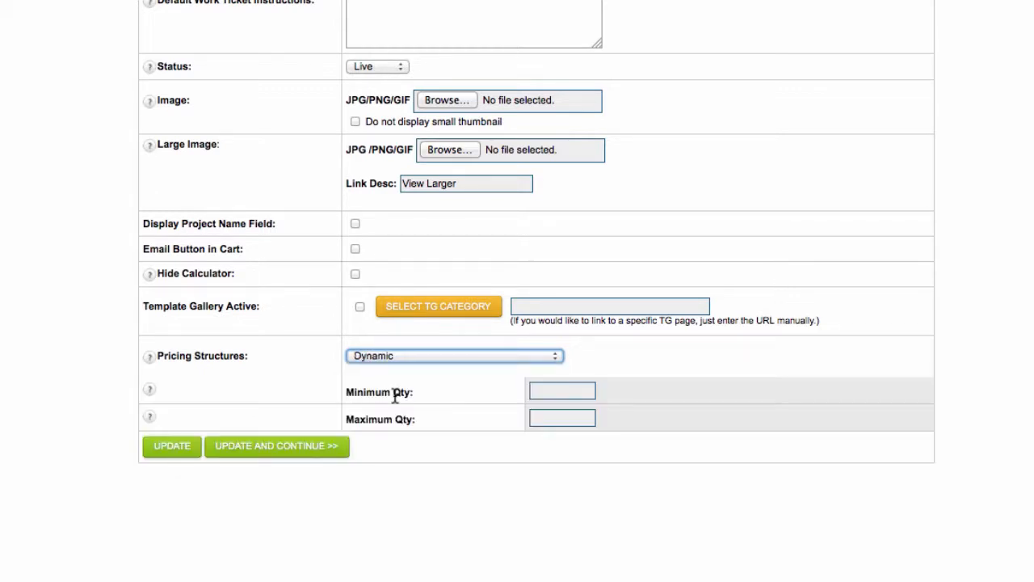
left_click(549, 390)
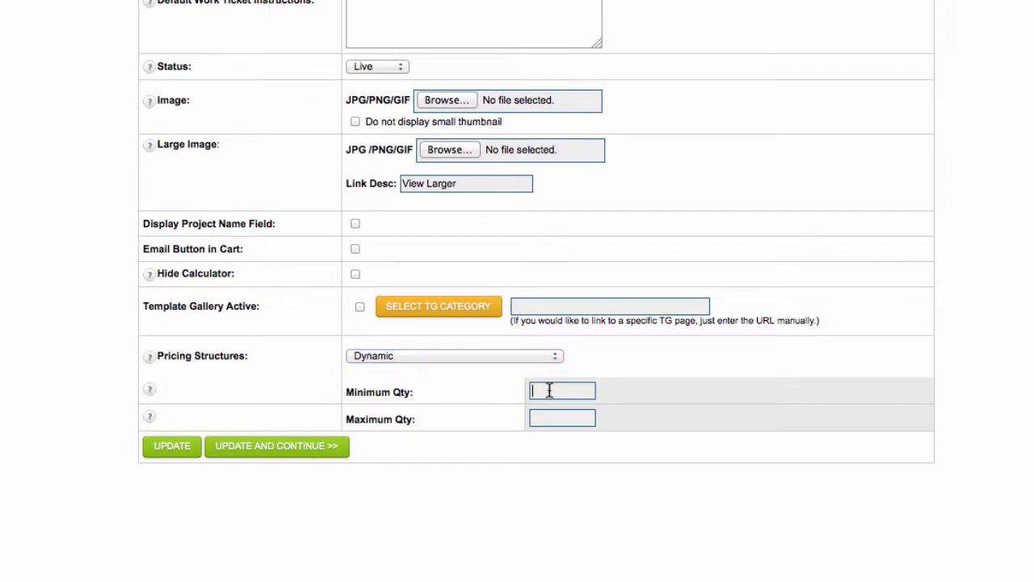
type("50")
left_click(553, 421)
type("5000")
Switch the pricing structure to Per-Each Range Quotes and check the wide-format structure options.
left_click(534, 356)
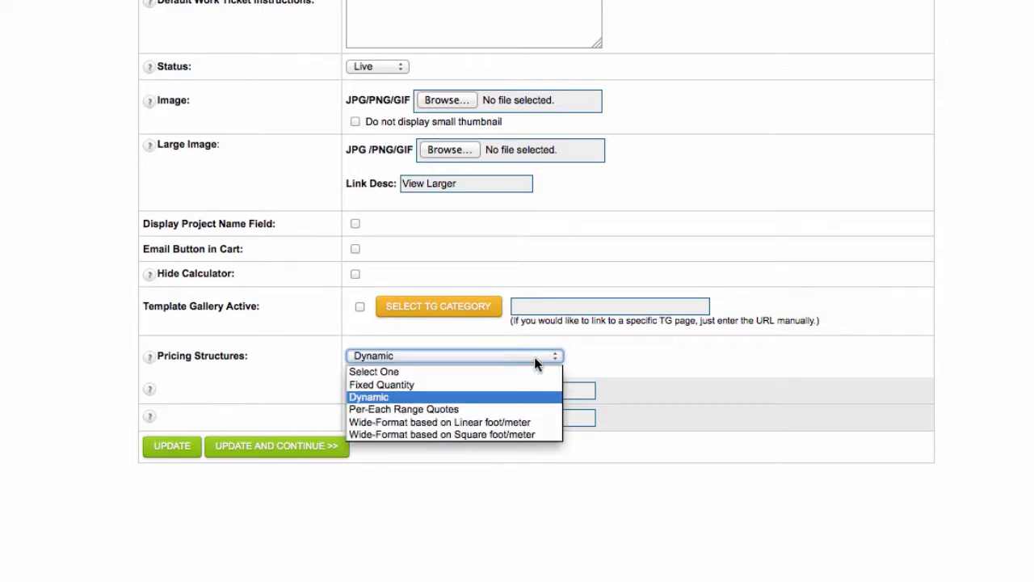
left_click(407, 409)
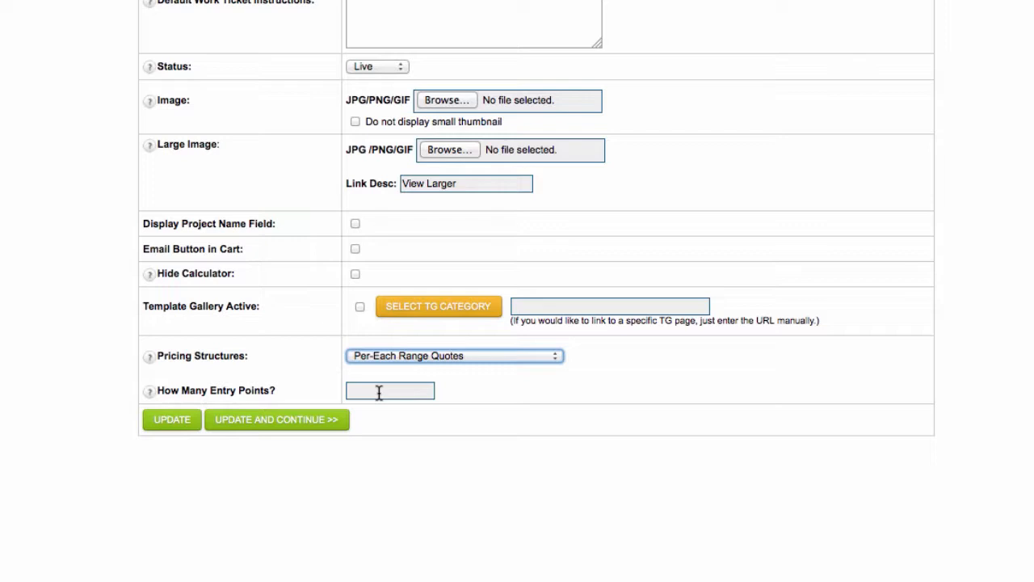
left_click(428, 356)
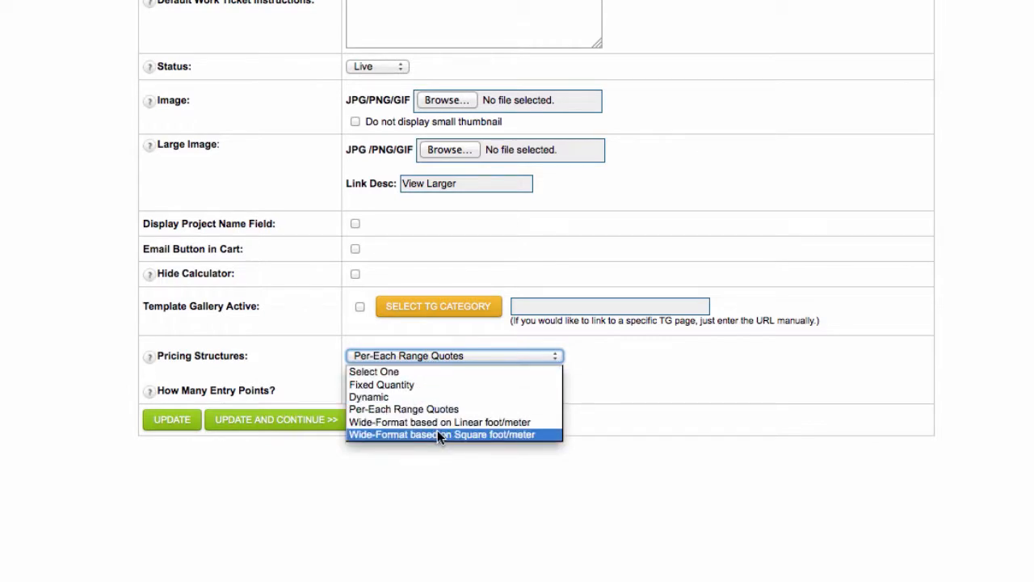
left_click(769, 379)
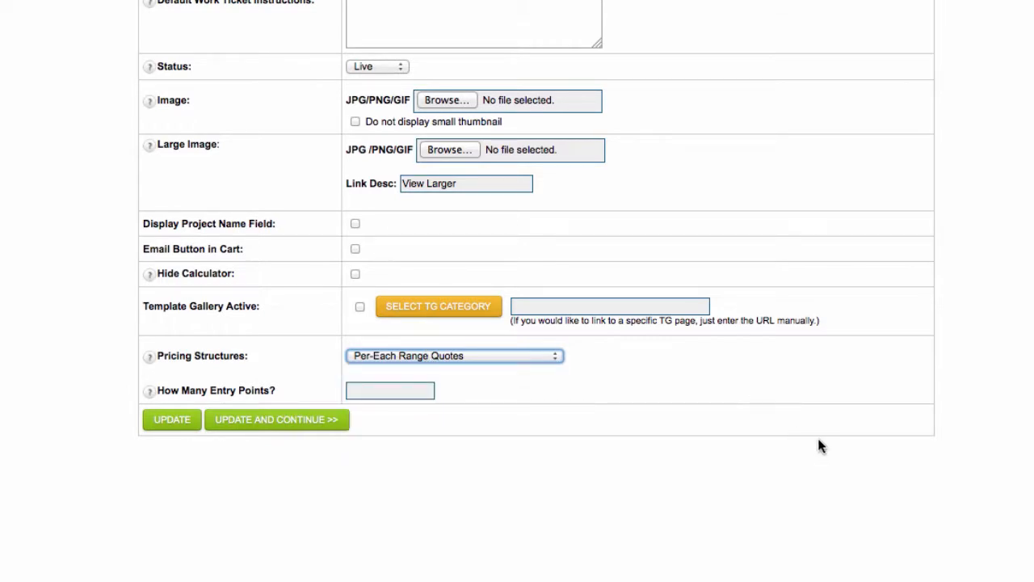
Change the 8.5 x 11 Brochures product's pricing structure to Fixed Quantity.
scroll(818, 446, "up", 20)
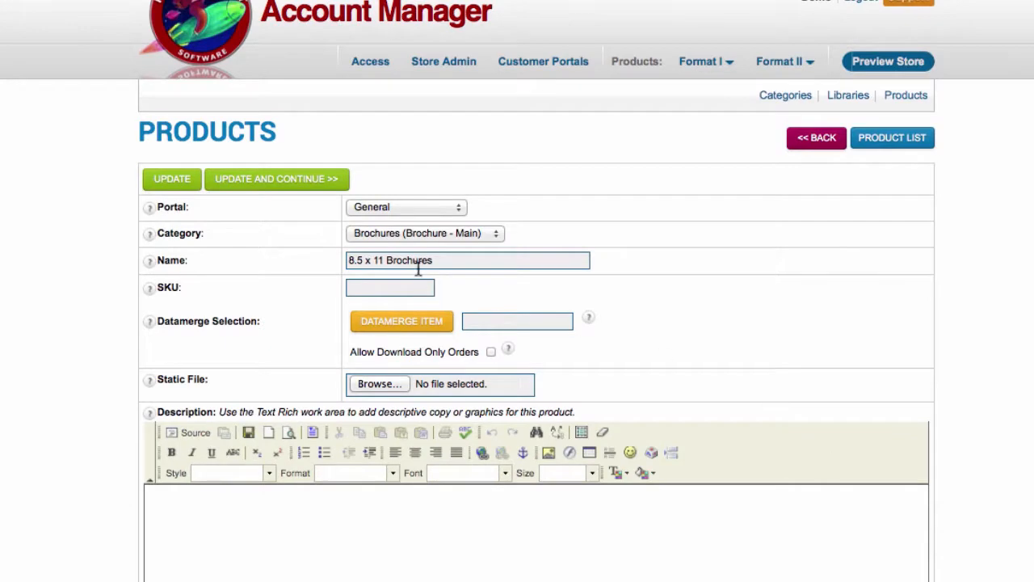
scroll(873, 363, "down", 15)
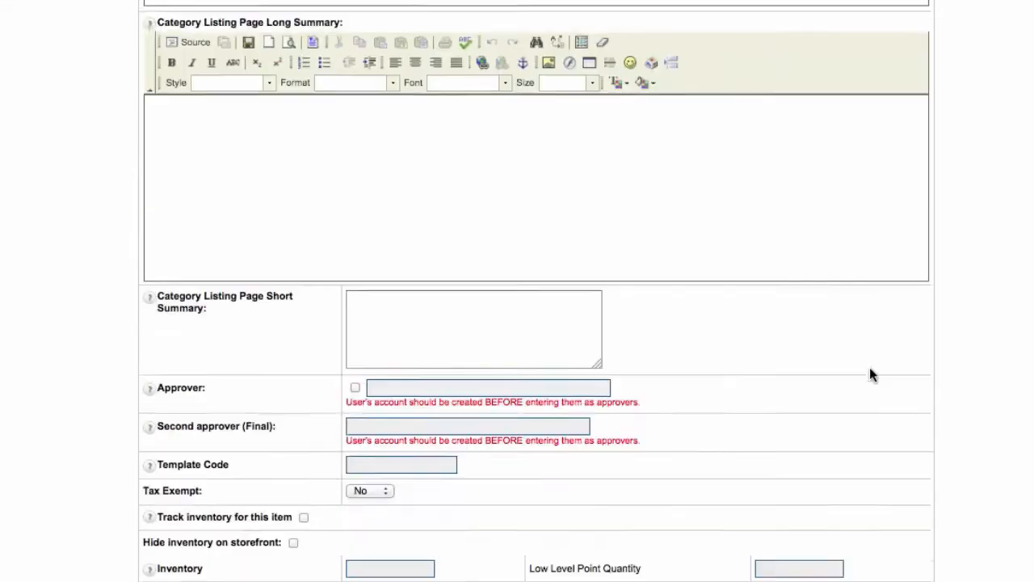
scroll(870, 373, "down", 10)
left_click(497, 328)
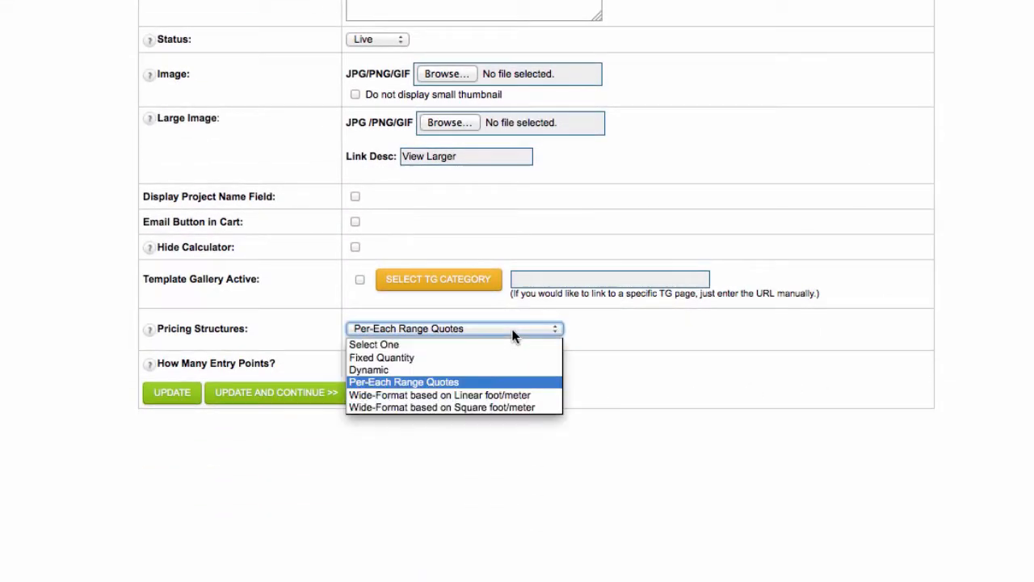
left_click(471, 357)
Set the number of entry points to 15, then save the product and continue to its pricing page.
left_click(378, 362)
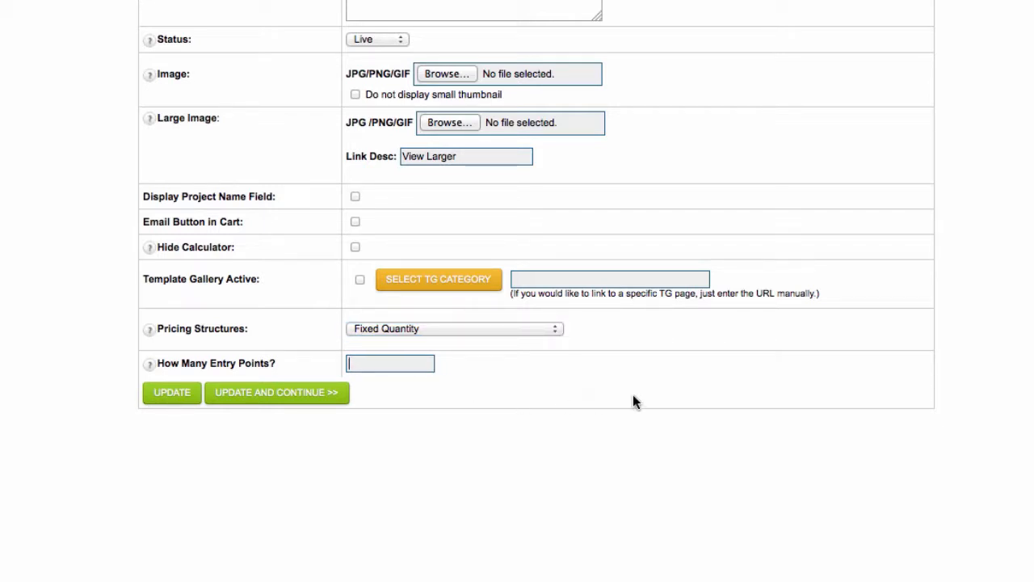
type("10")
key("BackSpace")
key("BackSpace")
type("50")
left_click_drag(400, 363, 333, 363)
type("500")
key("BackSpace")
key("BackSpace")
key("BackSpace")
type("15")
left_click(277, 395)
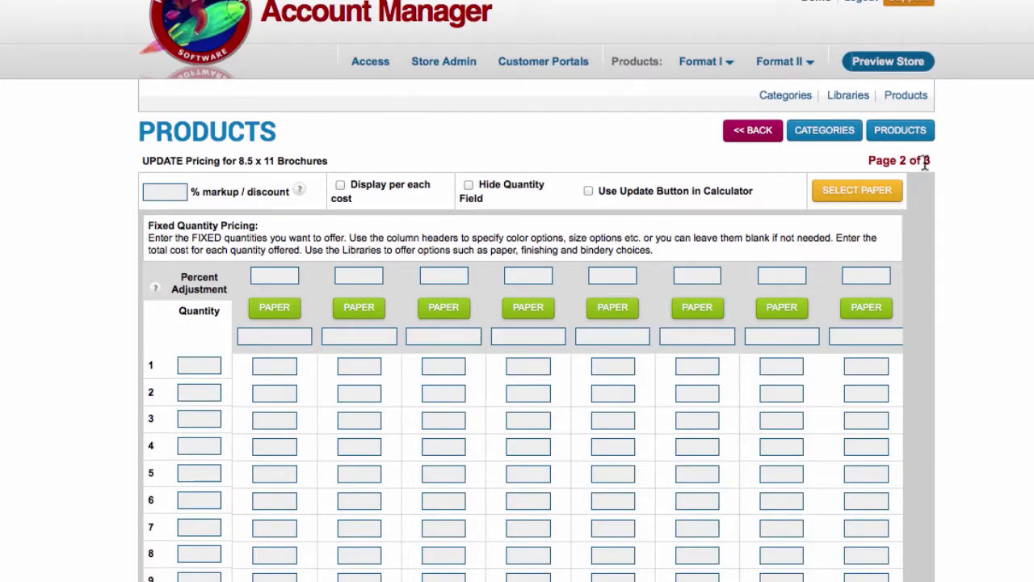
Look over the Fixed Quantity pricing grid, including its quantity rows, column headers, weight fields and markup setting.
scroll(1001, 282, "down", 1)
scroll(1001, 282, "down", 2)
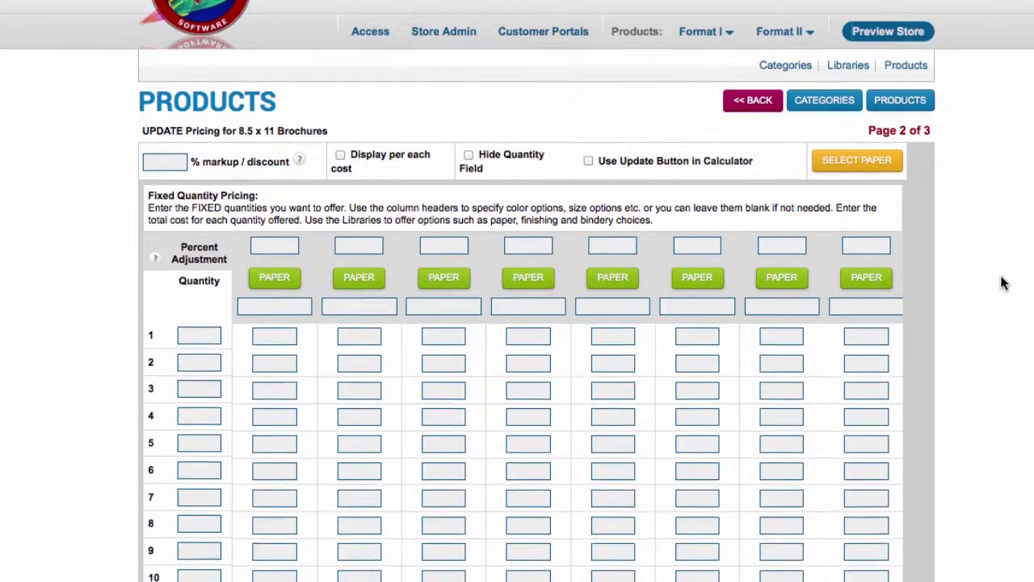
scroll(1001, 282, "down", 2)
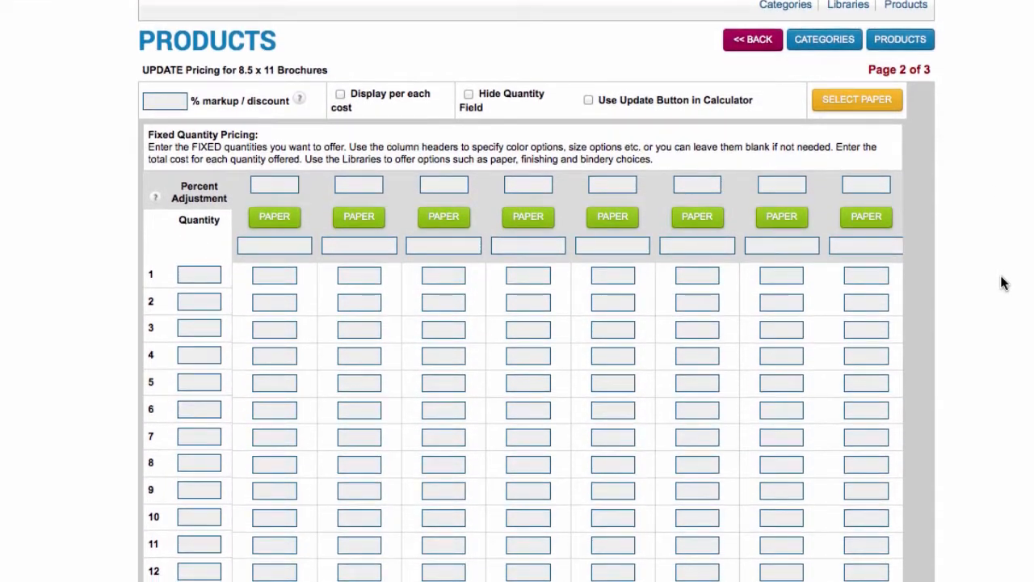
scroll(1001, 282, "down", 4)
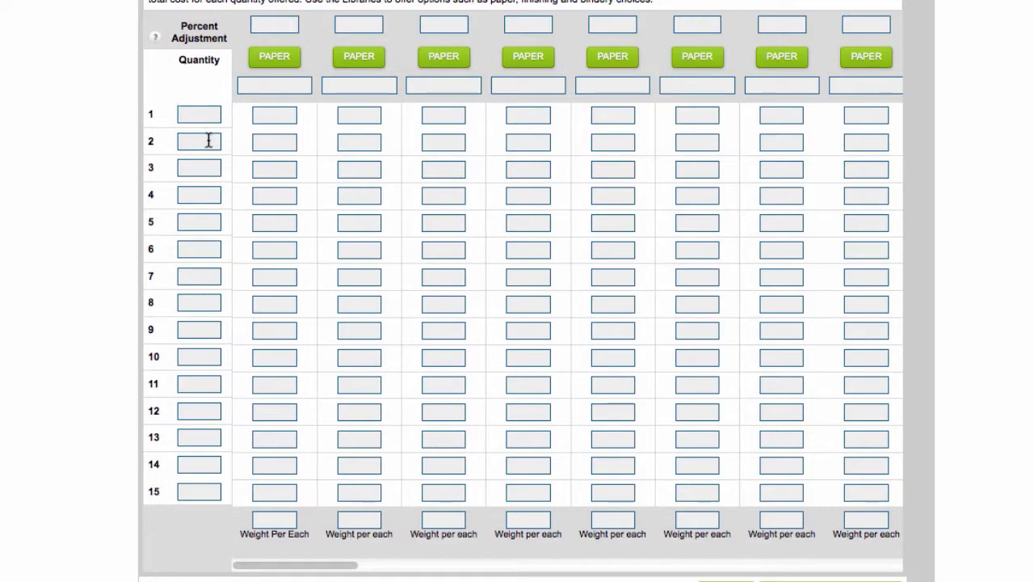
scroll(208, 138, "up", 3)
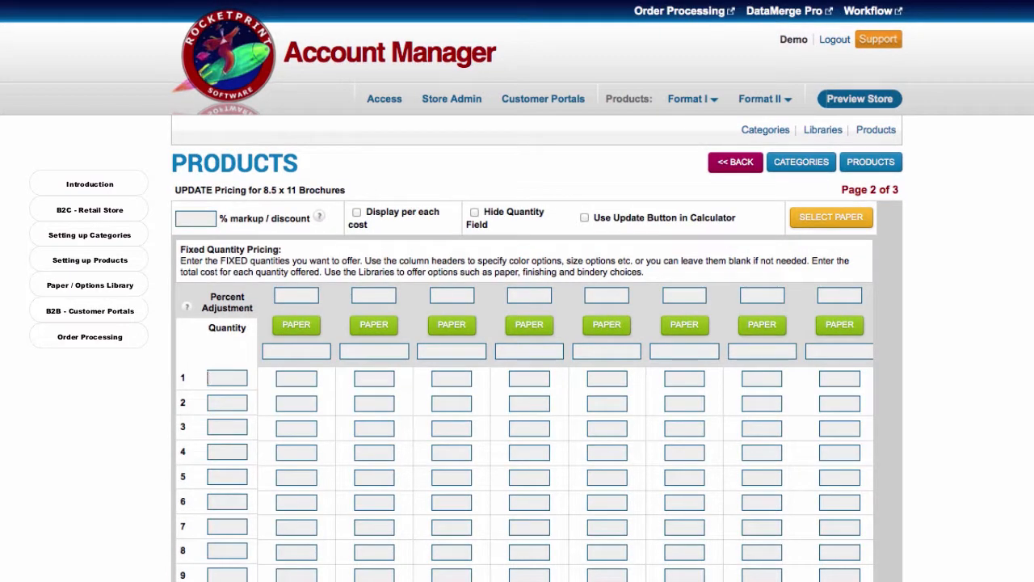
scroll(636, 272, "down", 3)
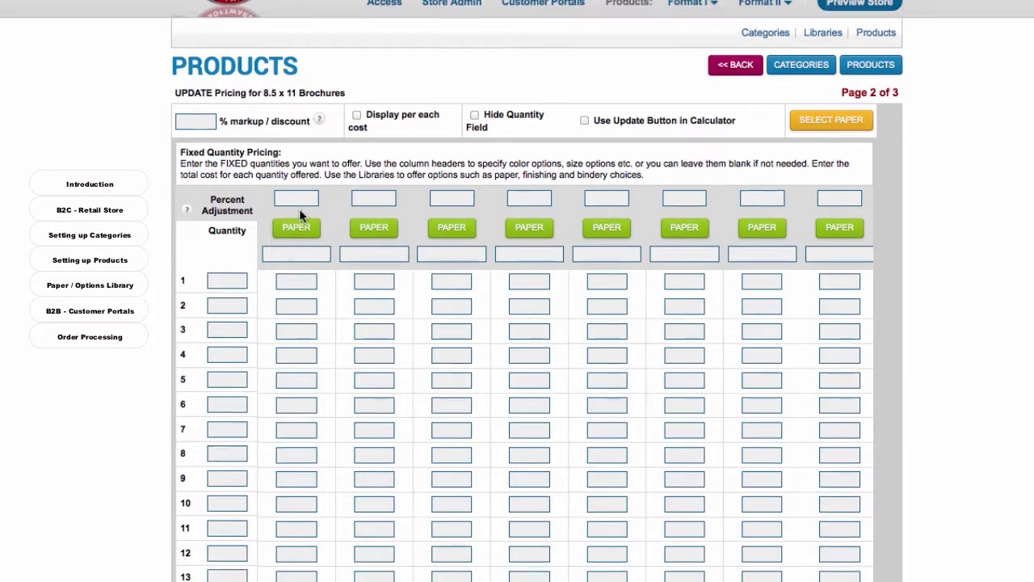
scroll(298, 208, "up", 2)
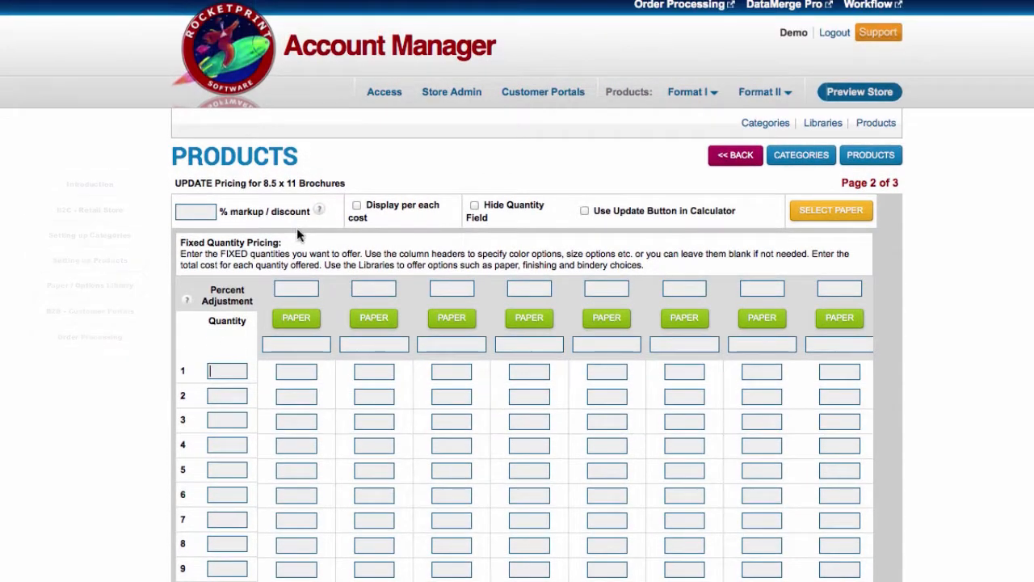
Open the product's paper selection and enable all seven 19 x 25 papers in the Paper Library.
left_click(824, 214)
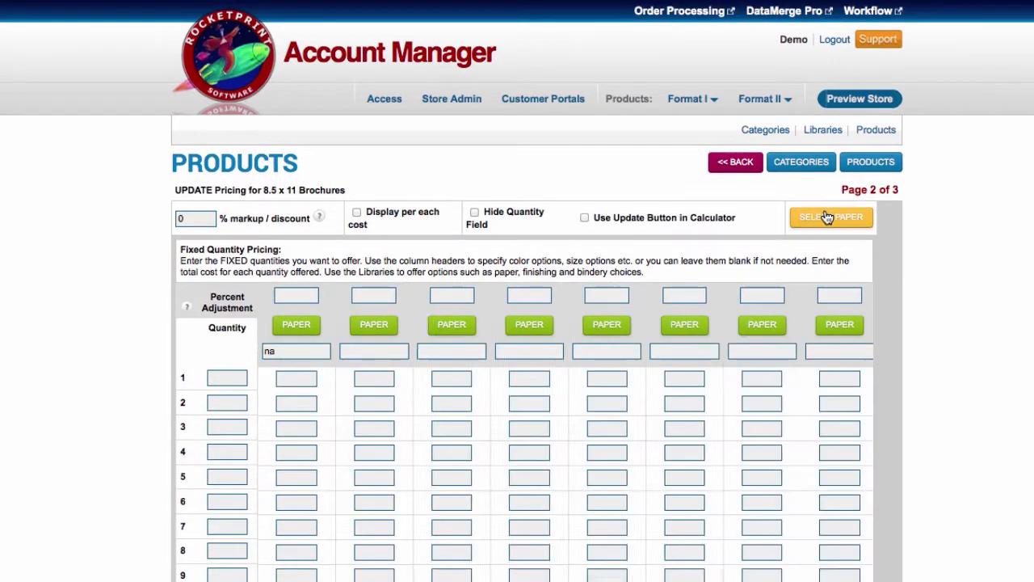
scroll(912, 364, "down", 3)
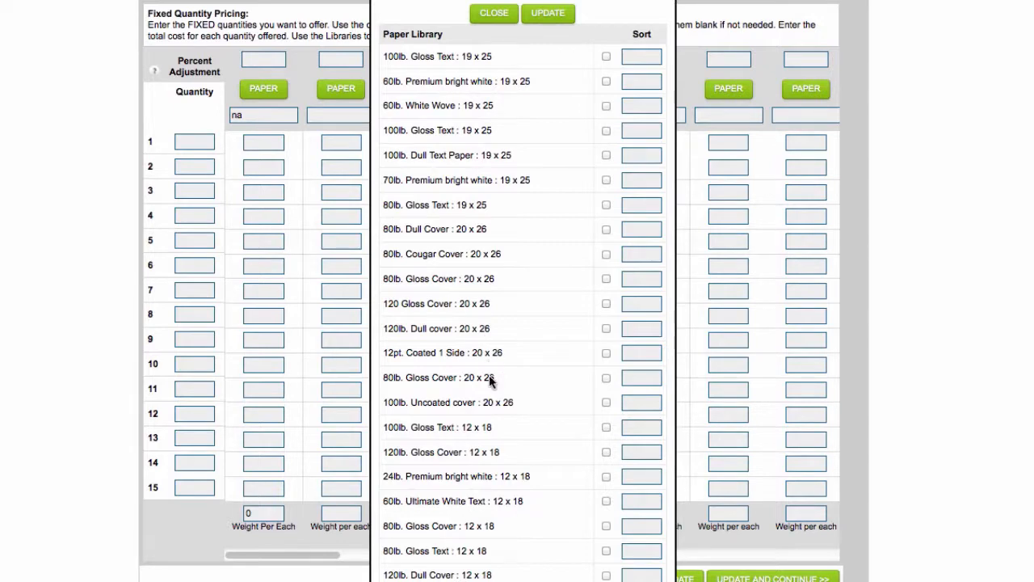
scroll(494, 438, "up", 5)
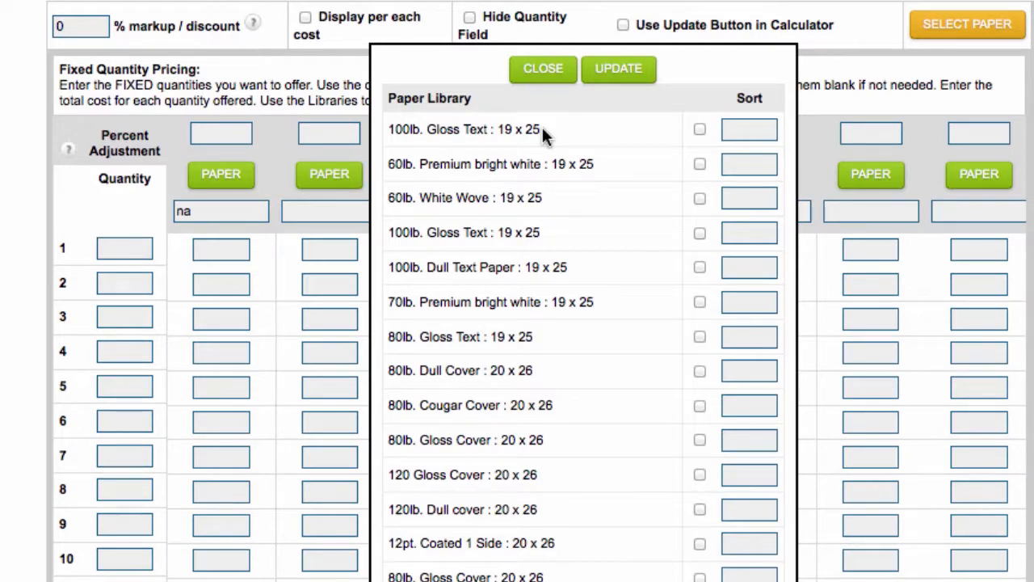
scroll(491, 218, "down", 5)
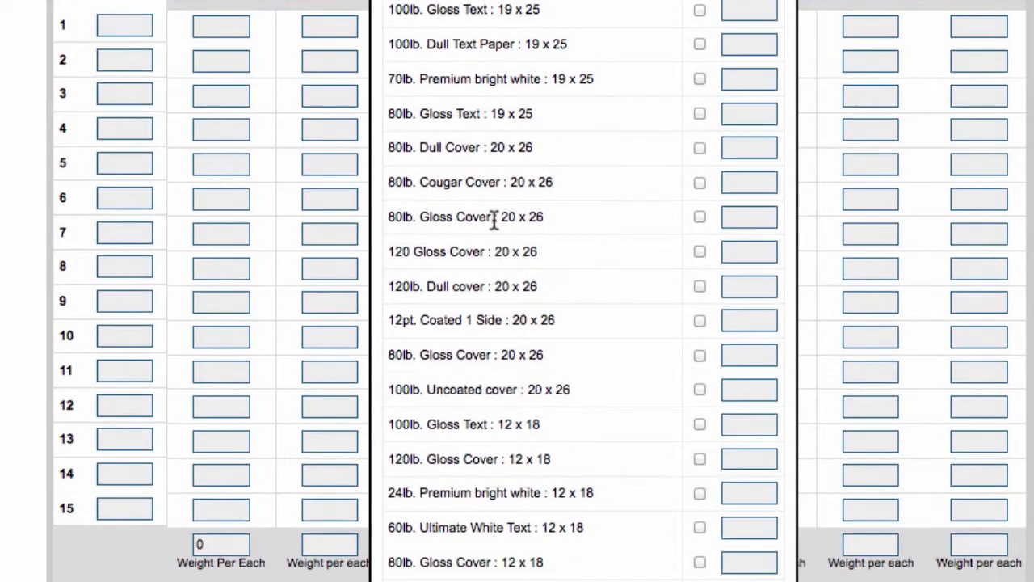
scroll(493, 235, "down", 3)
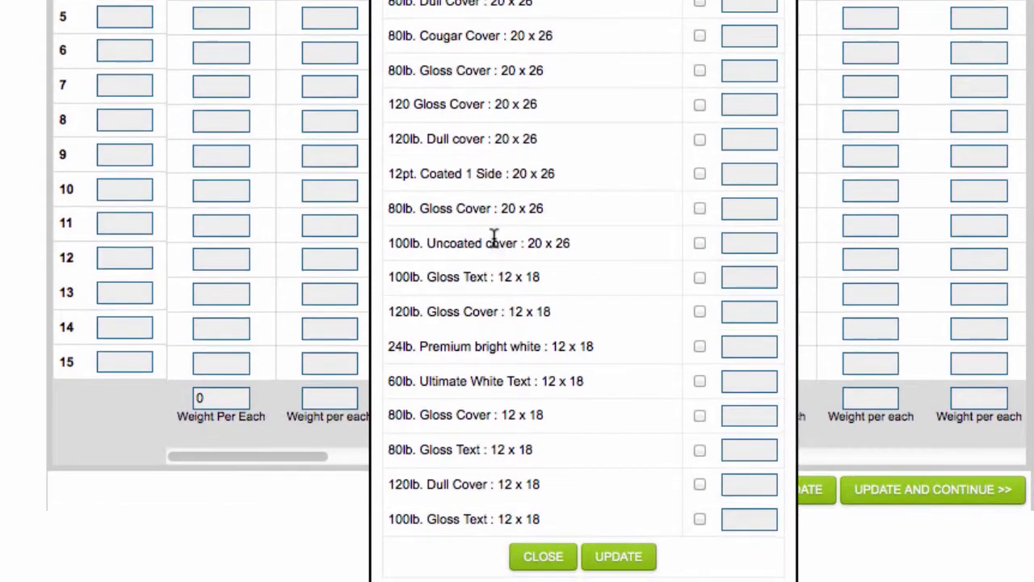
scroll(493, 236, "up", 9)
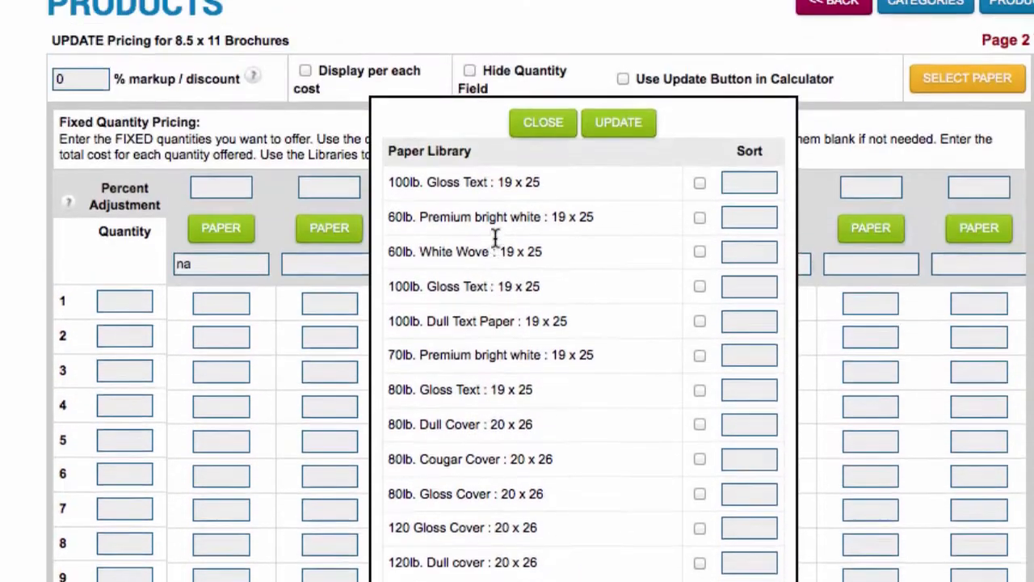
scroll(495, 240, "up", 1)
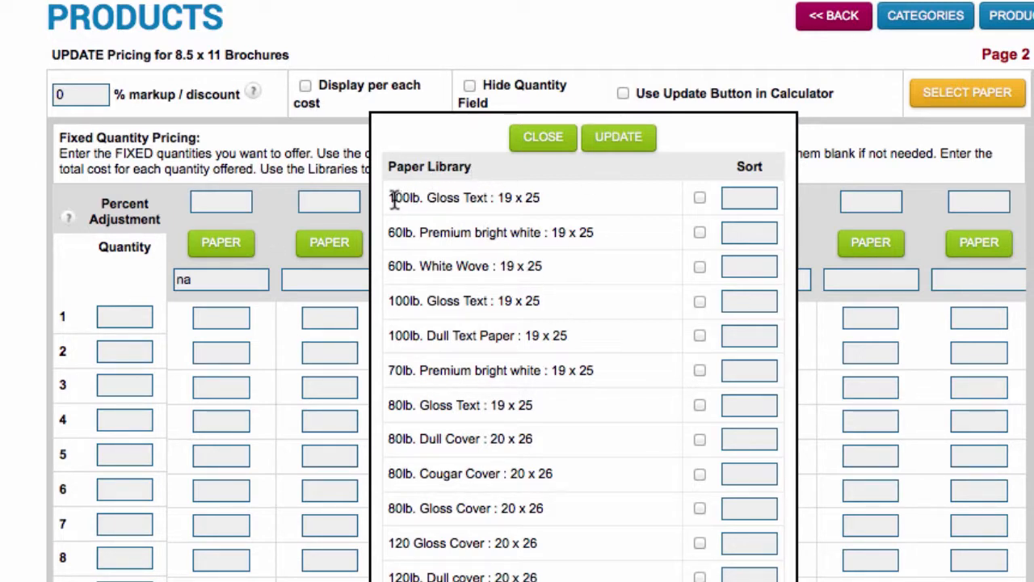
left_click(699, 197)
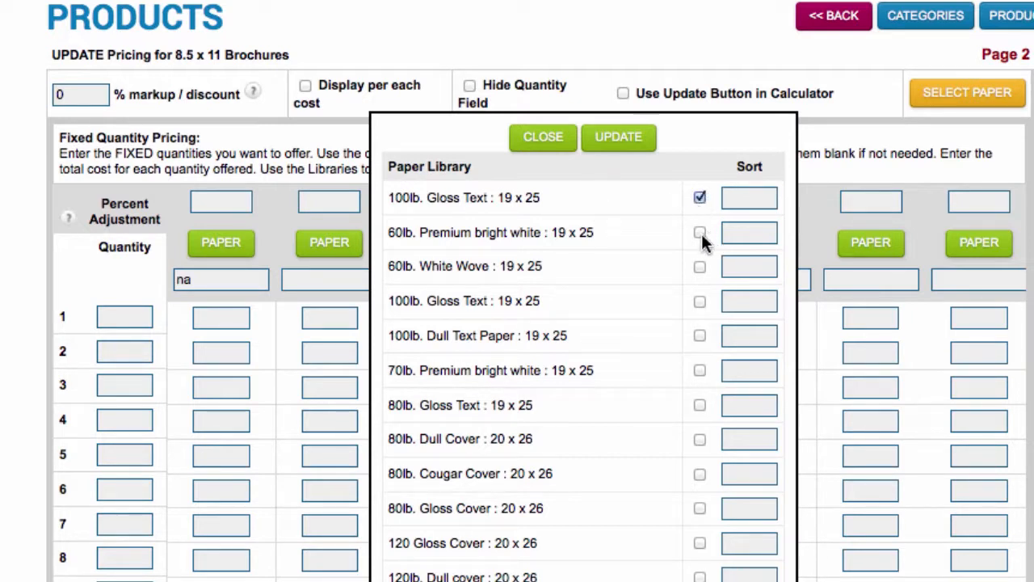
left_click(700, 232)
left_click(700, 266)
left_click(699, 301)
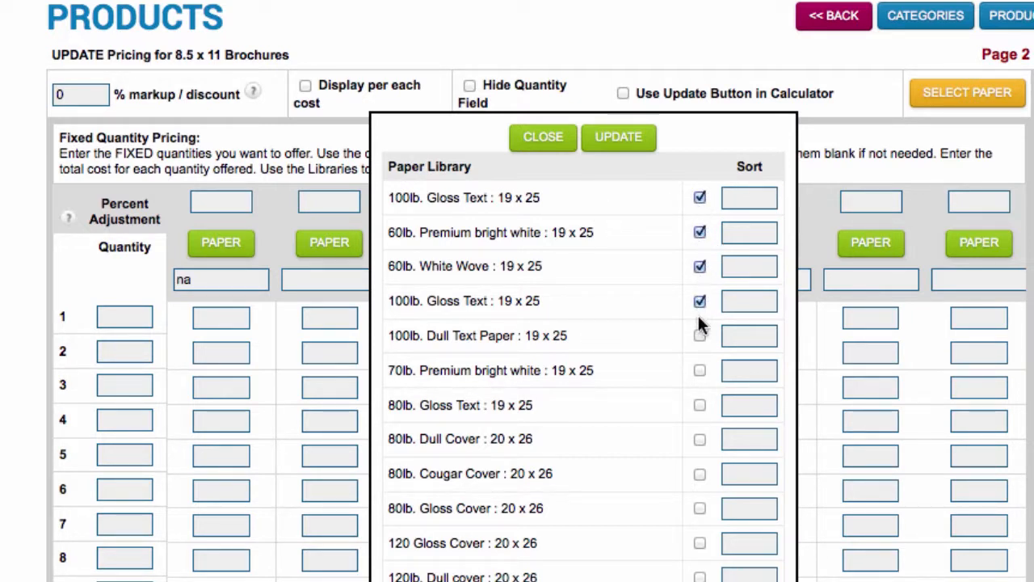
left_click(699, 335)
left_click(700, 370)
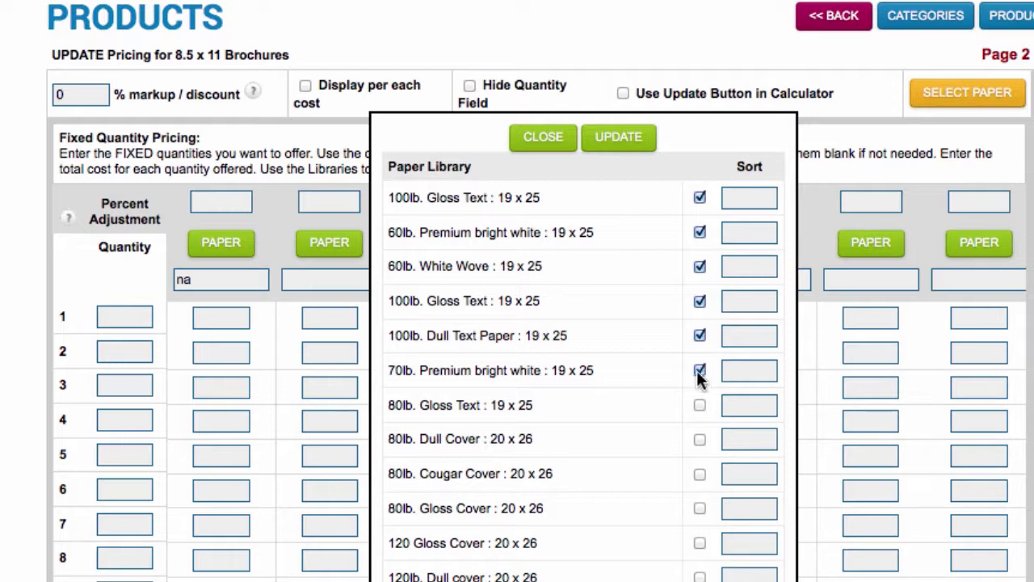
left_click(700, 405)
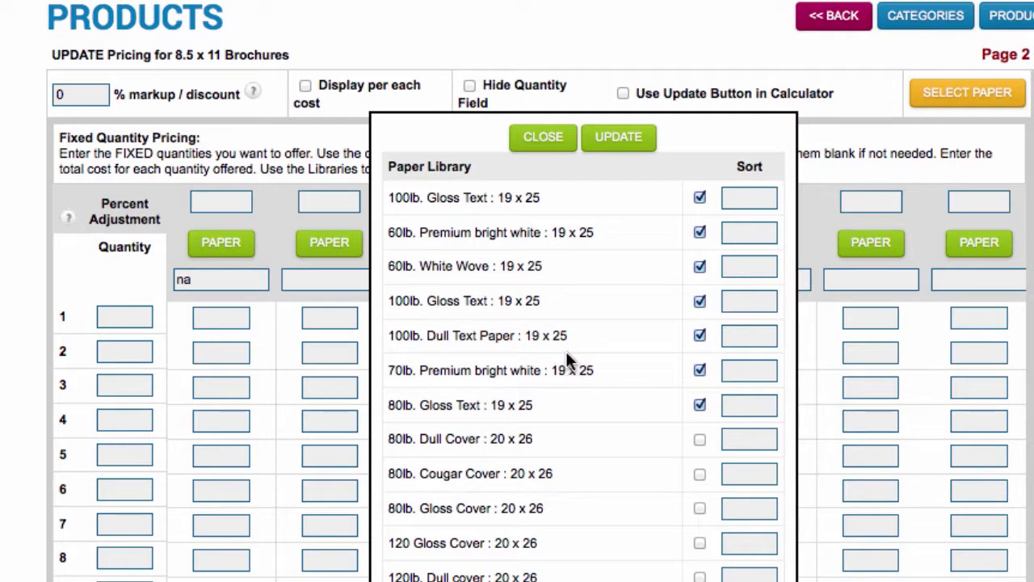
Set the paper sort order to 1 for 60lb. Premium bright white, 2 for 60lb. White Wove, 3 for 70lb. Premium bright white and 4 for 80lb. Gloss Text.
scroll(868, 392, "down", 2)
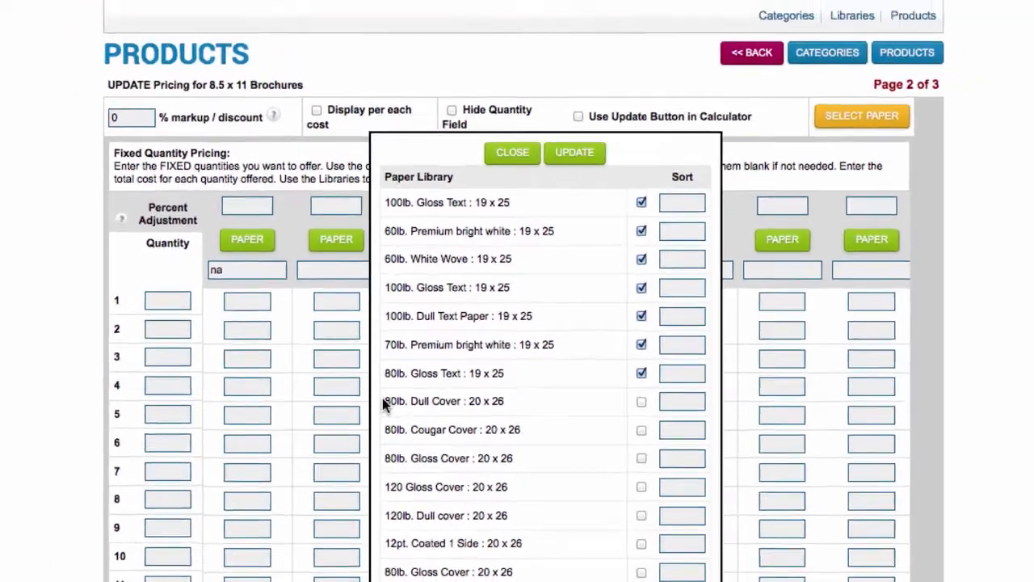
scroll(422, 409, "down", 1)
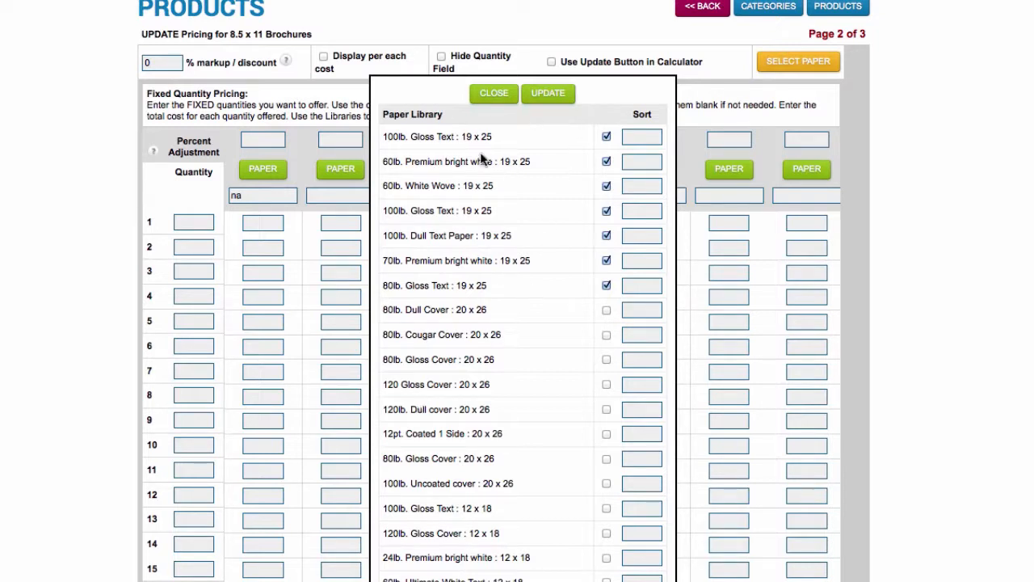
left_click(642, 137)
type("1")
type("2")
left_click(638, 257)
type("3")
left_click(638, 286)
type("4")
Sort the second 100lb. Gloss Text as 5, 100lb. Dull Text Paper as 6 and the first 100lb. Gloss Text as 7, then save and close the Paper Library.
type("5")
left_click(634, 234)
type("6")
left_click(629, 139)
type("7")
left_click(547, 92)
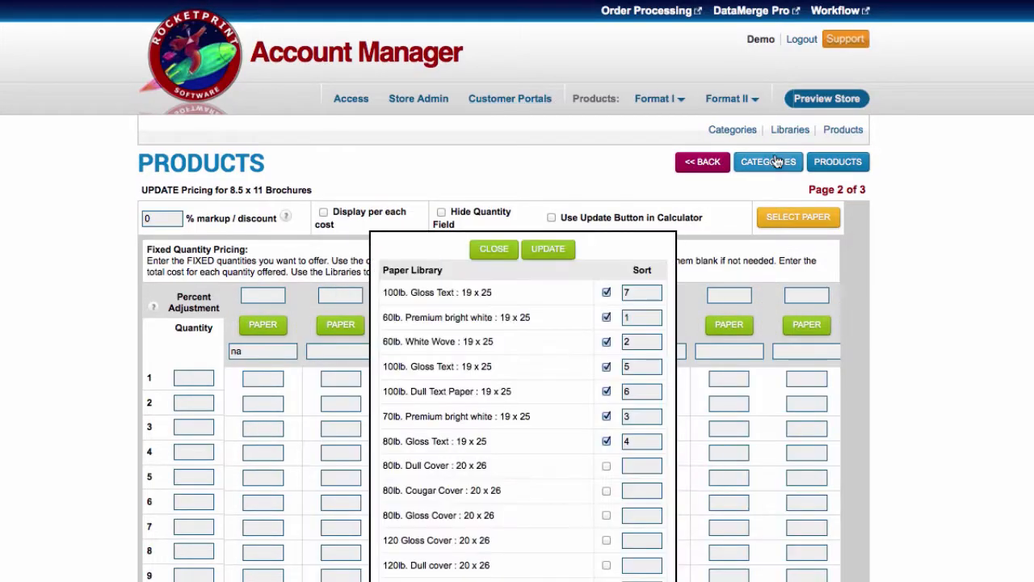
scroll(978, 315, "down", 5)
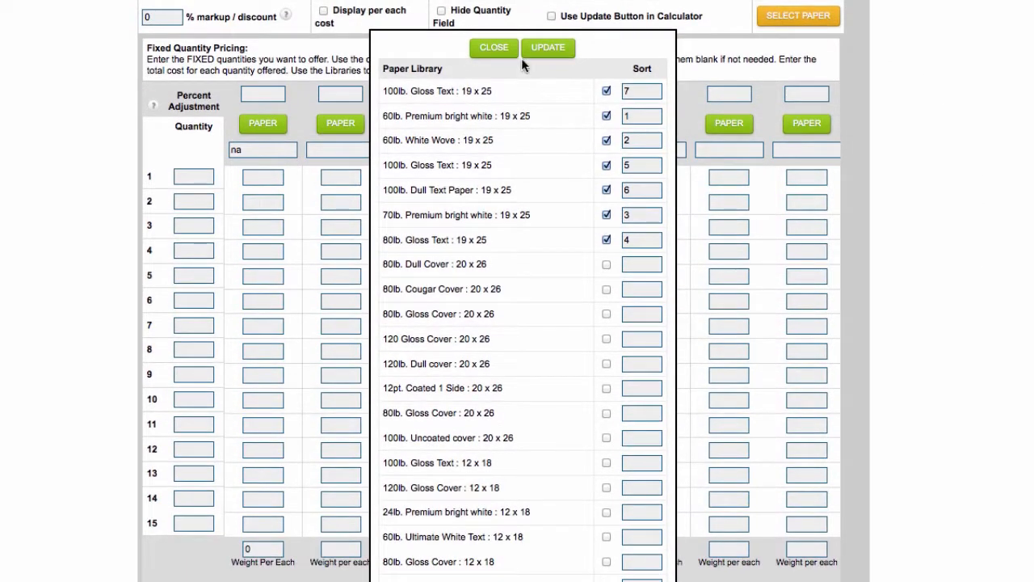
left_click(493, 47)
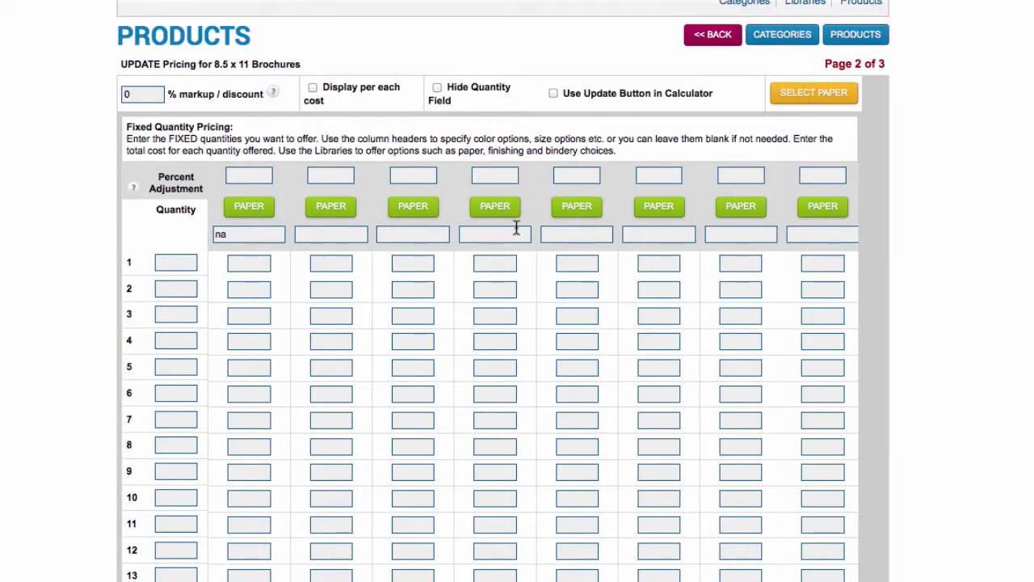
In the first pricing column's paper settings, set the number up per sheet to 4 and start the first quantity range at 1.
left_click(250, 212)
scroll(691, 307, "down", 1)
scroll(690, 304, "down", 2)
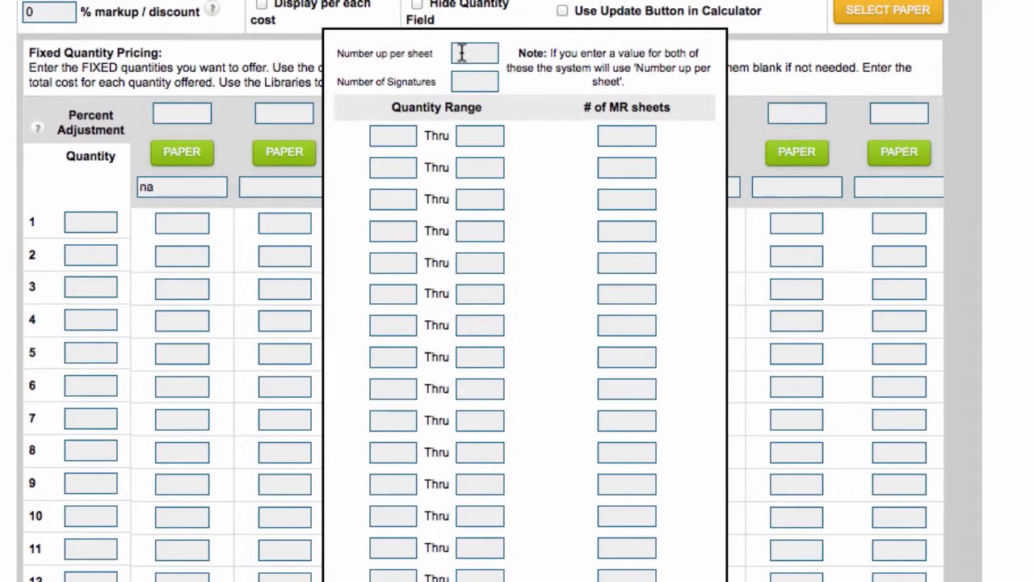
left_click(462, 53)
type("4")
left_click(414, 136)
type("1")
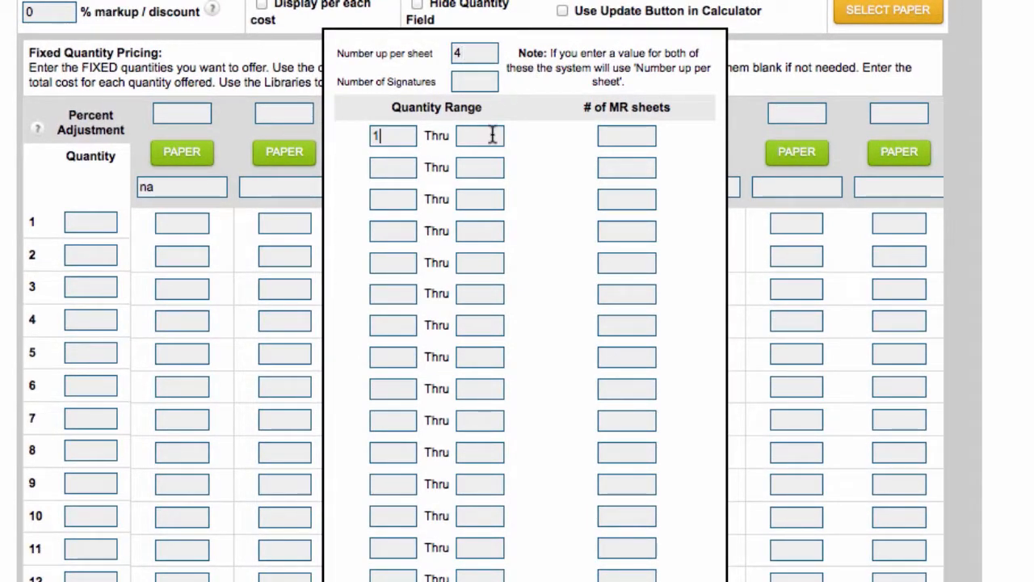
End the first quantity range at 3500 and assign it 125 MR sheets.
left_click(491, 135)
type("500")
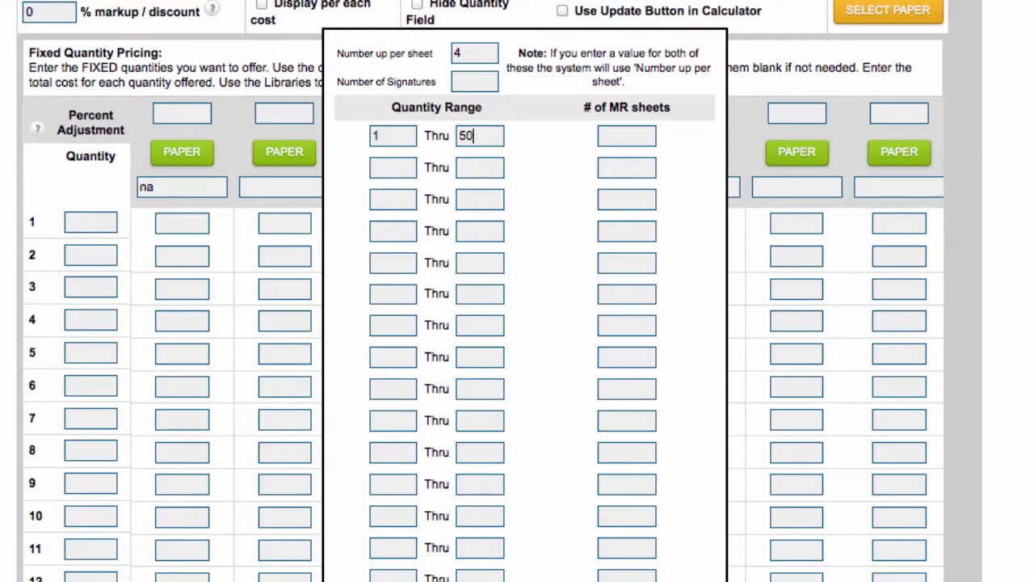
left_click(623, 137)
left_click_drag(496, 137, 450, 138)
type("3500")
left_click(634, 137)
type("3")
left_click_drag(618, 136, 583, 134)
left_click(608, 138)
key("BackSpace")
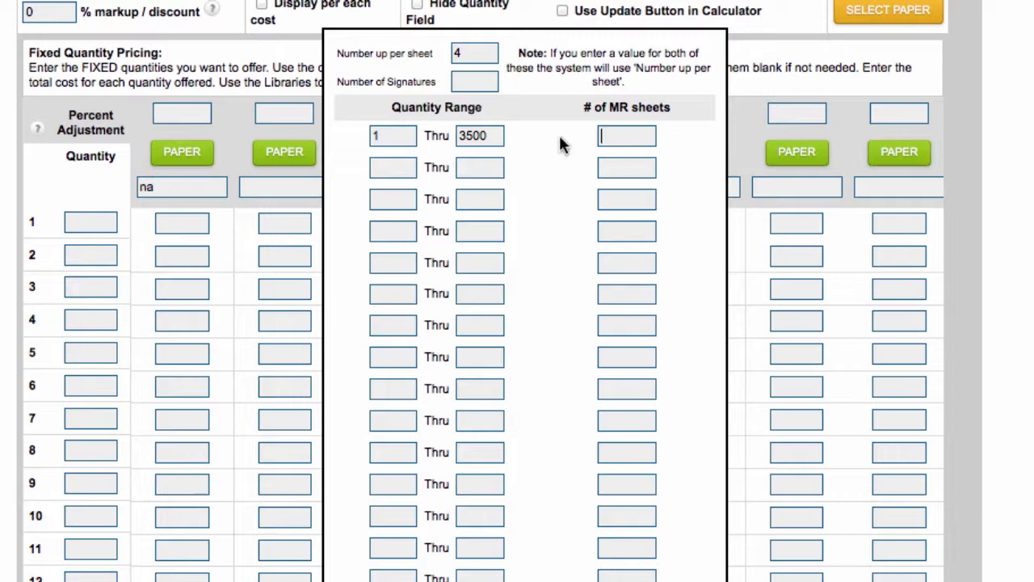
type("125")
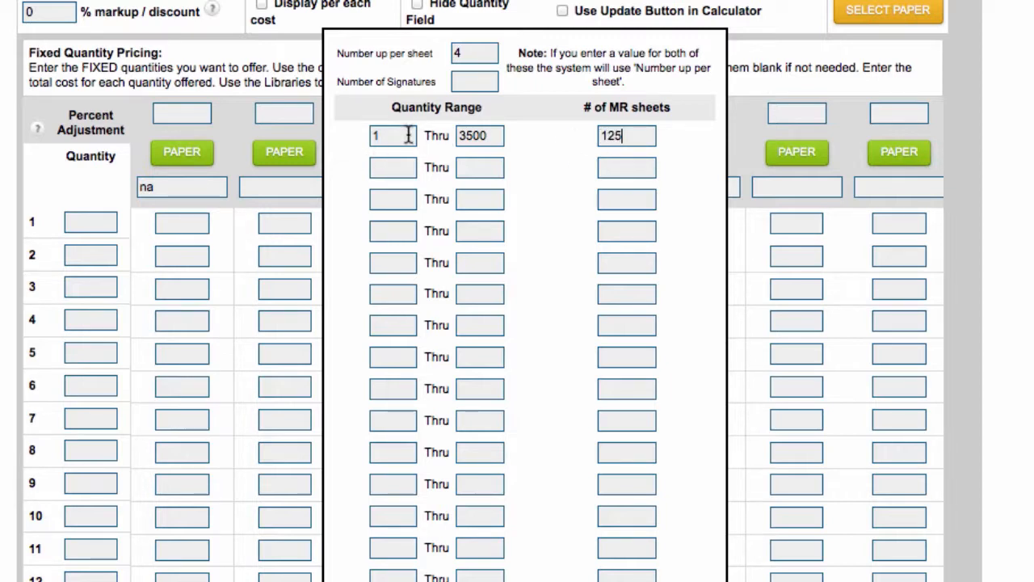
Add a second quantity range from 3501 through 5000 with 250 MR sheets.
left_click(393, 167)
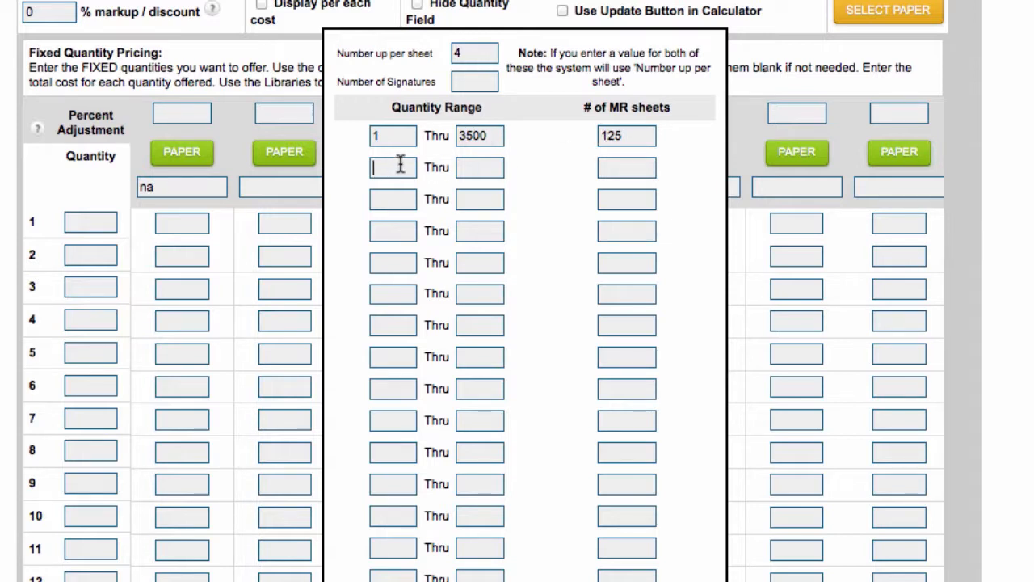
type("3501")
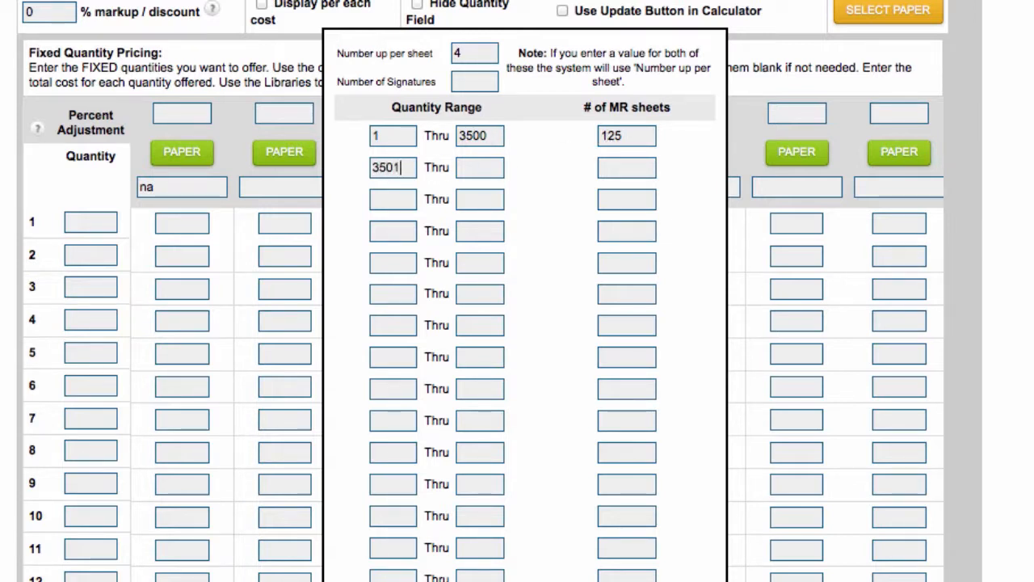
key("Tab")
type("5000")
key("Tab")
type("250")
Add a third quantity range from 5001 through 10000 with 485 MR sheets, then close the paper settings.
left_click(404, 200)
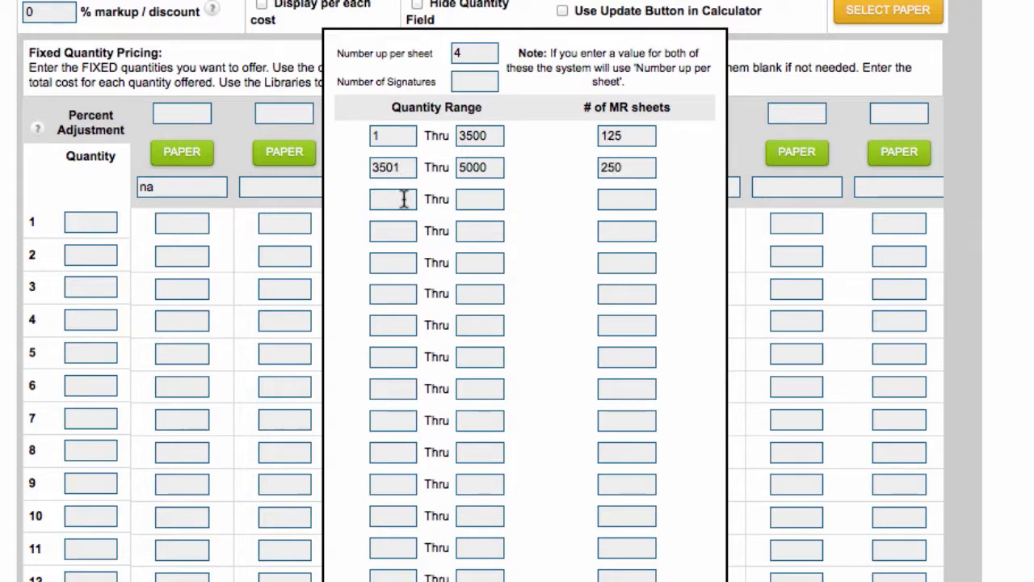
type("5001")
left_click(479, 204)
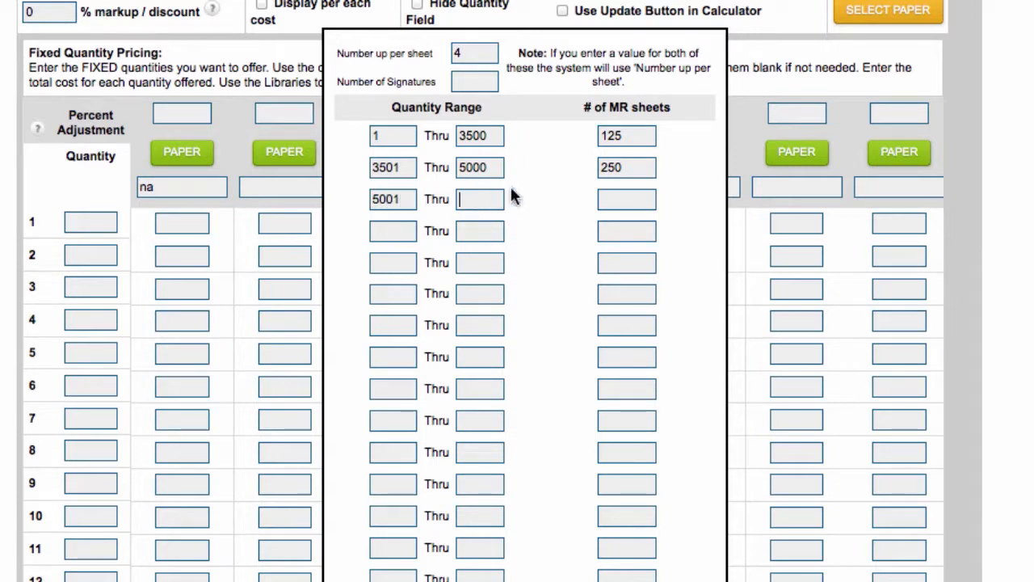
type("10000")
left_click(628, 199)
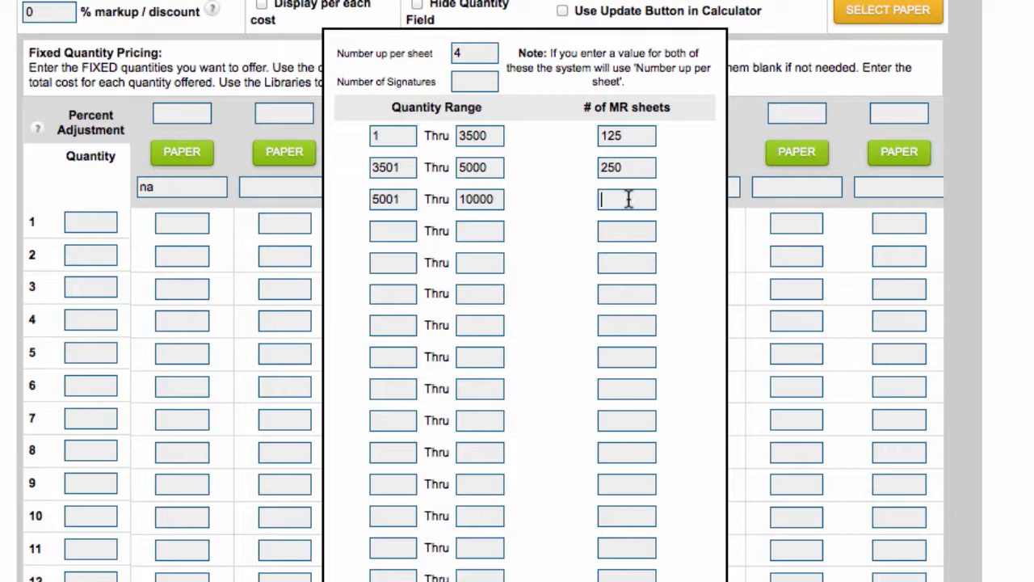
type("4")
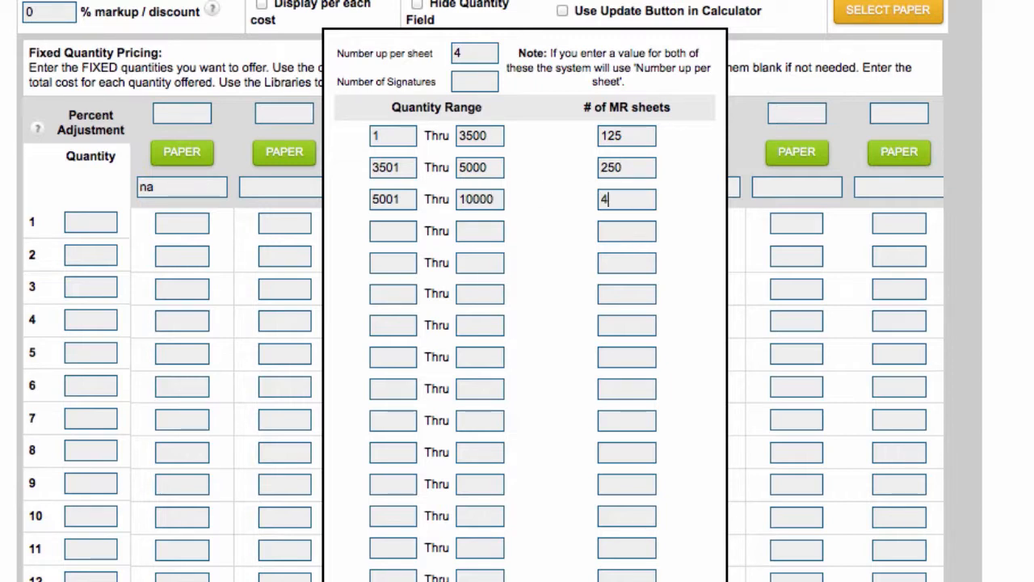
type("85")
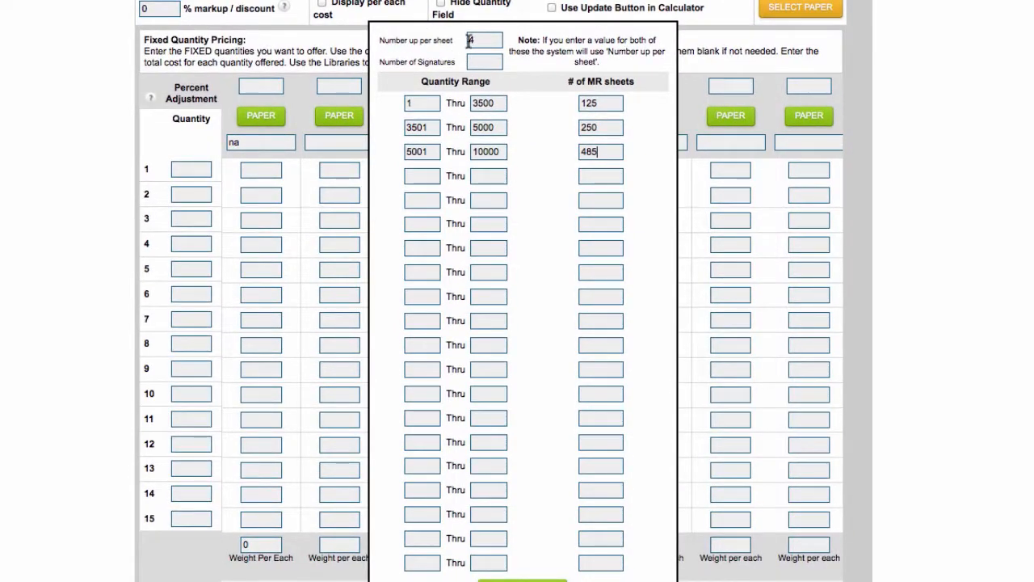
scroll(547, 347, "down", 3)
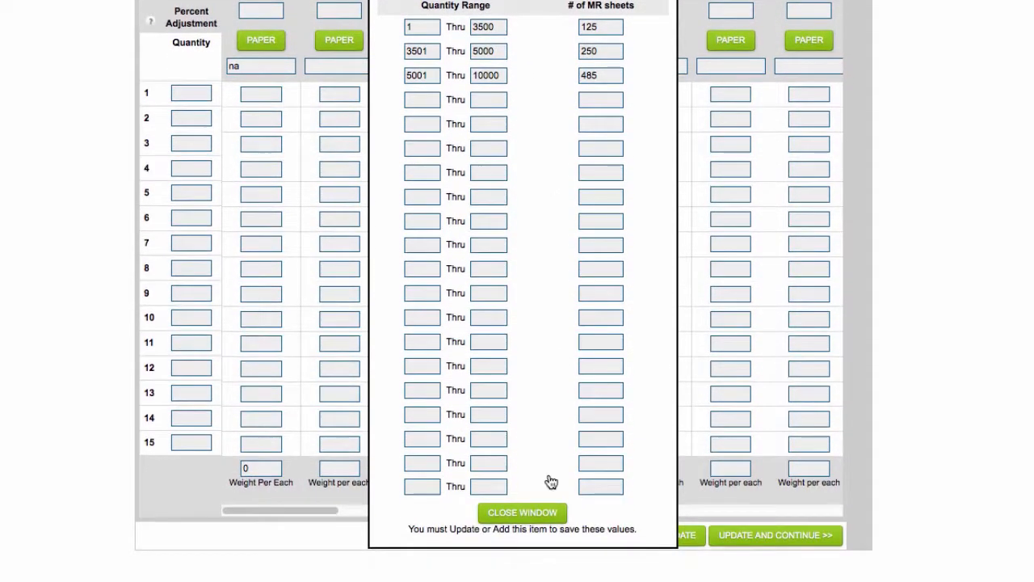
left_click(517, 517)
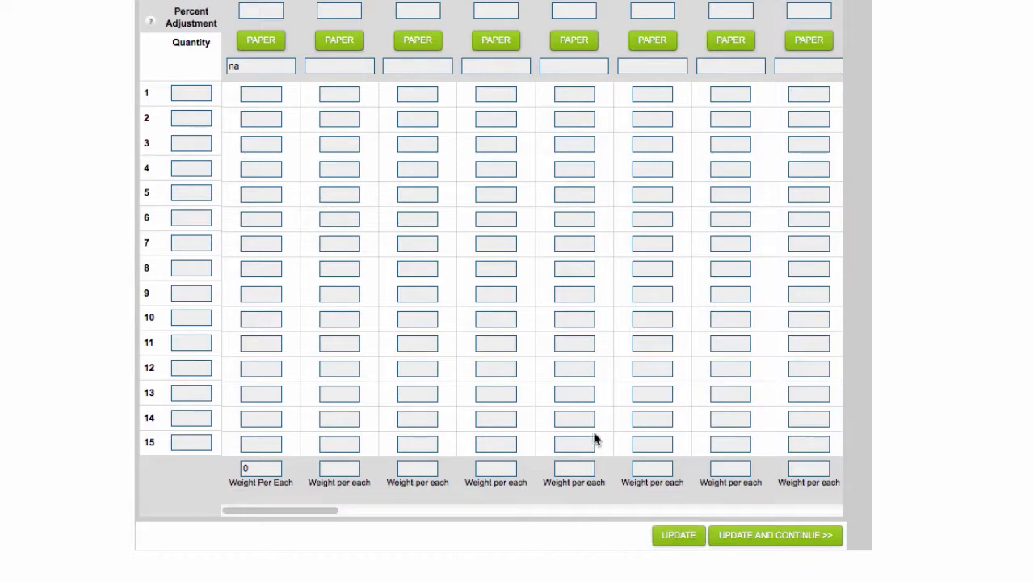
Replace the first pricing column's header with 4/0.
scroll(727, 409, "up", 5)
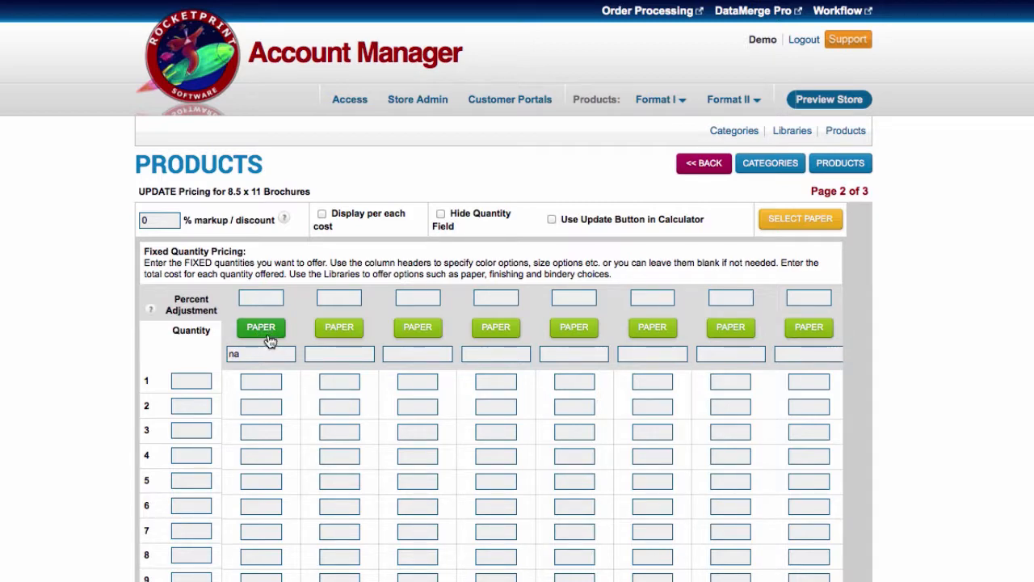
scroll(265, 335, "down", 3)
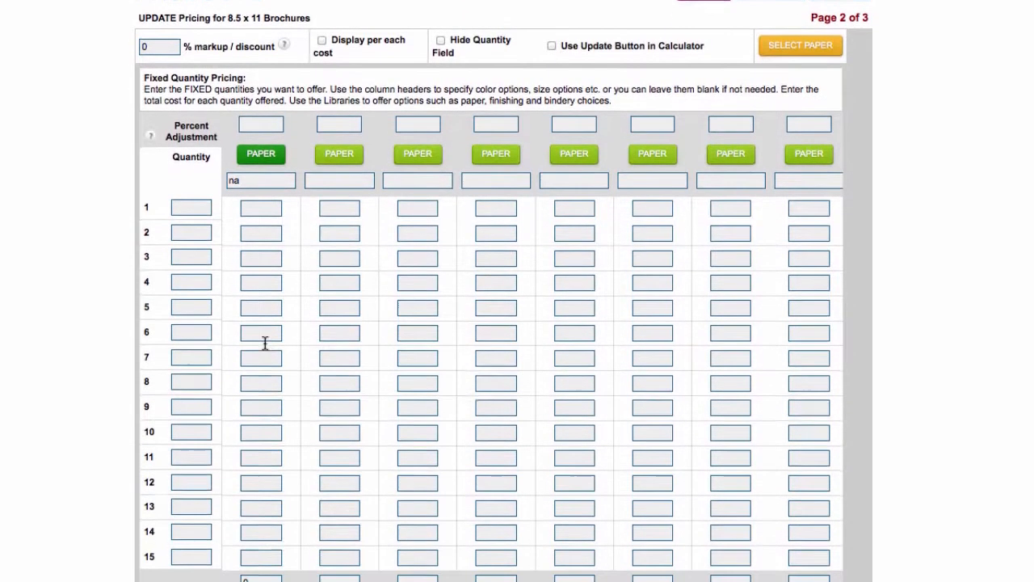
left_click_drag(240, 179, 137, 179)
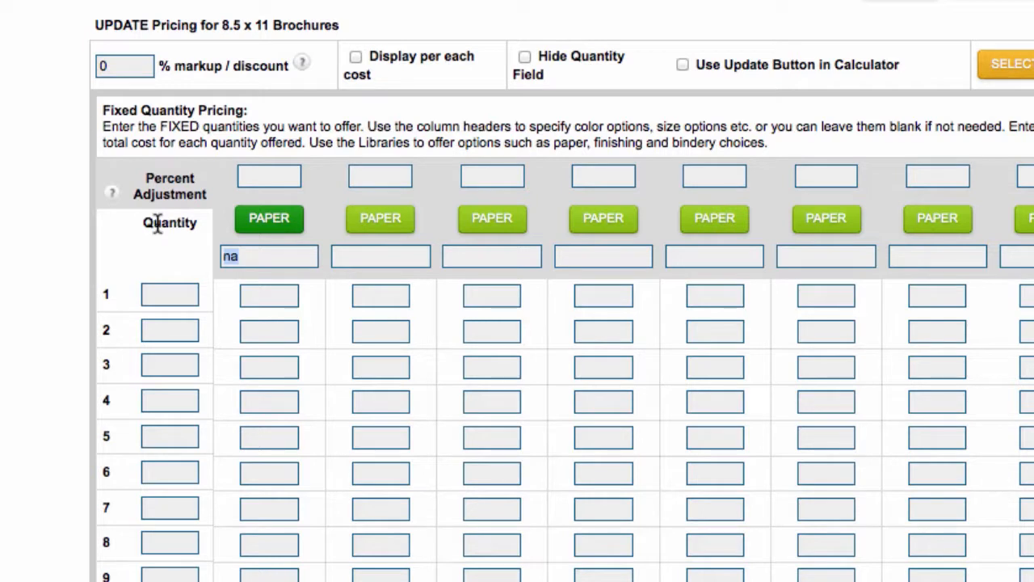
type("4/0")
key("BackSpace")
type("10")
left_click(368, 256)
left_click(467, 256)
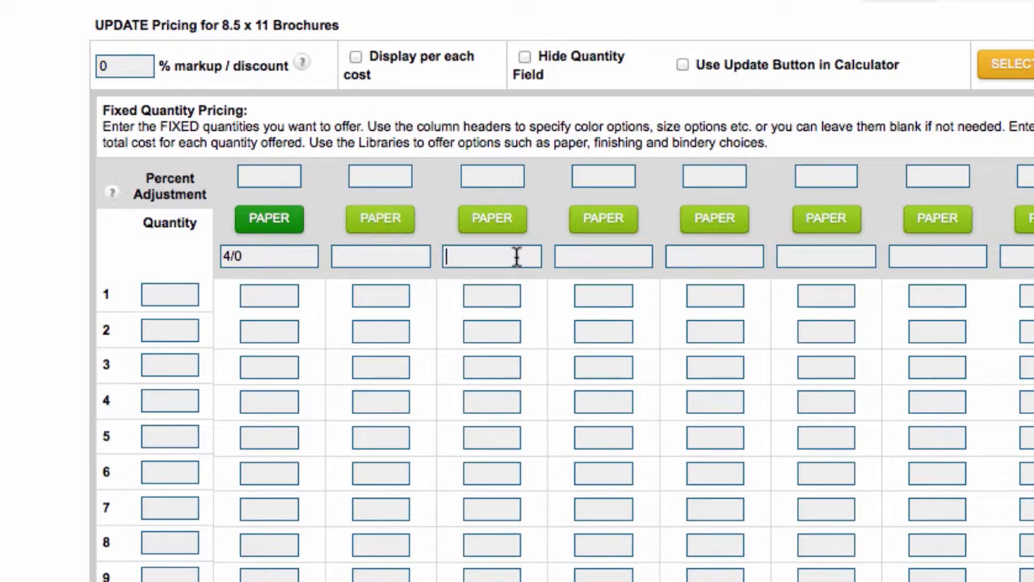
left_click(246, 255)
scroll(553, 450, "up", 3)
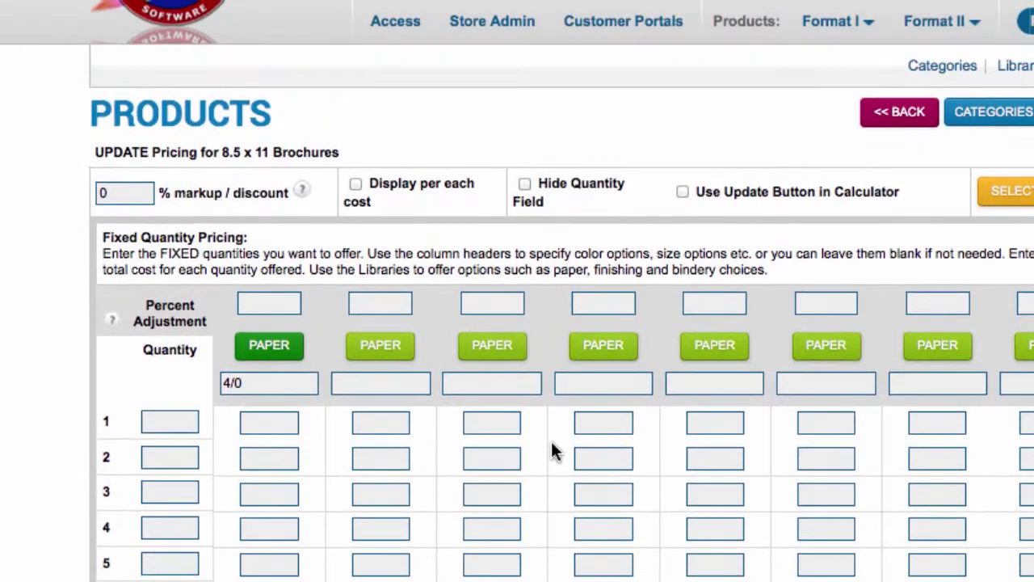
Enter 250, 500 and 750 as the first three fixed quantities.
scroll(554, 450, "down", 1)
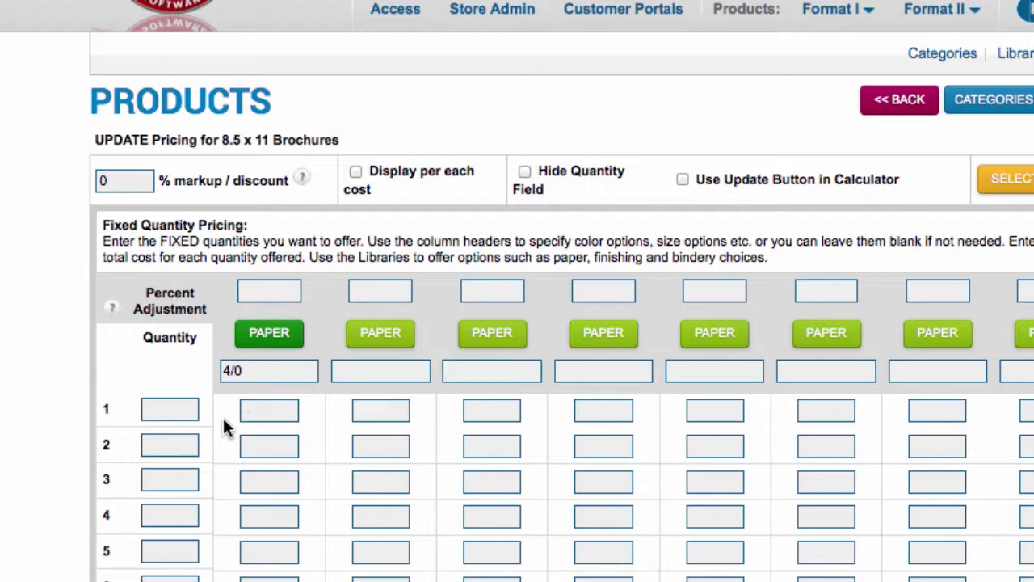
scroll(525, 476, "down", 3)
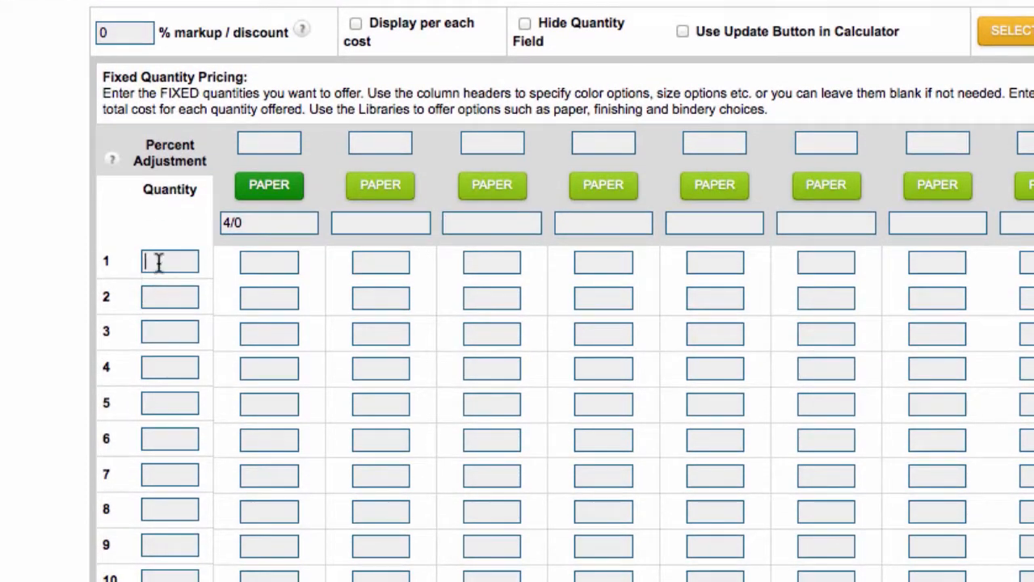
type("250")
left_click(182, 297)
type("500")
key("Tab")
type("750")
scroll(182, 460, "down", 2)
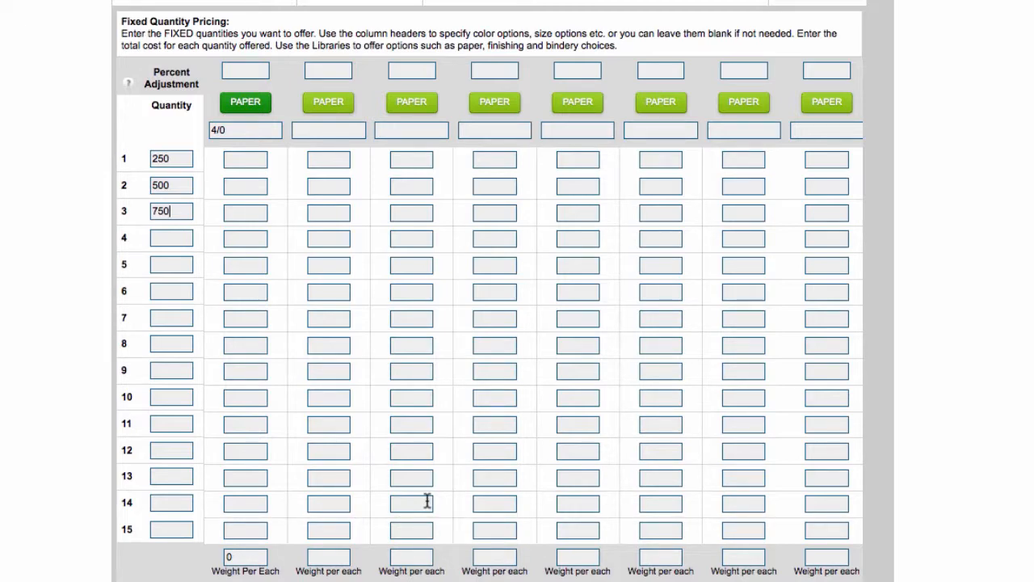
scroll(427, 502, "up", 2)
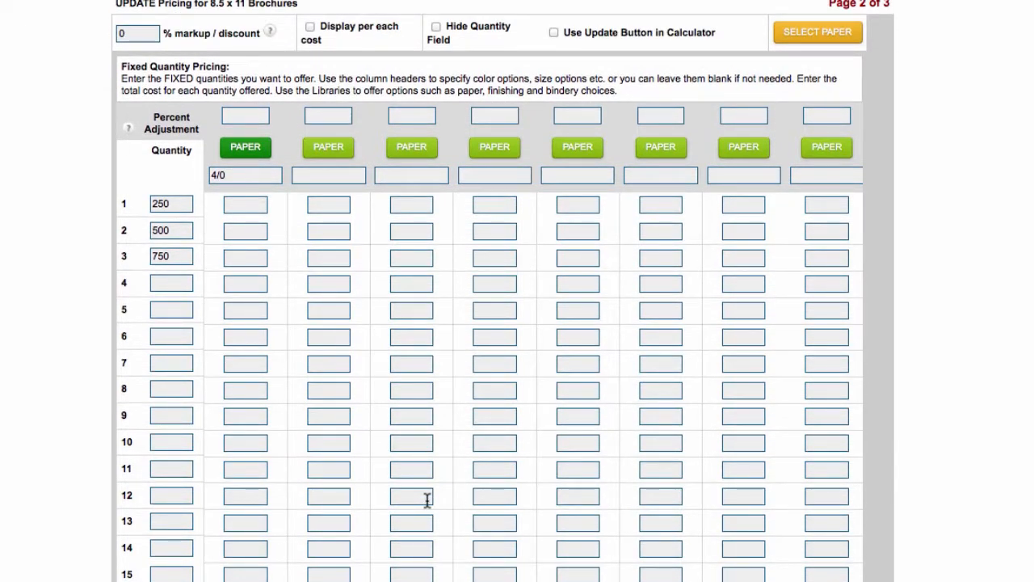
scroll(427, 499, "down", 3)
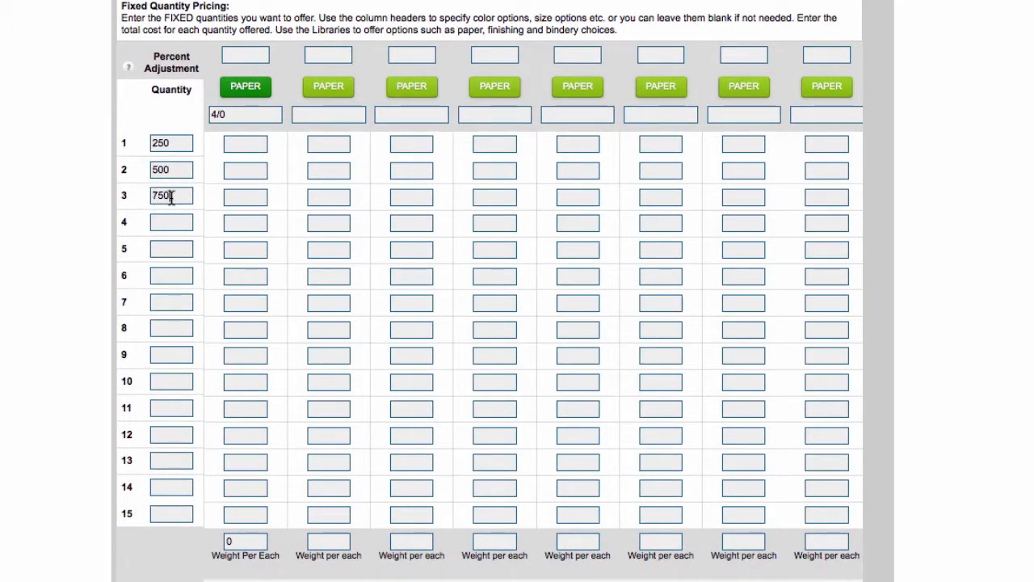
left_click(159, 276)
left_click(154, 302)
left_click(164, 435)
scroll(226, 210, "up", 3)
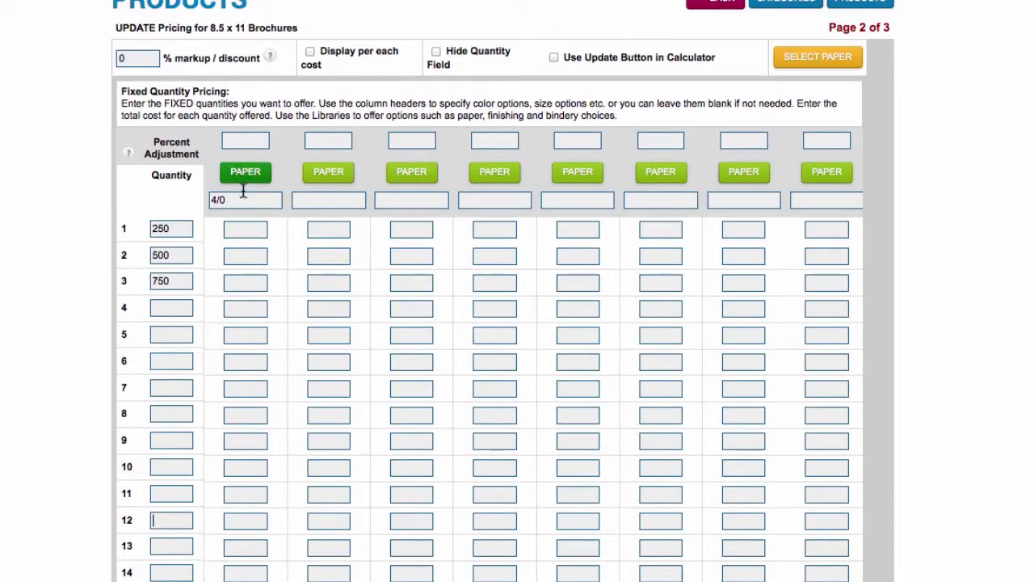
left_click_drag(224, 199, 204, 199)
left_click(251, 229)
left_click(246, 173)
left_click_drag(172, 231, 141, 227)
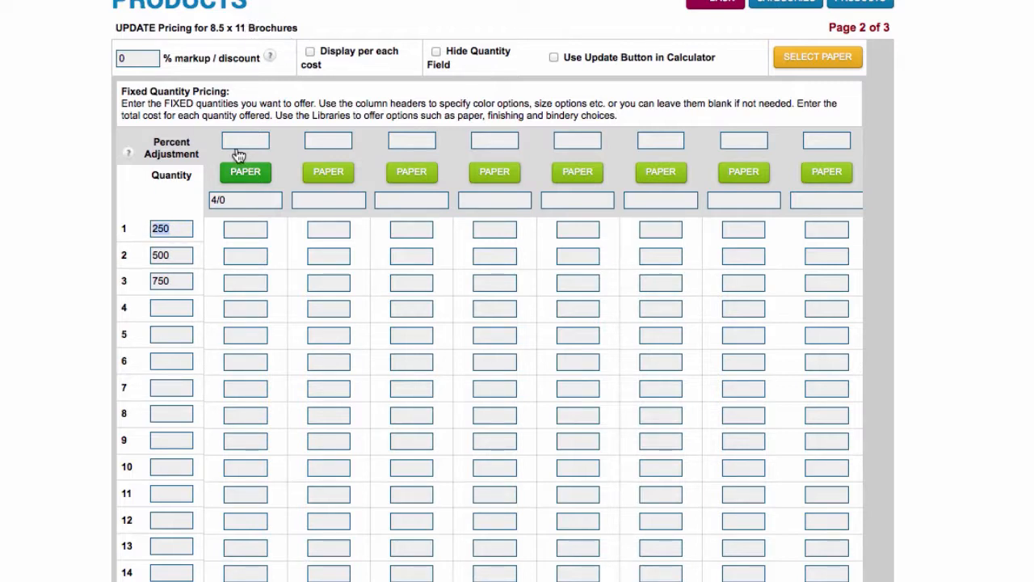
left_click_drag(228, 203, 208, 202)
left_click(247, 230)
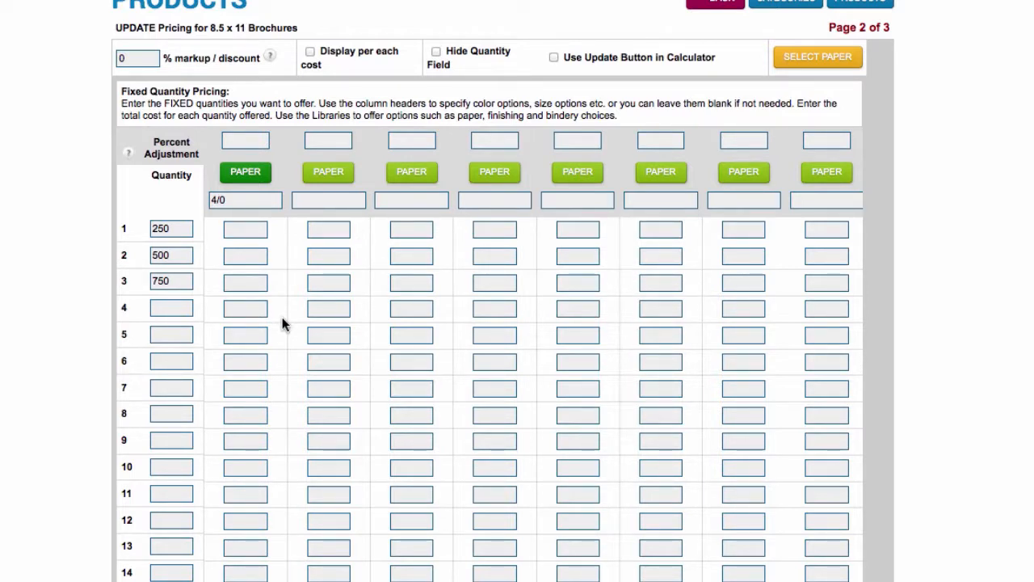
left_click_drag(167, 254, 144, 254)
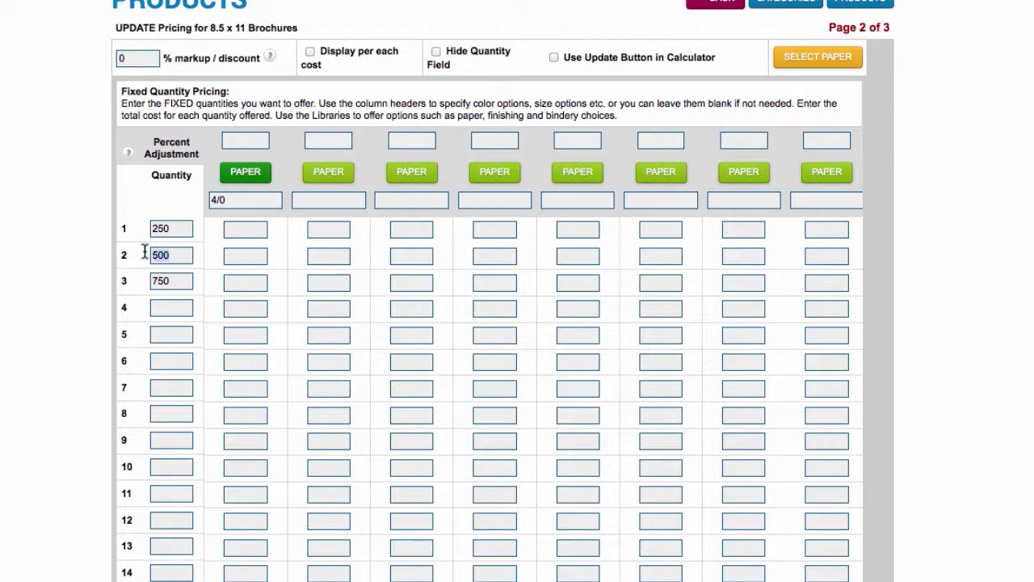
left_click_drag(189, 280, 145, 280)
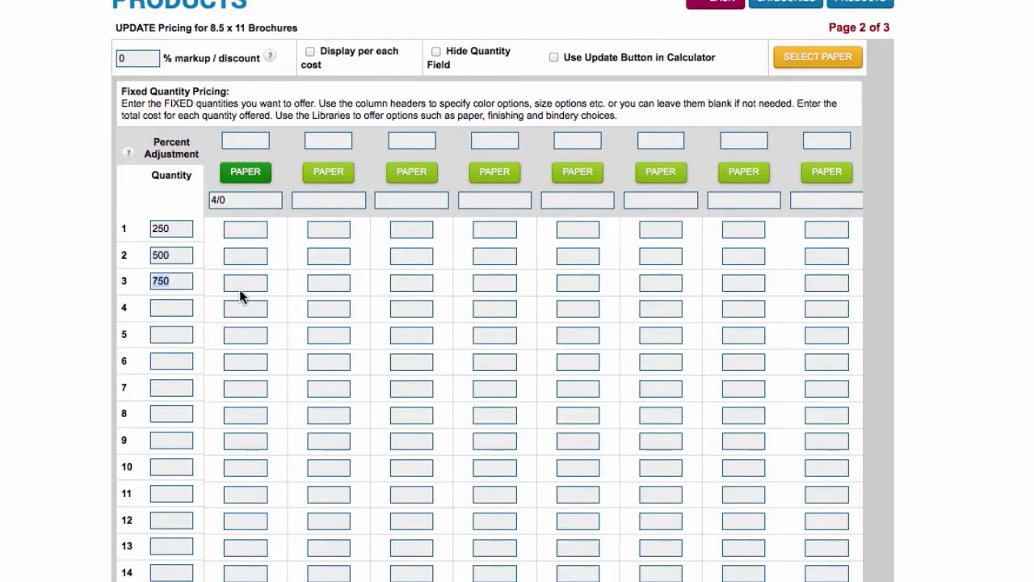
Price the 4/0 column at 125, 235 and 350 for the three quantities, then update and continue to the library options.
left_click(237, 228)
type("125")
left_click(246, 255)
type("235")
left_click(249, 282)
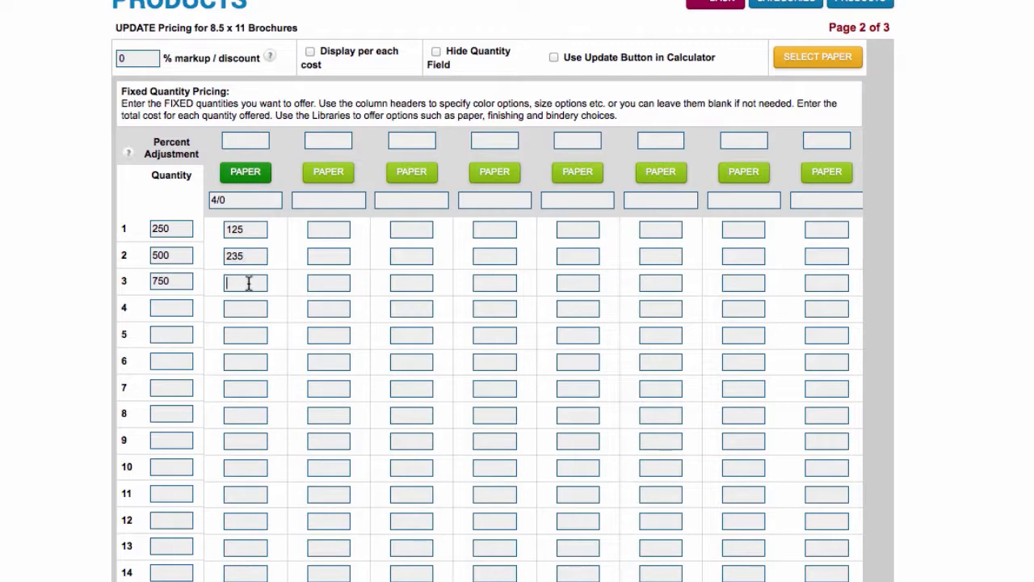
type("350")
scroll(257, 291, "down", 1)
scroll(257, 296, "down", 1)
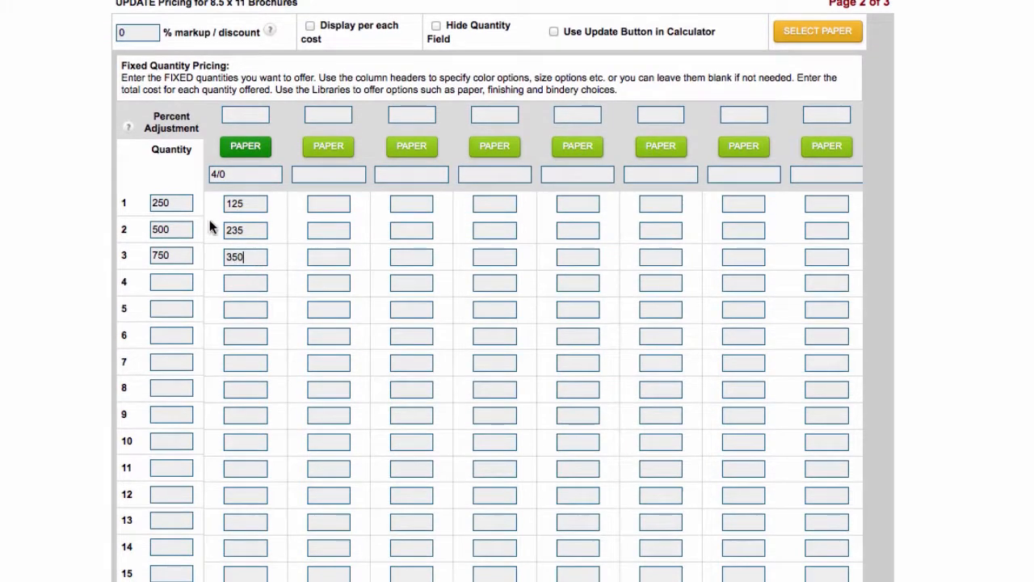
scroll(249, 303, "down", 3)
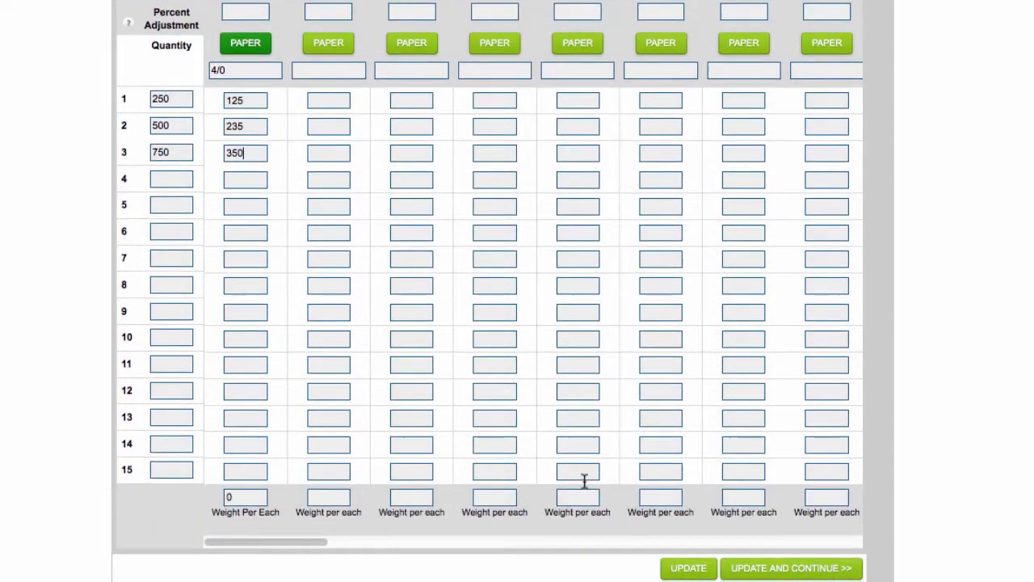
left_click(795, 568)
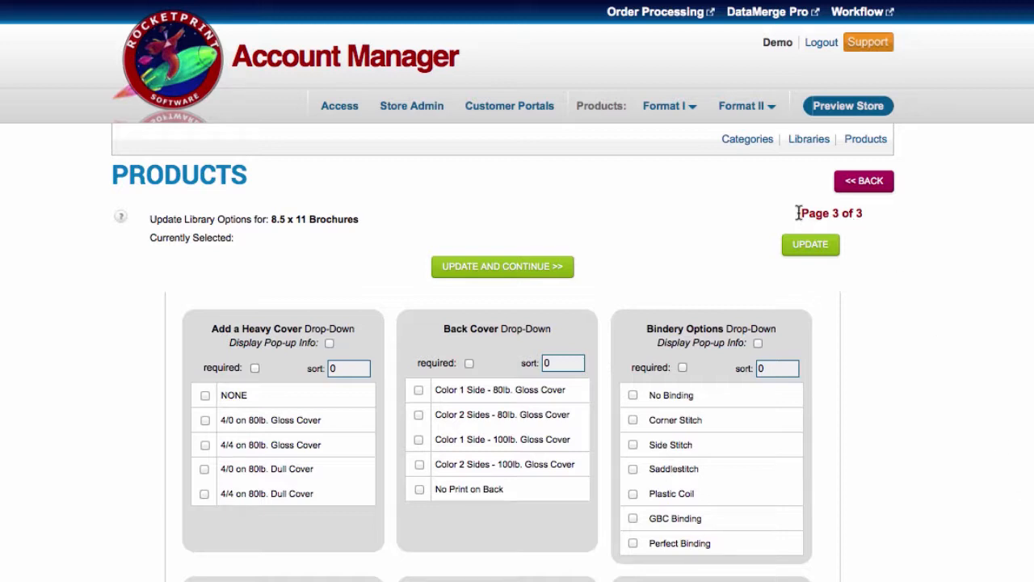
Enable 3 Hole Drill, Fold - Tri-Fold or Half Fold, Laminate 2 sides and UV 2 sides in the Finishing Options library for the brochures.
scroll(902, 335, "down", 3)
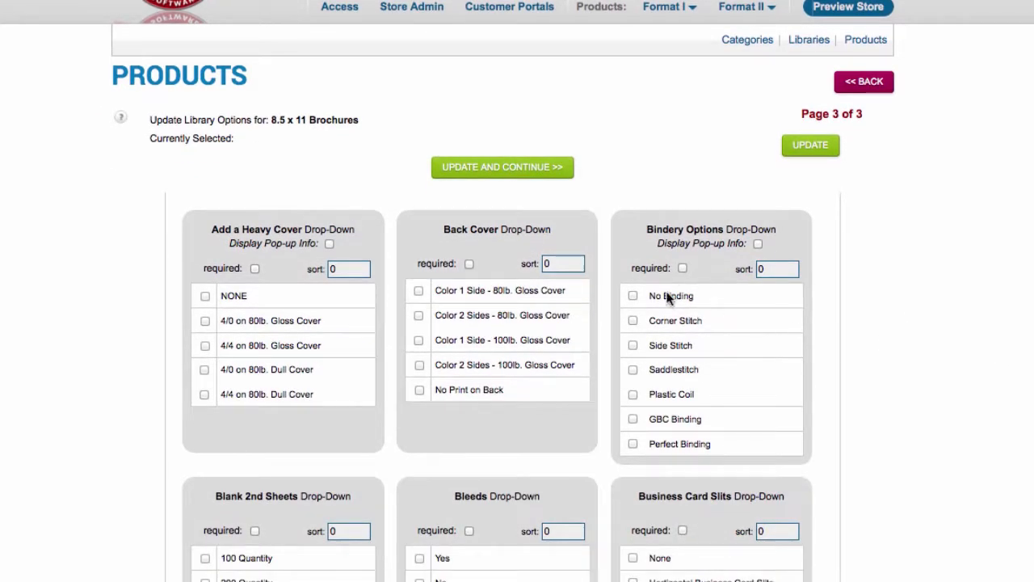
scroll(884, 395, "down", 2)
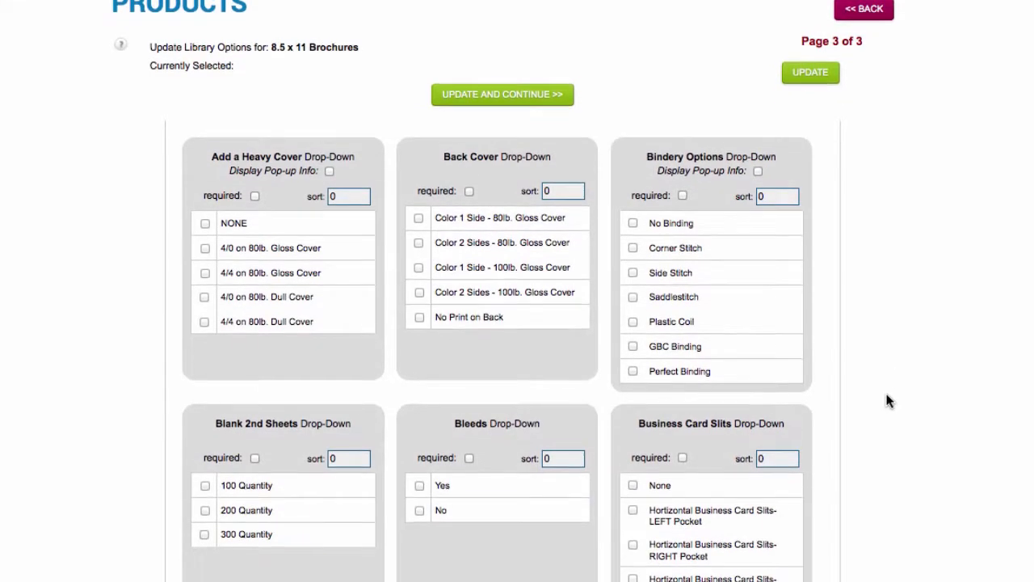
scroll(887, 401, "down", 5)
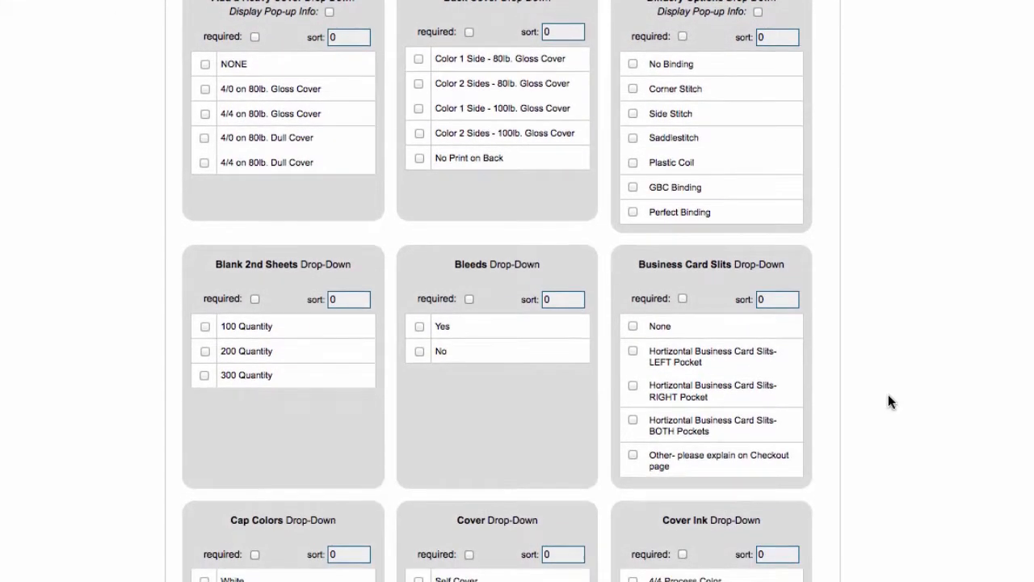
scroll(888, 401, "down", 11)
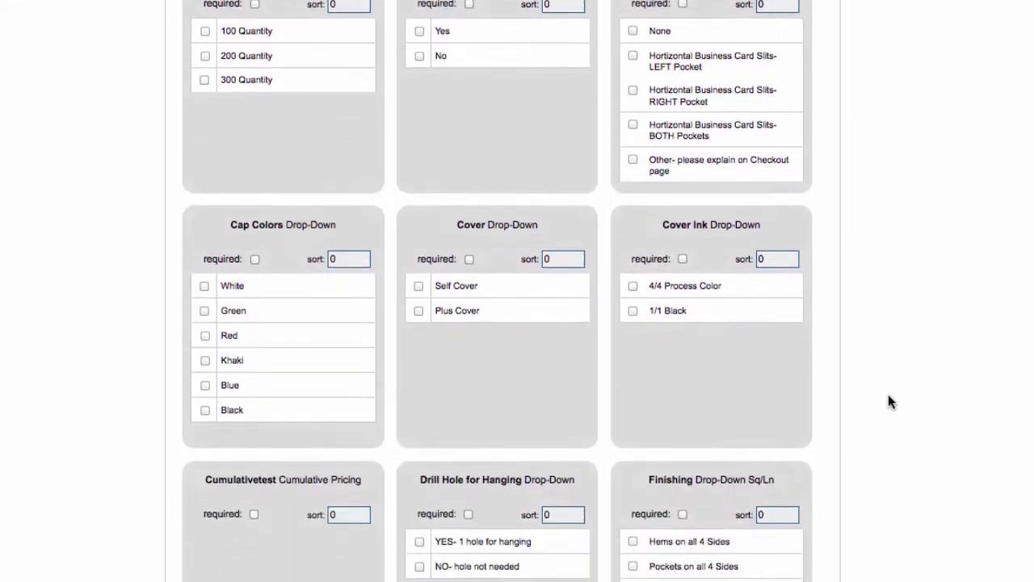
scroll(888, 396, "down", 10)
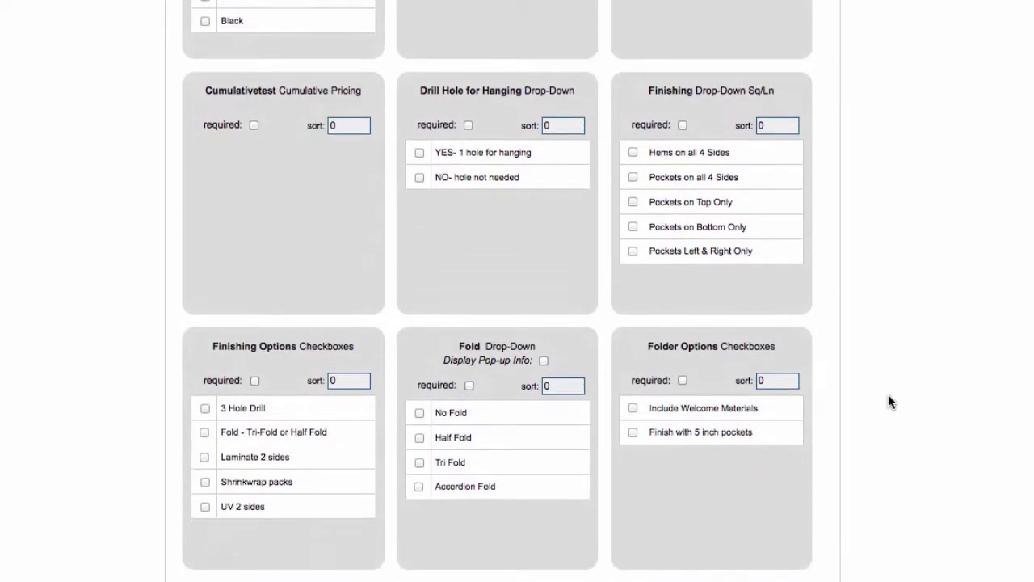
scroll(887, 400, "down", 7)
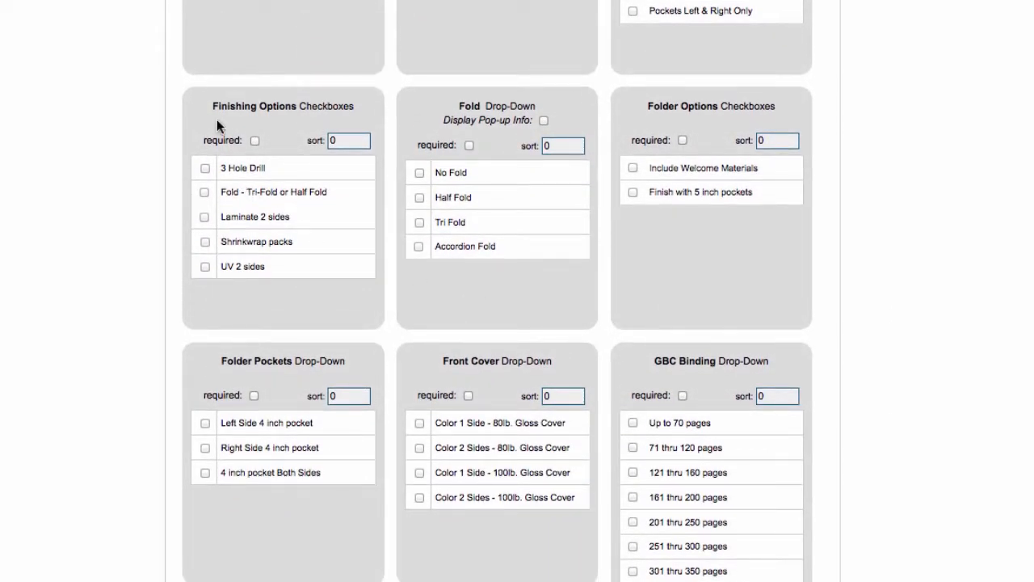
left_click(204, 168)
left_click(204, 192)
left_click(204, 216)
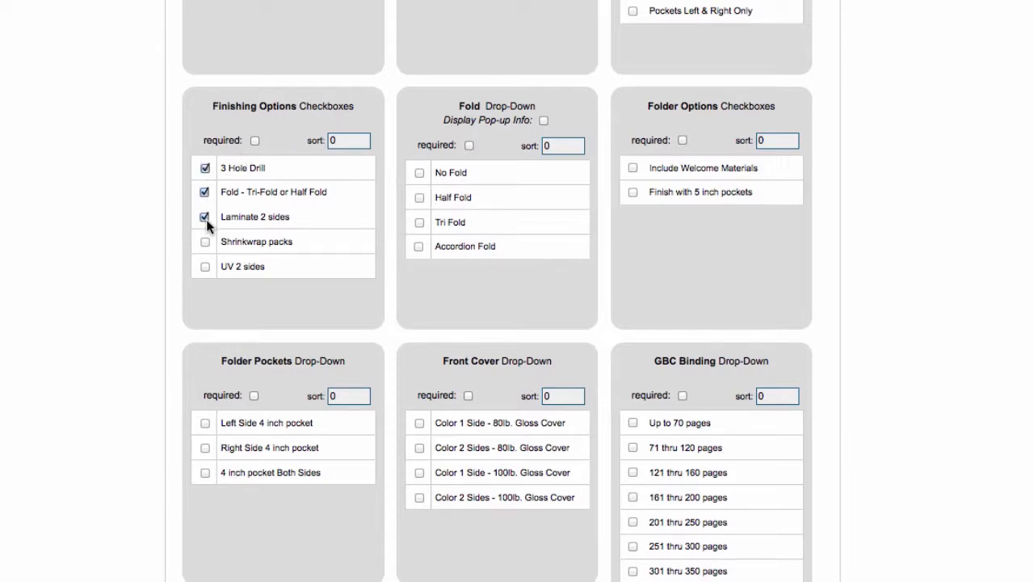
left_click(206, 269)
Review the remaining library options, quantity fields and text fields, then save the library selections and return to the product list.
scroll(888, 393, "down", 15)
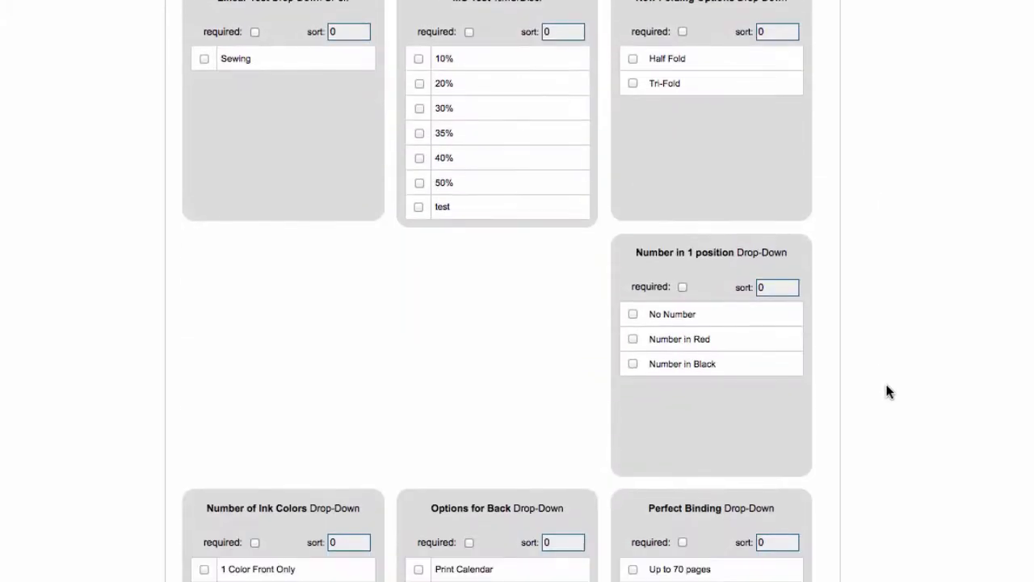
scroll(889, 392, "down", 15)
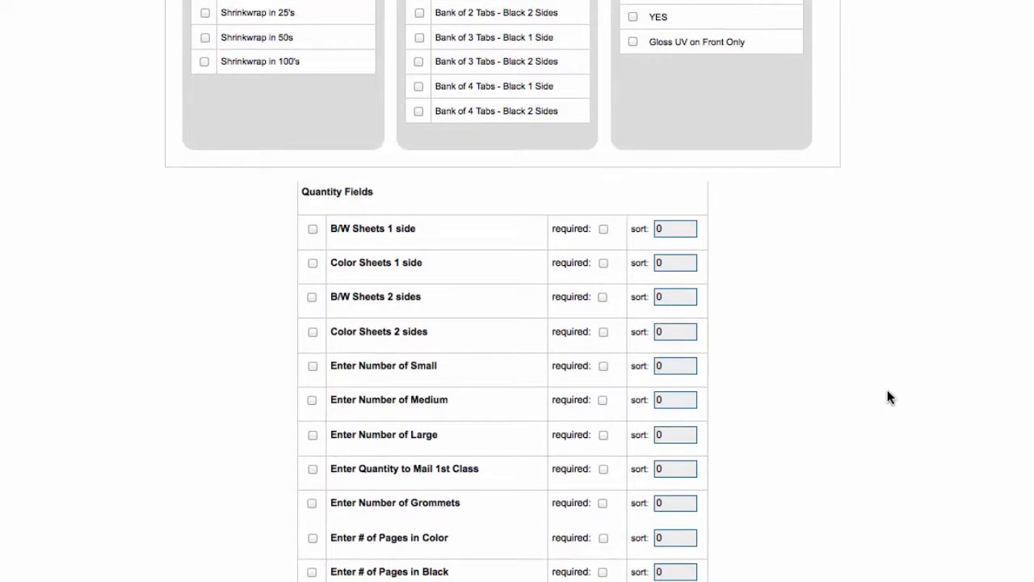
scroll(860, 360, "down", 1)
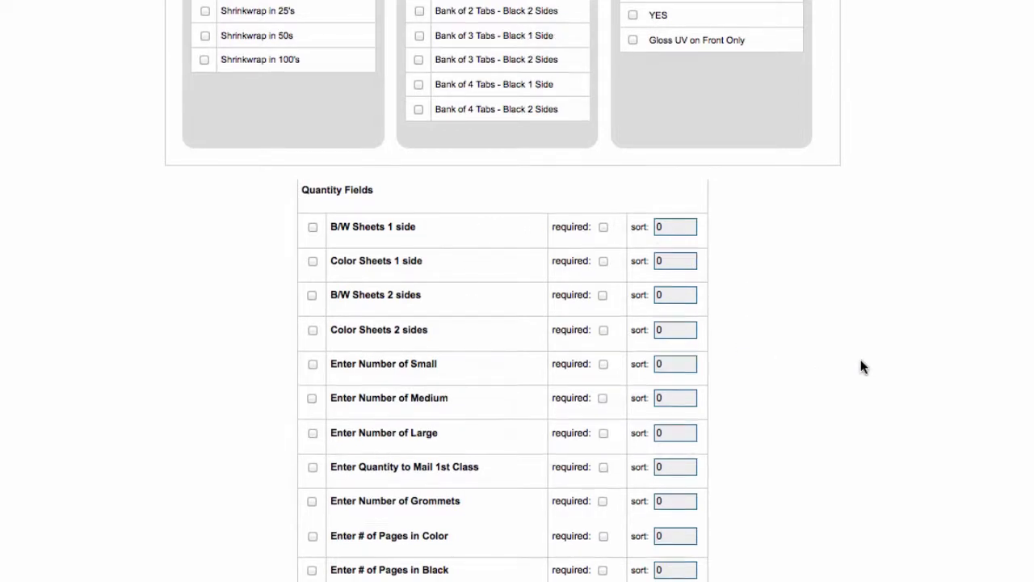
scroll(861, 364, "down", 5)
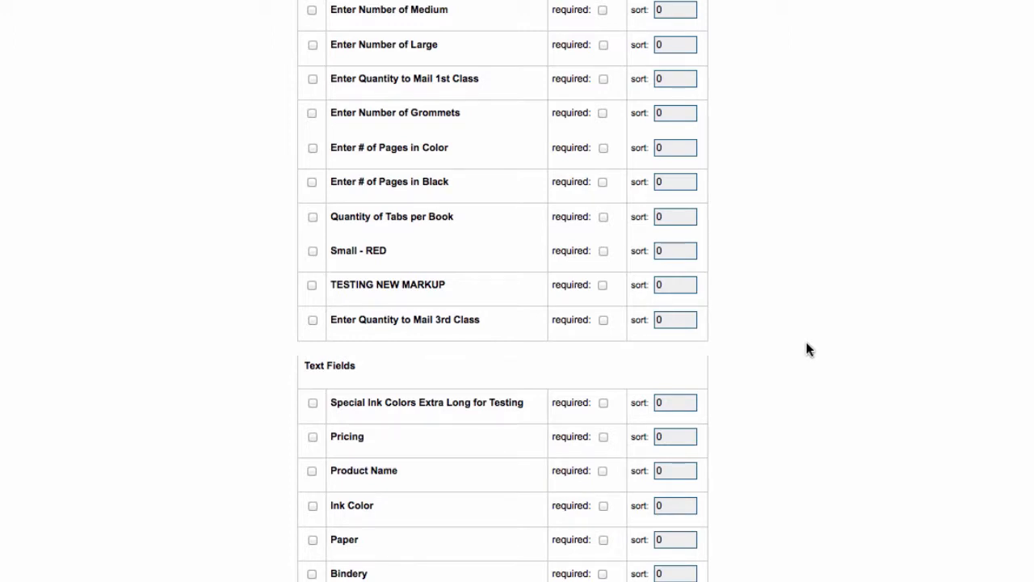
scroll(807, 349, "down", 3)
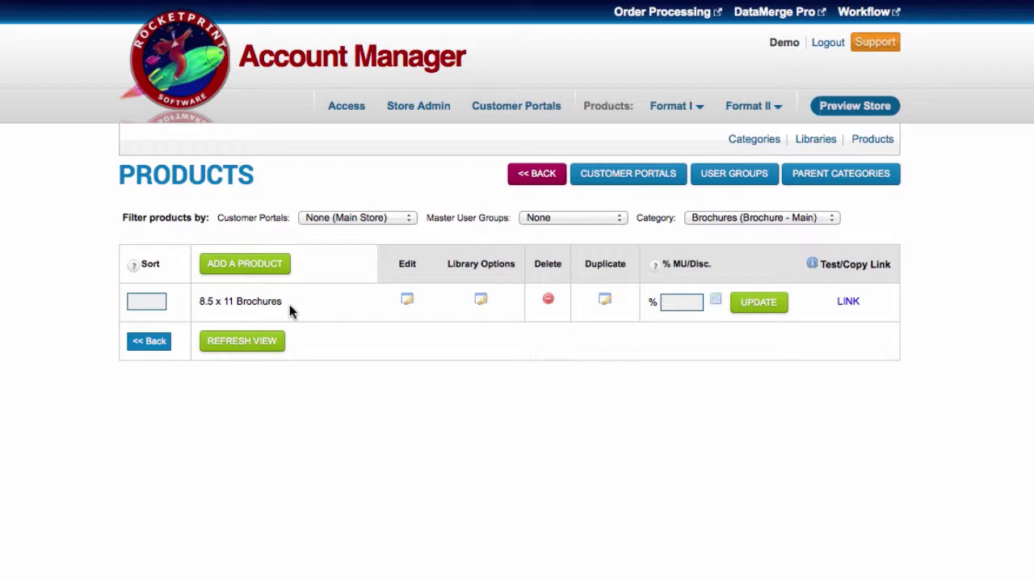
Open the 8.5 x 11 Brochures product for editing, look through its first settings page, and return to the product list.
left_click(406, 301)
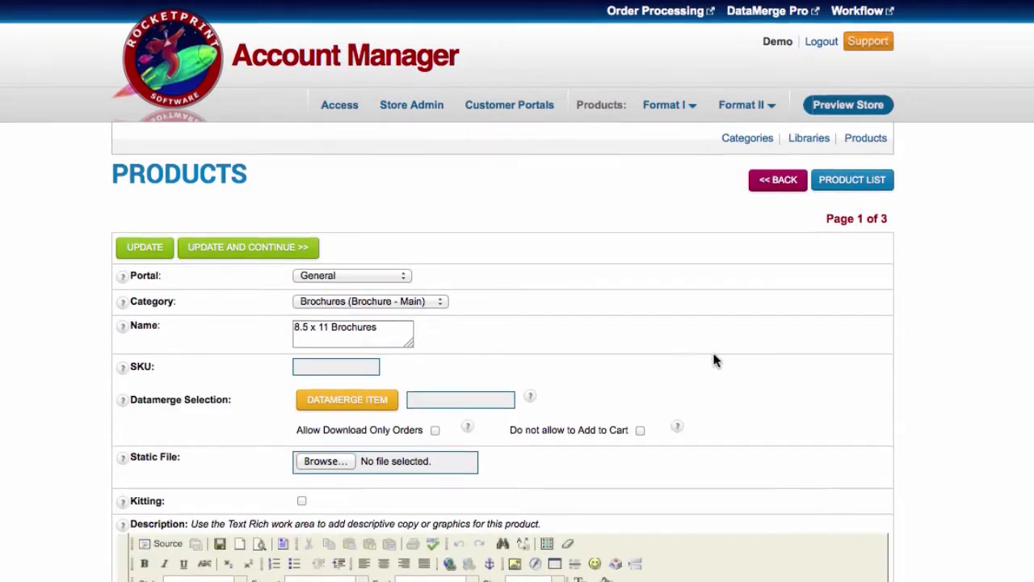
scroll(800, 391, "down", 20)
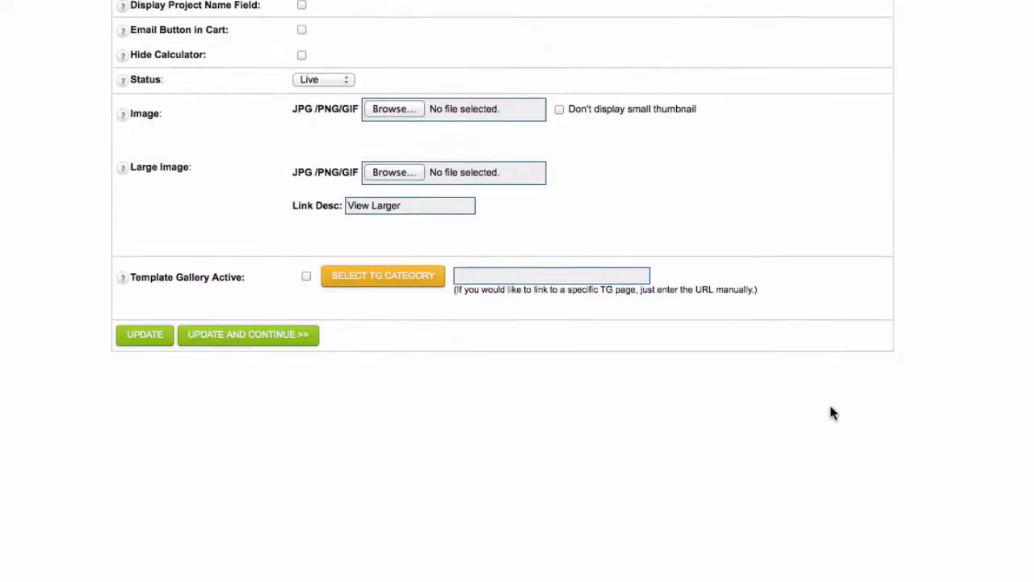
scroll(832, 413, "down", 1)
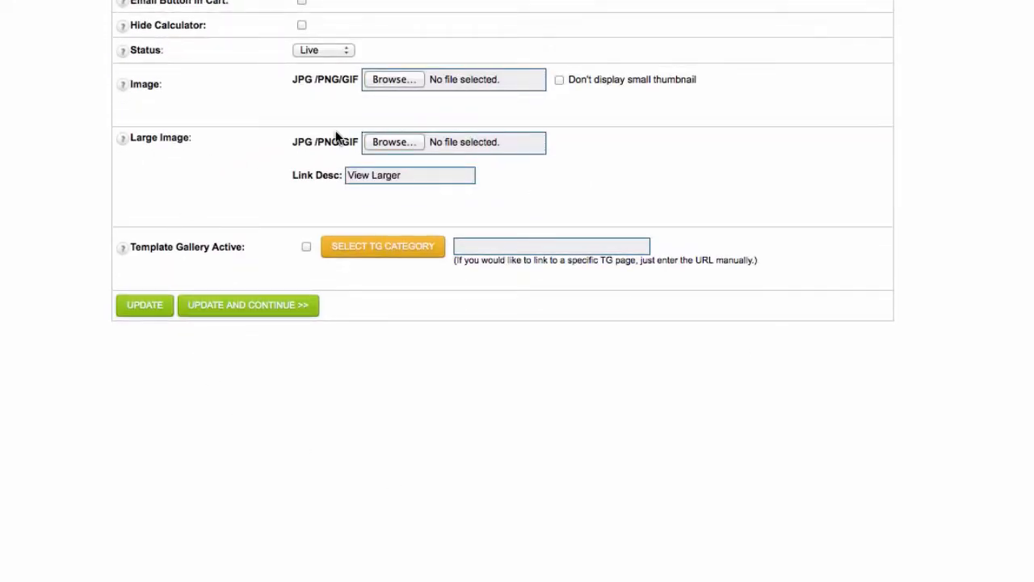
scroll(759, 424, "up", 20)
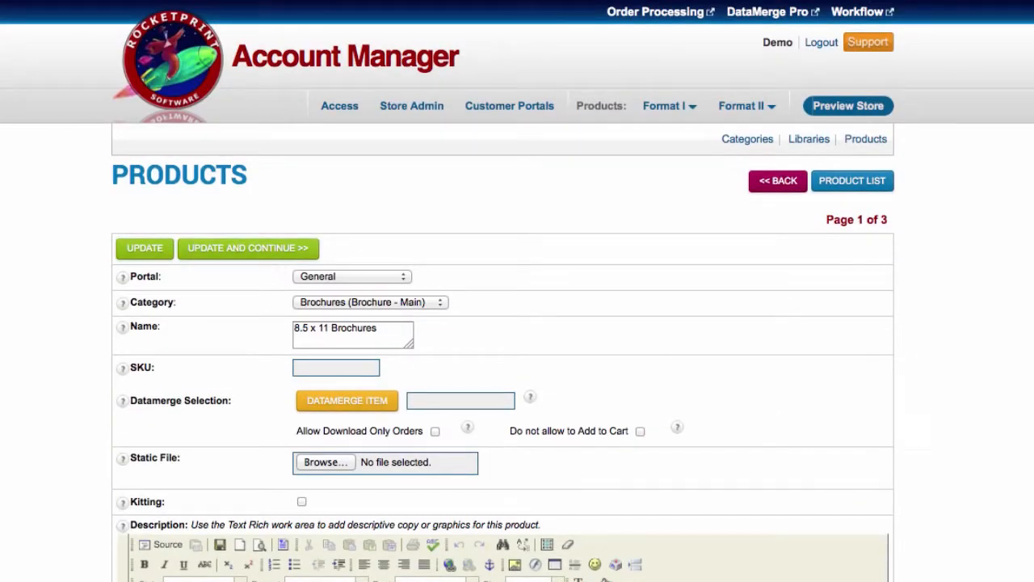
key("super+Left")
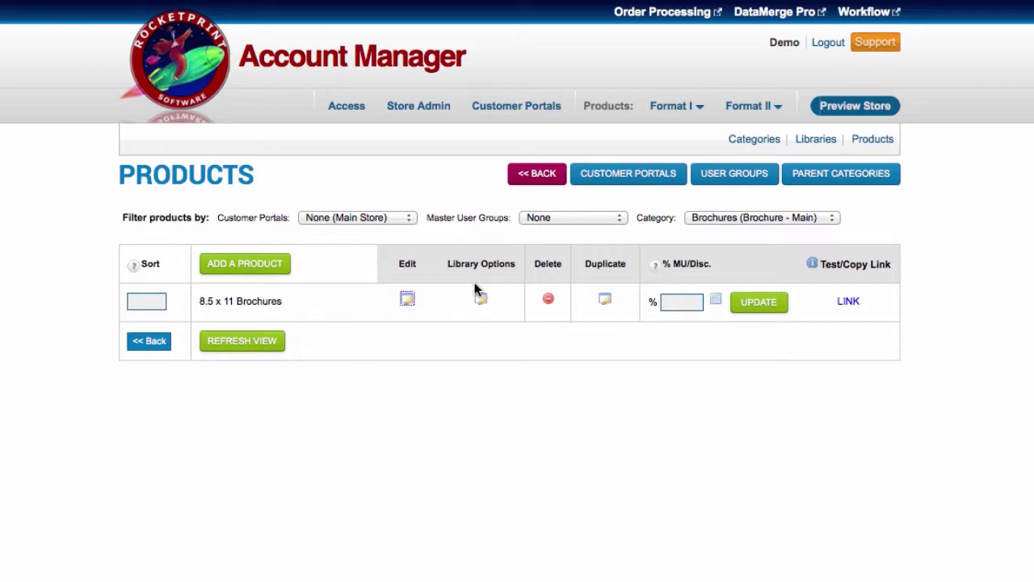
Open the library options of 8.5 x 11 Brochures and check which libraries are currently selected.
left_click(482, 302)
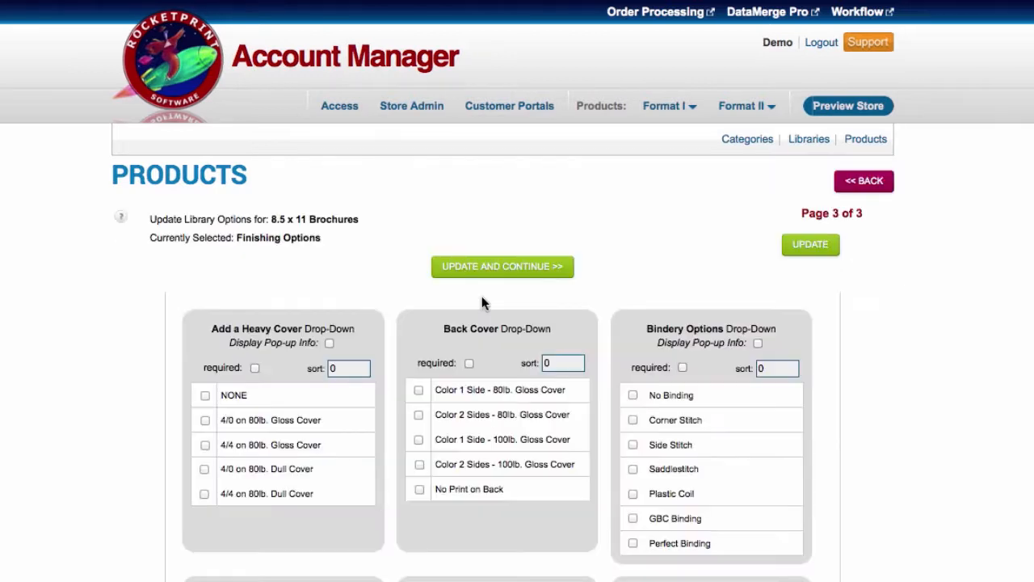
scroll(881, 428, "down", 5)
scroll(885, 432, "up", 4)
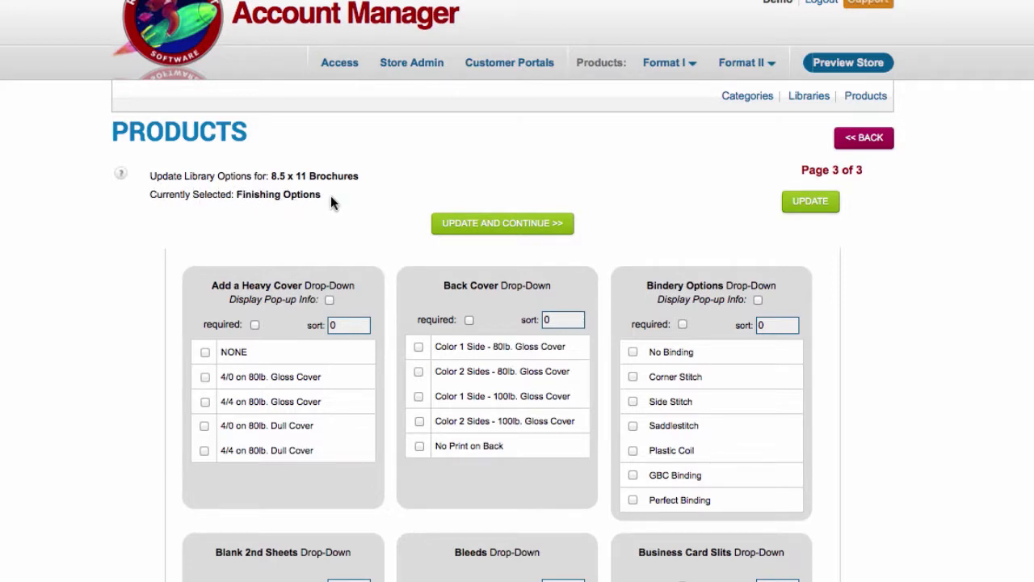
scroll(962, 361, "down", 1)
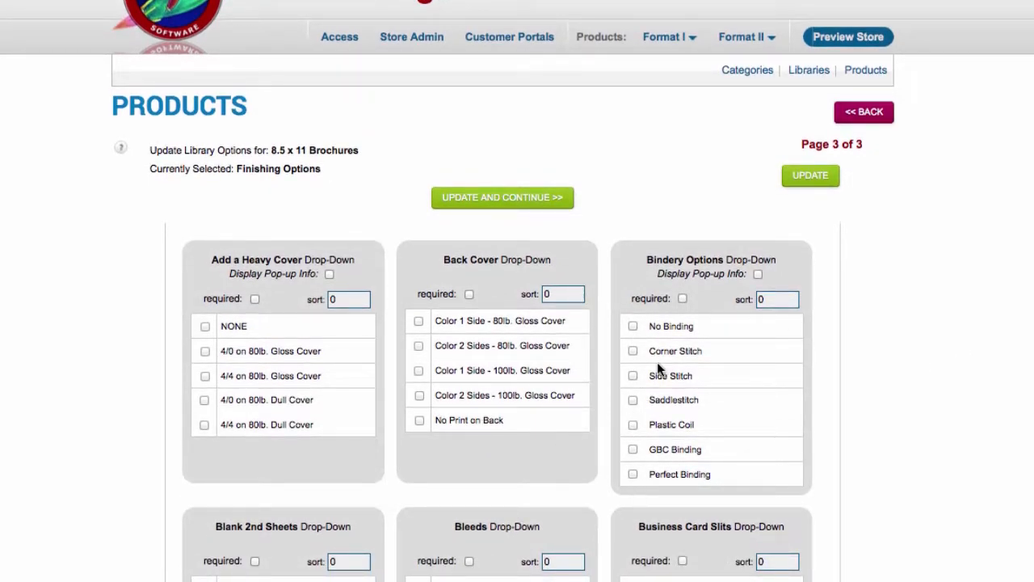
scroll(983, 409, "down", 5)
scroll(982, 409, "up", 4)
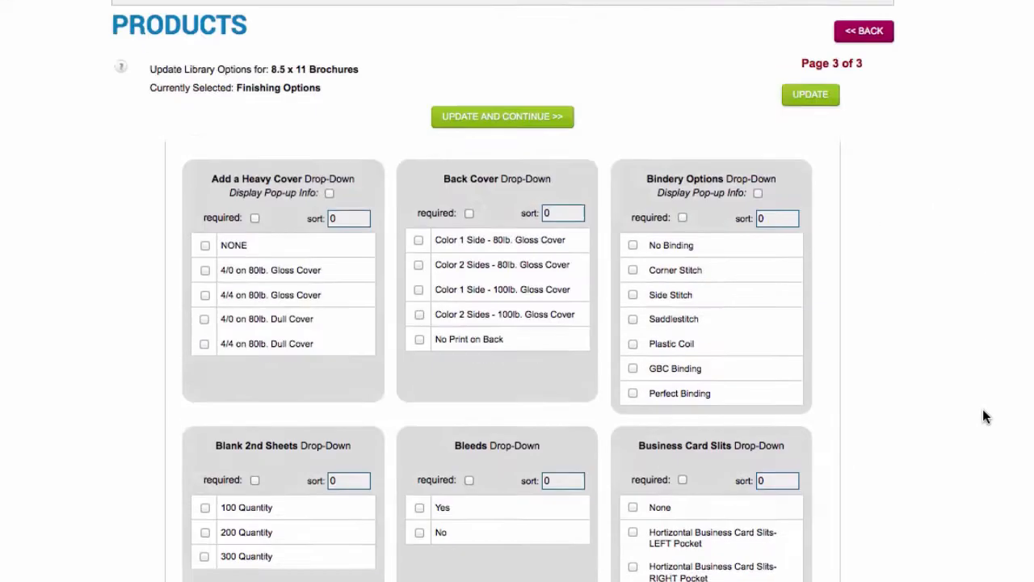
scroll(981, 406, "up", 3)
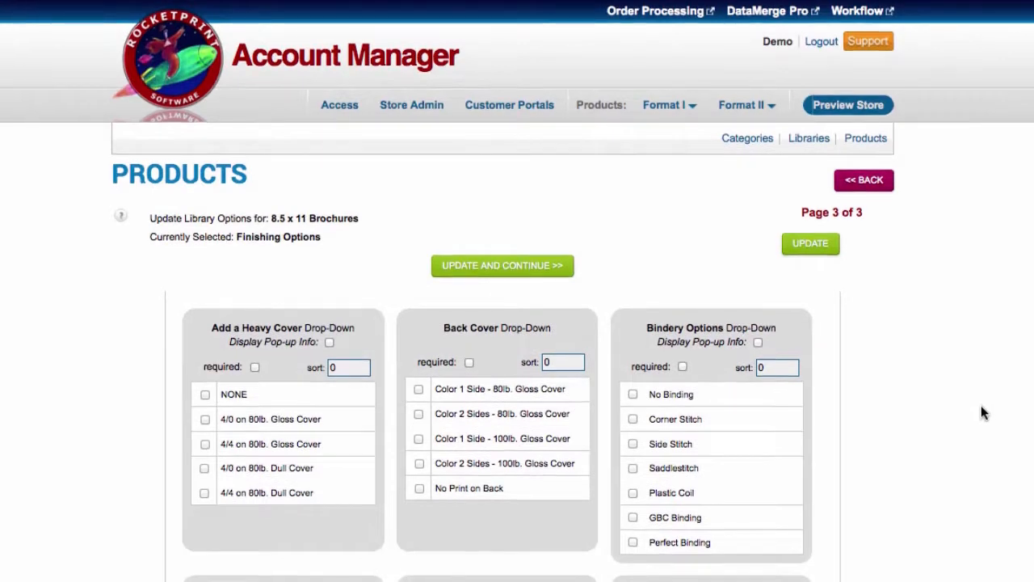
Return to the Format II category list and view the products of the Brochures category.
left_click(869, 147)
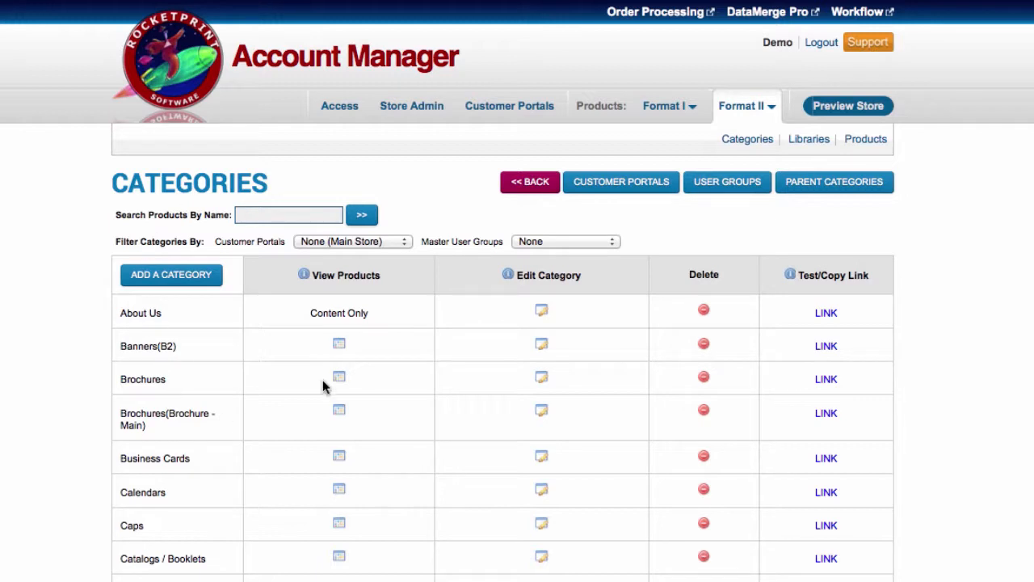
scroll(269, 292, "down", 2)
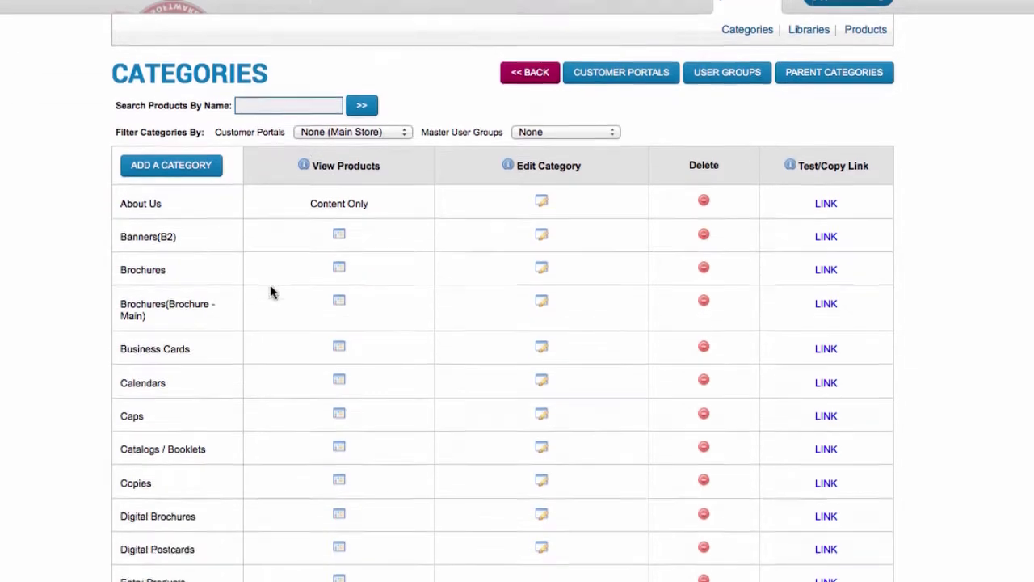
scroll(270, 293, "down", 2)
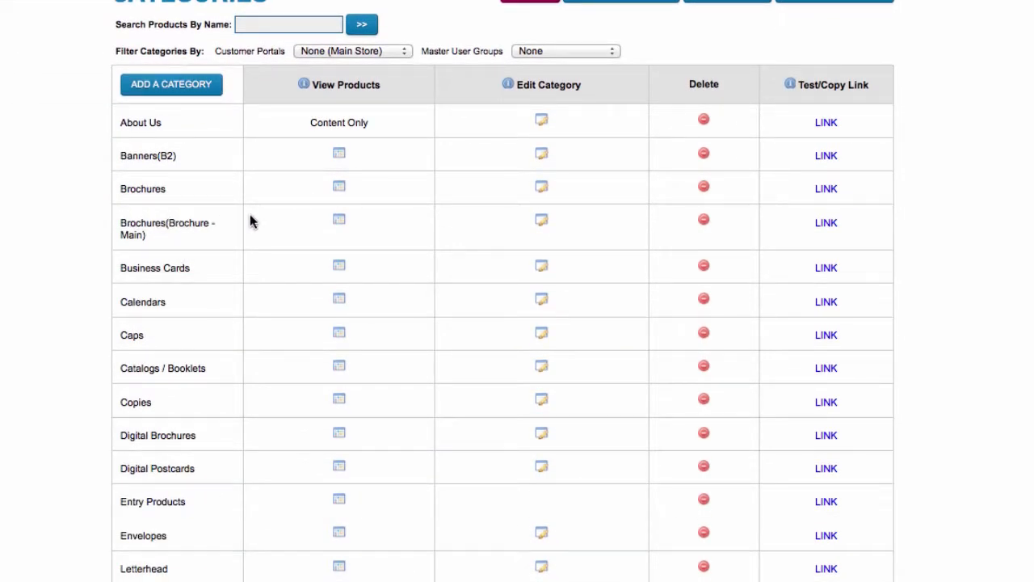
left_click(339, 221)
left_click(339, 187)
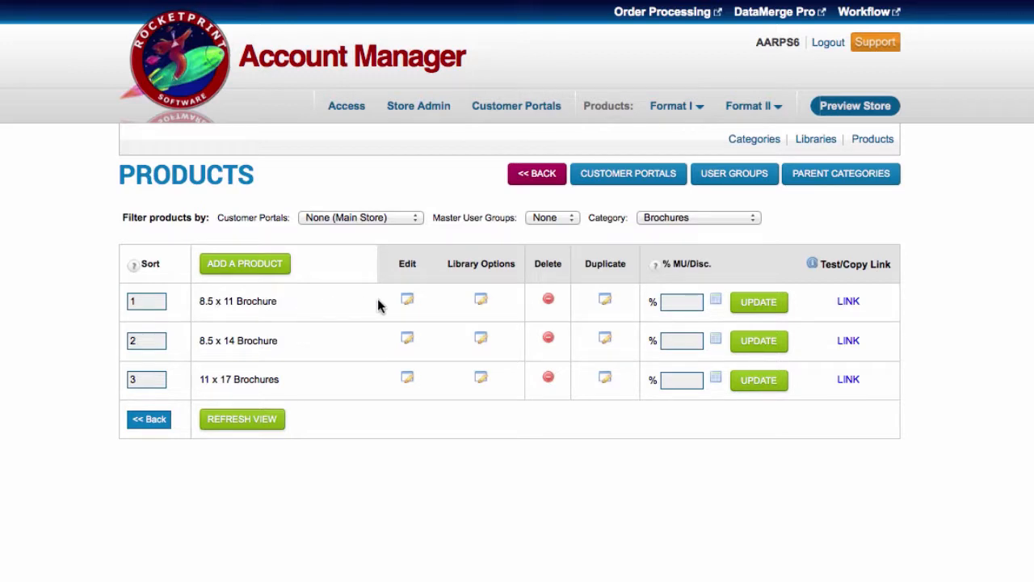
Open the 8.5 x 11 Brochure product for editing and continue to its fixed quantity pricing.
left_click(408, 300)
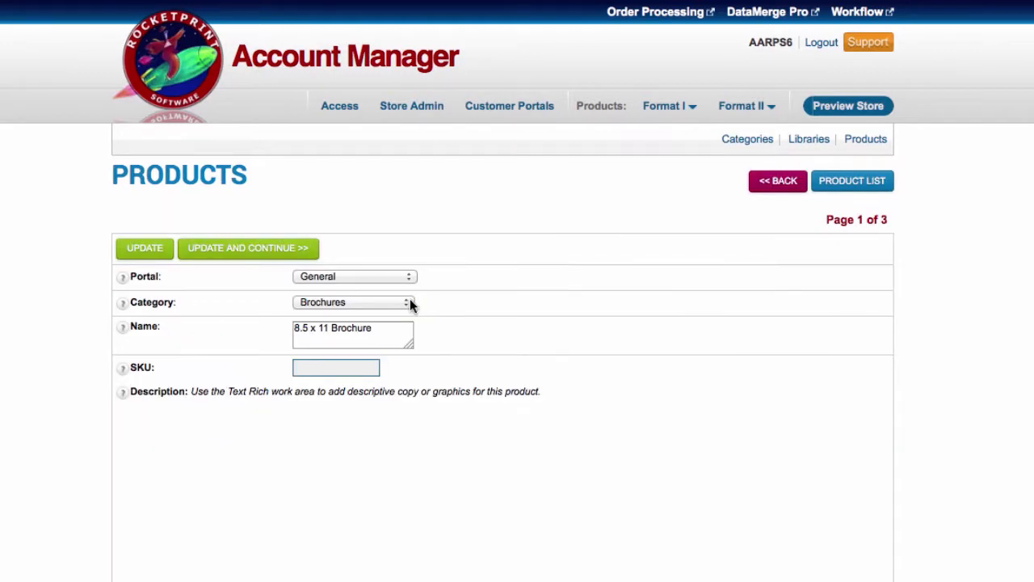
left_click(238, 252)
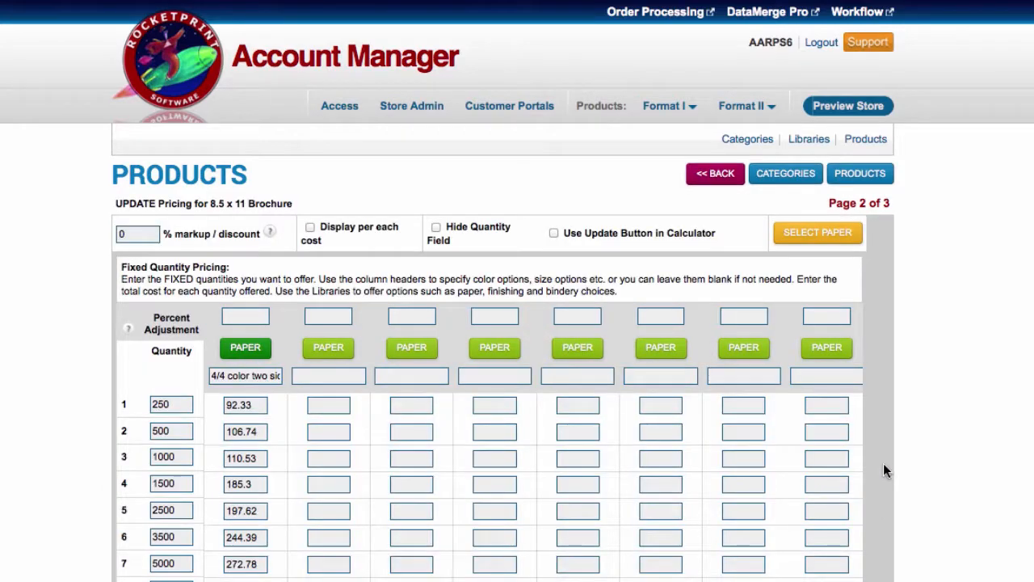
scroll(889, 475, "down", 5)
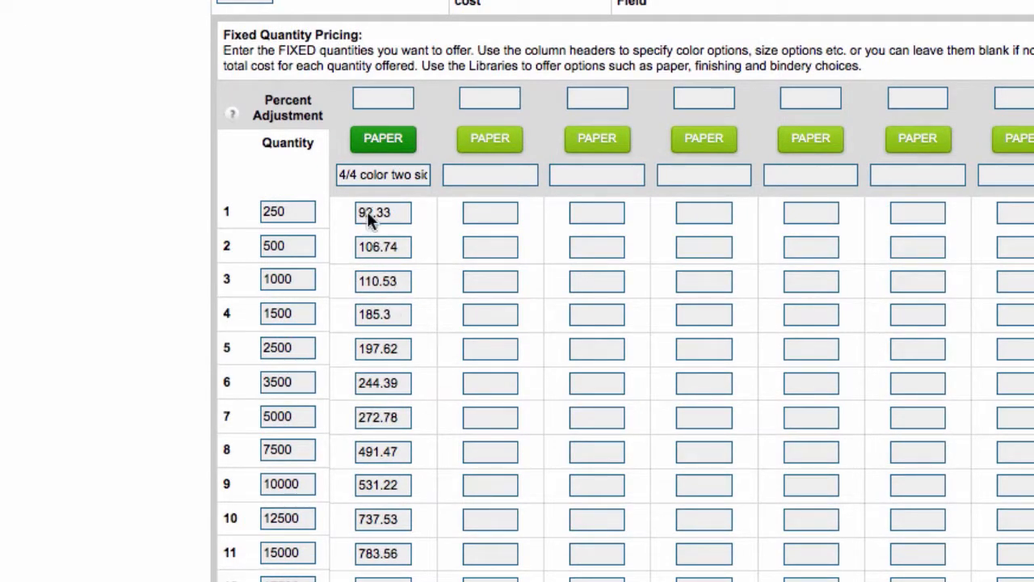
Set the price for quantity 250 in the two-sided 4/4 color column to 120.
left_click_drag(395, 212, 332, 208)
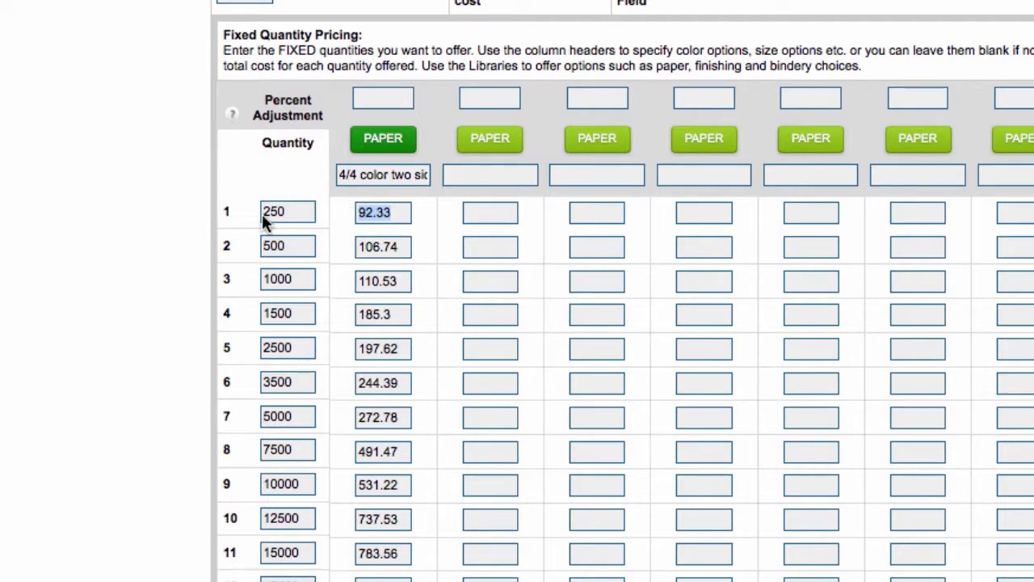
scroll(411, 251, "up", 1)
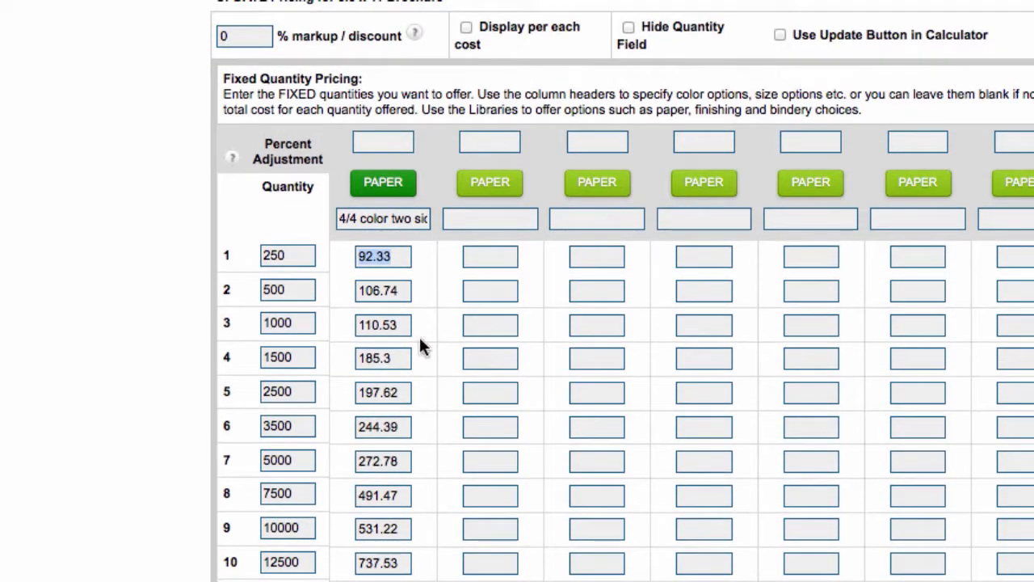
left_click(396, 256)
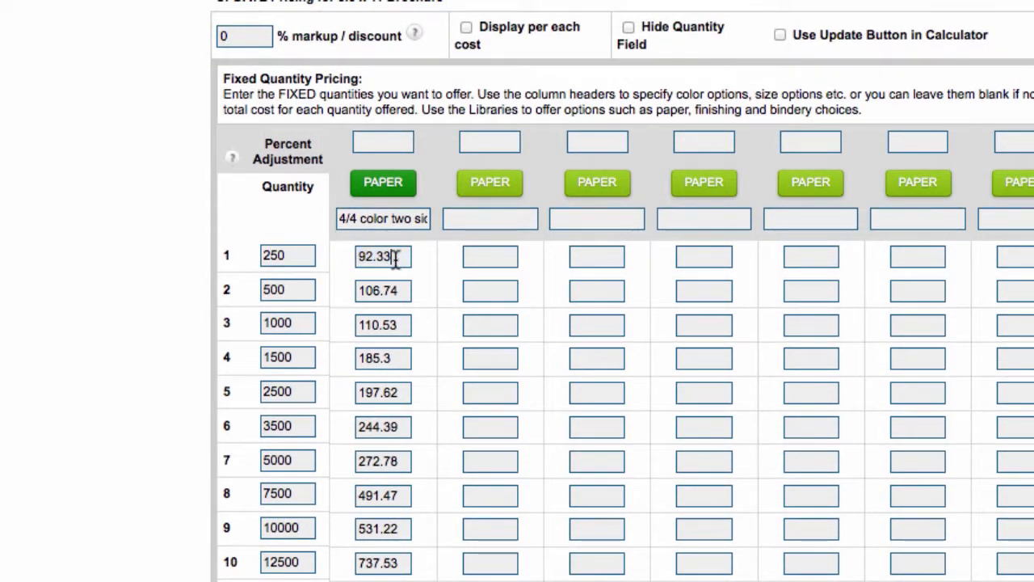
type("1")
key("BackSpace")
key("BackSpace")
key("BackSpace")
key("BackSpace")
key("BackSpace")
key("BackSpace")
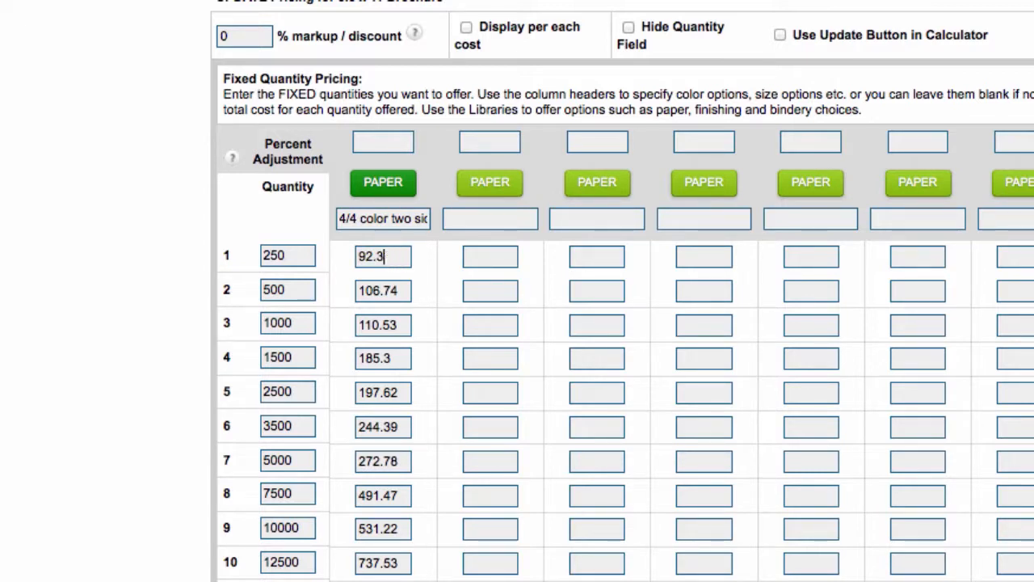
type("120.")
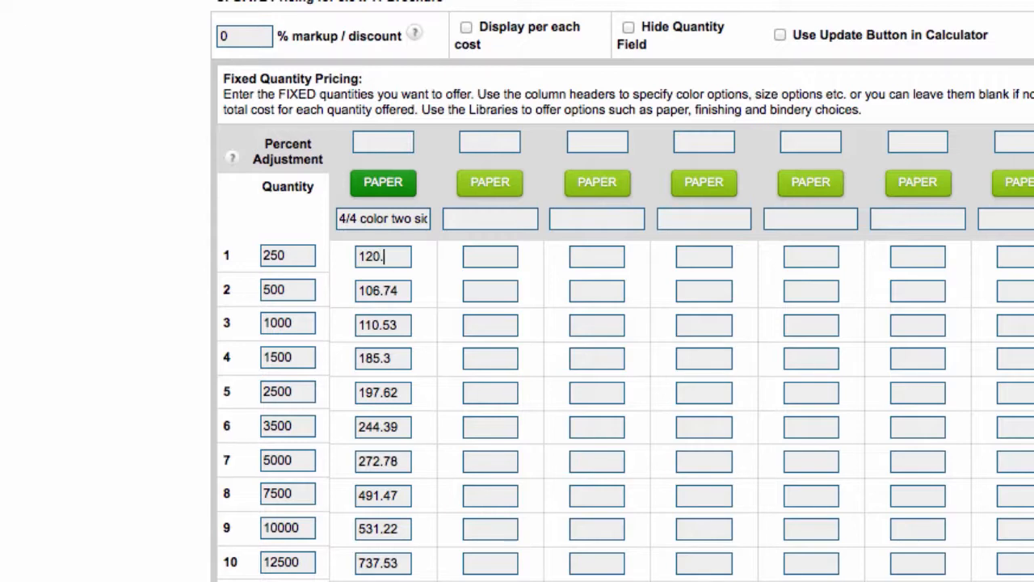
scroll(397, 255, "up", 1)
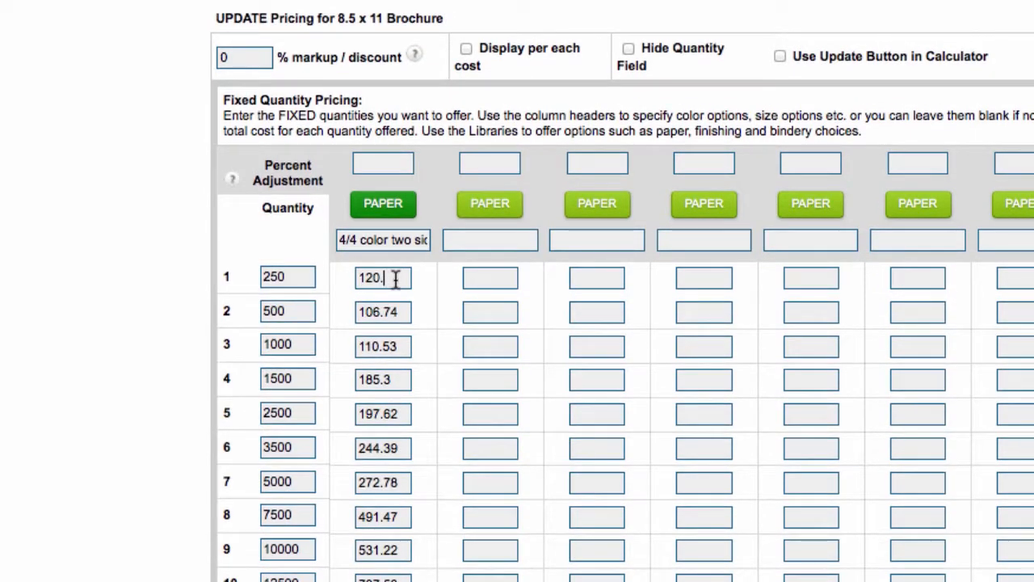
Apply a 25 percent adjustment to the 4/4 color two-sided price column and update the pricing.
left_click_drag(395, 278, 331, 269)
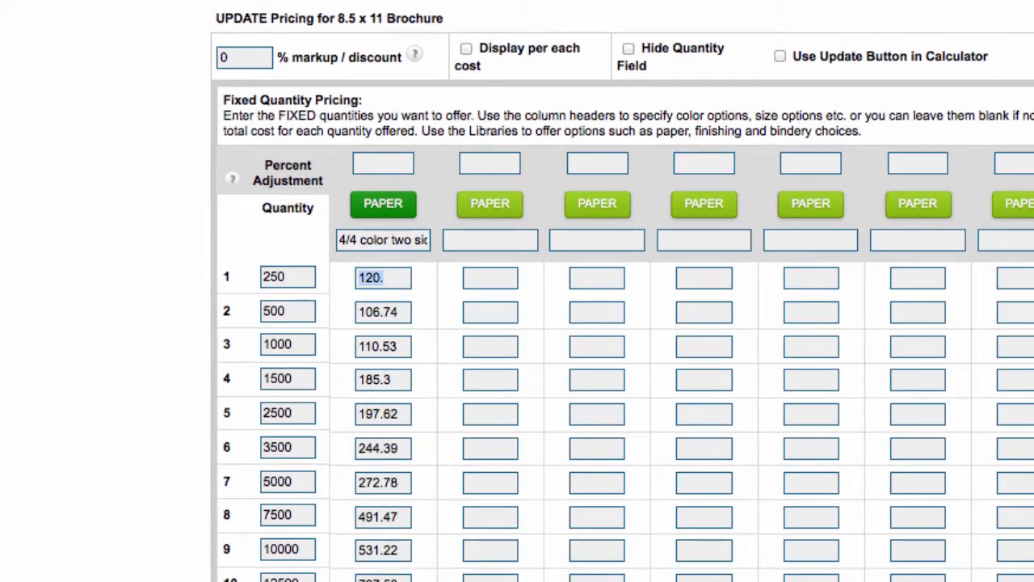
left_click(427, 277)
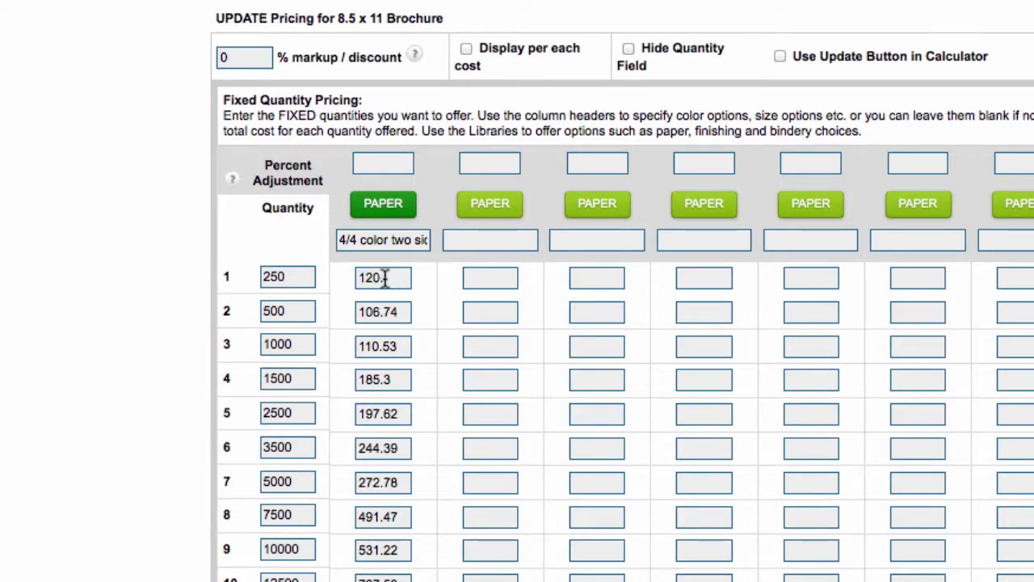
left_click_drag(404, 482, 317, 483)
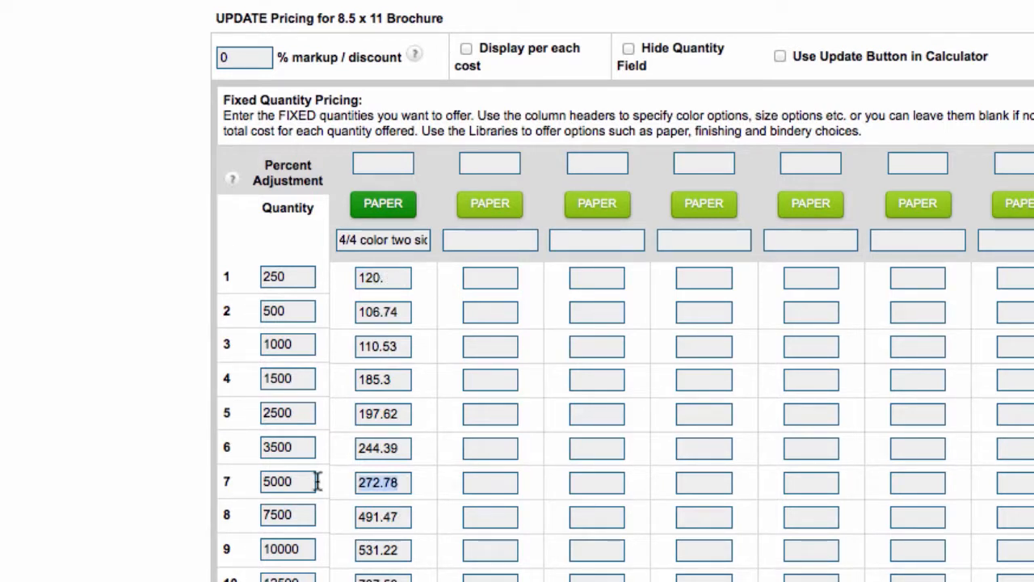
left_click(452, 468)
left_click(370, 161)
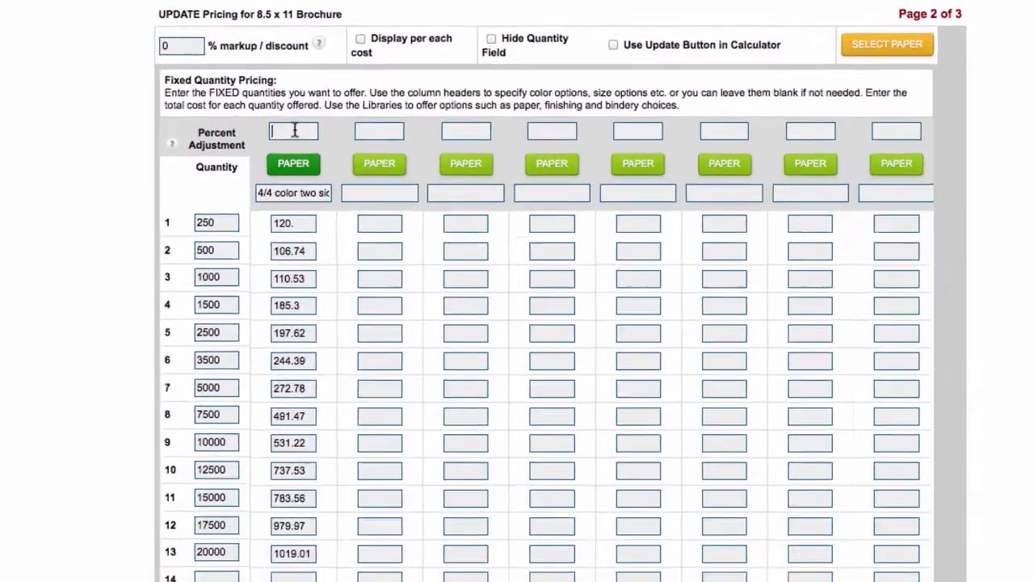
type("2")
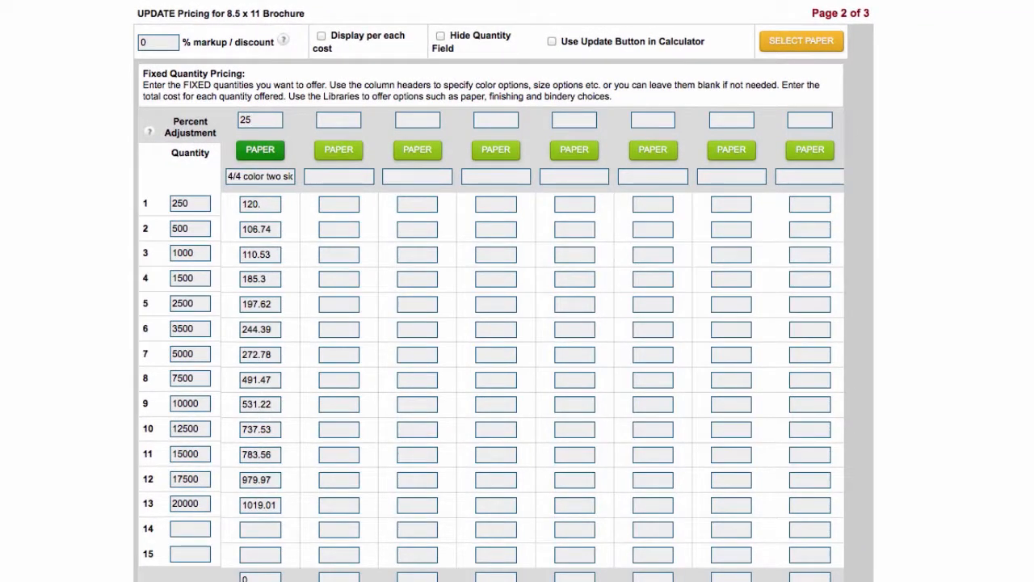
type("5")
scroll(313, 457, "down", 2)
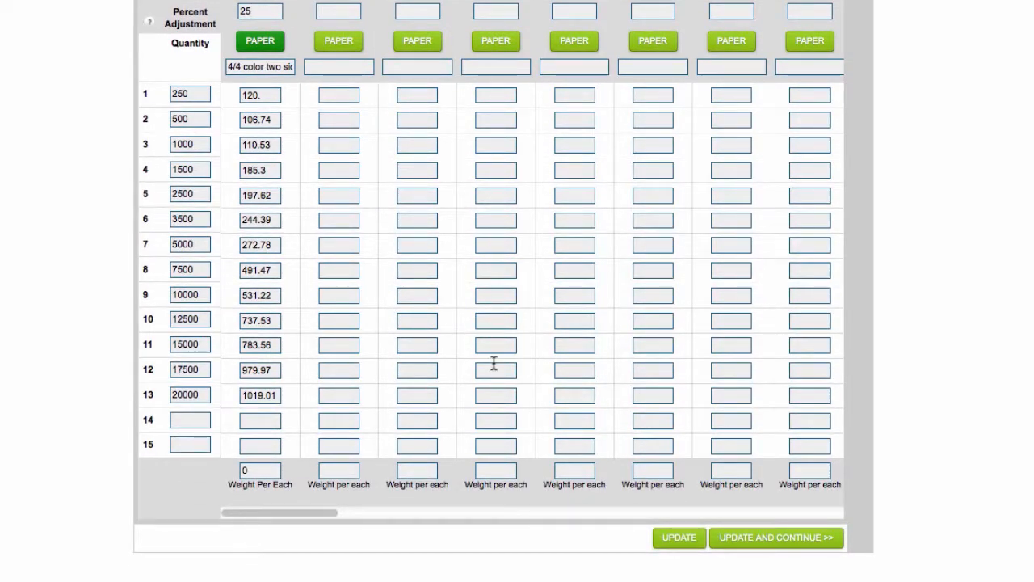
scroll(501, 388, "down", 4)
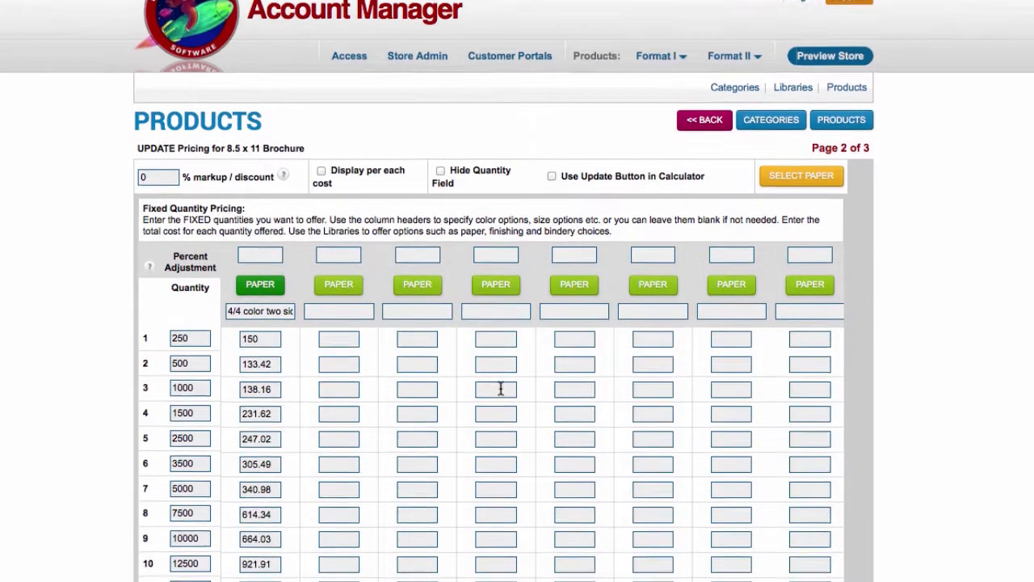
Review the adjusted prices for every quantity, then save the pricing and continue to the library options.
scroll(502, 391, "down", 1)
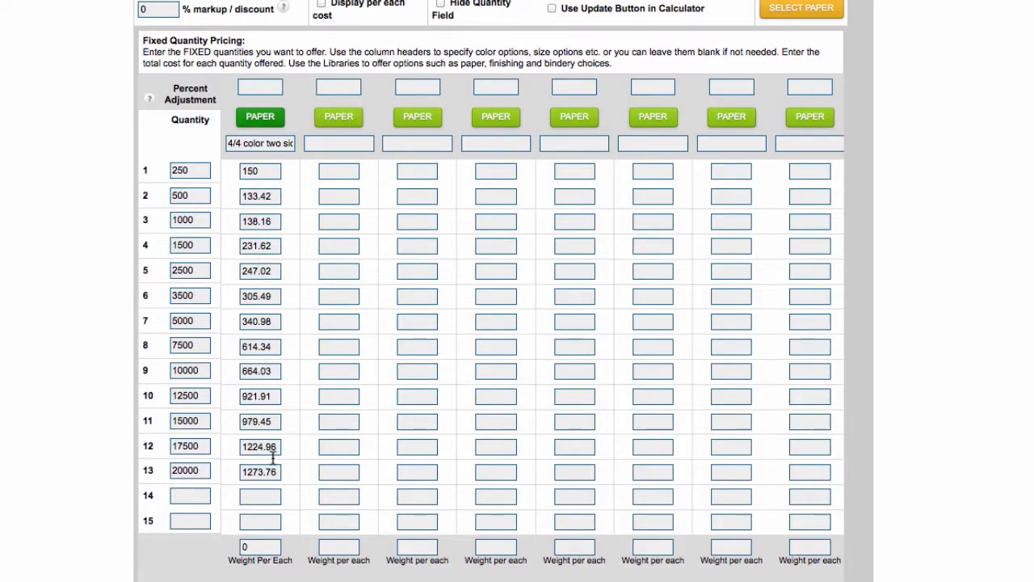
scroll(327, 424, "up", 1)
scroll(326, 425, "up", 3)
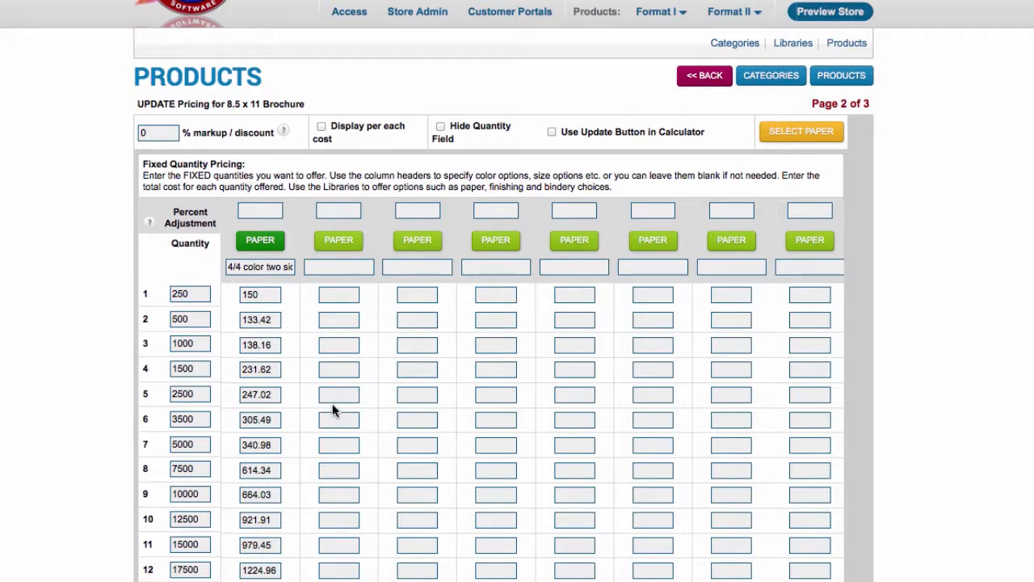
scroll(312, 350, "down", 2)
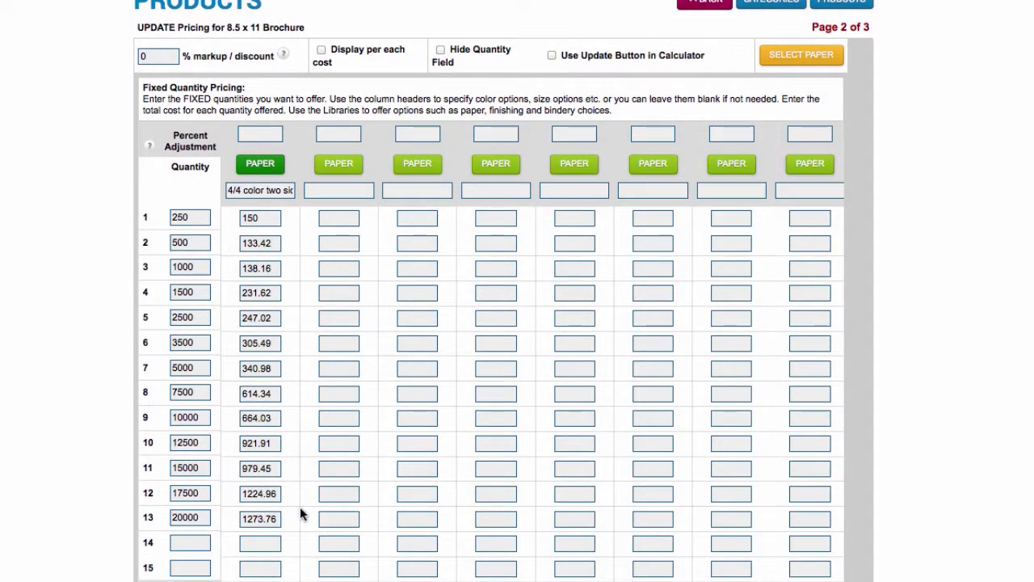
scroll(330, 509, "down", 3)
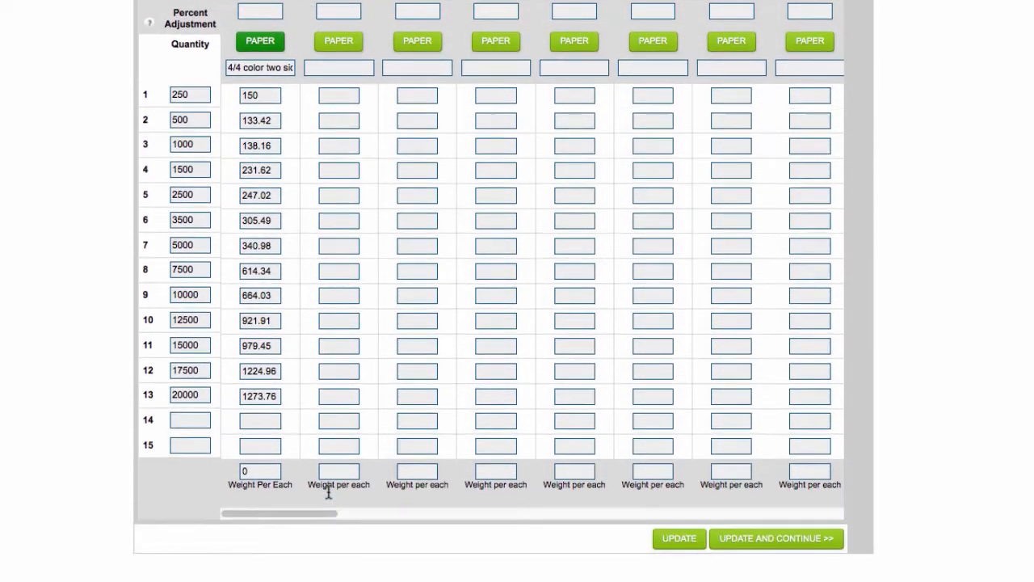
left_click(735, 550)
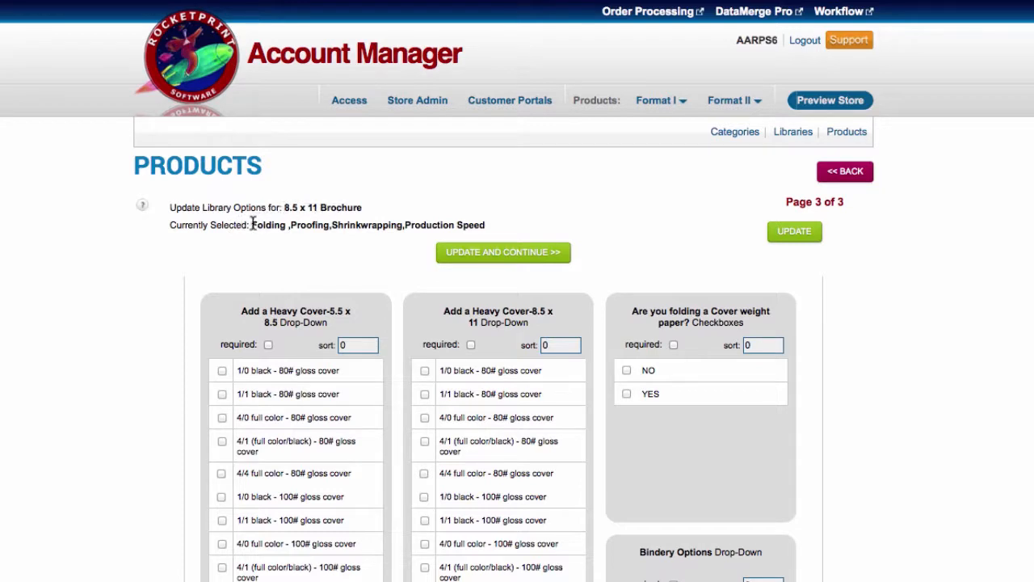
Examine which libraries and options are currently selected for the 8.5 x 11 Brochure.
left_click_drag(252, 224, 392, 225)
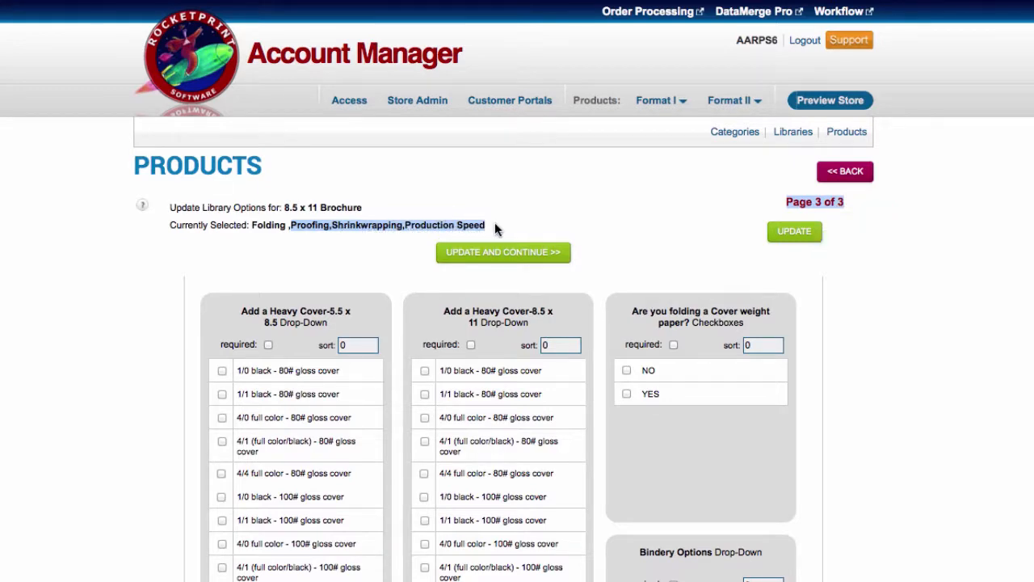
scroll(767, 303, "down", 2)
scroll(768, 311, "down", 2)
scroll(768, 318, "up", 5)
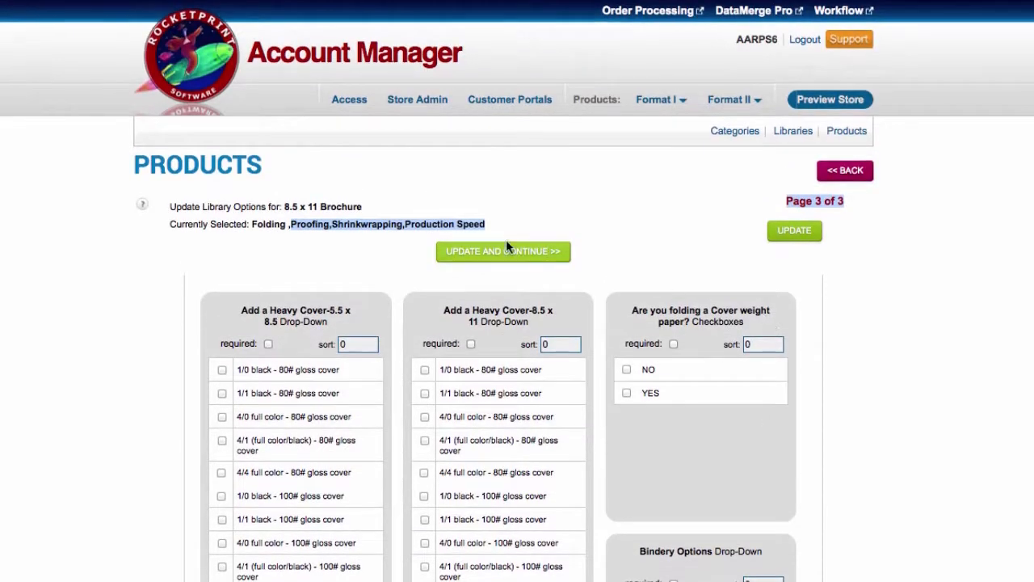
left_click(507, 214)
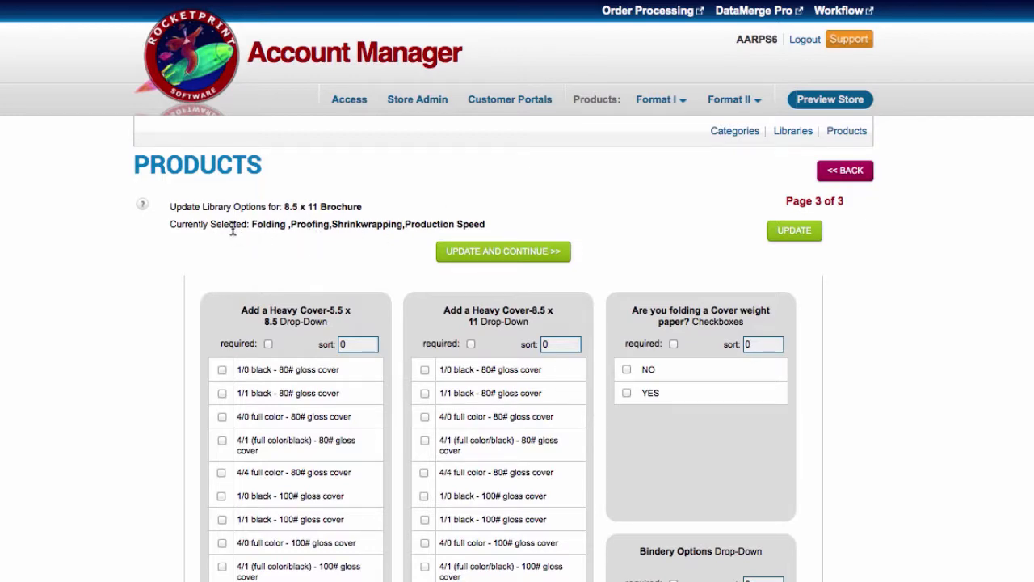
scroll(846, 454, "down", 5)
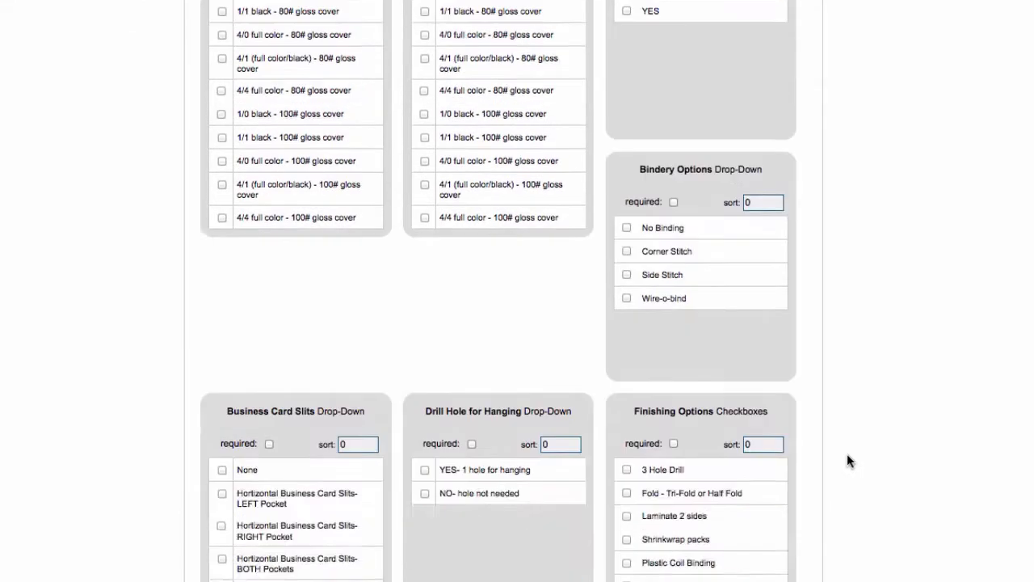
scroll(847, 454, "down", 9)
scroll(846, 453, "up", 3)
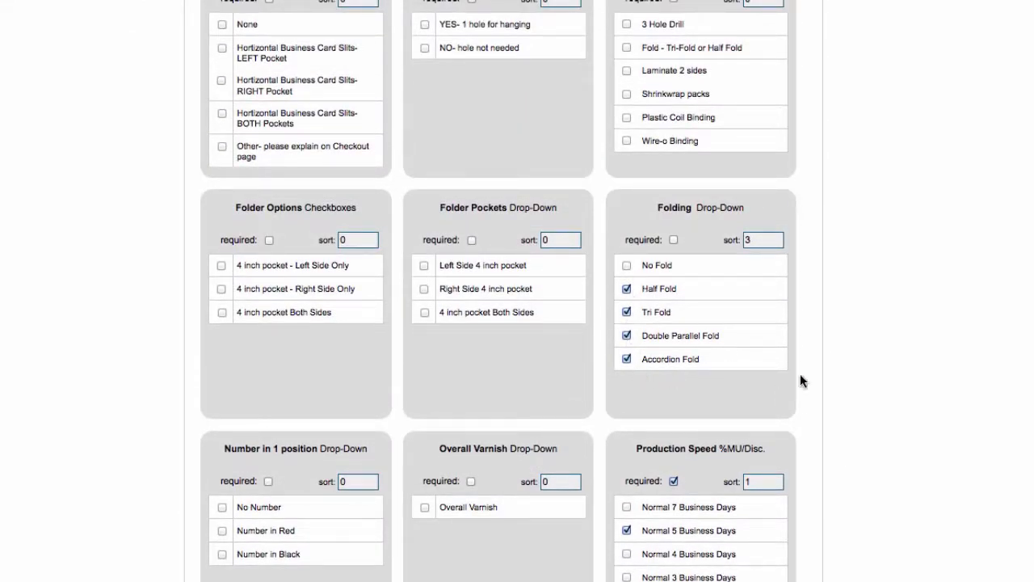
scroll(891, 425, "up", 10)
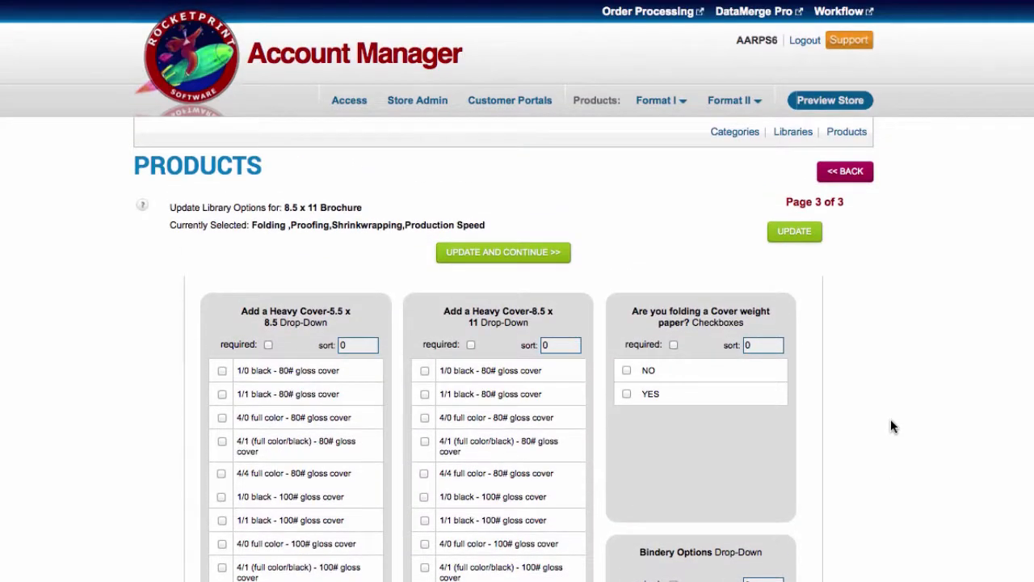
Go to the Format II libraries and open the content of the Production Speed library.
left_click(792, 132)
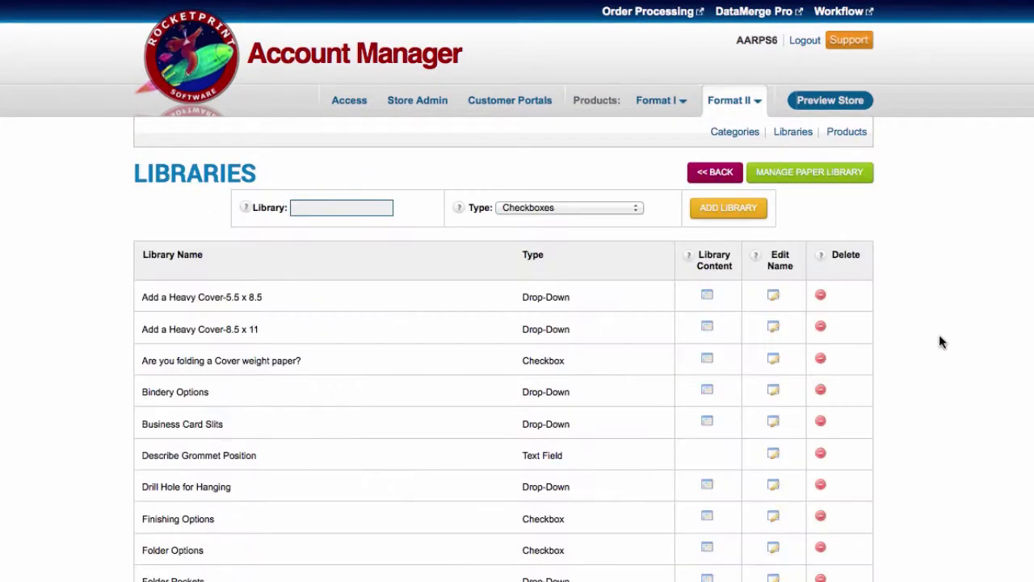
scroll(945, 376, "down", 3)
scroll(946, 376, "down", 7)
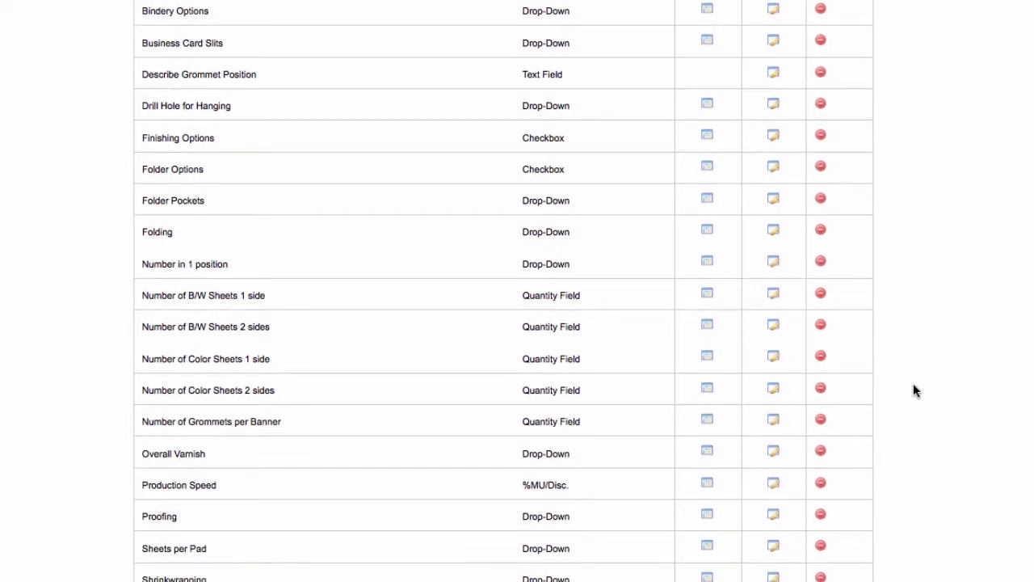
scroll(914, 391, "down", 3)
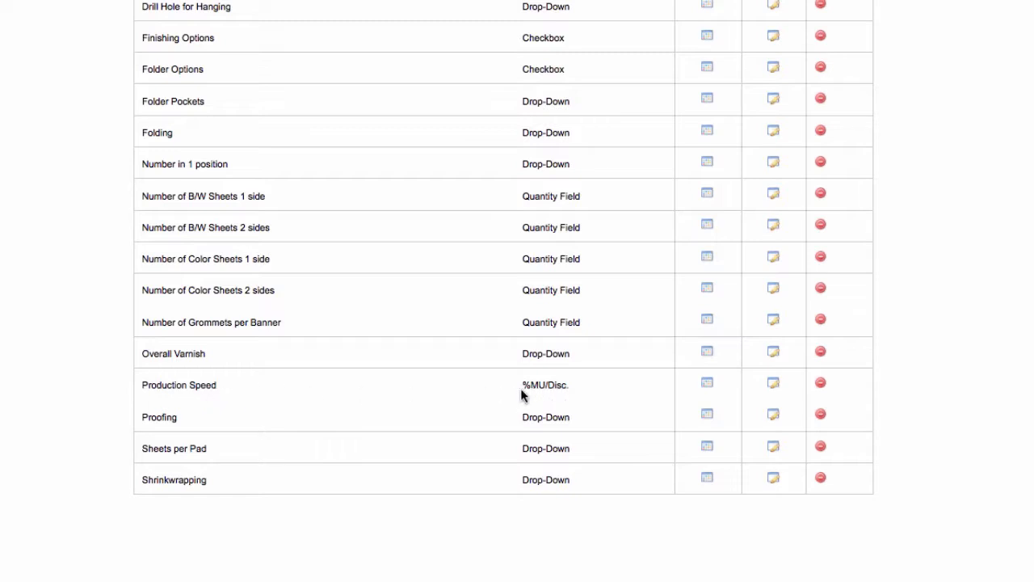
left_click(708, 386)
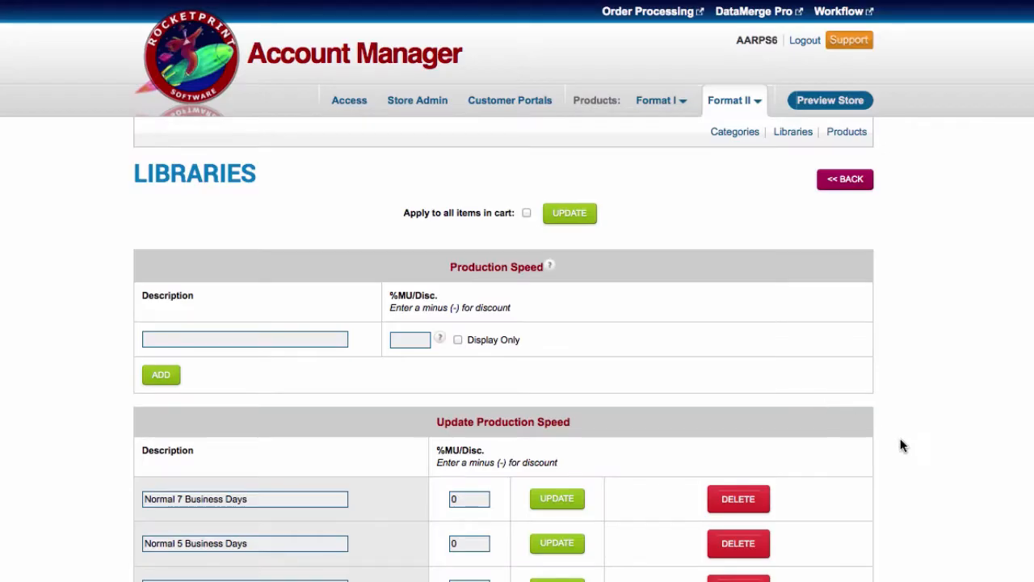
Examine the markup percentages of the normal and rush options in the Production Speed library.
scroll(903, 446, "down", 5)
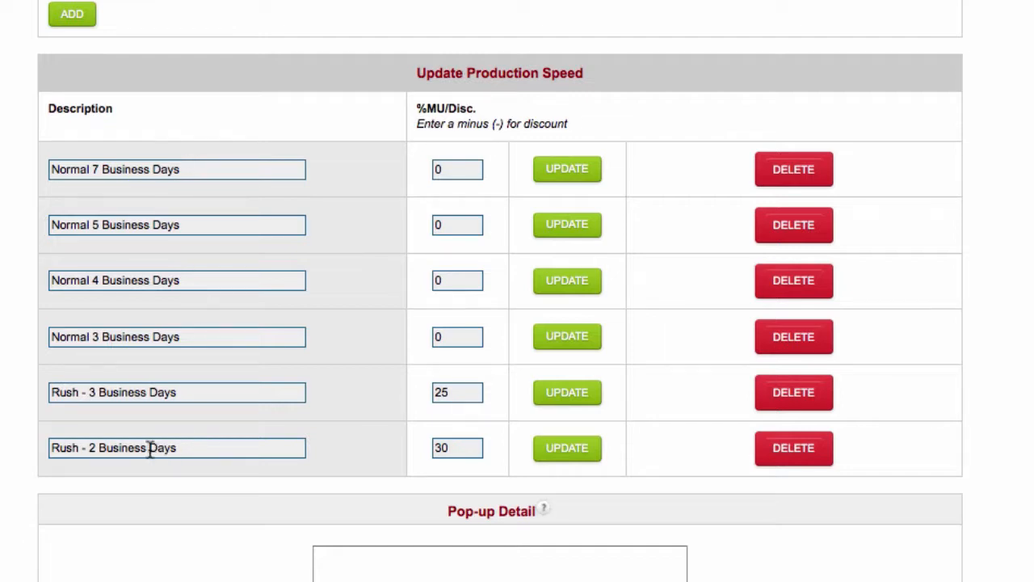
left_click_drag(455, 448, 404, 440)
left_click_drag(457, 390, 424, 384)
left_click_drag(466, 337, 425, 335)
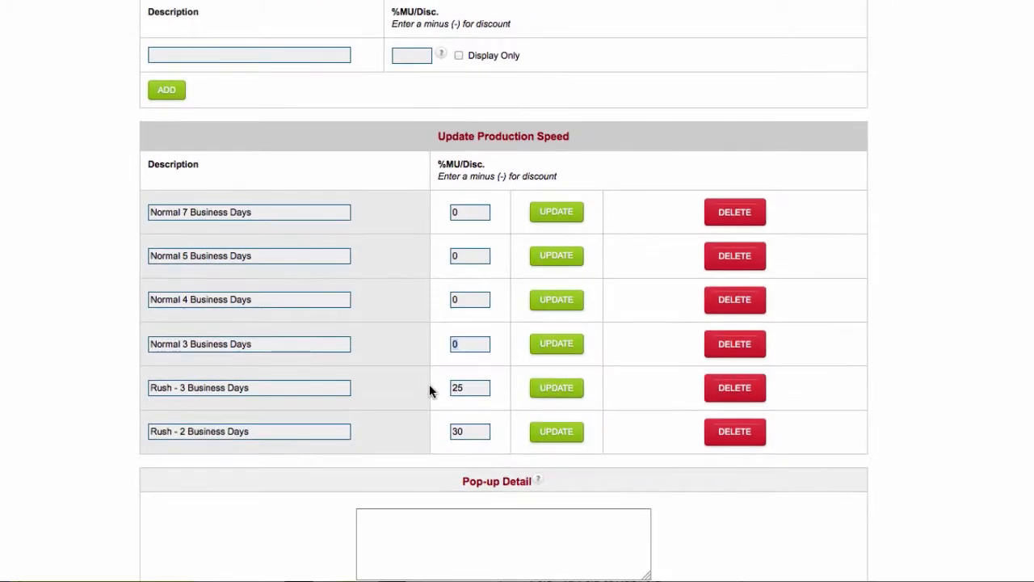
scroll(415, 376, "up", 1)
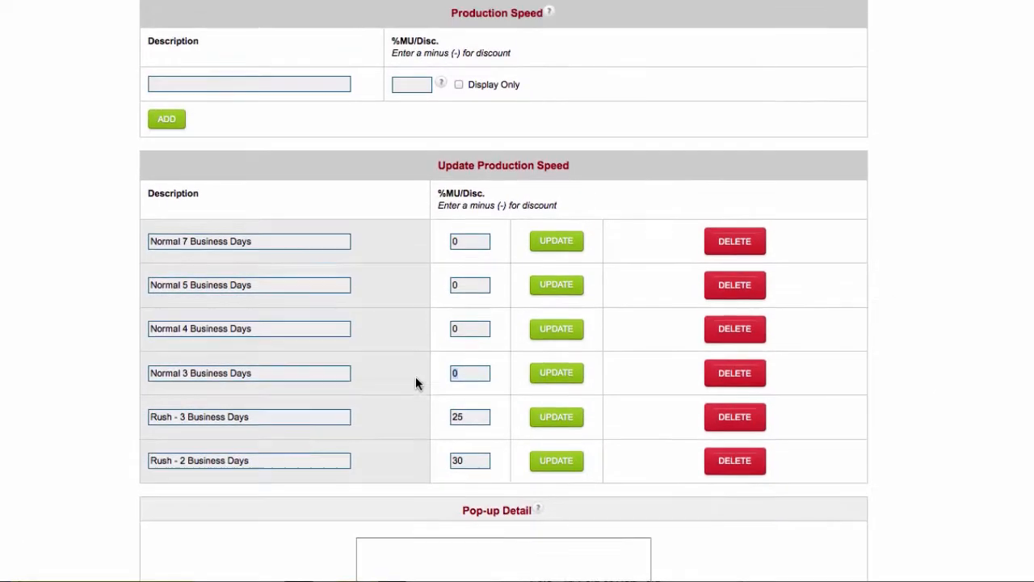
scroll(416, 376, "up", 5)
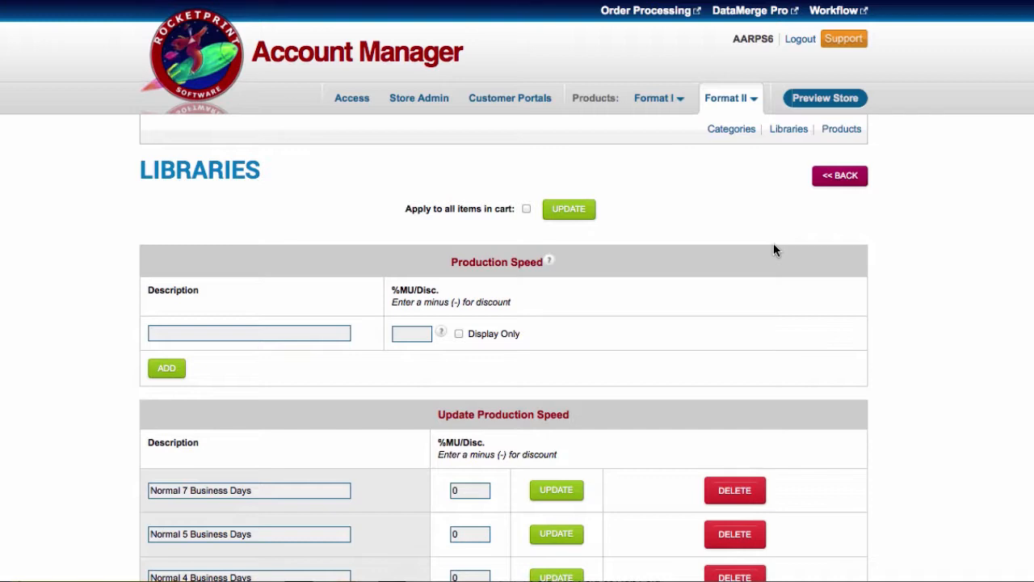
Return to the library list and check which types are available for a new library.
left_click(786, 131)
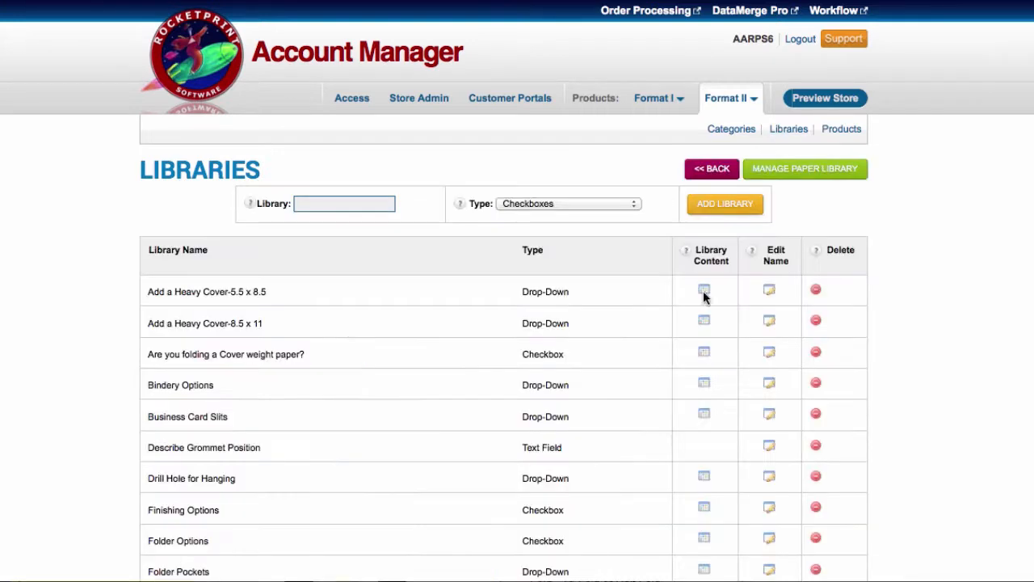
left_click(565, 203)
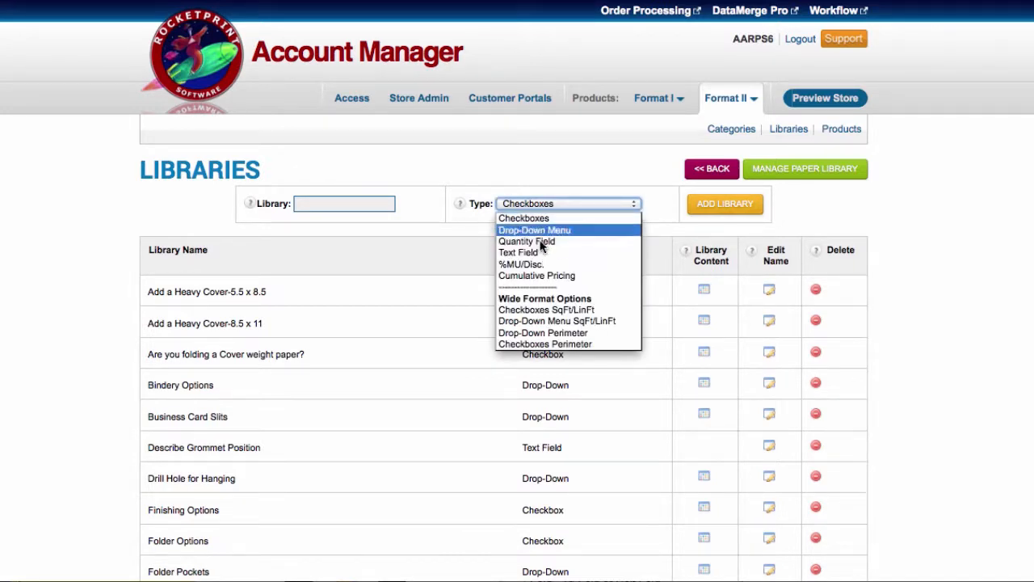
left_click(557, 174)
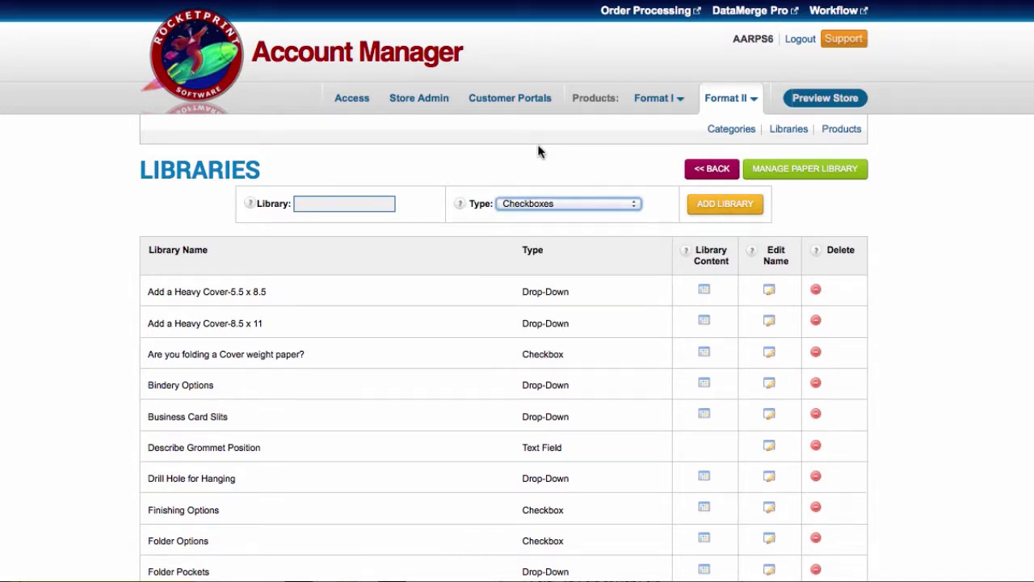
Open the category list and check its customer portal filter, keeping None (Main Store).
left_click(843, 133)
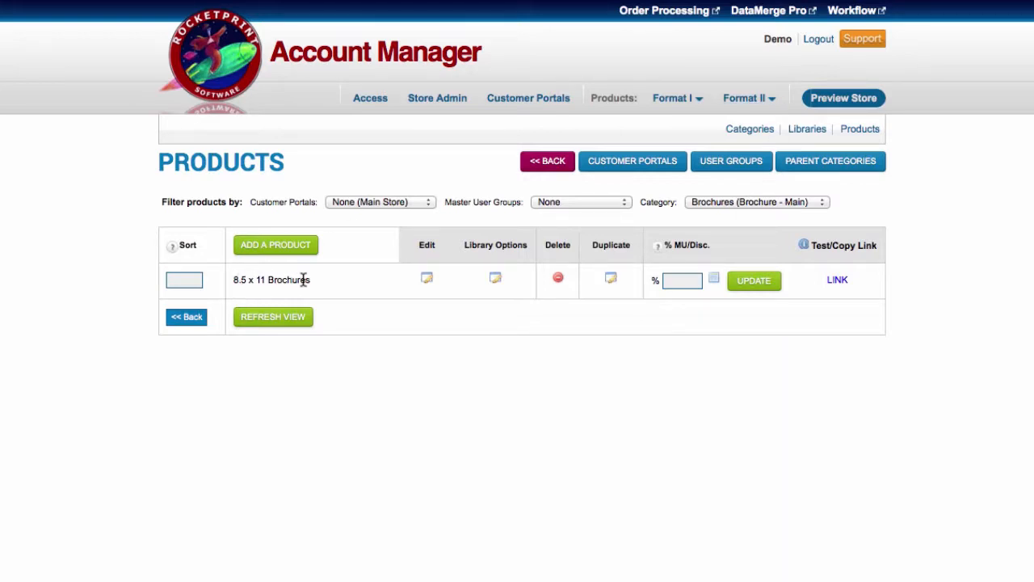
left_click(751, 131)
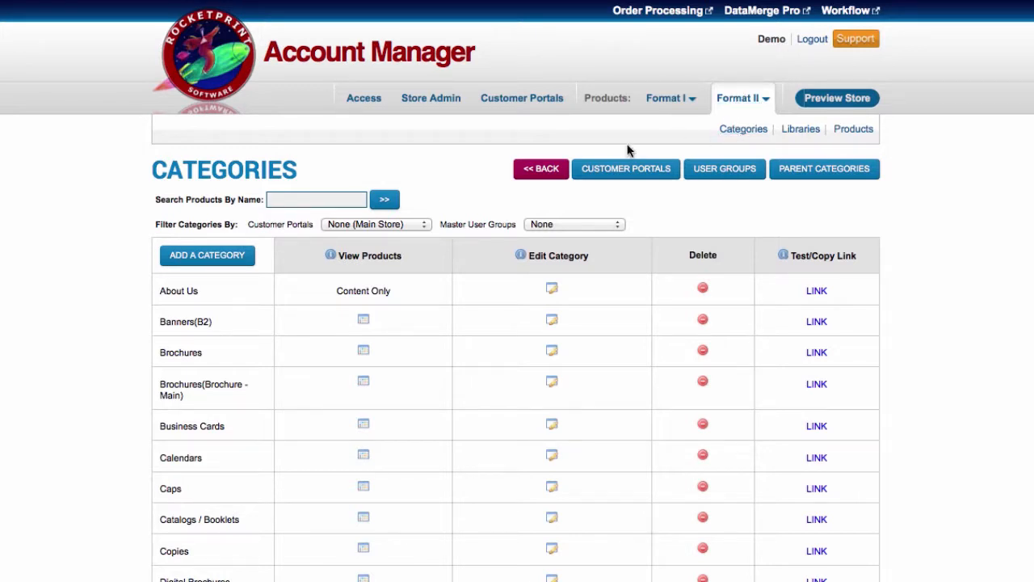
left_click(348, 224)
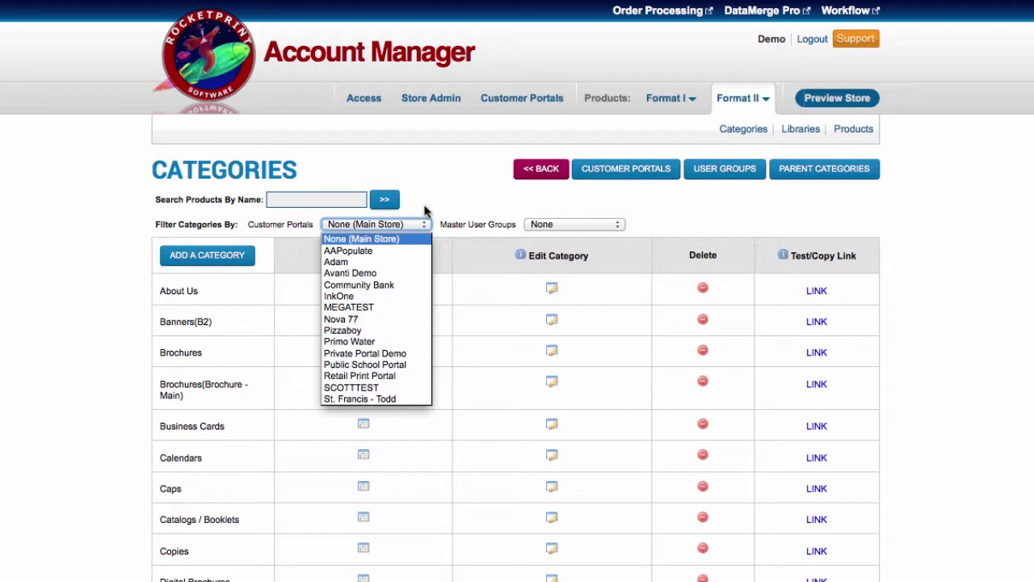
left_click(361, 238)
View the library list, then return to the categories and view the products of Brochures (Brochure - Main).
left_click(800, 131)
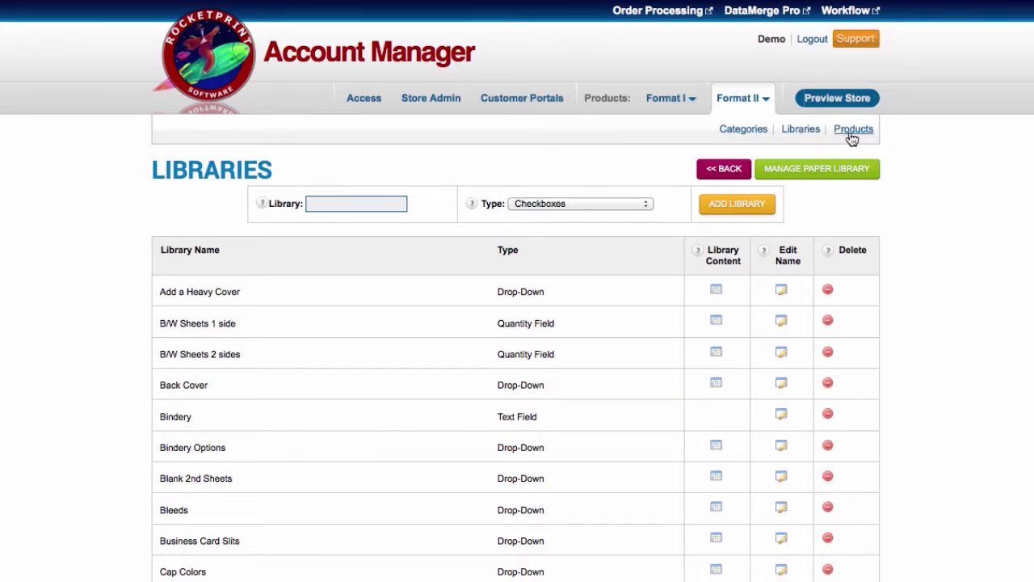
left_click(751, 131)
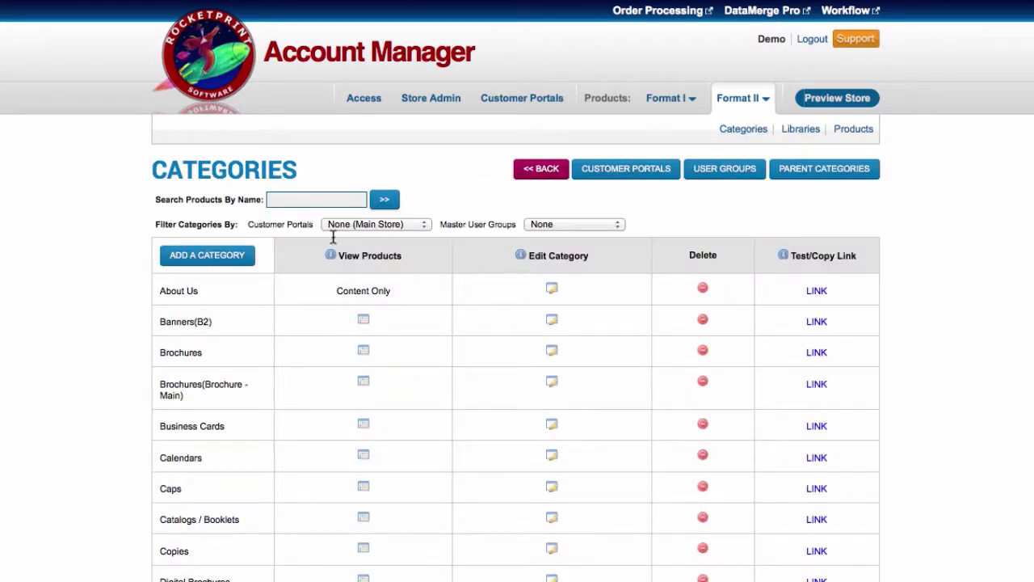
left_click(365, 382)
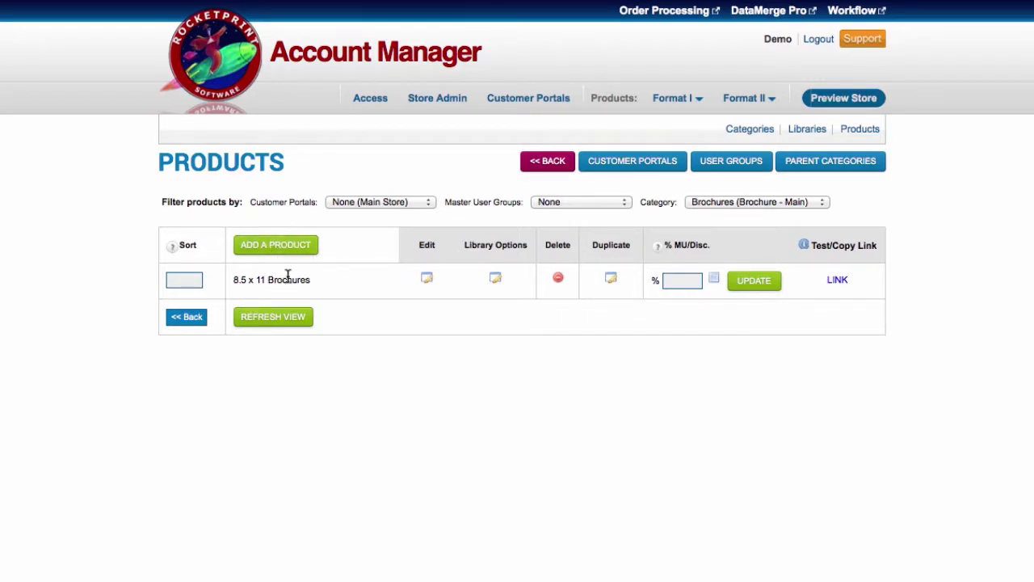
Start a new product in Brochures (Brochure - Main) and name it fsgsdfgsdfhgsdyh.
left_click(272, 252)
left_click(392, 278)
type("f")
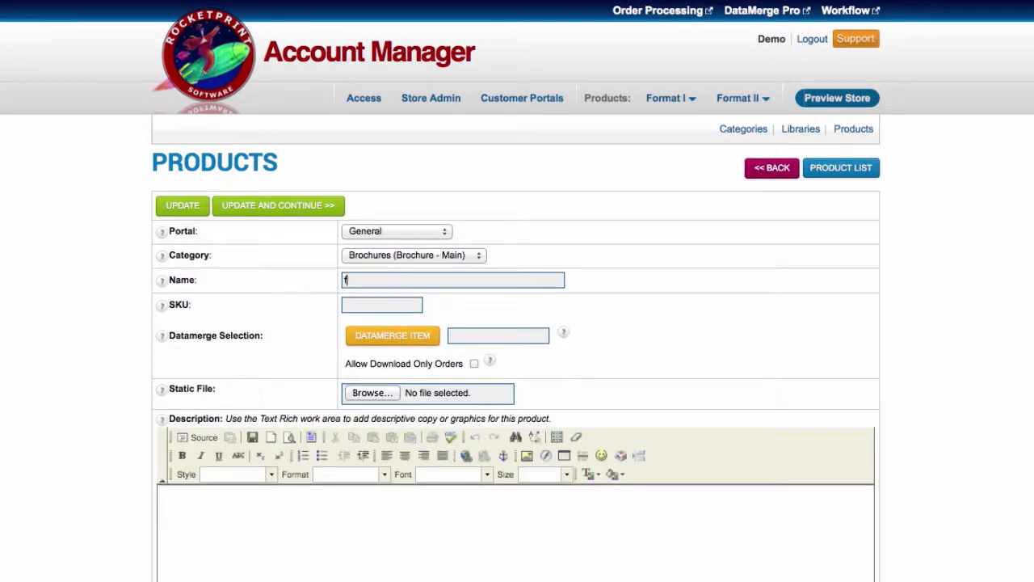
type("sgsdfgsdfhgsdyh")
Try the Fixed Quantity pricing structure for the new product and go to its number of entry points.
scroll(677, 332, "down", 20)
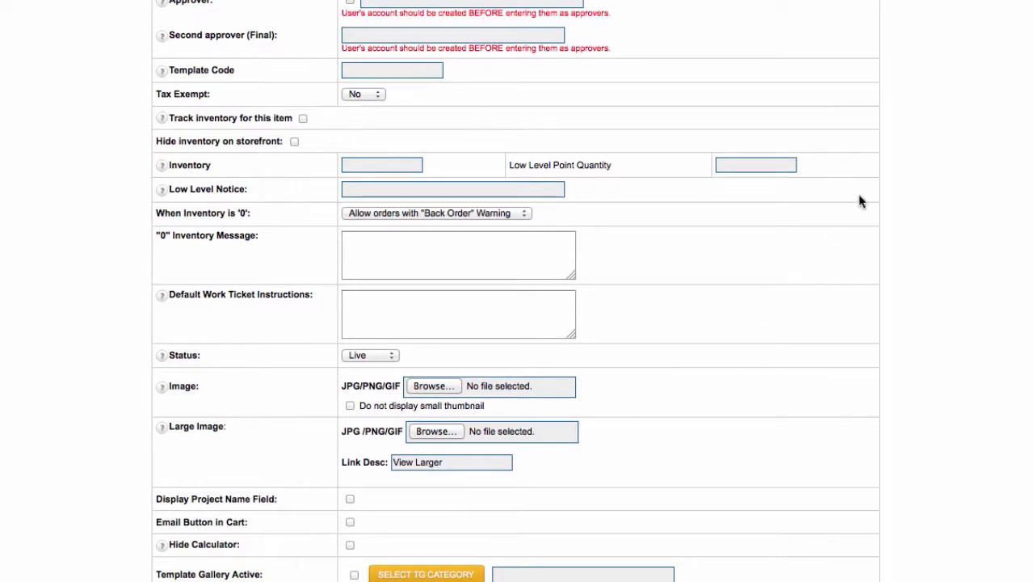
scroll(614, 315, "down", 5)
left_click(377, 429)
left_click(374, 454)
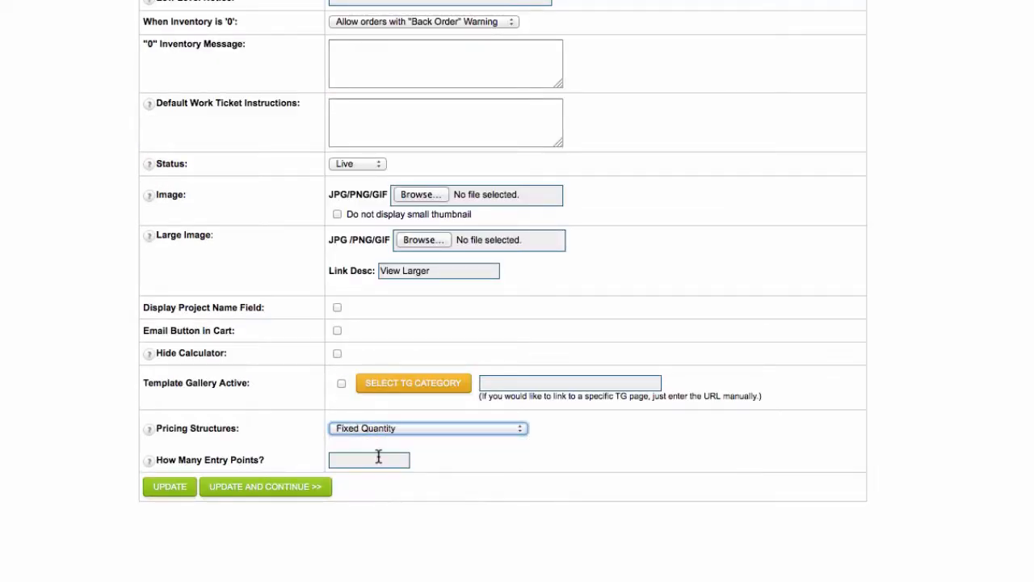
left_click(377, 461)
Set the pricing structure to Dynamic for quantities 100 to 2500, then save, continue to the pricing page and review its quantity column.
left_click(385, 428)
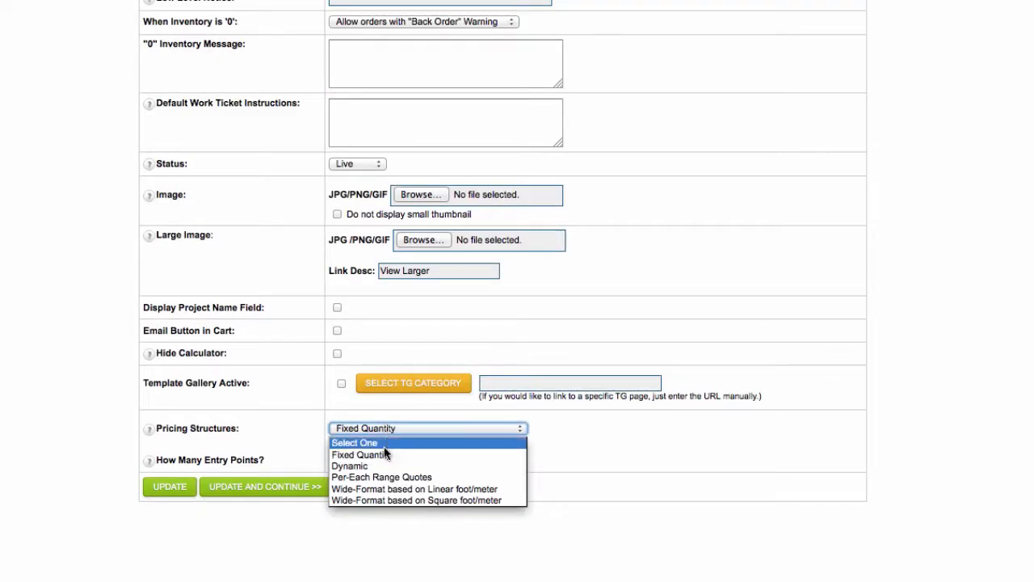
left_click(375, 466)
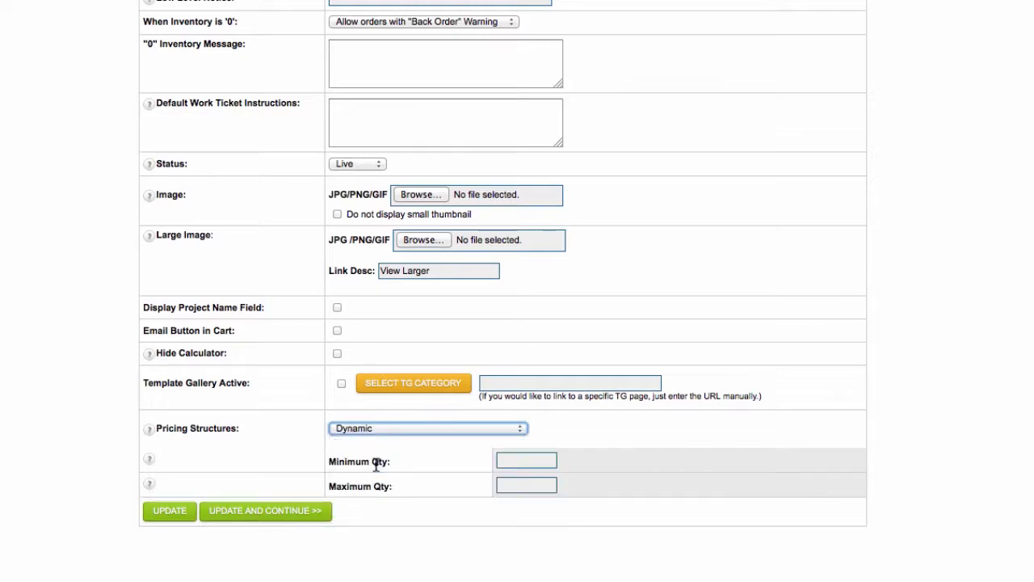
left_click(517, 457)
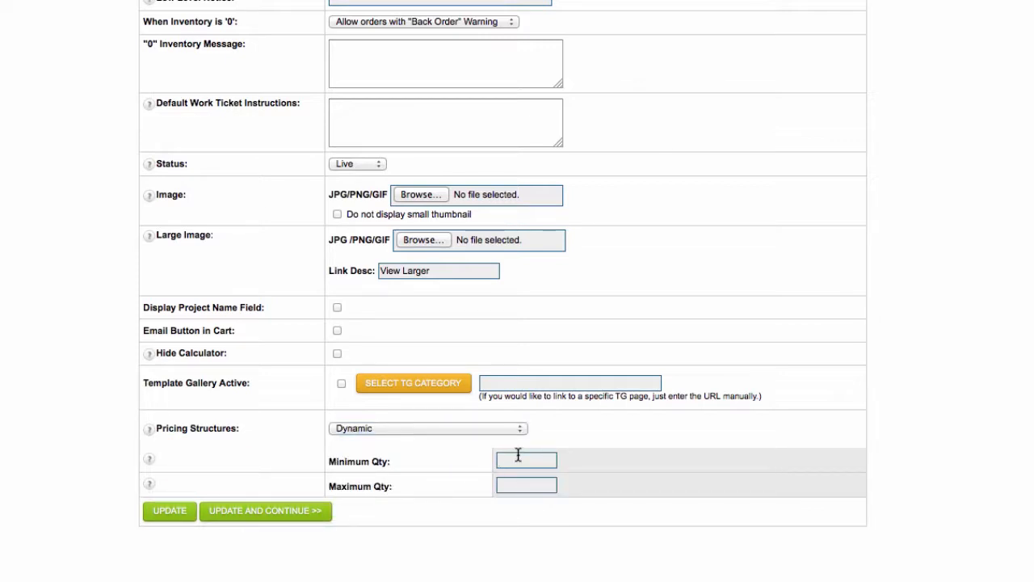
type("00")
left_click(265, 516)
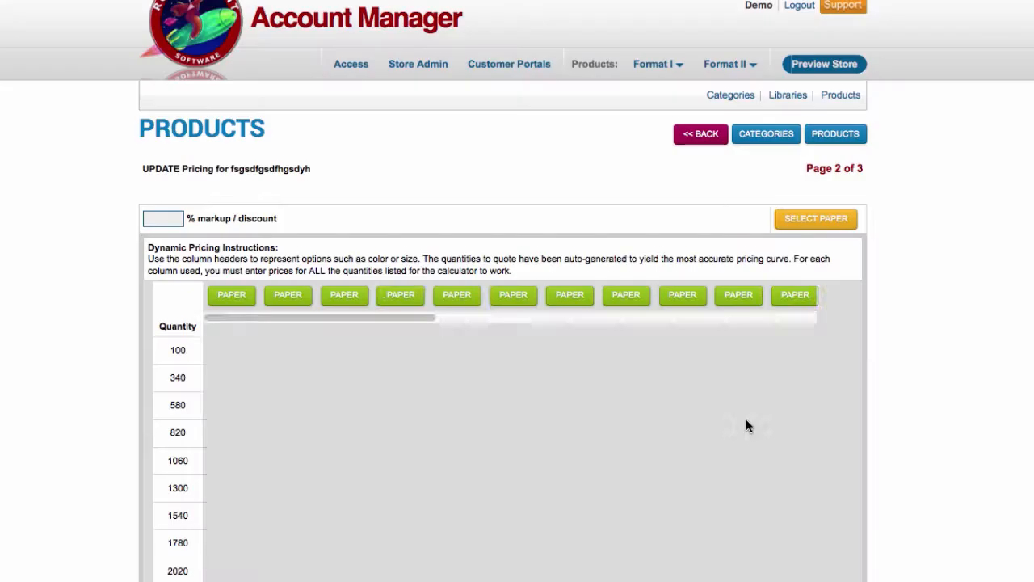
scroll(833, 431, "down", 5)
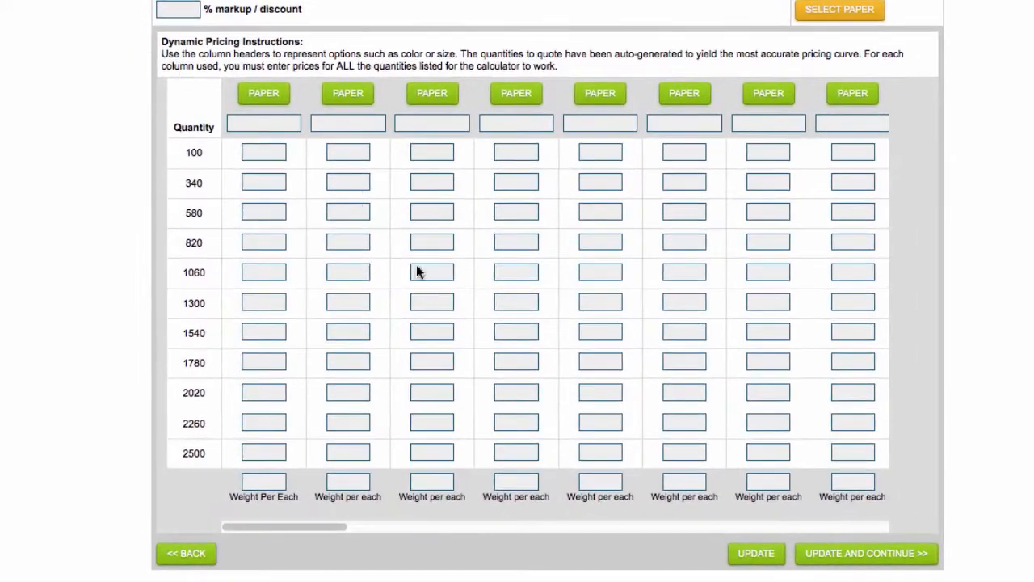
left_click_drag(167, 127, 195, 429)
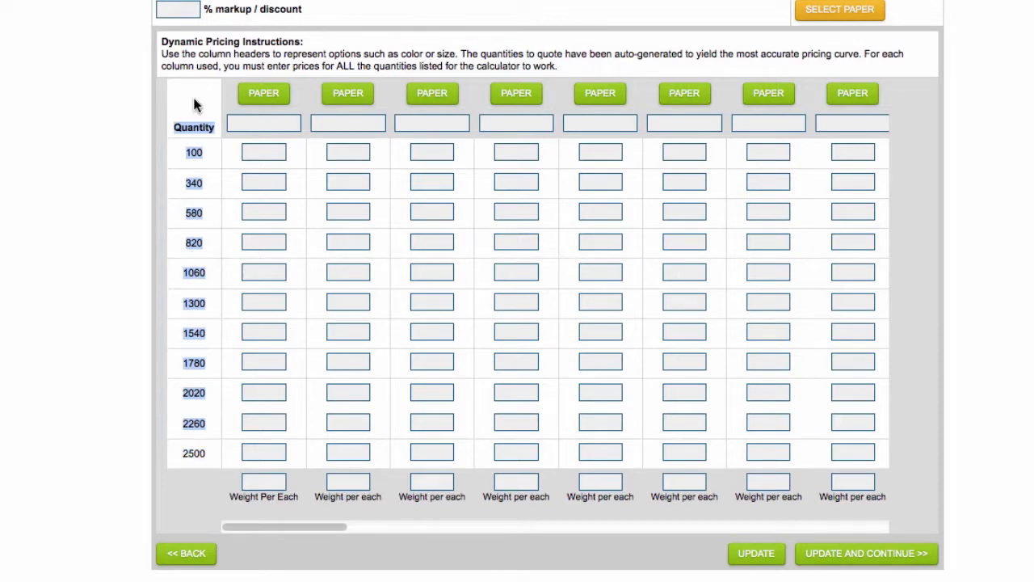
left_click(203, 466)
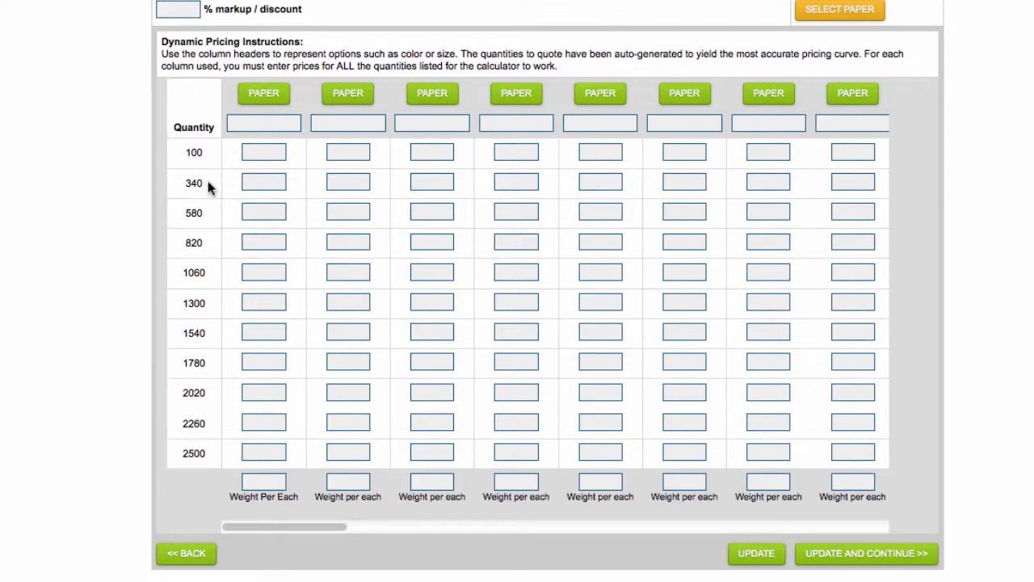
scroll(202, 206, "up", 1)
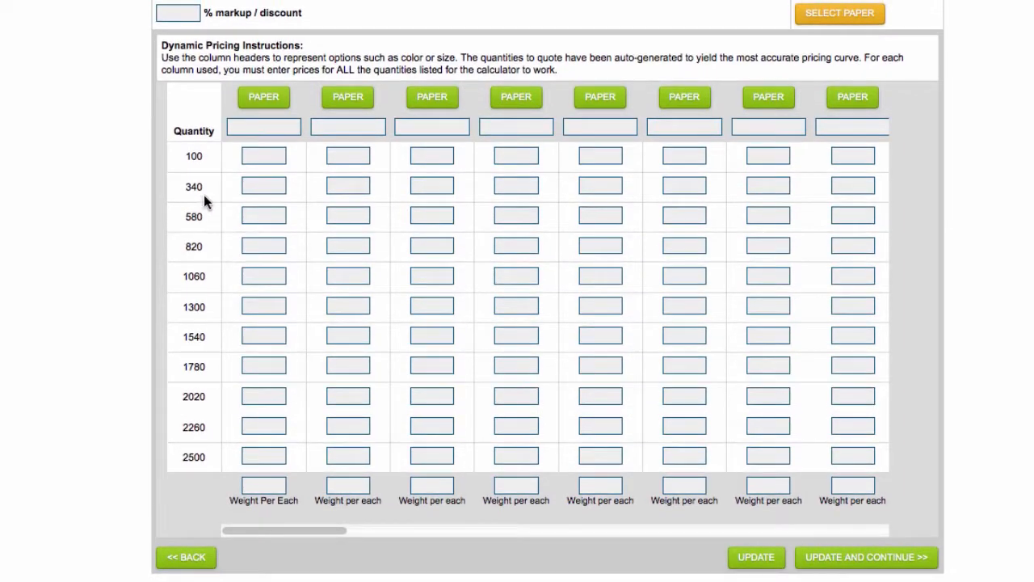
Assign the seven 19 x 25 papers from the paper library to the product, from 100lb. Gloss Text through 80lb. Gloss Text.
left_click(836, 22)
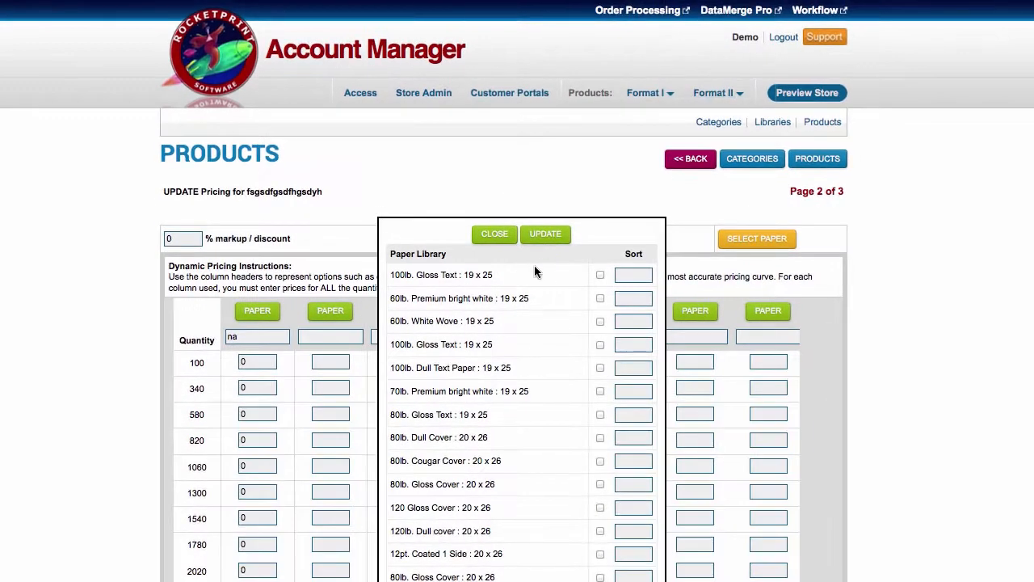
scroll(534, 265, "down", 5)
left_click(600, 47)
left_click(600, 70)
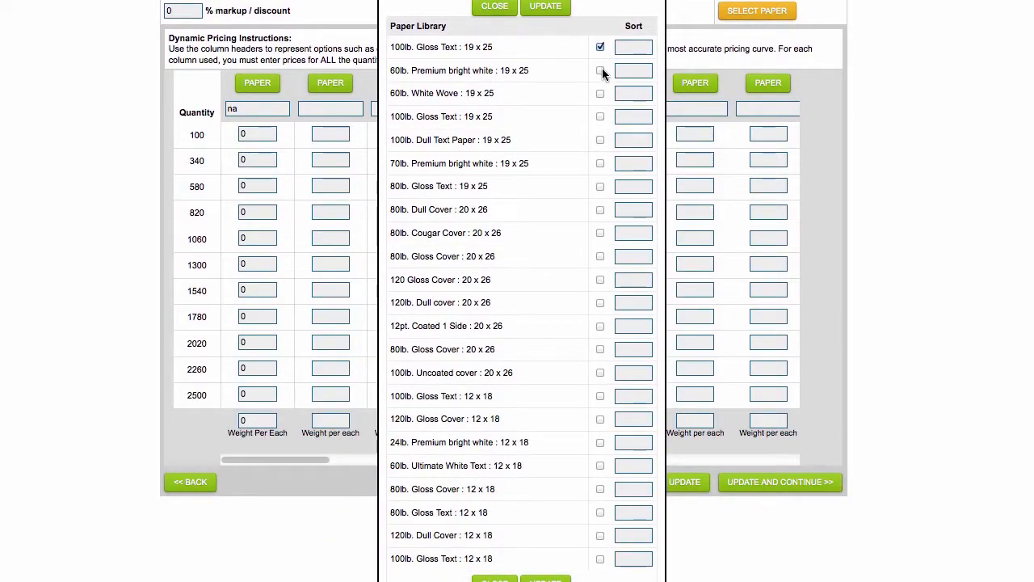
left_click(599, 93)
left_click(600, 117)
left_click(600, 140)
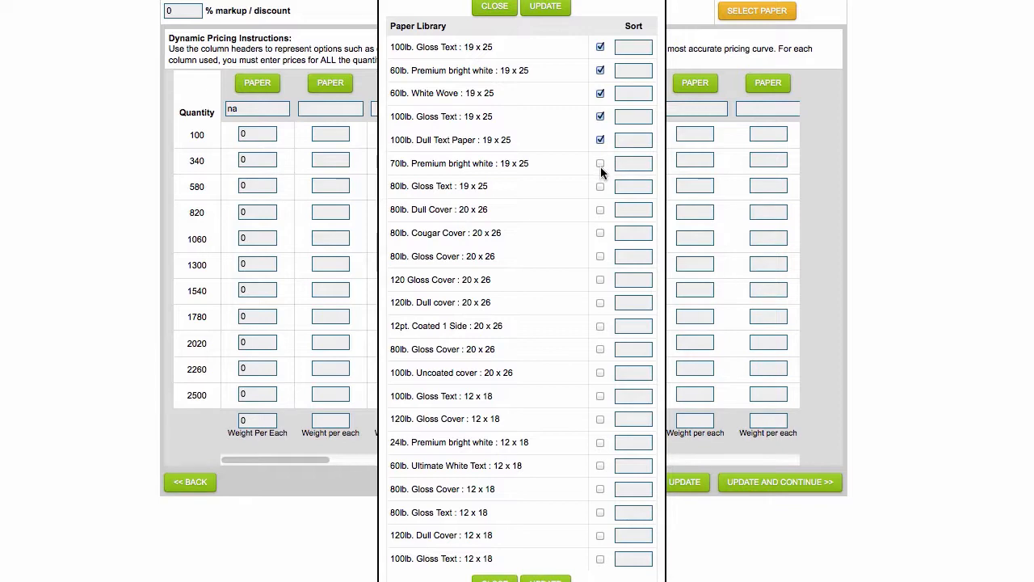
left_click(600, 163)
left_click(600, 186)
scroll(539, 153, "up", 3)
left_click(541, 145)
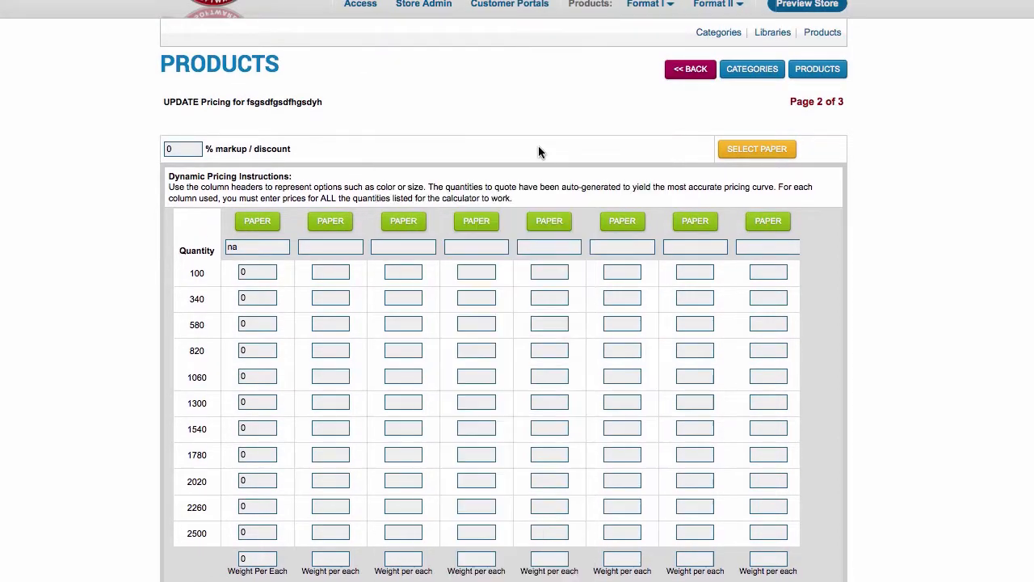
left_click(492, 236)
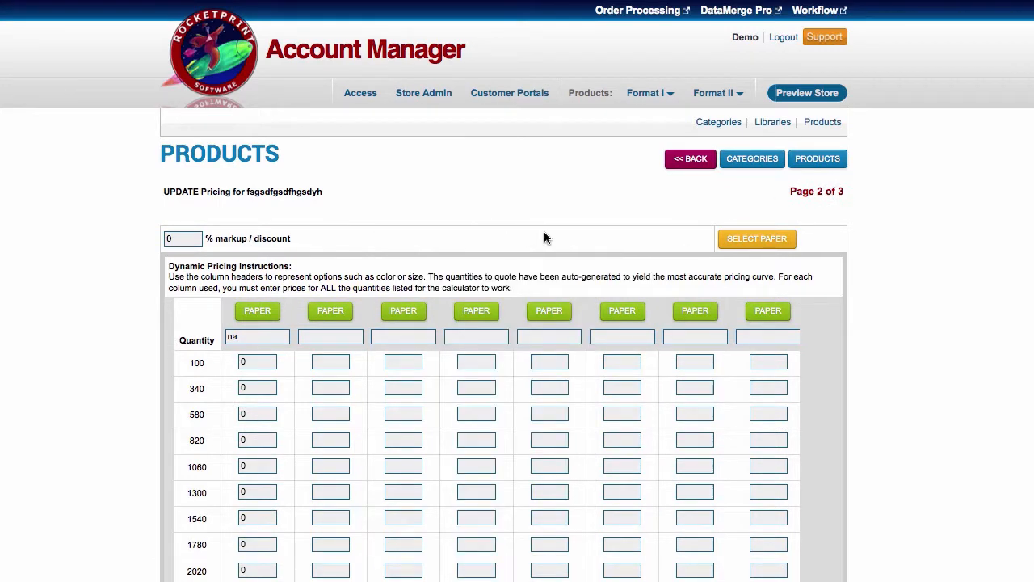
In the first column's paper settings, set the number up per sheet to 4 and the first quantity range to 1 thru 250.
left_click(259, 314)
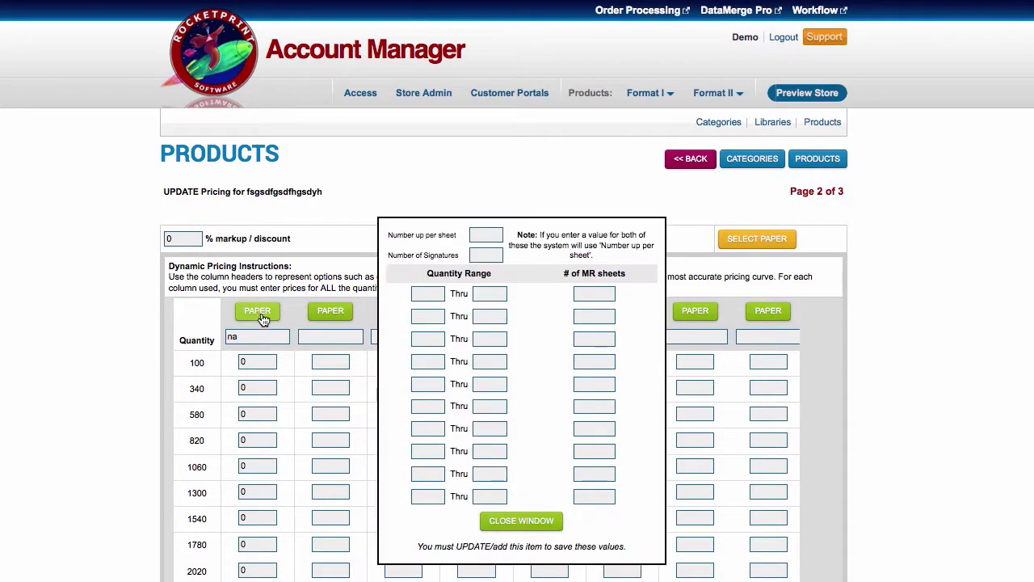
type("4")
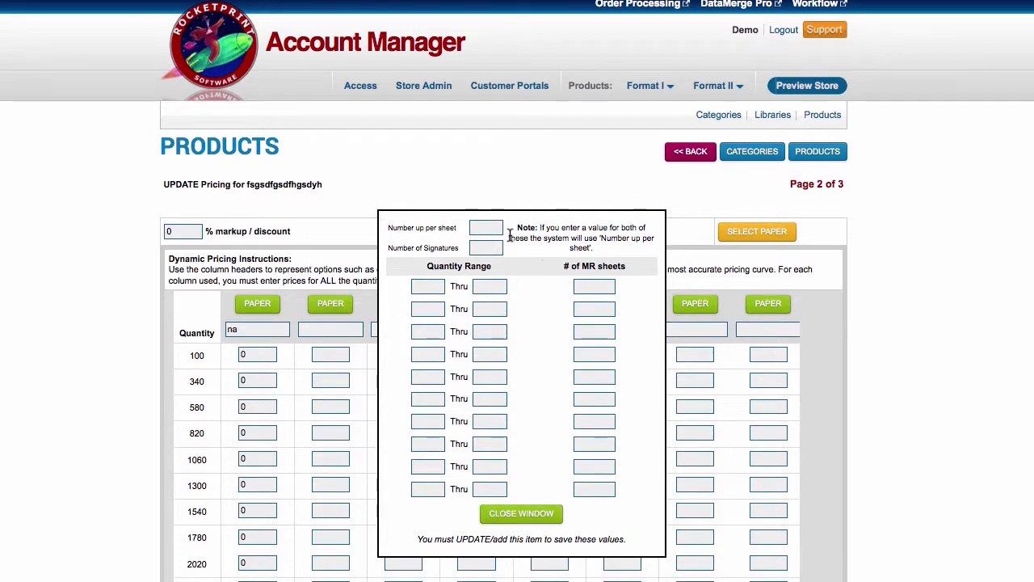
left_click(488, 228)
type("4")
left_click(440, 288)
type("1")
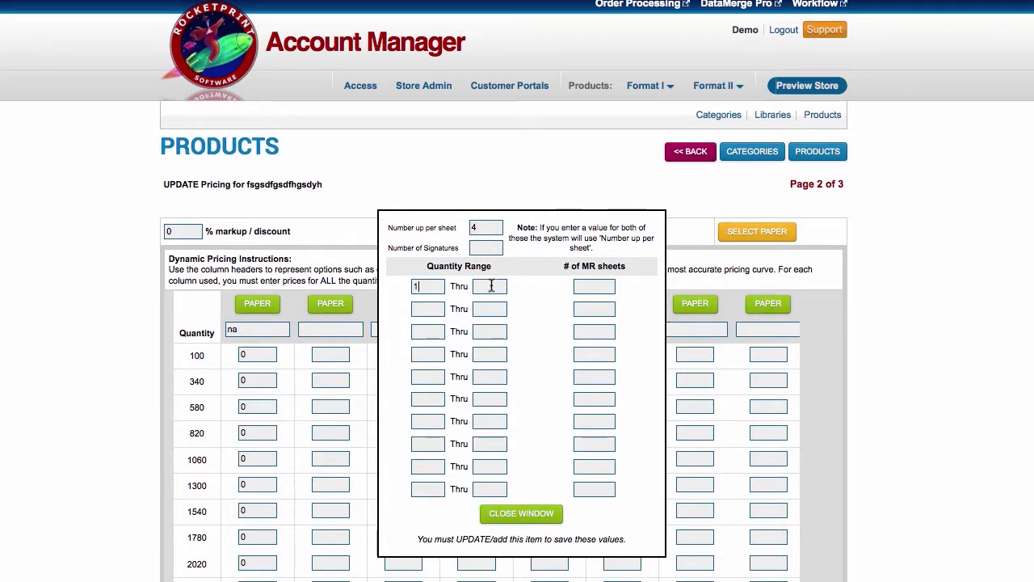
left_click(494, 286)
type("250")
scroll(565, 436, "down", 1)
left_click(524, 483)
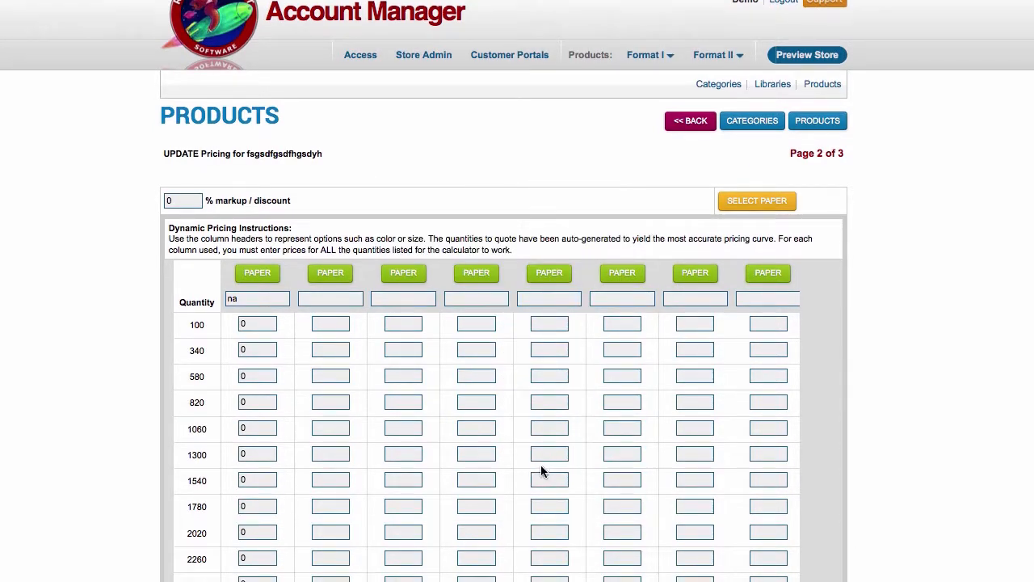
Enter first-column prices of 45, 55, 77 and 73 for quantities 100, 340, 580 and 820.
scroll(540, 465, "down", 4)
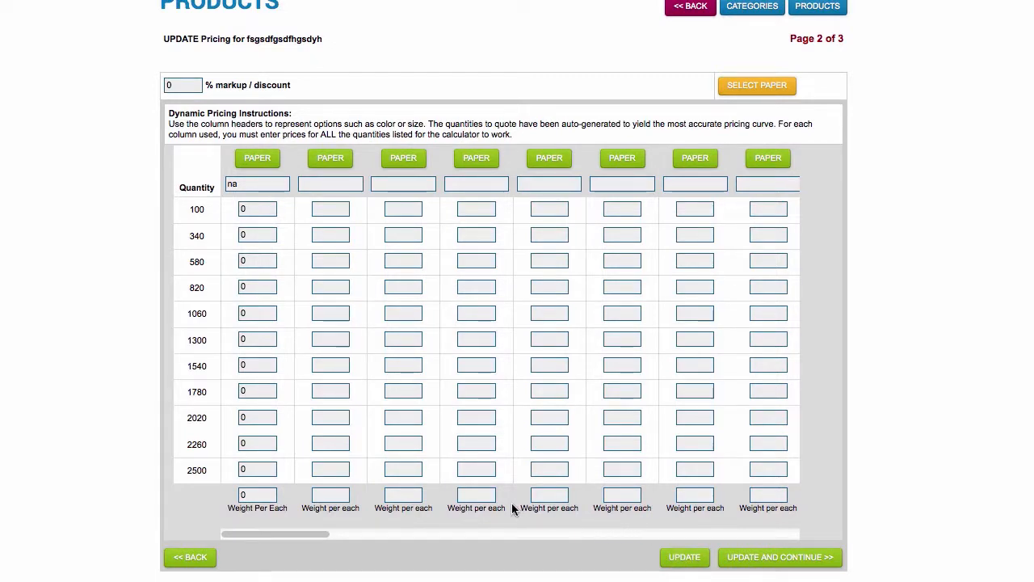
scroll(373, 497, "up", 5)
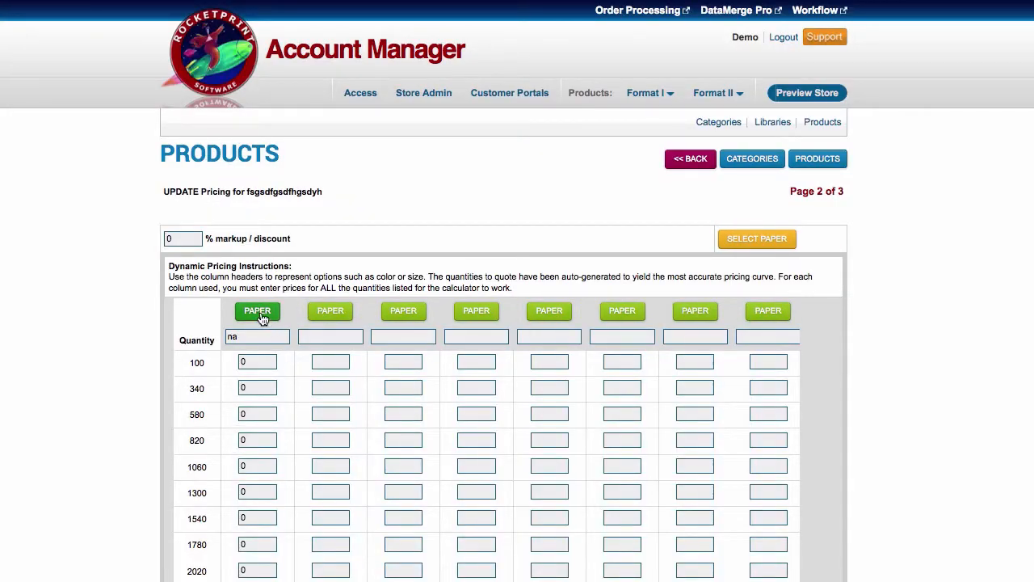
scroll(329, 399, "down", 5)
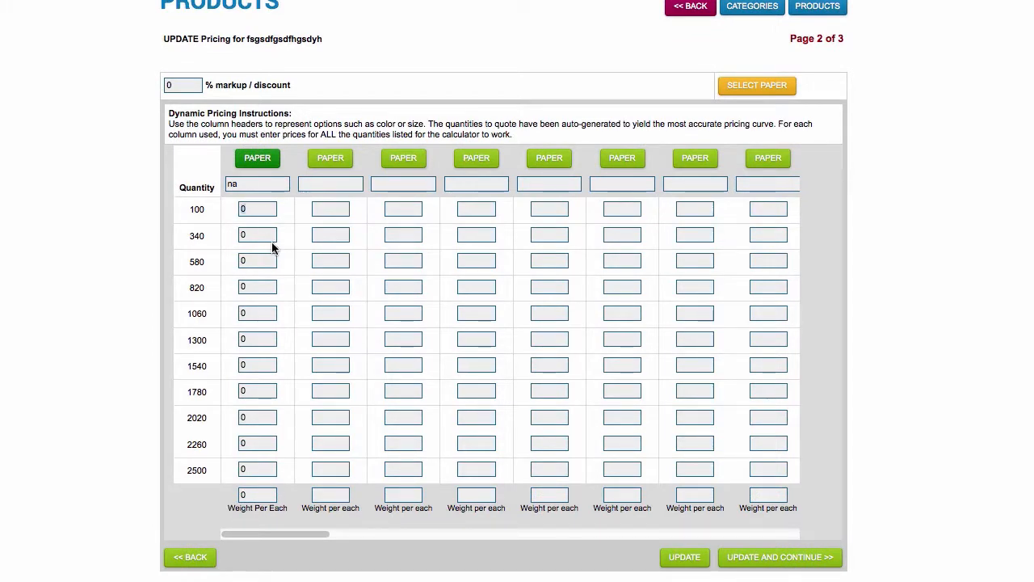
type("45")
key("Tab")
type("55")
key("BackSpace")
type("666")
double_click(249, 261)
type("77")
key("Tab")
type("7")
double_click(252, 260)
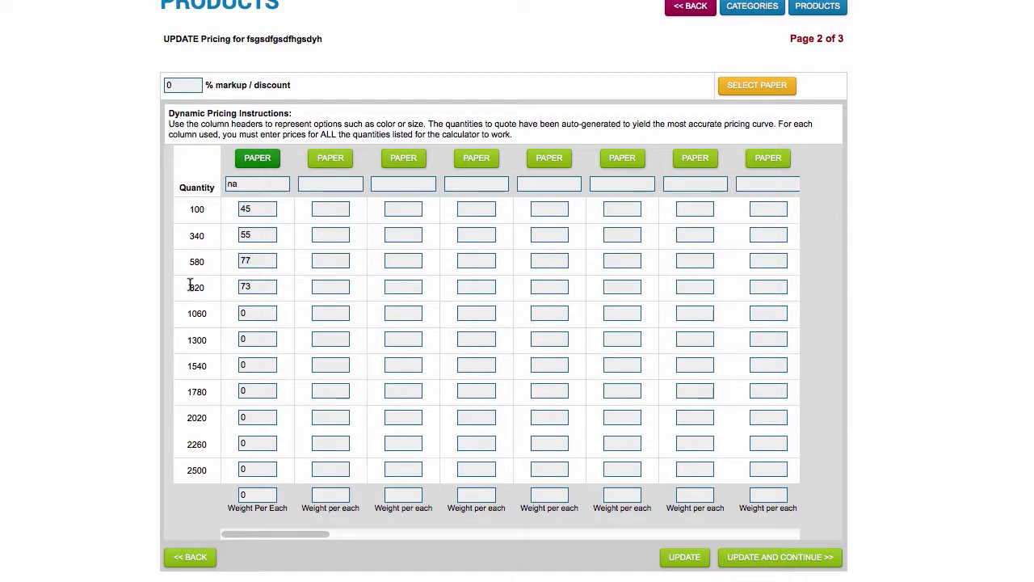
Set the first-column prices for quantities 820 and 2020 to 87 and 566, then save and continue to the library options.
left_click_drag(190, 286, 222, 287)
type("8")
left_click(250, 288)
left_click(764, 565)
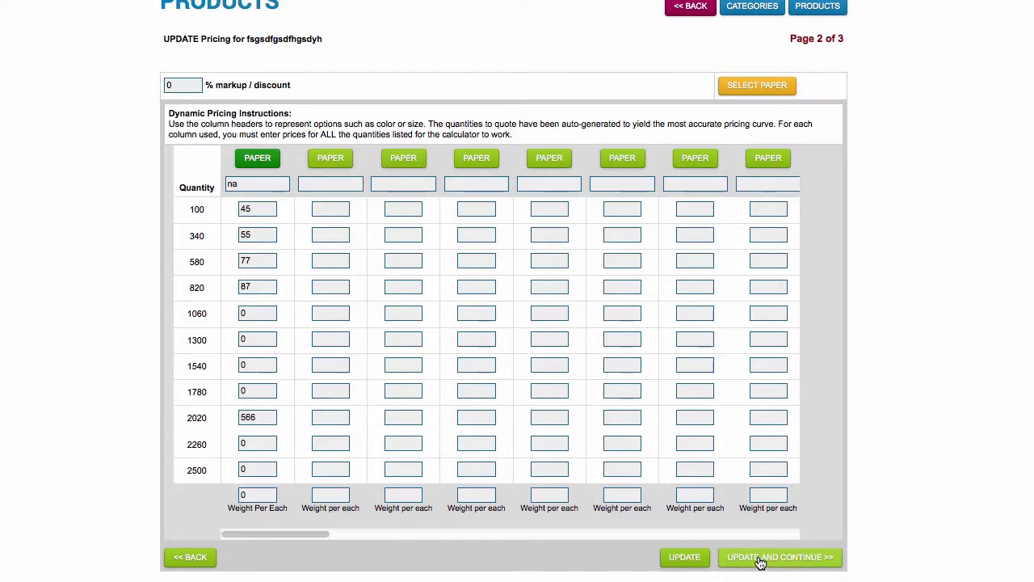
Review the library option groups available for the new product and return to the brochure product list.
scroll(755, 554, "down", 10)
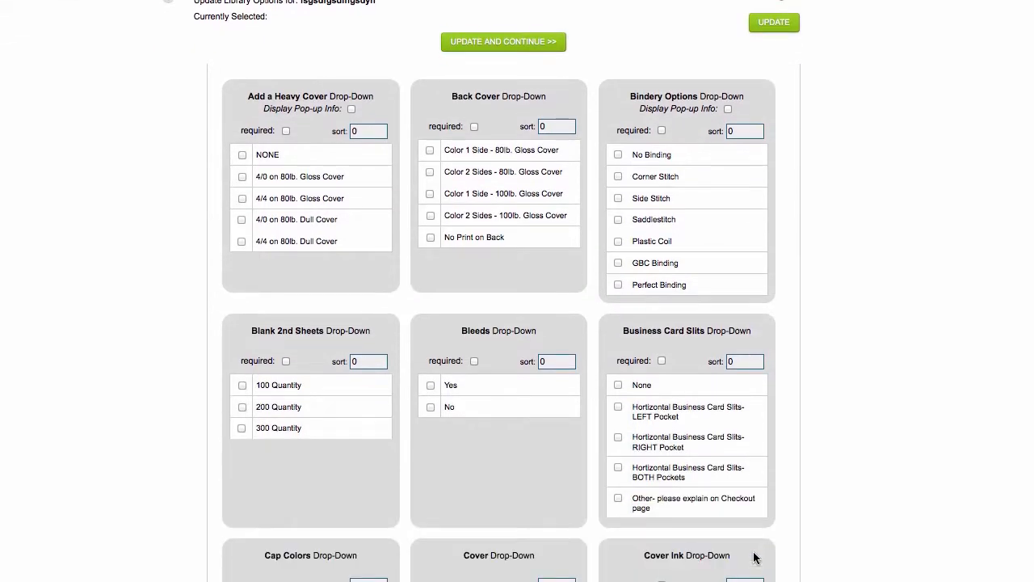
scroll(754, 556, "down", 4)
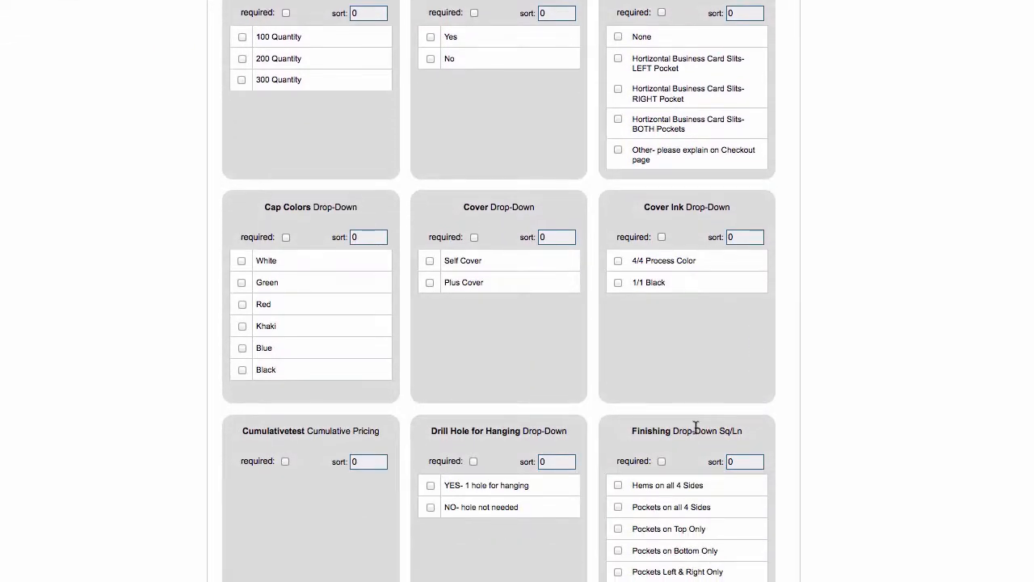
scroll(718, 412, "up", 13)
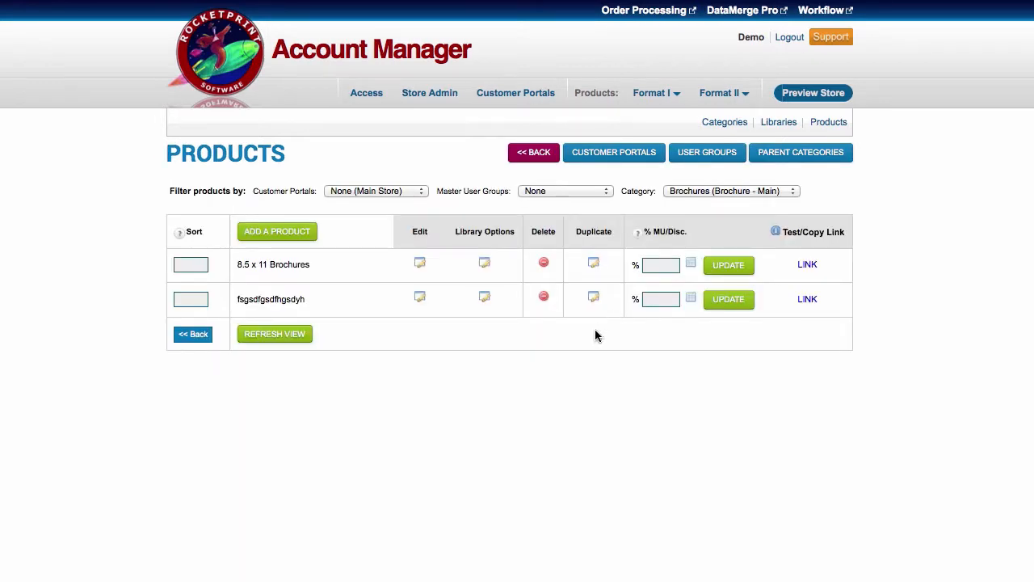
Start another product in Brochures (Brochure - Main), name it erurtyghdgdhd and go to its pricing structure setting.
left_click(277, 232)
left_click(377, 265)
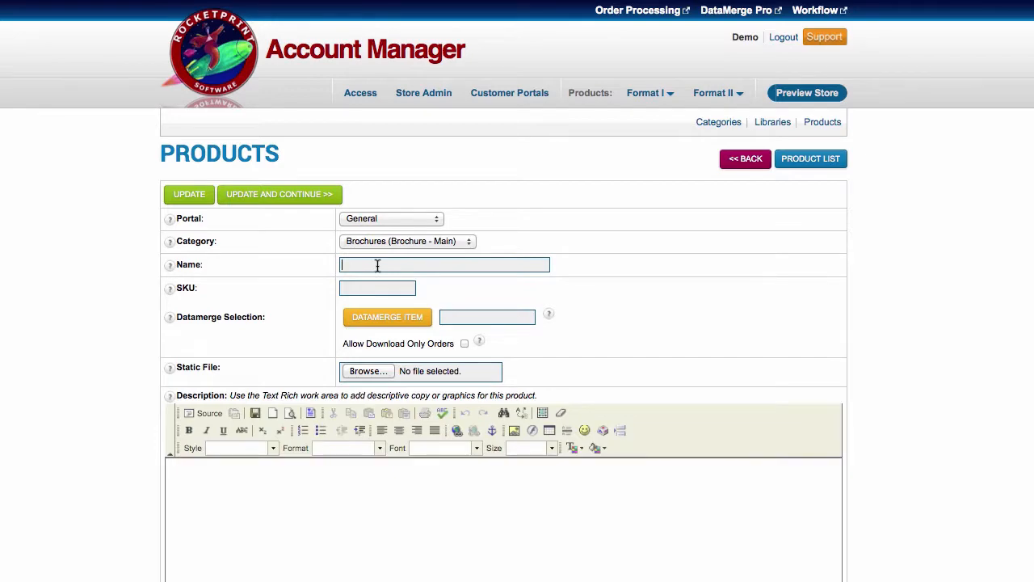
type("erurtyghdgdhd")
scroll(588, 324, "down", 10)
scroll(589, 326, "down", 15)
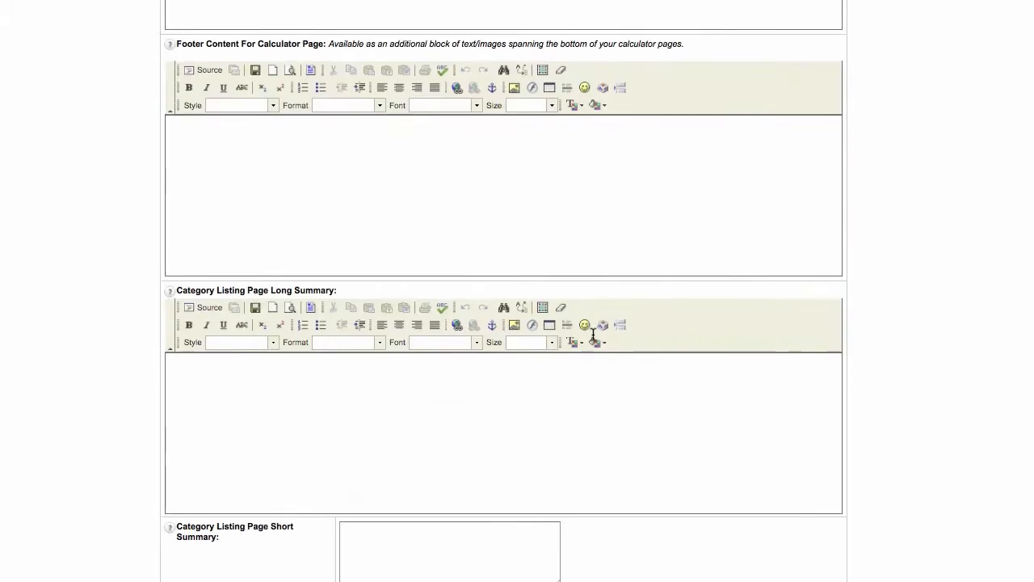
Set the product's pricing structure to Per-Each Range Quotes with 25 entry points and continue to the pricing page.
scroll(590, 347, "down", 2)
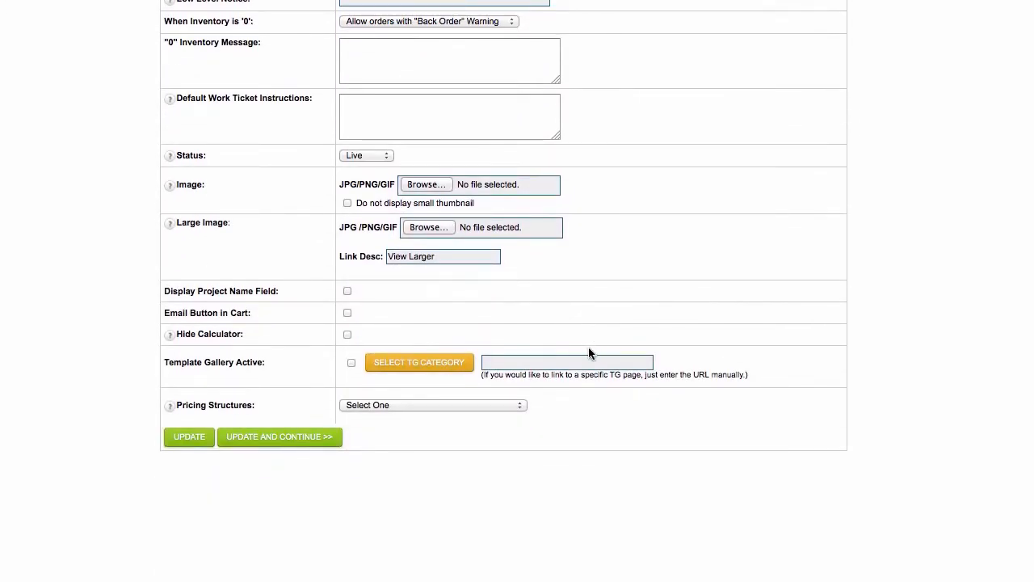
left_click(449, 405)
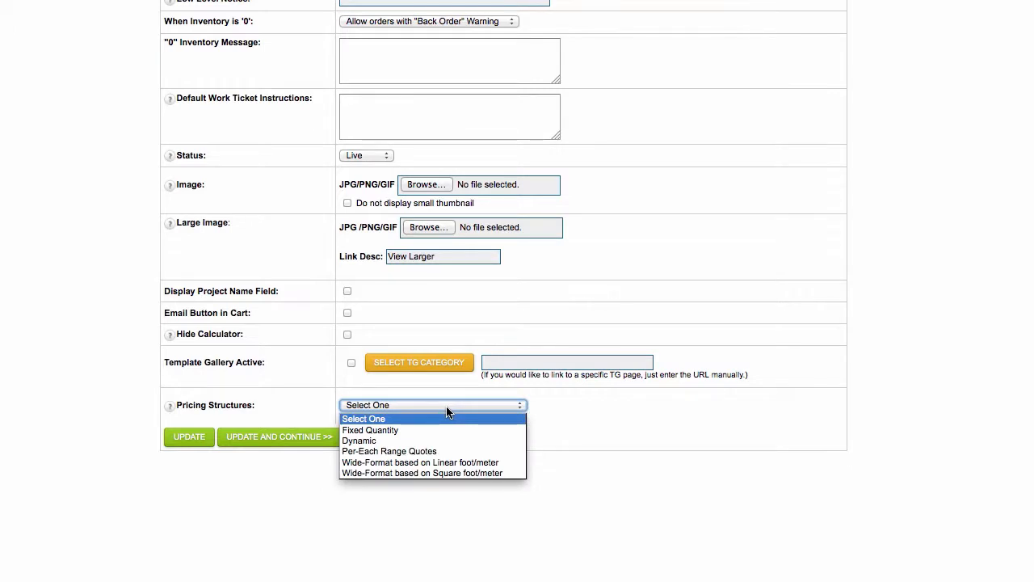
left_click(420, 451)
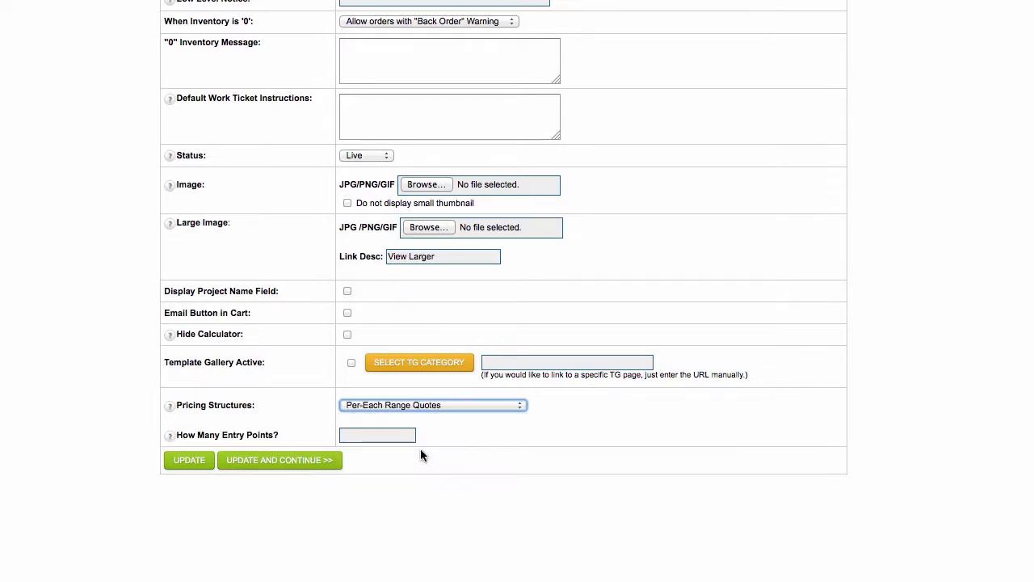
left_click(367, 433)
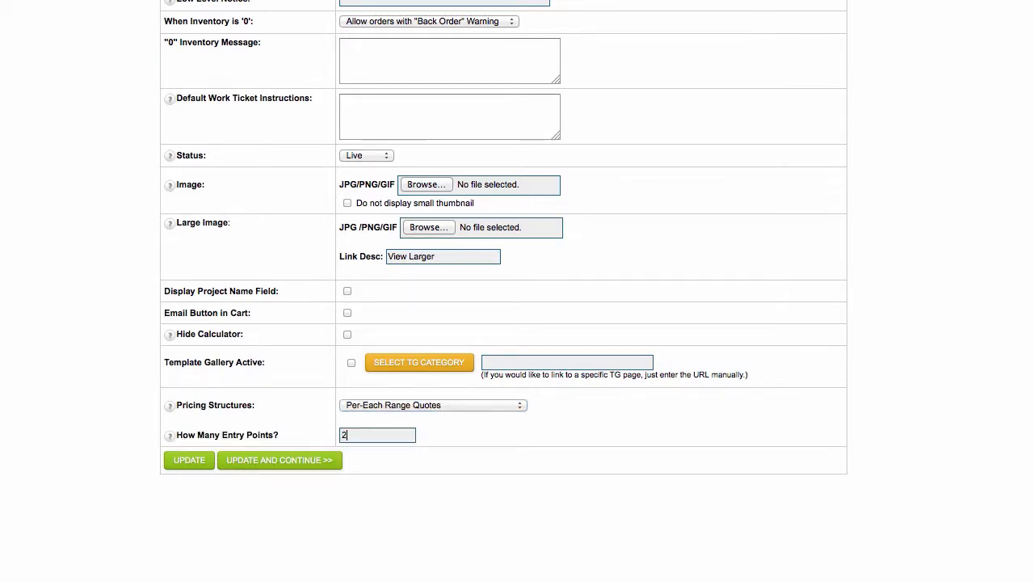
type("25")
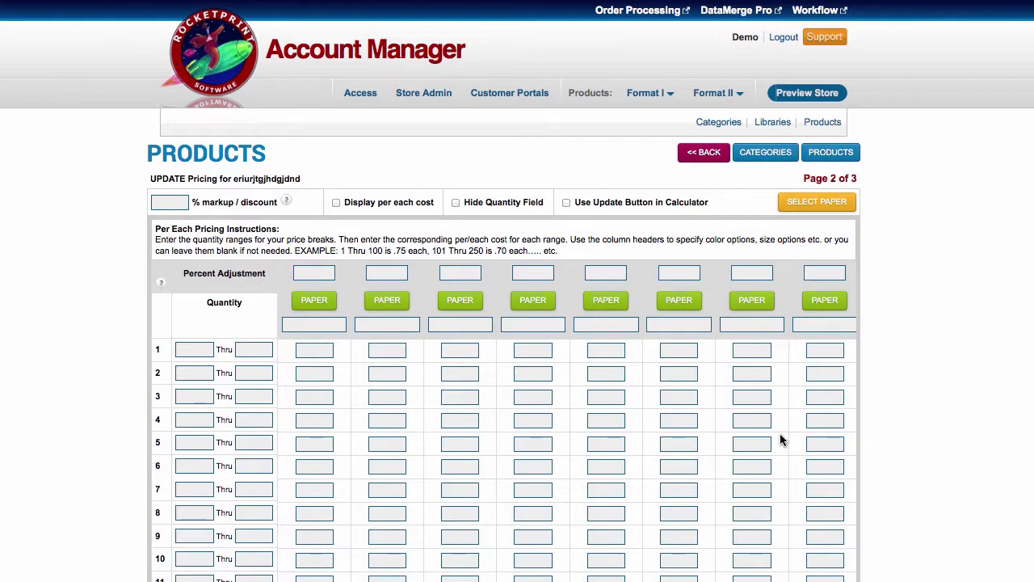
Enter per-each prices of .7 for quantities 1 thru 500 and .675 for quantities 501 thru 1000.
scroll(780, 439, "down", 1)
scroll(779, 433, "down", 3)
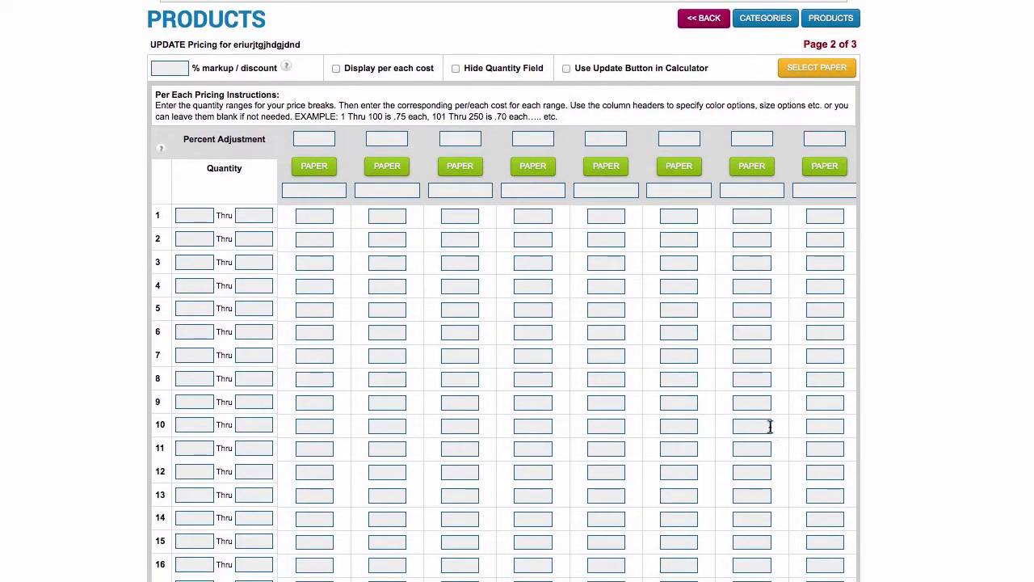
scroll(754, 423, "down", 1)
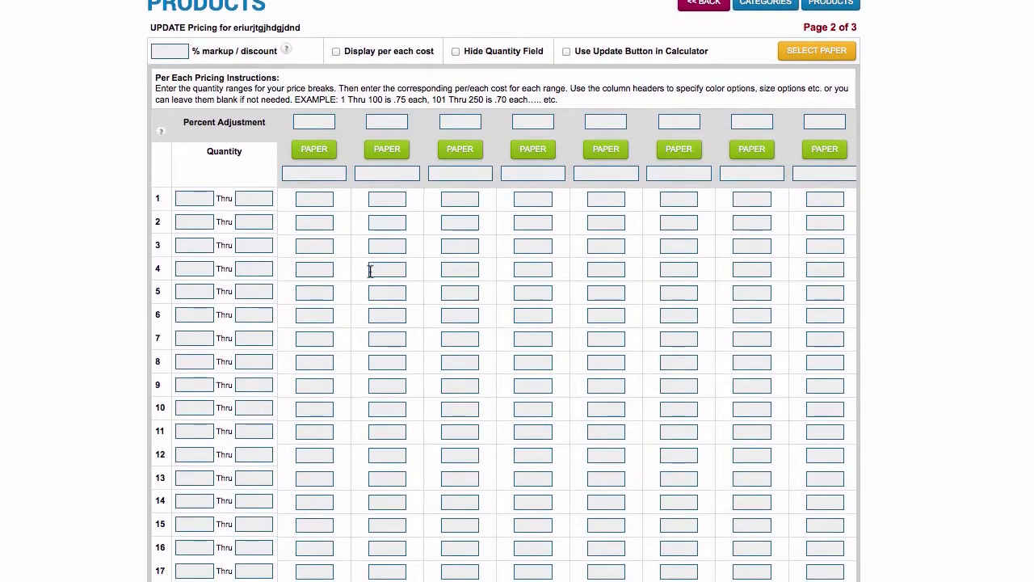
left_click(195, 197)
type("1")
left_click(263, 197)
type("500")
left_click(308, 200)
left_click(192, 218)
type("500")
type(".675")
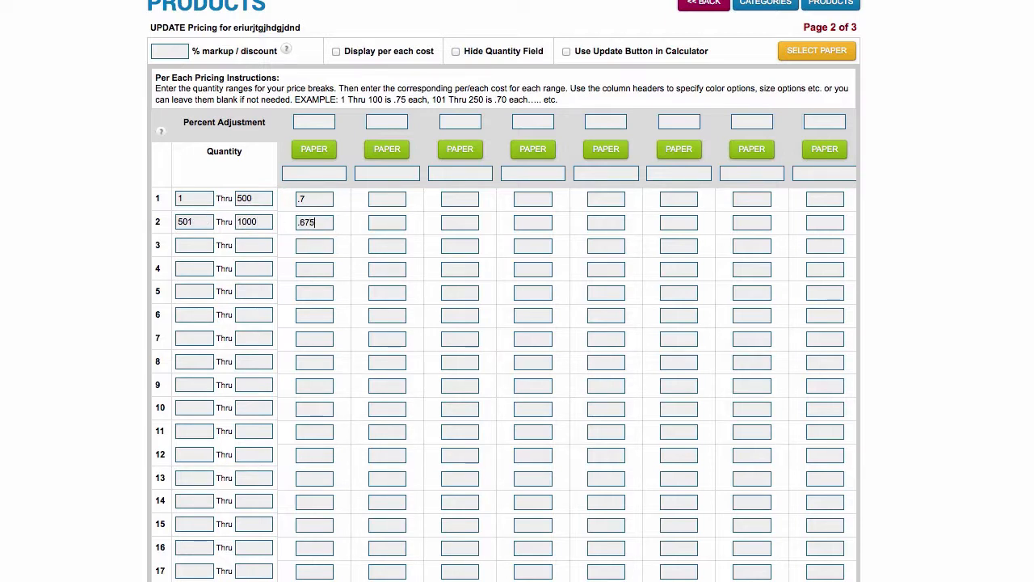
double_click(304, 222)
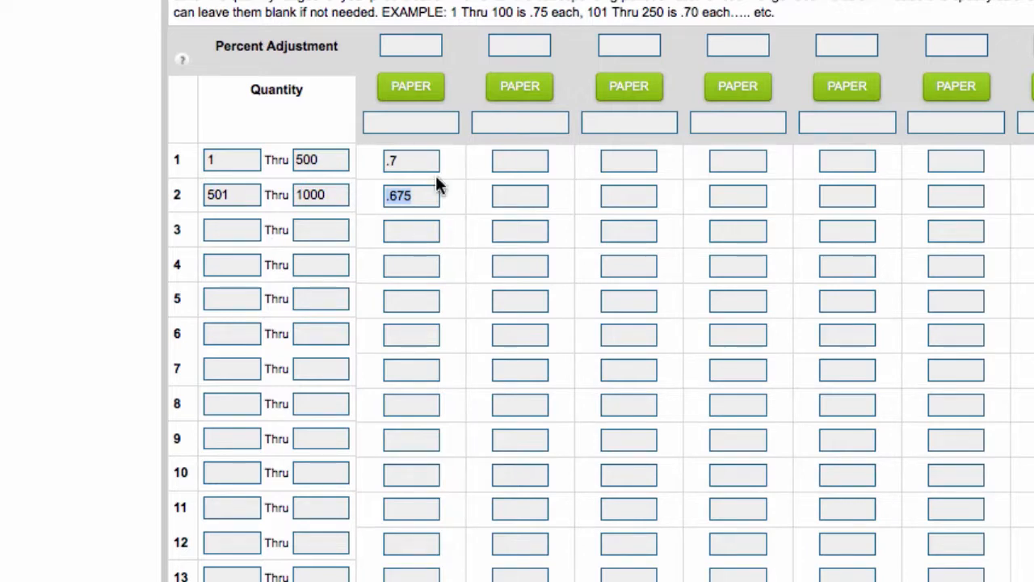
Save the per-each pricing table and continue to the library options page.
scroll(438, 353, "down", 2)
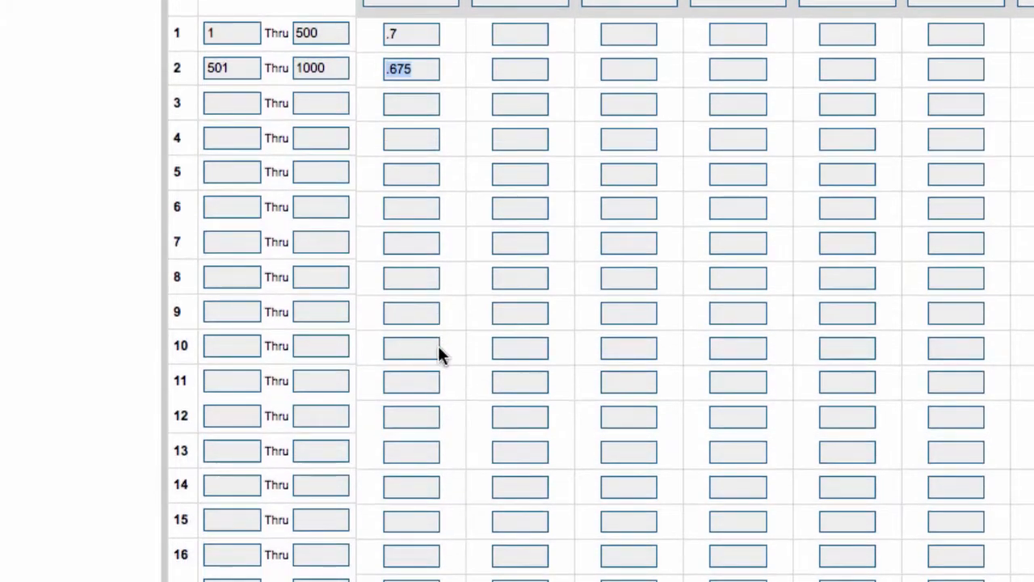
scroll(439, 353, "up", 5)
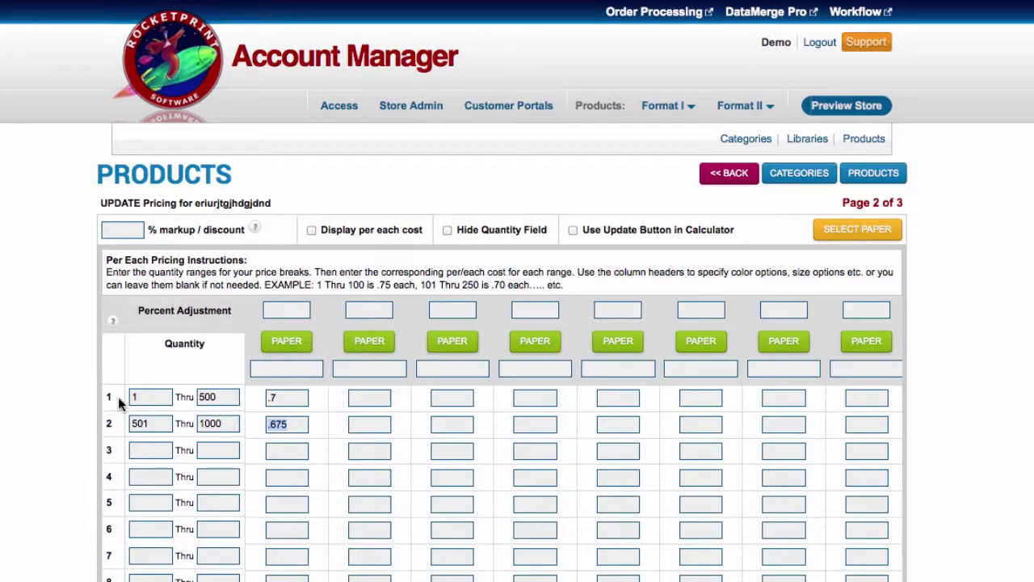
scroll(436, 480, "down", 3)
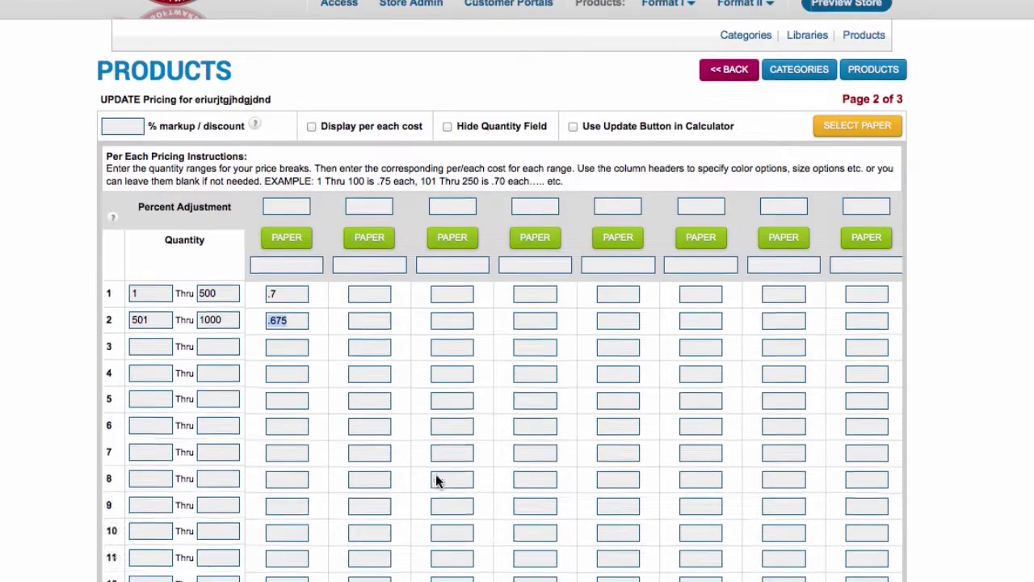
scroll(437, 481, "down", 10)
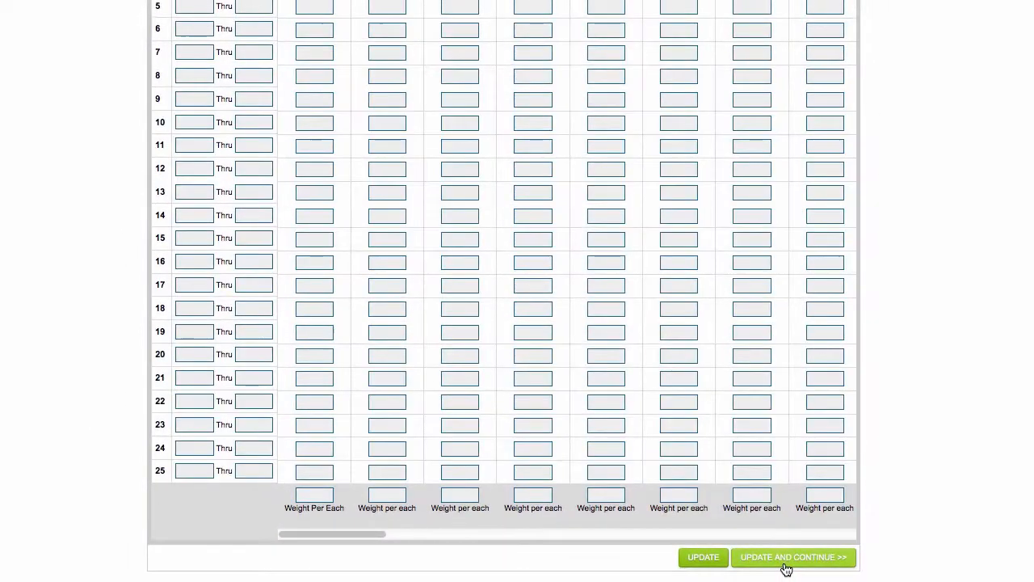
left_click(785, 563)
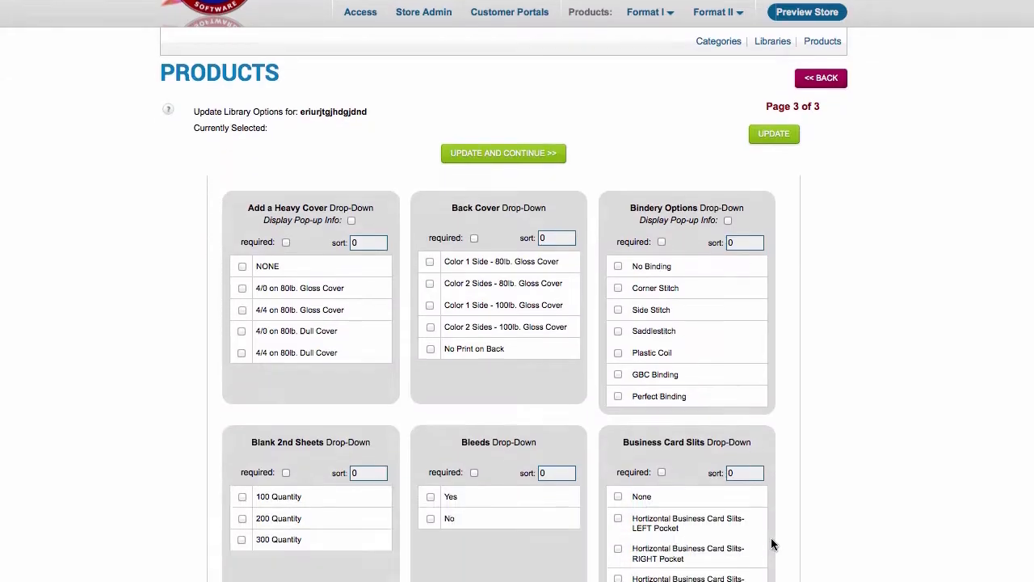
Look over the library options and finish the product setup without selecting any of them.
scroll(772, 544, "down", 12)
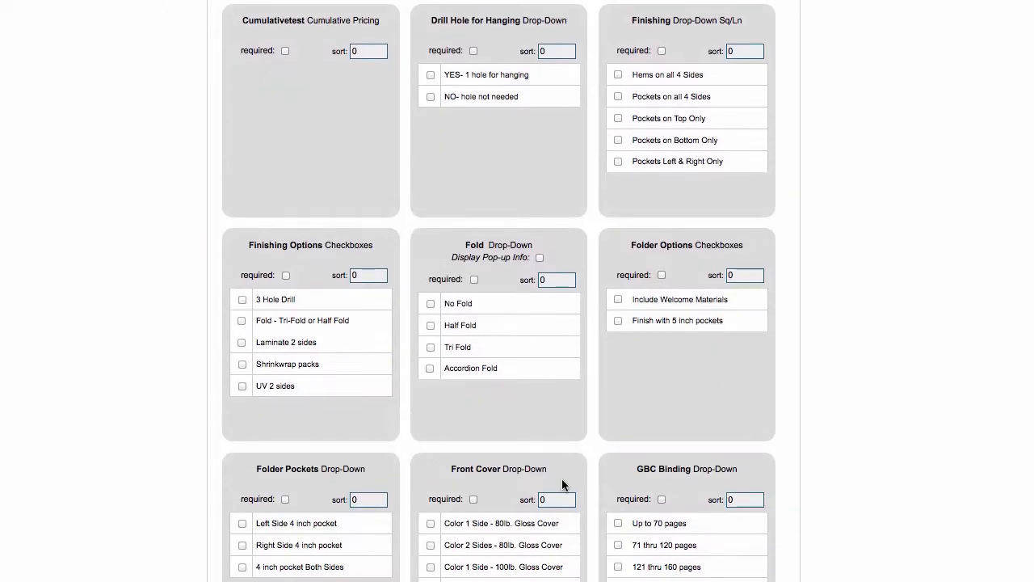
scroll(454, 401, "up", 12)
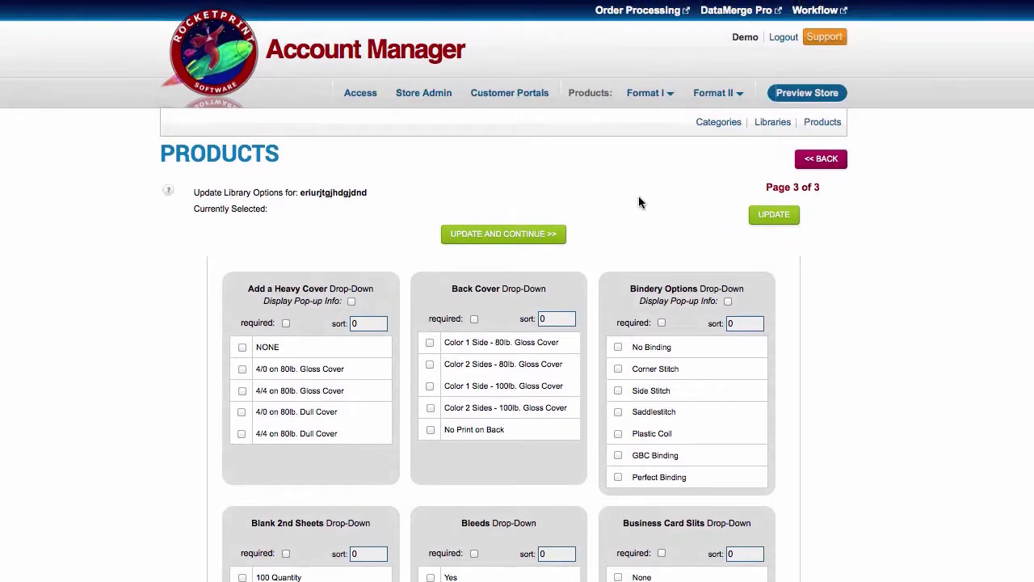
left_click(467, 239)
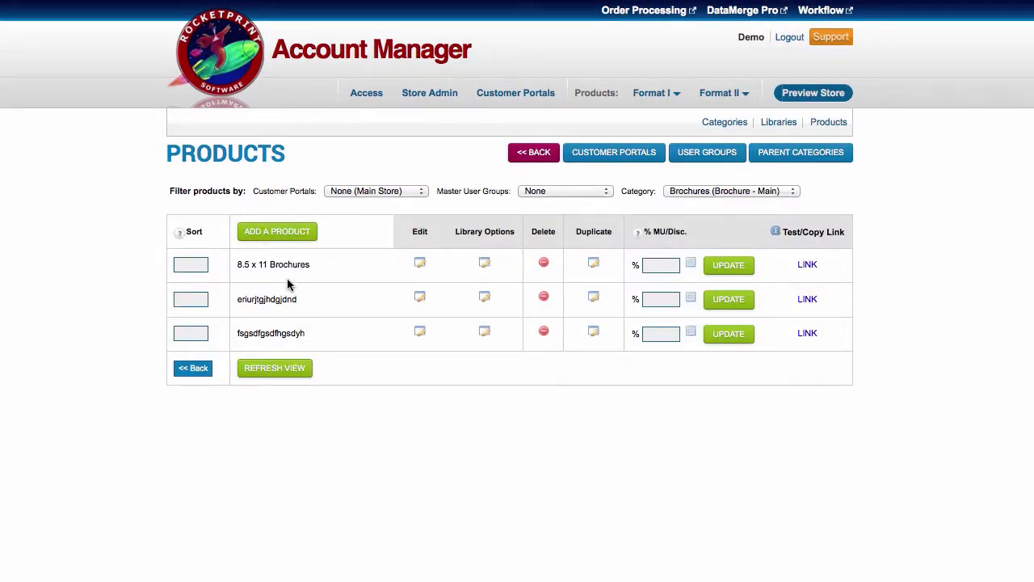
Start a new product in the Brochures category and enter a placeholder name.
left_click(267, 234)
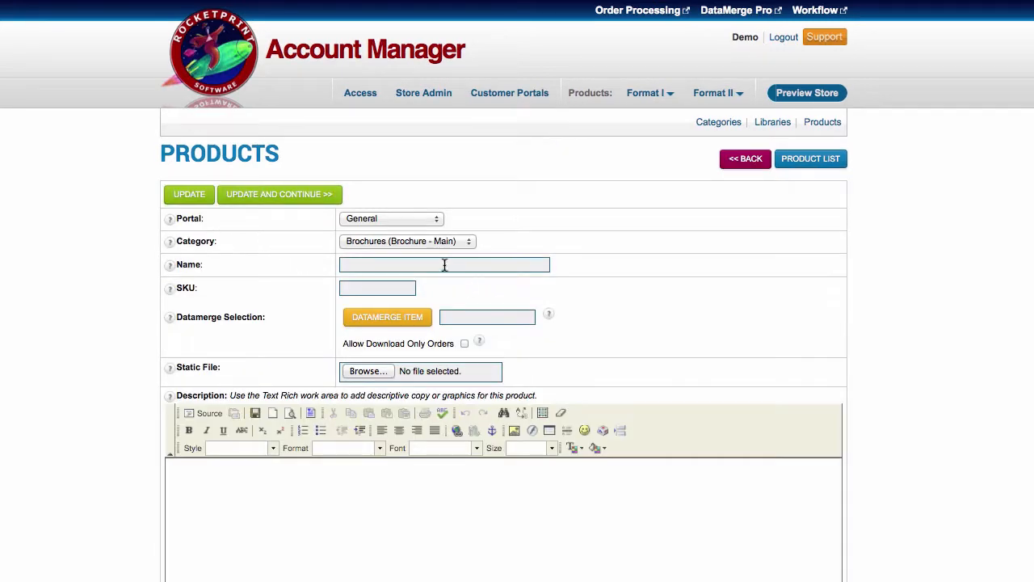
left_click(444, 264)
type("4eyjtuimjgdf")
key("BackSpace")
key("BackSpace")
key("BackSpace")
key("BackSpace")
key("BackSpace")
key("BackSpace")
key("BackSpace")
key("BackSpace")
key("BackSpace")
Review the help notes for the approver and inventory tracking settings of the new product.
scroll(517, 309, "down", 12)
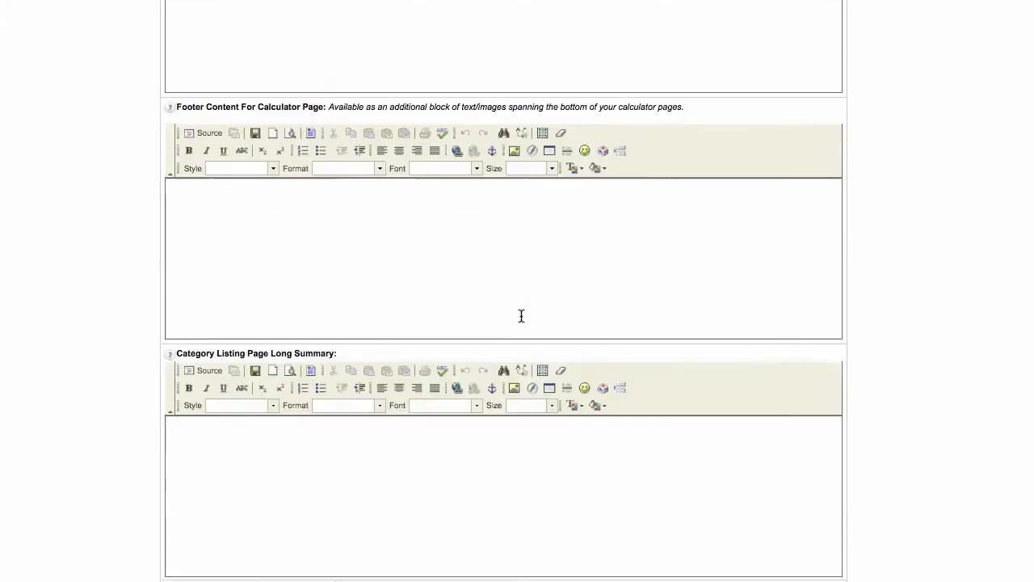
scroll(521, 316, "down", 8)
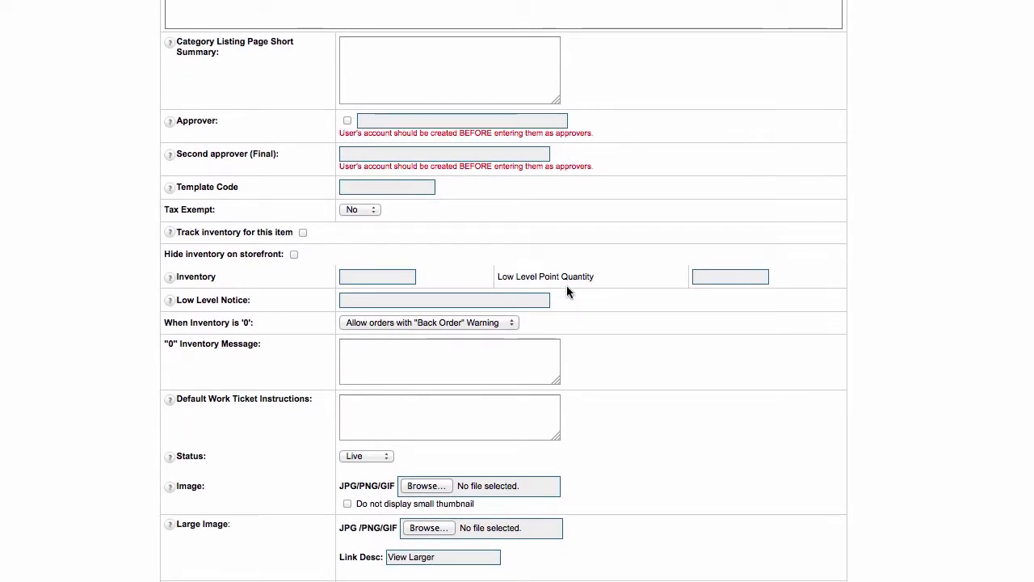
scroll(567, 294, "up", 4)
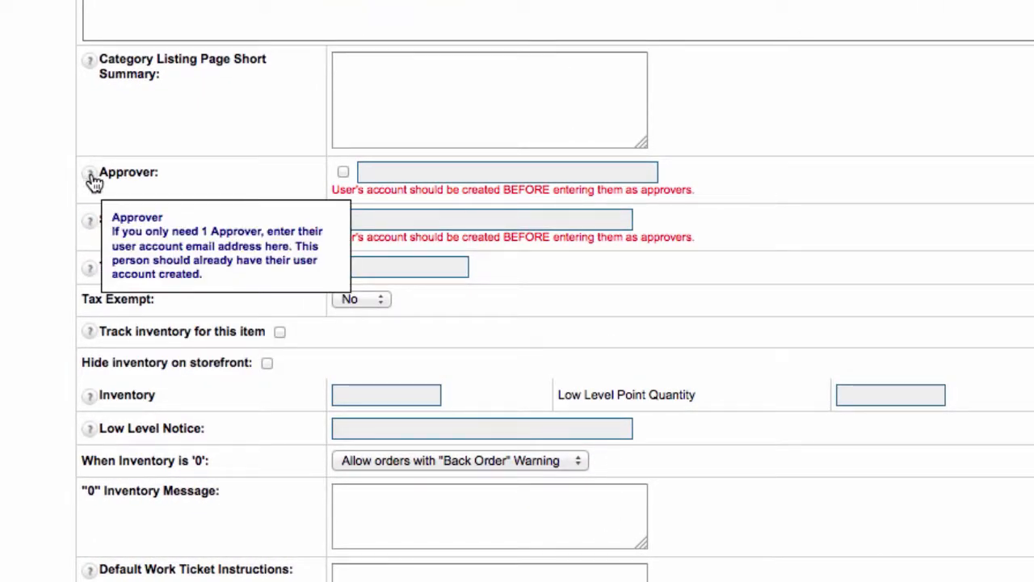
mouse_move(96, 225)
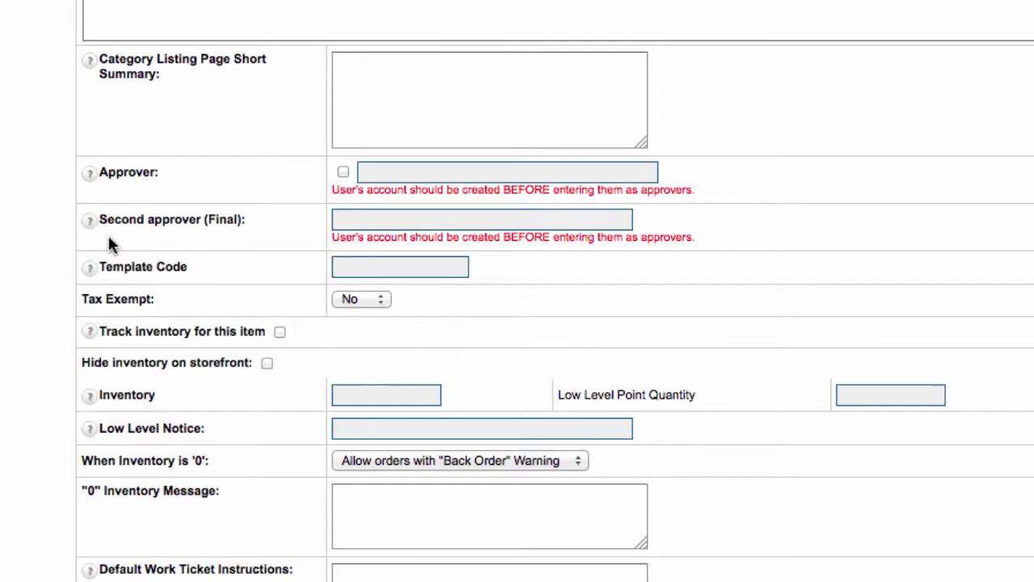
scroll(109, 239, "down", 3)
mouse_move(93, 199)
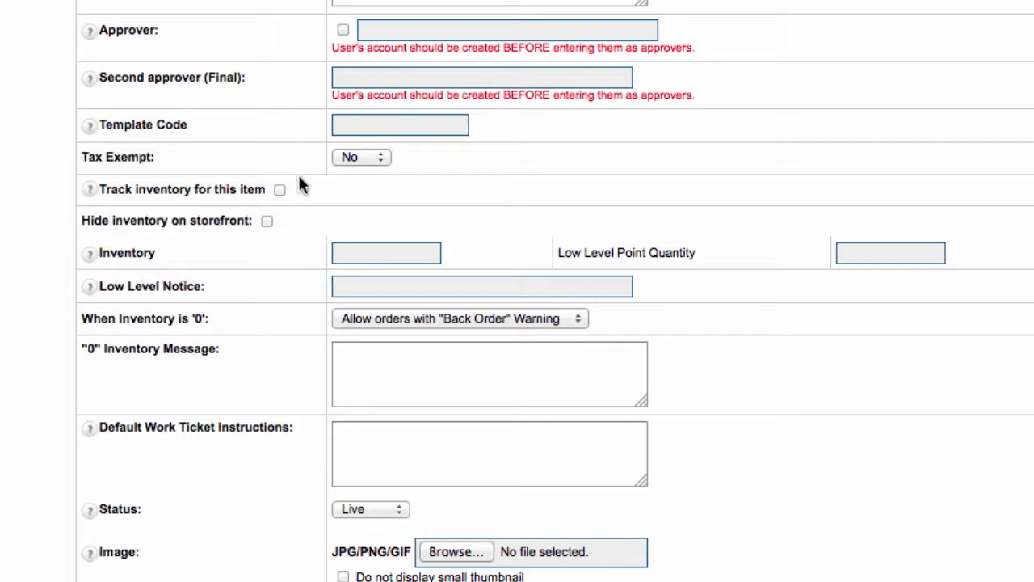
Enable inventory tracking with an inventory of 12000, a low level point of 250 and "Email,emails" as the low level notice.
left_click(278, 189)
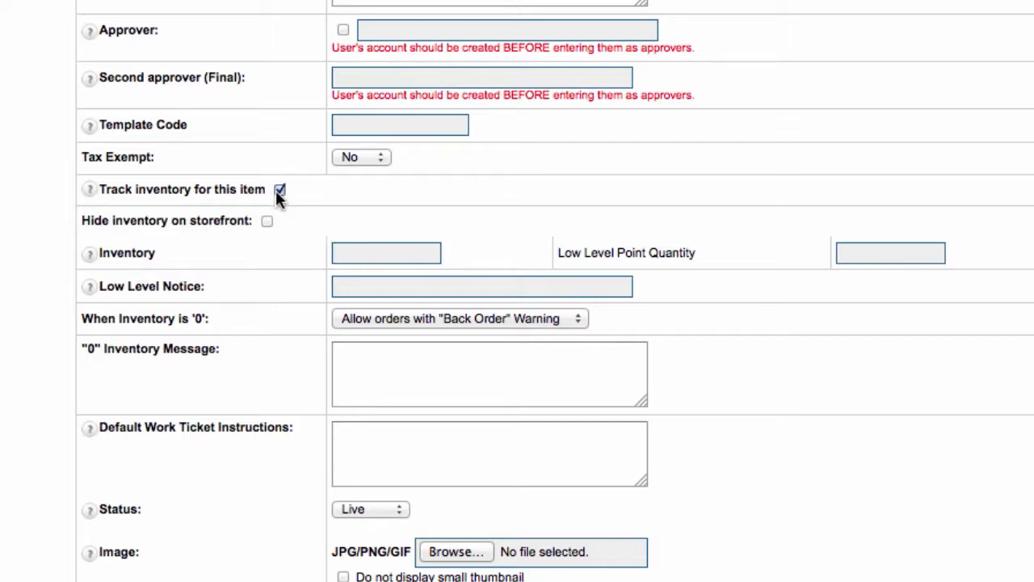
left_click(395, 252)
type("12000")
left_click(903, 259)
type("250")
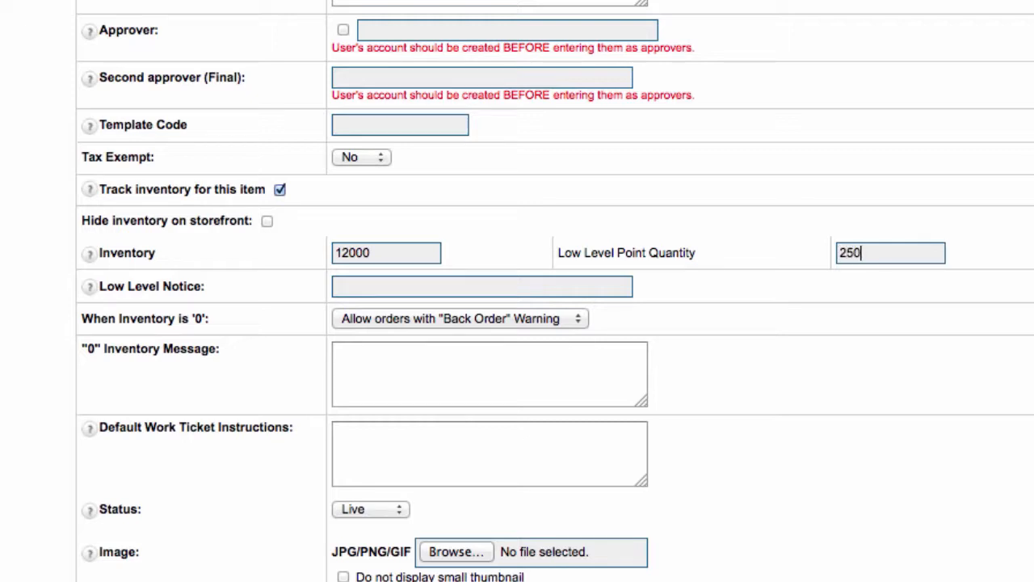
left_click(381, 287)
type("Email,emails")
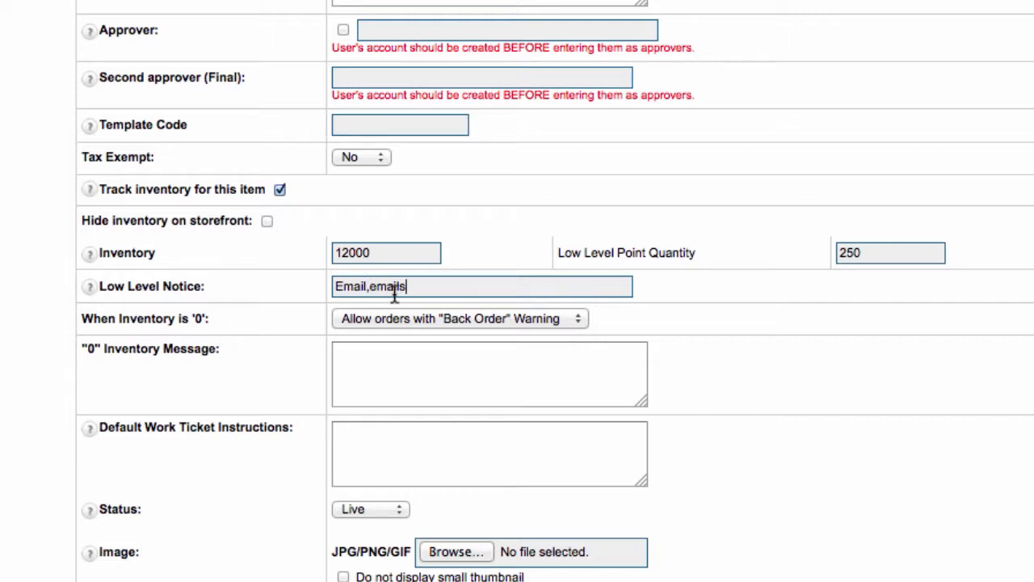
Review the Low Level Notice help along with the notice recipients, low level quantity and inventory tracking settings.
mouse_move(89, 296)
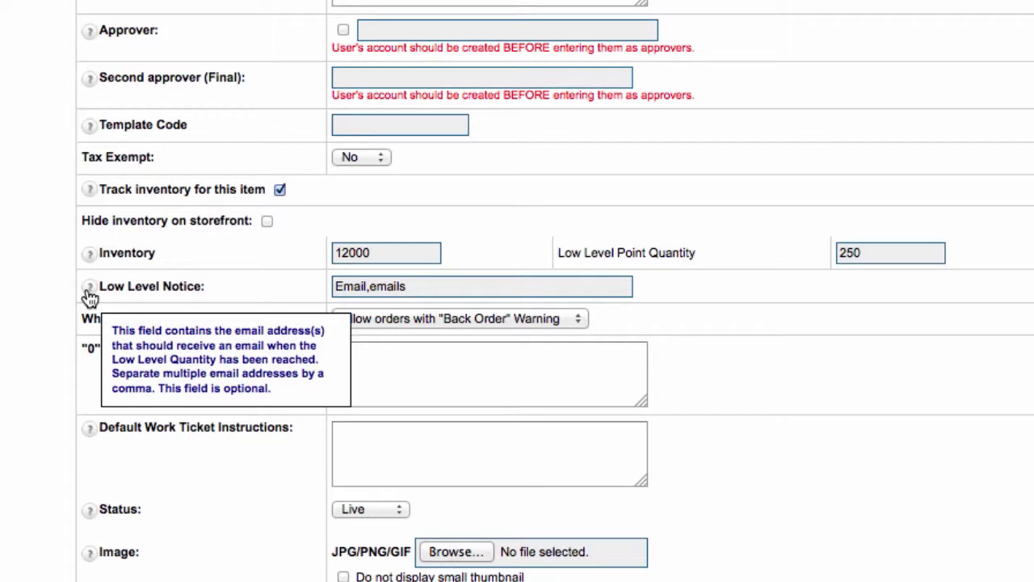
left_click_drag(412, 287, 316, 292)
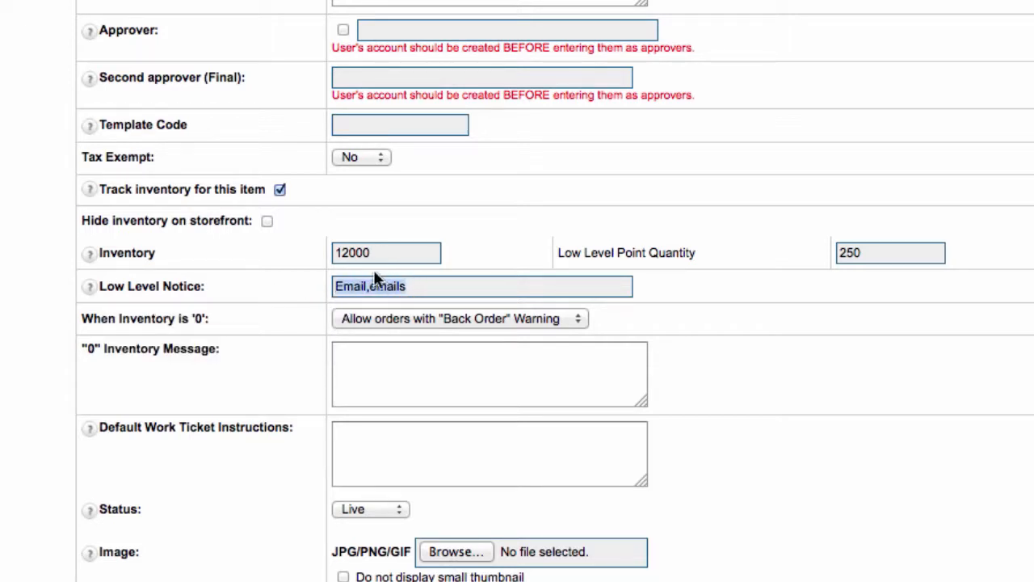
left_click(866, 253)
left_click_drag(866, 254, 837, 256)
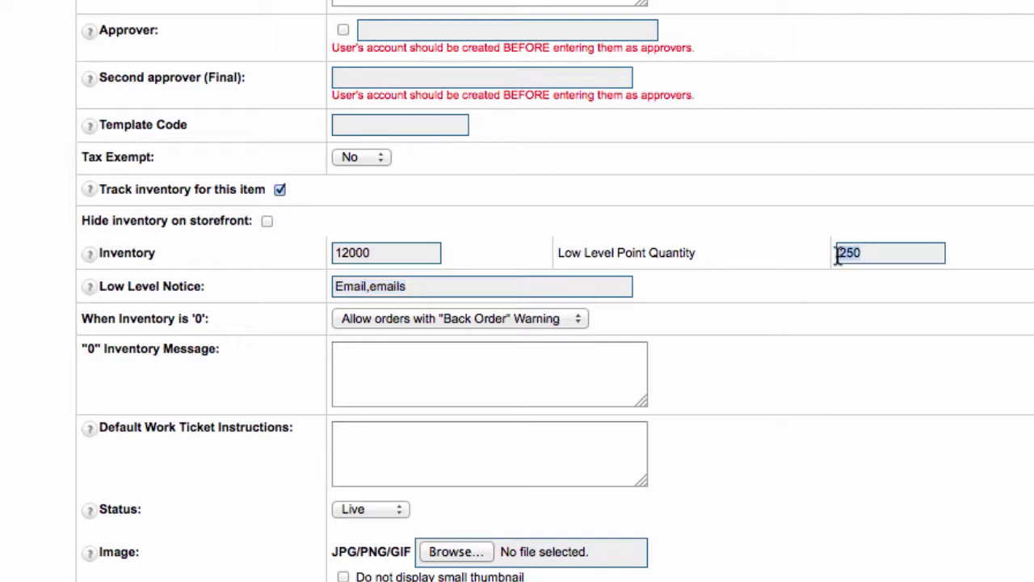
left_click(279, 189)
Preview the Dynamic and Per-Each Range Quotes pricing structures for the new product.
scroll(598, 279, "down", 5)
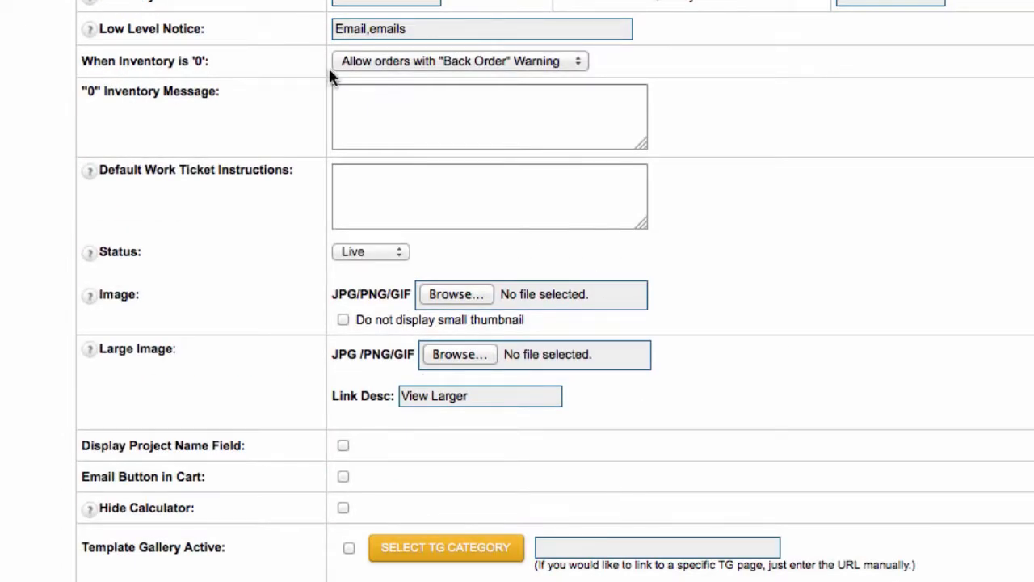
scroll(874, 159, "down", 3)
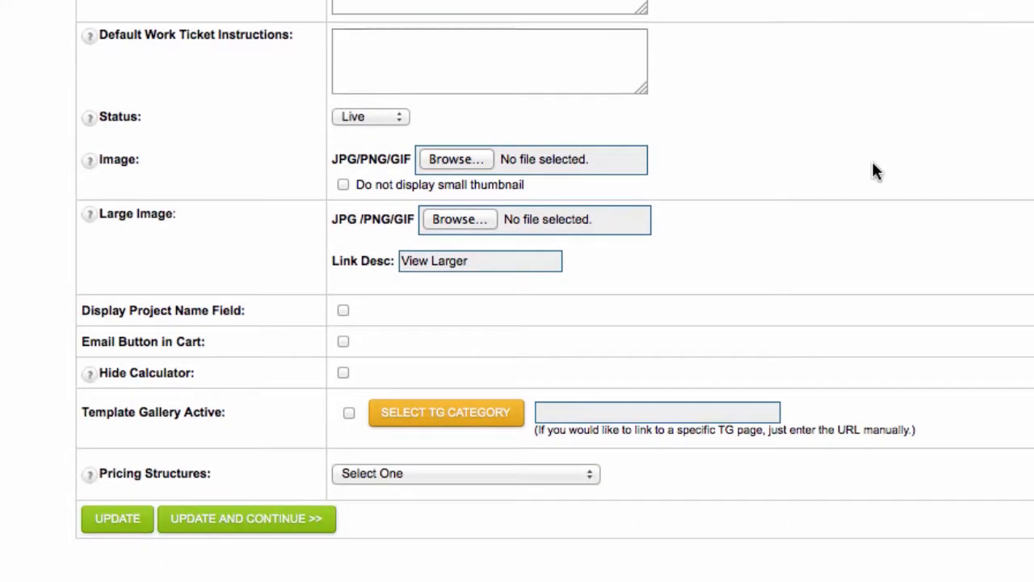
scroll(812, 168, "down", 3)
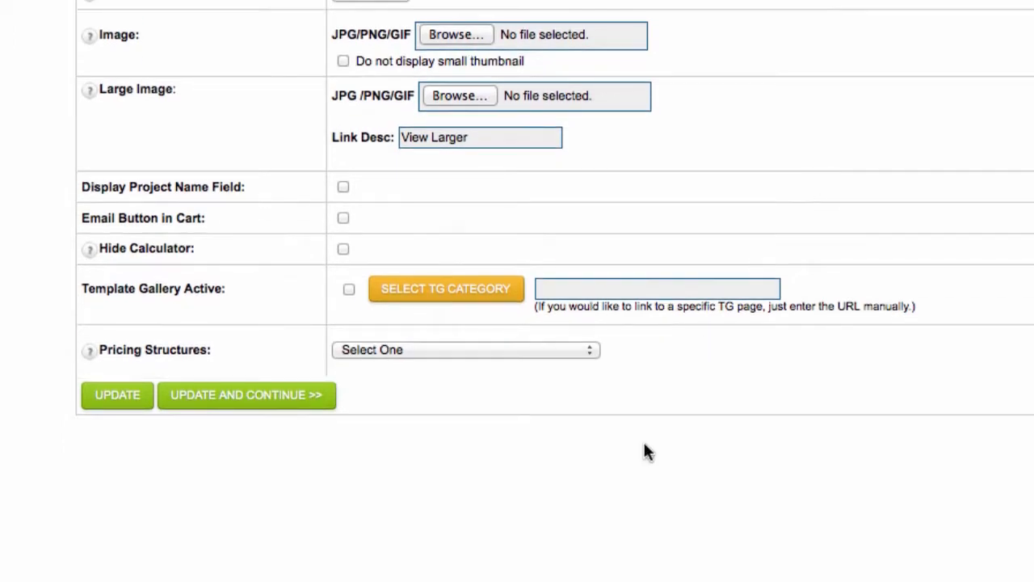
left_click(451, 356)
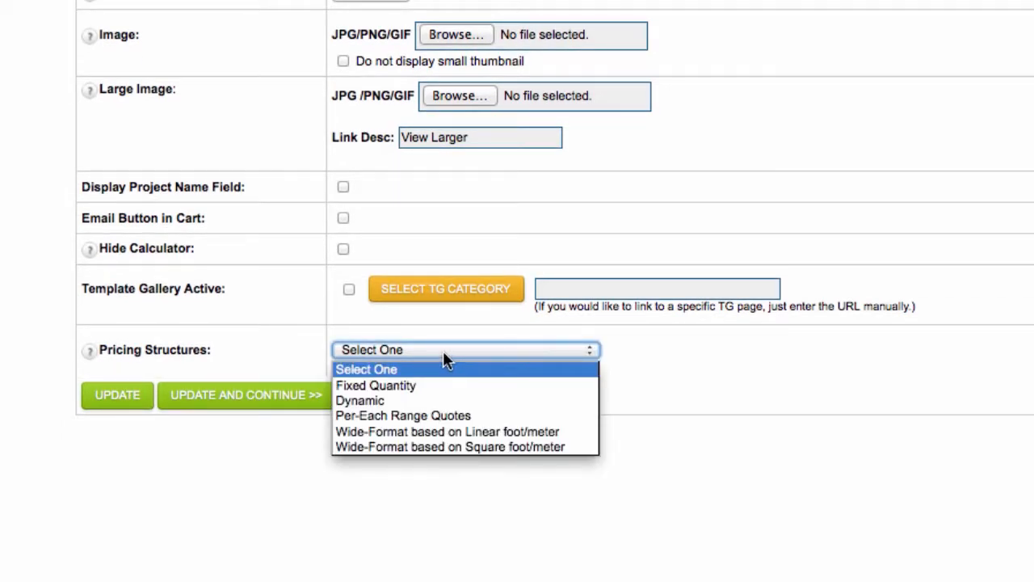
left_click(403, 400)
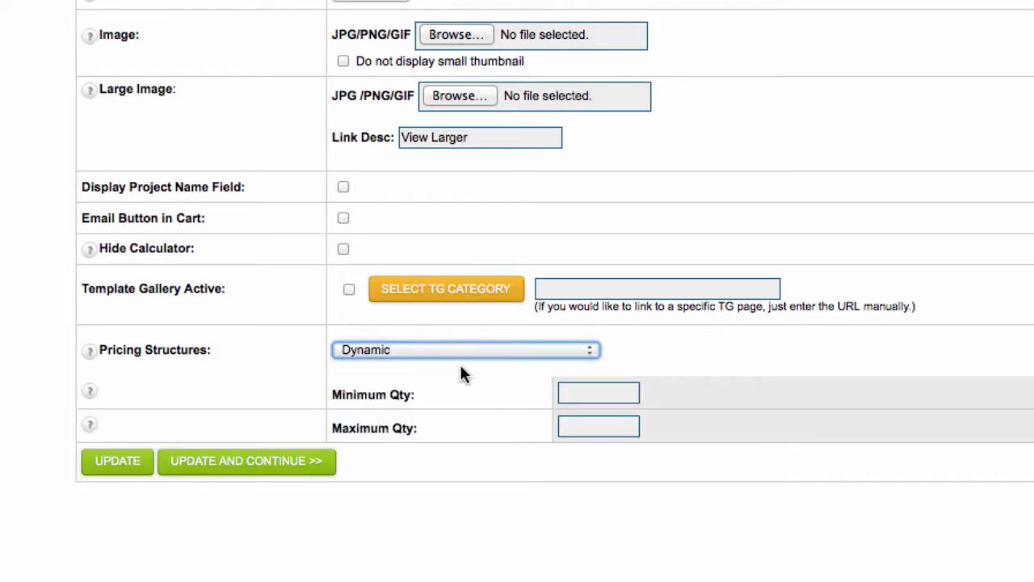
left_click(451, 353)
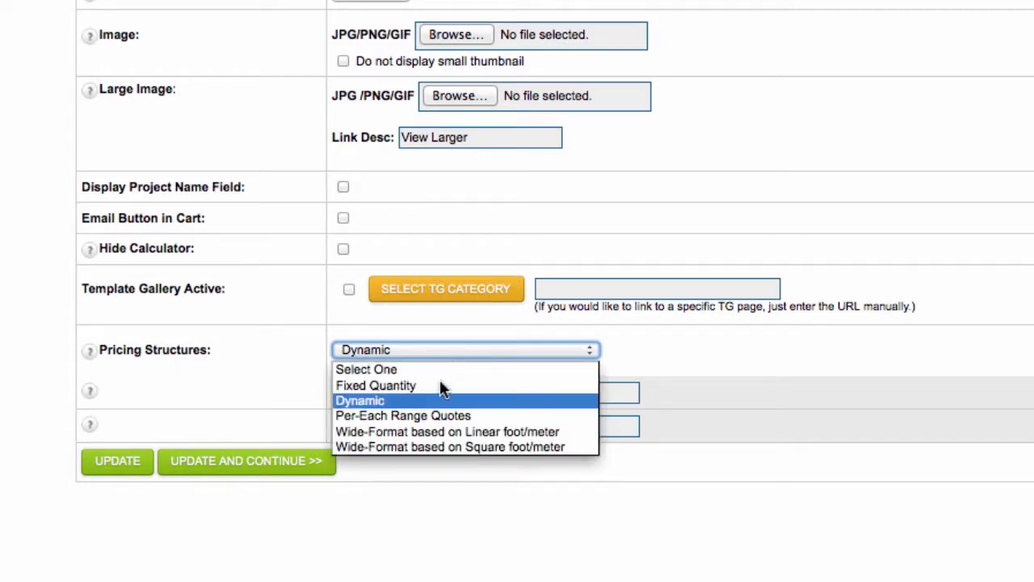
left_click(429, 416)
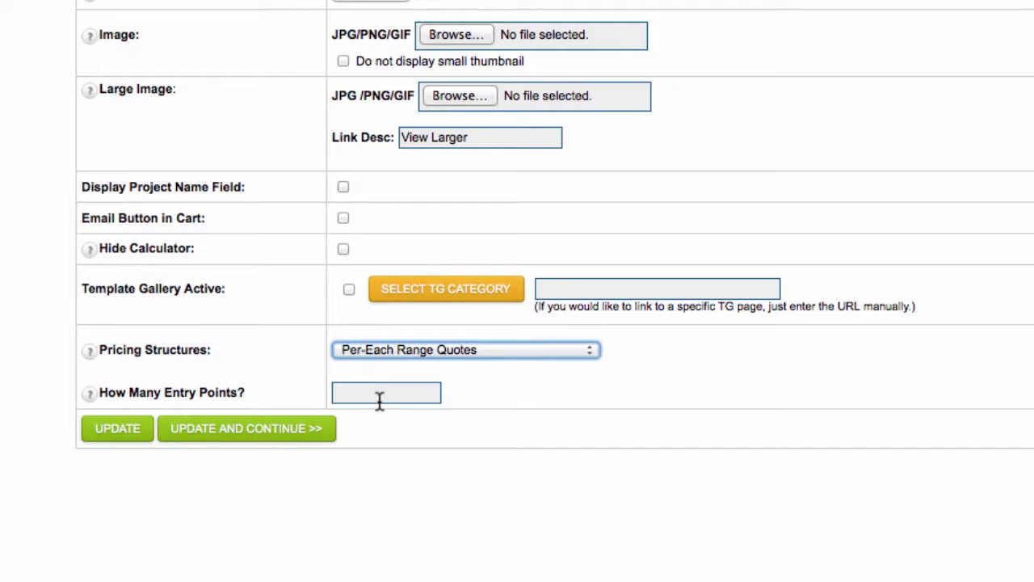
Set the pricing structure to Wide-Format based on Square foot/meter with 5 entry points and save to continue to the pricing page.
left_click(433, 353)
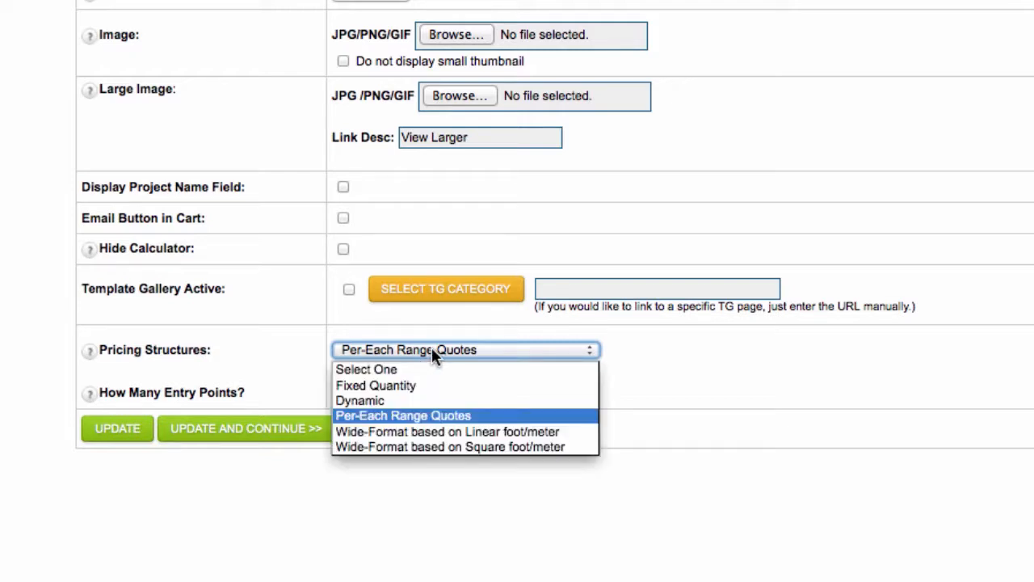
left_click(416, 446)
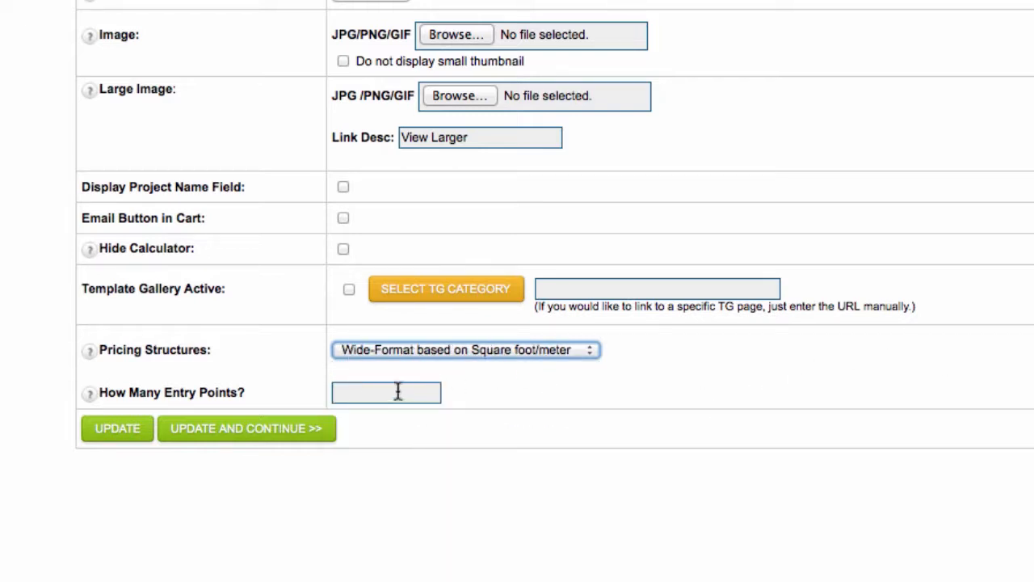
left_click(363, 393)
type("5")
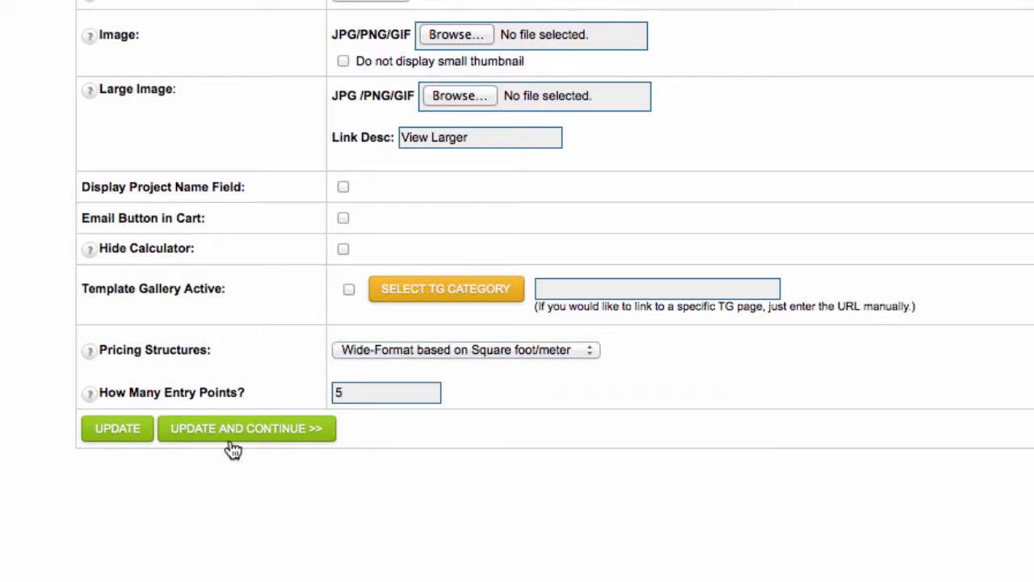
key("Return")
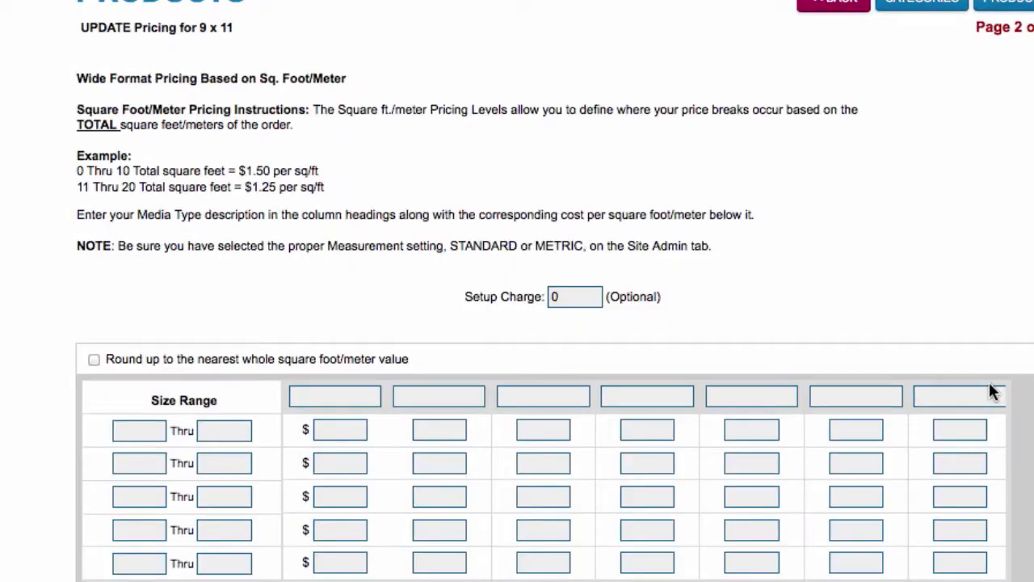
Look over the square foot pricing page and set the optional setup charge to 45.
scroll(949, 462, "down", 5)
scroll(949, 462, "down", 4)
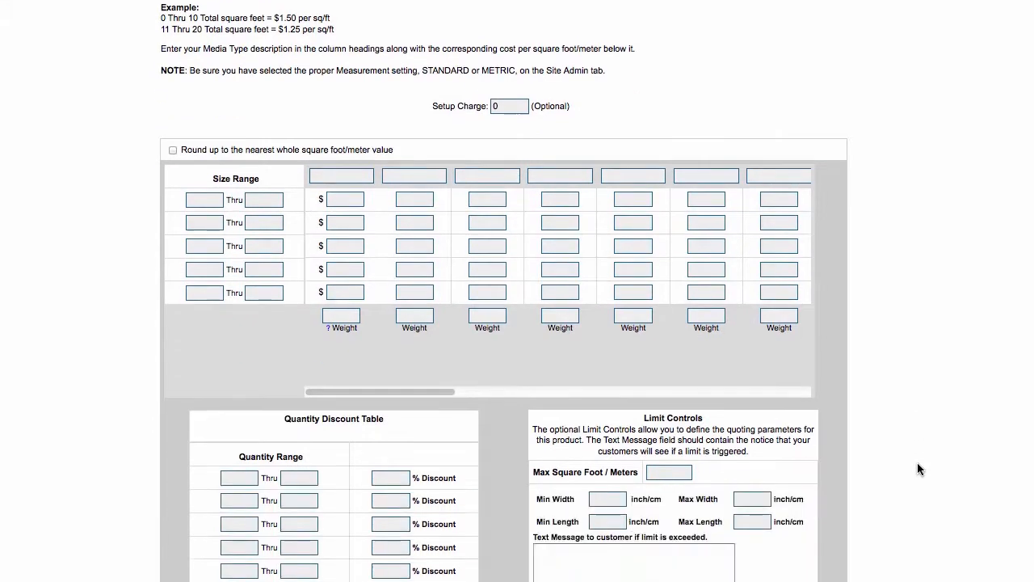
scroll(915, 408, "down", 2)
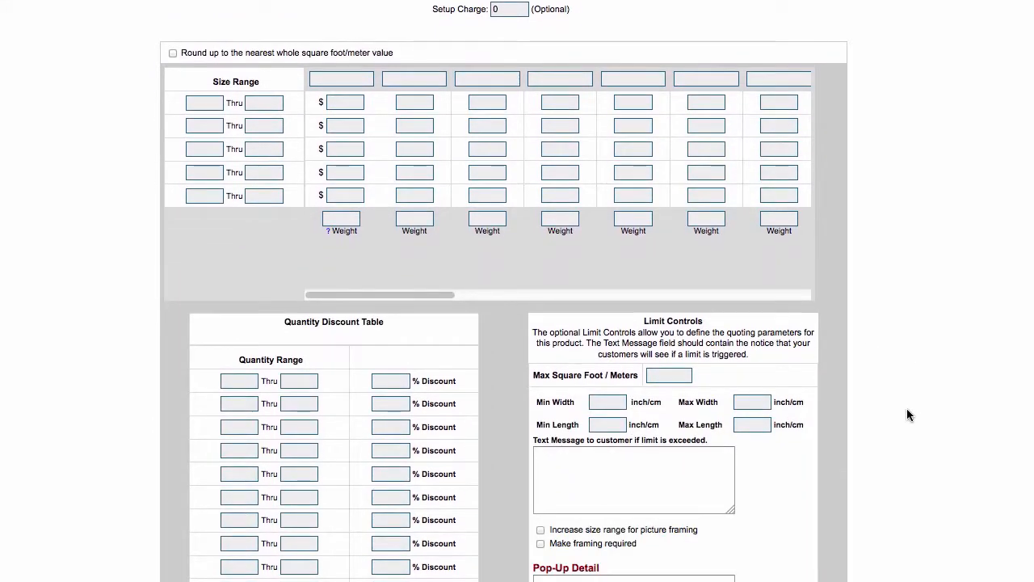
scroll(816, 457, "up", 6)
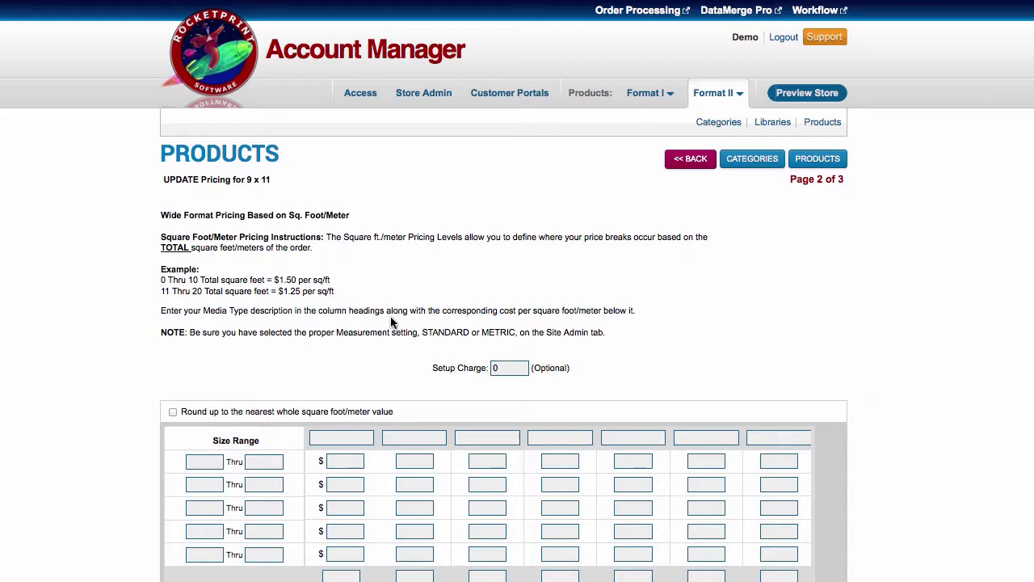
scroll(808, 359, "down", 5)
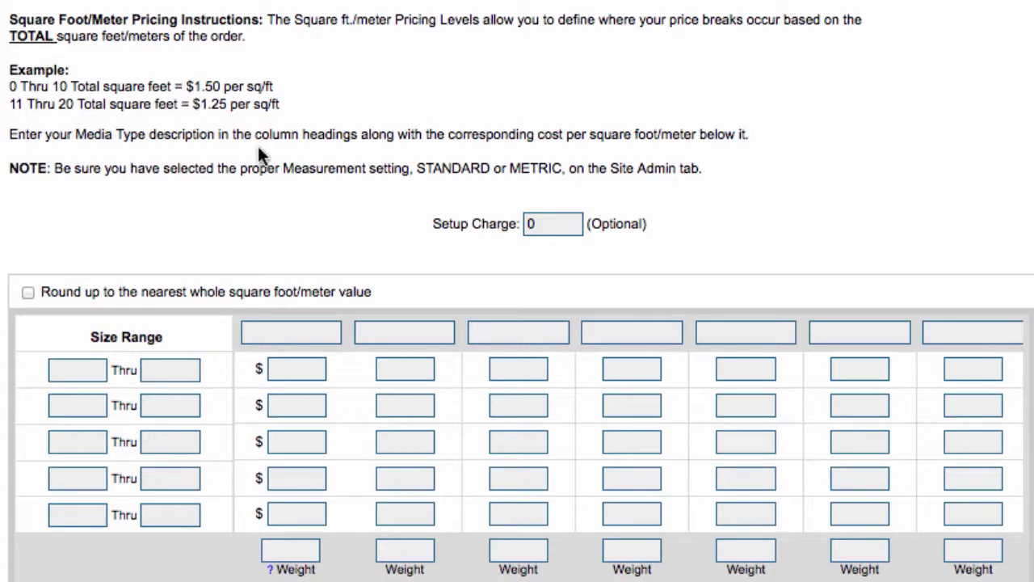
left_click(547, 224)
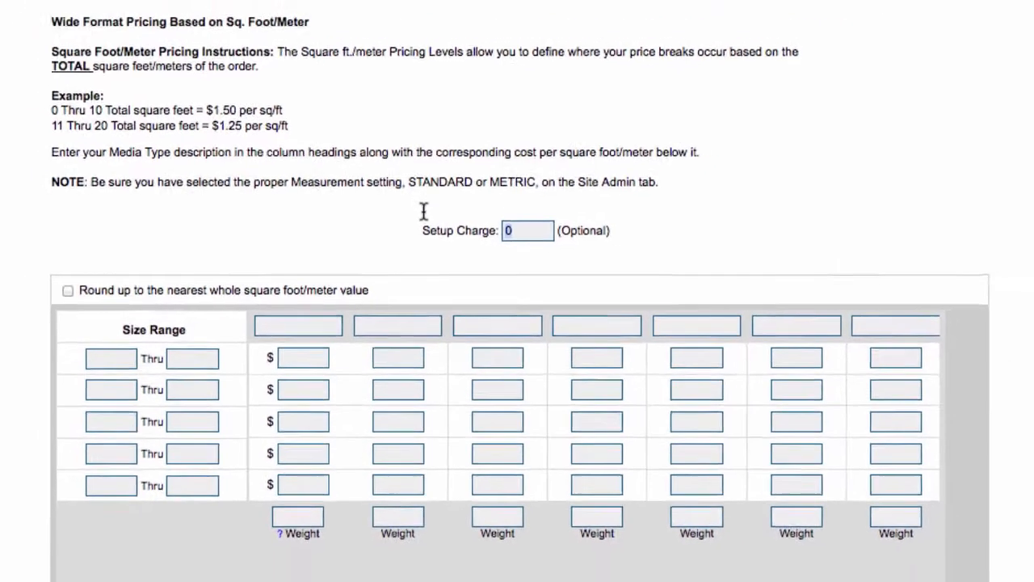
type("45")
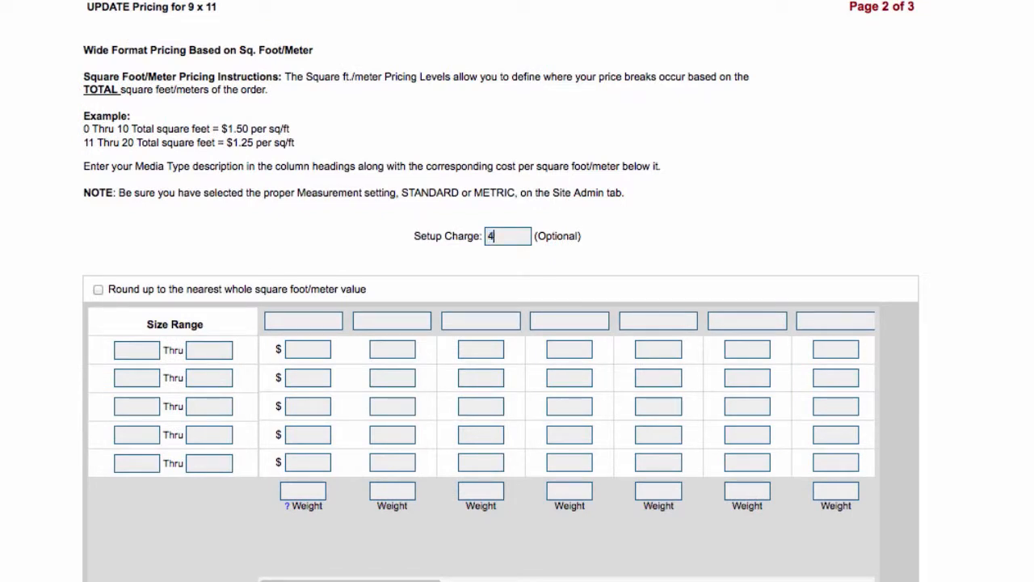
Define the first size range as 2 thru 5 and name the first media type column Canvas.
left_click(98, 289)
type("2")
left_click(211, 352)
type("5")
left_click(286, 320)
type("Canvas")
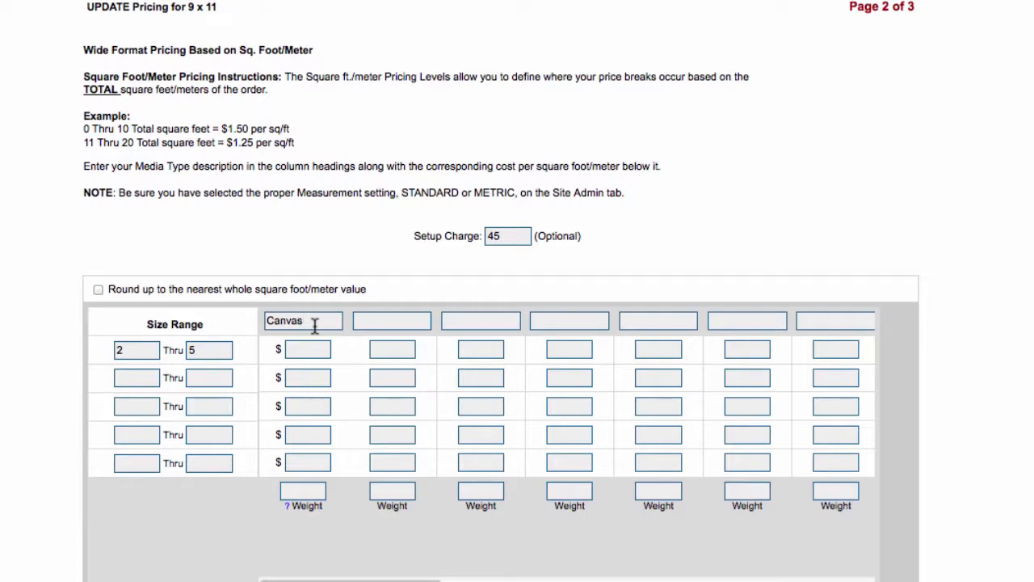
Set the Canvas price for the first size range to $4.50.
left_click_drag(307, 321, 188, 304)
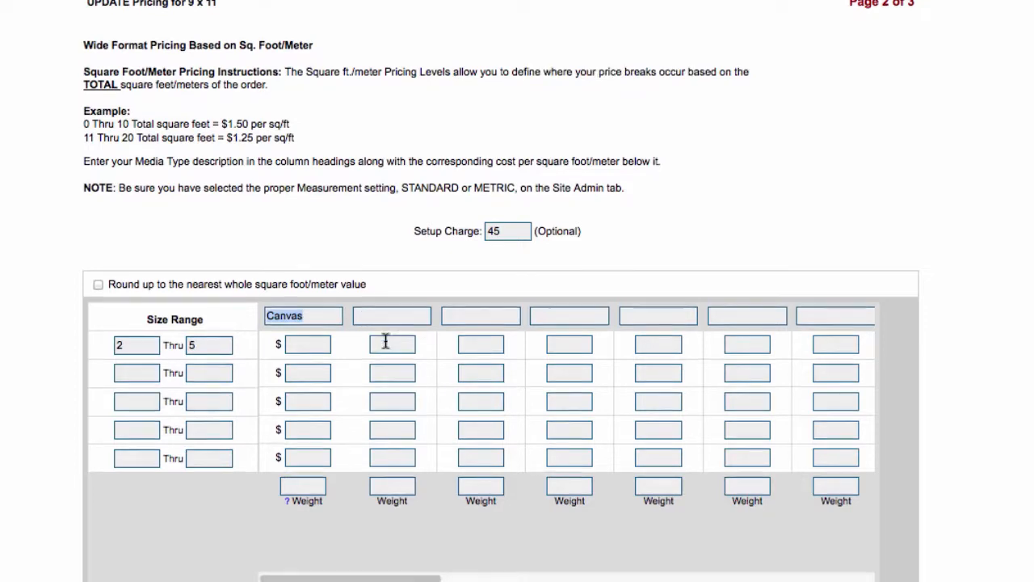
scroll(383, 317, "down", 3)
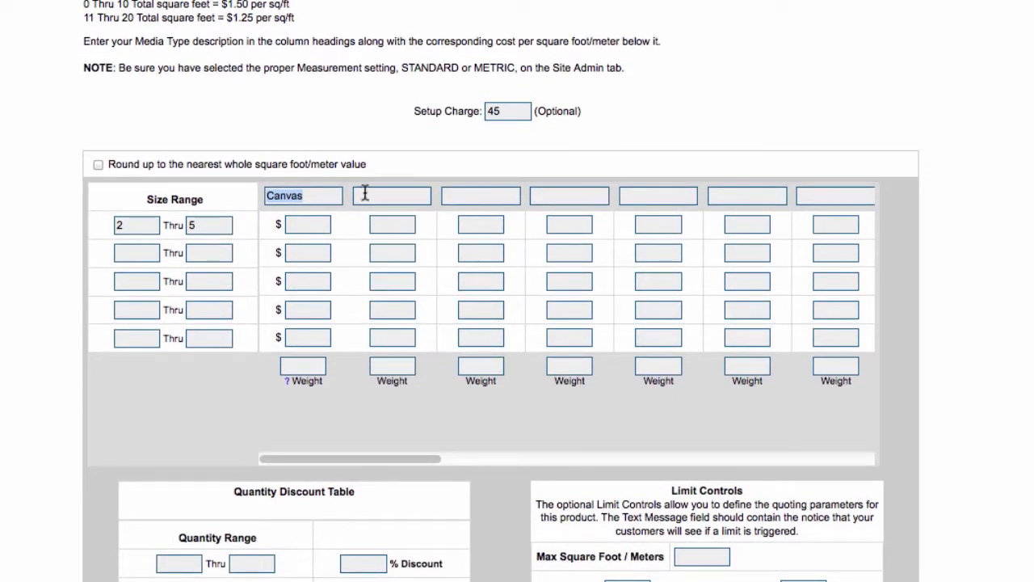
left_click_drag(353, 459, 294, 443)
left_click(306, 195)
left_click(373, 198)
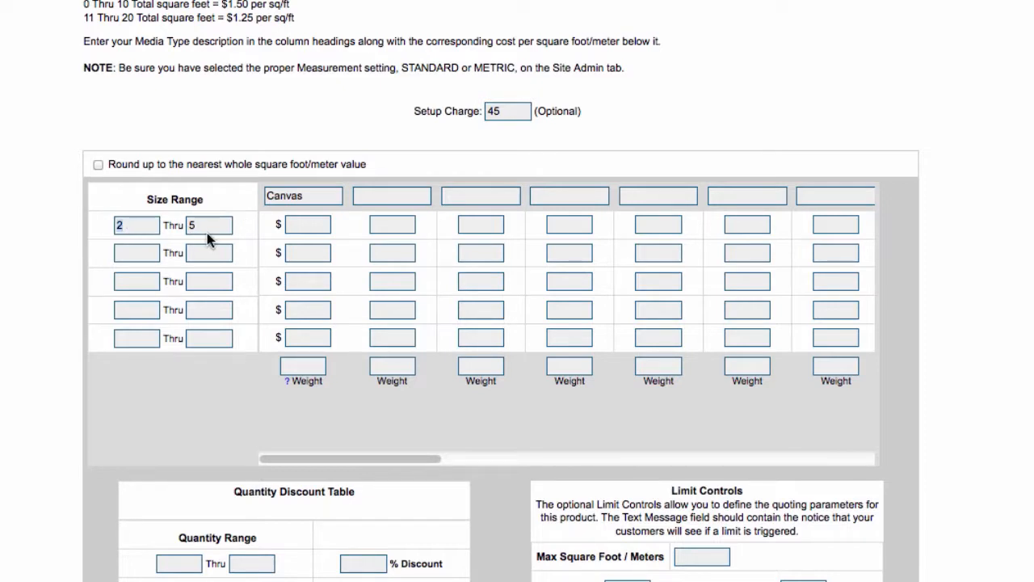
left_click(319, 228)
type("4.50")
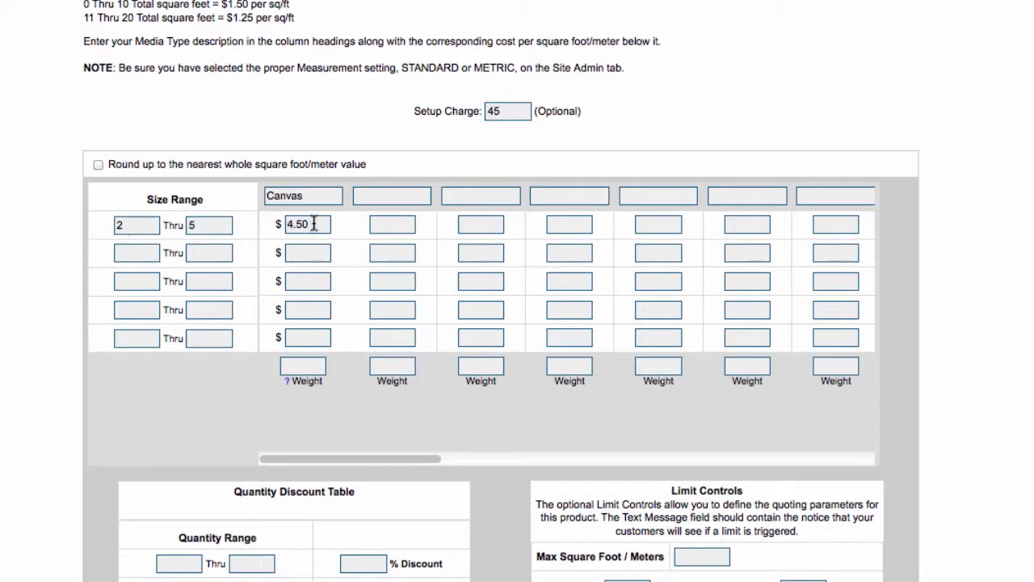
Add a second size range of 6 thru 10 with a Canvas price of $4.45.
left_click_drag(314, 224, 271, 220)
left_click(149, 253)
type("6")
left_click(202, 253)
type("10")
left_click(289, 253)
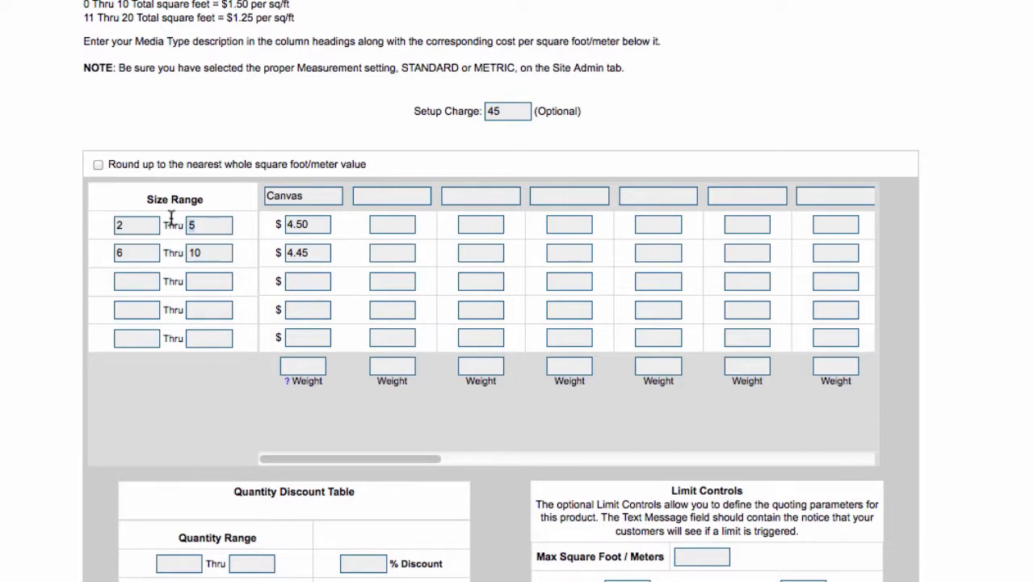
Change the first size range's upper limit to 50 and the second size range to 51 thru 250.
type("50")
double_click(120, 252)
type("51")
key("Tab")
key("Tab")
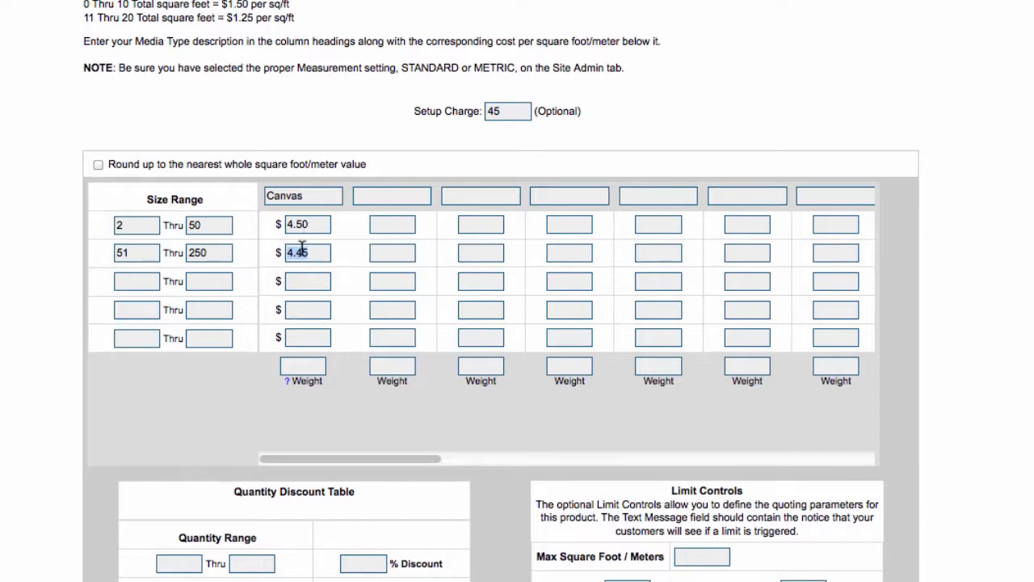
left_click_drag(313, 225, 274, 220)
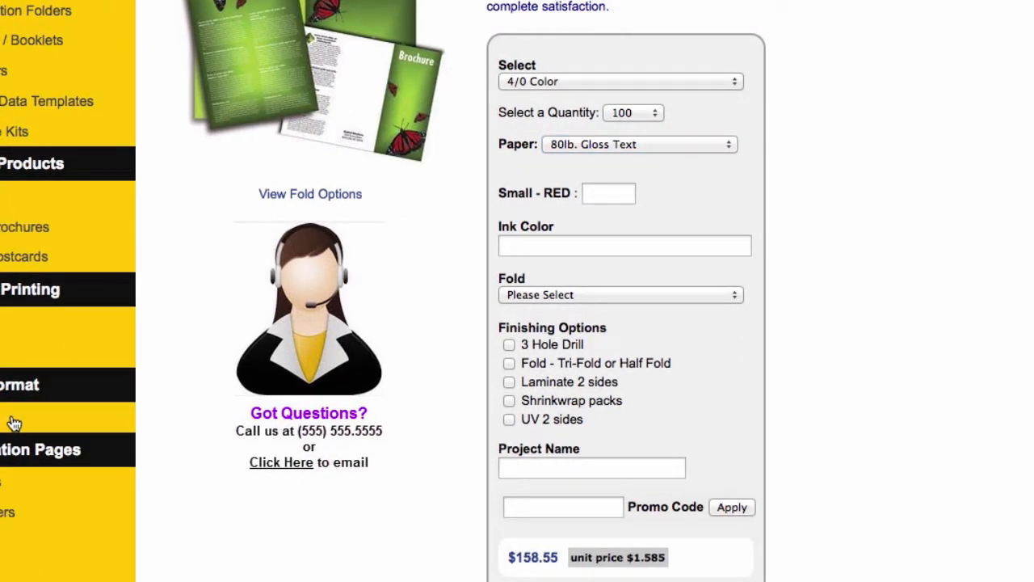
On the storefront, open the Wide Format Banners product and choose 8mil. Vinyl as the media.
left_click(15, 423)
left_click(334, 276)
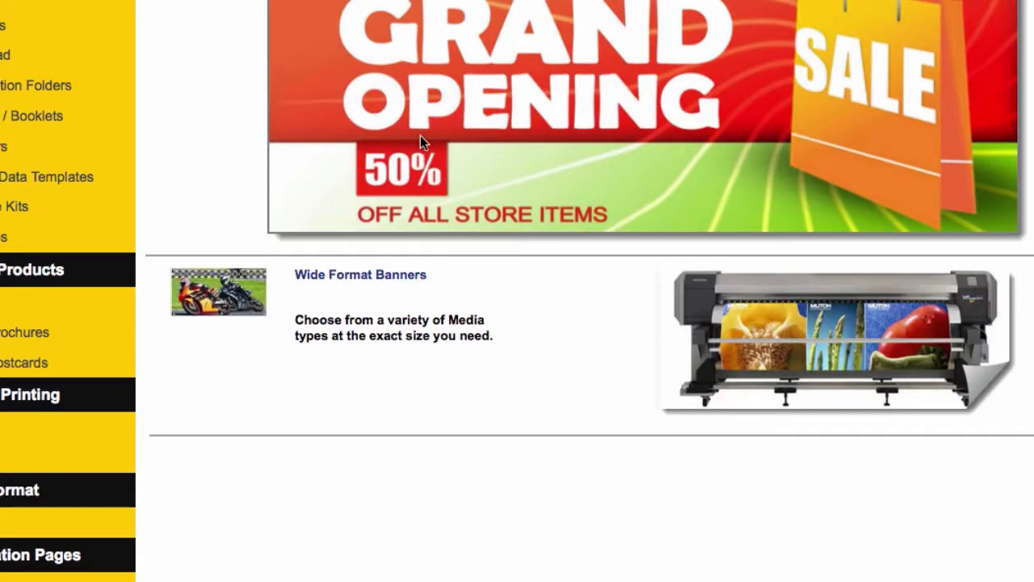
left_click(625, 109)
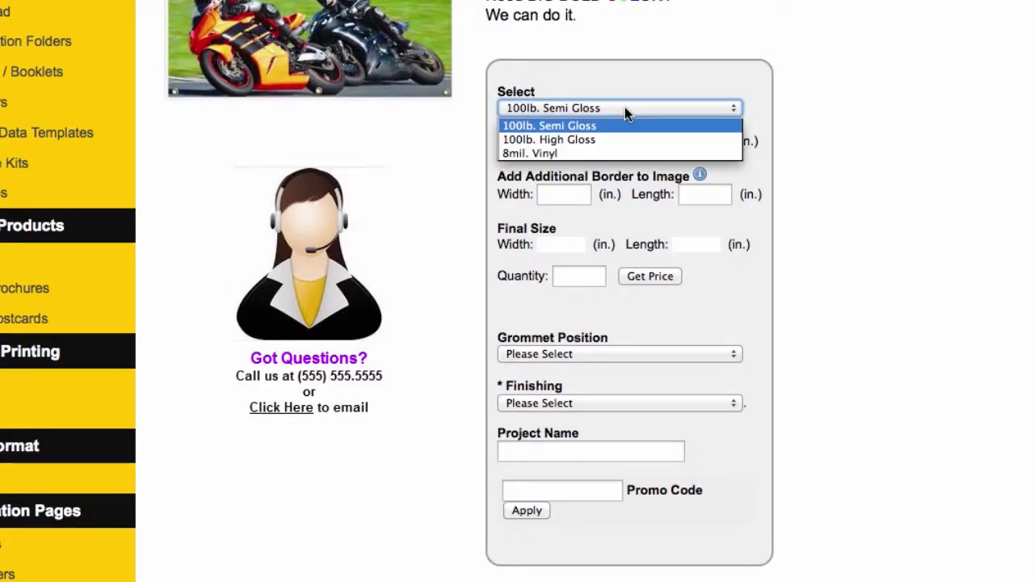
left_click(596, 153)
Get a price for one banner 12 in. wide and 43 in. long.
left_click(549, 141)
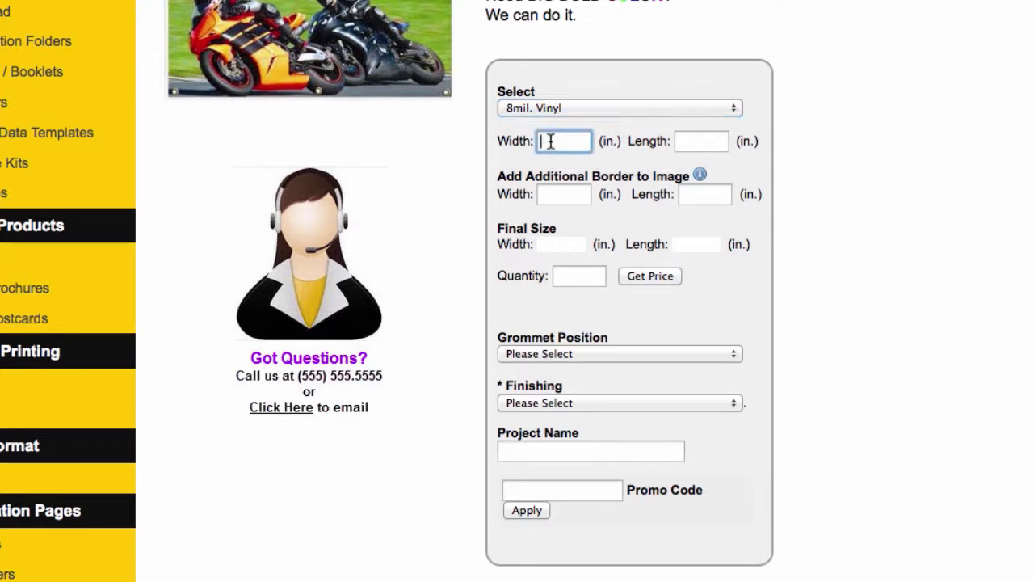
type("12")
left_click(694, 142)
type("43")
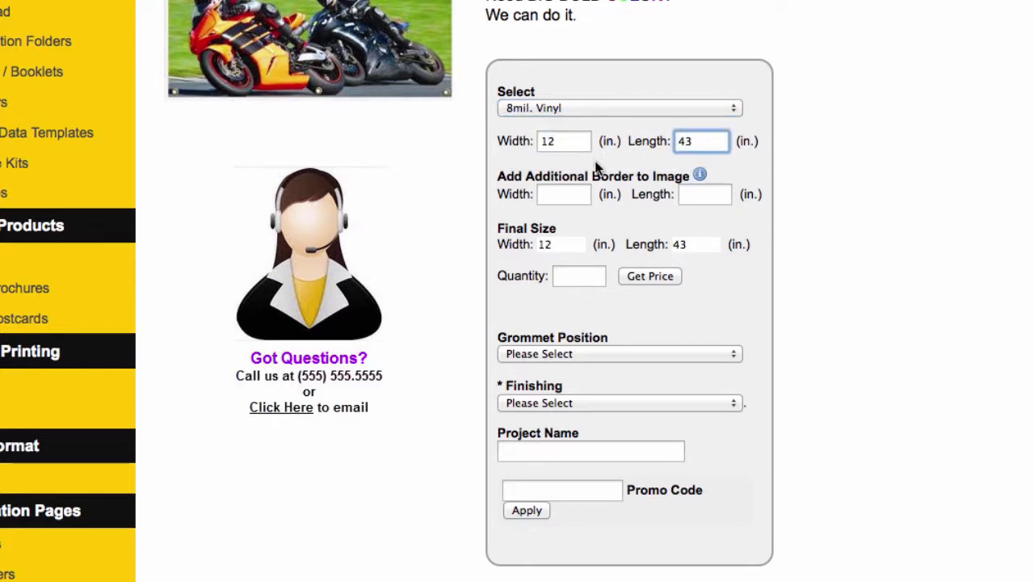
left_click(586, 275)
type("1")
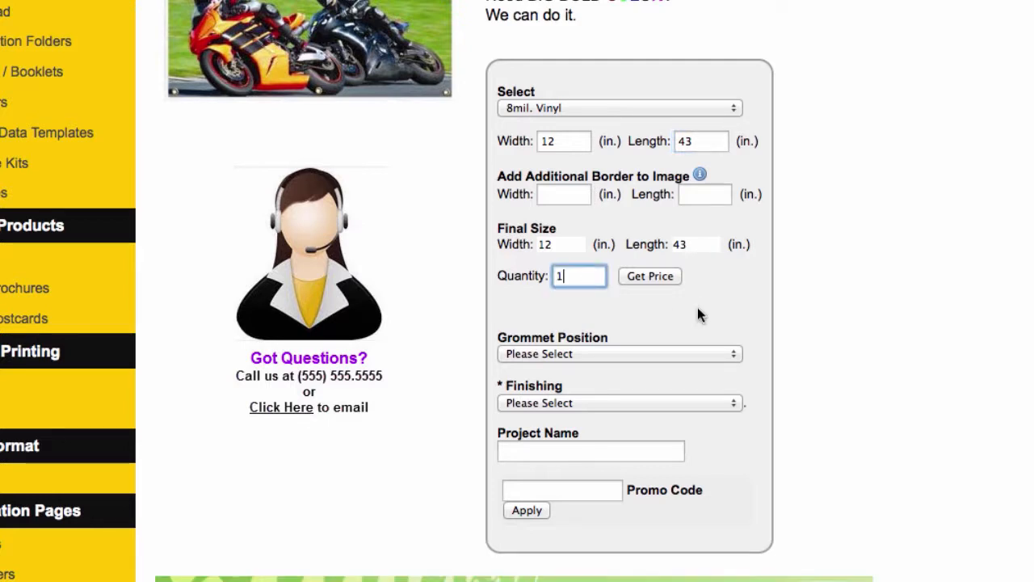
left_click(666, 276)
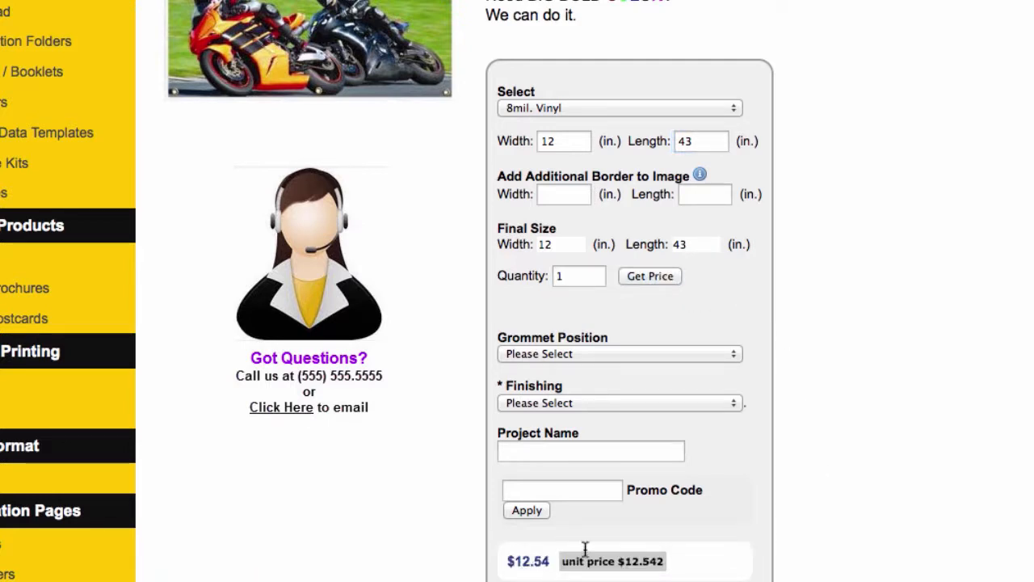
Add an additional image border of 1 in. in width and 1 in. in length to the banner.
scroll(585, 549, "down", 2)
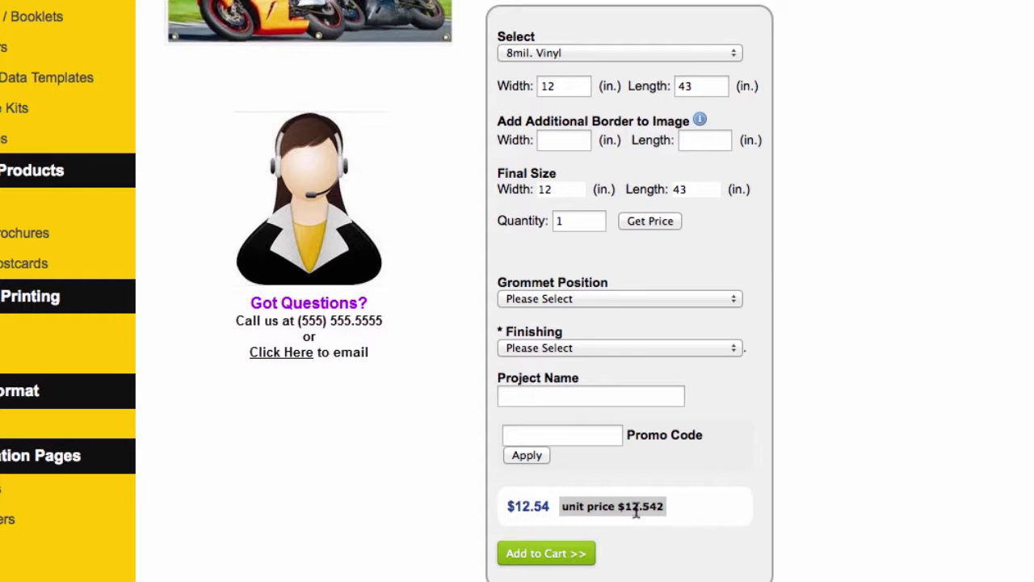
double_click(700, 84)
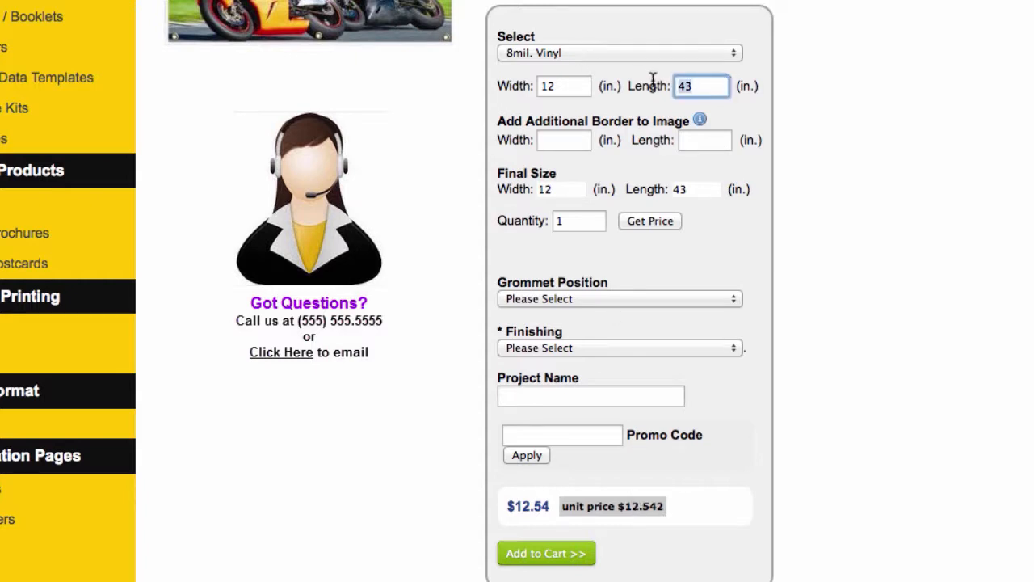
left_click(554, 139)
type("1")
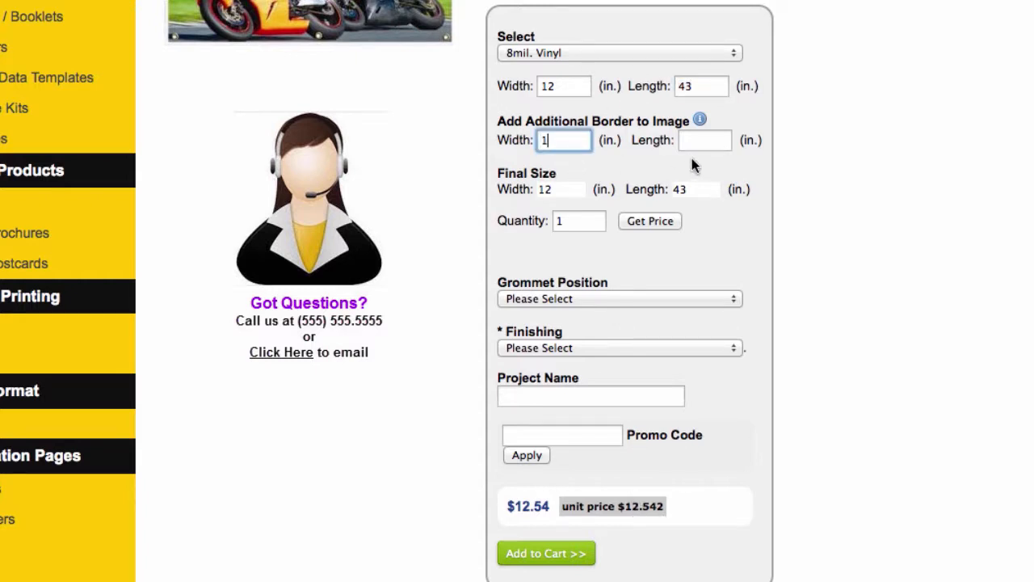
left_click(707, 140)
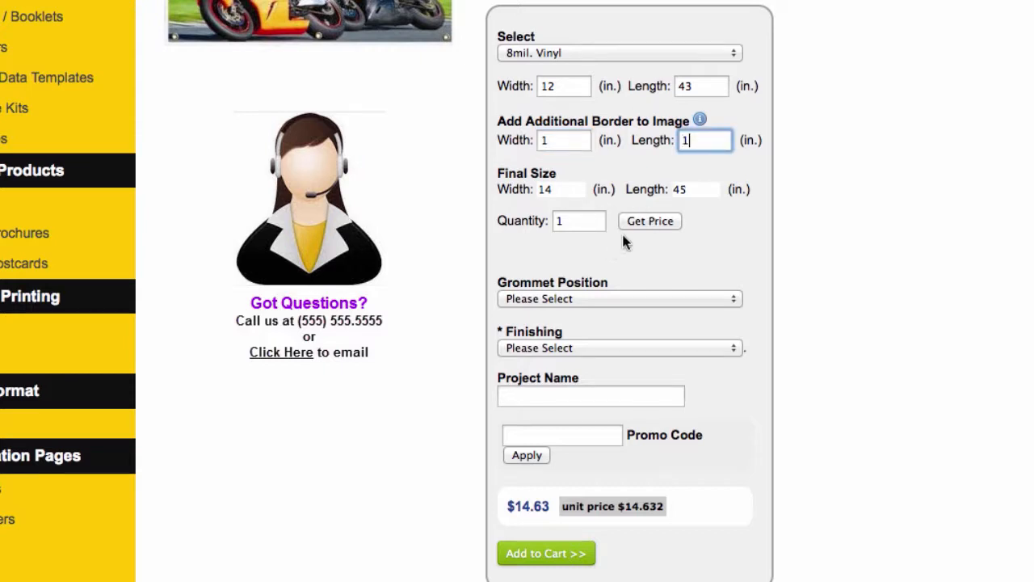
Reprice the banner with a 1 in. border length, then try the Top and Bottom, All 4 Corners and Bottom Only grommet positions.
type("1")
left_click(634, 218)
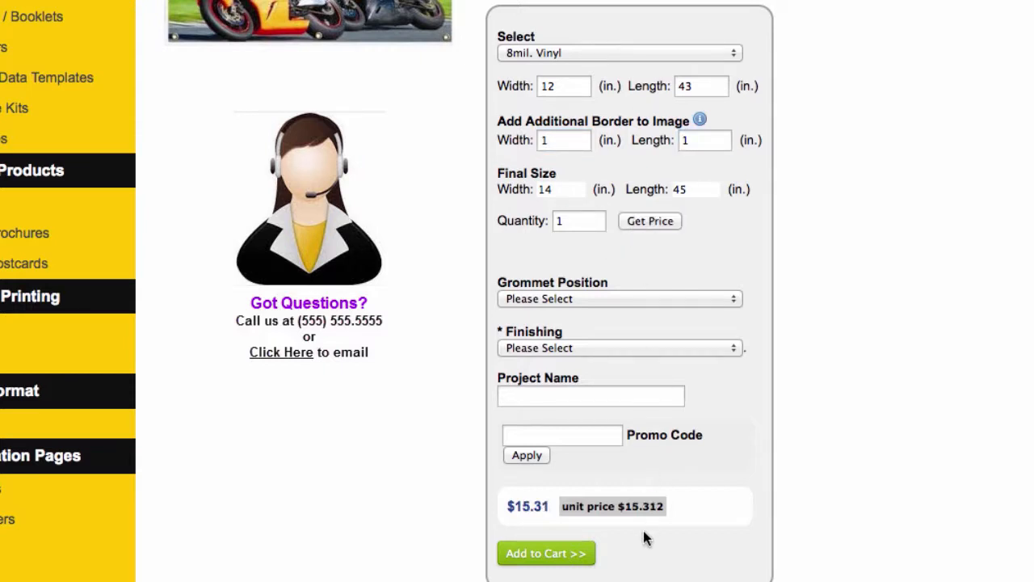
left_click(580, 301)
left_click(566, 339)
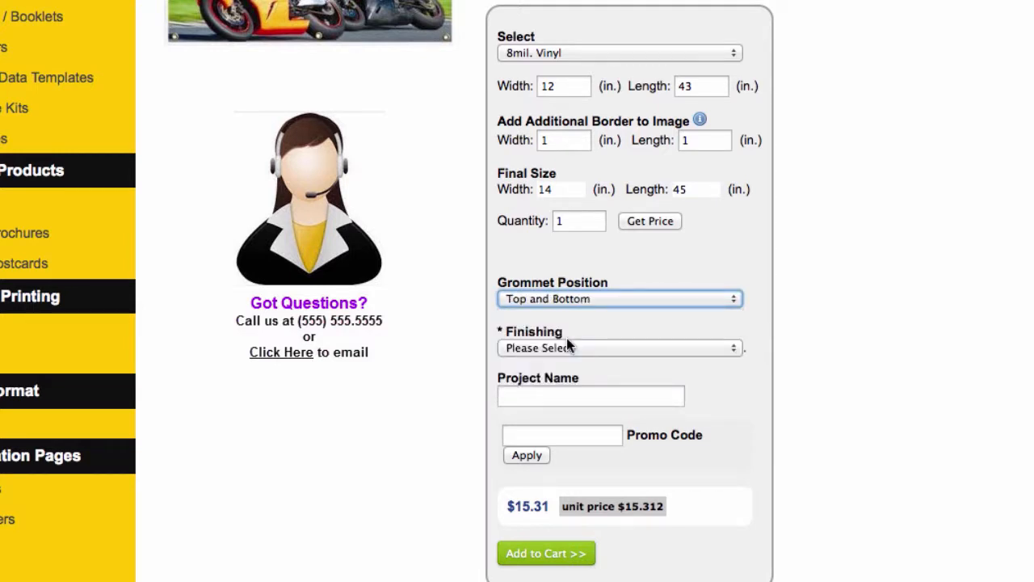
left_click(579, 304)
left_click(577, 329)
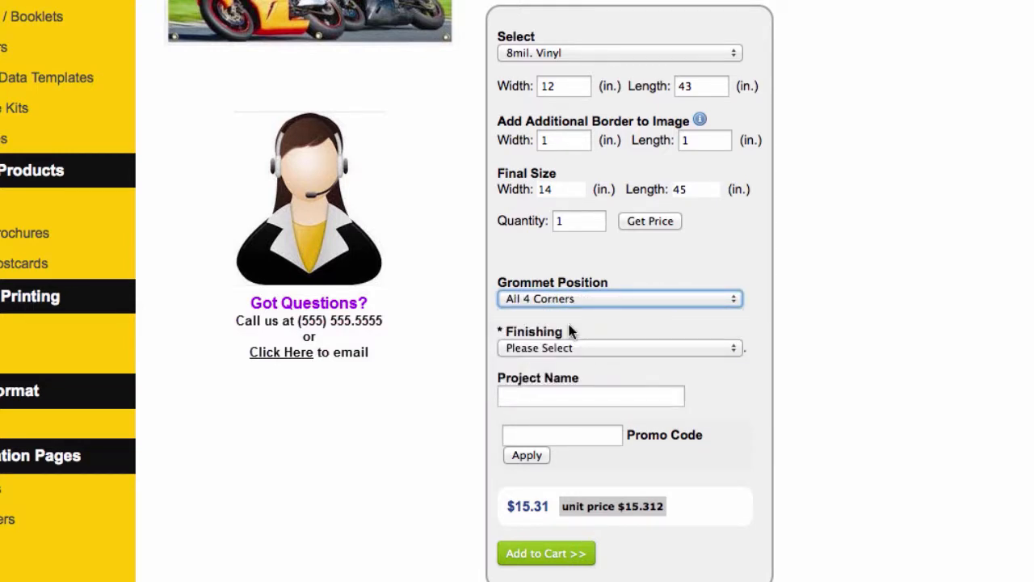
left_click(590, 300)
left_click(575, 374)
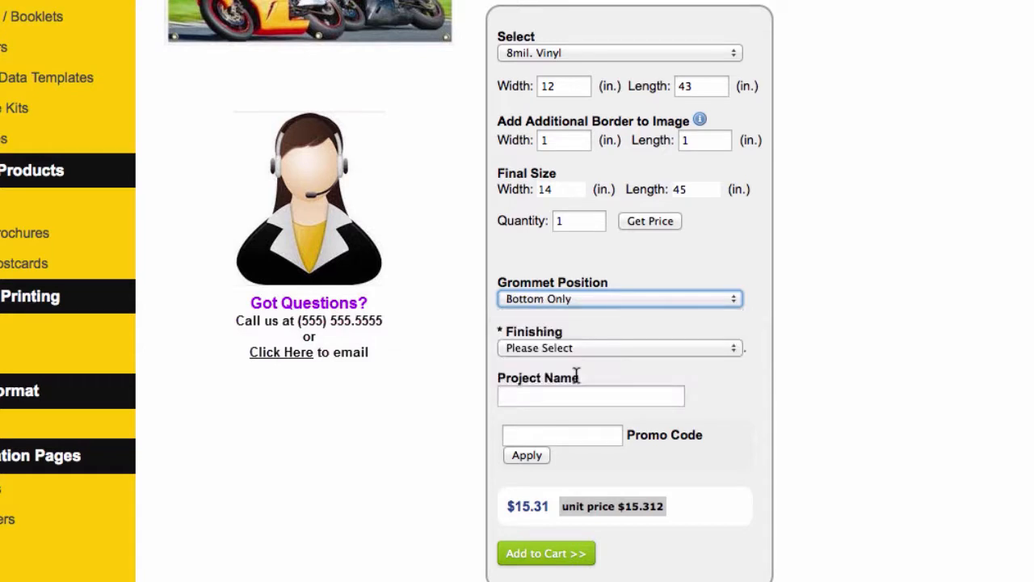
Try Hems on all 4 Sides as the banner's finishing, then choose Pockets on Top Only.
left_click(598, 347)
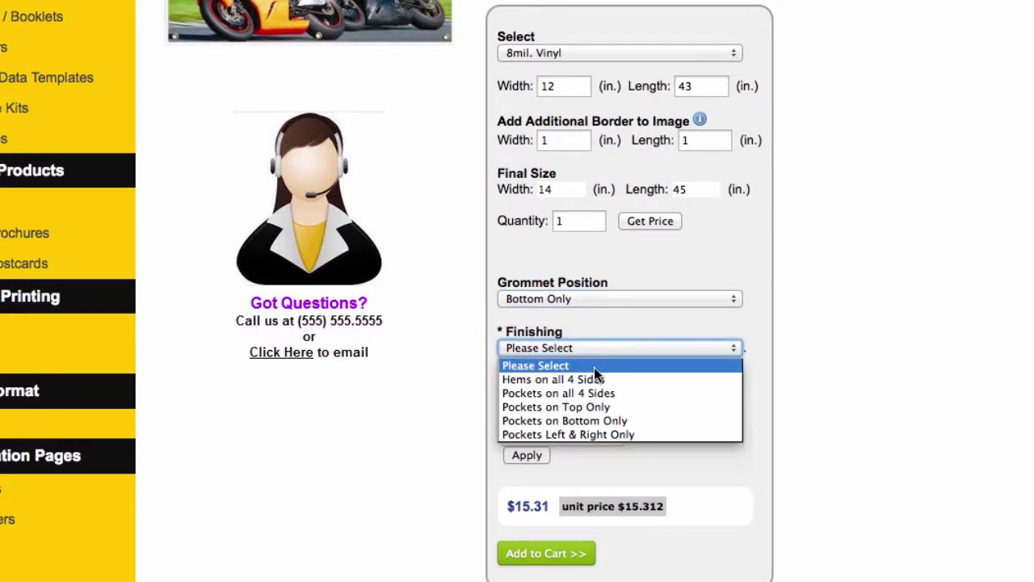
left_click(599, 380)
left_click(594, 347)
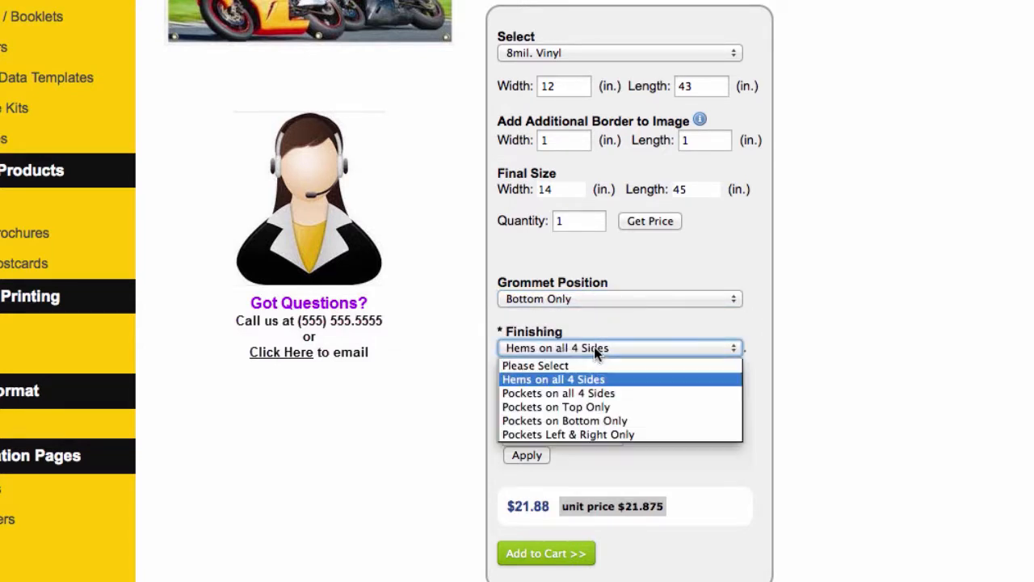
left_click(578, 406)
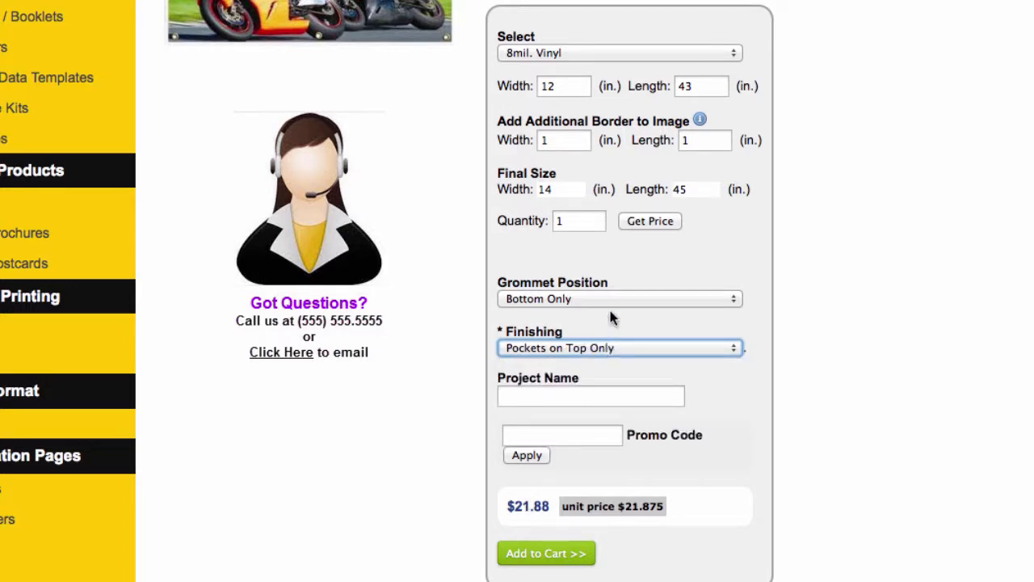
Set the banner quantity to 3 and get the price.
double_click(557, 219)
type("3")
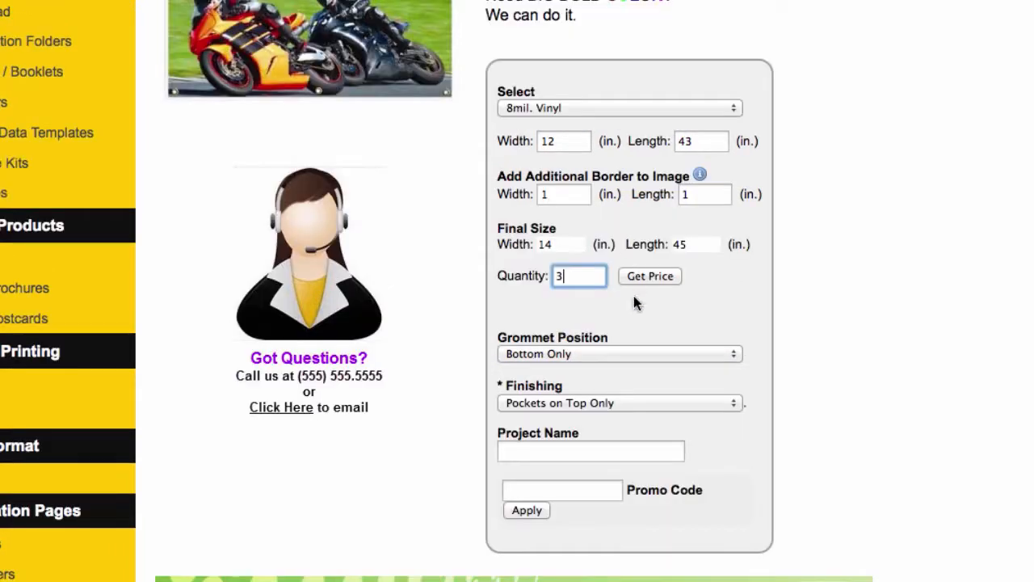
left_click(645, 222)
In the Account Manager's Quantity Discount Table, give quantities 5 thru 10 a 5% discount.
scroll(703, 542, "down", 2)
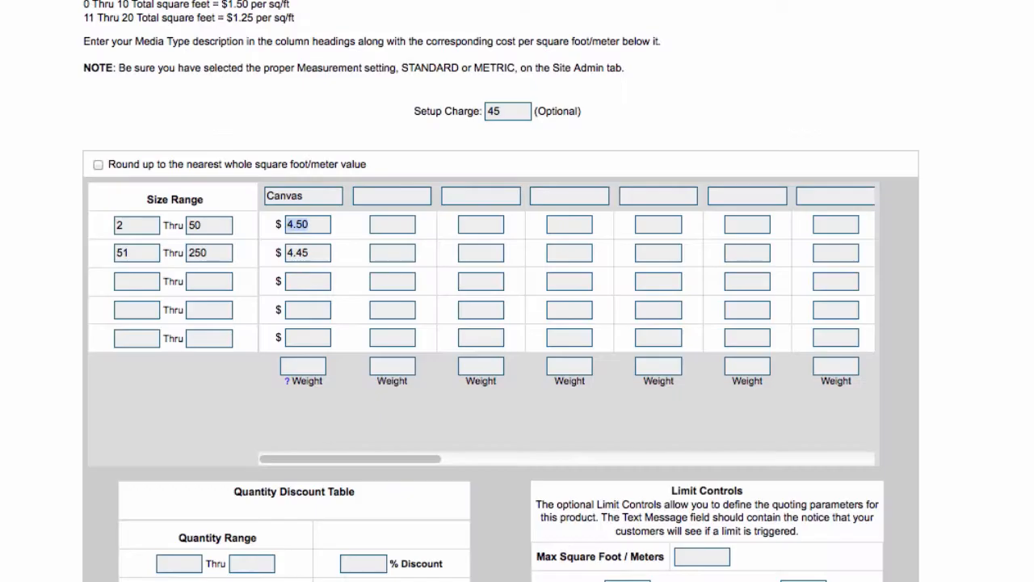
scroll(816, 217, "down", 3)
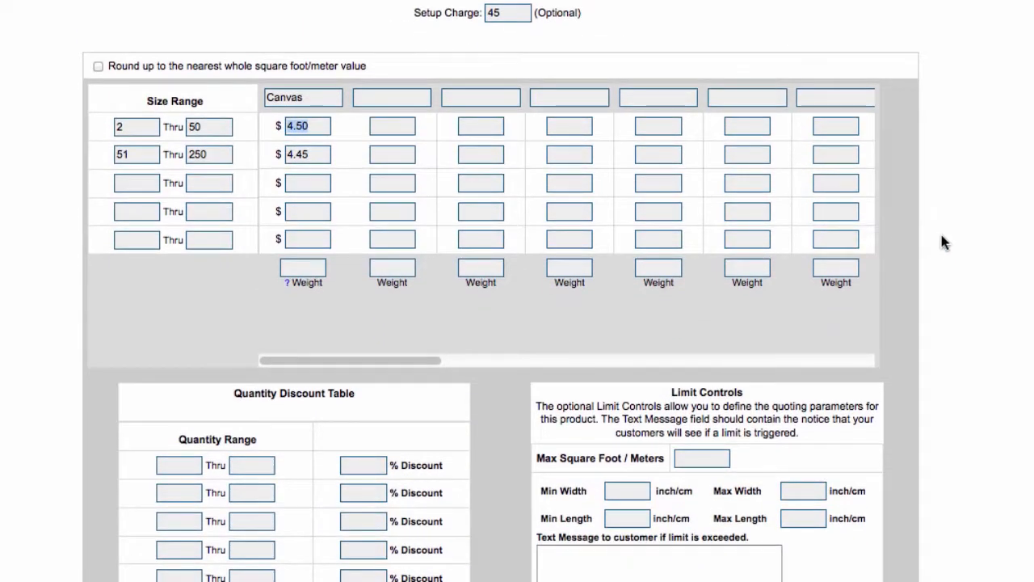
scroll(943, 242, "down", 2)
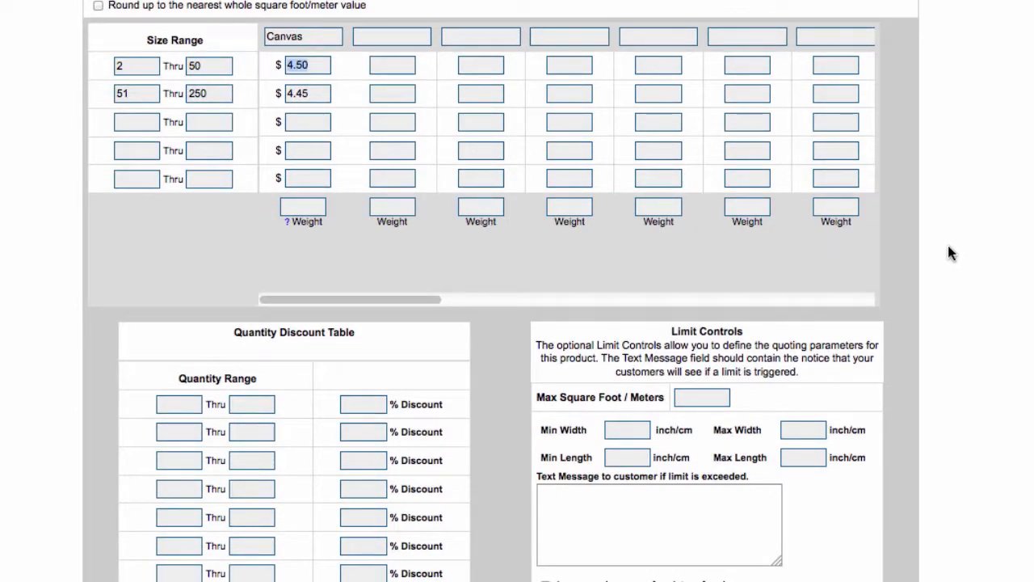
scroll(948, 241, "down", 2)
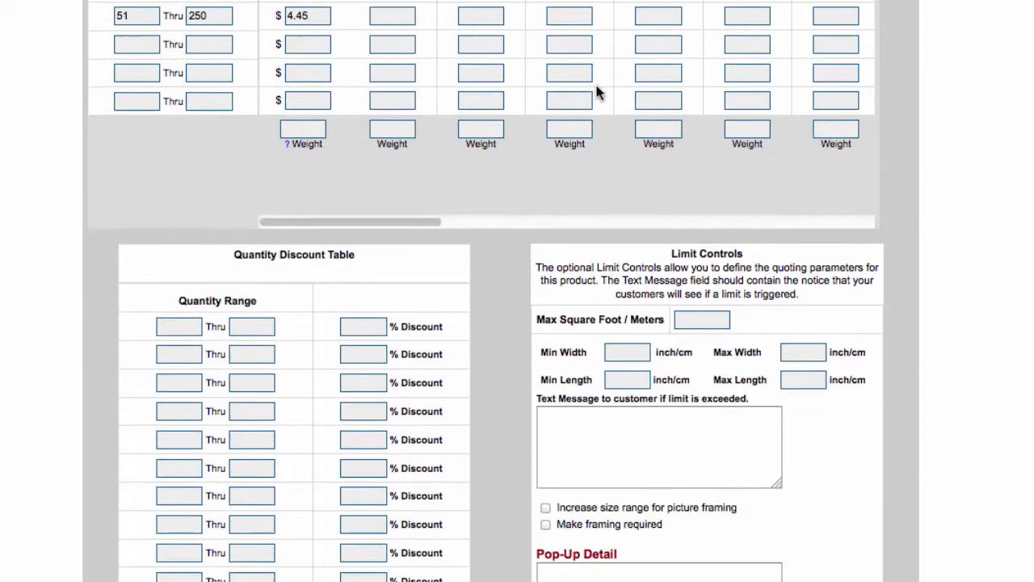
scroll(392, 284, "down", 3)
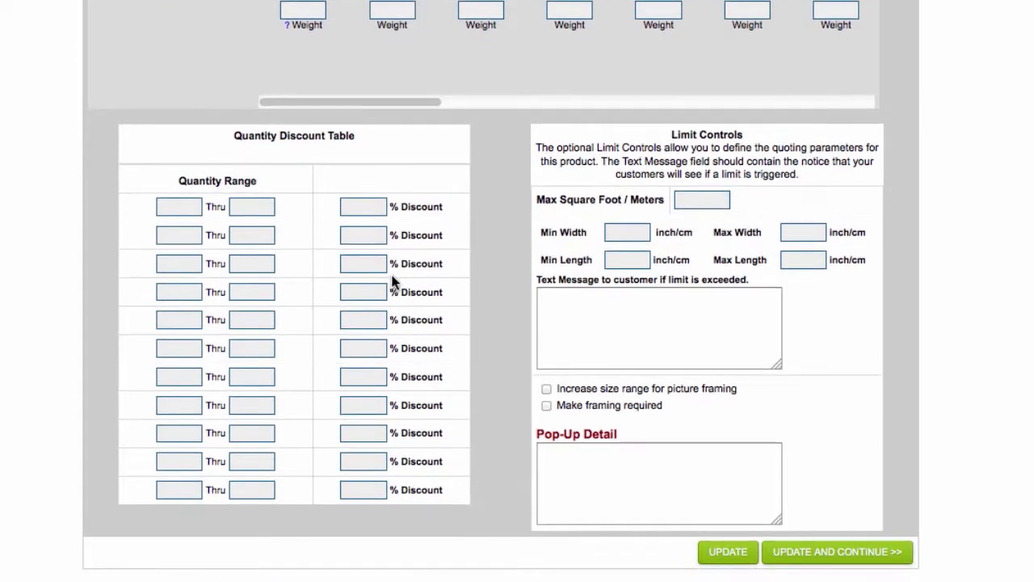
left_click(182, 205)
type("5")
left_click(252, 206)
type("10-")
left_click(365, 209)
type("5")
Add a second quantity discount range of 11 thru 20 with an 8% discount.
type("1")
type("1")
left_click(258, 233)
type("20")
type("8")
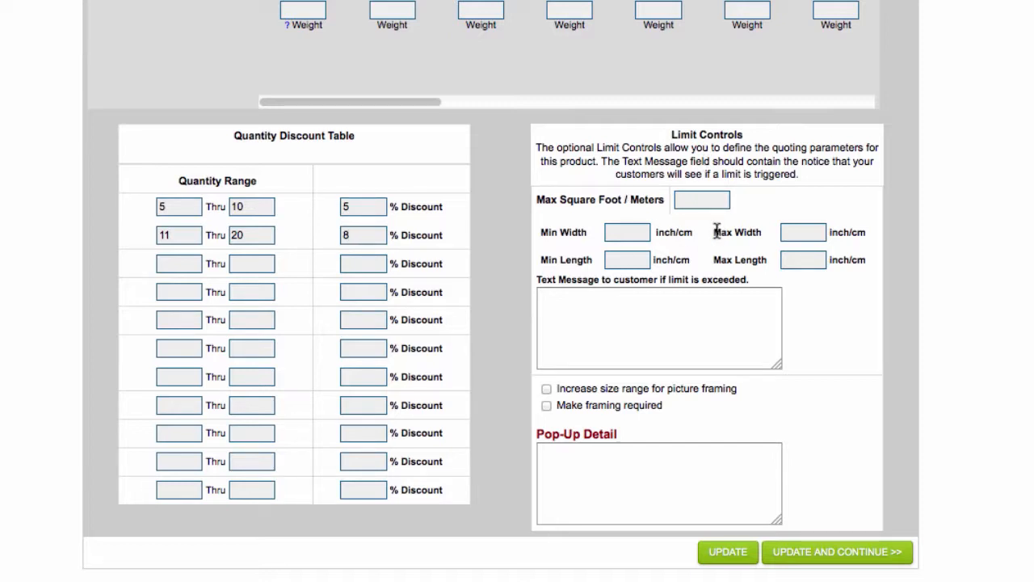
scroll(715, 232, "up", 5)
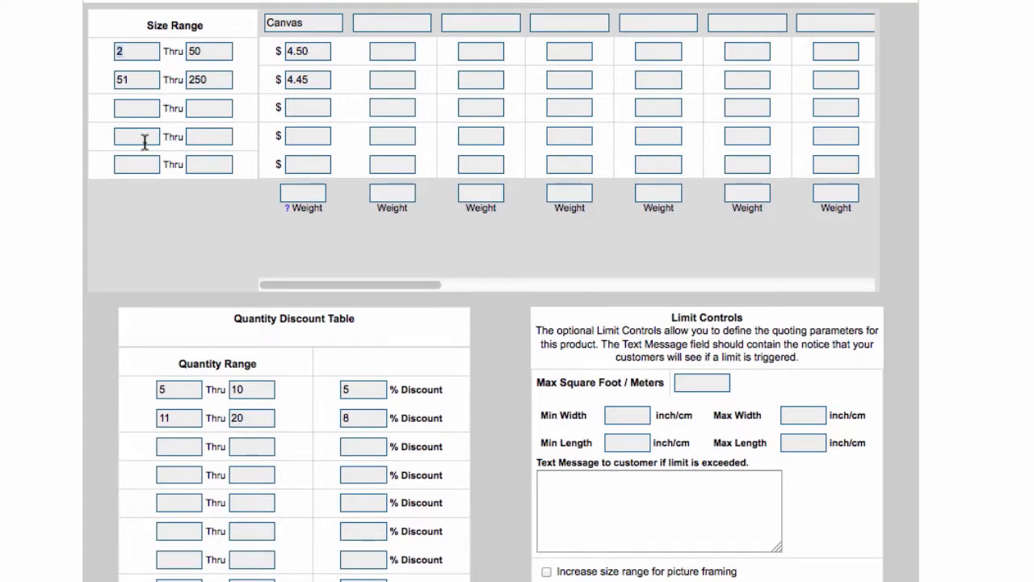
double_click(126, 51)
In Limit Controls, enlarge the customer text message box and enable Increase size range for picture framing.
scroll(368, 168, "down", 3)
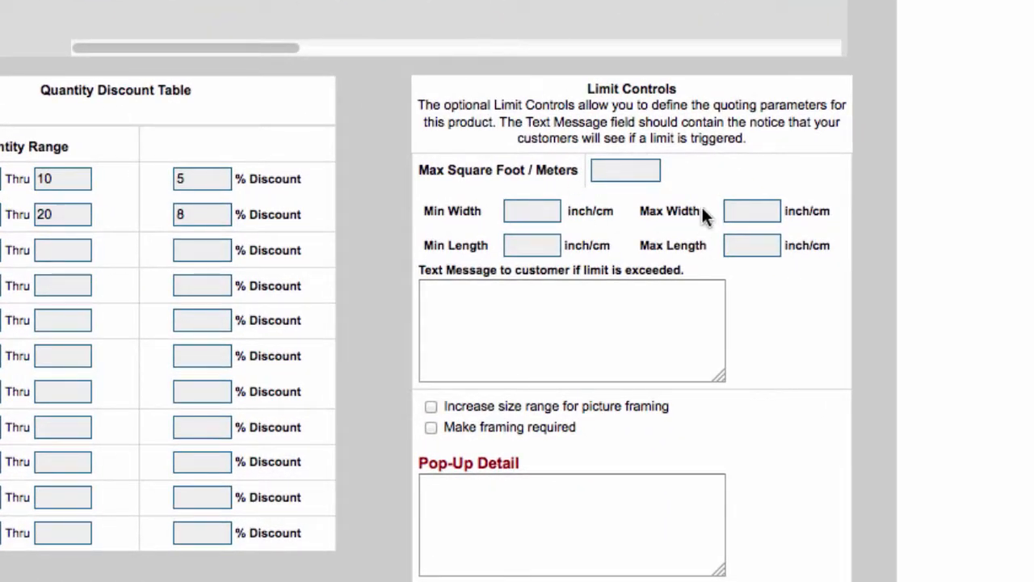
left_click(628, 174)
left_click(428, 294)
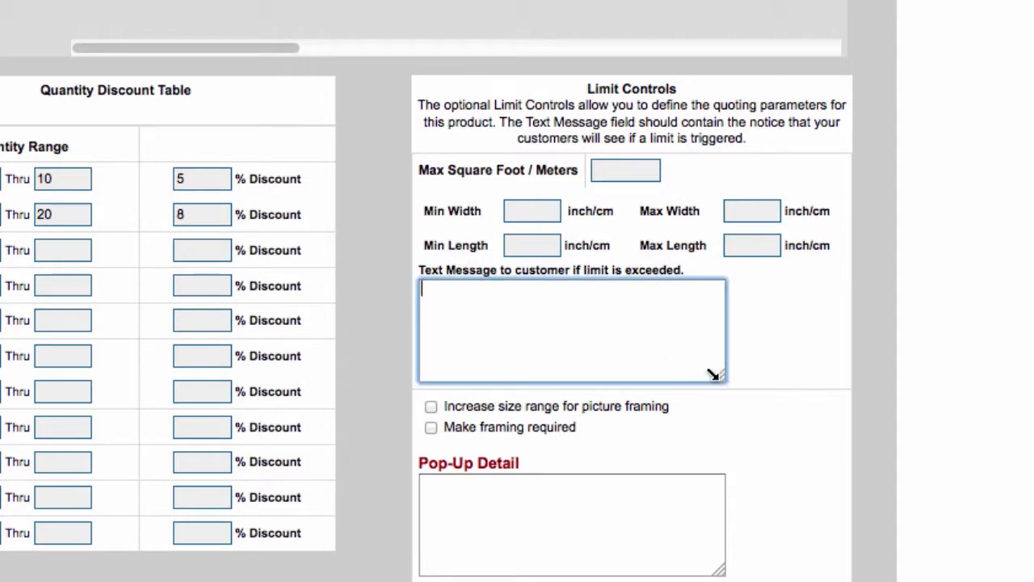
left_click_drag(715, 374, 769, 449)
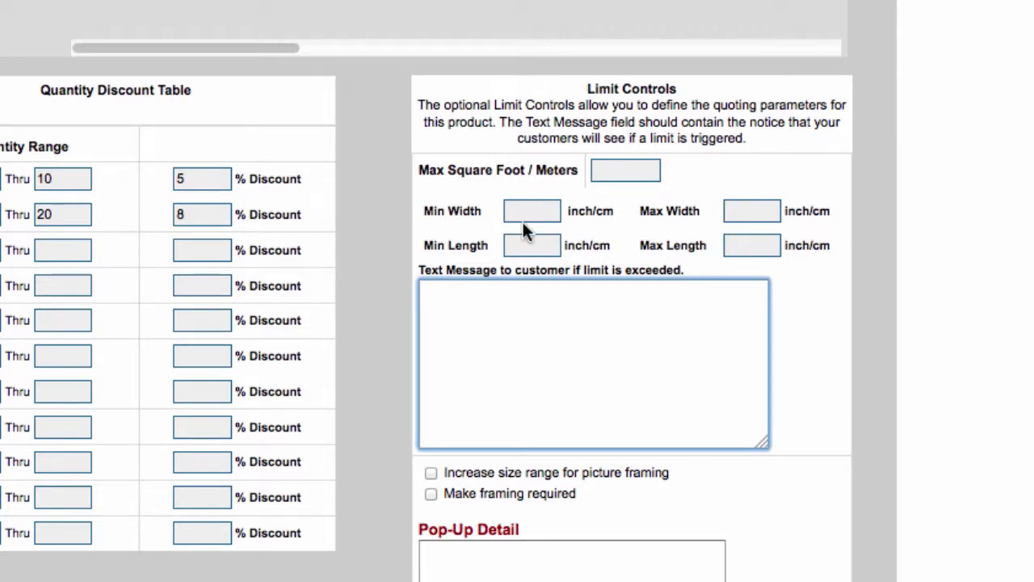
scroll(638, 371, "down", 3)
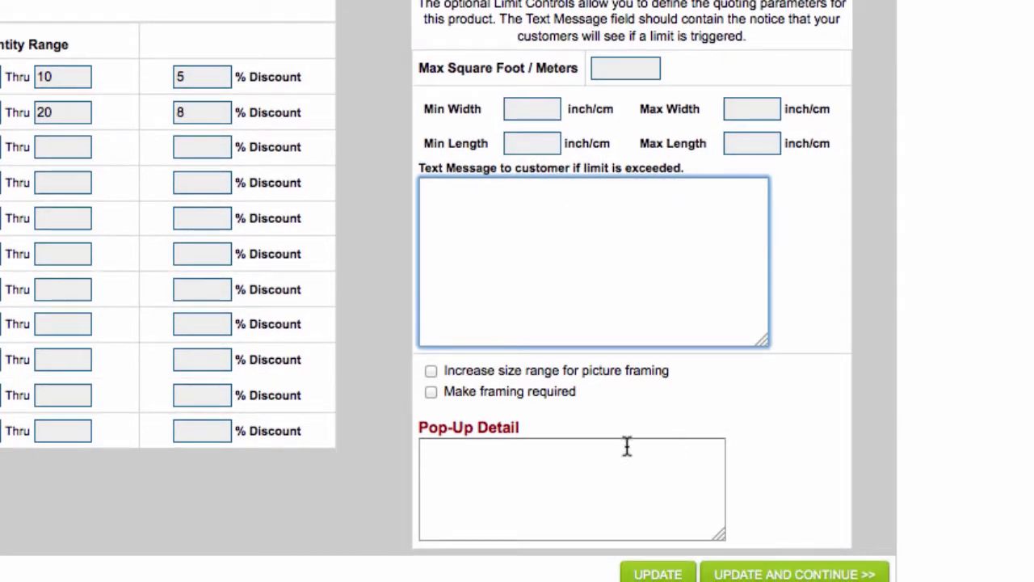
left_click(431, 370)
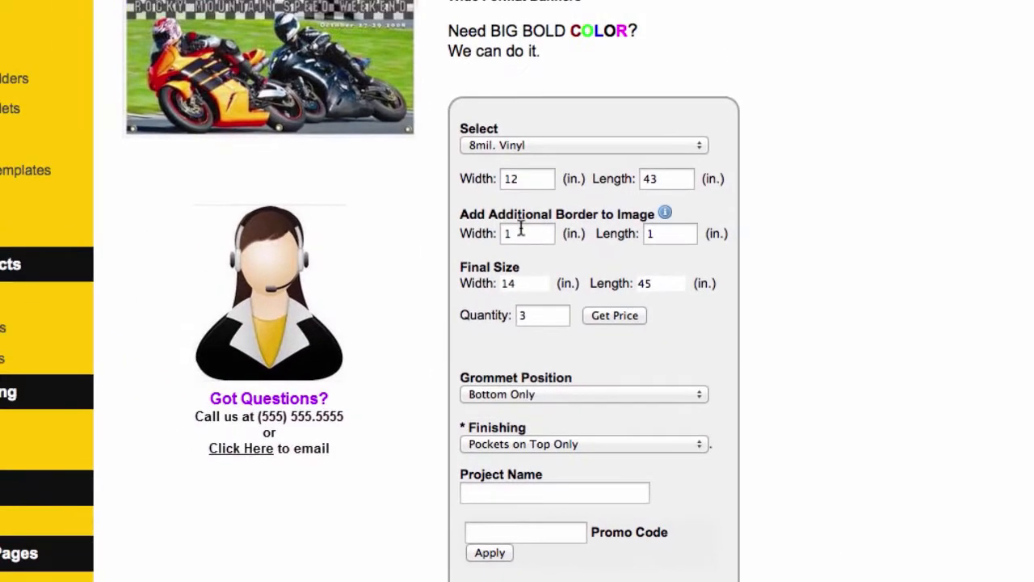
On the storefront banner page, examine the Add Additional Border to Image fields and their info note.
left_click_drag(427, 147, 602, 145)
left_click_drag(622, 211, 658, 215)
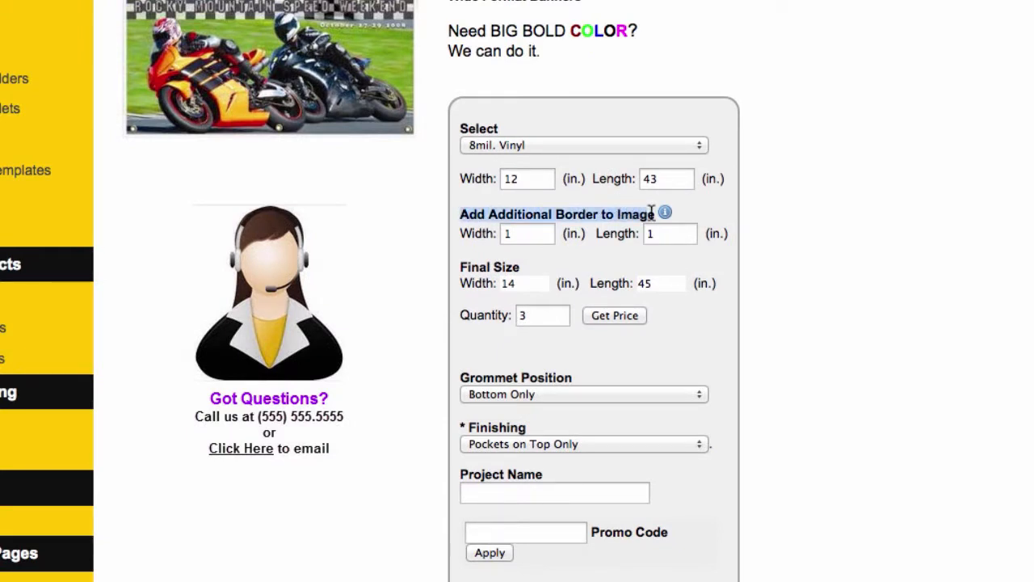
mouse_move(667, 215)
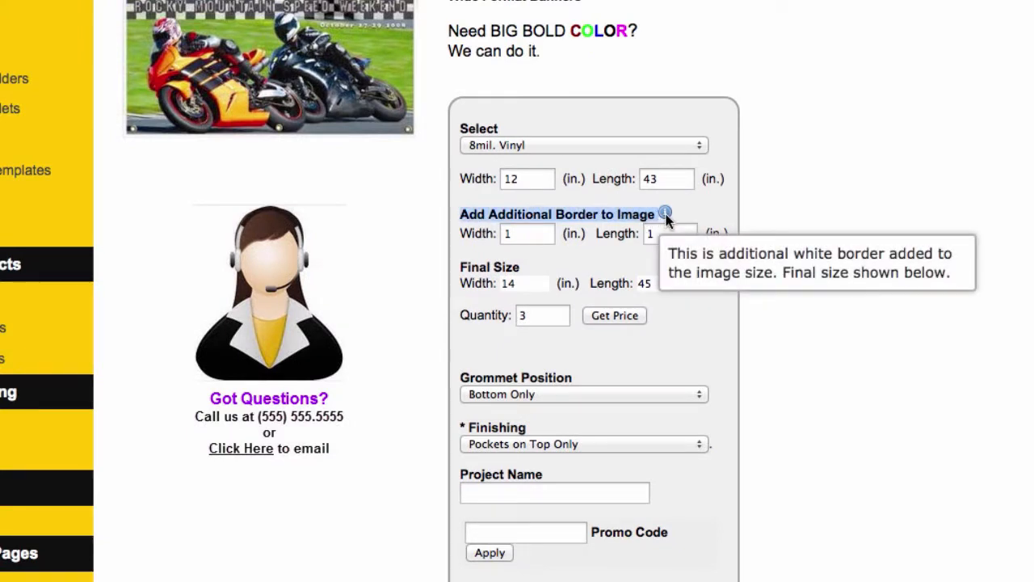
left_click(508, 233)
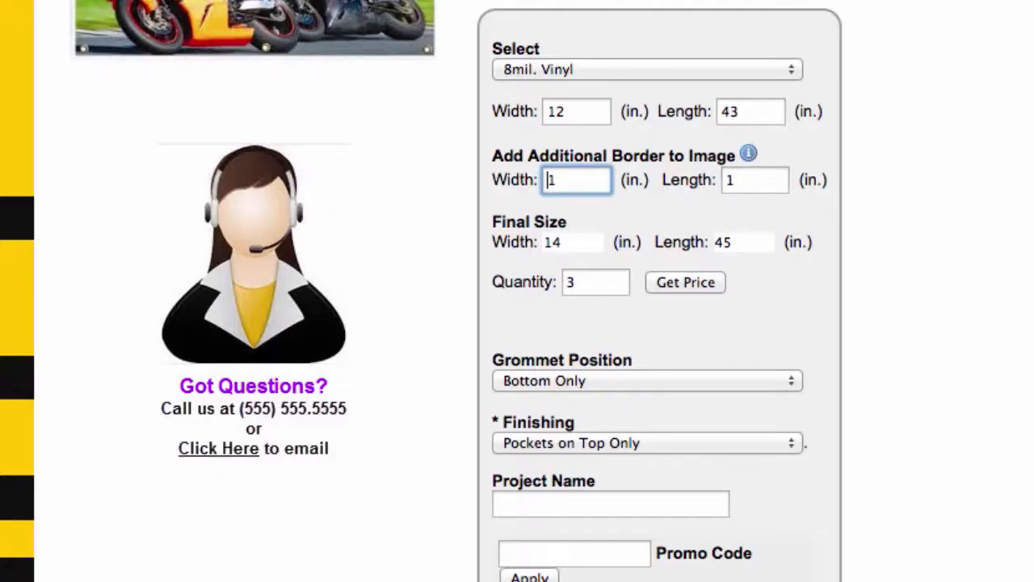
left_click_drag(571, 179, 533, 182)
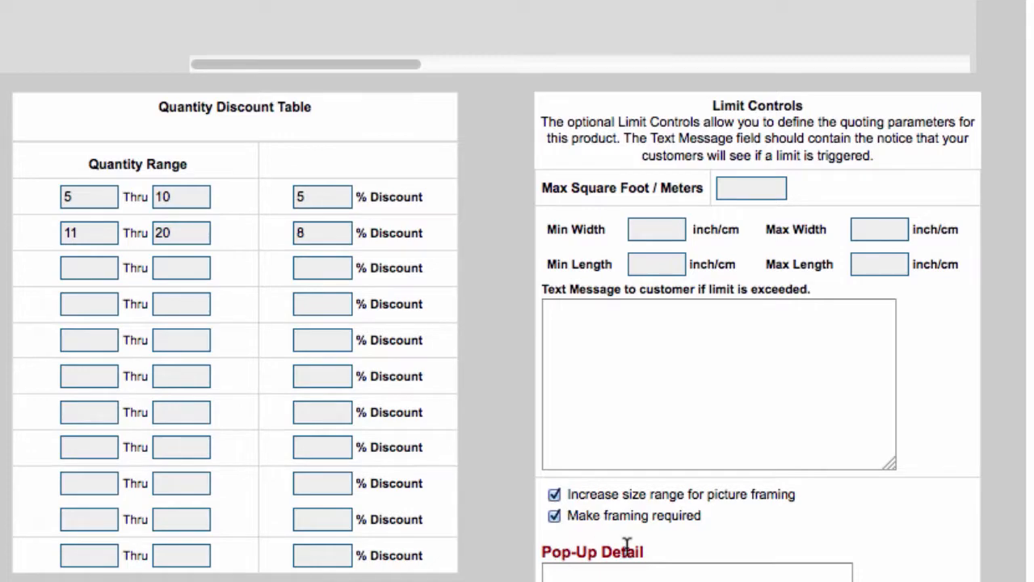
Save the 9 x 11 product's square foot pricing and continue to its library options.
left_click(592, 574)
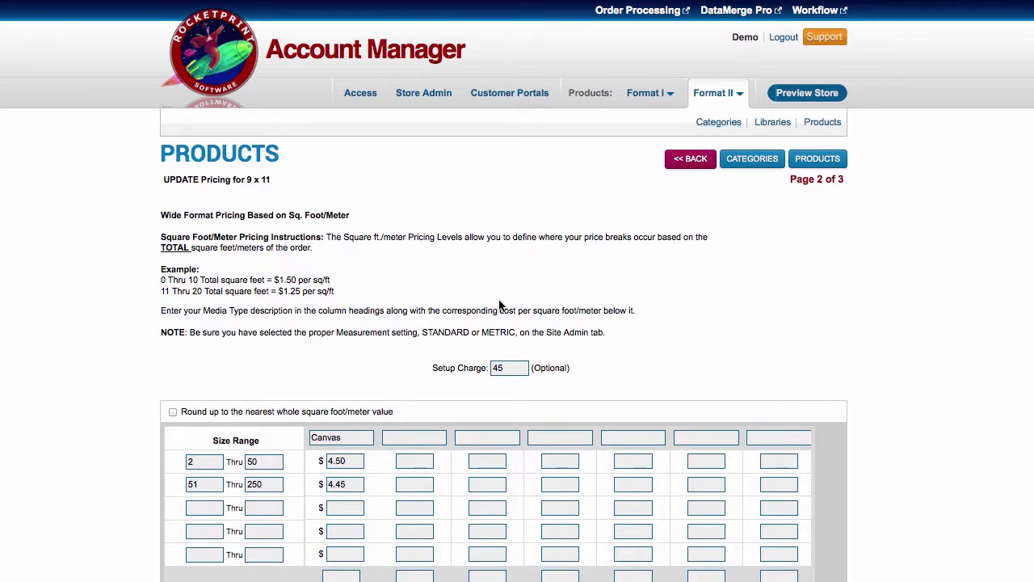
scroll(501, 311, "down", 5)
scroll(507, 318, "down", 8)
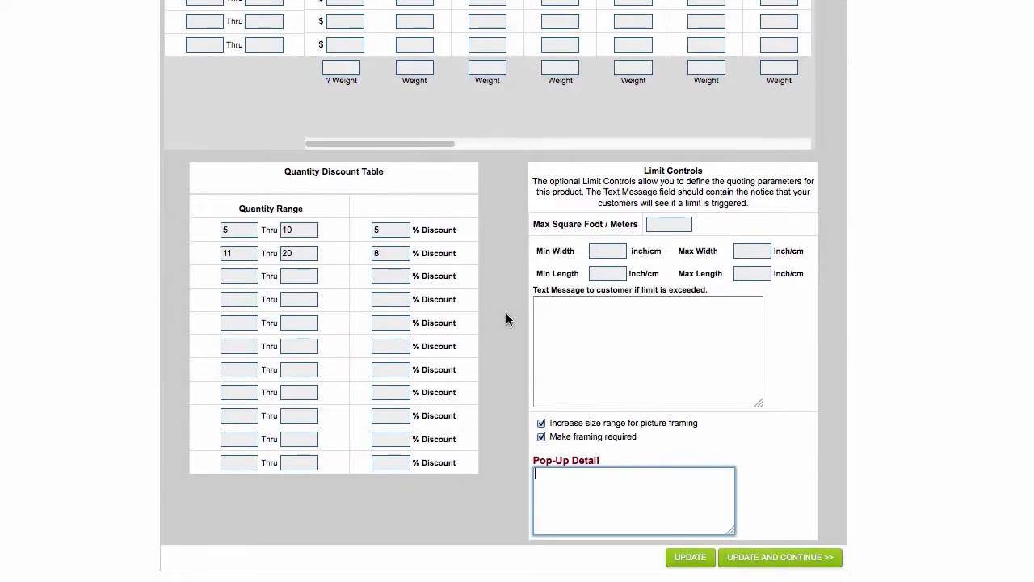
left_click(806, 557)
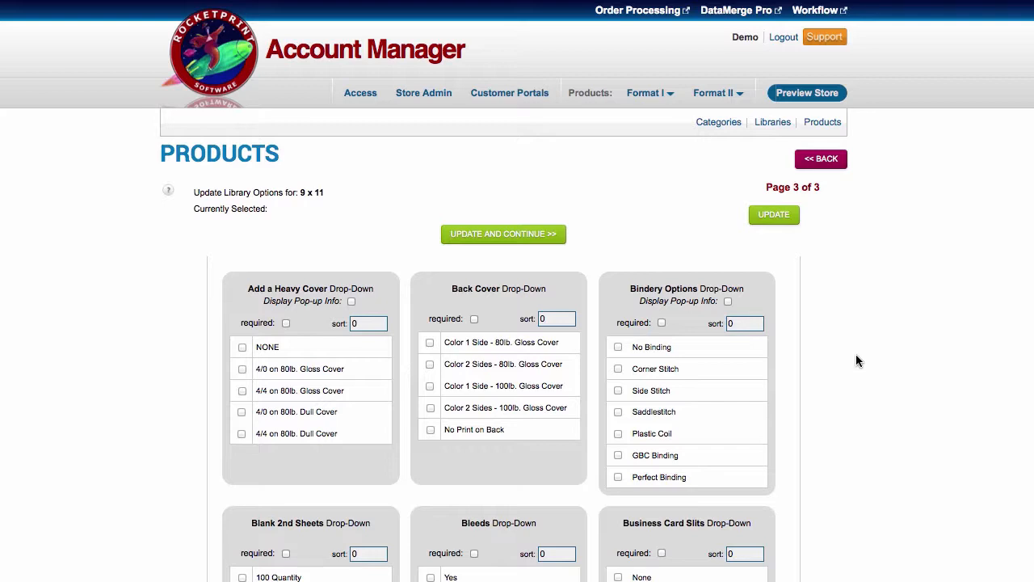
Open the Format II libraries and look over the list of library names and types.
left_click(771, 122)
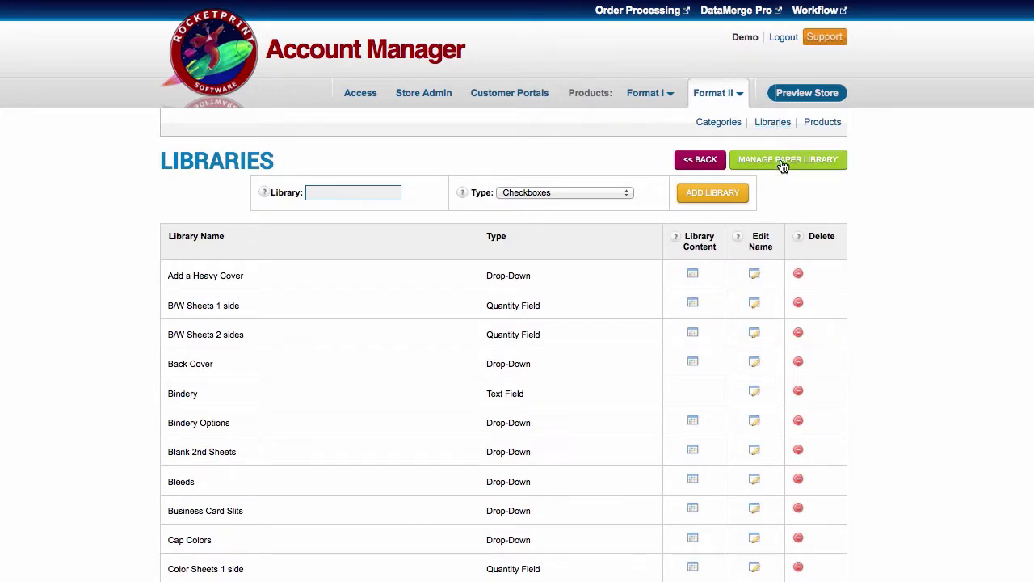
scroll(345, 333, "down", 3)
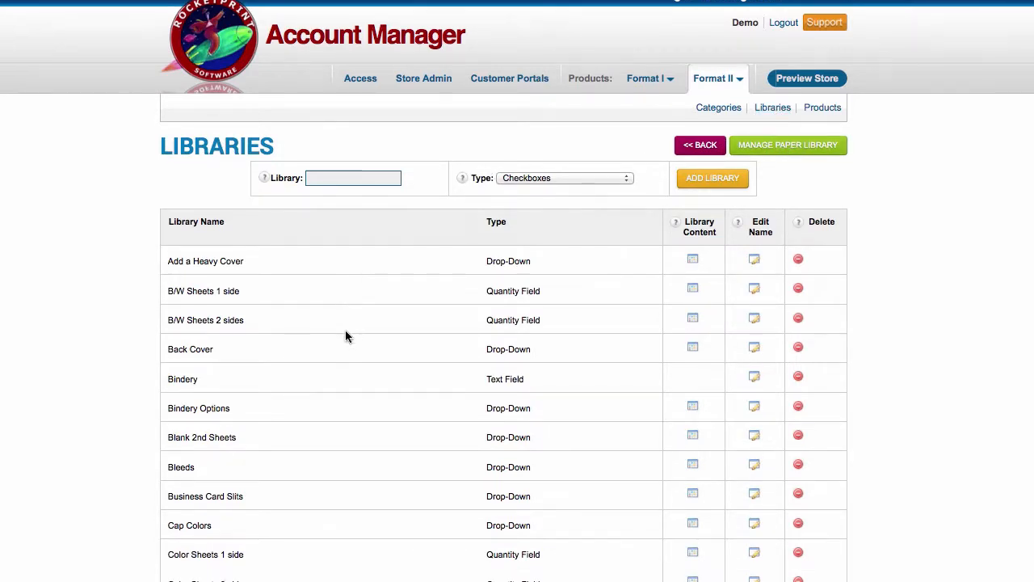
scroll(345, 337, "down", 2)
scroll(346, 340, "up", 5)
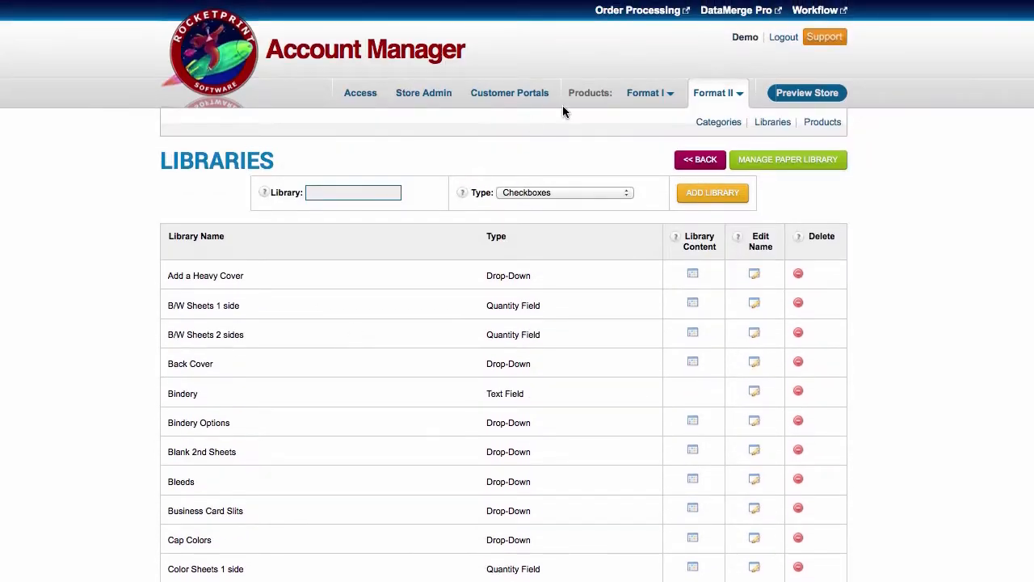
Open the products of the Brochures (Brochure - Main) category and start adding a new product.
left_click(718, 122)
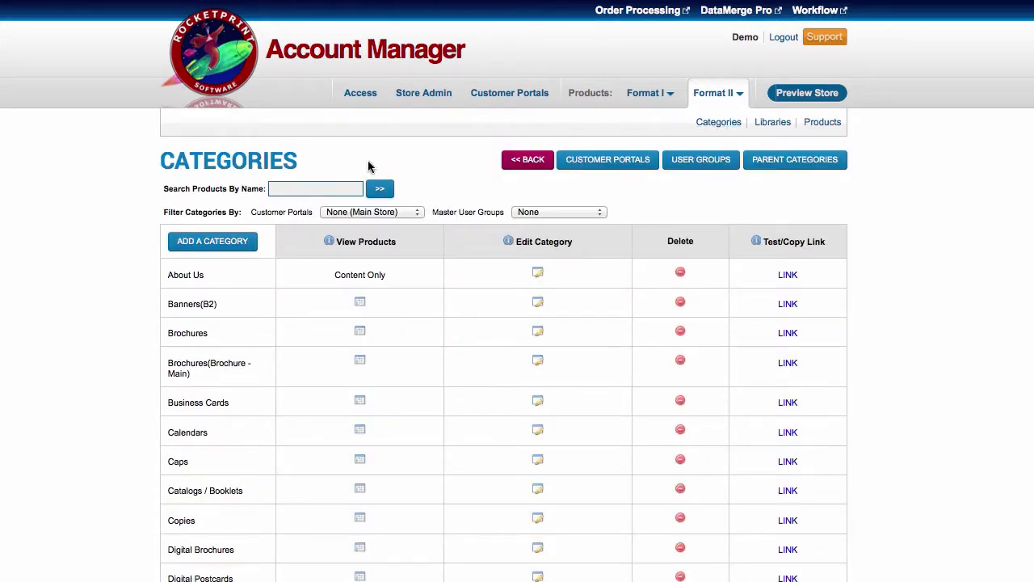
left_click(360, 362)
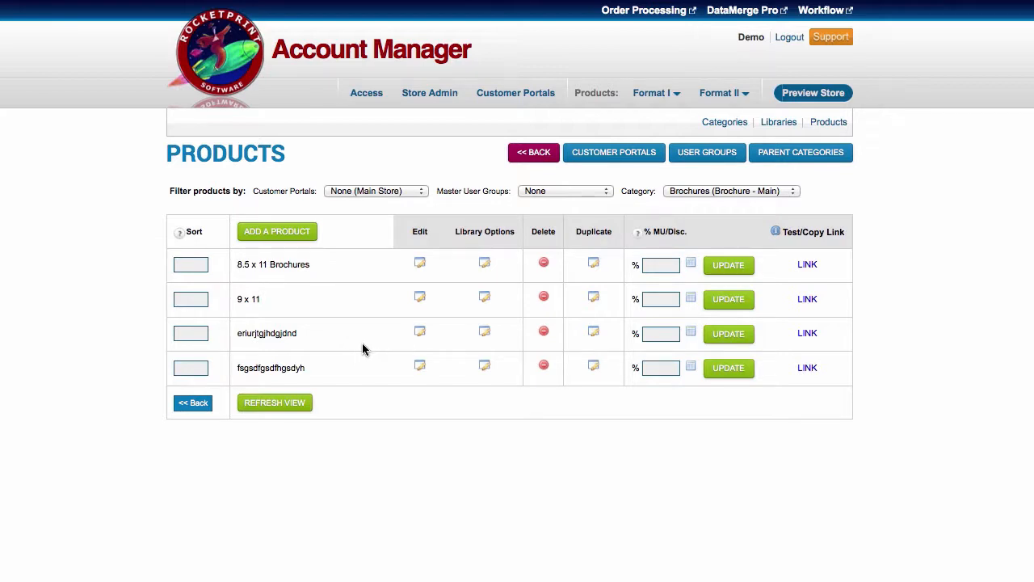
left_click(287, 233)
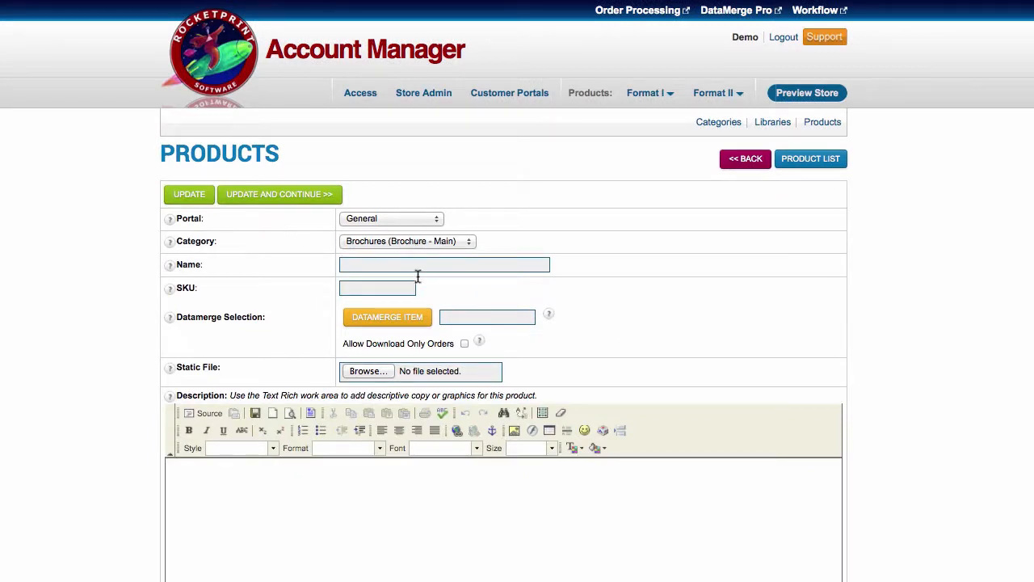
mouse_move(547, 314)
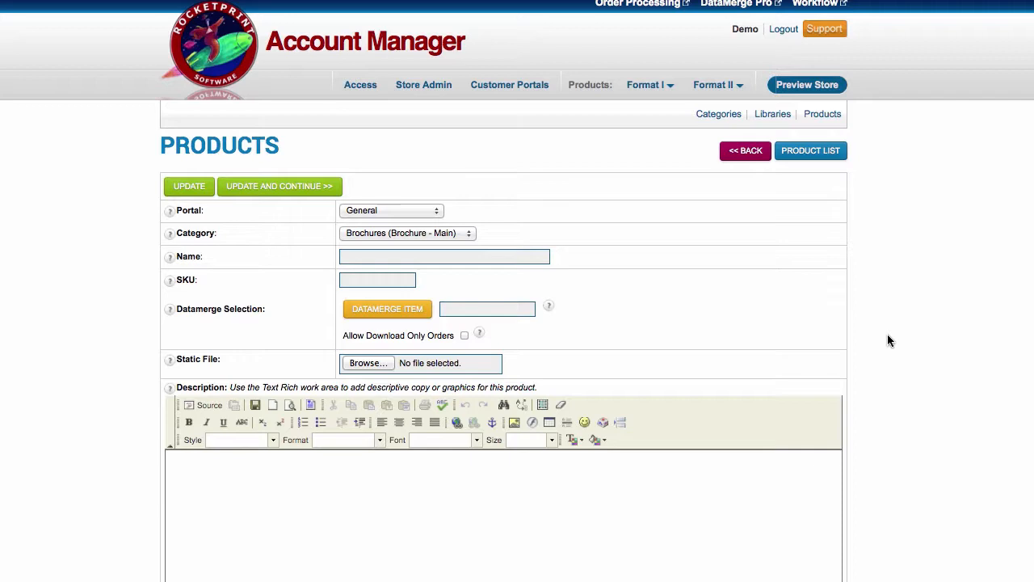
scroll(879, 338, "down", 1)
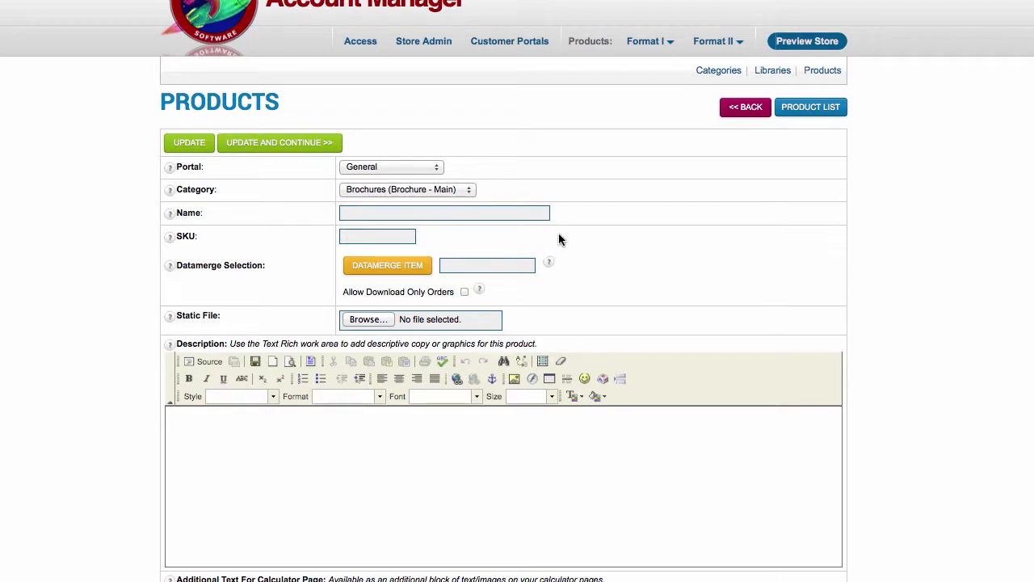
Browse the Datamerge items available for the new product and close the list without choosing one.
left_click(363, 235)
scroll(647, 240, "down", 2)
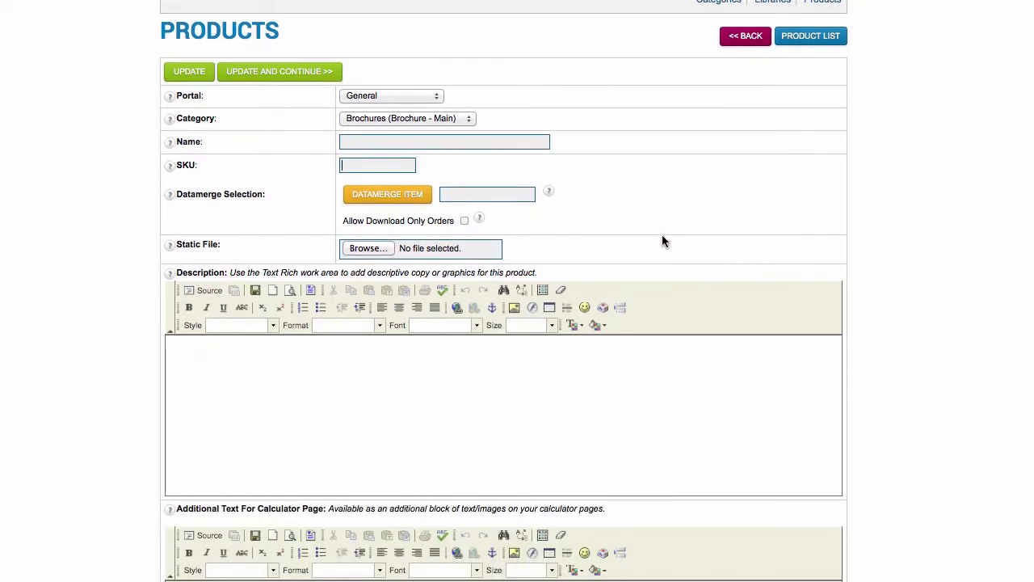
scroll(661, 241, "up", 3)
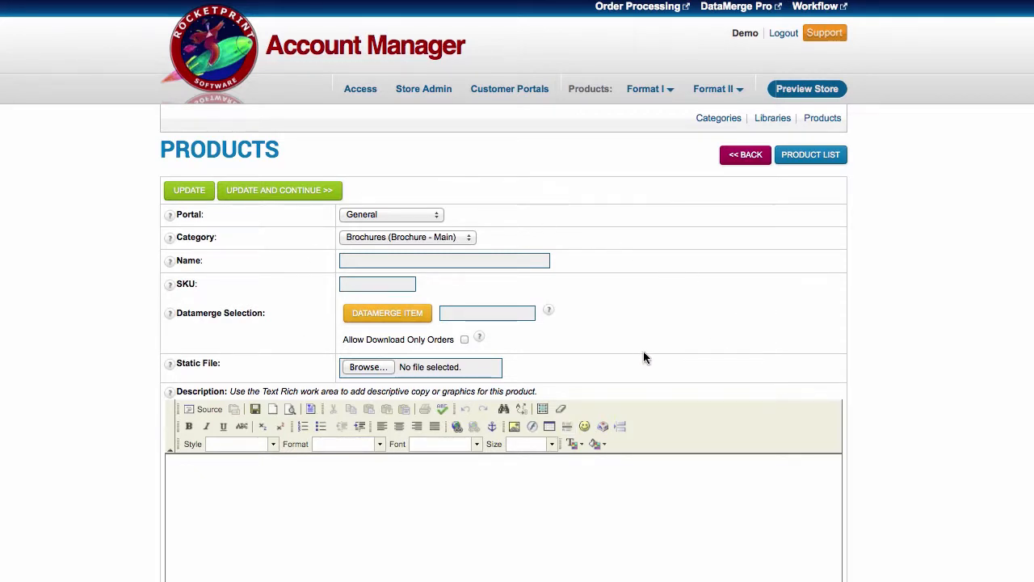
scroll(638, 346, "down", 3)
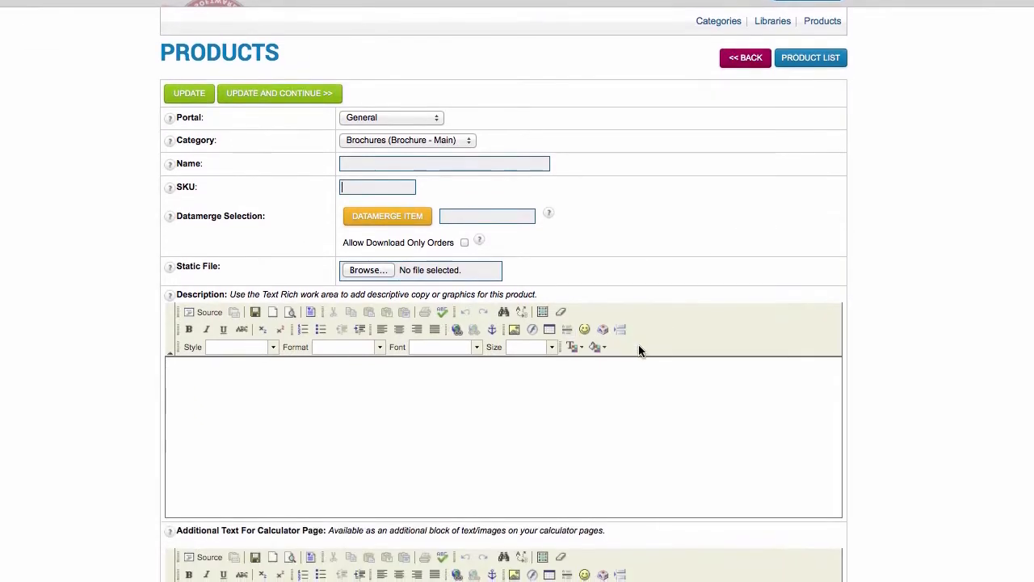
scroll(638, 347, "down", 2)
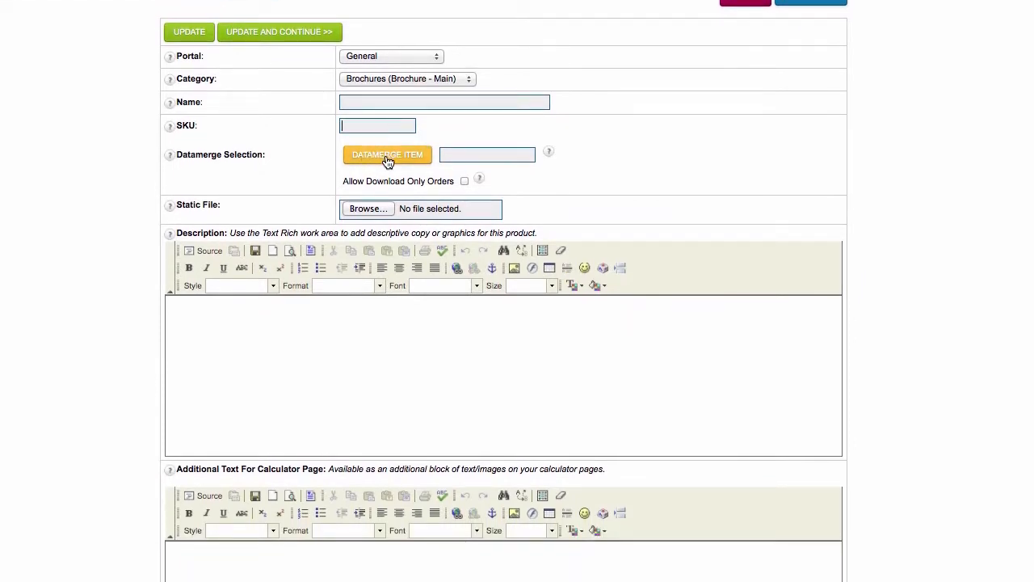
left_click(387, 161)
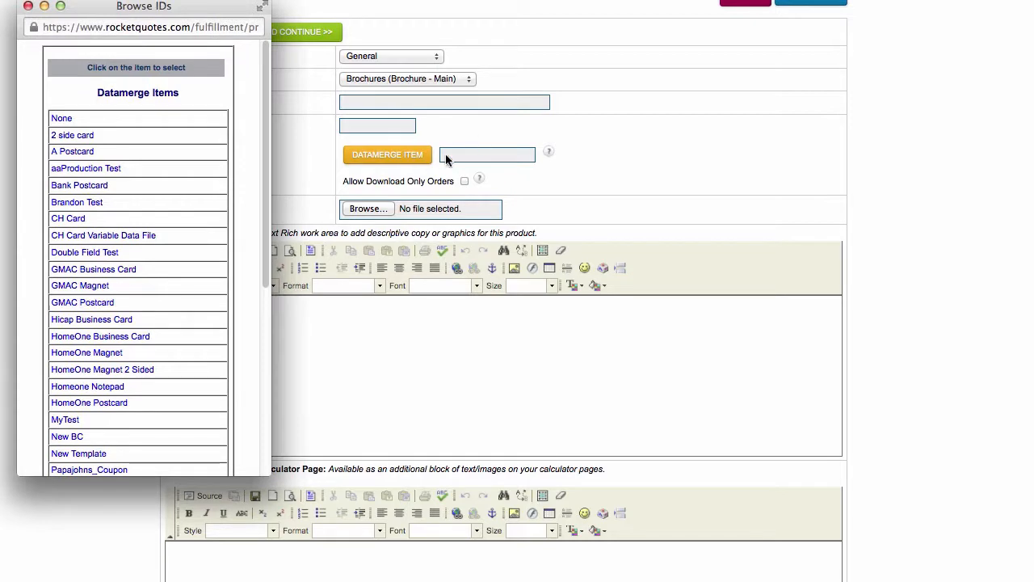
scroll(104, 177, "down", 10)
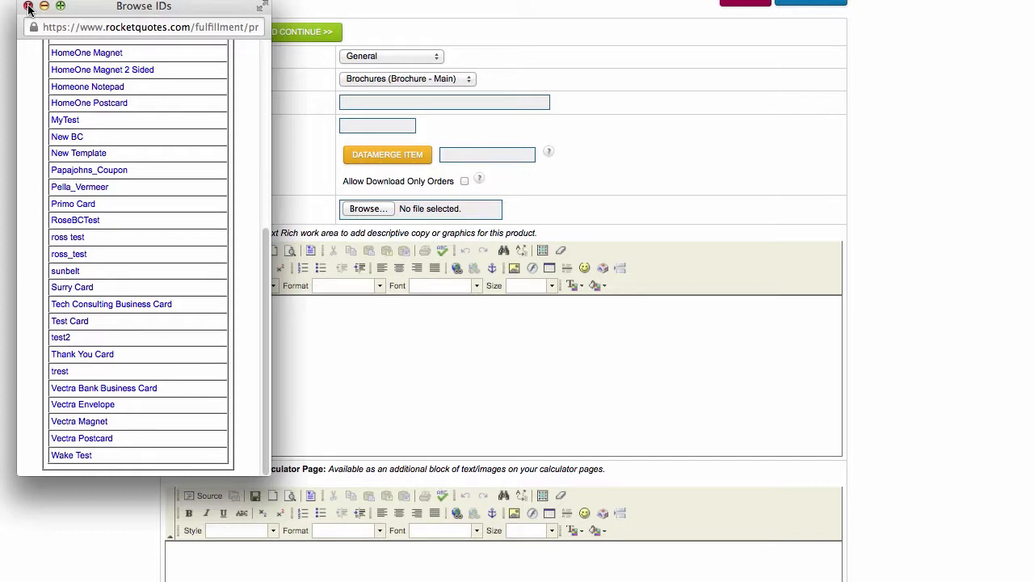
left_click(29, 7)
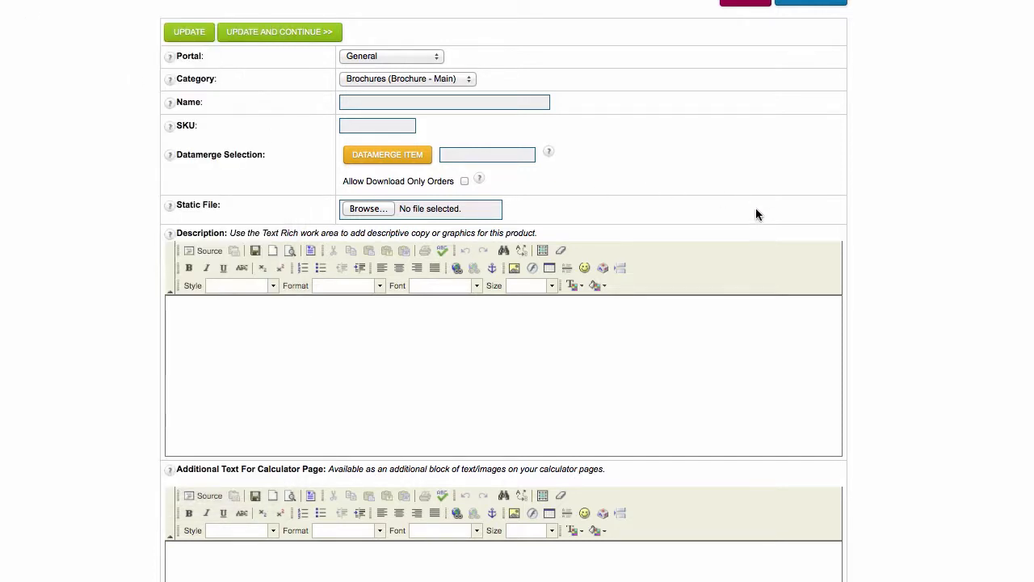
Read the help note of the Static File field.
scroll(757, 213, "down", 1)
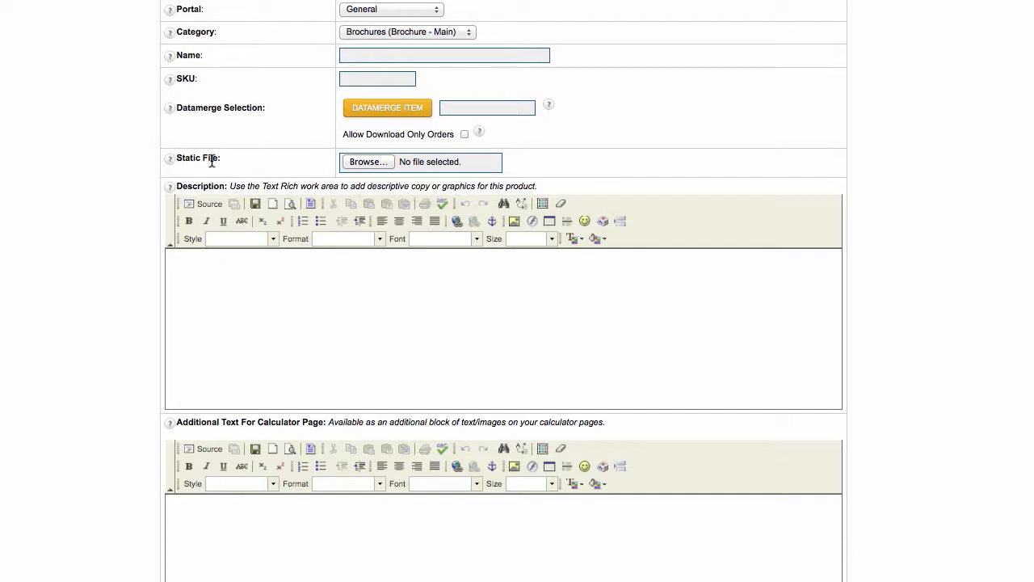
left_click_drag(224, 160, 173, 159)
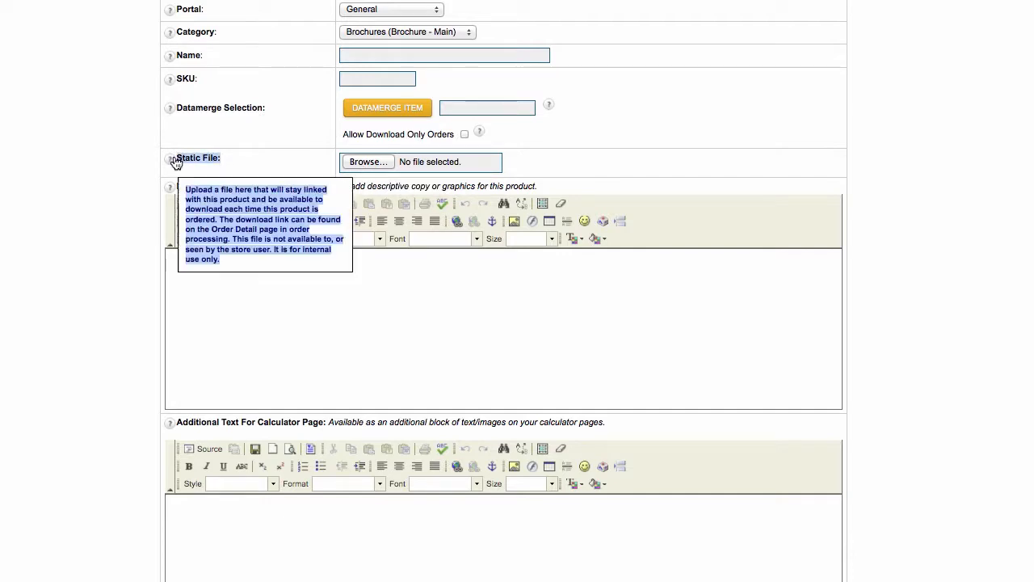
left_click(255, 160)
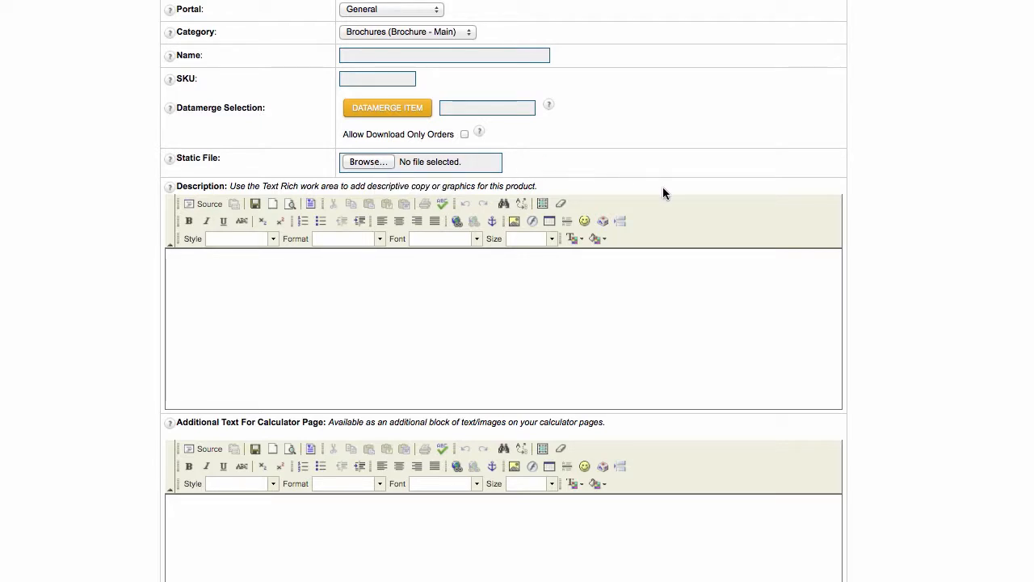
Examine the help previews for the Description, Additional Text, Header Content and Footer Content areas of the calculator page.
scroll(646, 184, "down", 3)
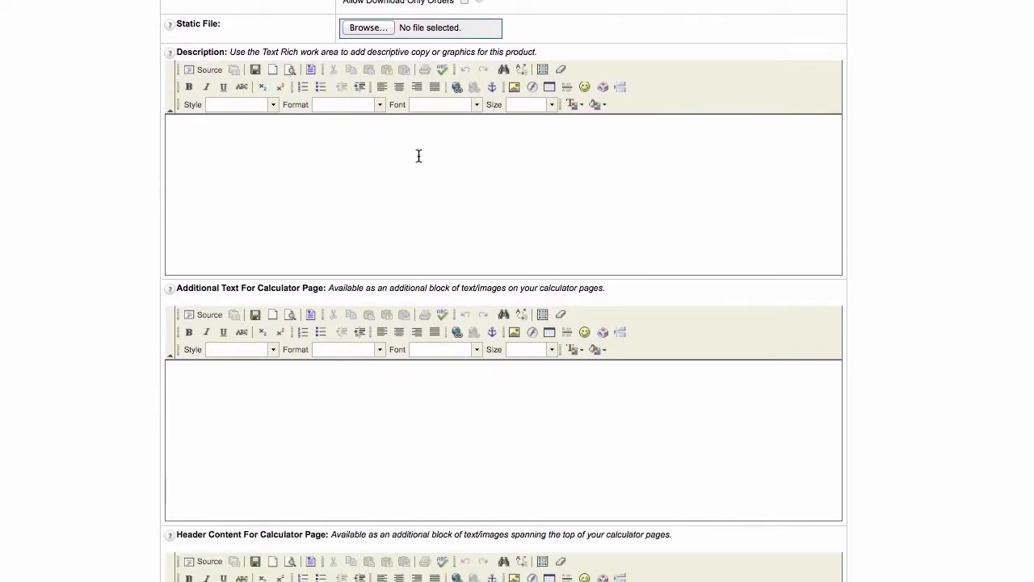
mouse_move(166, 60)
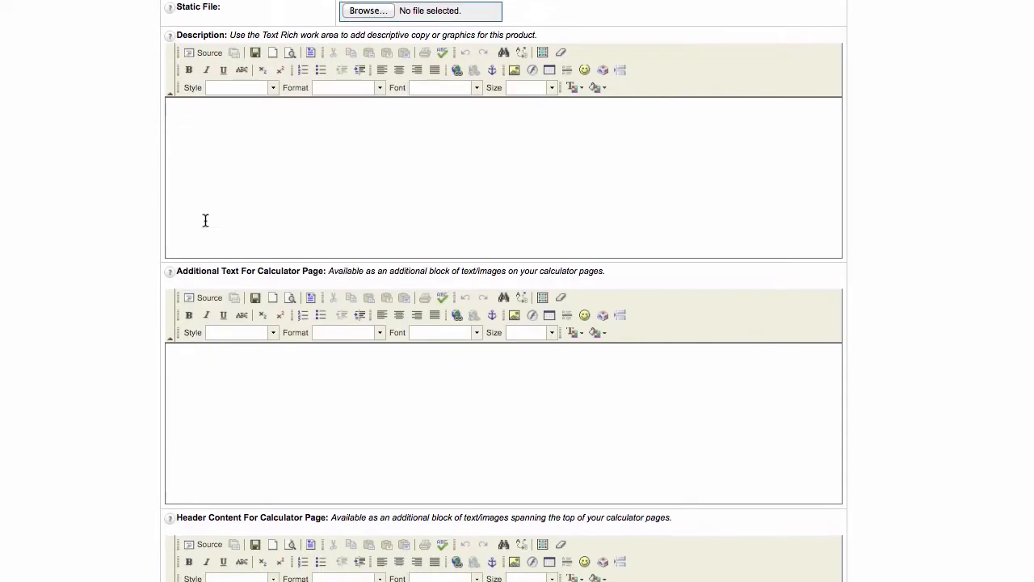
scroll(204, 242, "down", 3)
mouse_move(171, 185)
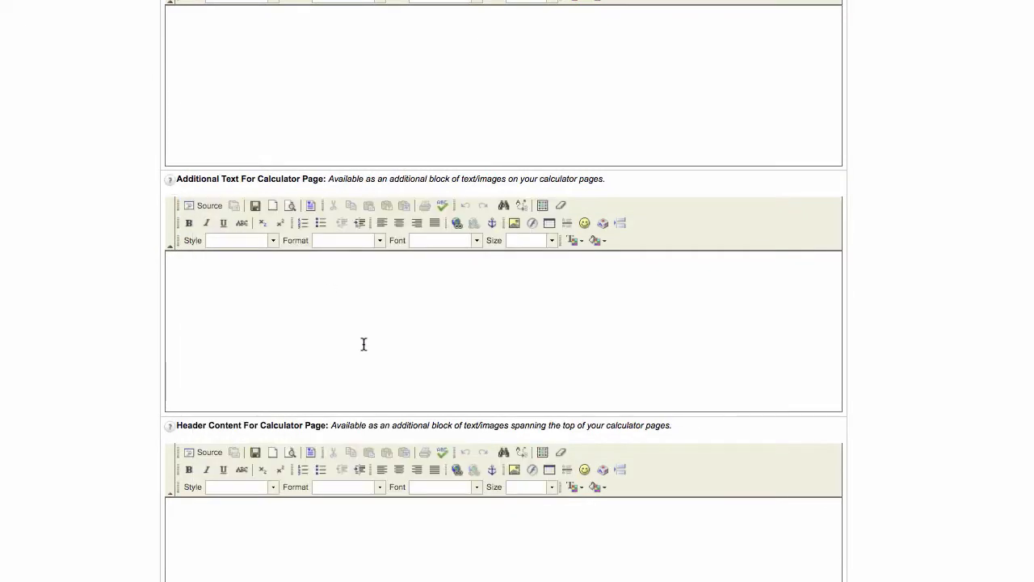
scroll(364, 343, "down", 5)
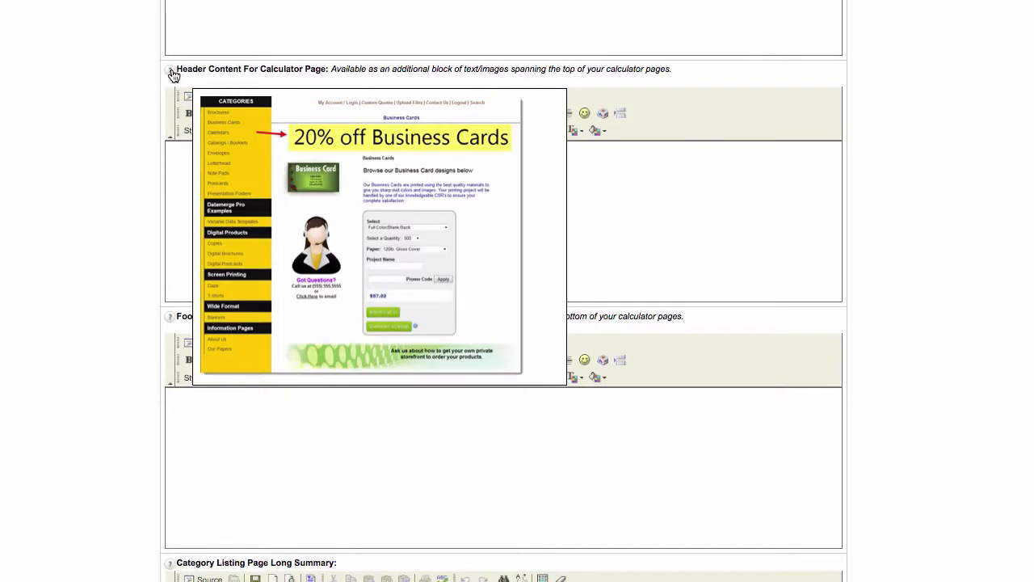
scroll(452, 327, "down", 3)
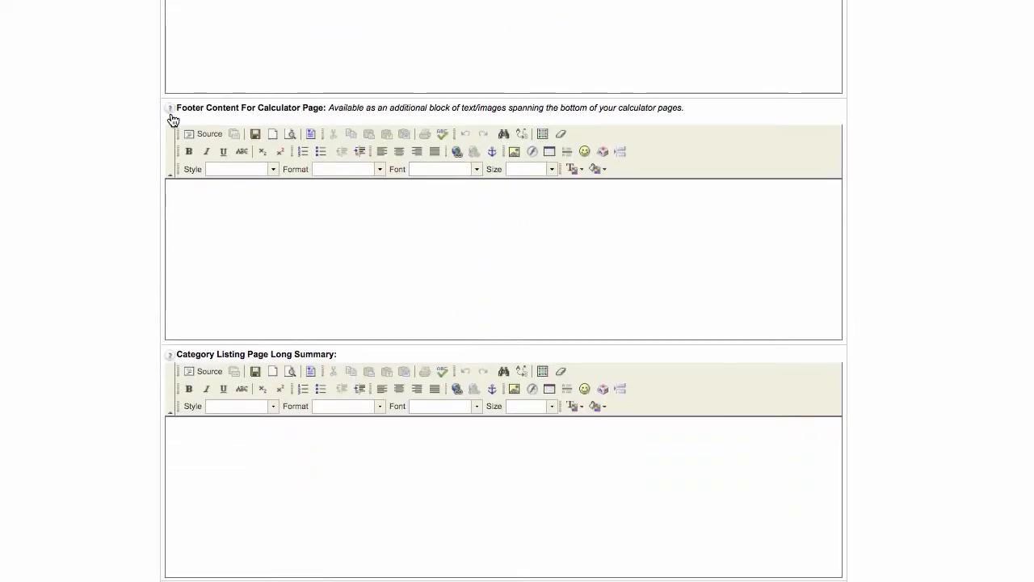
mouse_move(170, 115)
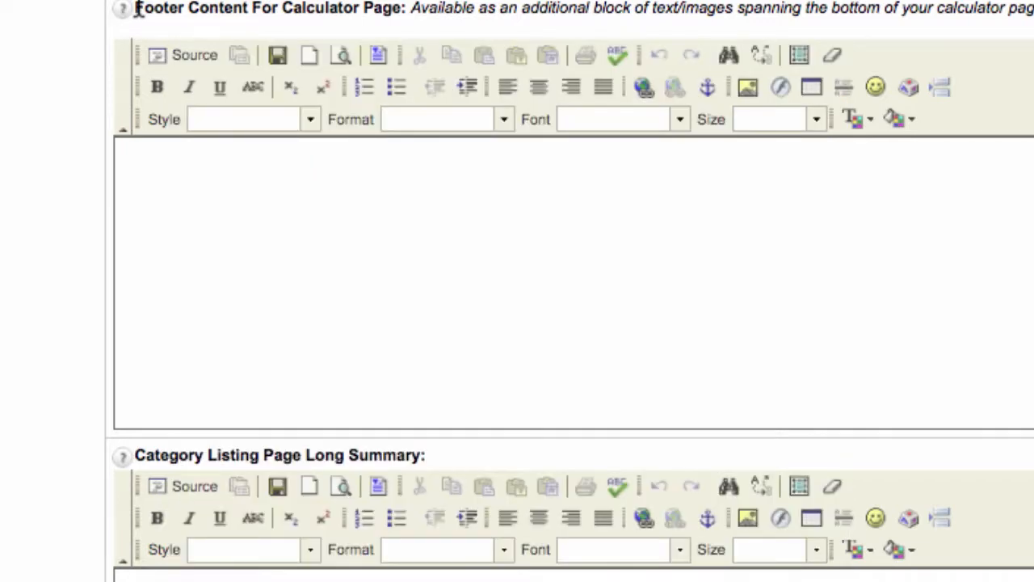
mouse_move(124, 10)
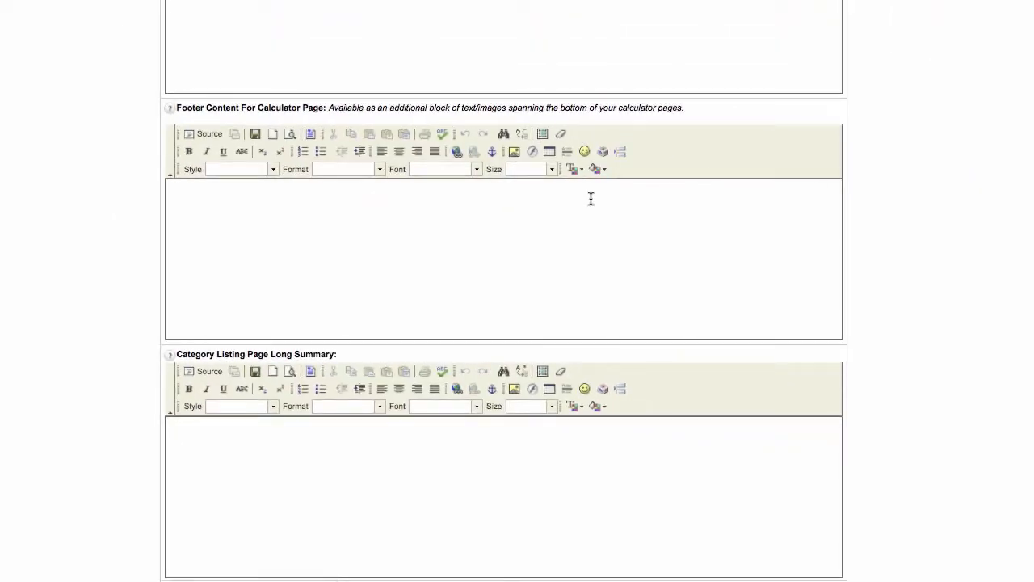
Try enabling the product's approver with the sample text "email", and clear both the text and the option.
scroll(591, 201, "down", 10)
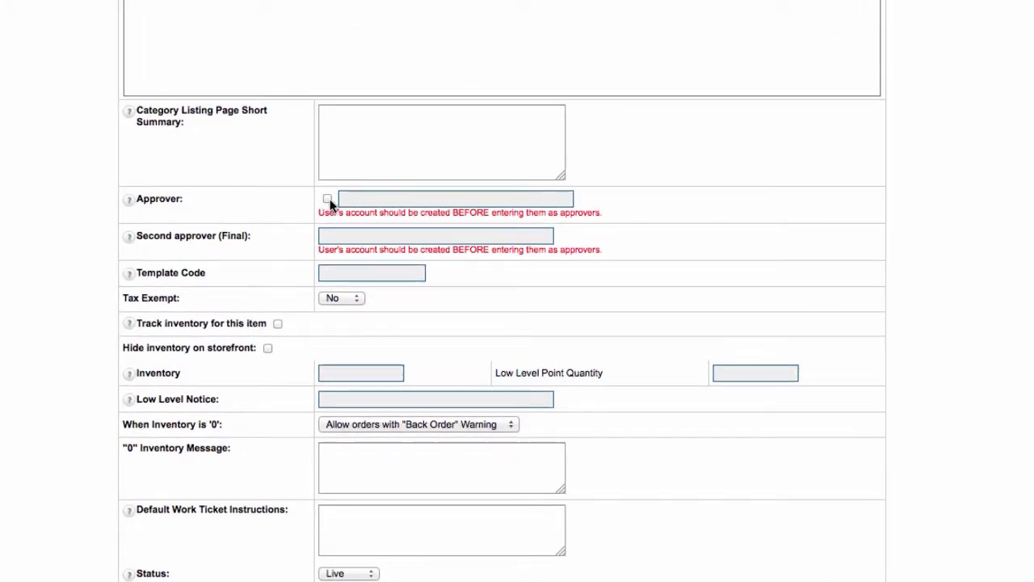
left_click(327, 199)
left_click(390, 198)
type("email")
left_click_drag(398, 198, 326, 201)
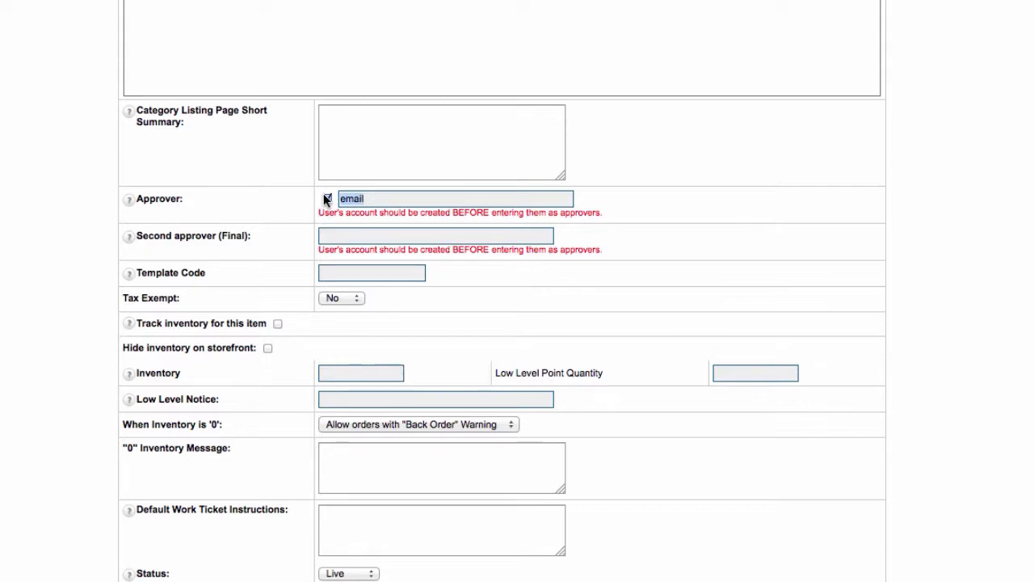
key("BackSpace")
left_click(327, 199)
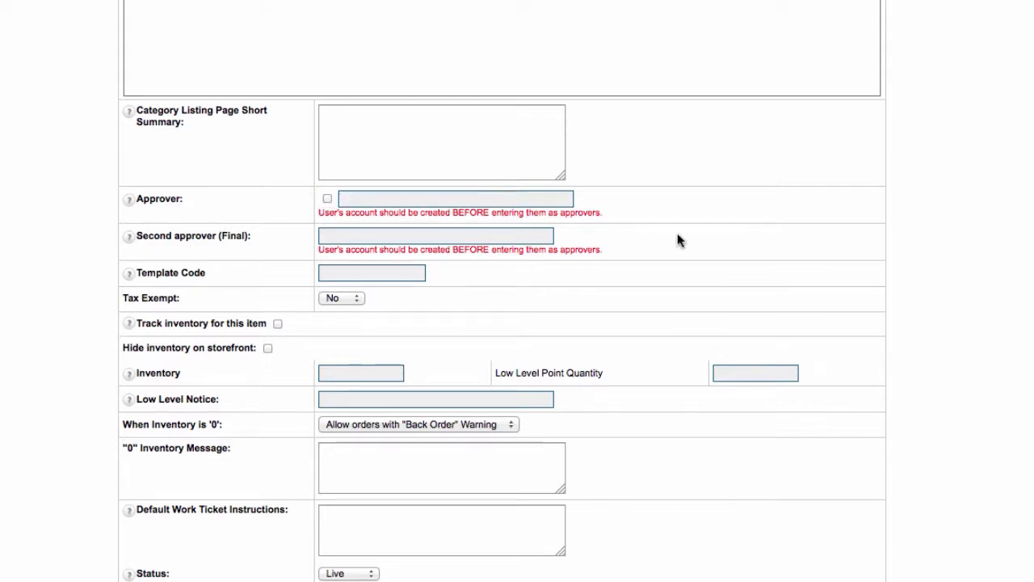
Check the Tax Exempt choices for the product and leave the setting at No.
scroll(685, 238, "down", 1)
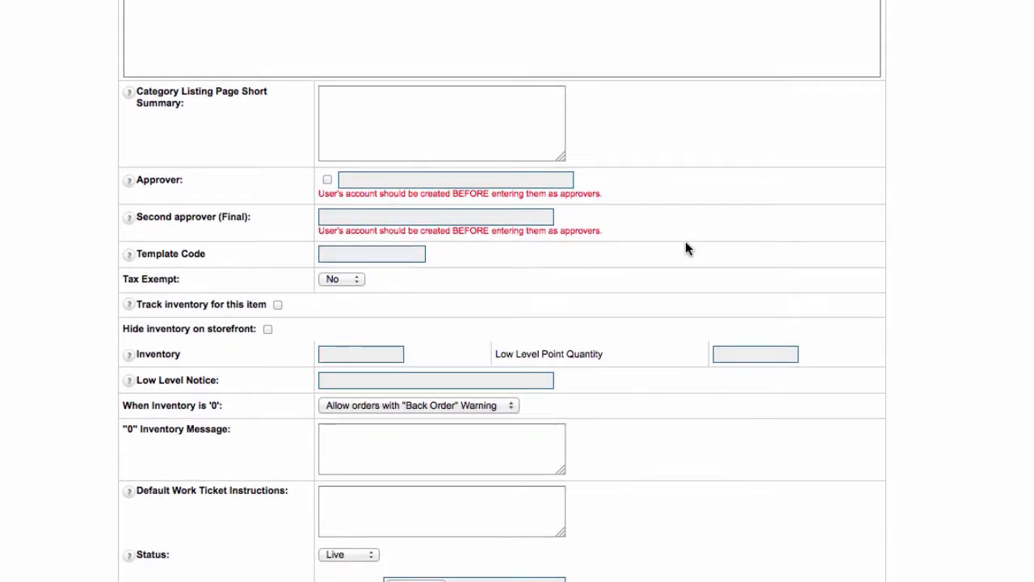
scroll(680, 244, "down", 1)
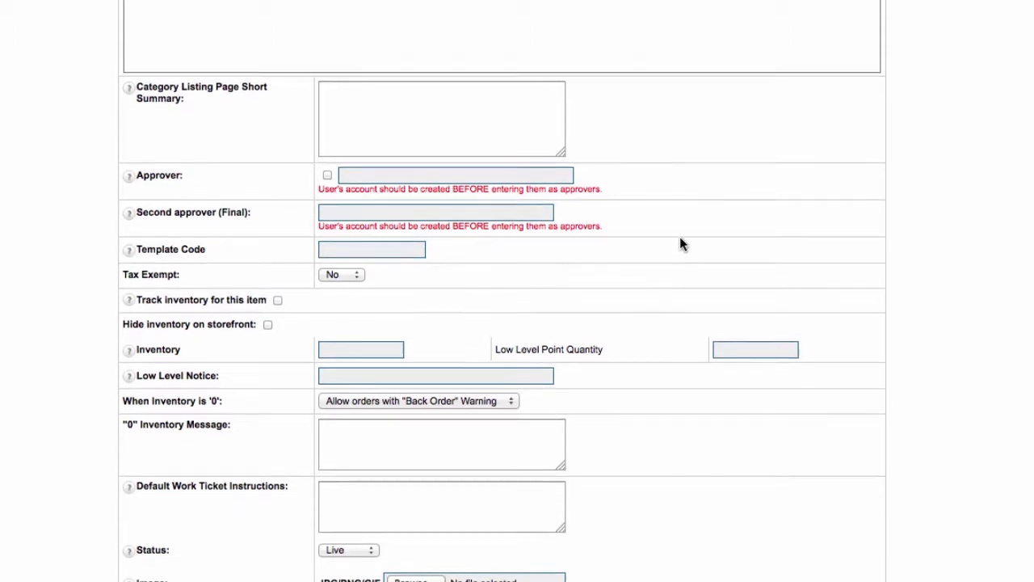
scroll(680, 244, "down", 2)
left_click(336, 245)
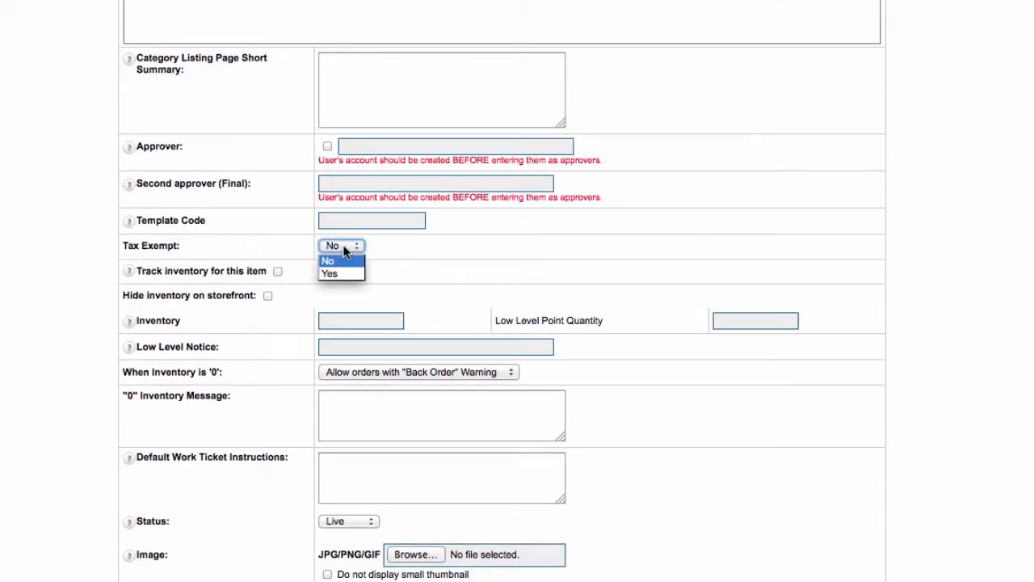
left_click(415, 248)
scroll(647, 259, "down", 4)
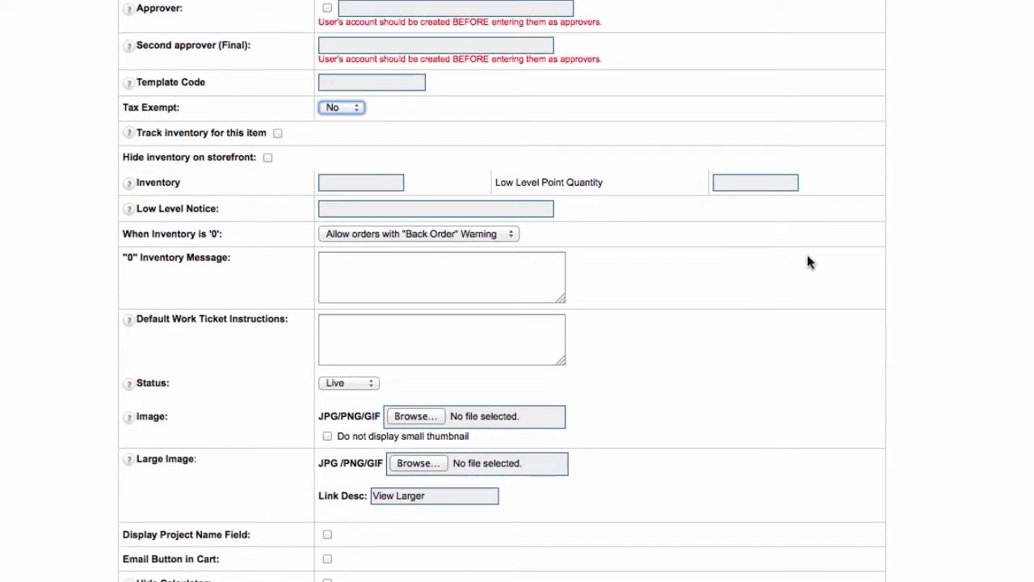
Try "View The Folds" as the large image's link description, and set it back to "View Larger".
scroll(808, 260, "down", 4)
scroll(810, 261, "down", 2)
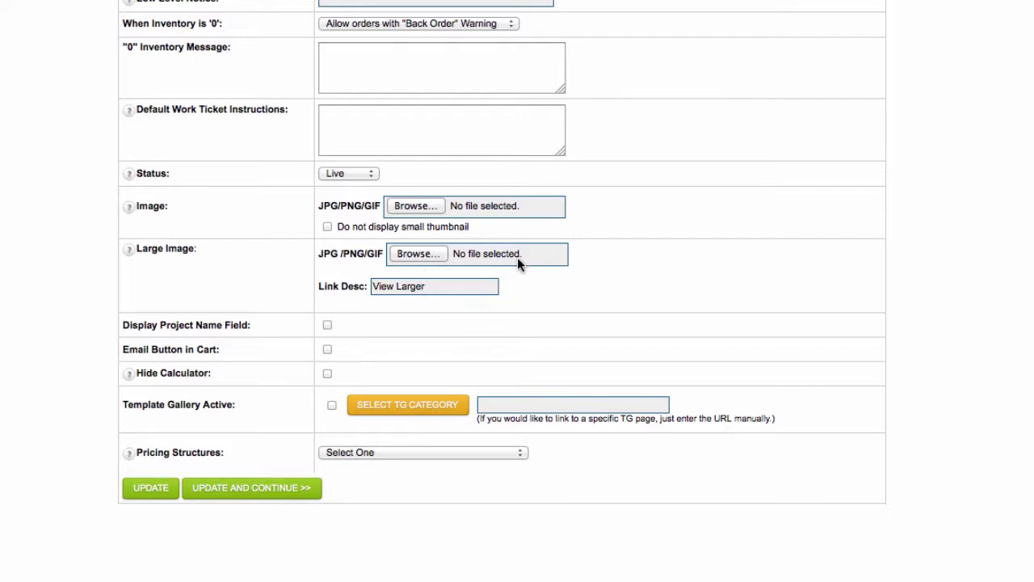
left_click_drag(436, 287, 335, 277)
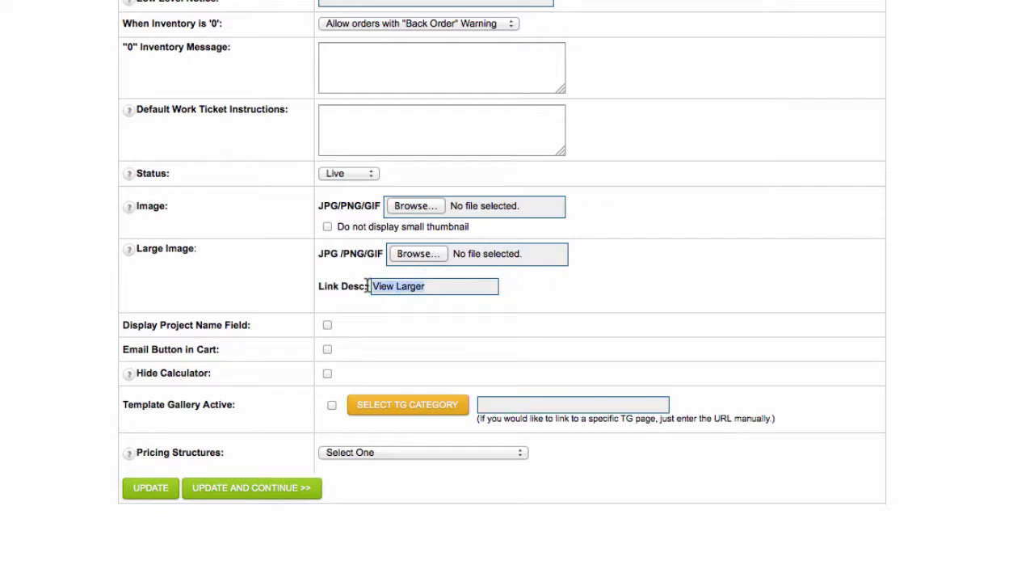
type("dfadfafafasdf")
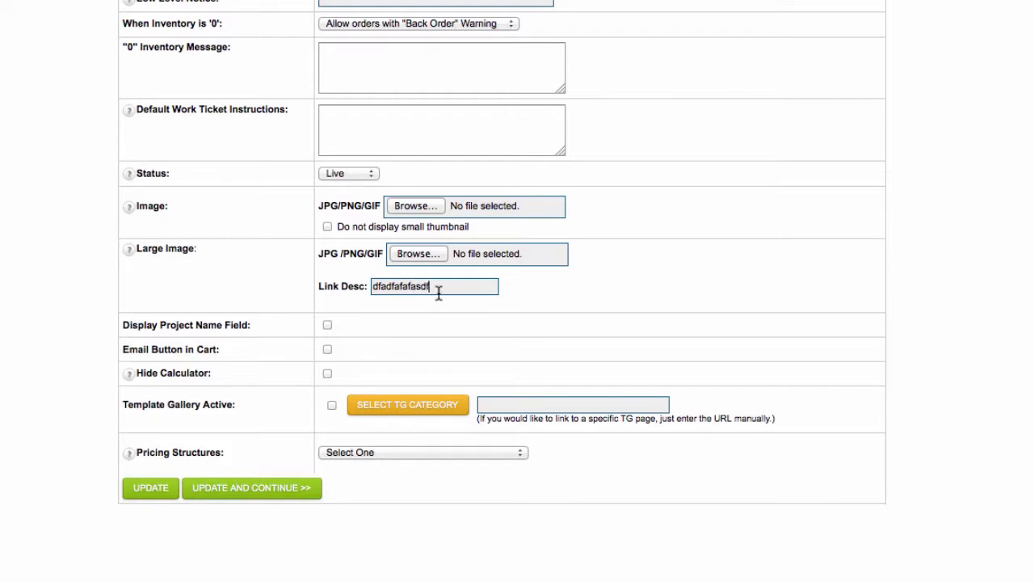
left_click_drag(436, 287, 351, 279)
type("View")
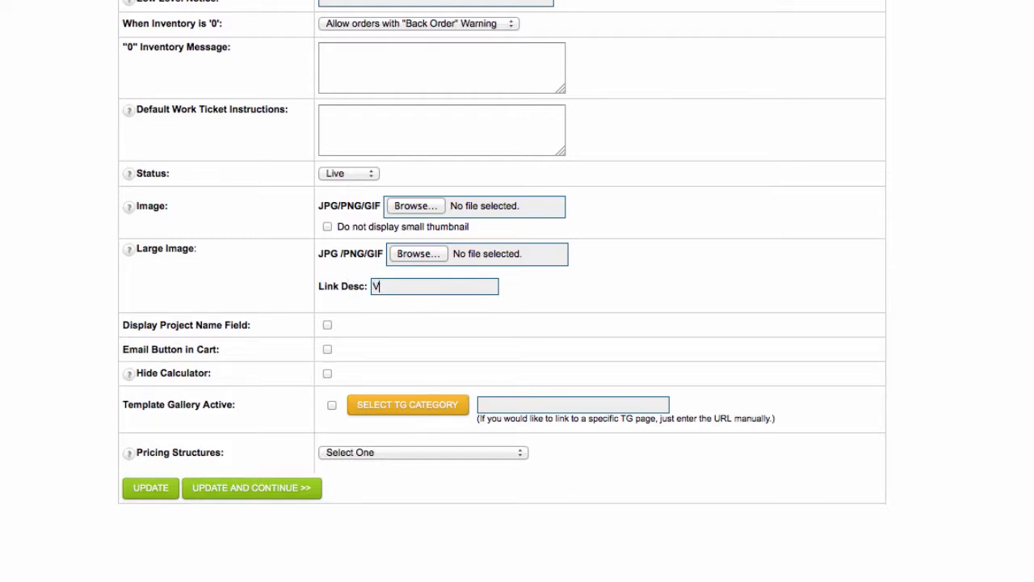
type(" The Folds")
left_click_drag(449, 292, 364, 281)
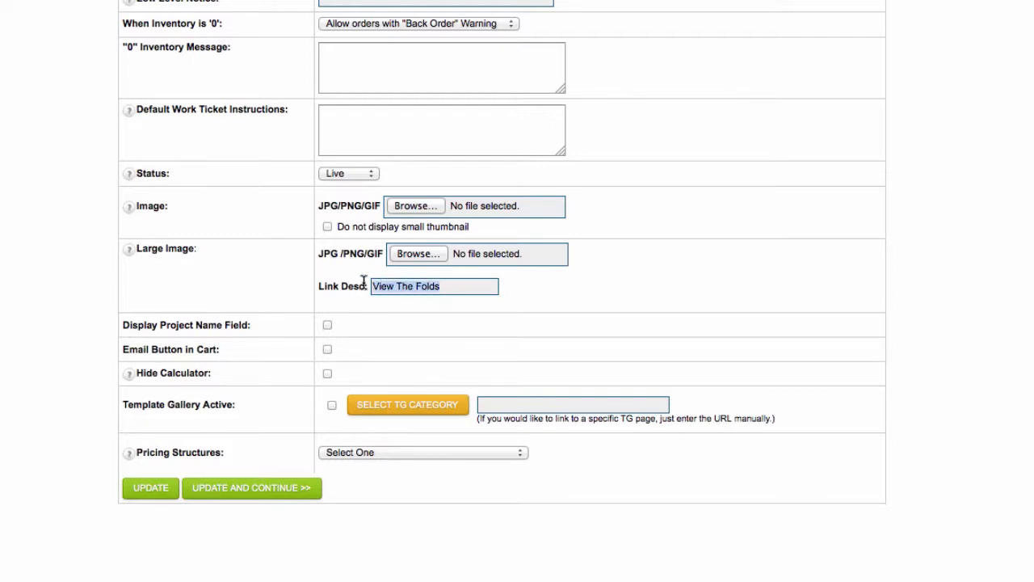
type("View ")
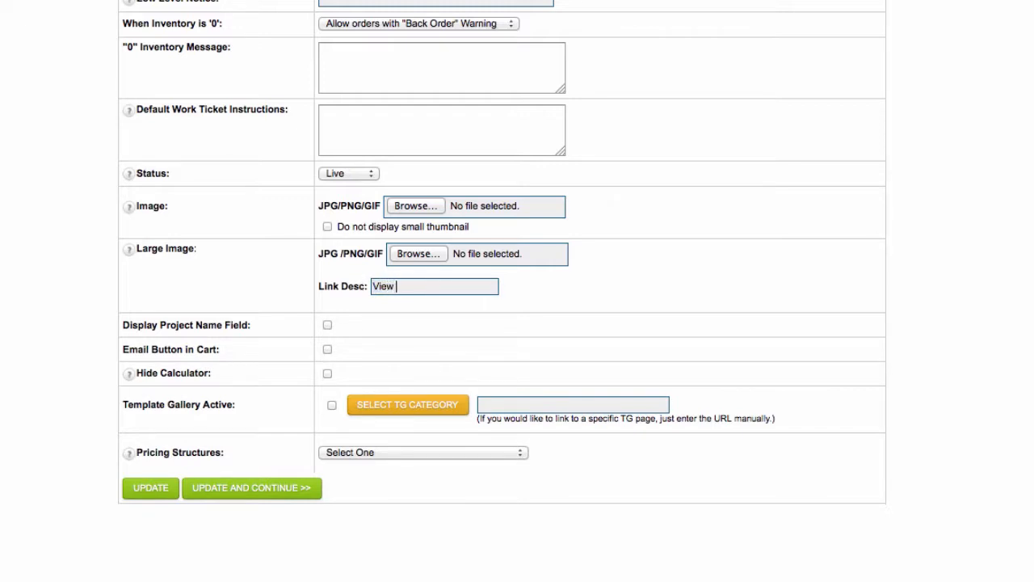
type("Larger")
Activate the template gallery for the product and link it to the Brochure/Flyers category.
mouse_move(132, 375)
key("super+minus")
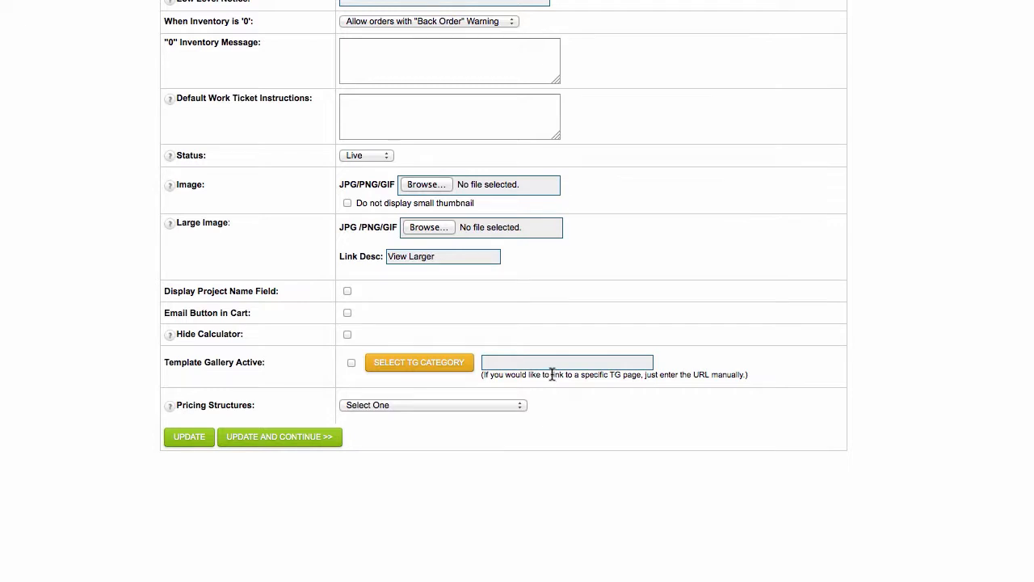
left_click(351, 363)
left_click(422, 363)
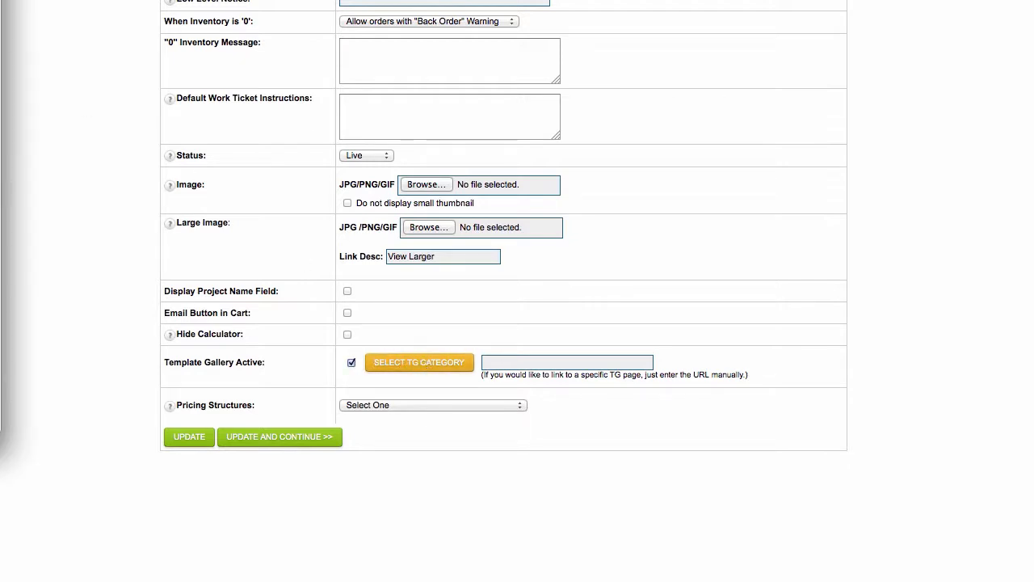
left_click_drag(0, 0, 199, 13)
scroll(176, 208, "down", 1)
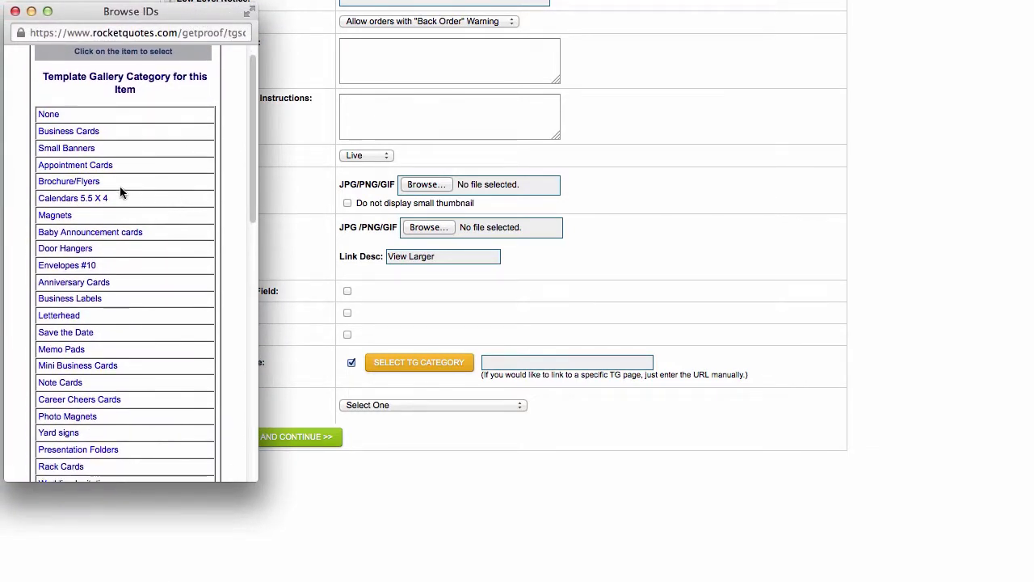
left_click(74, 184)
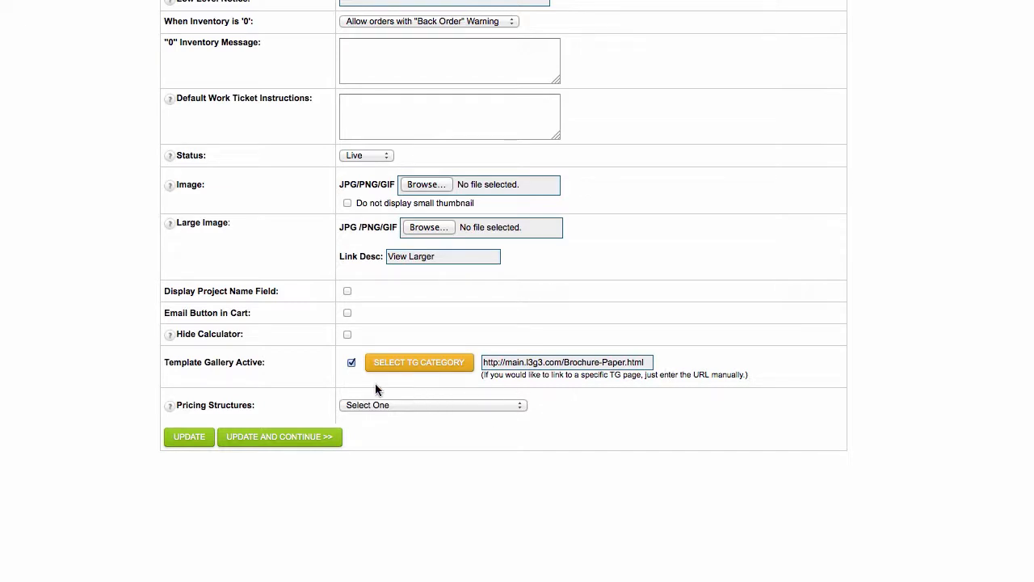
Set the product's pricing structure to Fixed Quantity with 25 quantity rows, and continue to its pricing page.
left_click(411, 406)
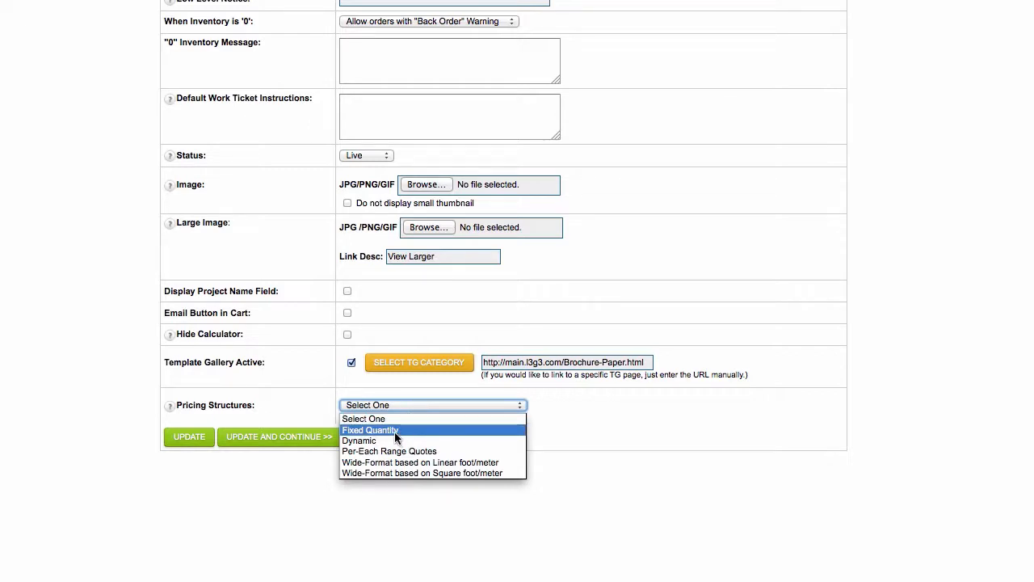
left_click(396, 432)
left_click(390, 436)
type("2")
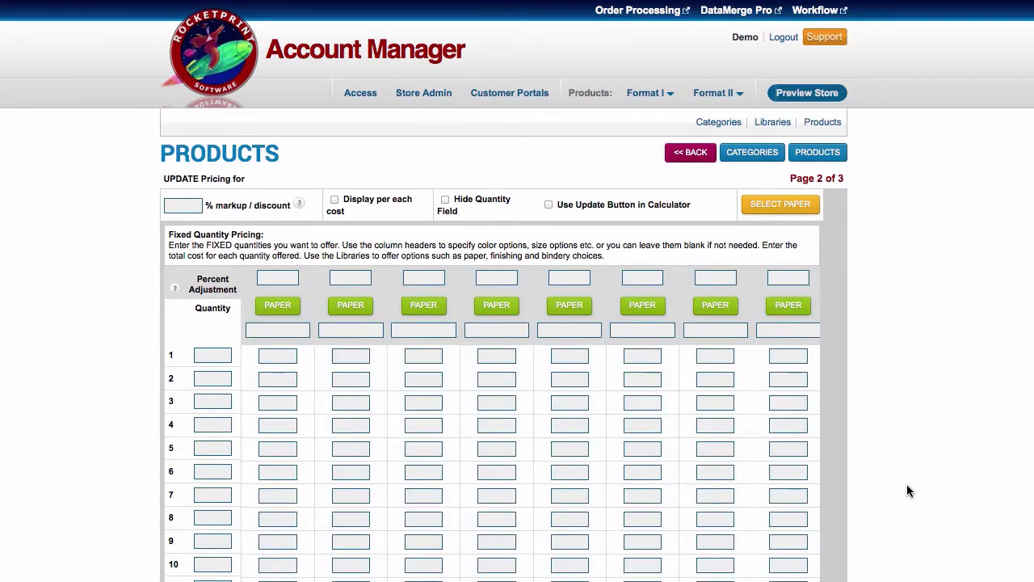
scroll(907, 485, "down", 2)
scroll(907, 485, "up", 2)
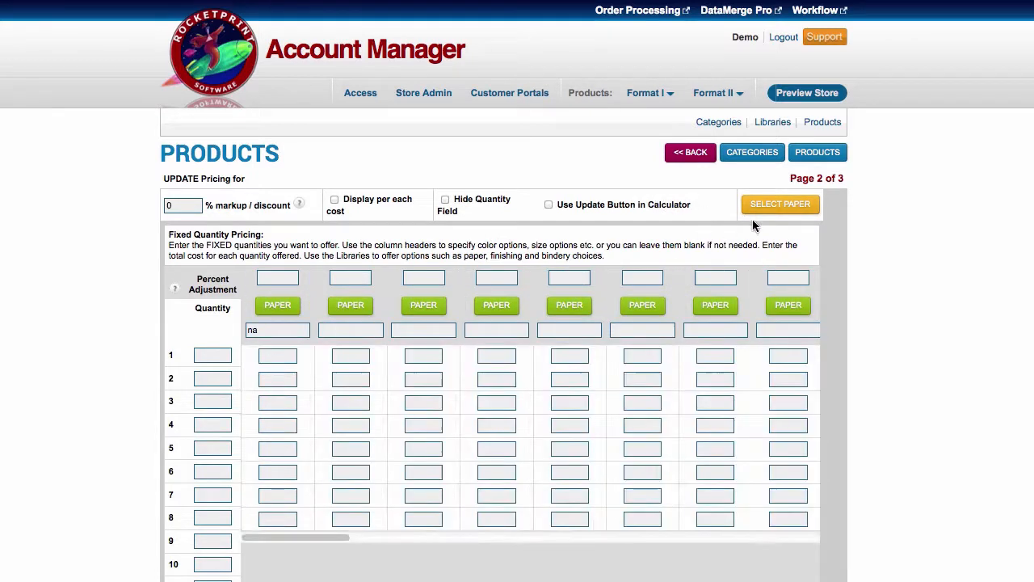
Assign the seven 19 x 25 papers at the start of the Paper Library to the product and save the selection.
scroll(876, 291, "down", 5)
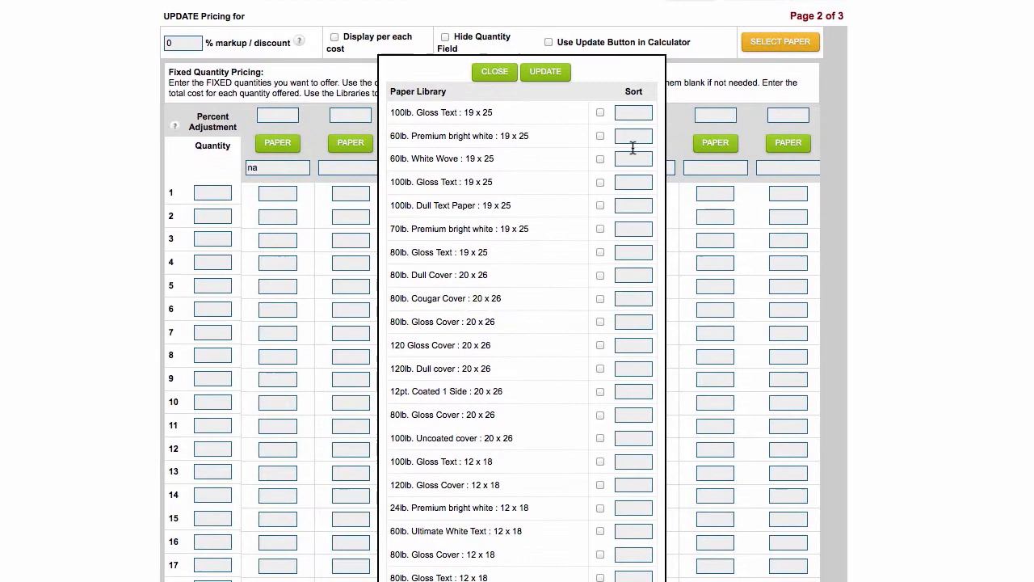
left_click(600, 112)
left_click(600, 135)
left_click(600, 158)
left_click(600, 182)
left_click(600, 206)
left_click(600, 229)
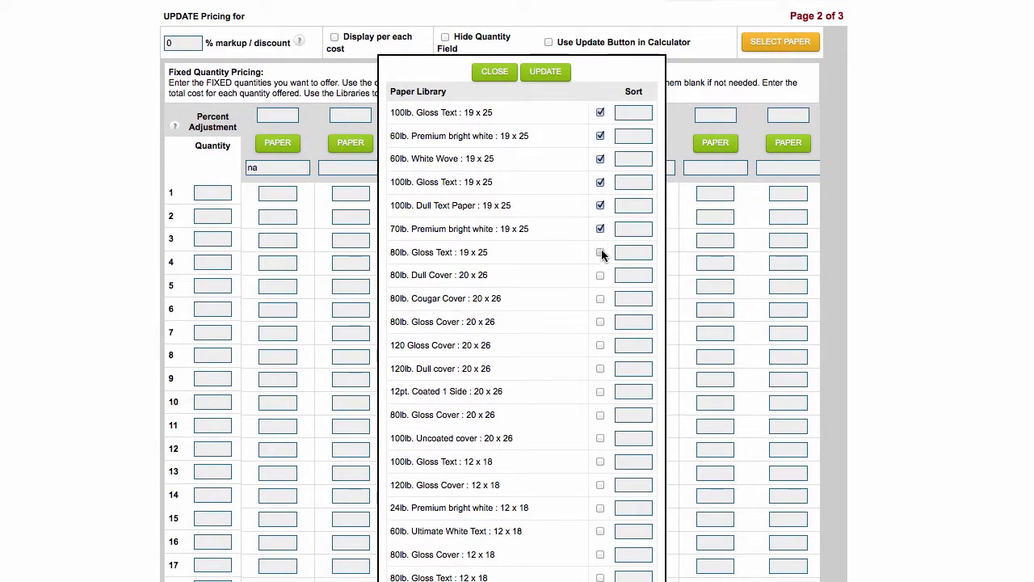
left_click(600, 252)
left_click(546, 72)
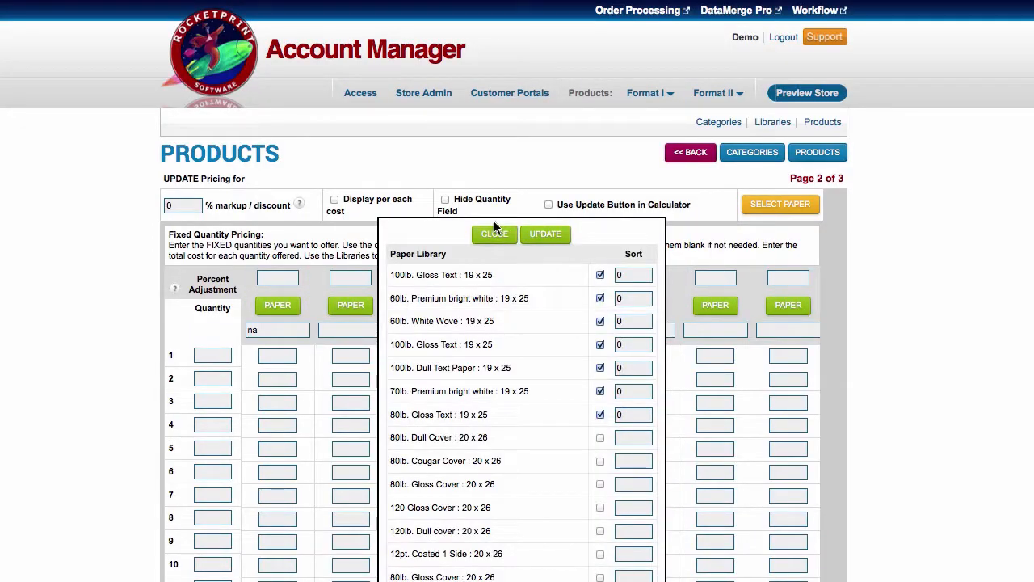
left_click(493, 233)
Configure the first column's paper with 4 up per sheet and 12 MR sheets for quantities 1 thru 250.
scroll(947, 322, "down", 5)
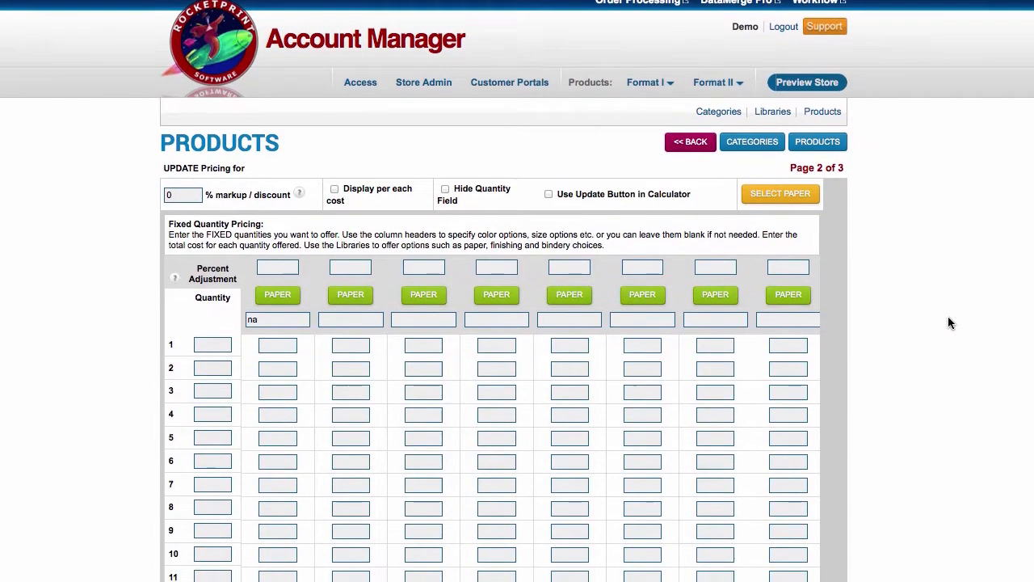
scroll(948, 322, "up", 3)
scroll(942, 320, "up", 2)
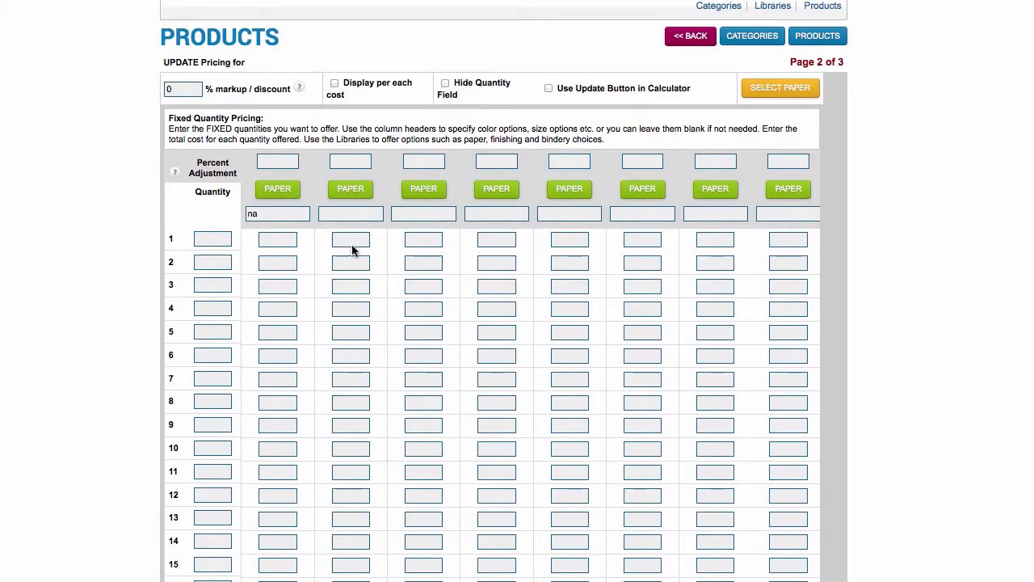
left_click(289, 196)
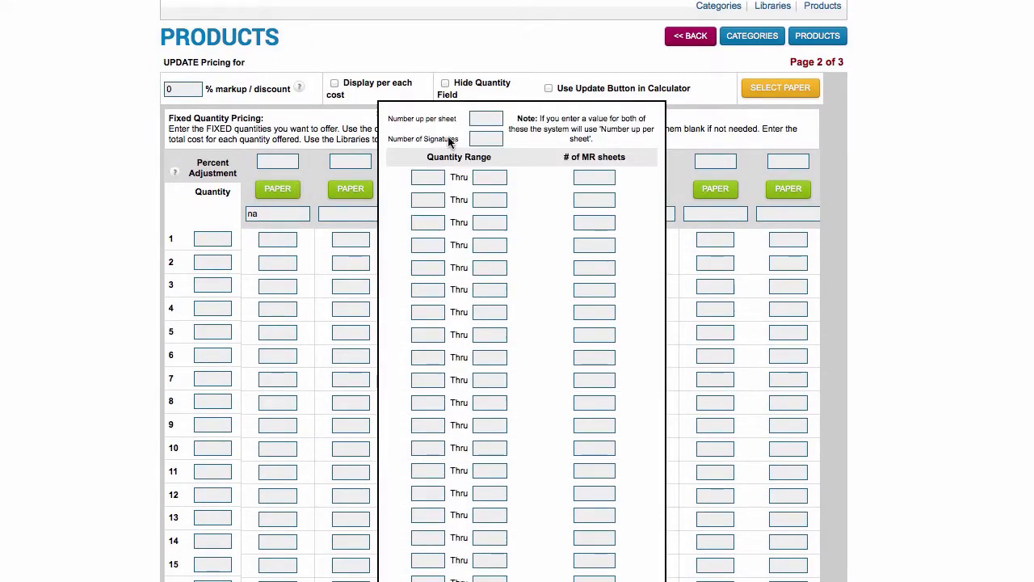
left_click(485, 119)
type("4")
left_click(425, 176)
type("1")
left_click(490, 178)
type("250")
left_click(579, 177)
type("12")
scroll(585, 206, "down", 5)
left_click(531, 302)
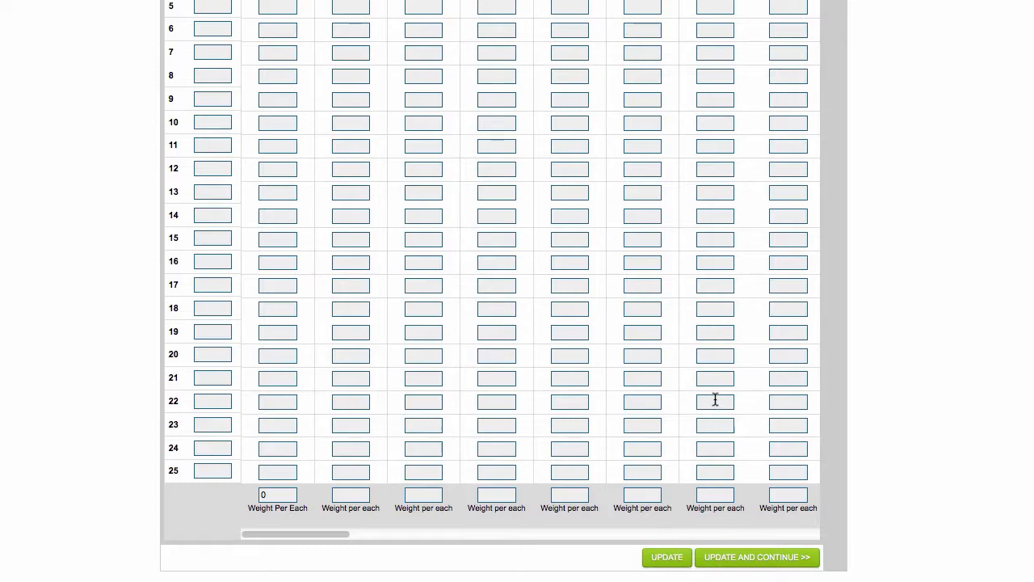
Enter the sample values 2 and 56 in the first row of the fixed-quantity pricing table.
scroll(691, 411, "up", 1)
scroll(691, 417, "up", 10)
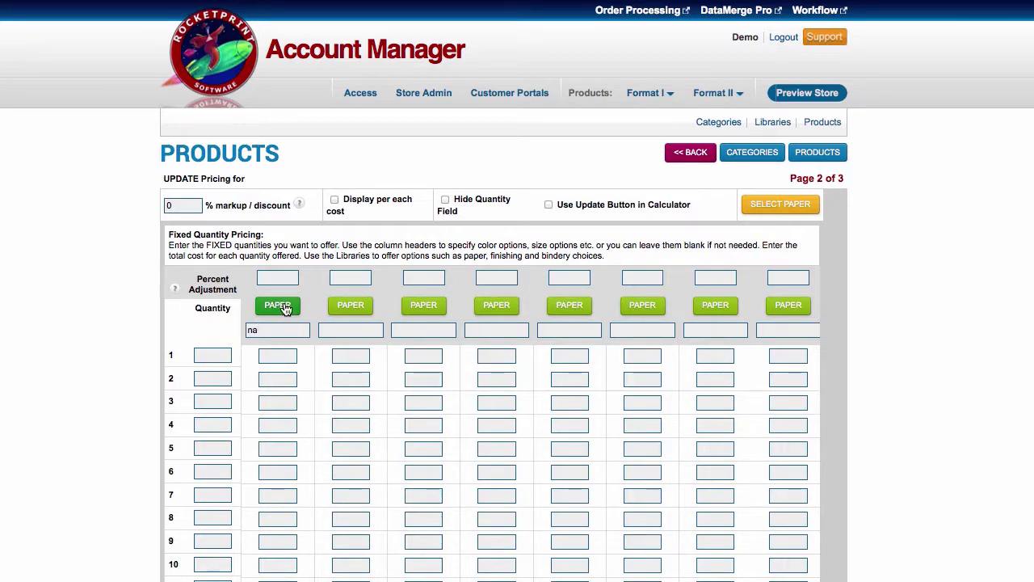
left_click(284, 309)
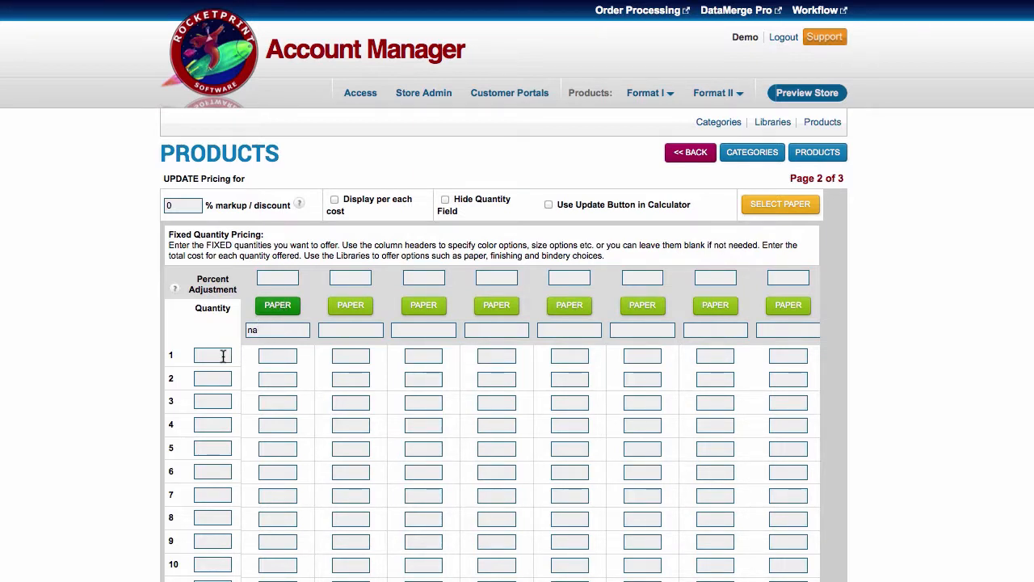
left_click(222, 357)
type("2")
type("56")
scroll(270, 402, "down", 10)
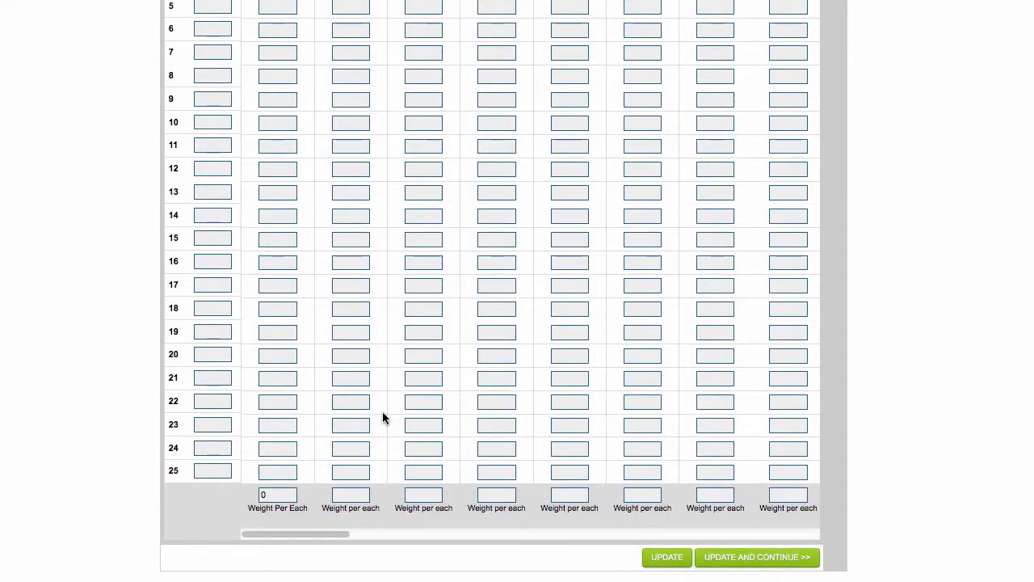
Look through the product's library options and finish the product setup without selecting any.
scroll(396, 418, "down", 5)
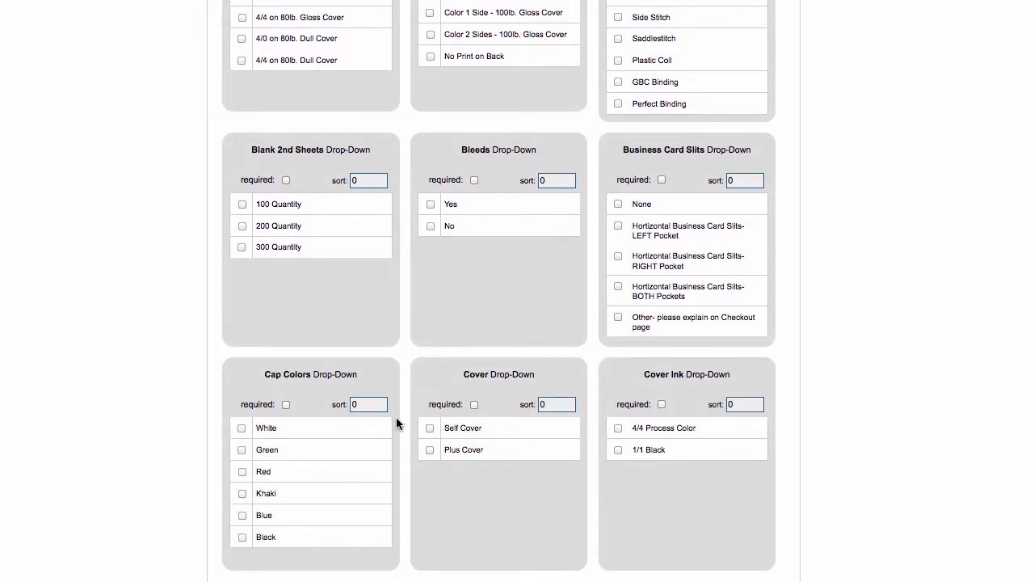
scroll(396, 416, "down", 2)
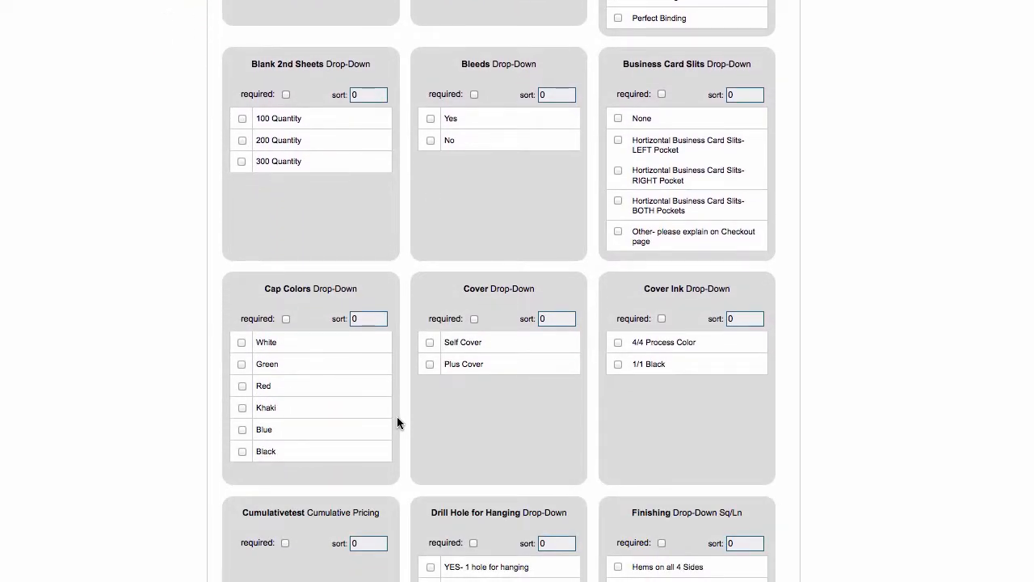
scroll(397, 417, "down", 8)
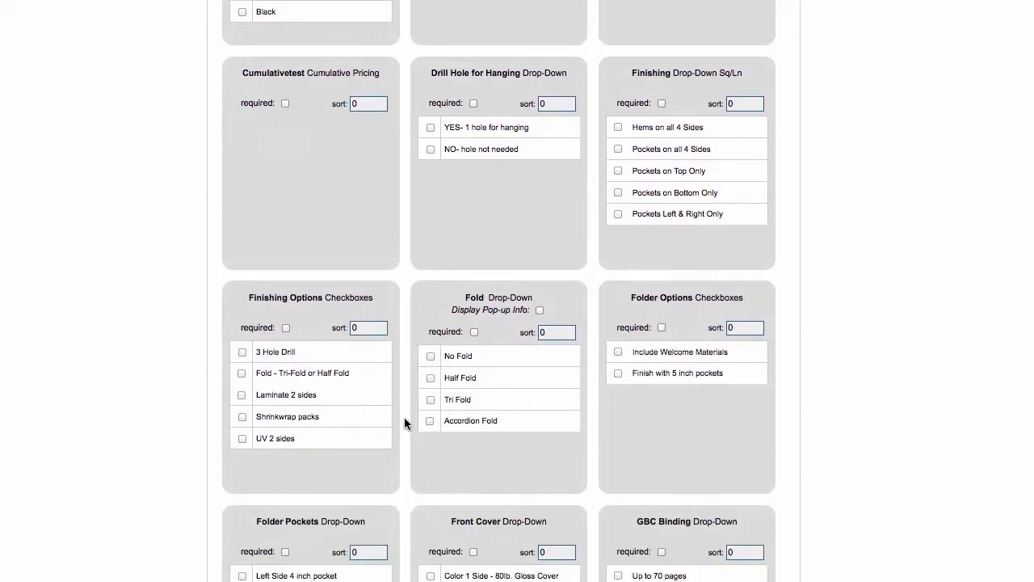
scroll(403, 417, "up", 15)
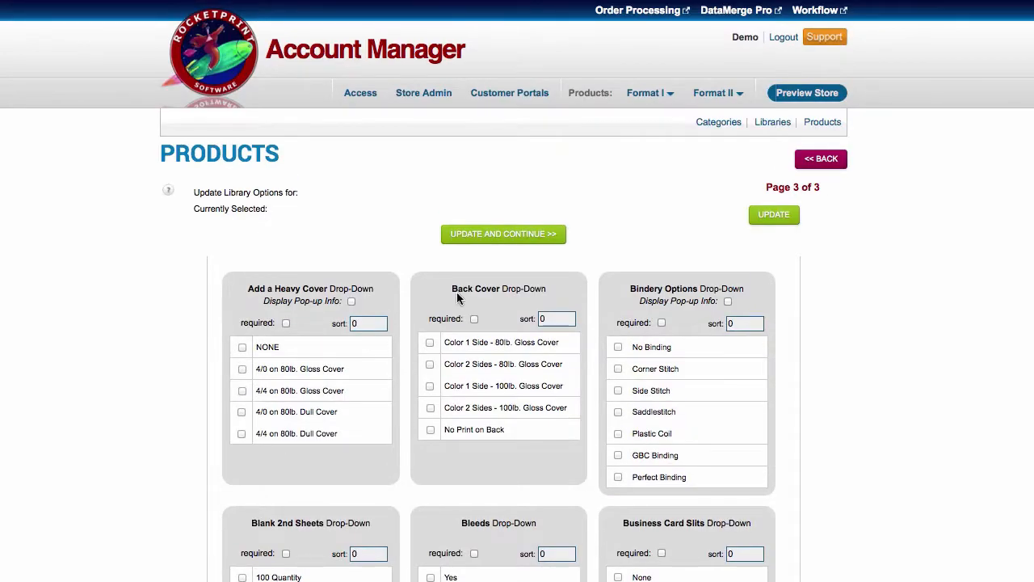
left_click(488, 239)
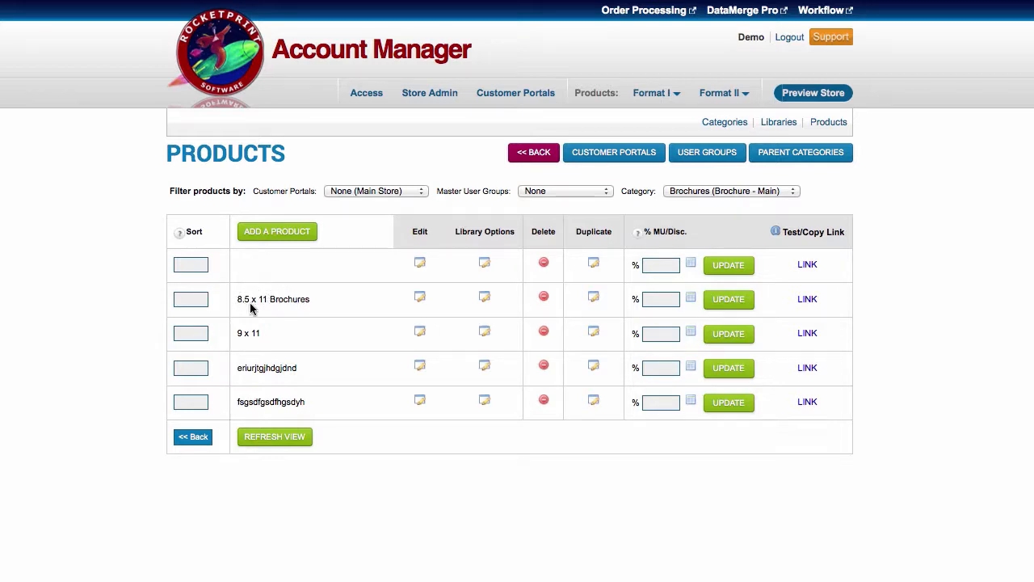
Duplicate the 8.5 x 11 Brochures product, name the copy 8.5 x 11 Flyers, and continue to its pricing.
left_click(593, 299)
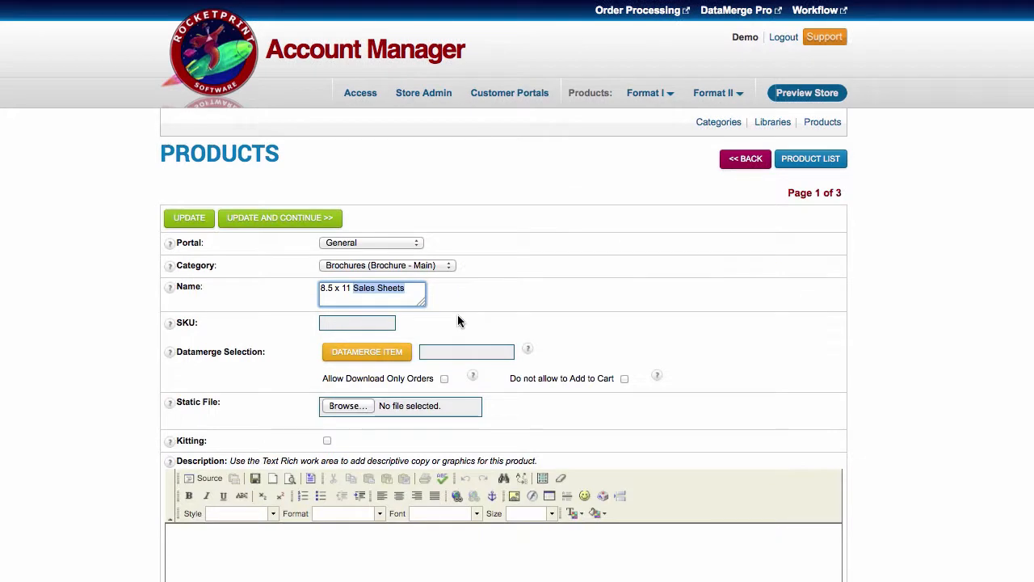
key("BackSpace")
scroll(474, 323, "down", 2)
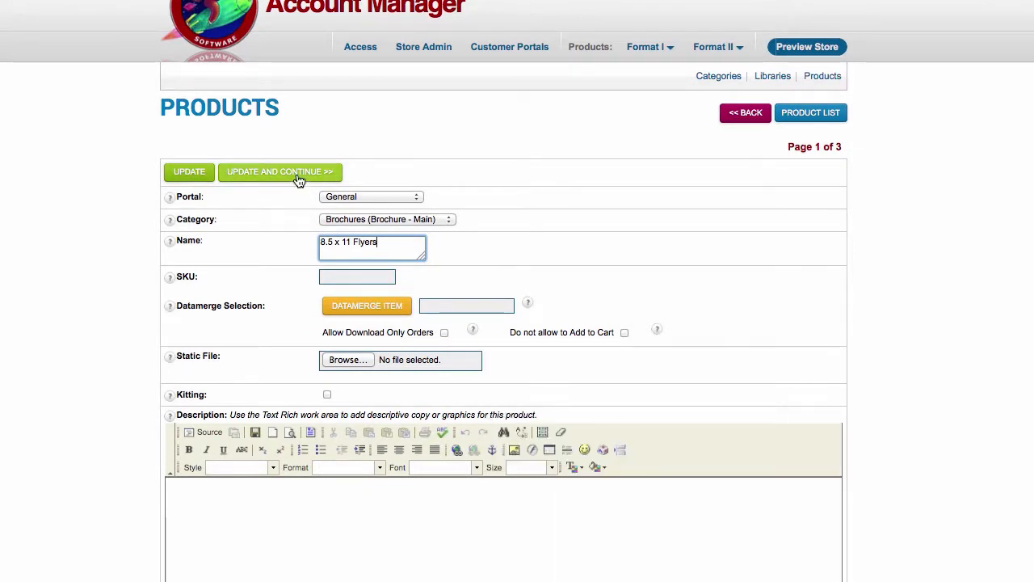
left_click(328, 174)
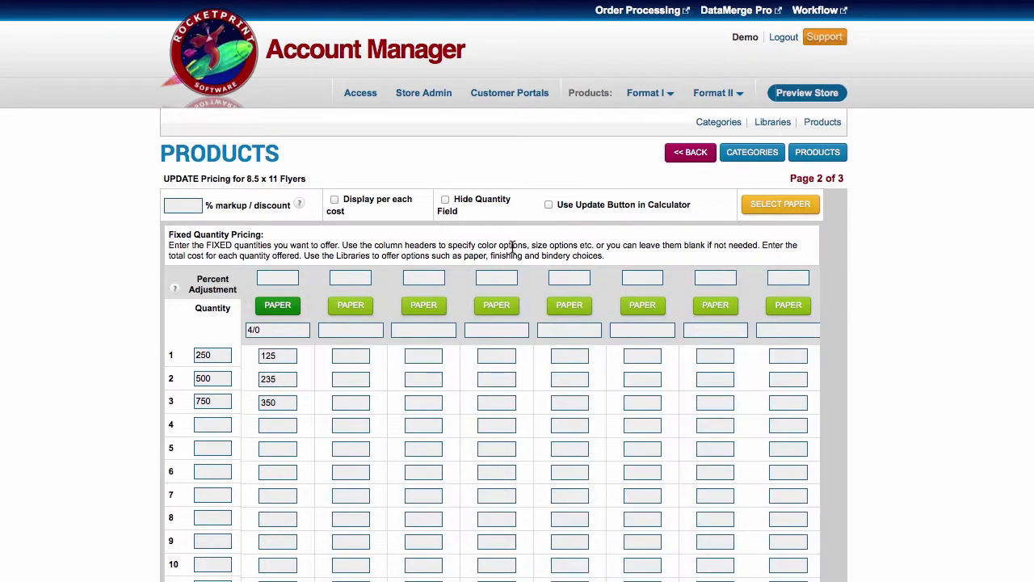
Keep the flyers' copied pricing, remove the Fold, 3 Hole Drill and UV 2 sides finishing options, and save the product.
scroll(707, 364, "down", 5)
scroll(706, 363, "down", 1)
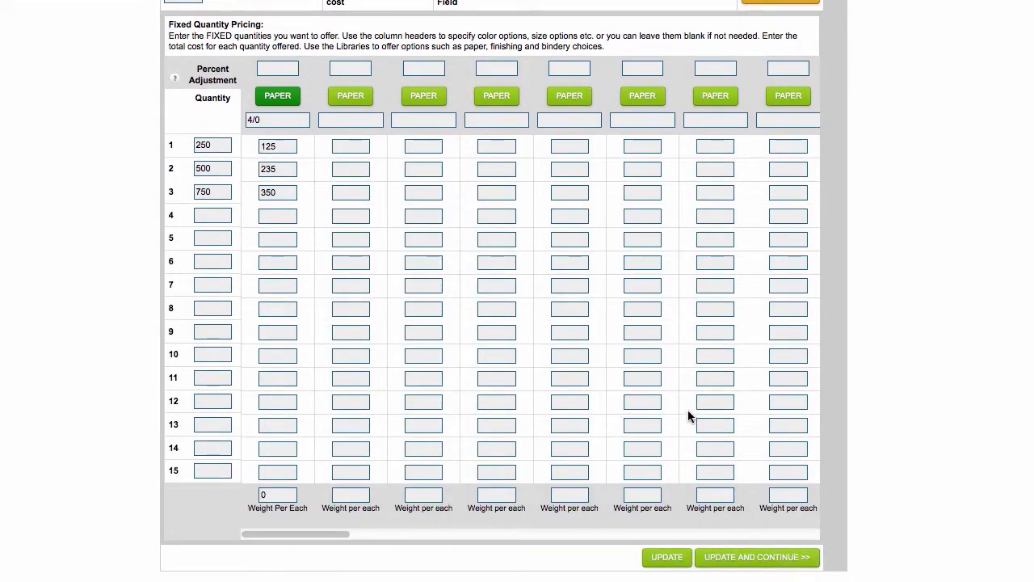
scroll(687, 403, "down", 7)
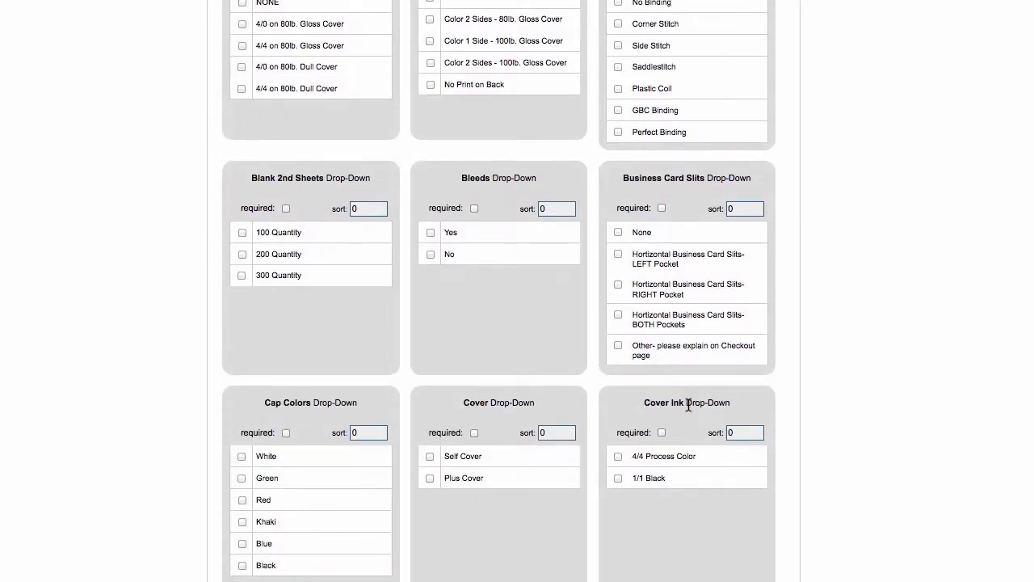
scroll(687, 407, "down", 11)
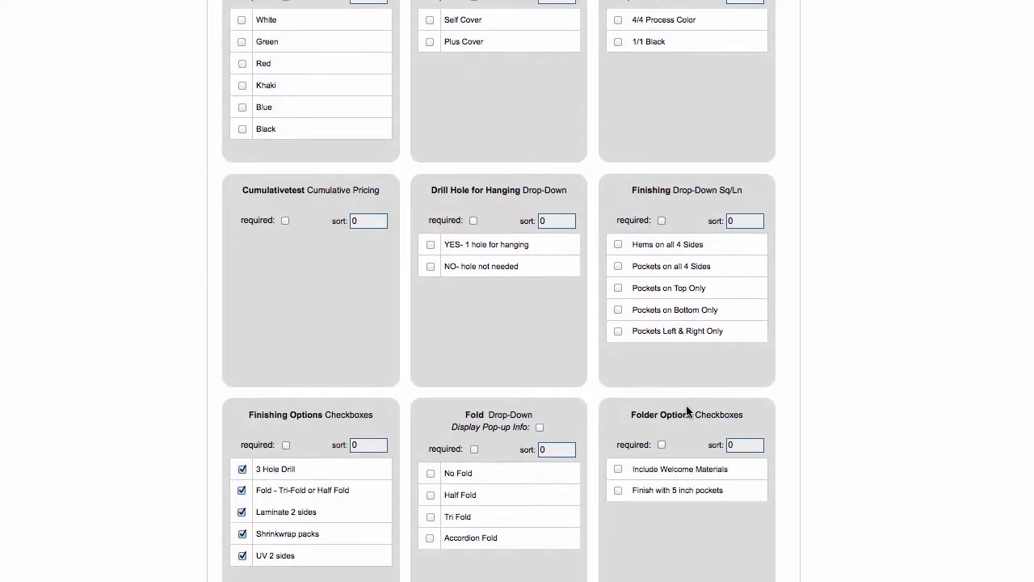
scroll(688, 411, "down", 4)
left_click(241, 354)
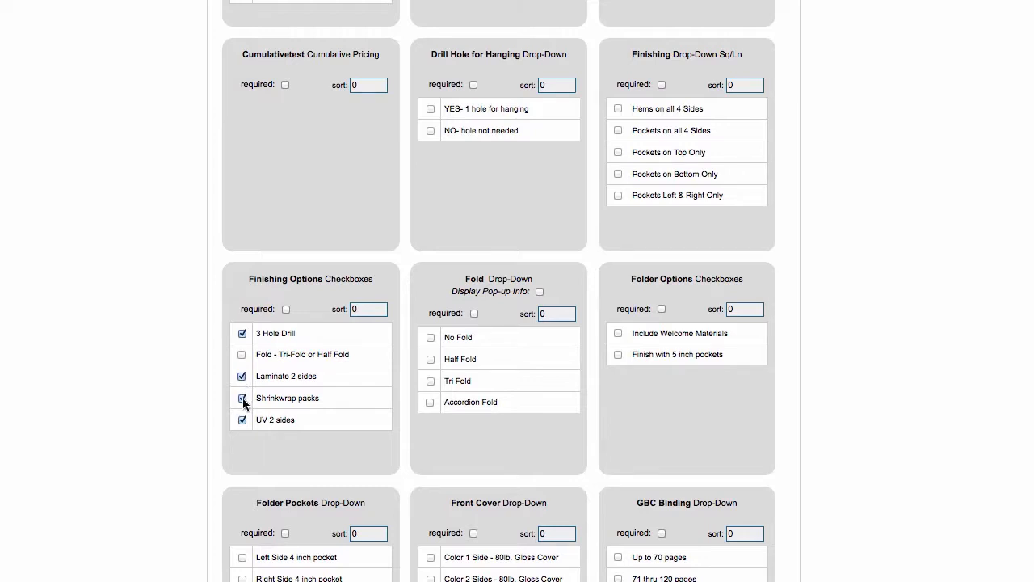
left_click(242, 332)
left_click(241, 419)
scroll(582, 415, "up", 15)
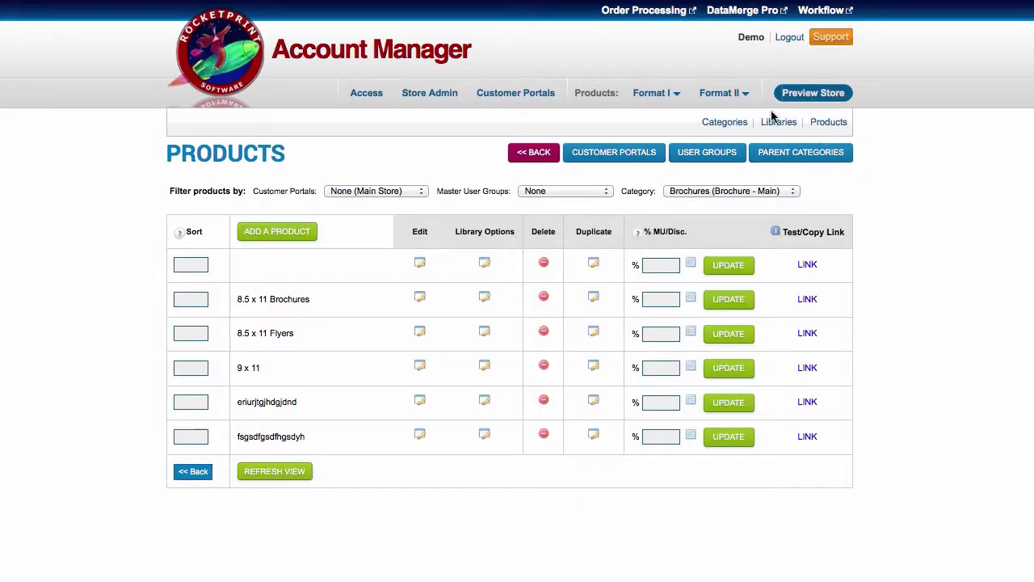
Go to the product categories, and on to the Customer Portal Library to look through the existing portals.
left_click(727, 122)
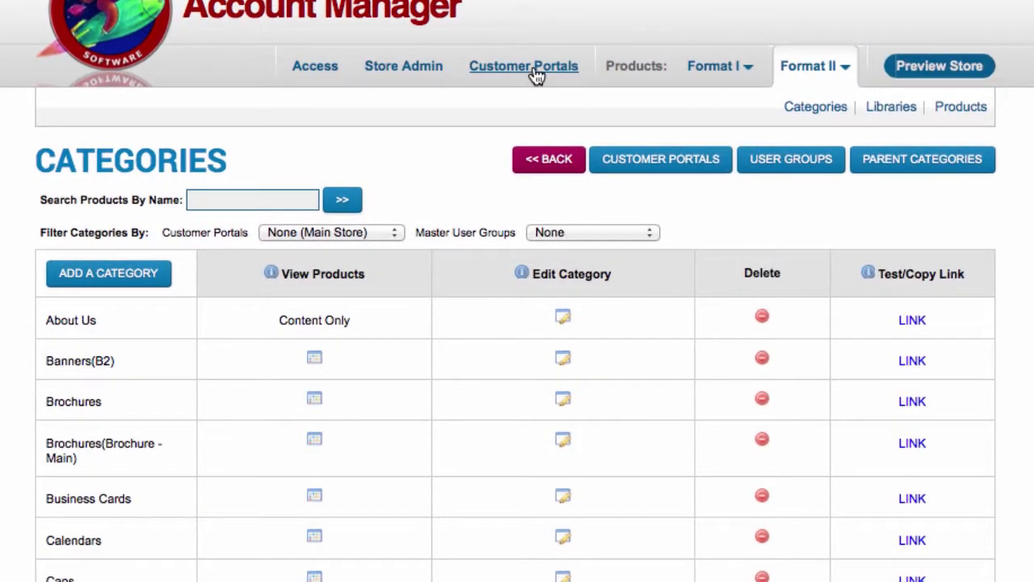
left_click(535, 73)
left_click(190, 184)
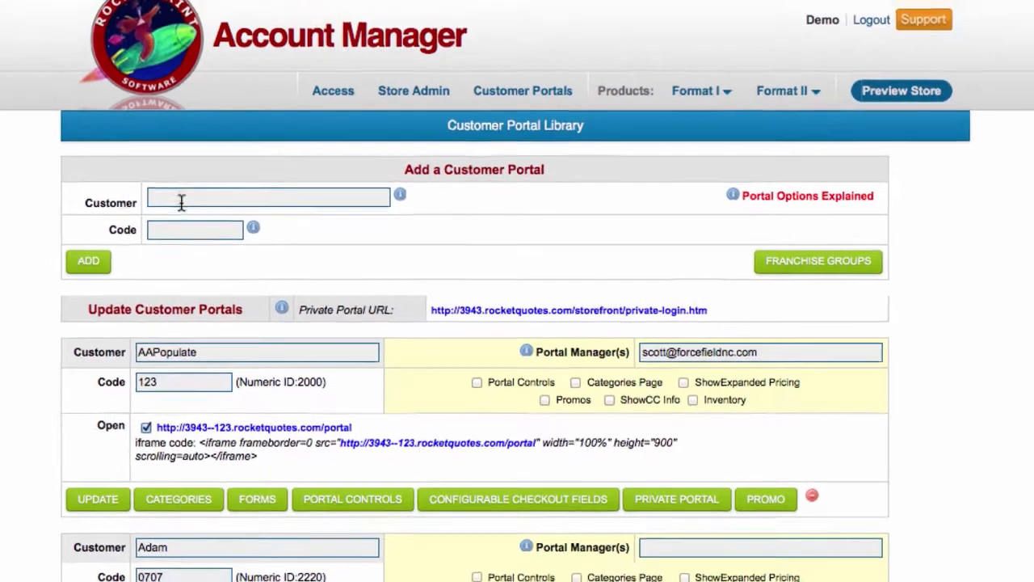
scroll(217, 240, "down", 4)
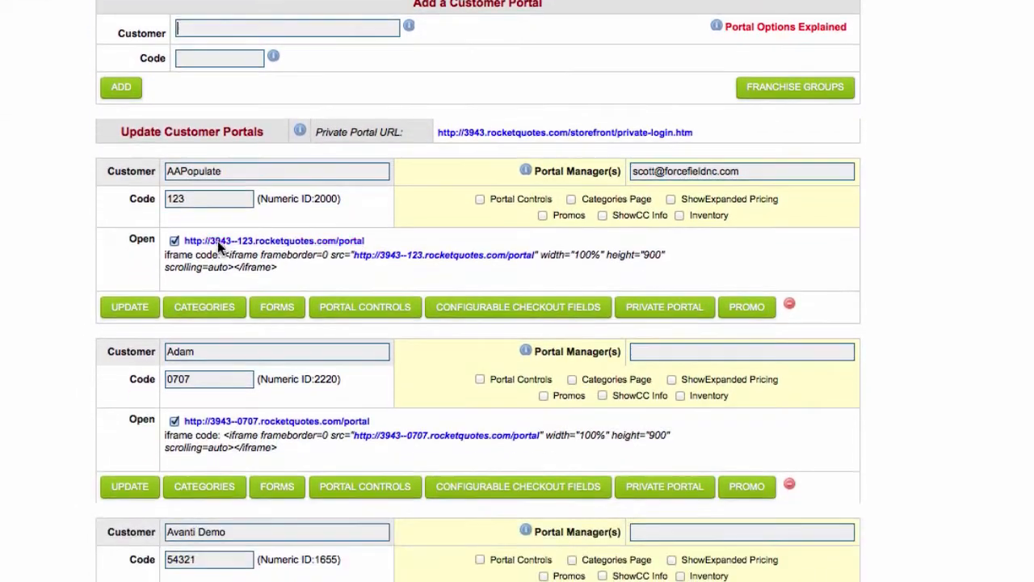
scroll(217, 240, "down", 7)
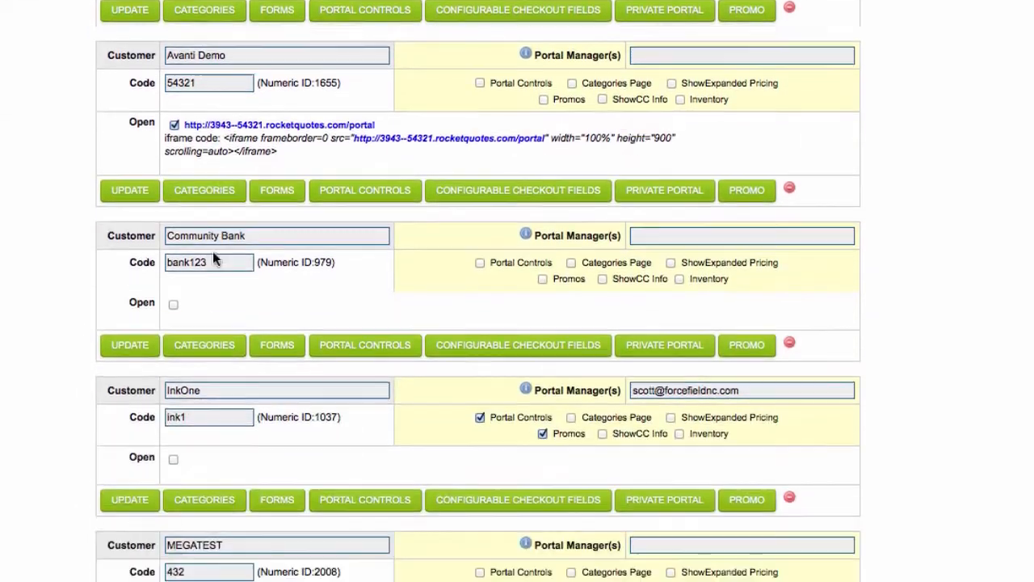
scroll(193, 284, "down", 5)
scroll(191, 287, "up", 15)
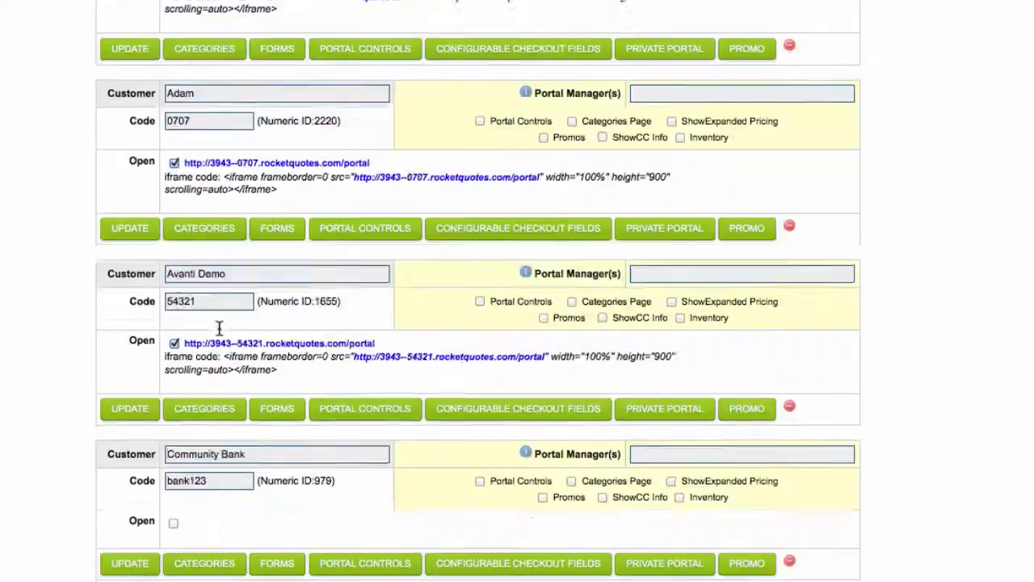
Add a customer portal with the customer name aaaaName and the code 312.
left_click(204, 209)
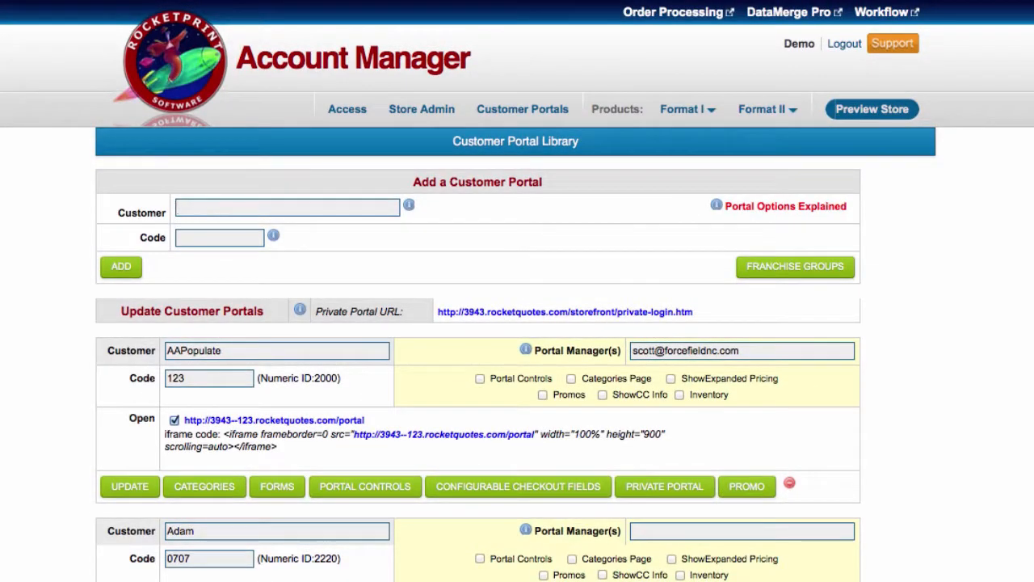
type("Name")
key("Tab")
type("312")
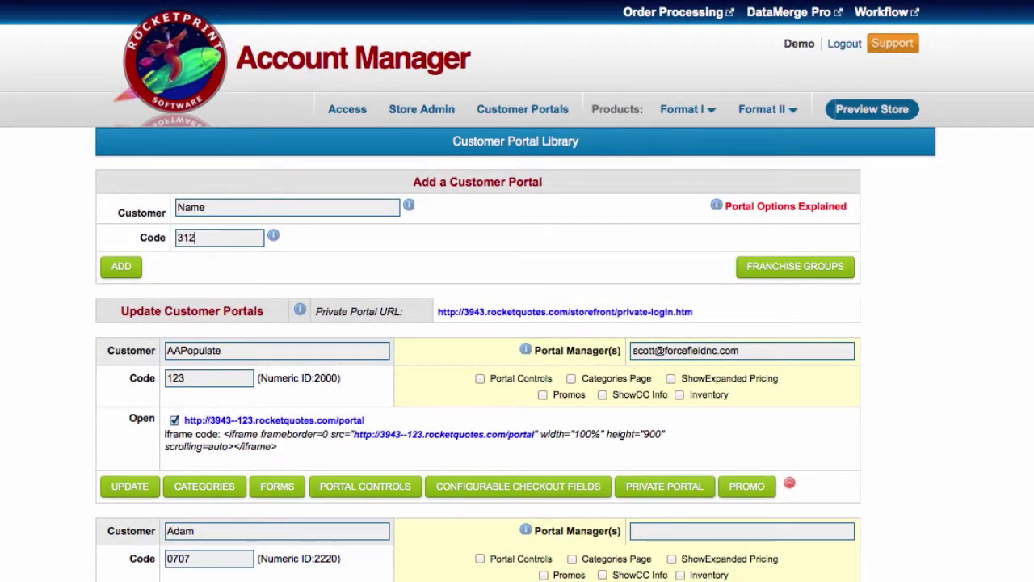
left_click(178, 209)
type("111")
key("BackSpace")
key("BackSpace")
key("BackSpace")
type("aaaa")
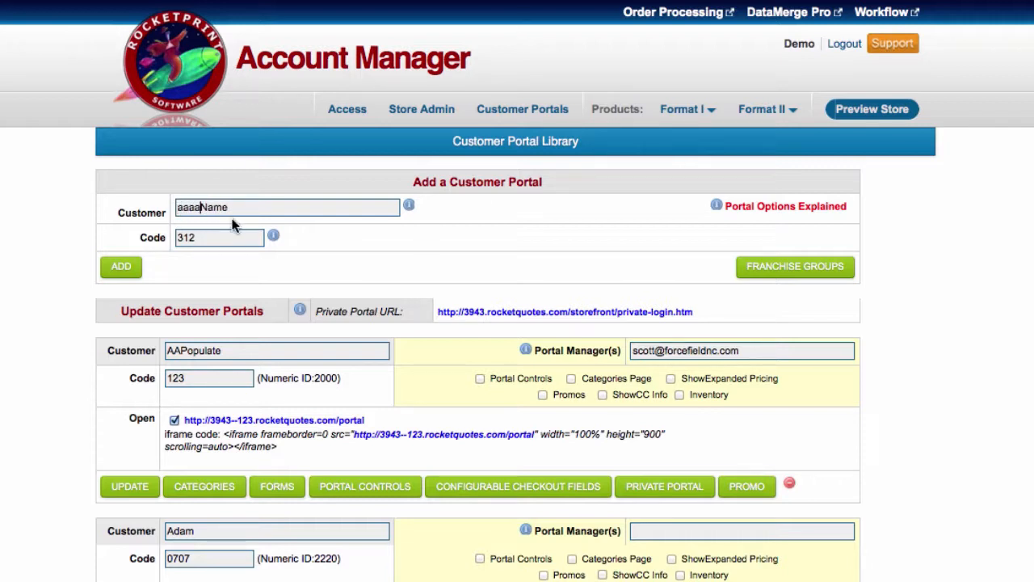
left_click(125, 267)
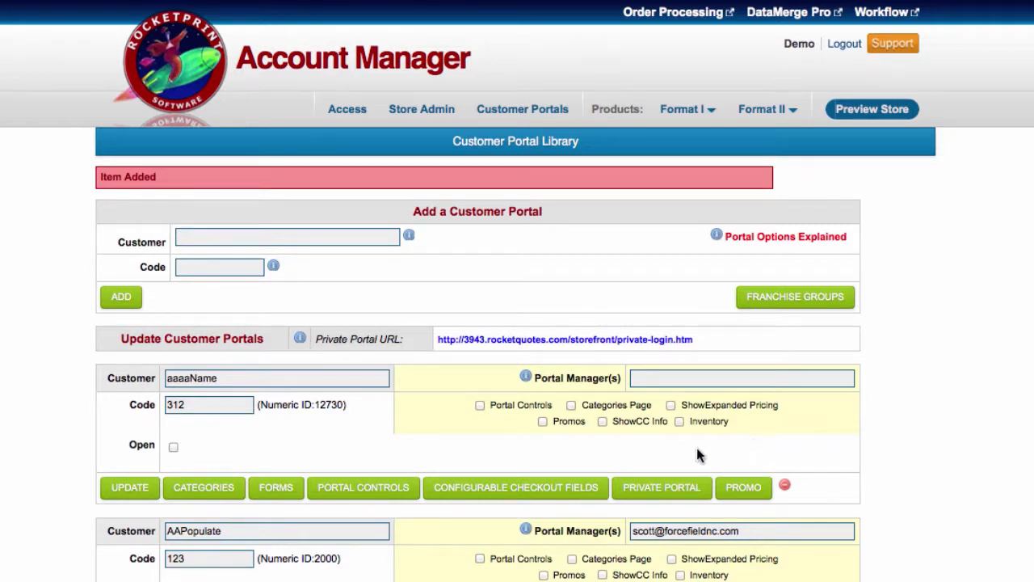
Open the portal controls of the aaaaName portal and review its email alert, delivery, payment and home page settings.
left_click(365, 494)
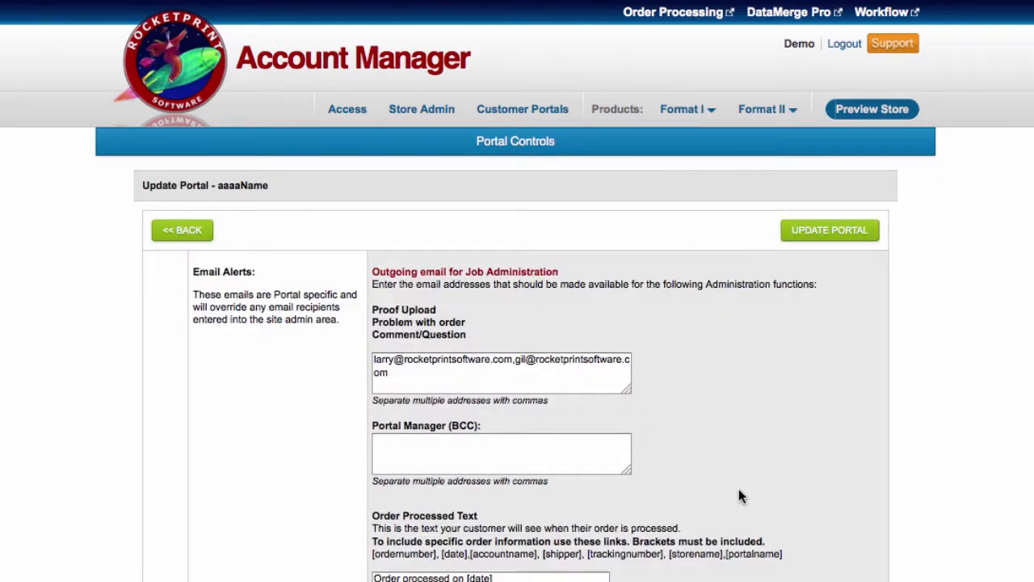
scroll(740, 488, "down", 3)
scroll(744, 496, "down", 5)
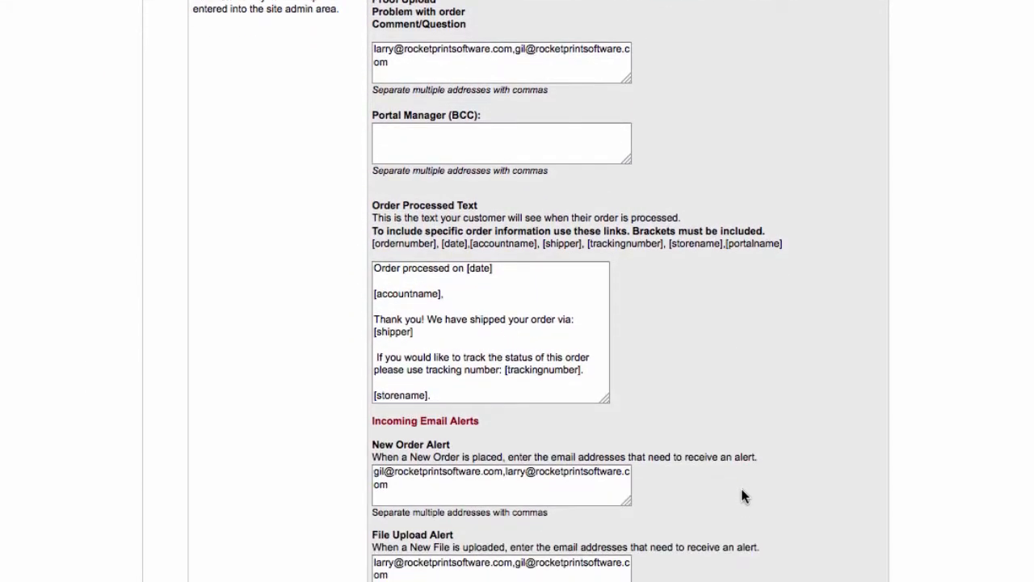
scroll(727, 312, "down", 5)
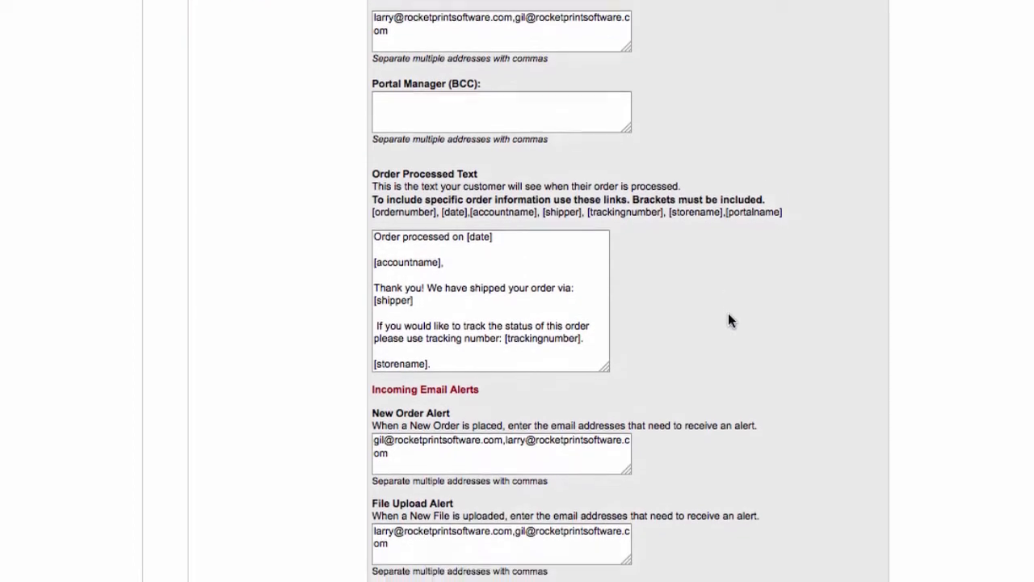
scroll(728, 313, "down", 10)
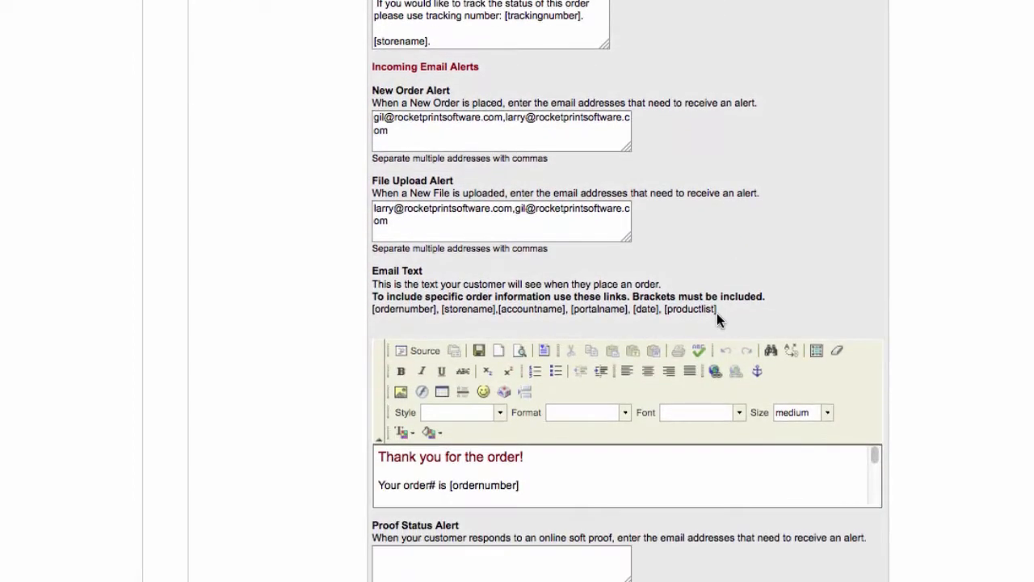
scroll(717, 320, "down", 10)
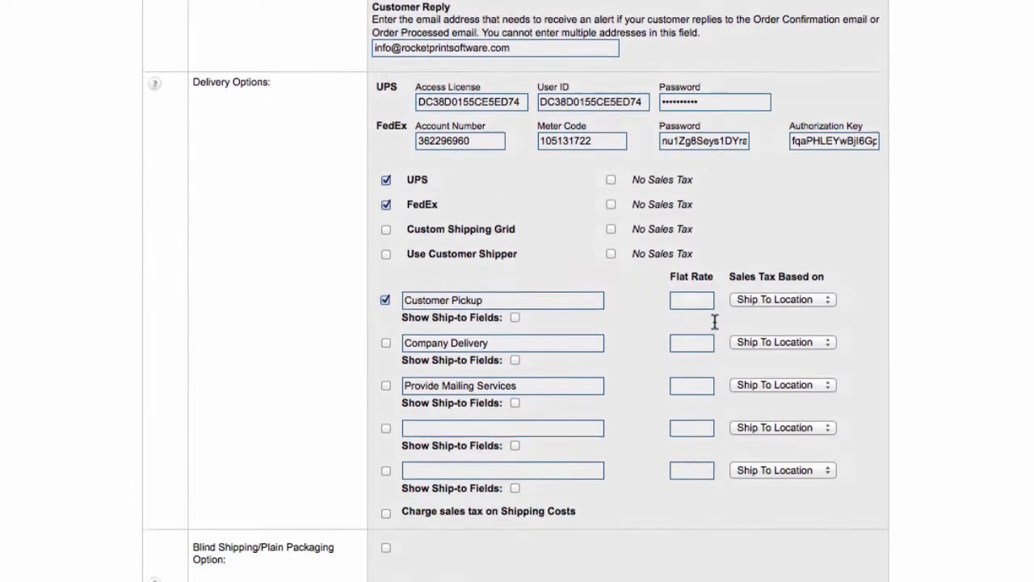
scroll(716, 326, "up", 4)
scroll(714, 327, "up", 1)
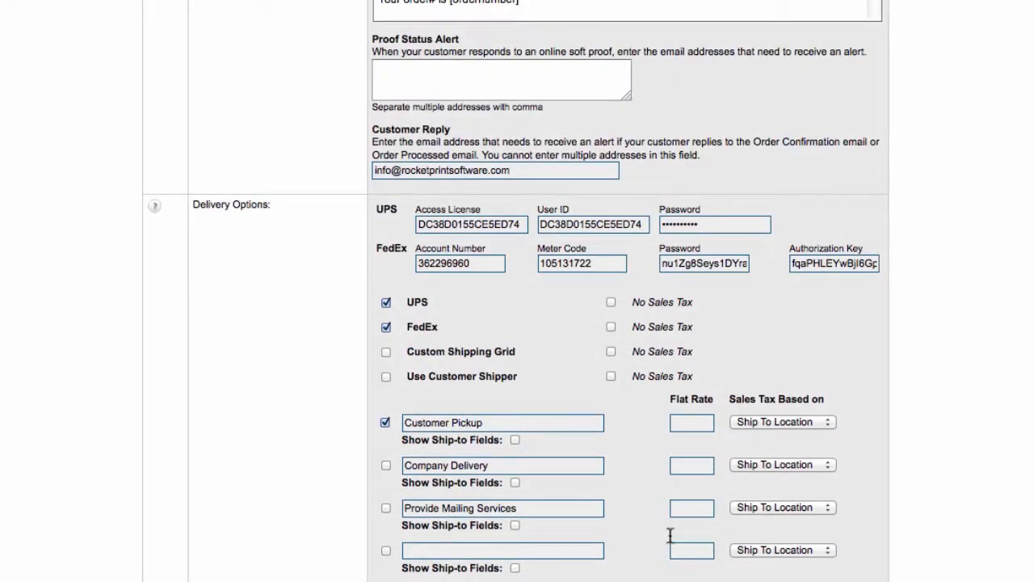
scroll(763, 482, "down", 9)
scroll(766, 482, "down", 1)
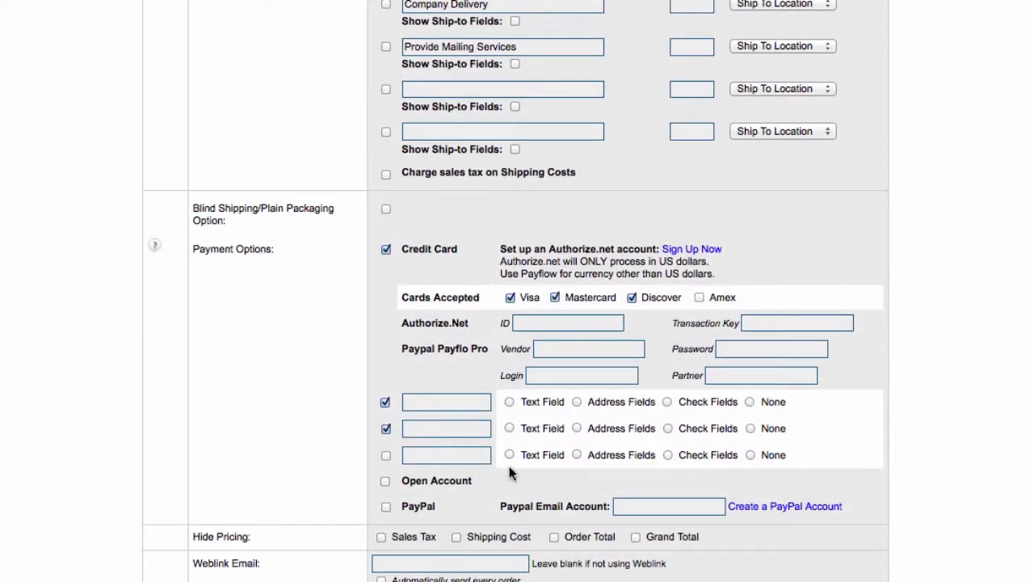
scroll(737, 477, "down", 8)
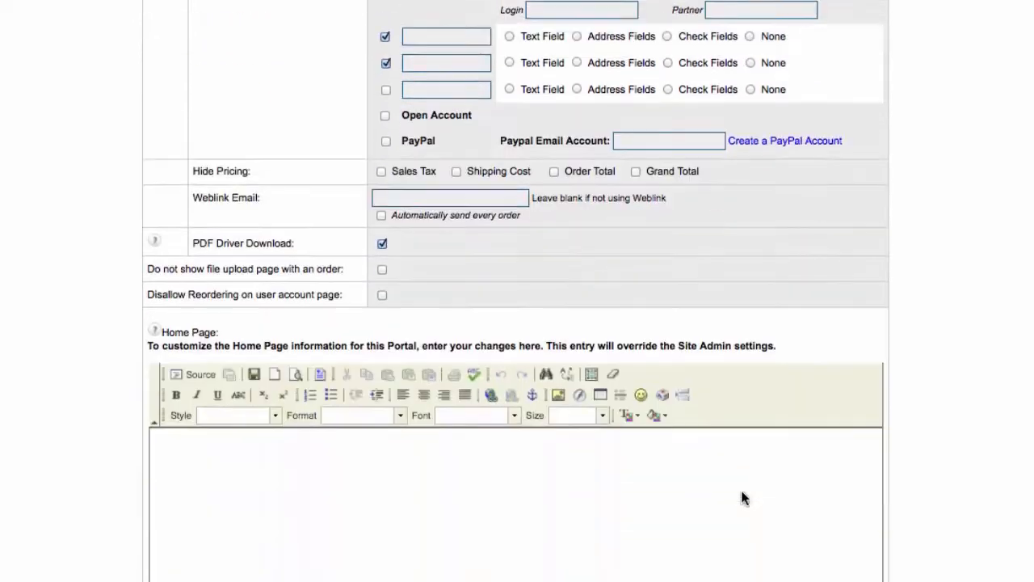
scroll(742, 491, "down", 2)
left_click(365, 404)
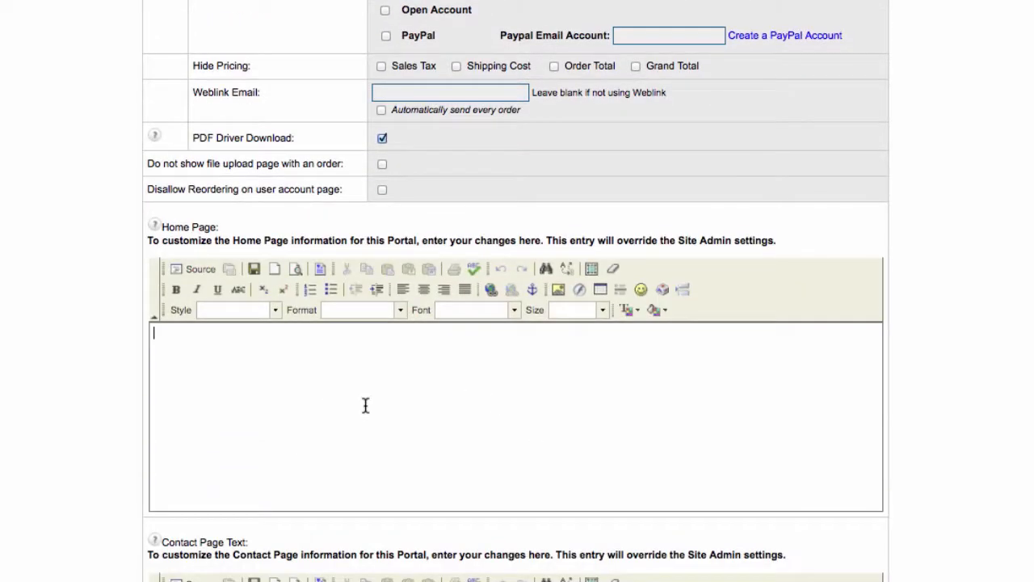
scroll(804, 469, "up", 20)
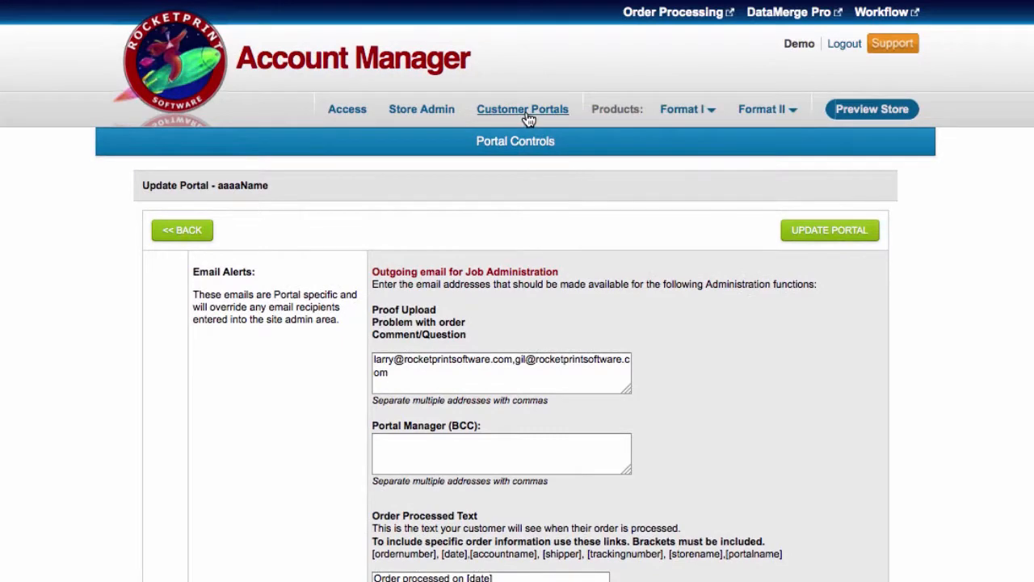
Return to the Customer Portal Library, open the aaaaName portal's category list and try selecting the Business Cards and Calendars categories.
left_click(521, 109)
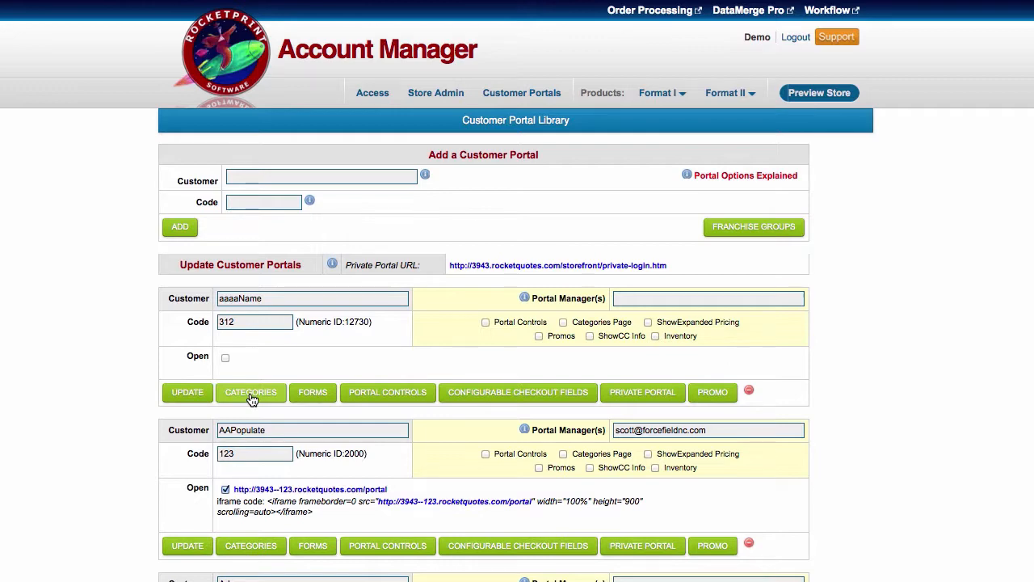
left_click(252, 398)
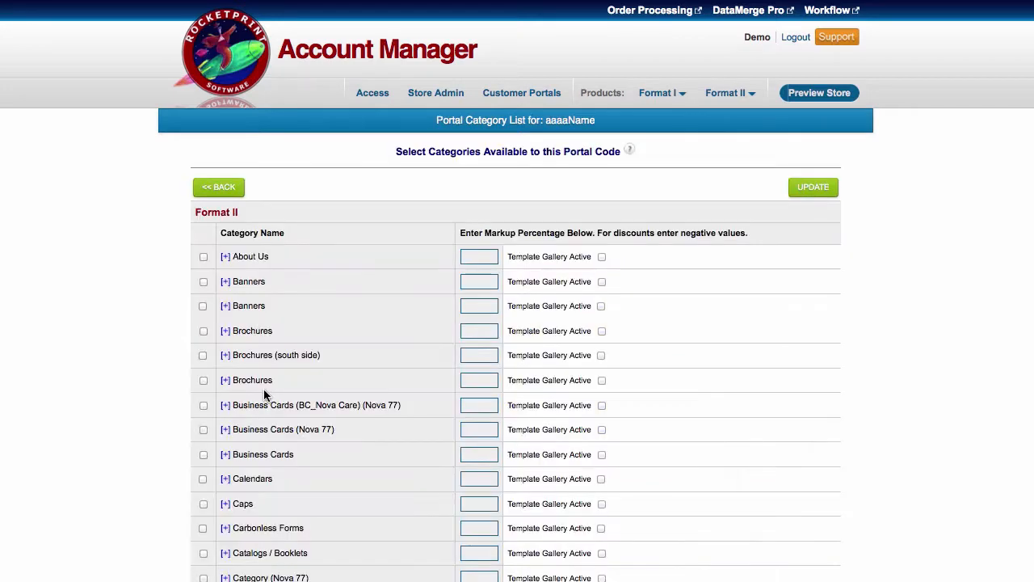
scroll(825, 372, "down", 4)
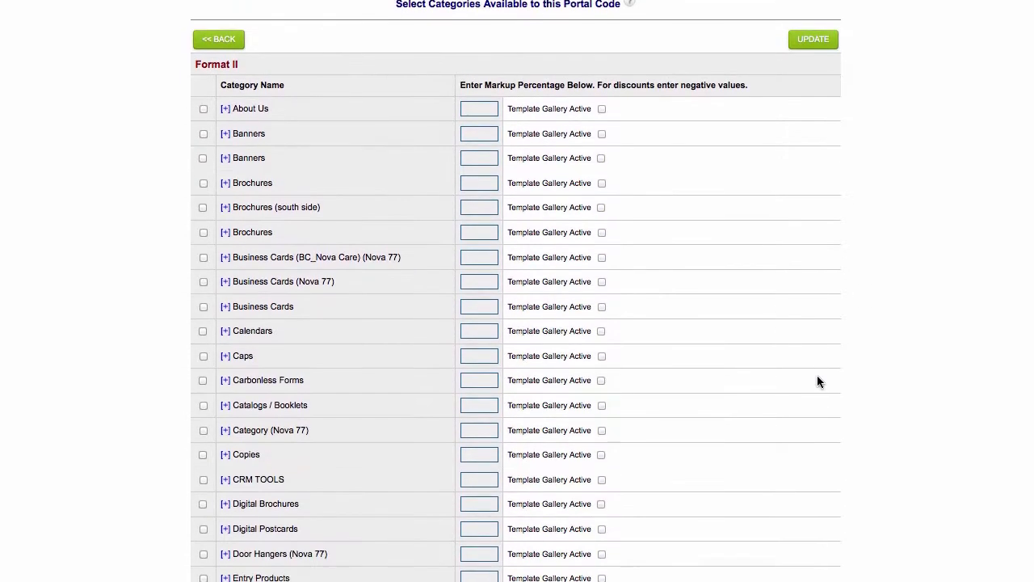
scroll(704, 333, "down", 1)
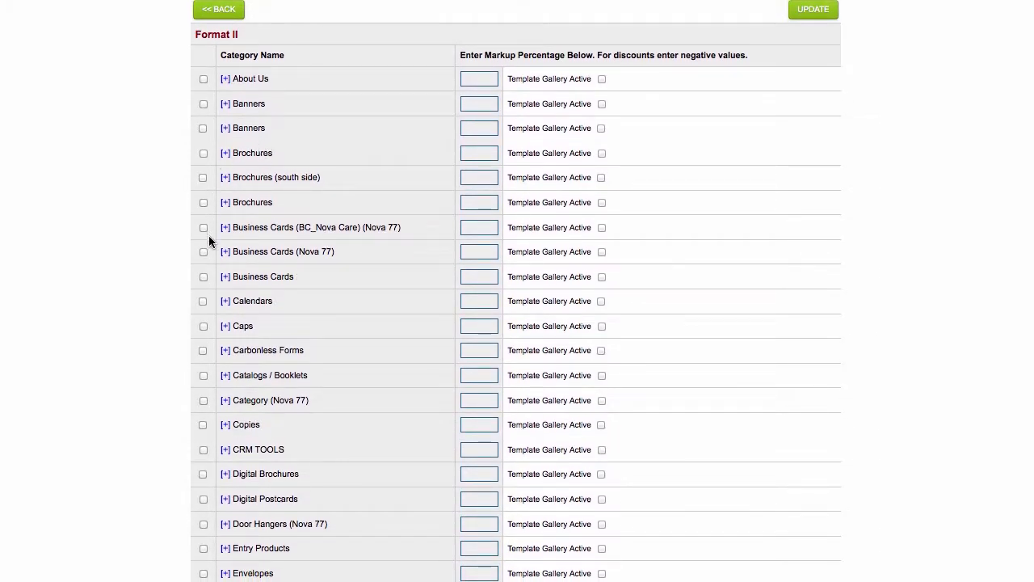
left_click(202, 279)
left_click(202, 303)
left_click(202, 303)
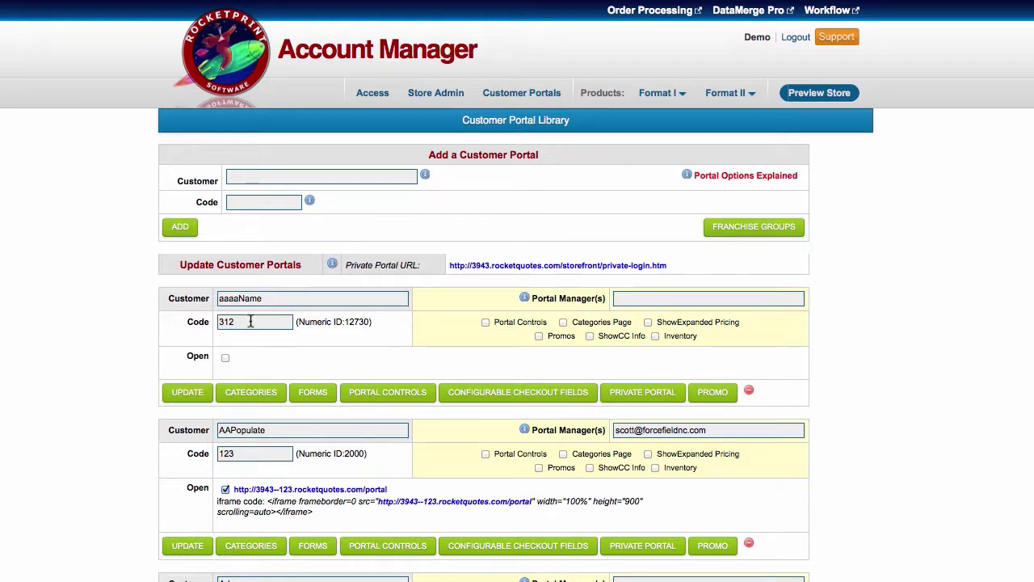
Add a Format II category and assign it to the aaaaName portal instead of the main store.
left_click(727, 95)
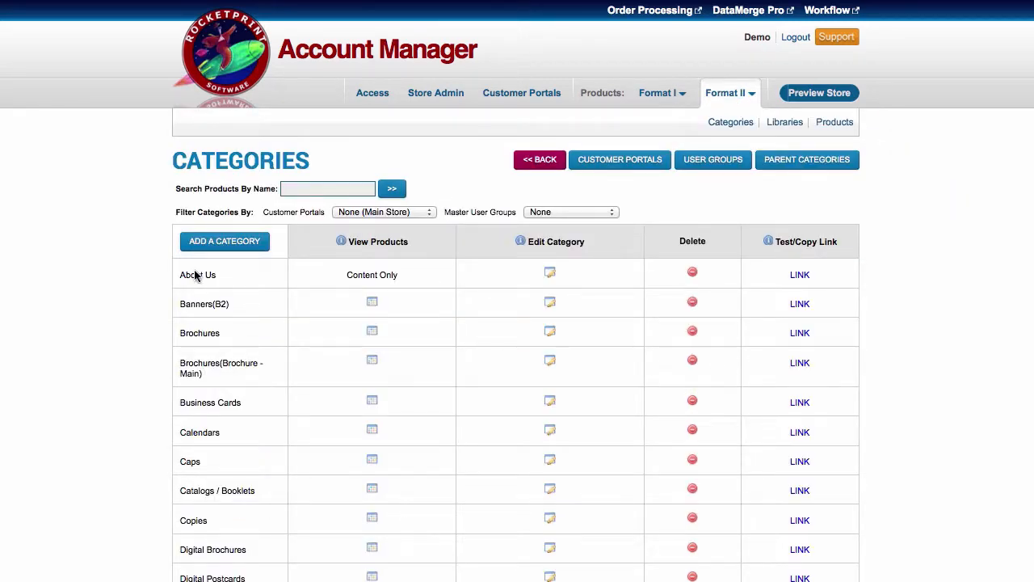
left_click(223, 251)
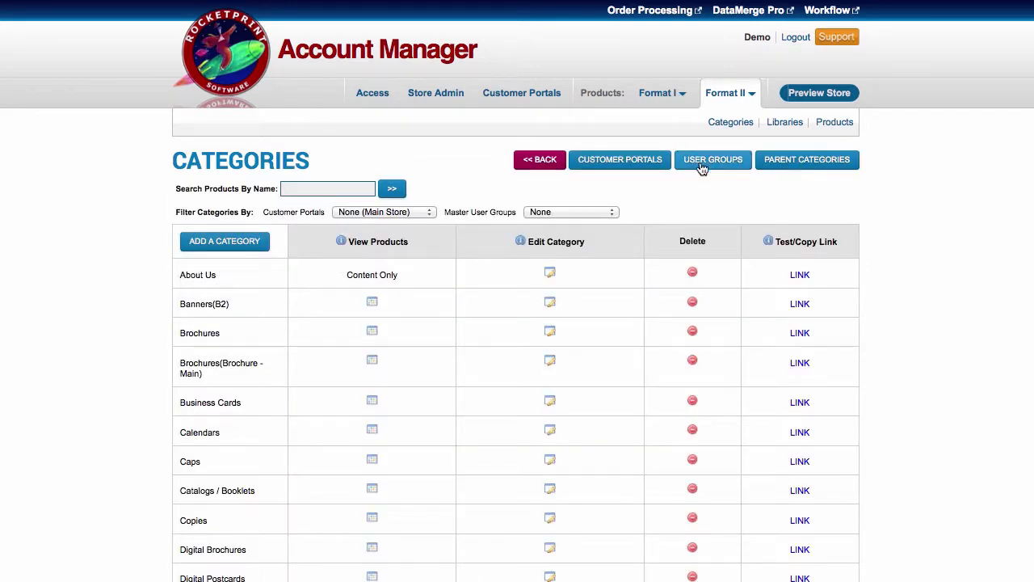
left_click(226, 244)
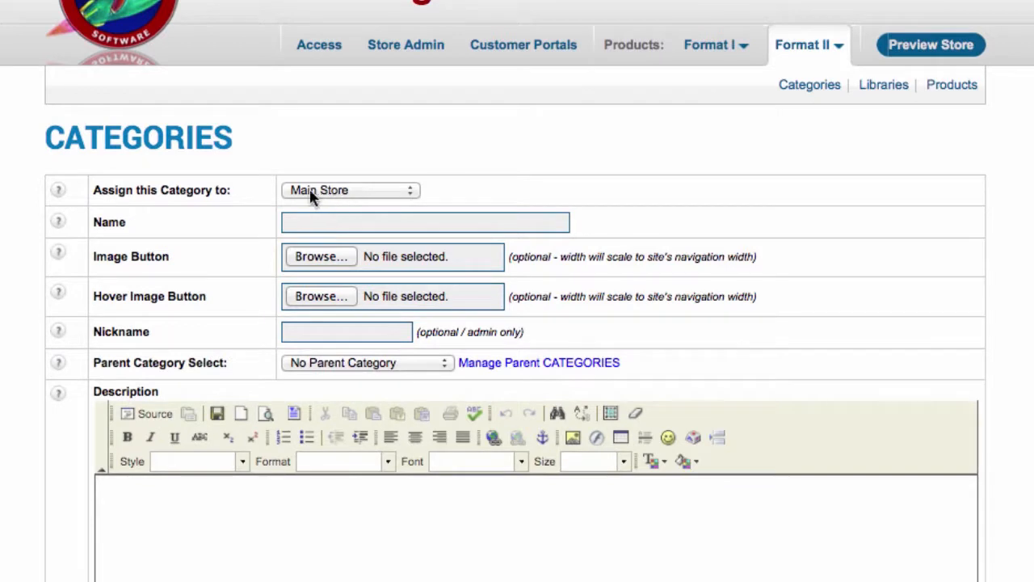
left_click(328, 191)
left_click(311, 223)
left_click(477, 190)
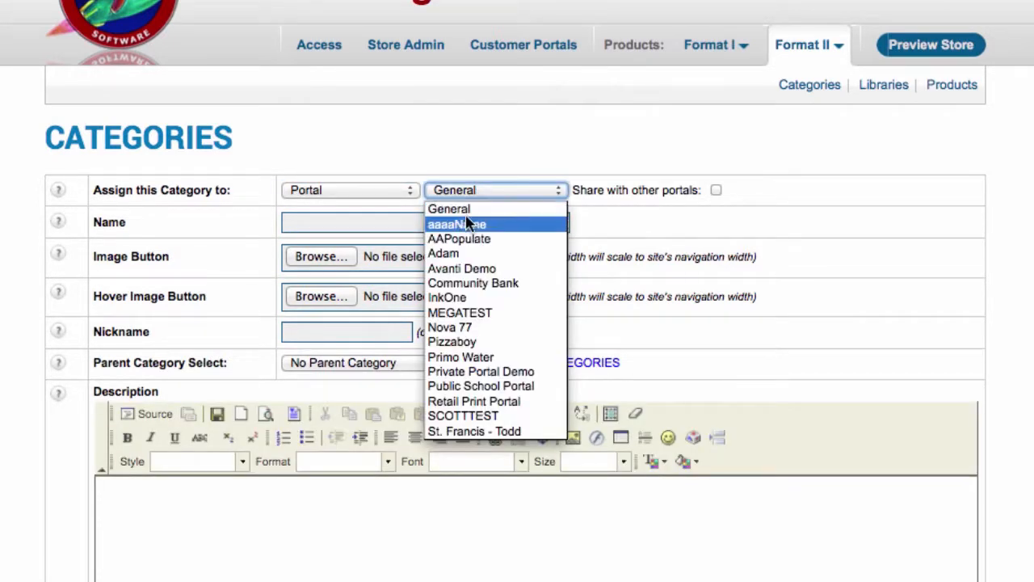
left_click(465, 224)
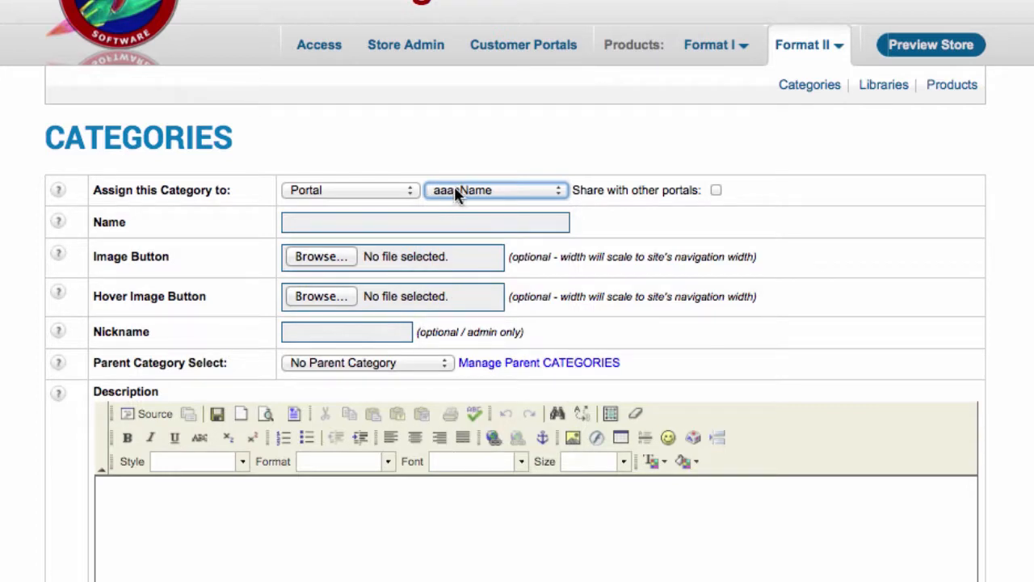
Name the new category Brochures and give it the nickname BrochuresAaname.
left_click(294, 221)
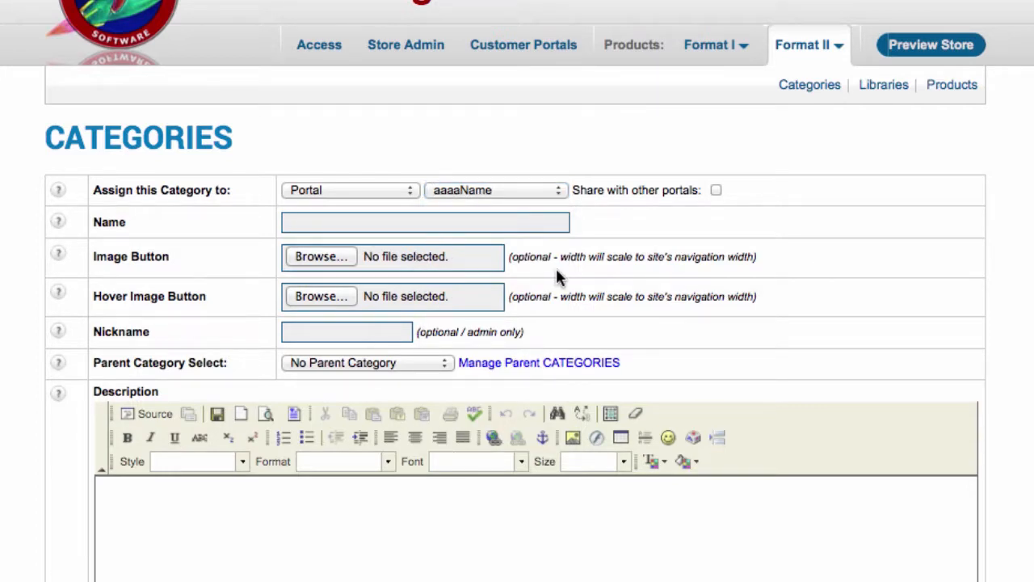
type("BrochuresBrochures")
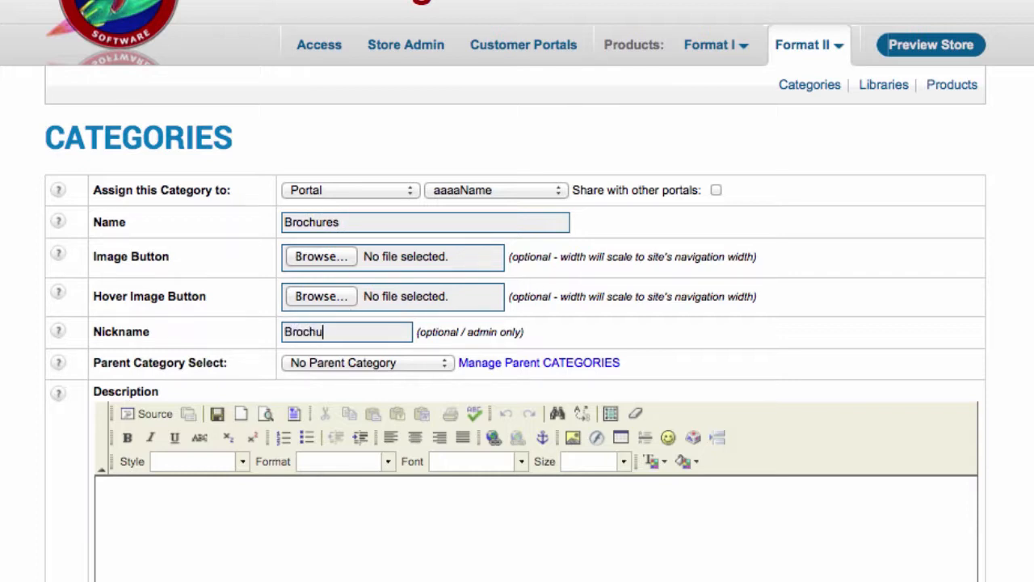
type(" - AAM")
key("BackSpace")
type("N")
key("BackSpace")
key("BackSpace")
key("BackSpace")
type("aaname")
left_click(340, 330)
type("A")
Look through the available parent categories and keep No Parent Category.
scroll(769, 402, "down", 2)
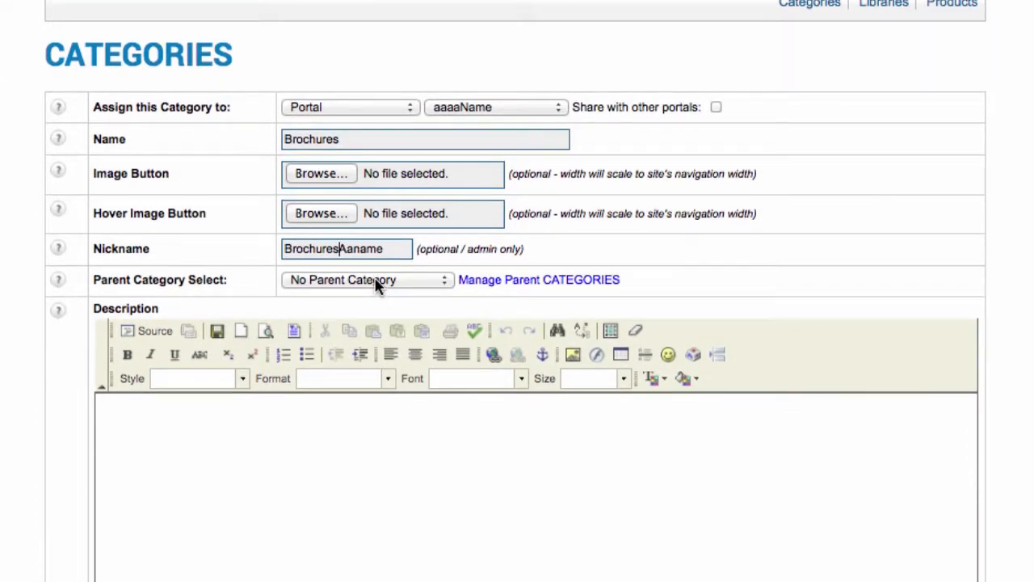
left_click(378, 282)
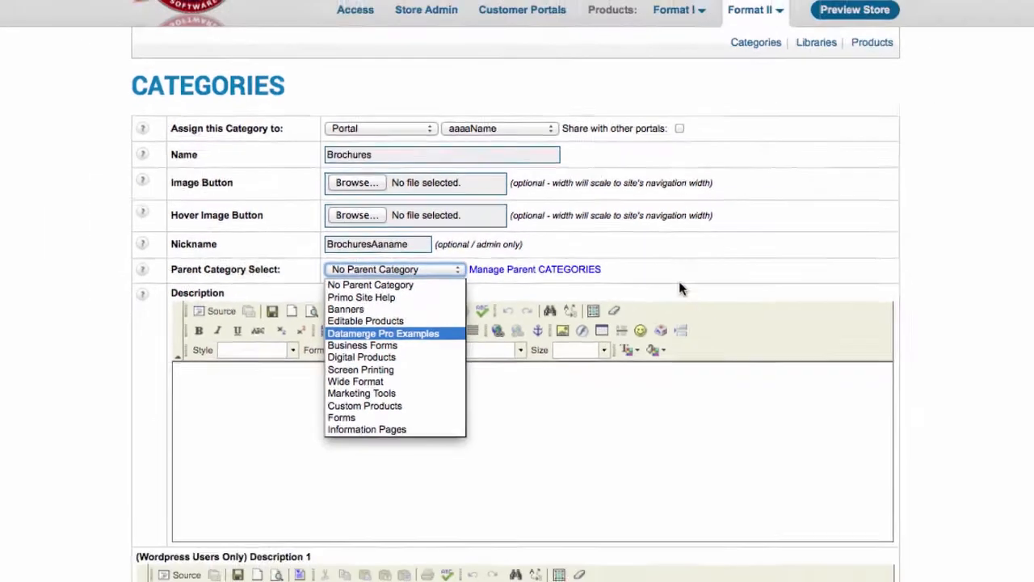
left_click(679, 288)
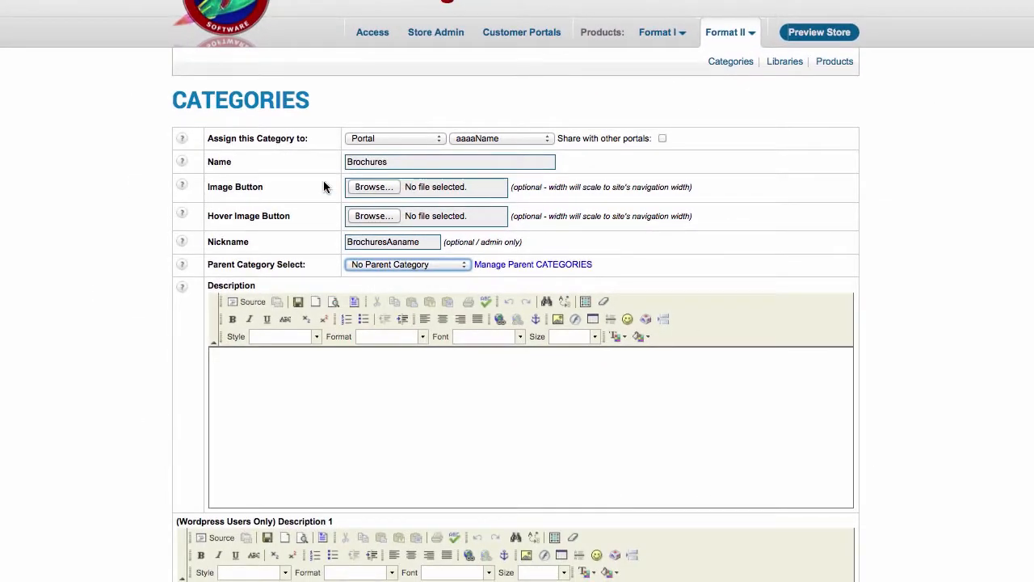
Turn off the Items per Row grid layout and mark the category as a content page with no products.
scroll(719, 348, "down", 5)
scroll(702, 340, "down", 3)
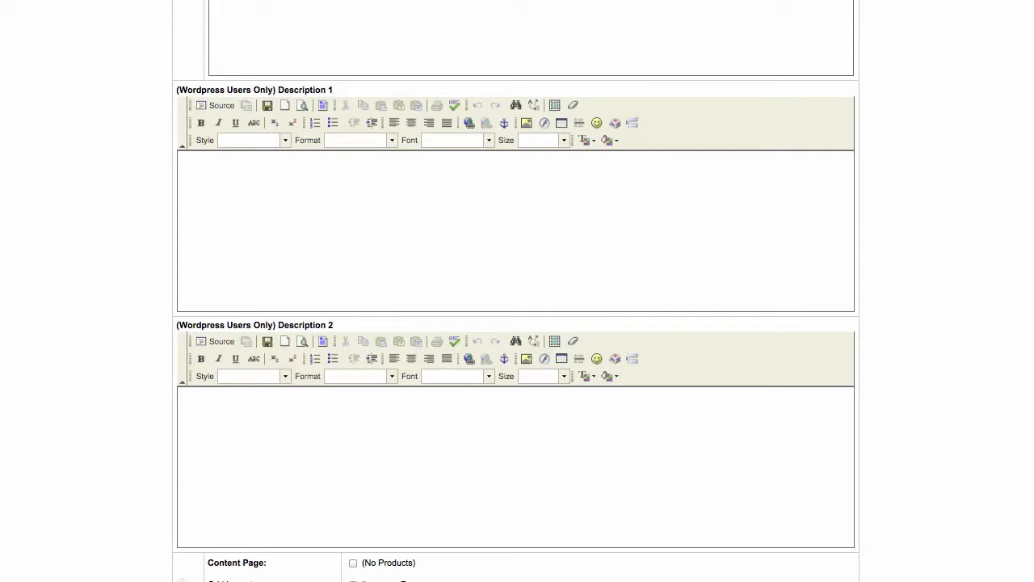
scroll(966, 275, "down", 5)
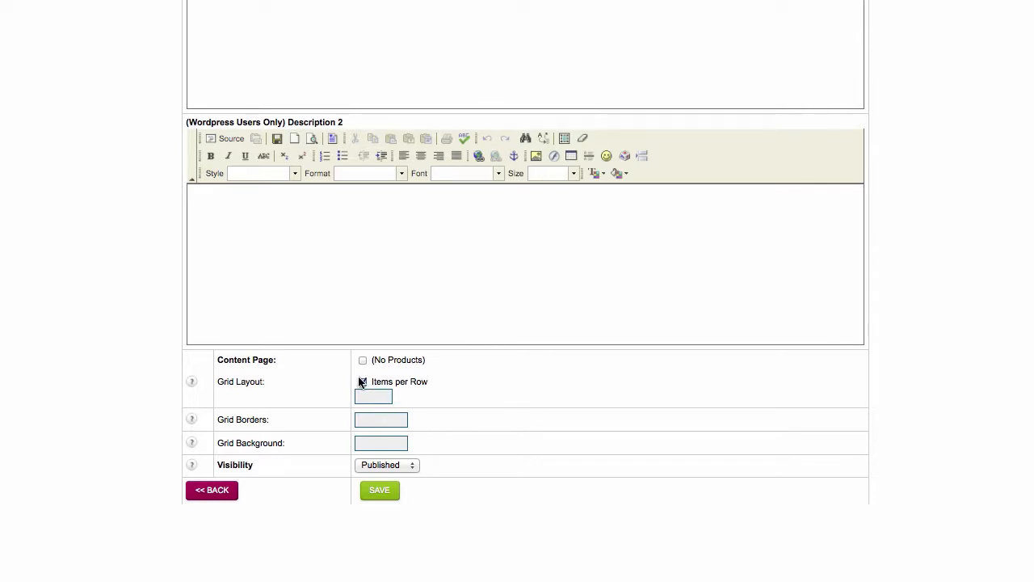
left_click(363, 383)
left_click(362, 361)
Examine the category's Description editor and the two Wordpress description editors on the form.
scroll(803, 453, "up", 10)
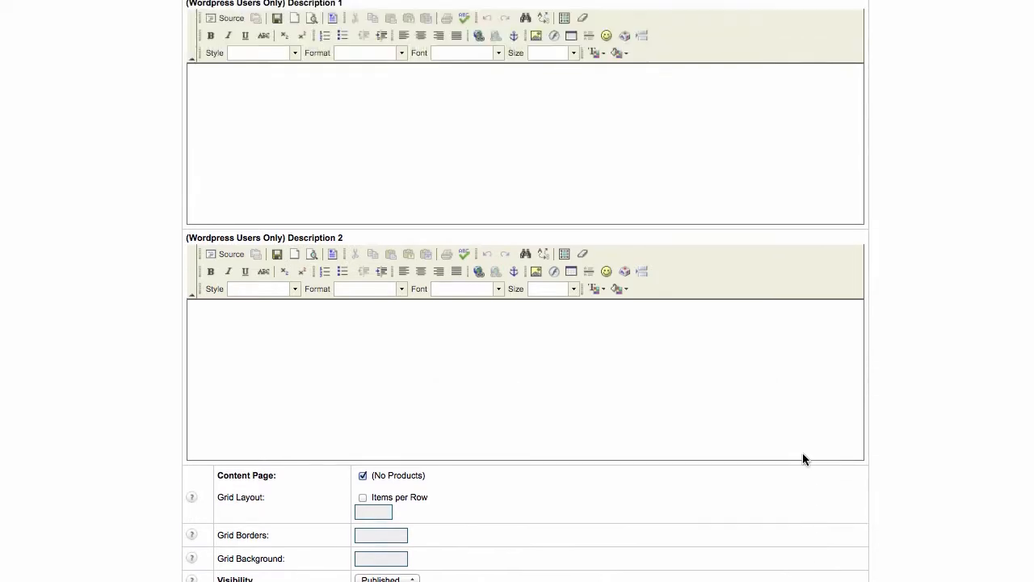
scroll(792, 436, "up", 3)
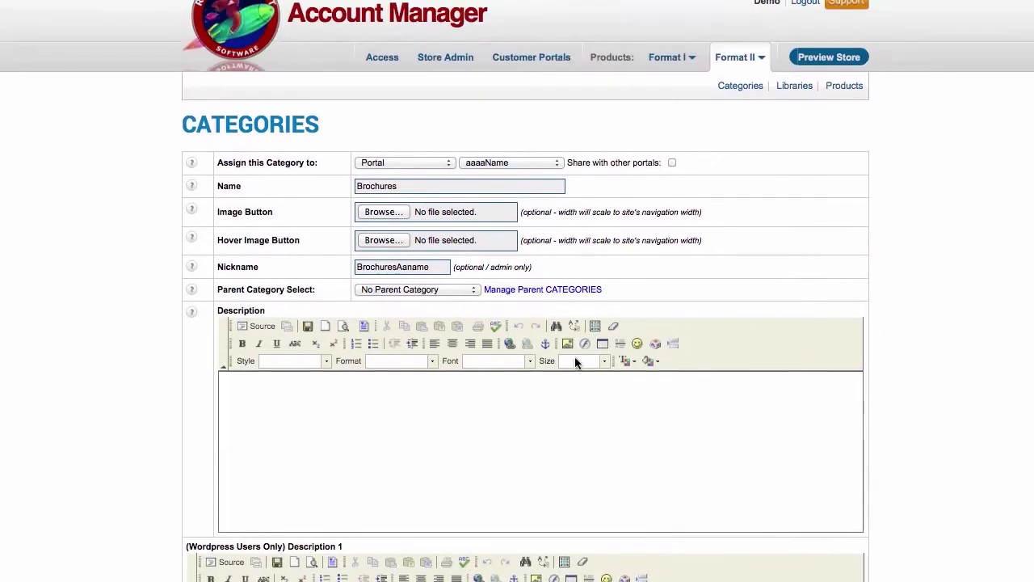
left_click(245, 388)
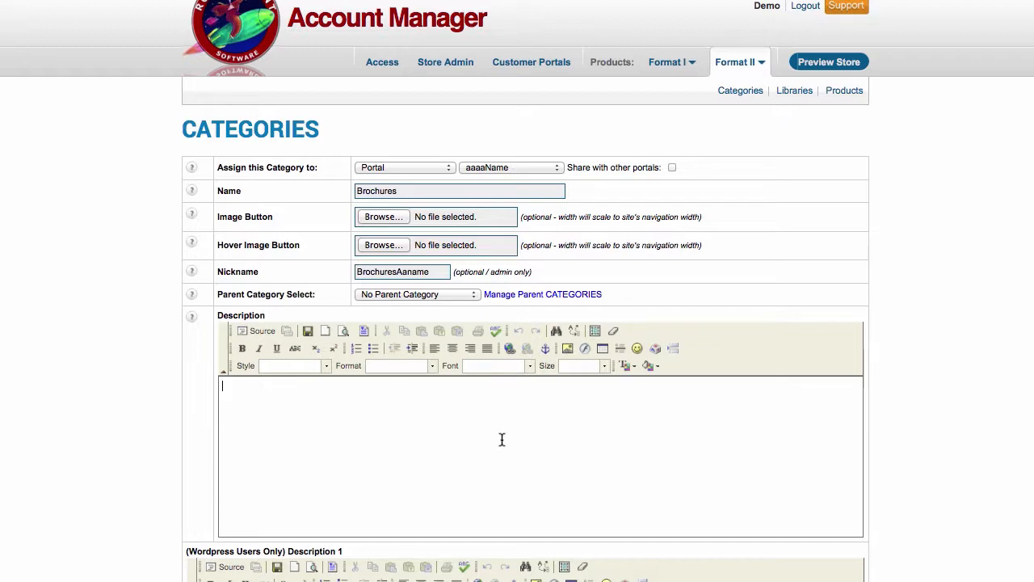
scroll(495, 431, "down", 1)
scroll(495, 430, "down", 5)
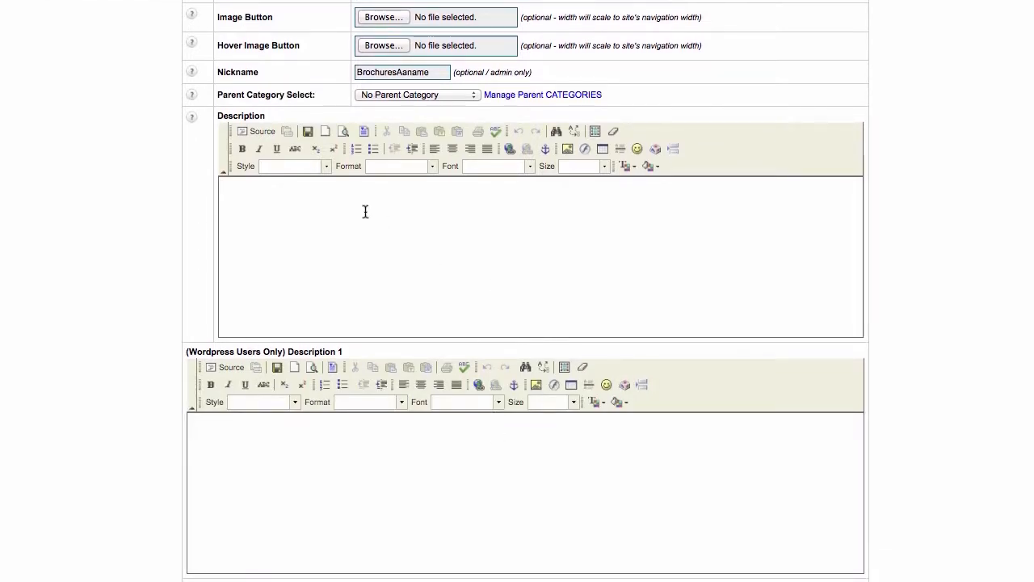
scroll(842, 385, "down", 7)
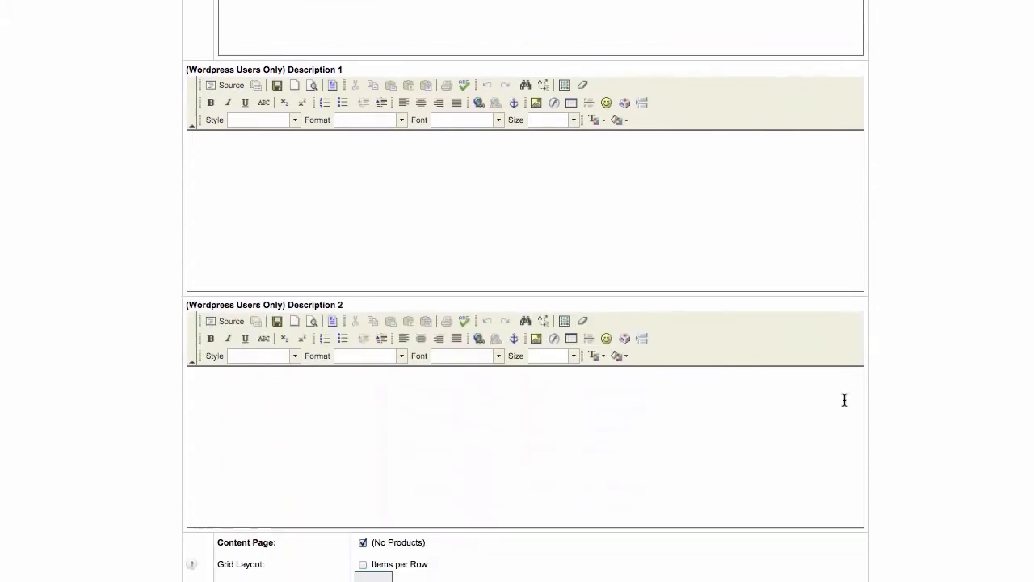
scroll(843, 399, "up", 5)
scroll(851, 411, "up", 1)
left_click(238, 128)
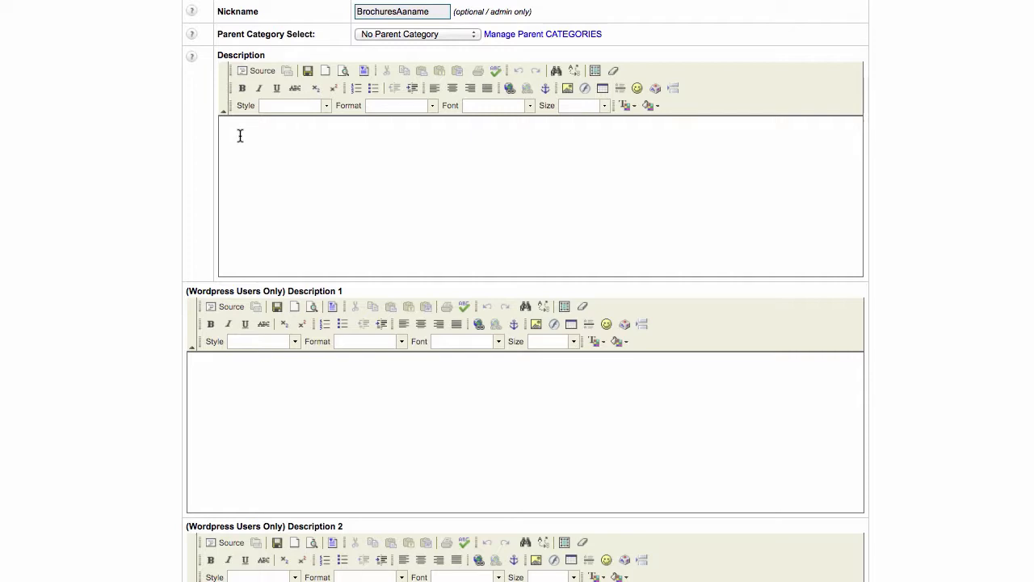
scroll(296, 251, "down", 1)
scroll(314, 297, "up", 1)
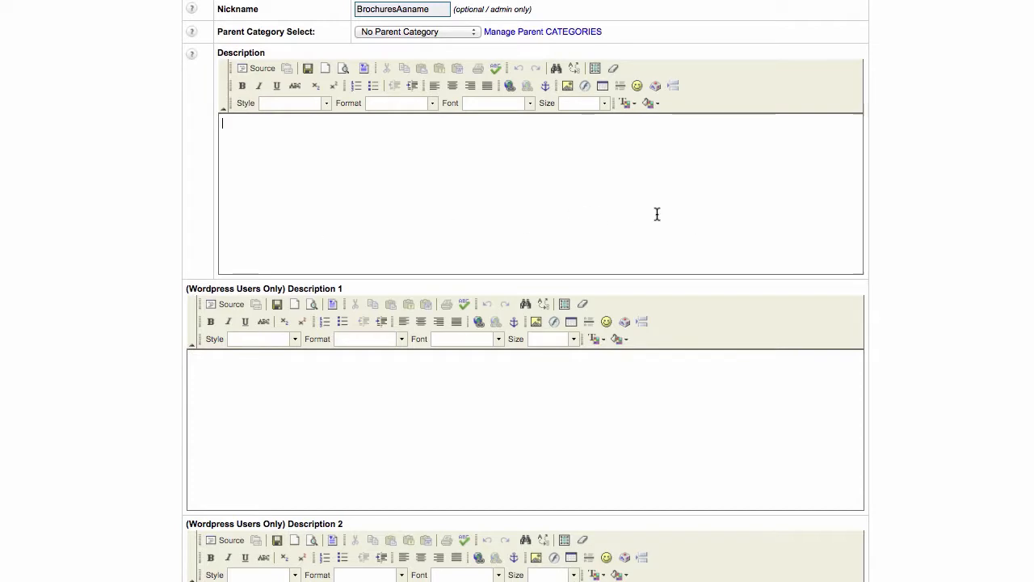
scroll(639, 210, "down", 3)
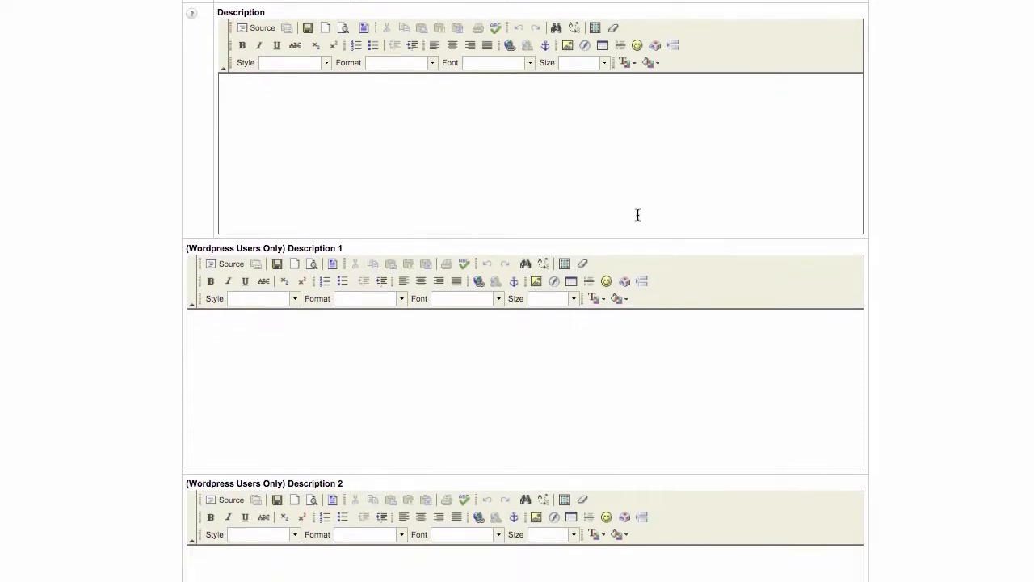
Keep the category's visibility as Published, unmark it as a content page with no products, and save the Brochures category.
scroll(643, 221, "down", 10)
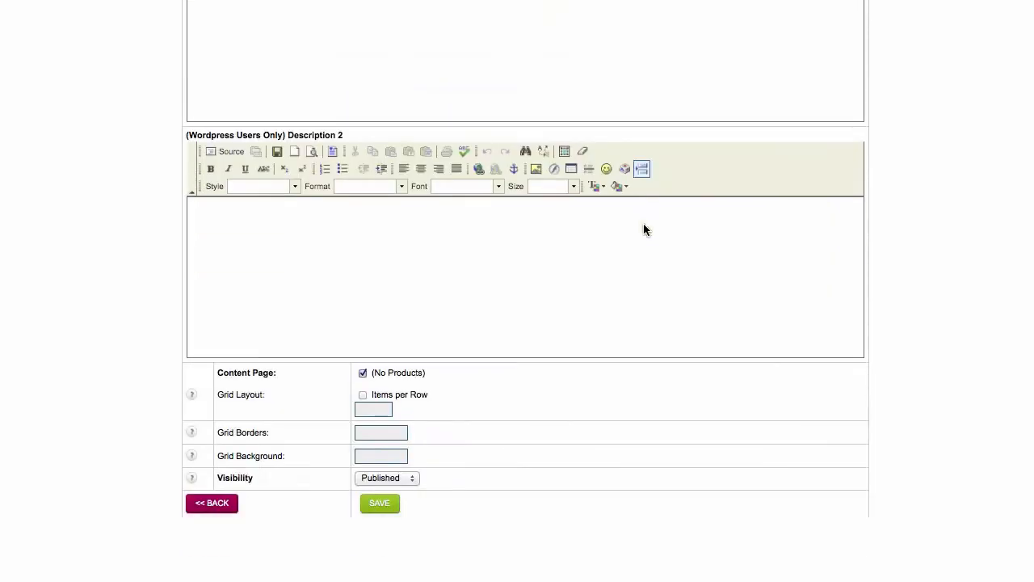
left_click(410, 464)
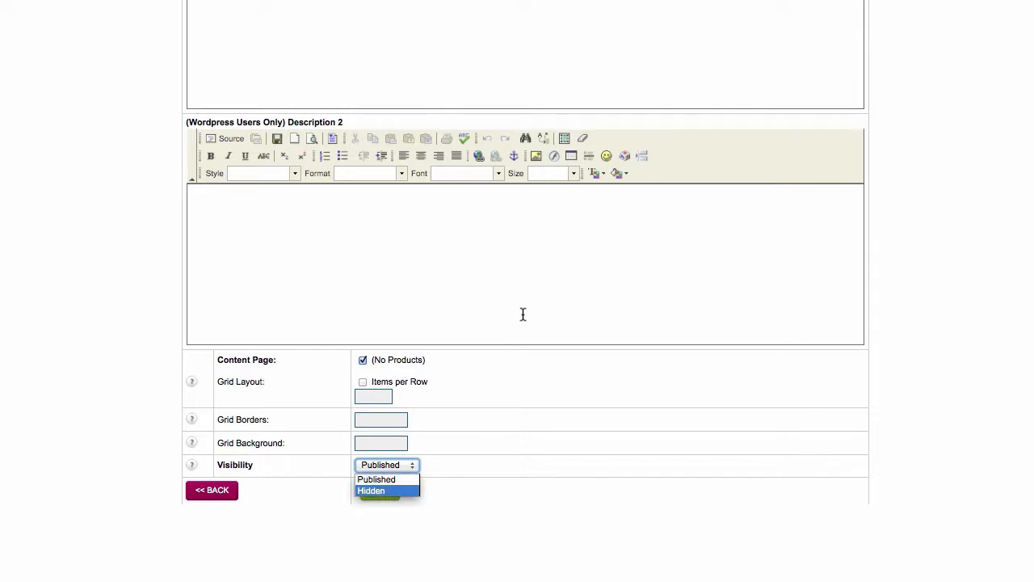
scroll(552, 315, "up", 10)
scroll(552, 318, "up", 1)
left_click(395, 328)
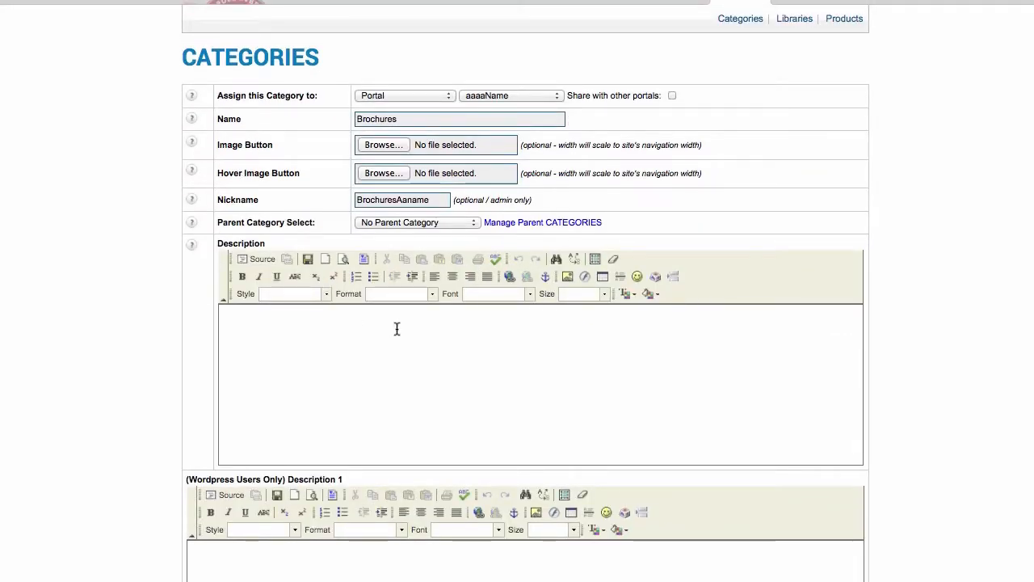
scroll(545, 343, "down", 3)
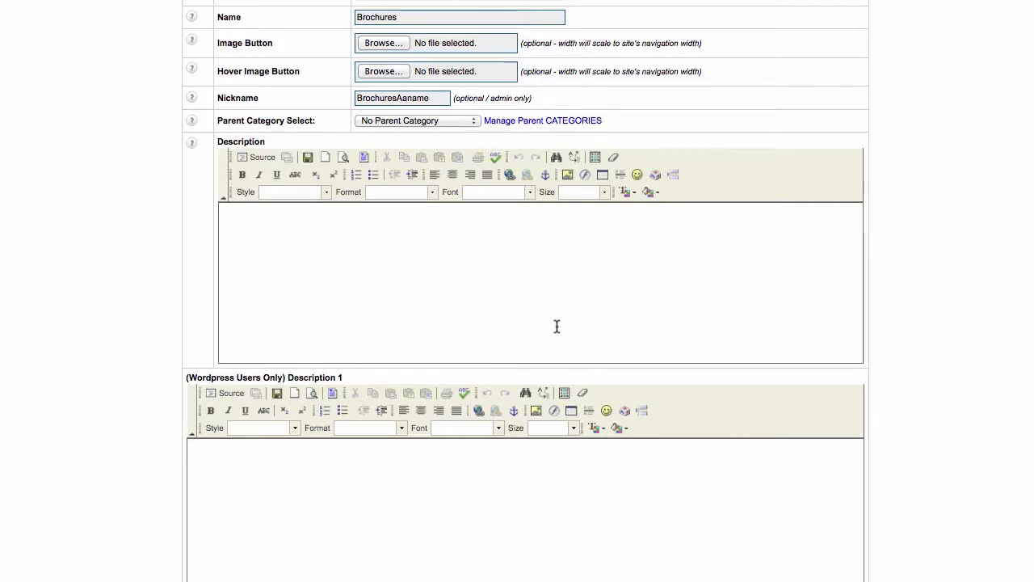
scroll(556, 326, "down", 3)
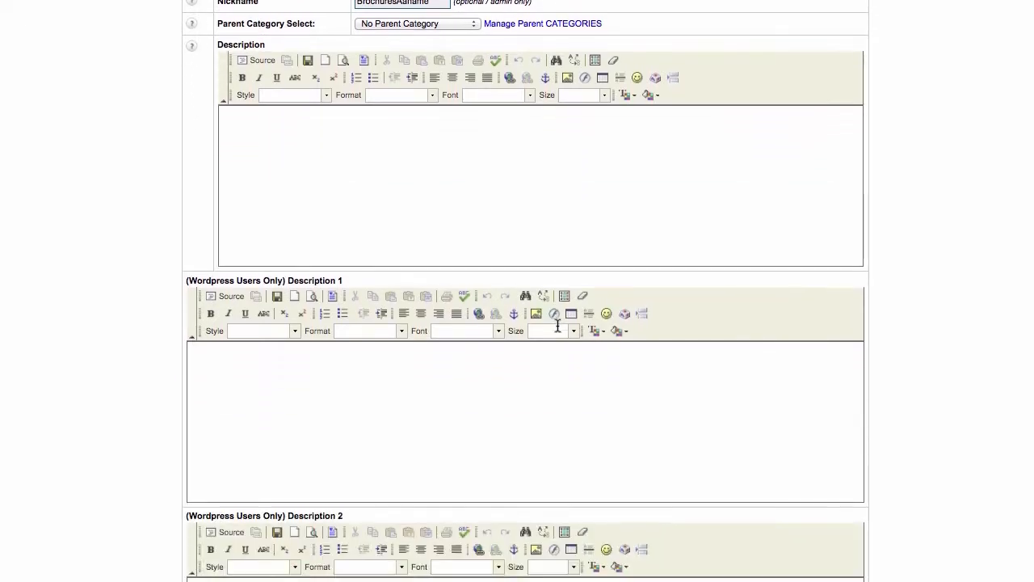
scroll(560, 324, "down", 5)
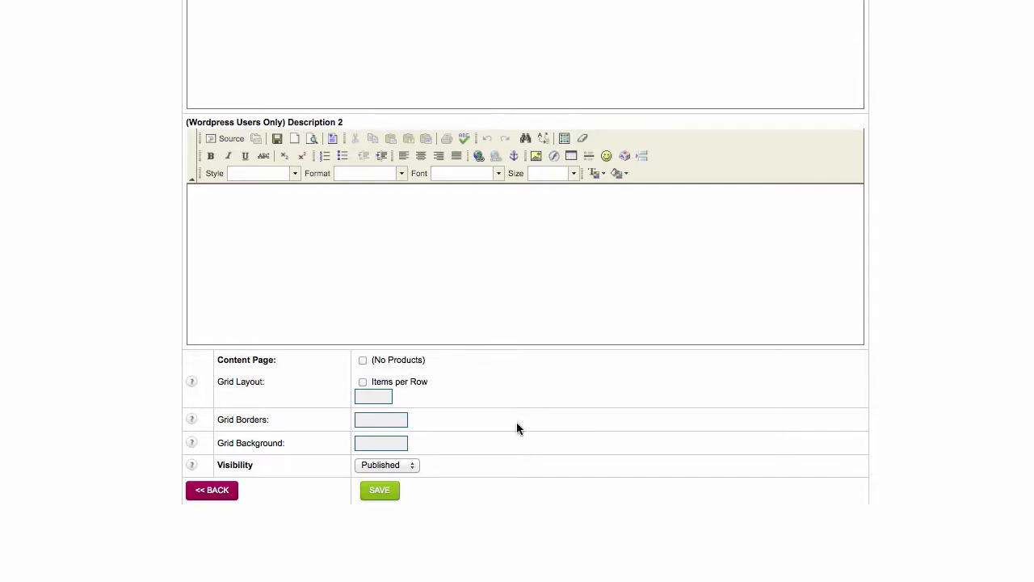
left_click(391, 491)
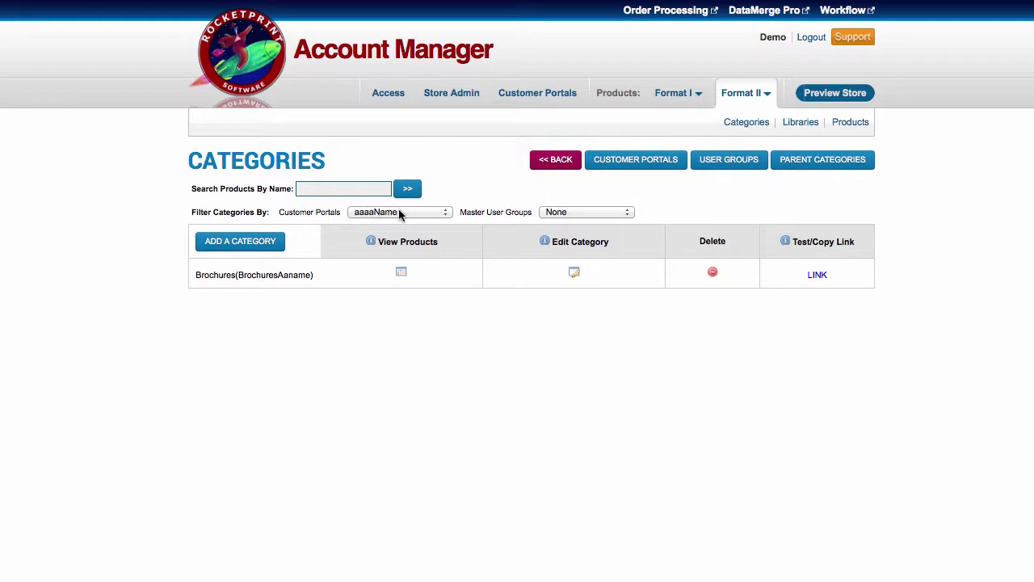
Open a blank product form for the Brochures category, and look through the list of product option libraries.
left_click(401, 273)
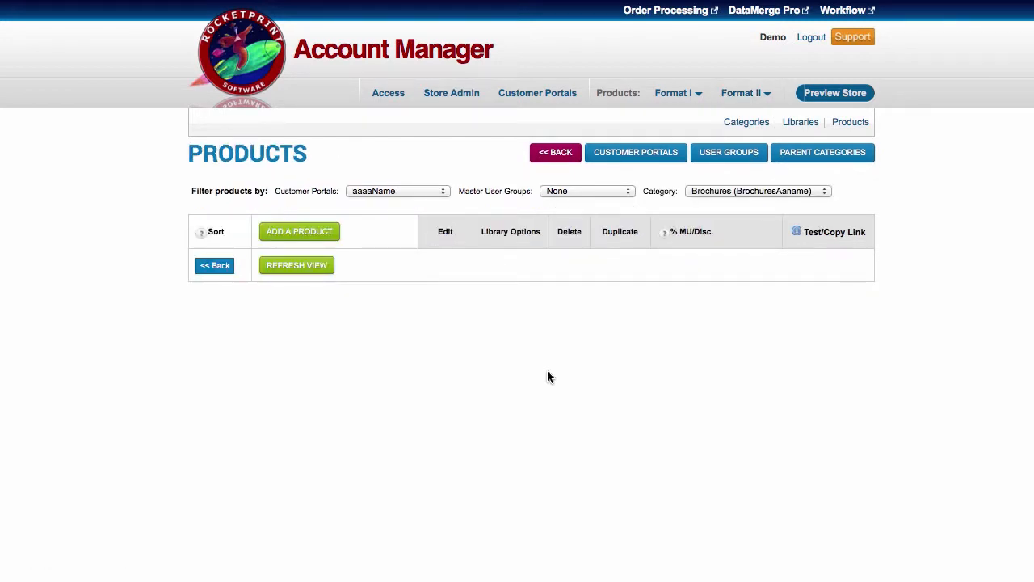
left_click(294, 233)
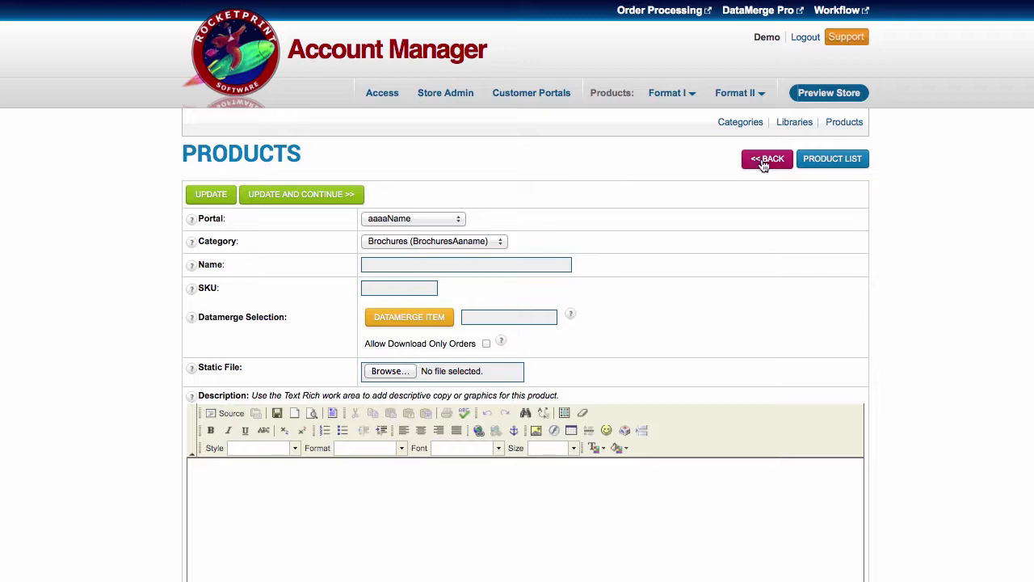
left_click(795, 126)
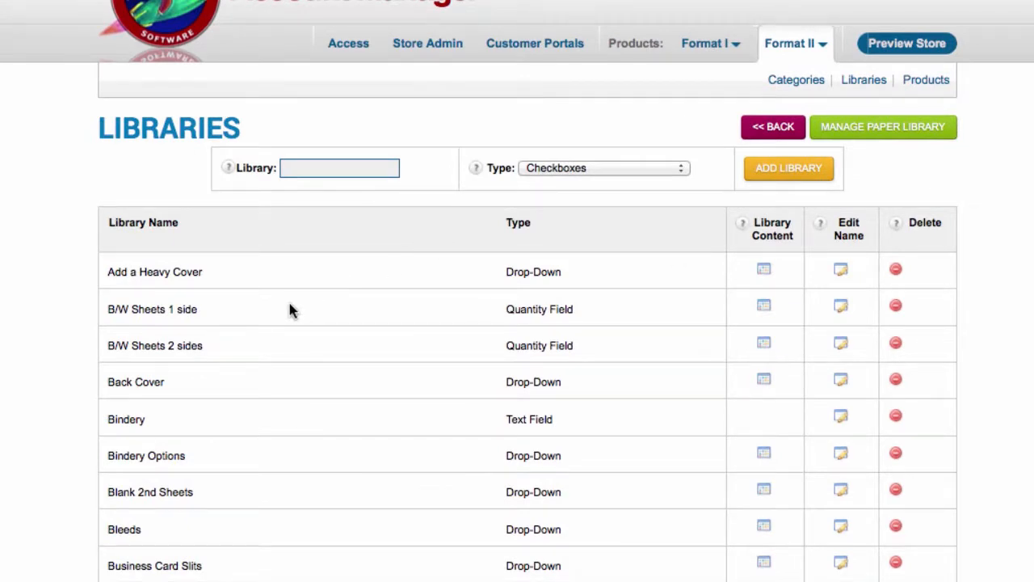
scroll(289, 323, "down", 3)
scroll(289, 333, "down", 10)
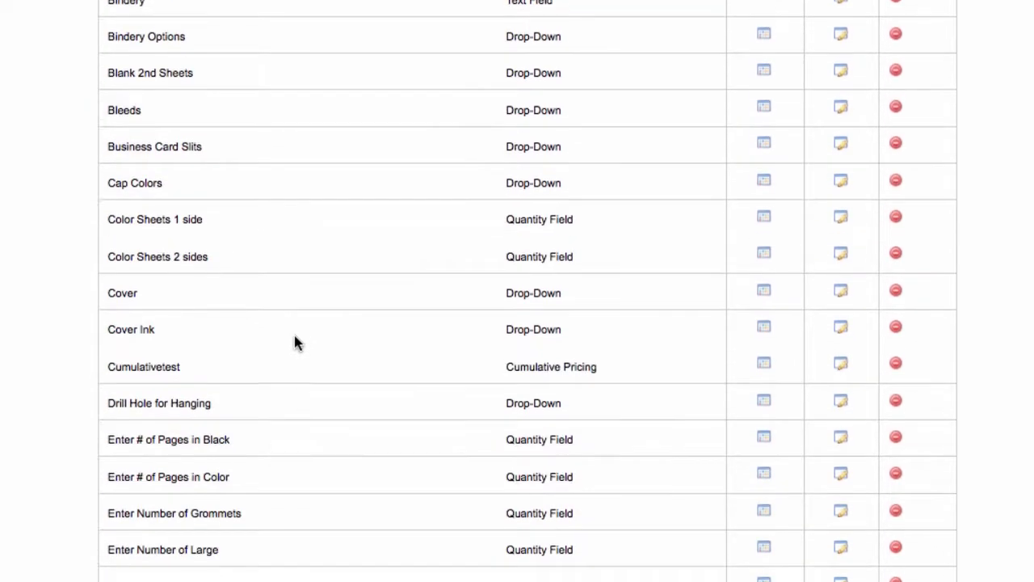
scroll(301, 339, "down", 5)
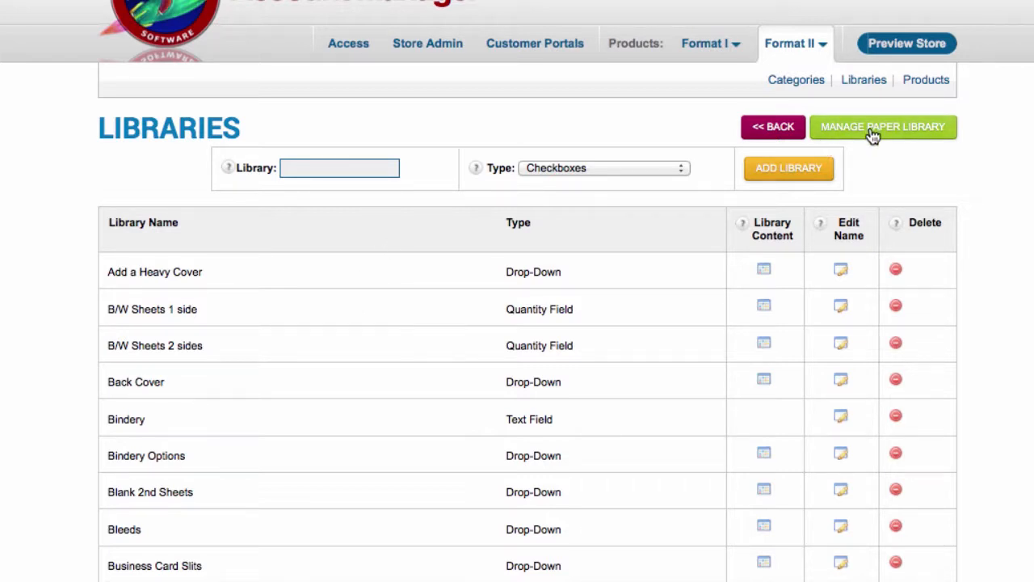
Start a new product in the aaaaName portal's Brochures category and name it New Product - Flyers.
left_click(813, 84)
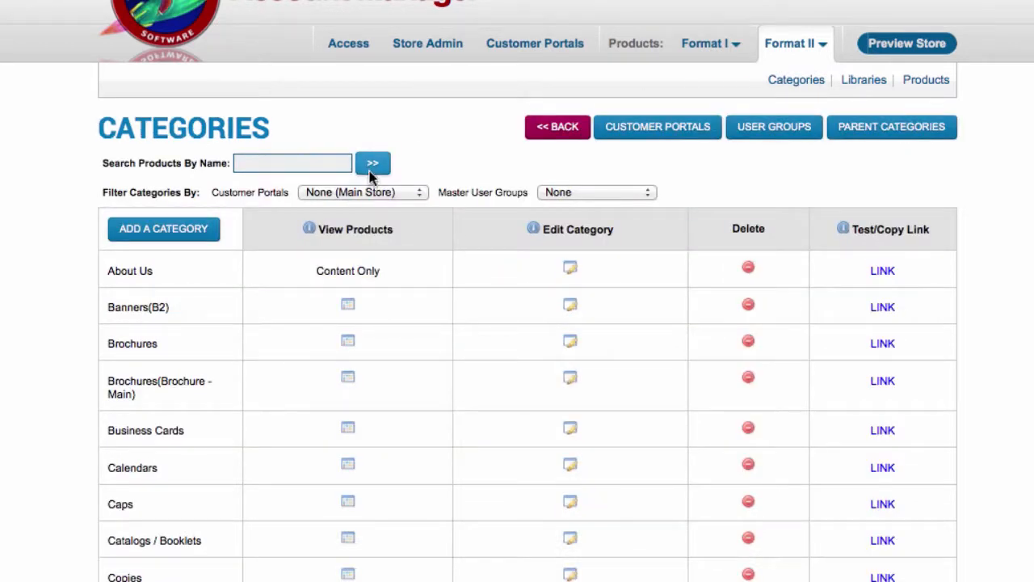
left_click(402, 193)
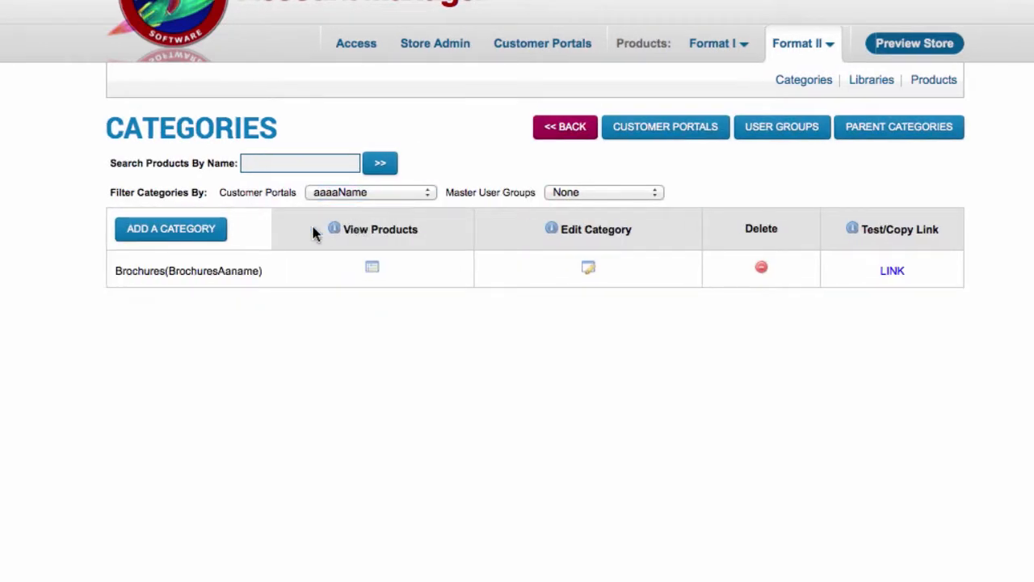
left_click(372, 267)
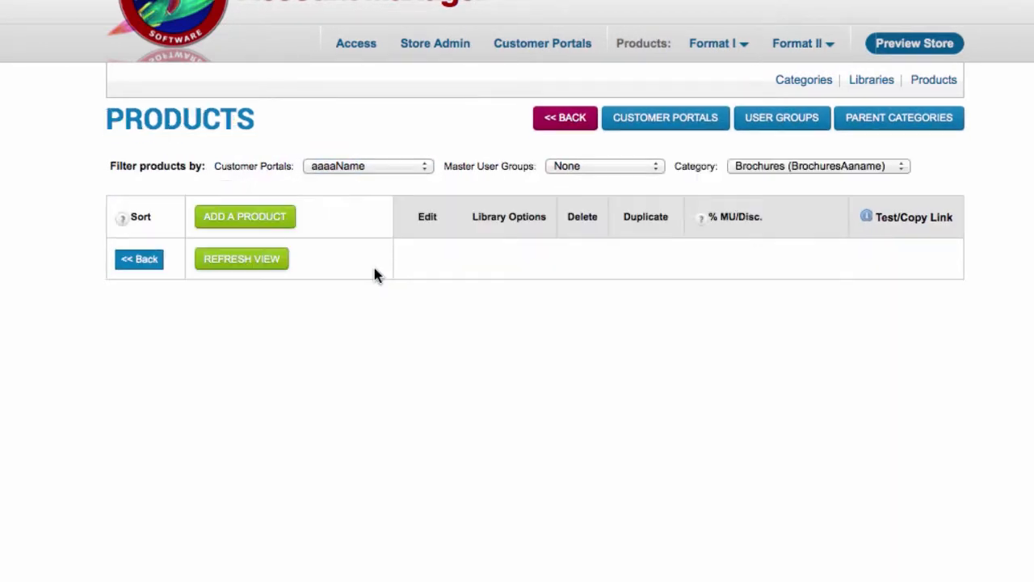
left_click(250, 224)
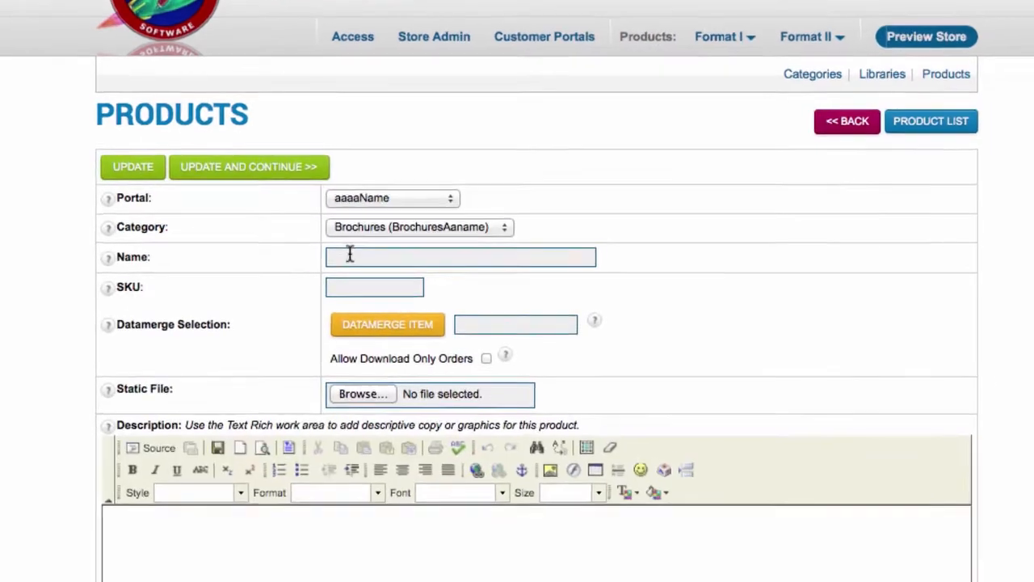
type("New ")
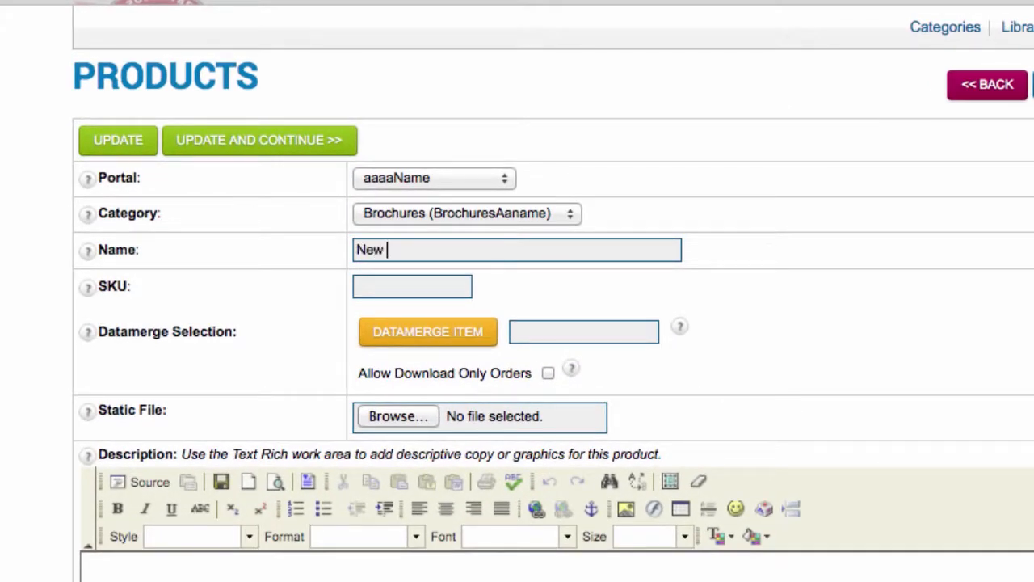
type("Product - Flyers")
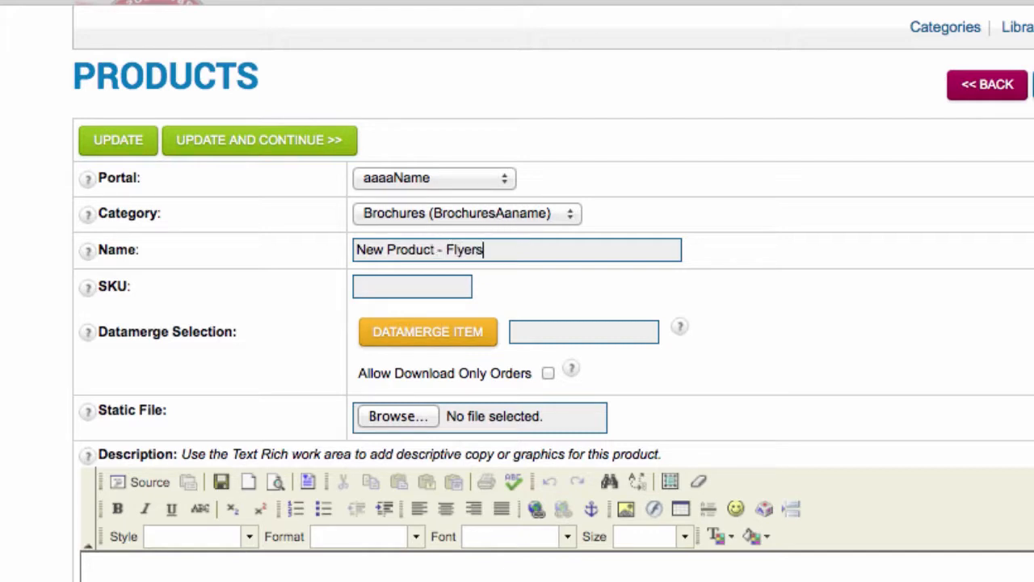
Look through the available Datamerge items for the product and close the list without selecting one.
scroll(953, 329, "down", 3)
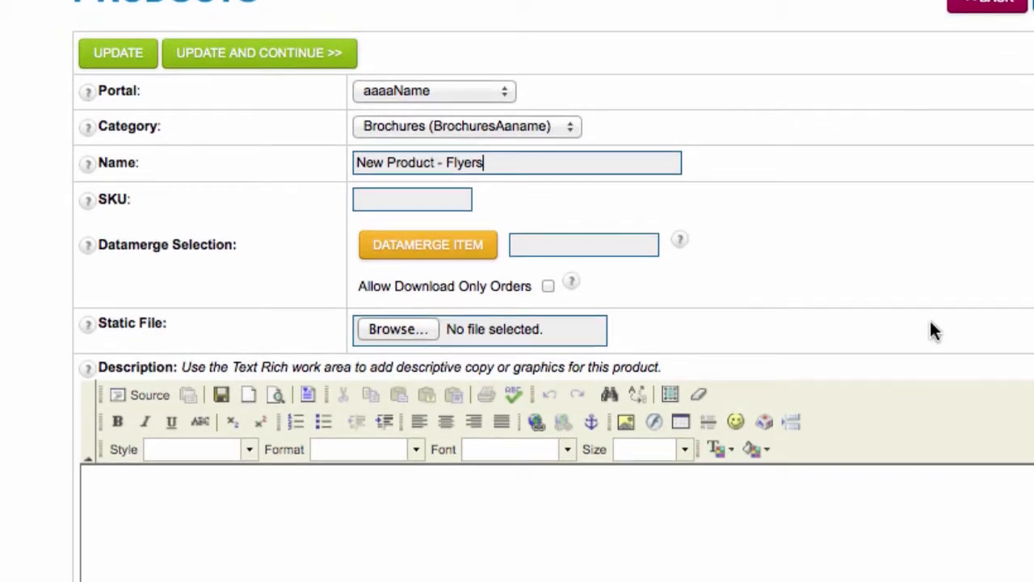
scroll(915, 300, "down", 3)
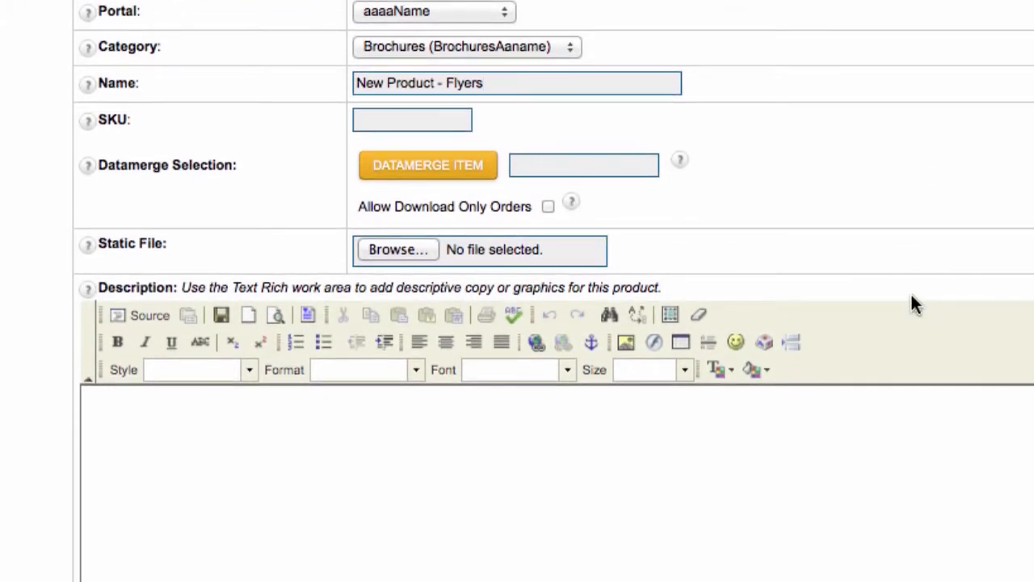
scroll(911, 297, "down", 2)
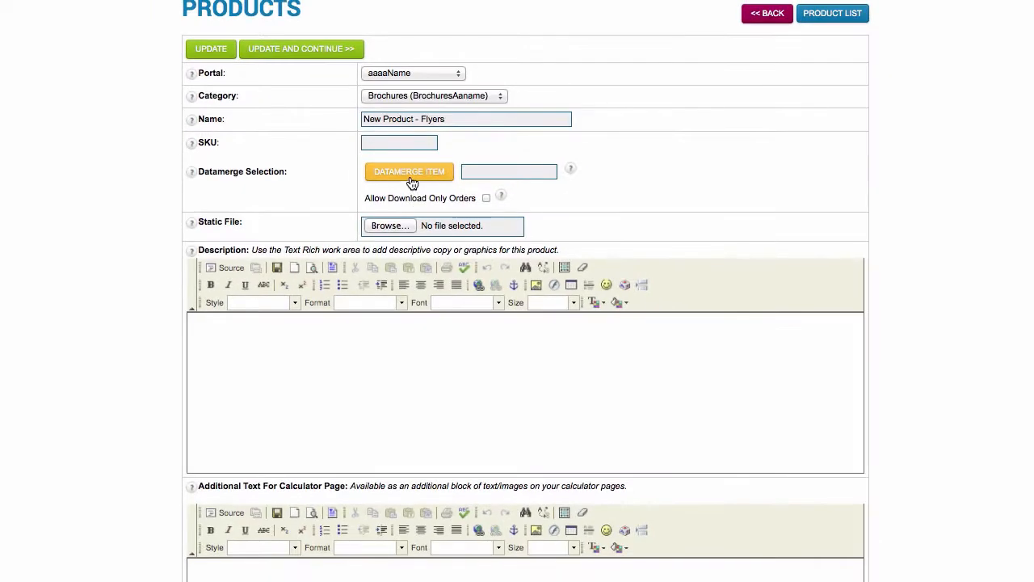
left_click(409, 168)
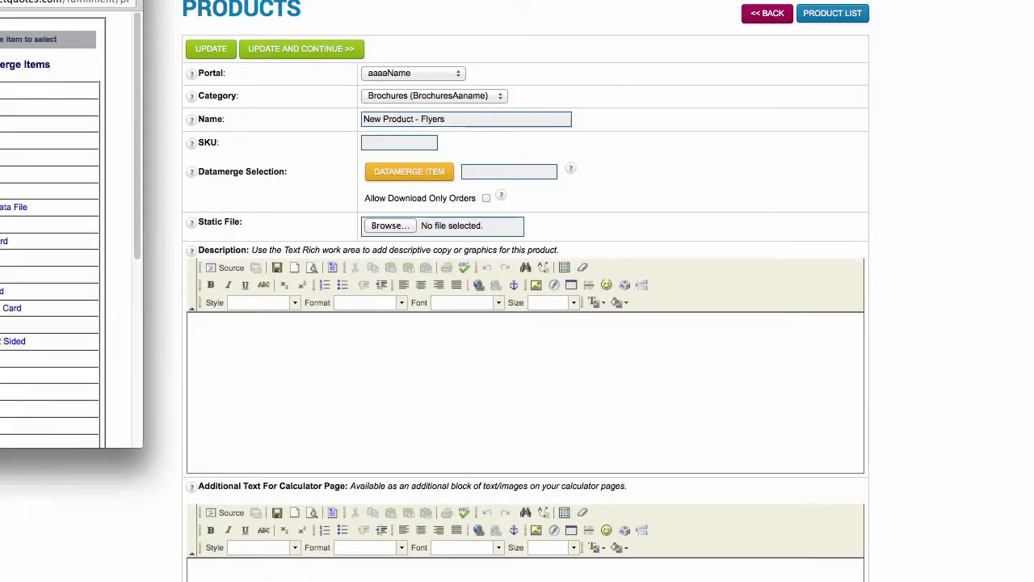
scroll(126, 363, "down", 5)
scroll(125, 363, "up", 10)
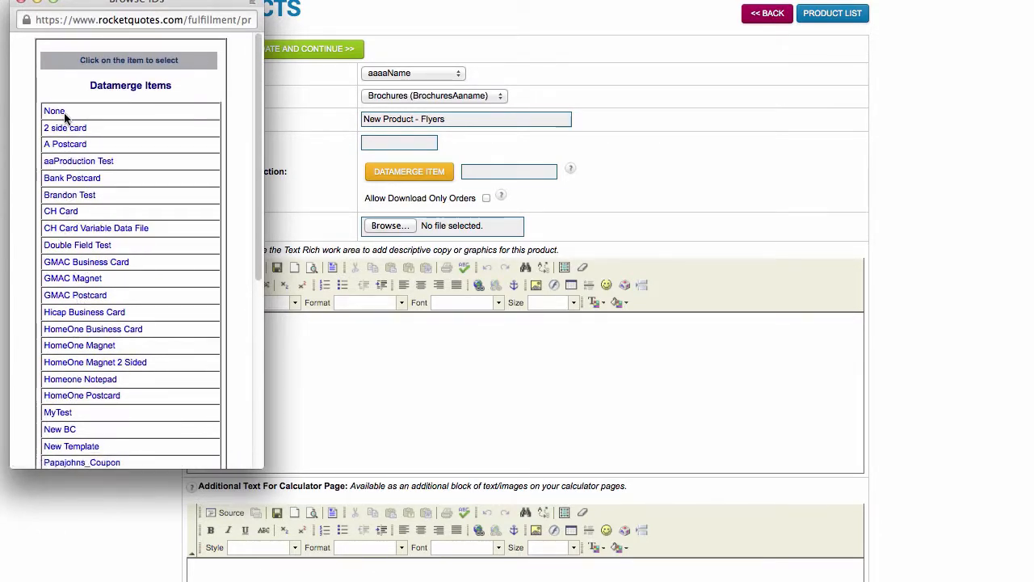
left_click(22, 4)
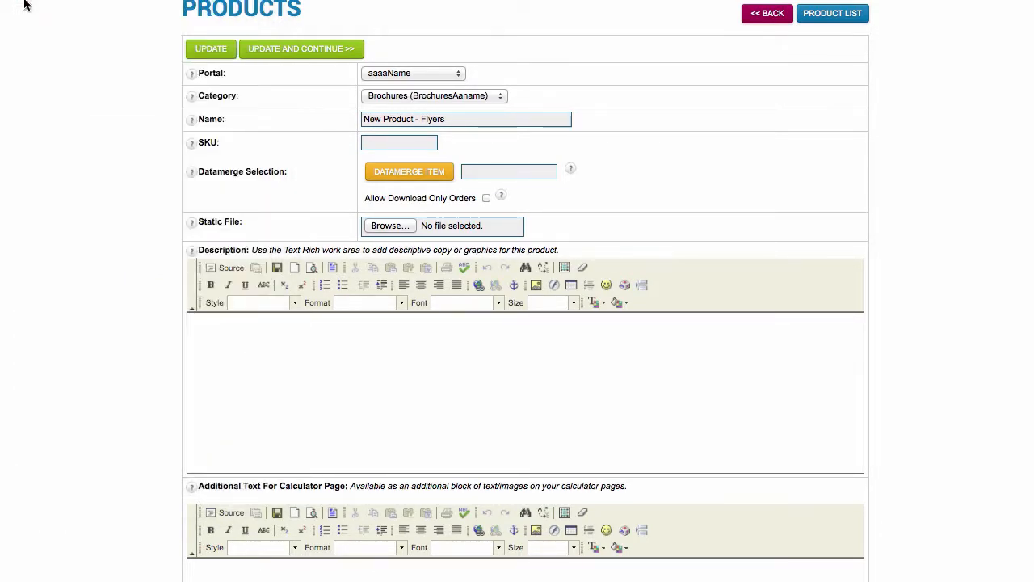
right_click(681, 224)
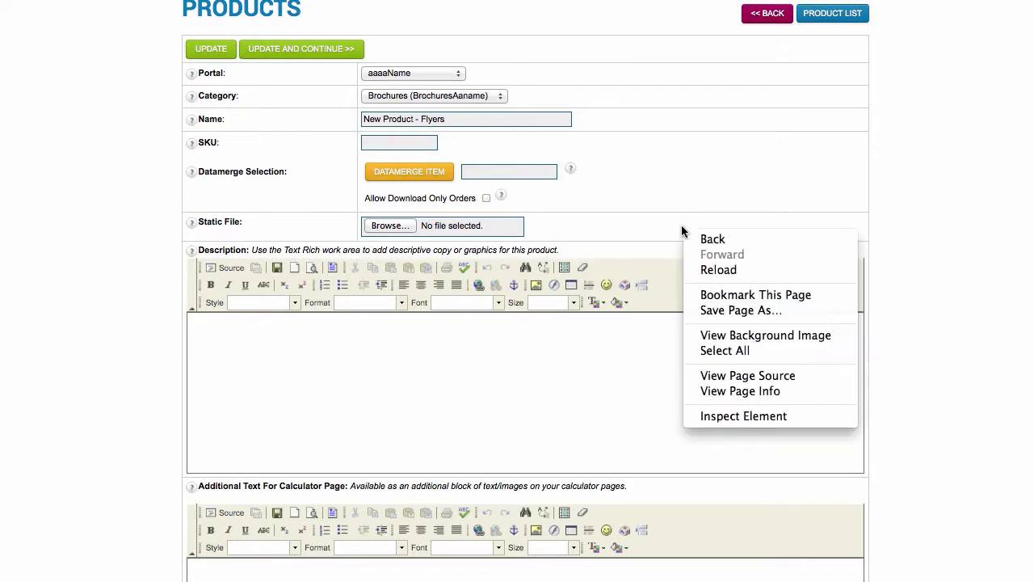
left_click(679, 217)
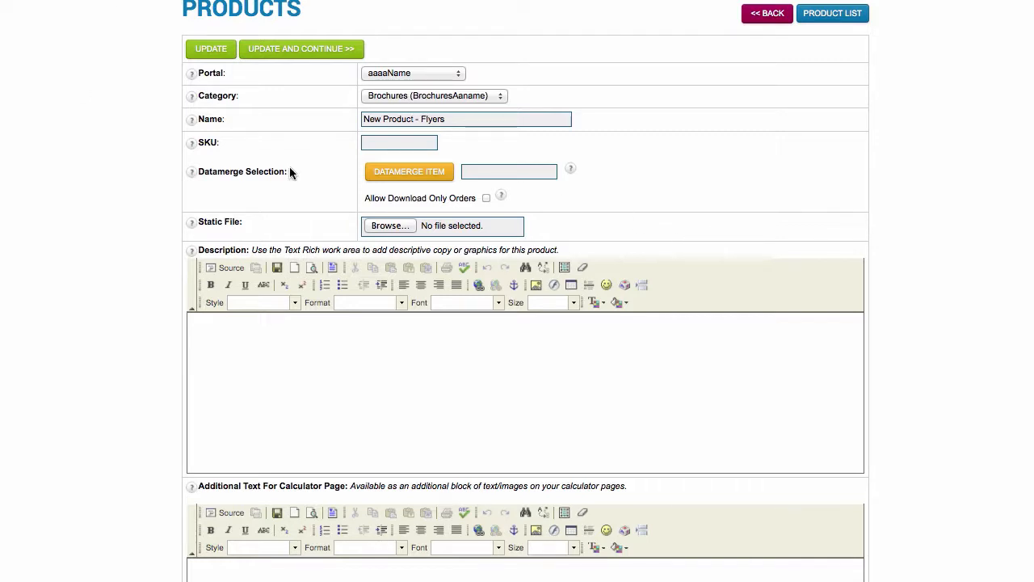
Enable the product's Approver option and enter the sample text email as the first approver.
scroll(602, 247, "down", 3)
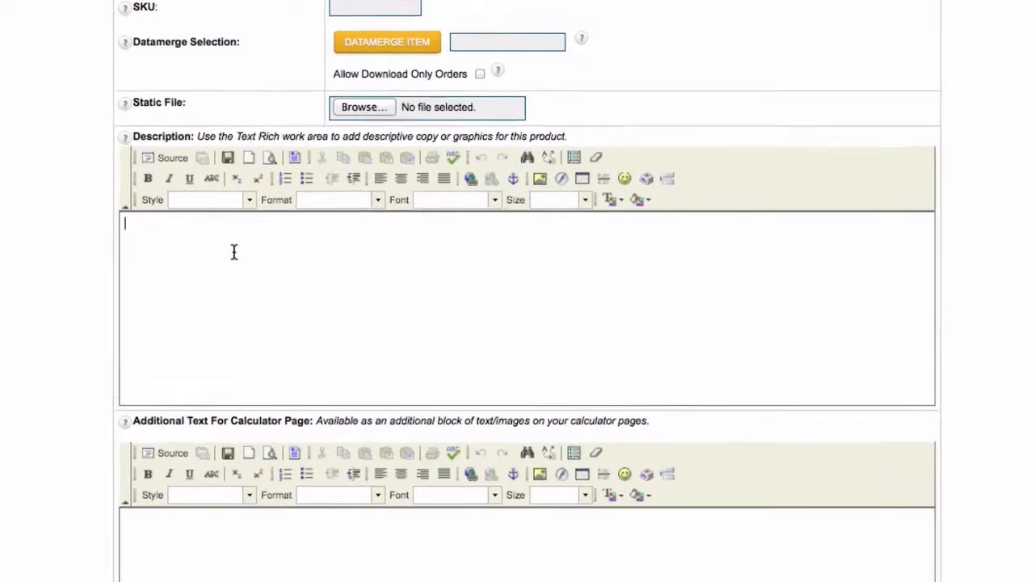
scroll(654, 259, "down", 10)
scroll(655, 265, "down", 15)
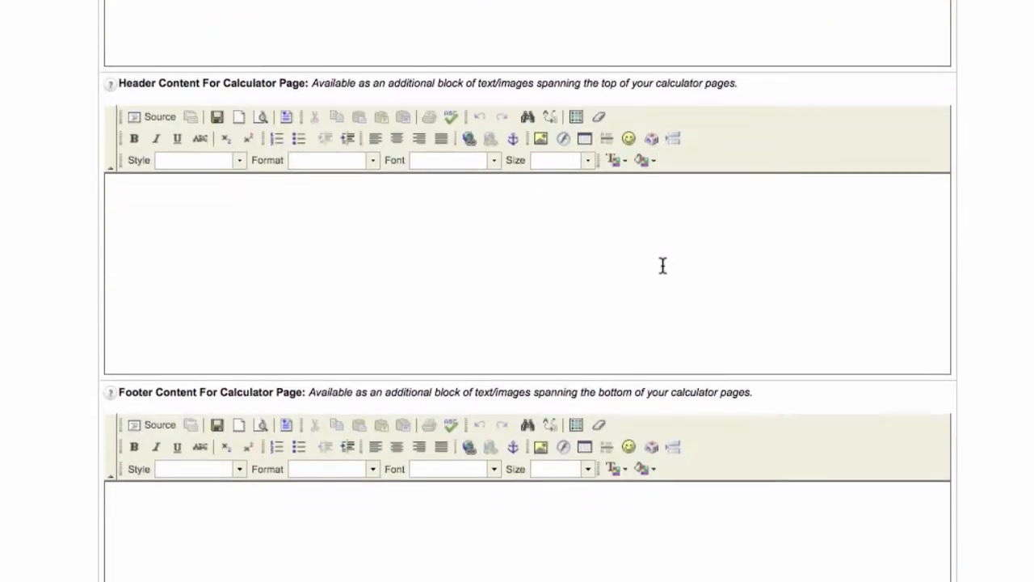
scroll(605, 226, "down", 5)
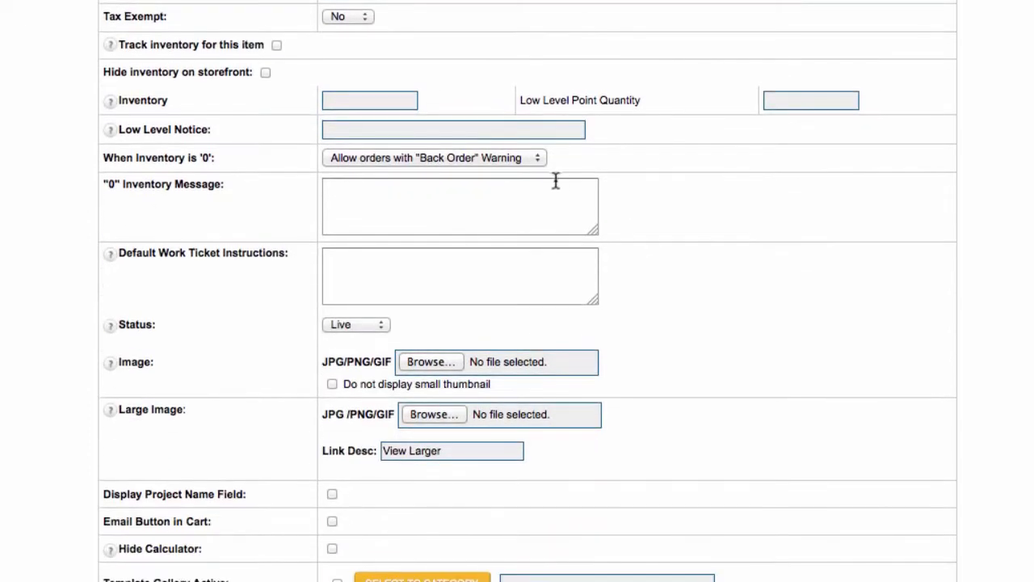
scroll(556, 181, "up", 8)
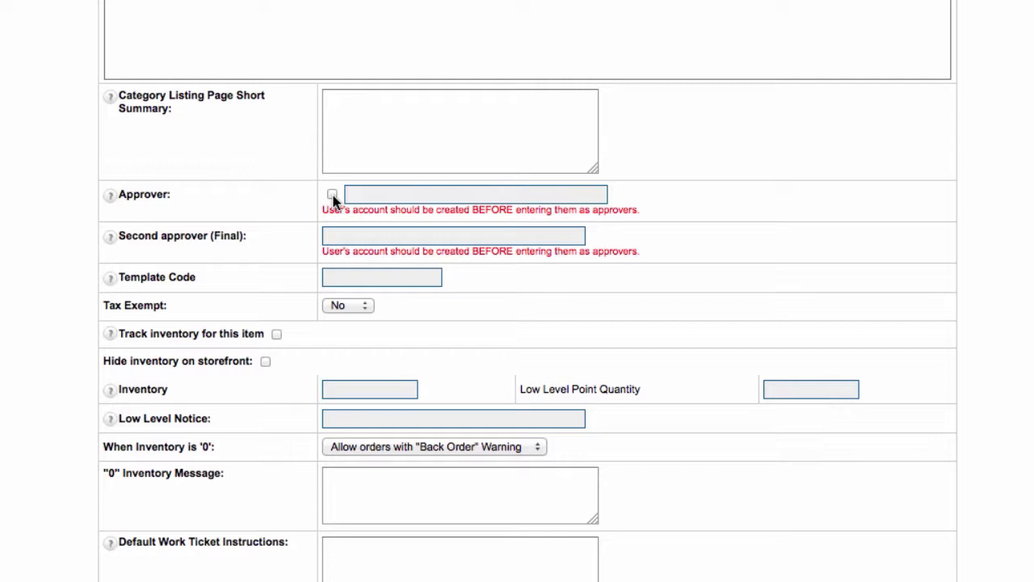
left_click(332, 195)
left_click(389, 195)
type("email")
left_click_drag(321, 210, 643, 213)
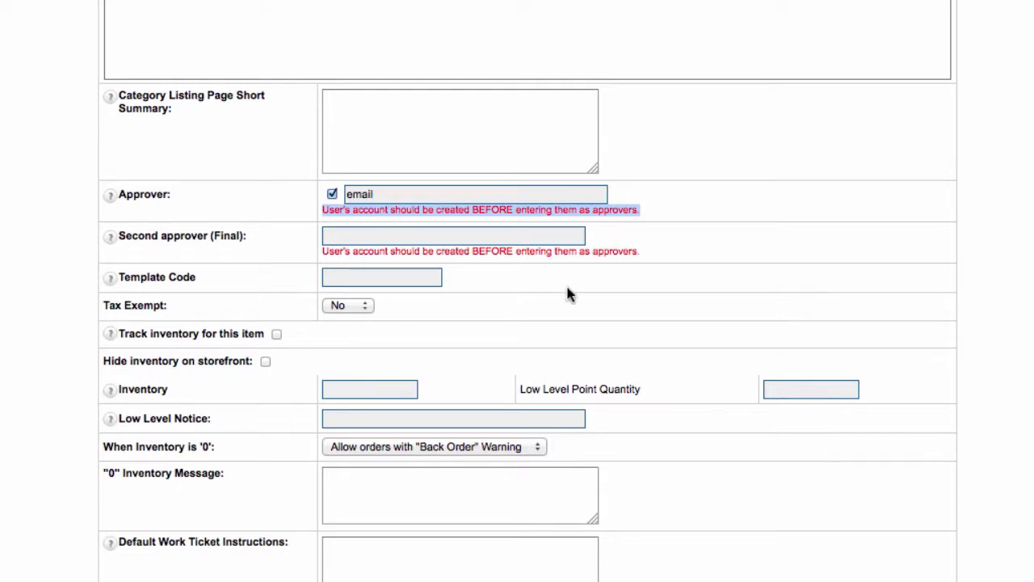
Turn off the Approver option and enter the sample text email as the second, final approver.
left_click(332, 194)
left_click(347, 235)
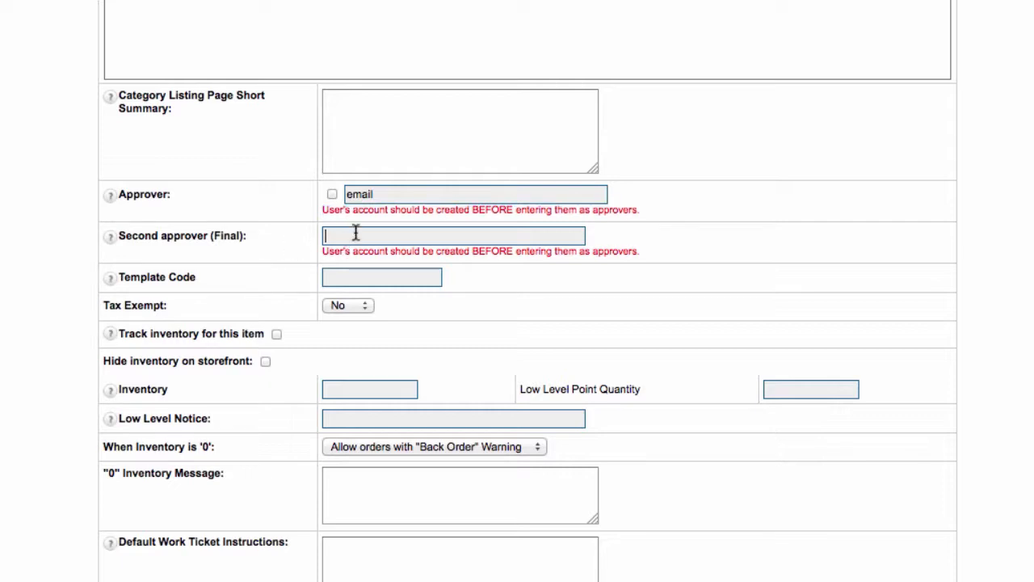
type("email")
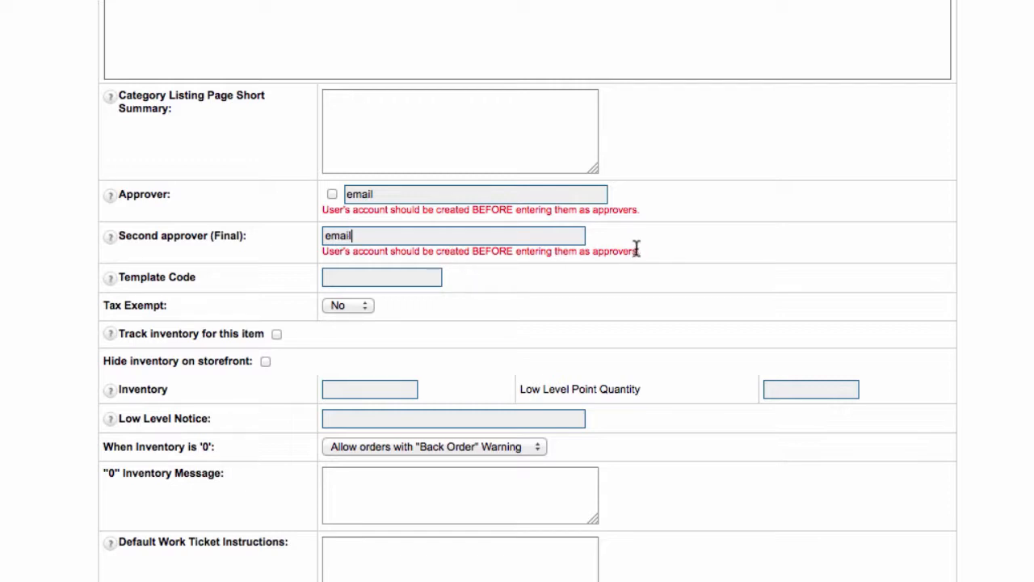
Clear the sample text from both the Approver and Second approver (Final) fields.
left_click_drag(383, 194, 321, 178)
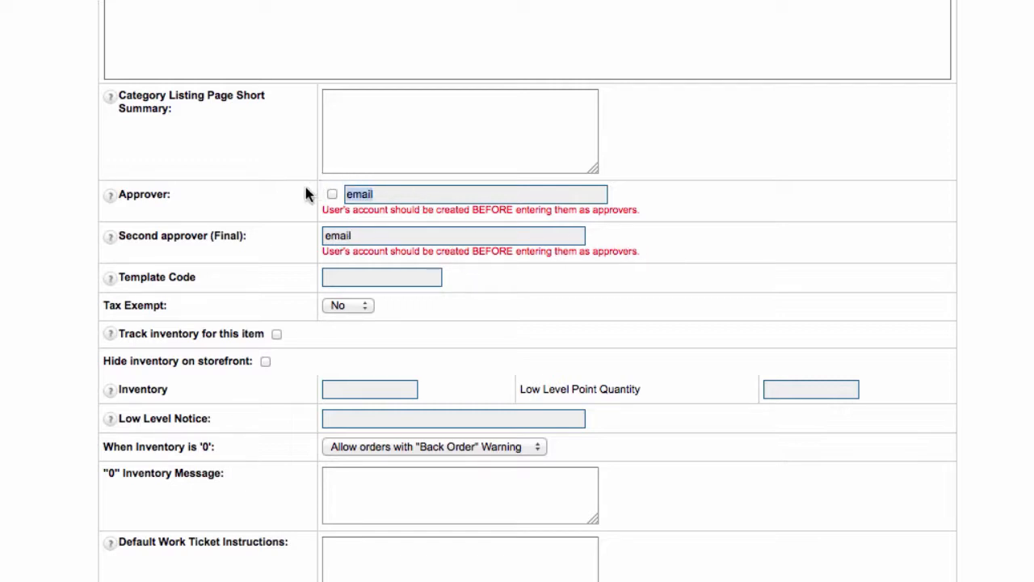
key("BackSpace")
left_click_drag(369, 238, 293, 226)
key("BackSpace")
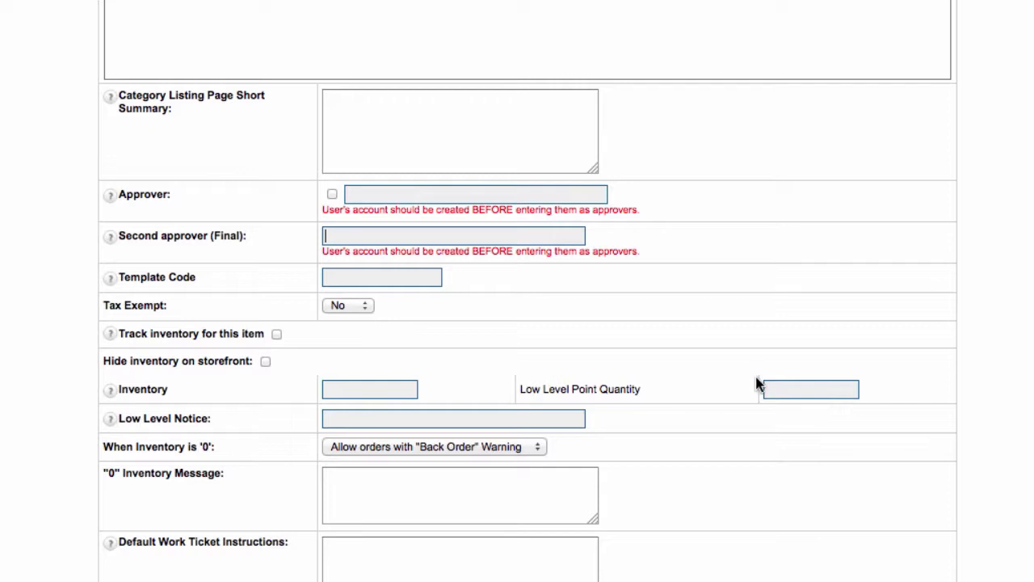
Turn on inventory tracking for the product and keep Hide inventory on storefront switched off.
scroll(757, 385, "down", 2)
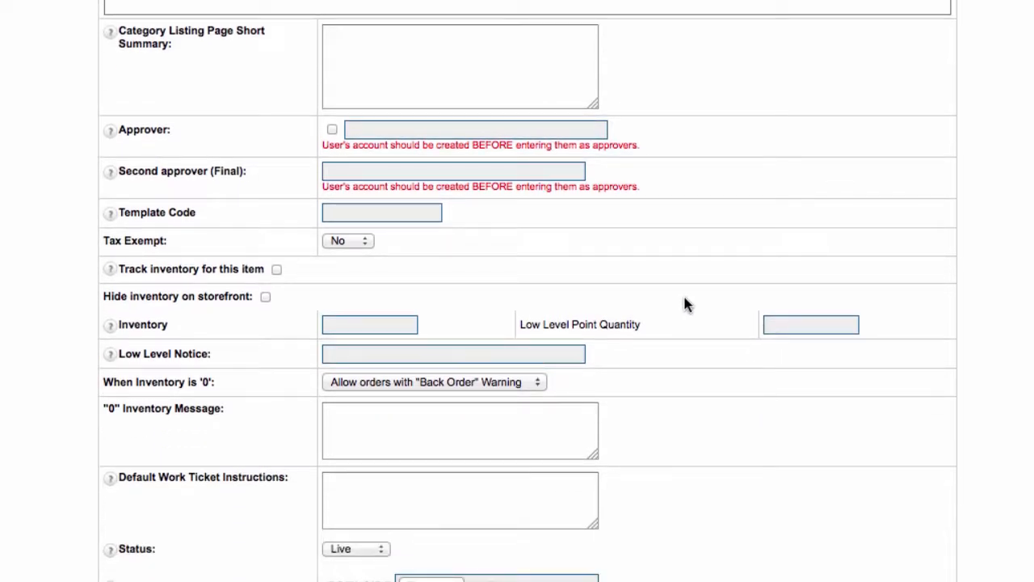
scroll(683, 305, "down", 1)
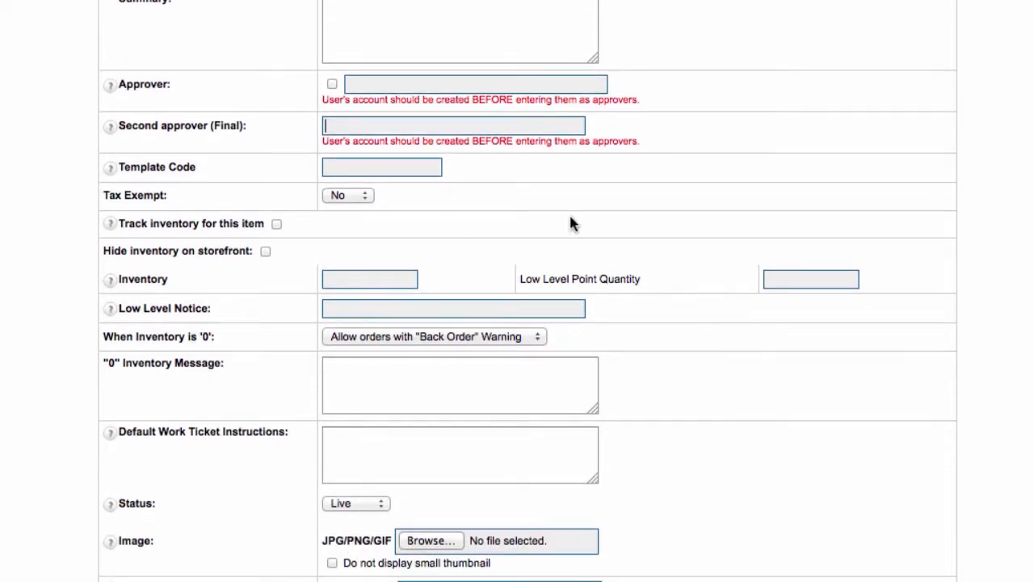
scroll(222, 234, "down", 1)
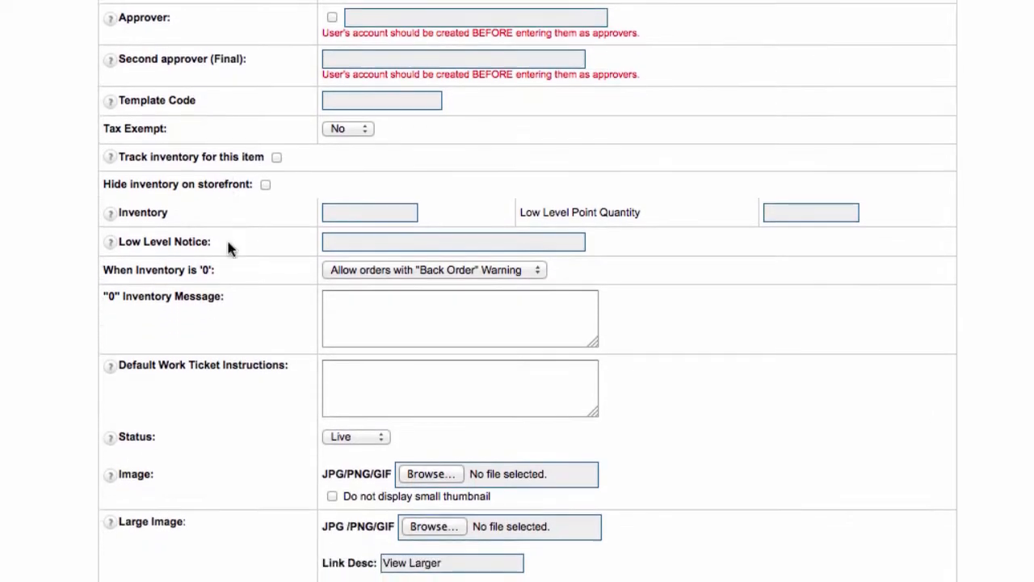
left_click(276, 157)
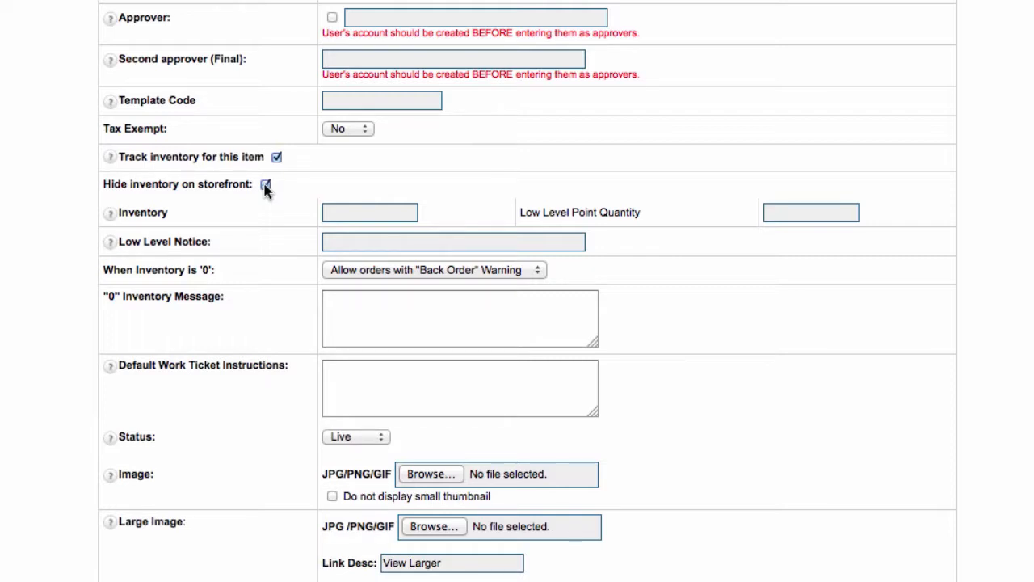
left_click(265, 185)
Set the product's Inventory to 12000 and Low Level Point Quantity to 250, and enter "email," as the Low Level Notice.
scroll(518, 188, "down", 2)
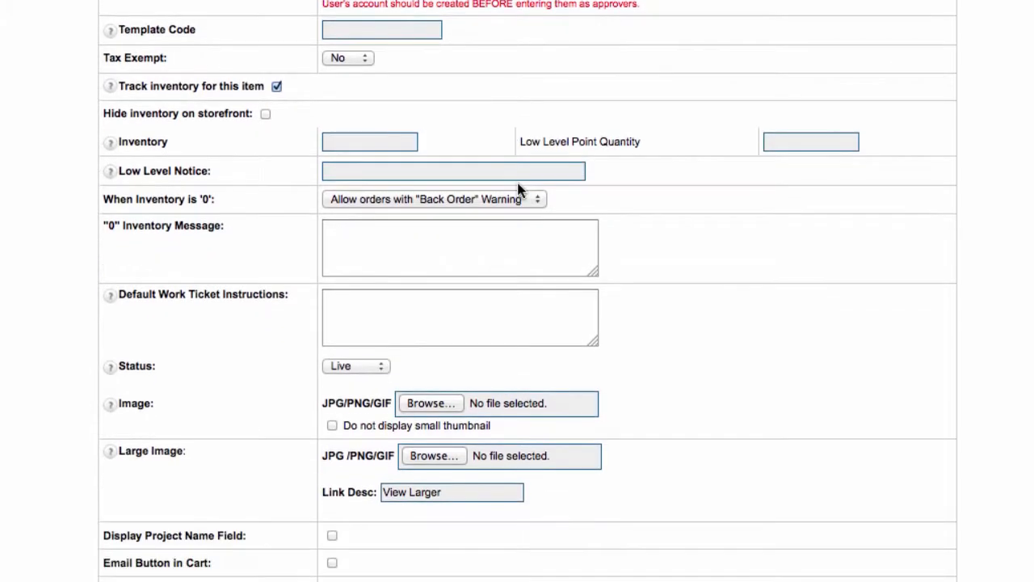
left_click(331, 132)
type("12000")
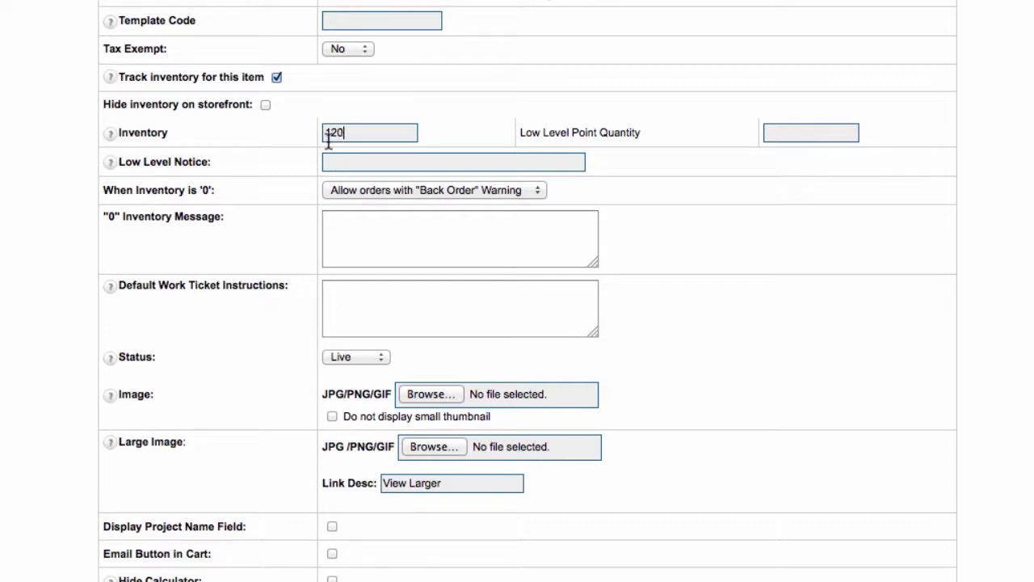
left_click(811, 134)
type("250")
left_click(422, 163)
type("email,")
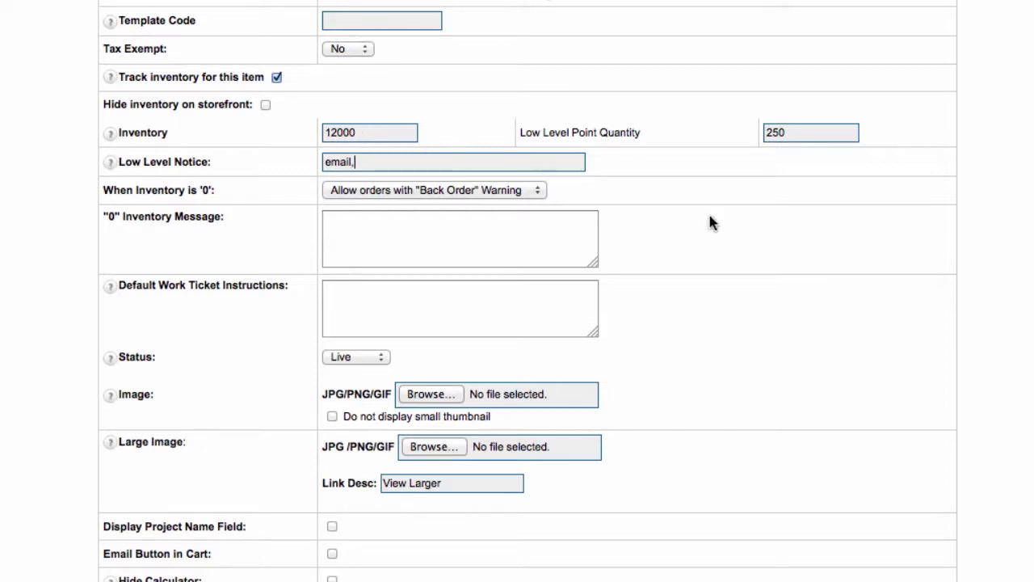
Choose the Fixed Quantity pricing structure with 25 entry points, then update the product and continue to its pricing page.
scroll(712, 226, "down", 1)
scroll(712, 226, "down", 1)
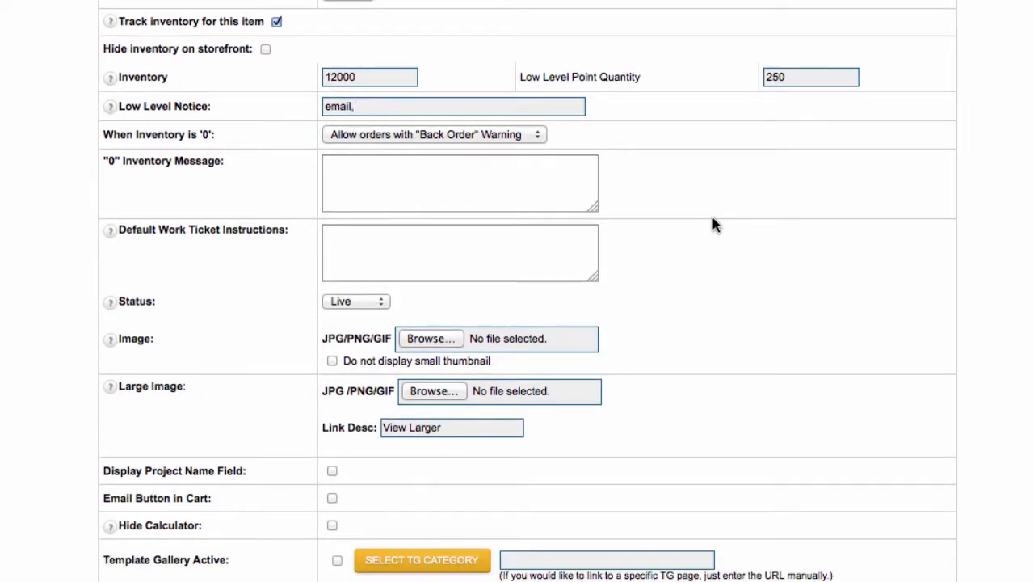
scroll(713, 225, "down", 2)
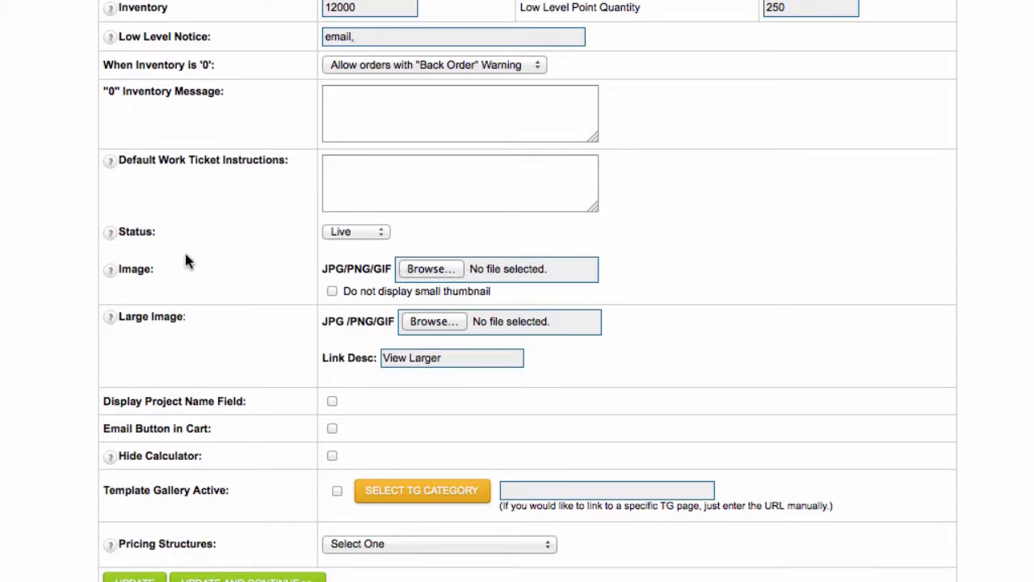
scroll(744, 319, "down", 2)
scroll(751, 325, "down", 2)
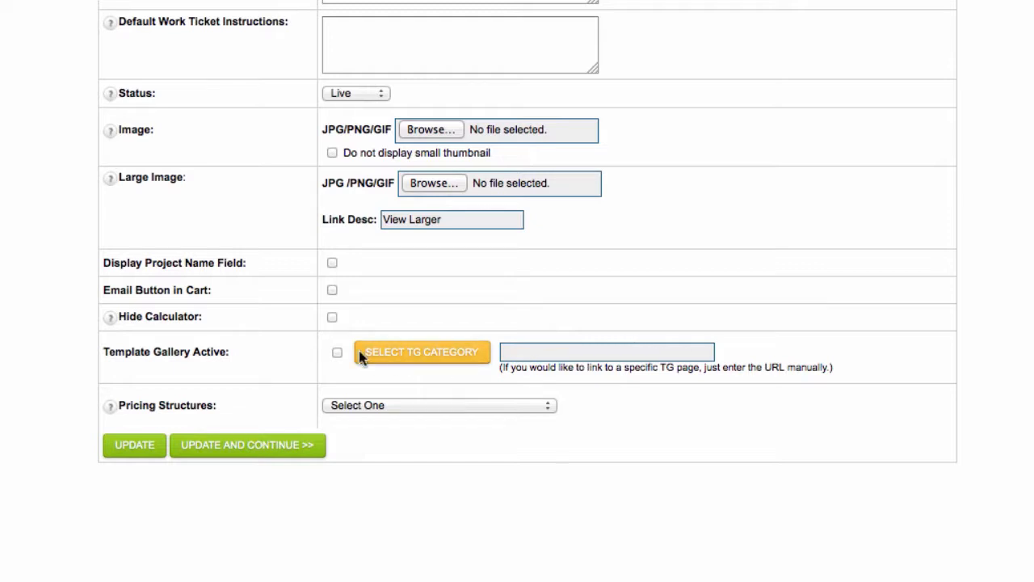
left_click(482, 409)
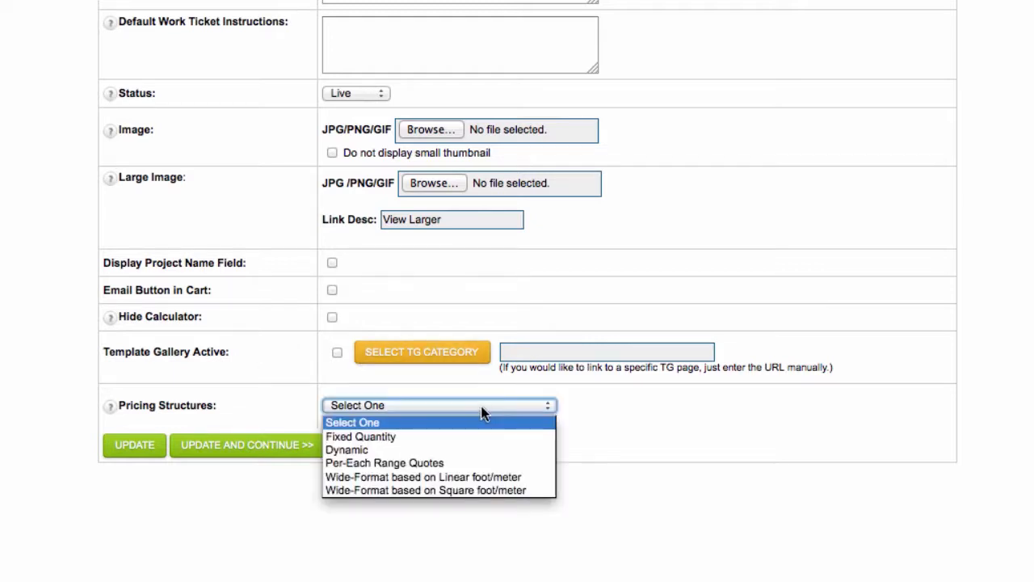
left_click(370, 437)
left_click(433, 408)
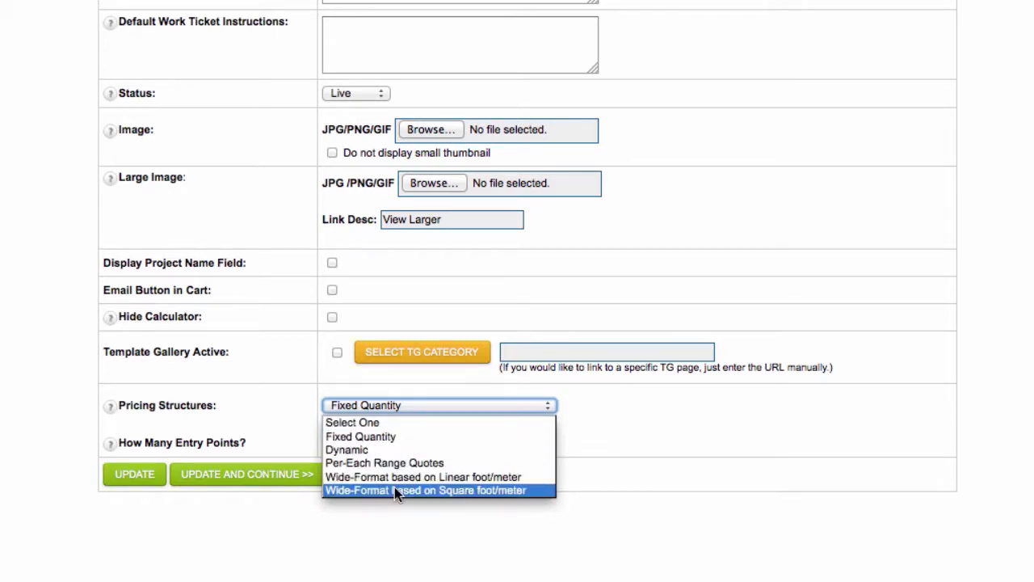
left_click(624, 456)
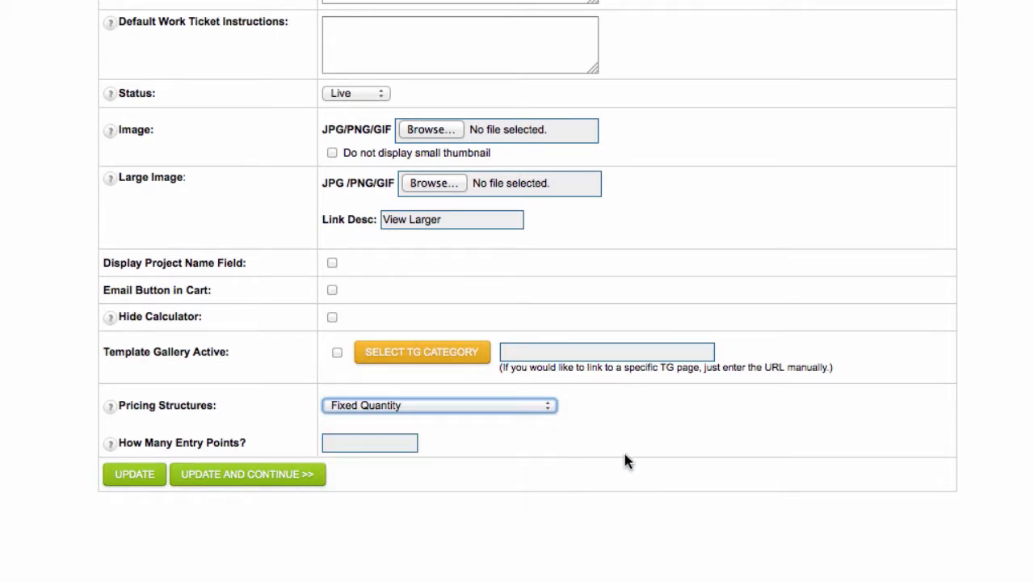
left_click(352, 441)
type("25")
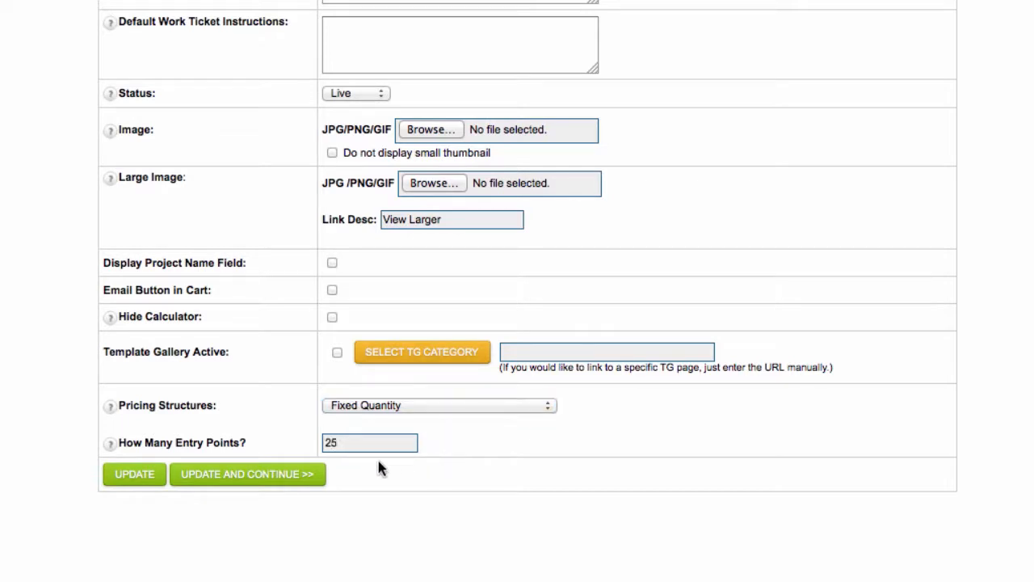
left_click(250, 475)
Enter 250, 500, 750 and 1000 as the fixed quantities in the first four pricing rows.
scroll(840, 430, "down", 2)
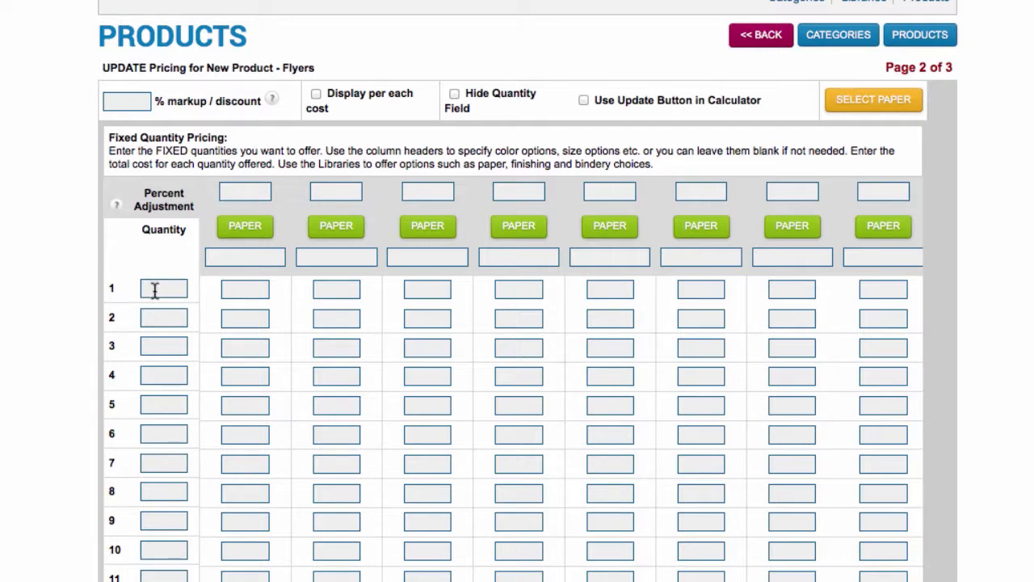
type("2")
type("500")
type("1")
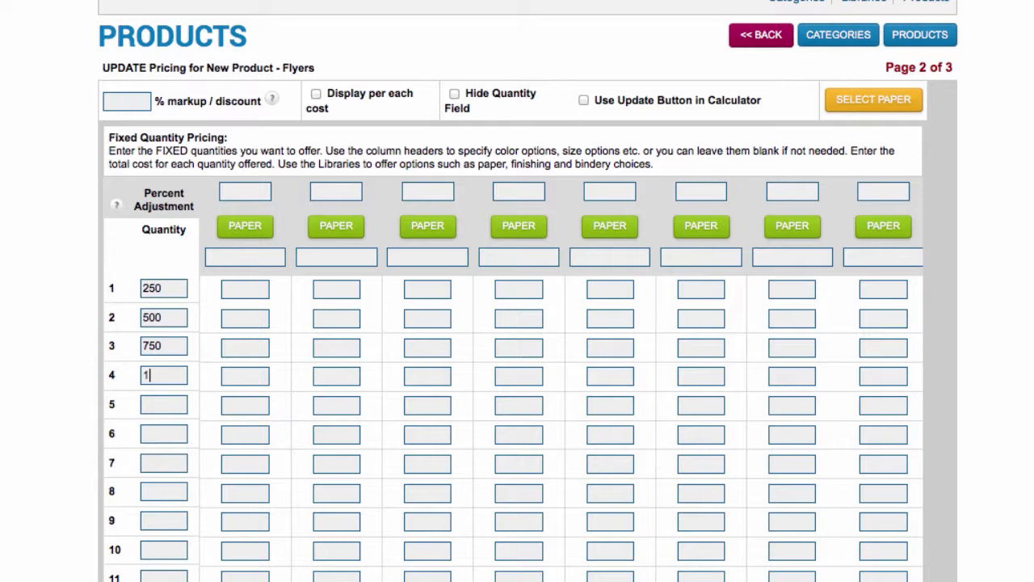
type("000")
Fill the first price column with 45, 66, 77 and 88 for the four quantities.
left_click(246, 288)
type("45")
left_click(247, 317)
type("66")
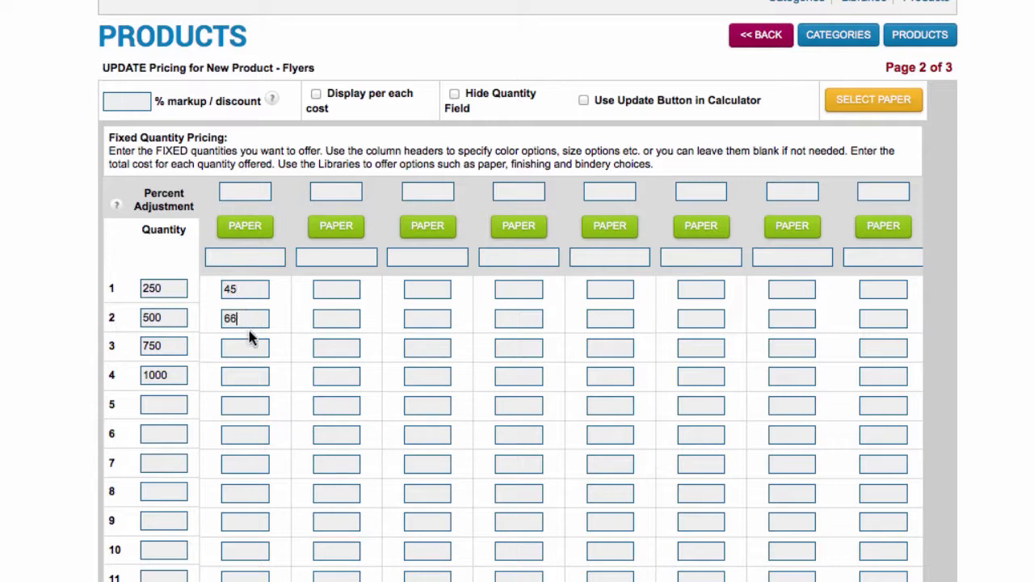
left_click(242, 345)
type("77")
left_click(244, 373)
type("88")
Set the first price column's Weight Per Each to .008.
scroll(273, 335, "down", 10)
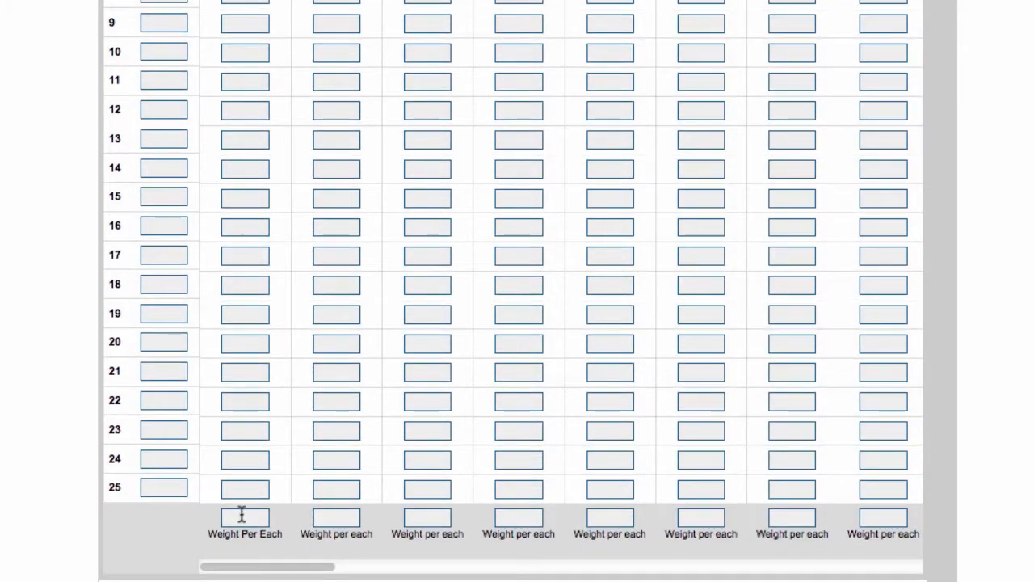
scroll(403, 453, "up", 10)
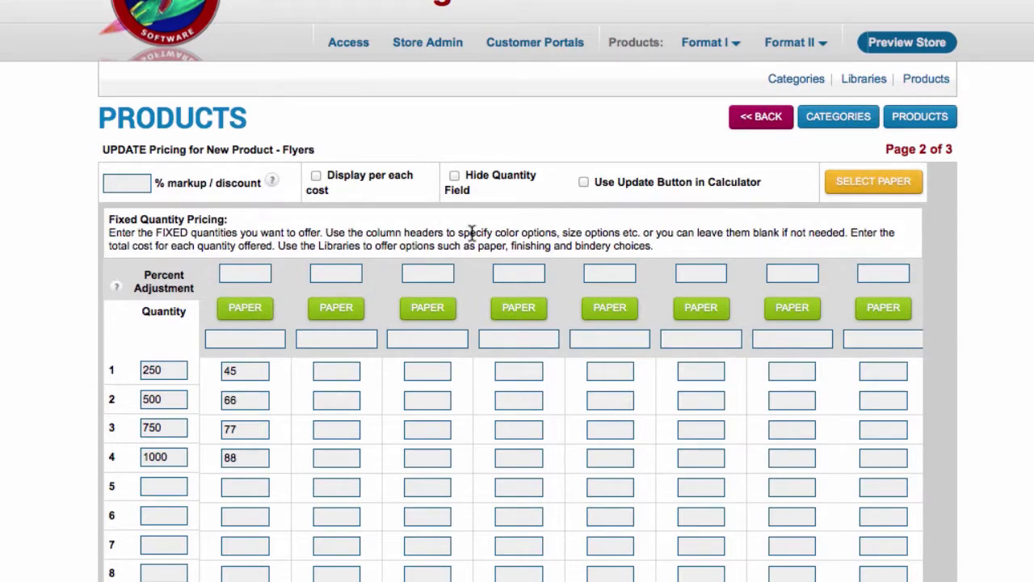
left_click(247, 334)
scroll(297, 408, "down", 10)
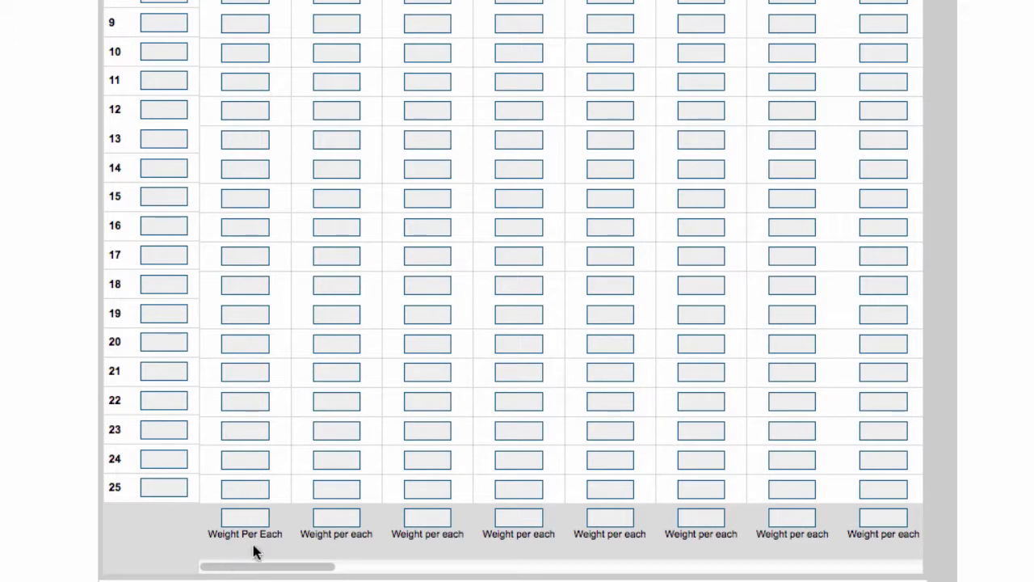
left_click(241, 518)
type(".008")
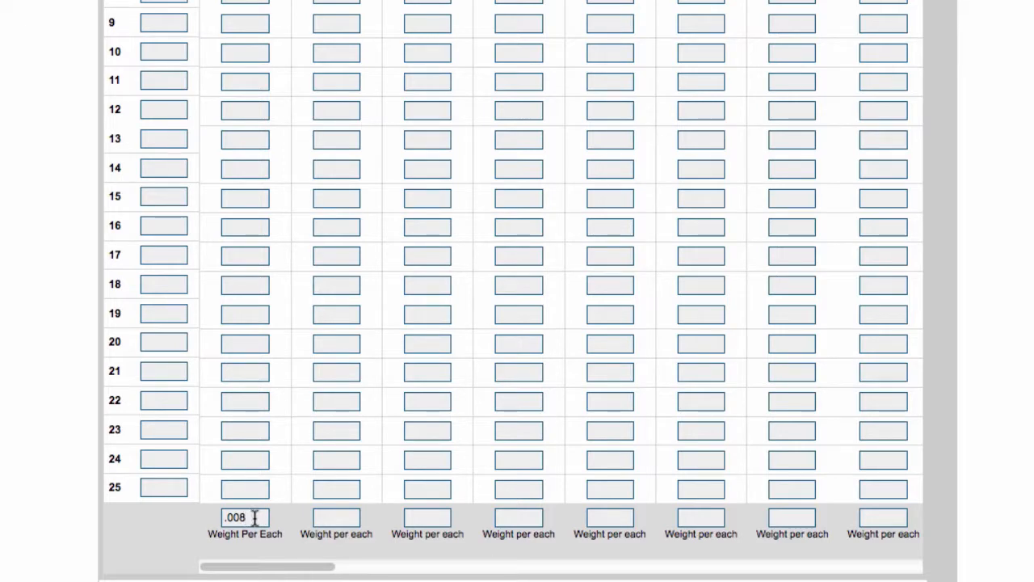
Review the fixed quantity pricing, then save it and continue to the product's library options.
scroll(254, 517, "up", 10)
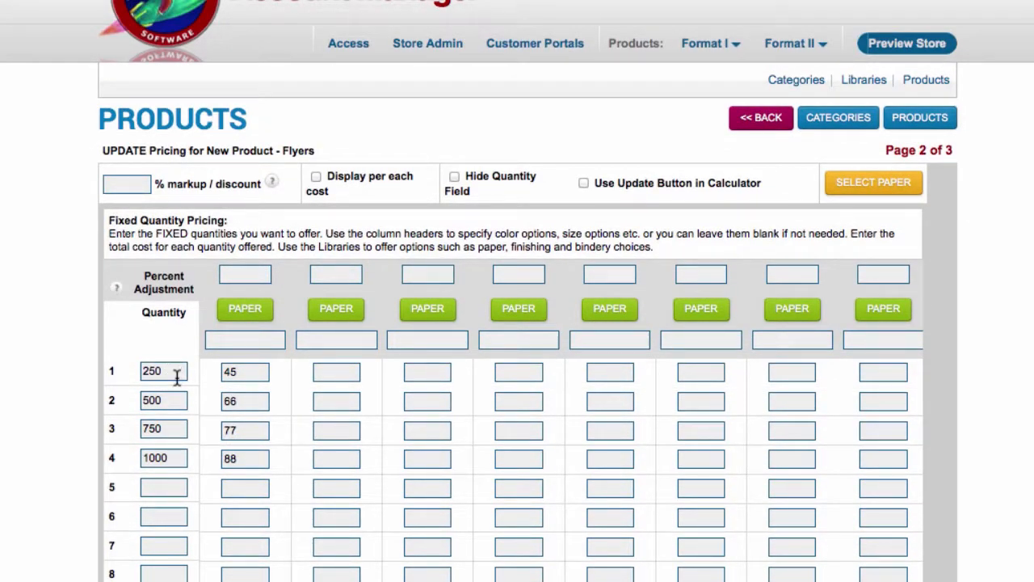
scroll(250, 452, "down", 5)
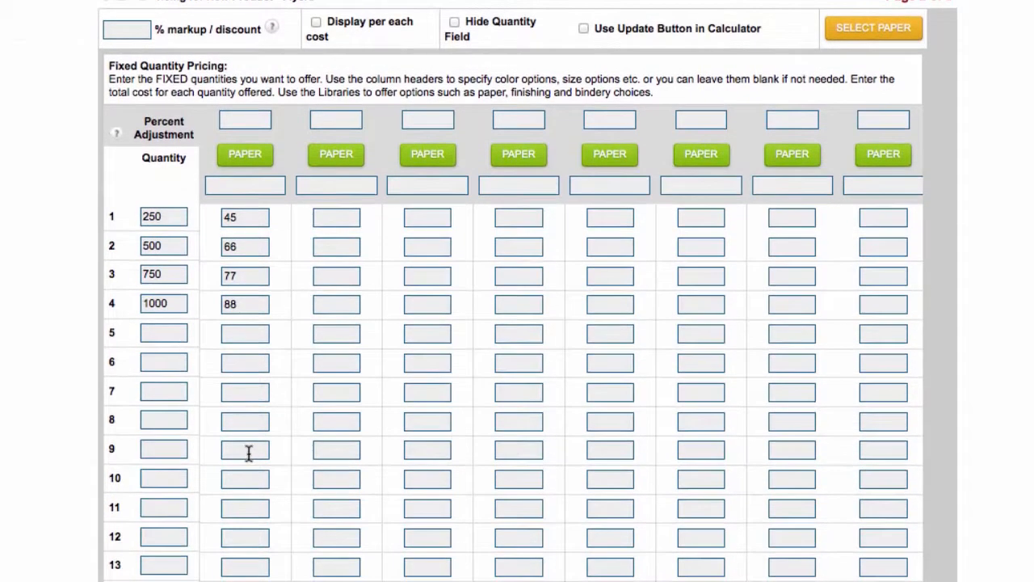
scroll(249, 456, "down", 7)
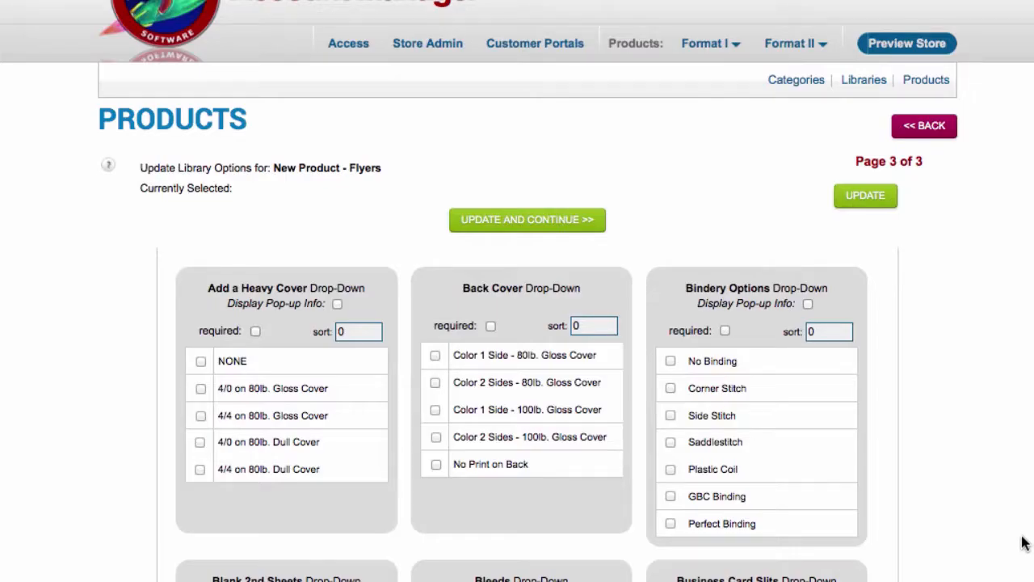
Look through the library options and finish the product update without selecting any of them.
scroll(1022, 541, "down", 5)
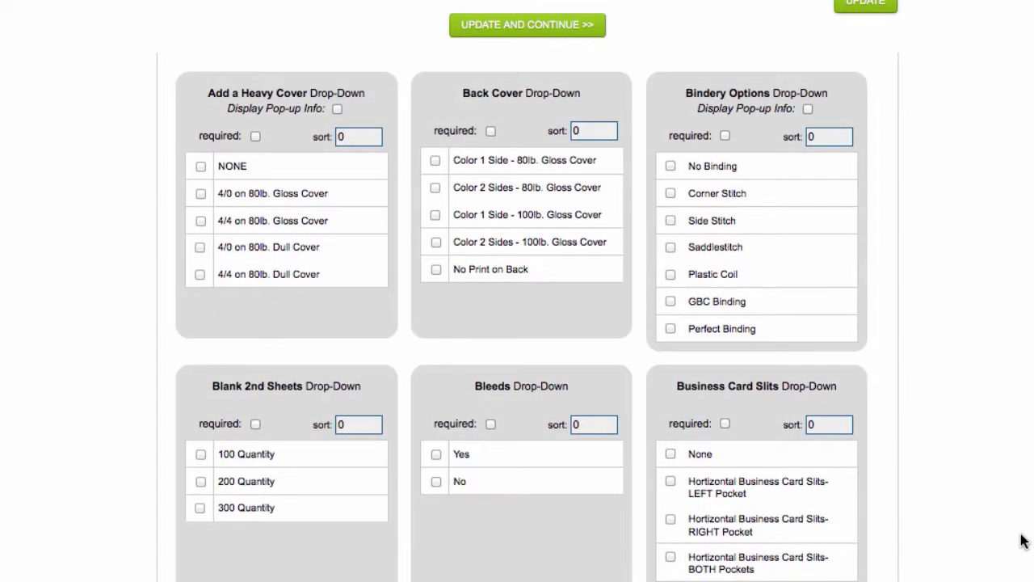
scroll(1023, 541, "down", 7)
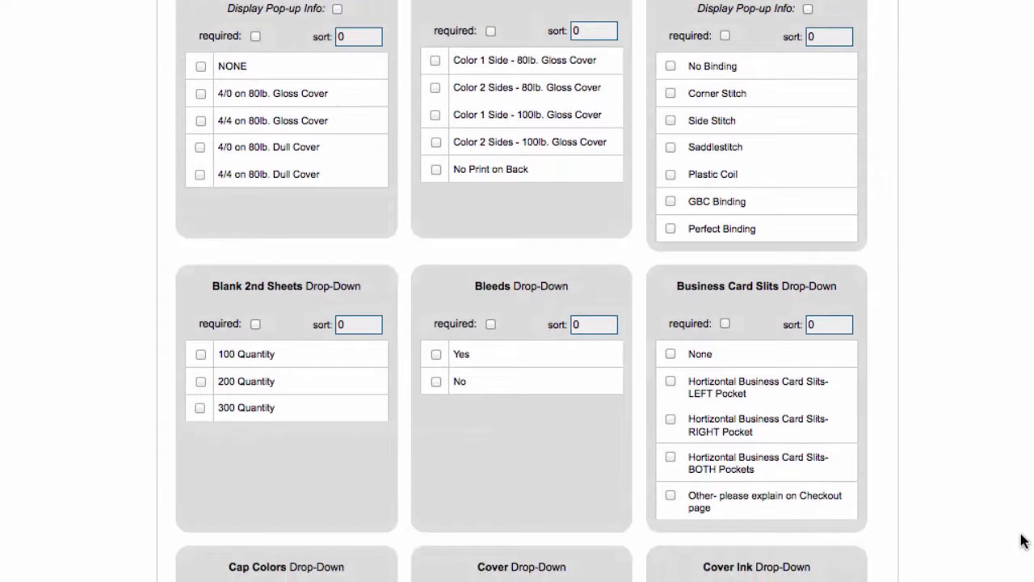
scroll(1022, 541, "down", 10)
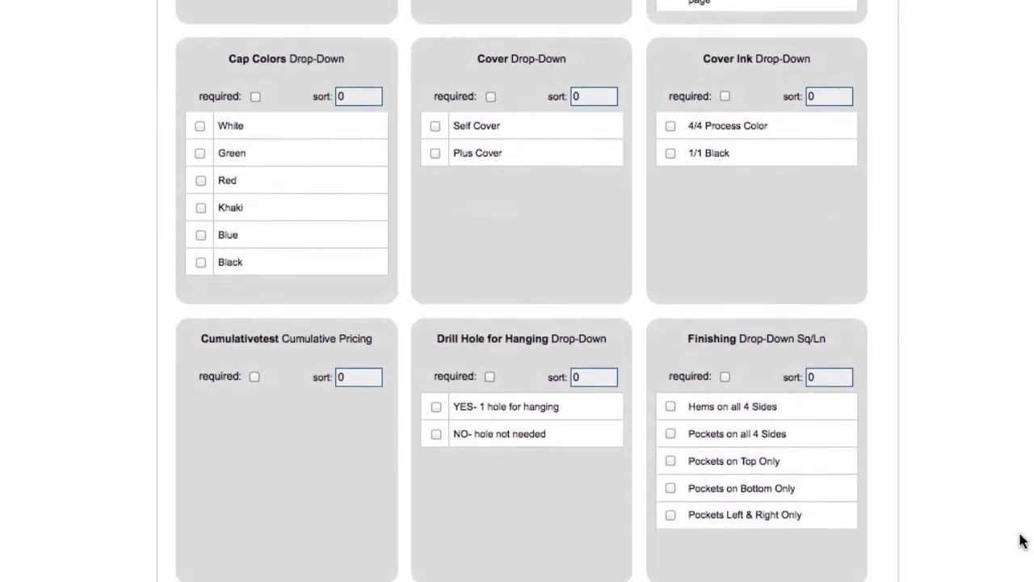
scroll(1023, 541, "down", 12)
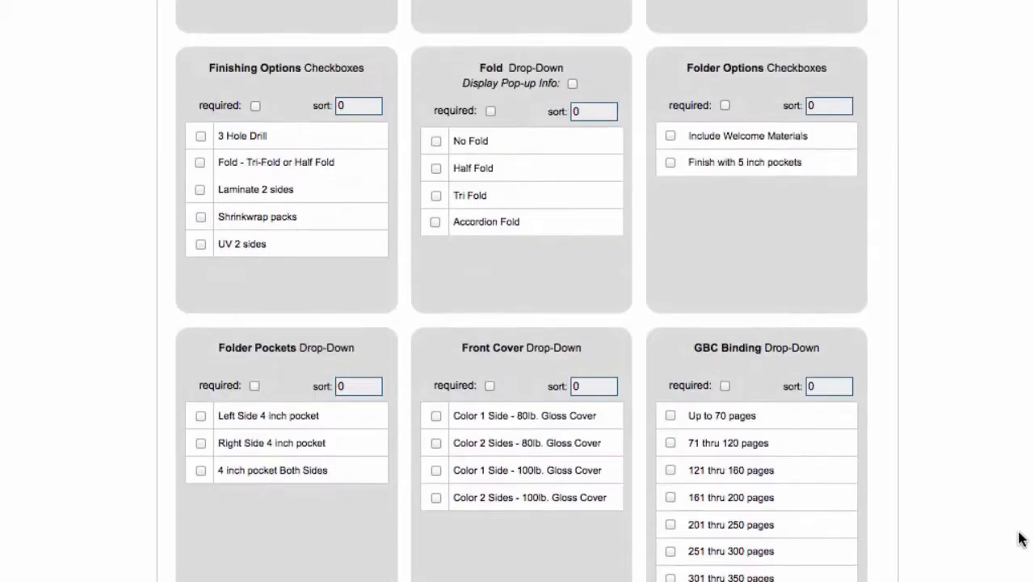
scroll(1020, 539, "up", 20)
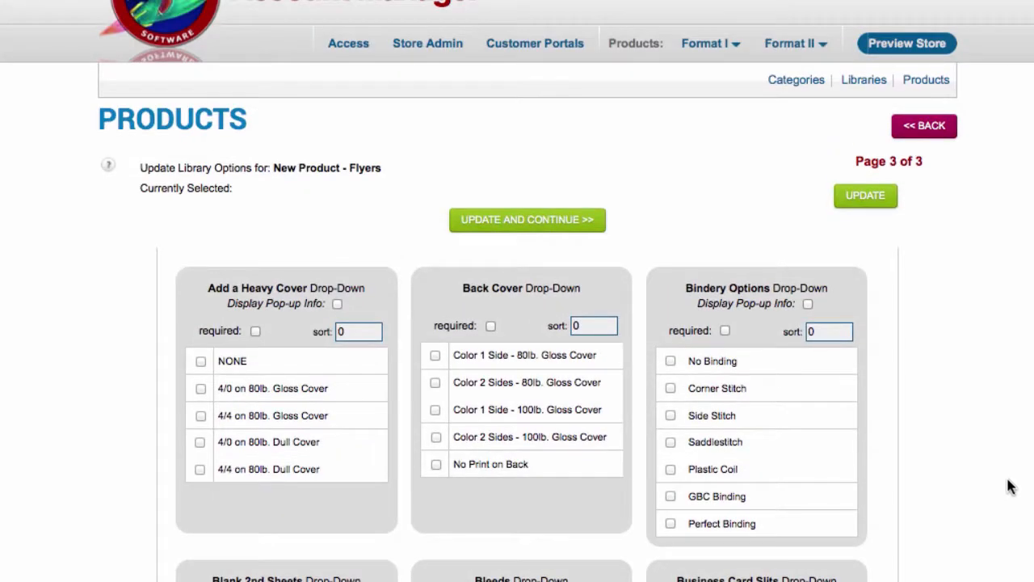
left_click(568, 225)
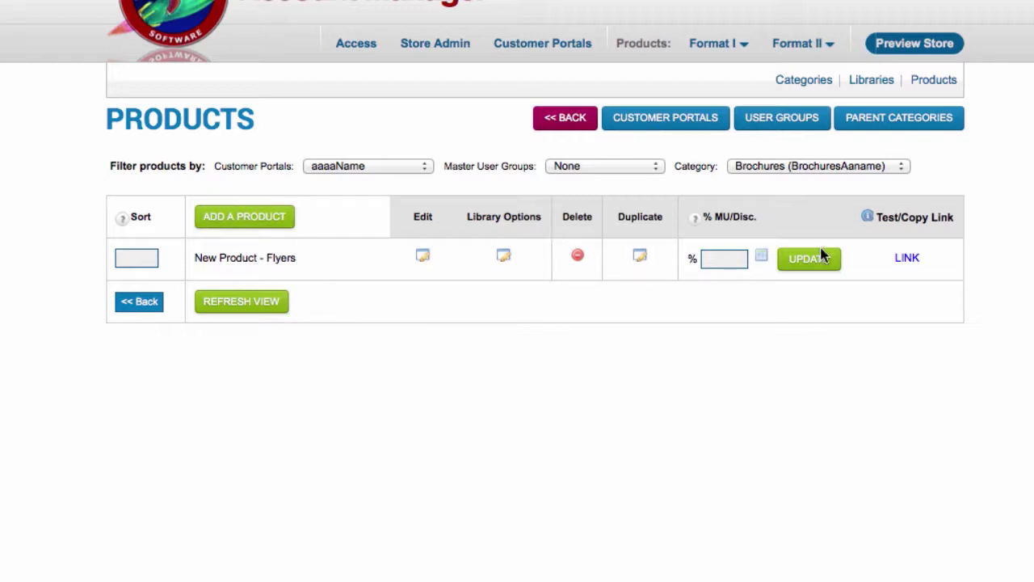
Open the test link of New Product - Flyers, choose a quantity of 750 and check its price and stock line.
left_click(906, 259)
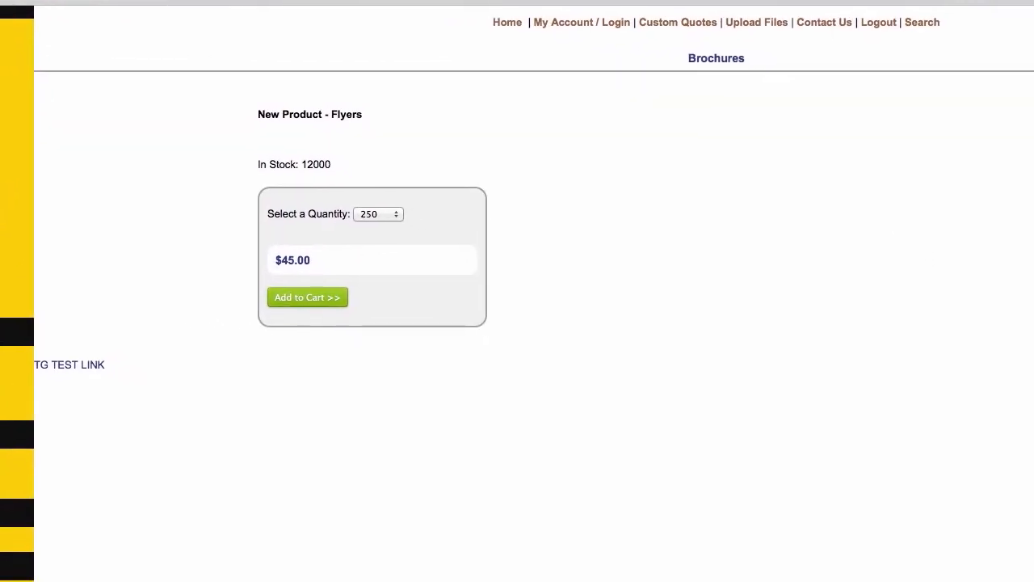
left_click(384, 214)
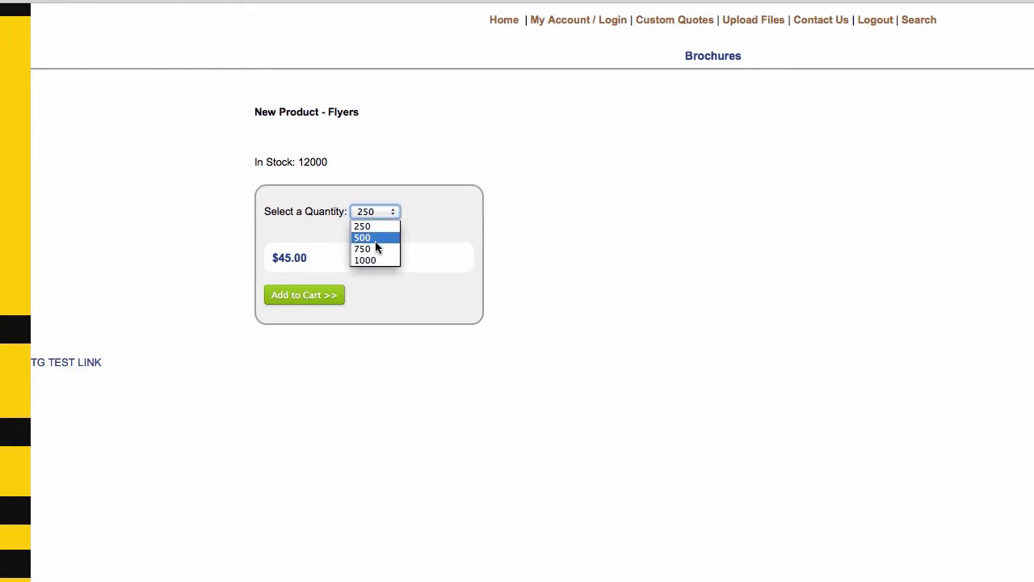
left_click(365, 249)
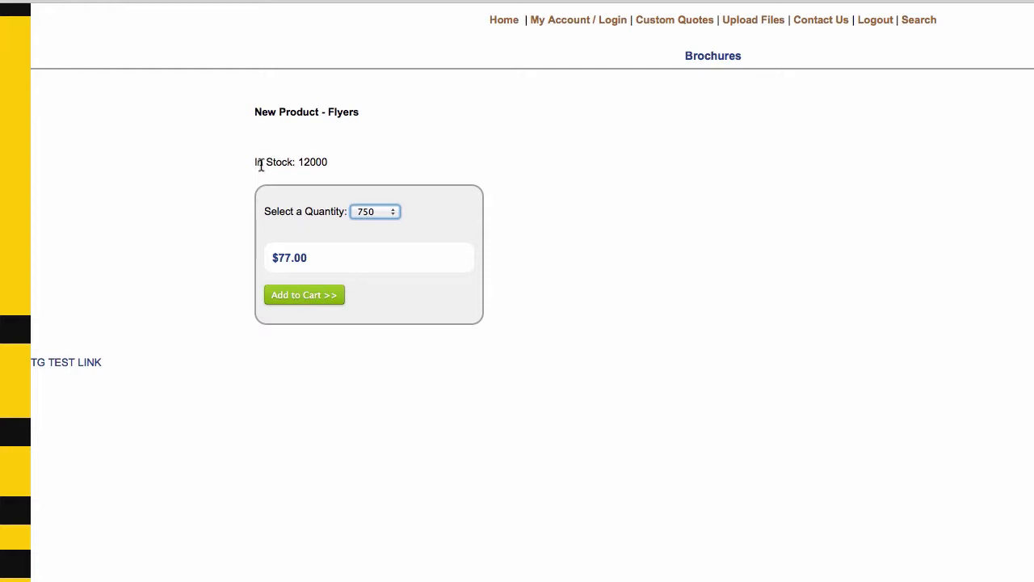
left_click_drag(257, 163, 326, 156)
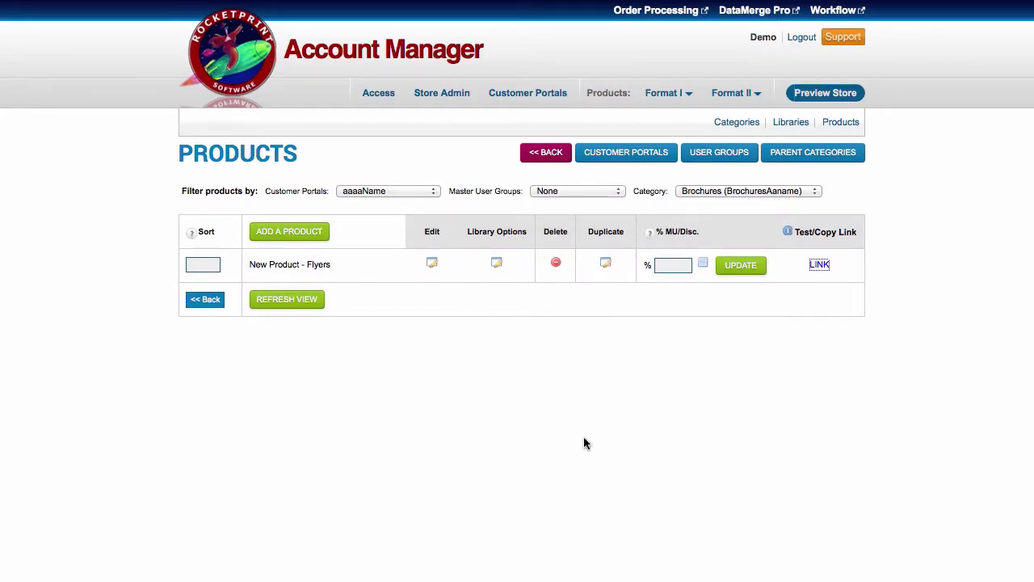
Return to the Account Manager home page.
left_click(256, 77)
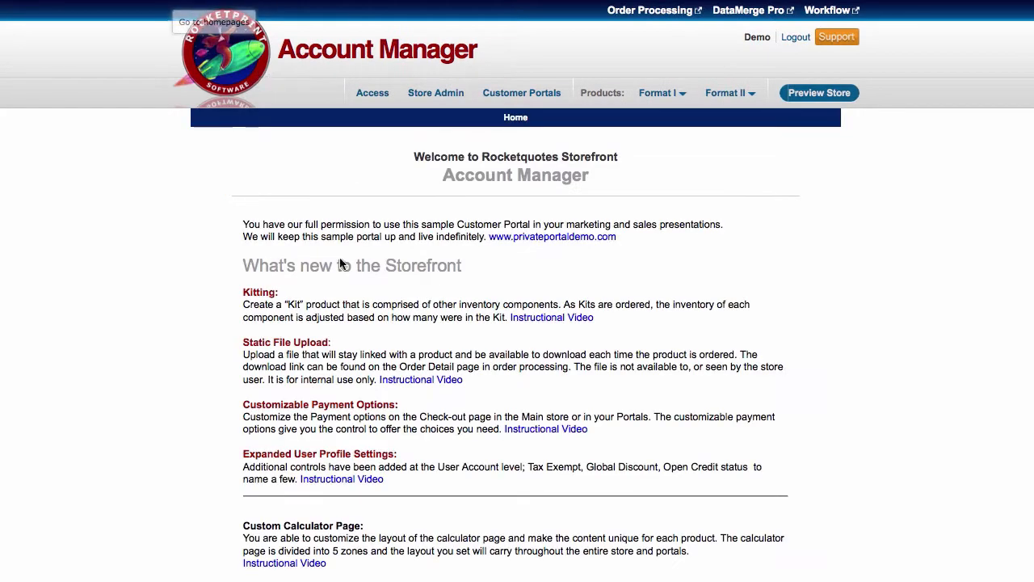
Look over the customer portal library, preview the main storefront, and return to the Account Manager home page.
left_click(522, 95)
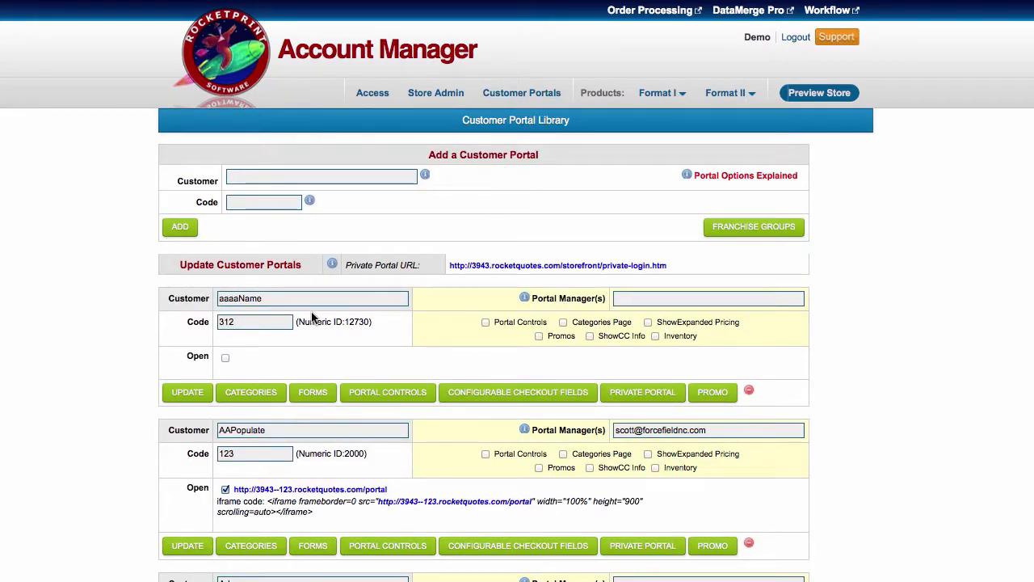
left_click(726, 99)
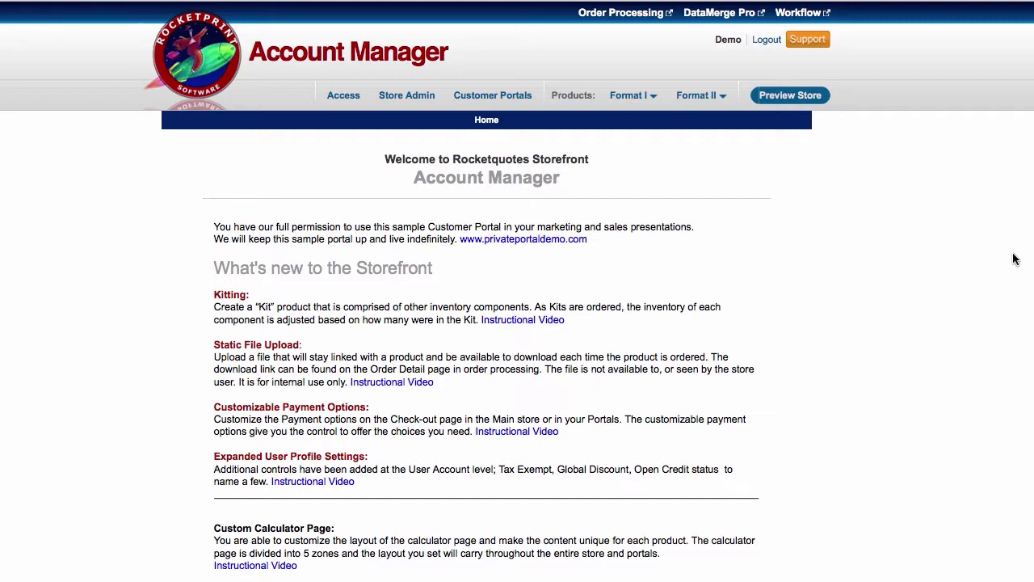
left_click(794, 97)
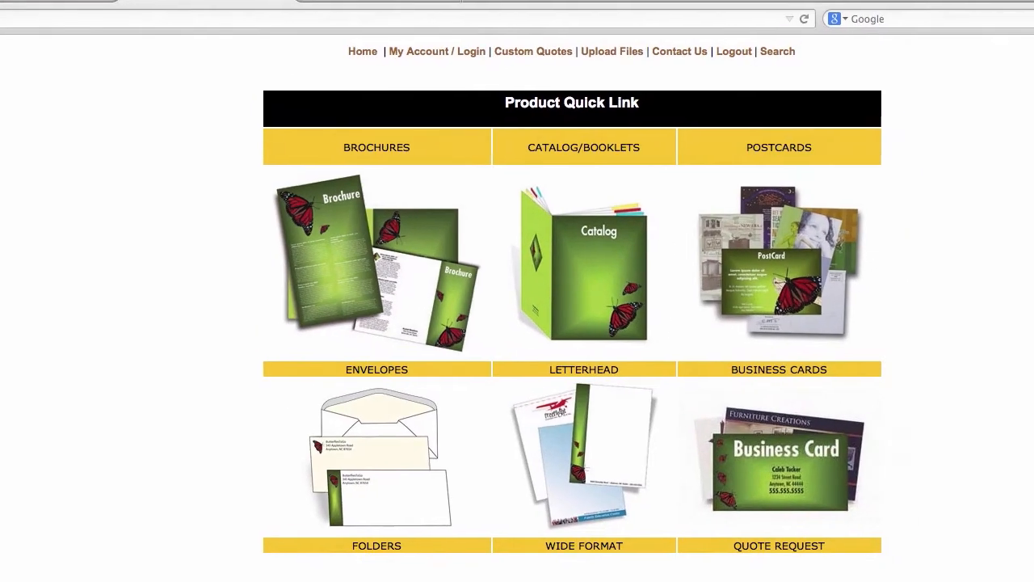
left_click(424, 42)
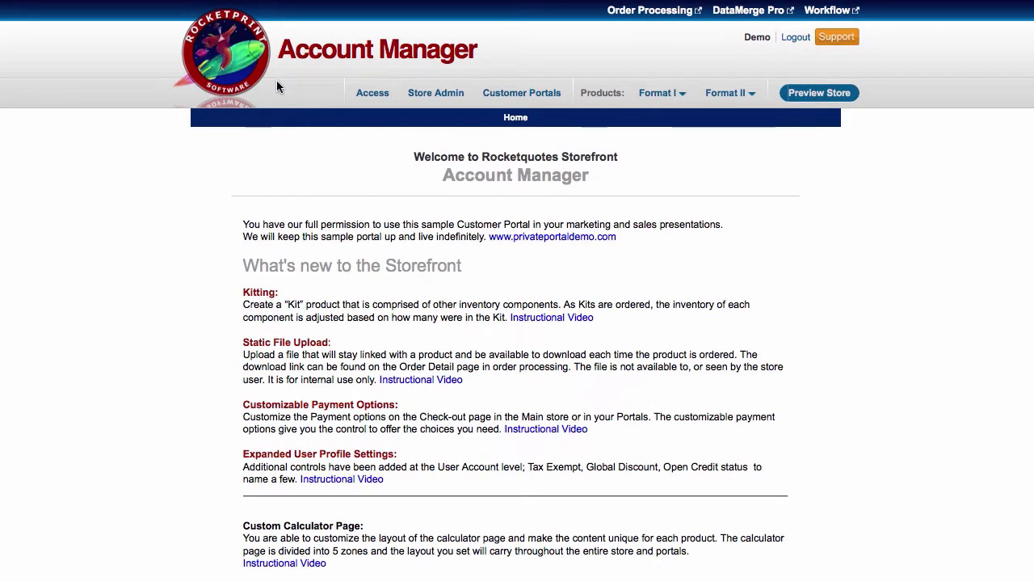
Open order processing, review the unprocessed orders list, and view the status choices of the Data Sheet order without changing it.
left_click(663, 15)
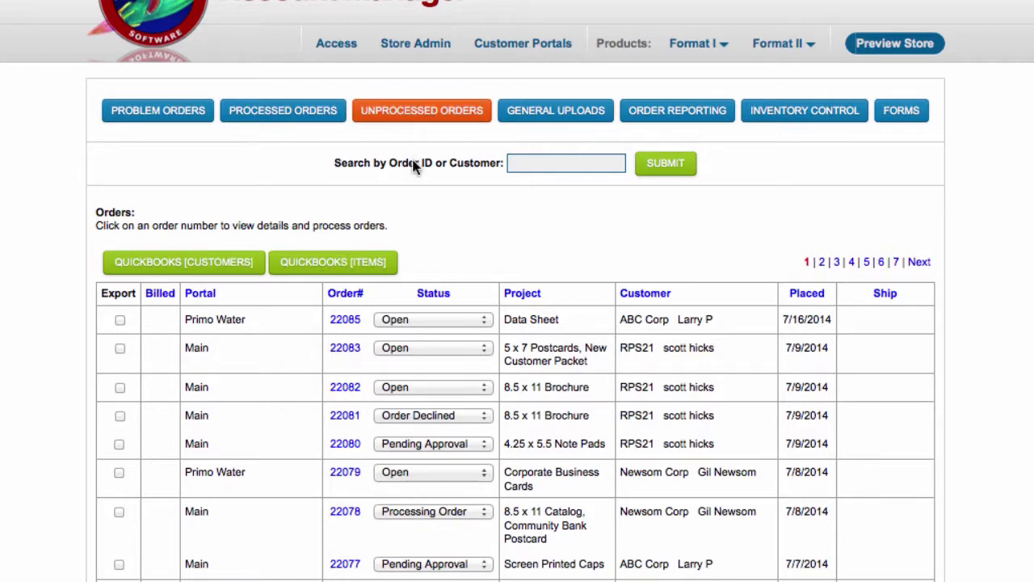
scroll(534, 478, "down", 5)
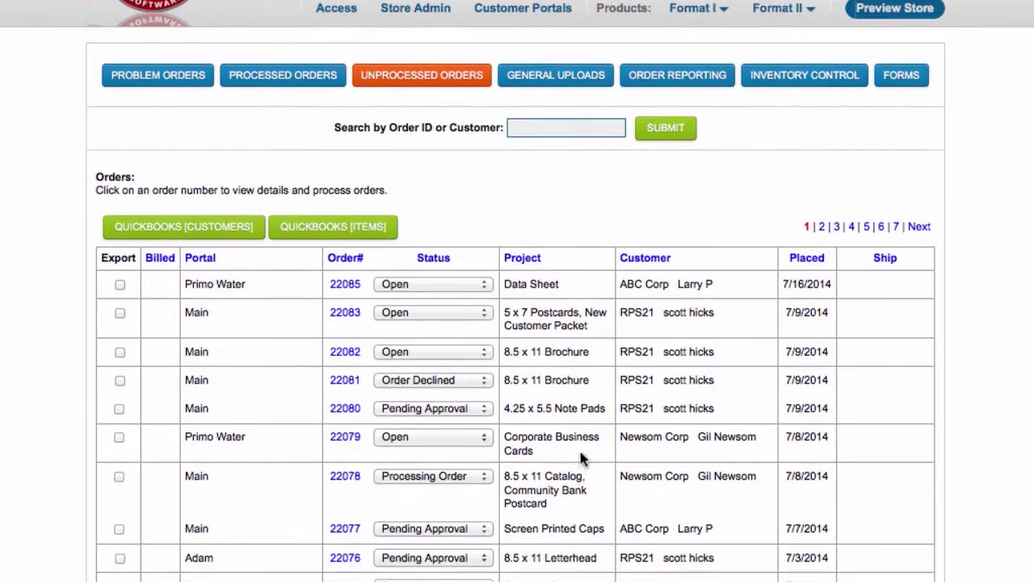
scroll(600, 431, "down", 8)
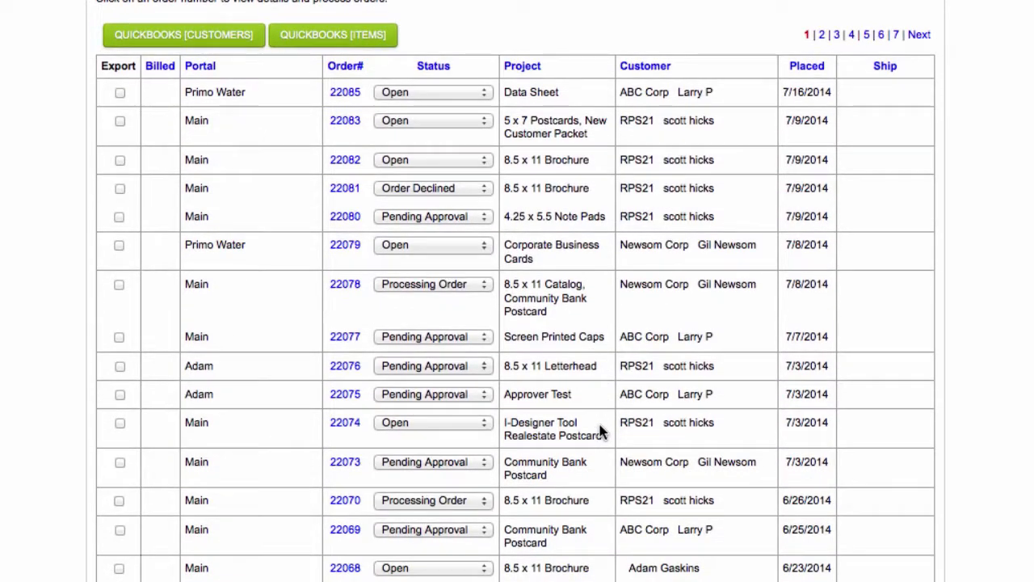
scroll(600, 433, "up", 13)
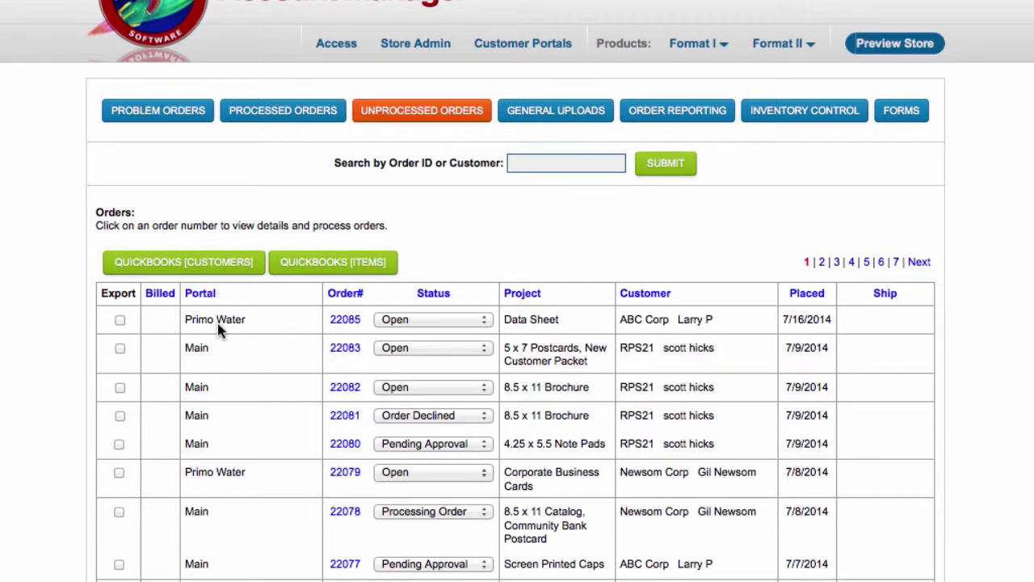
left_click(443, 319)
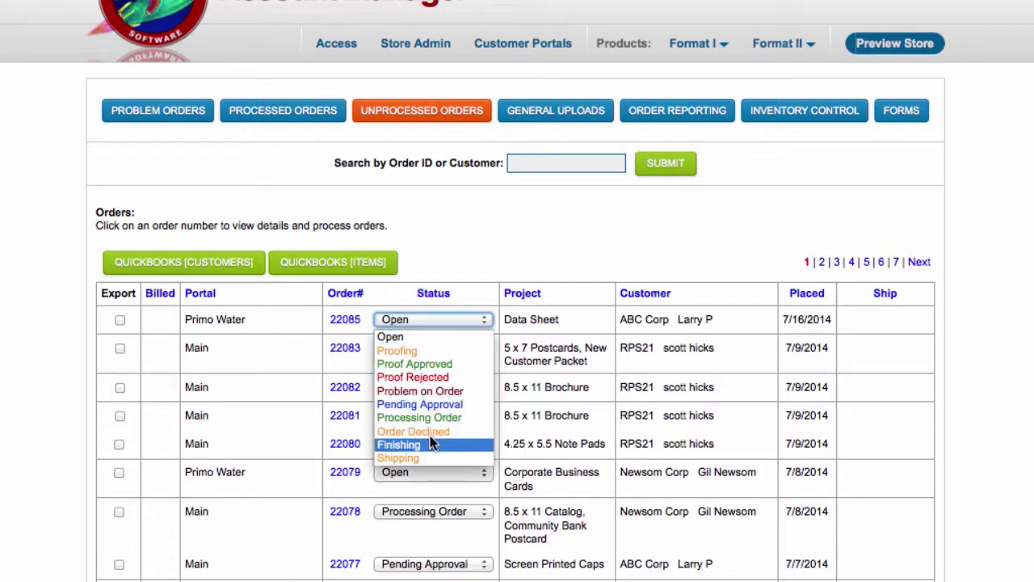
left_click(470, 252)
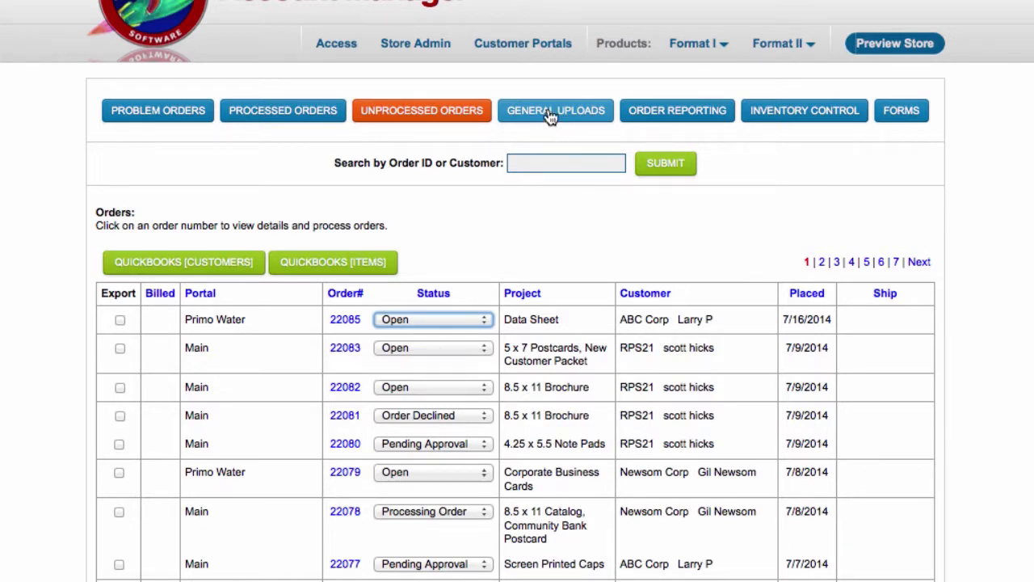
Open the order reporting page and view the portal choices for the Order Activity report, keeping Entire Store including Portals.
left_click(679, 114)
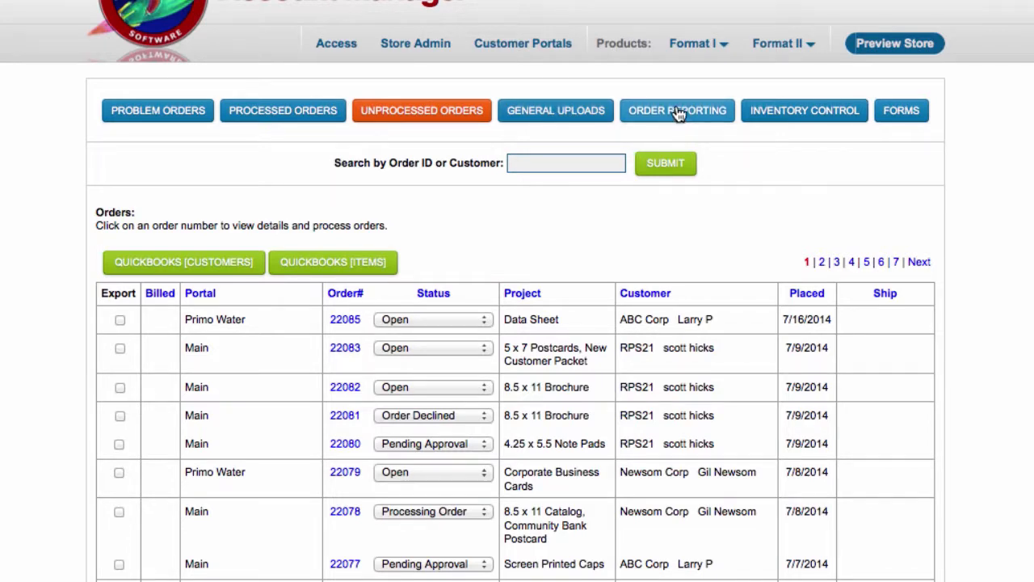
scroll(243, 196, "down", 2)
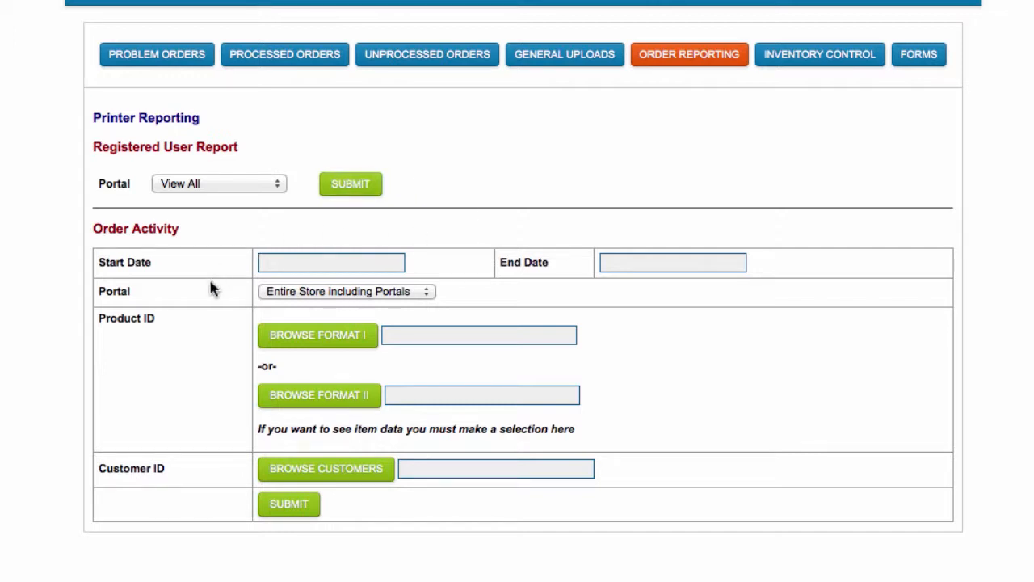
left_click(372, 292)
left_click(486, 319)
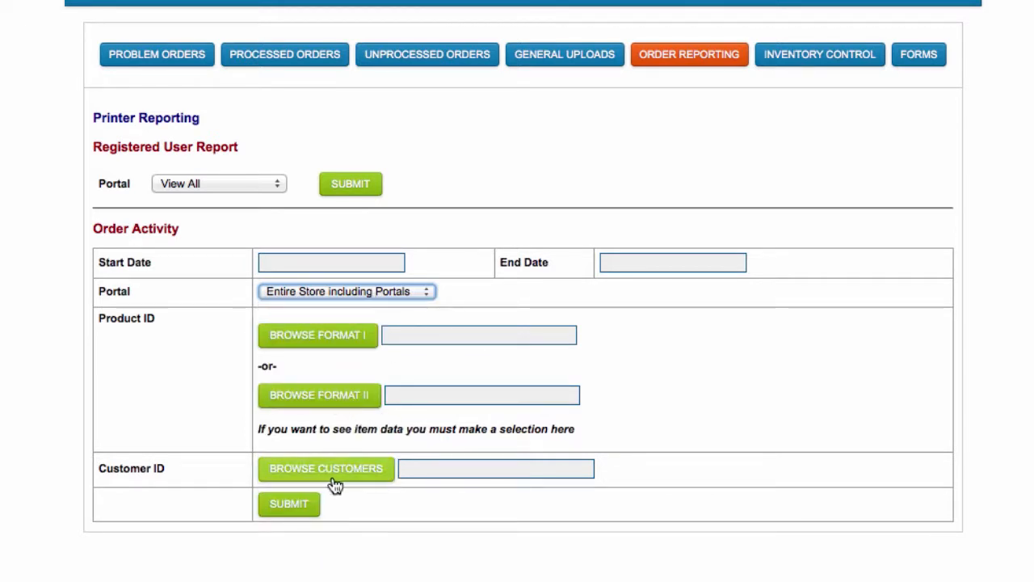
View the inventory control and submitted forms pages of order processing, then open the store's Form Builder.
left_click(803, 58)
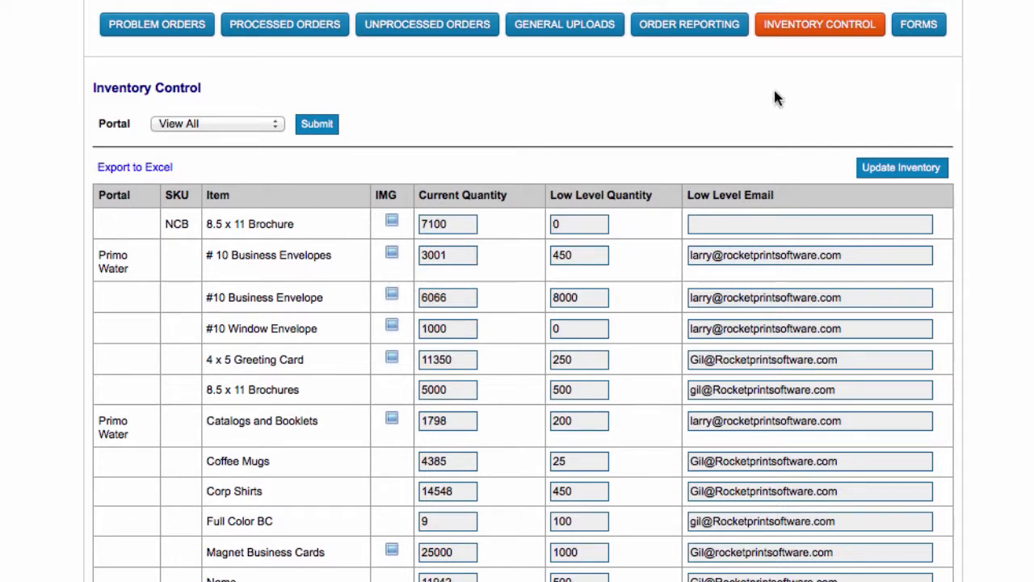
left_click(917, 31)
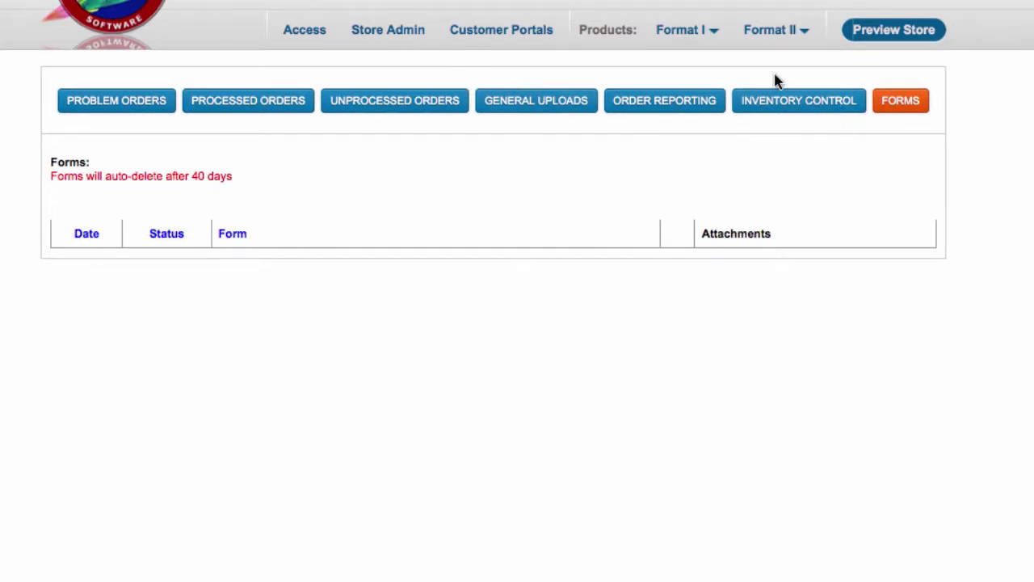
left_click(402, 36)
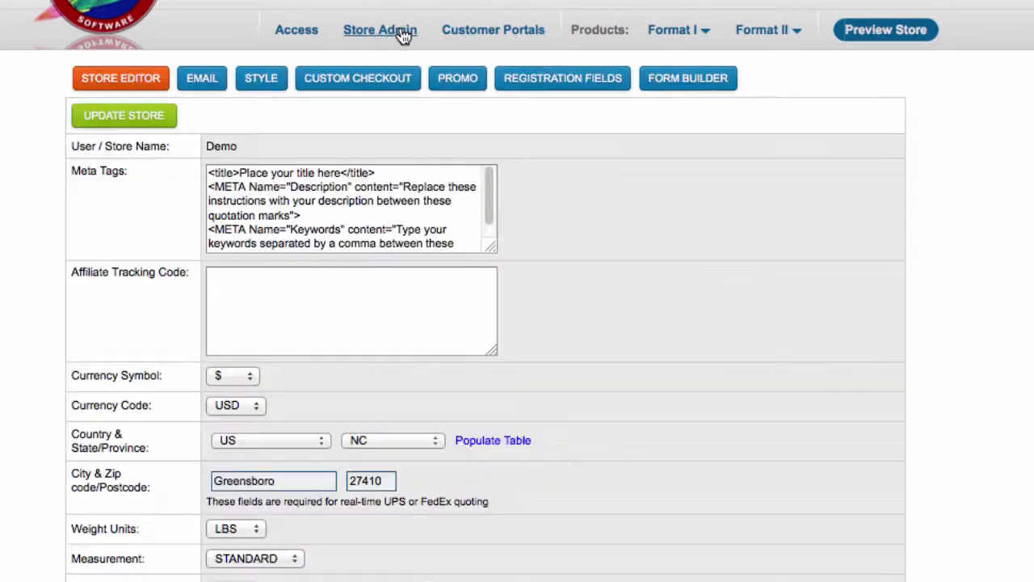
left_click(687, 81)
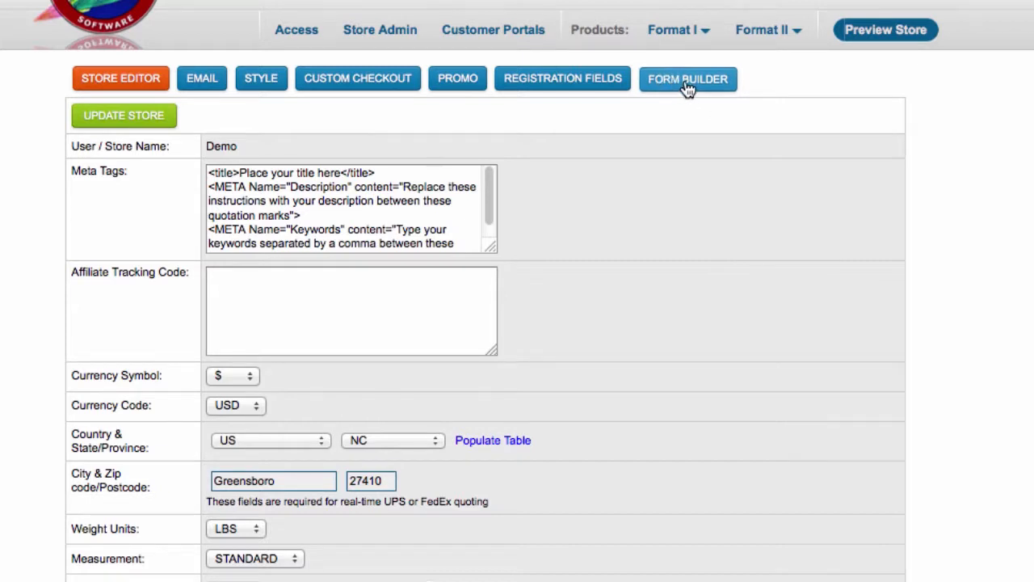
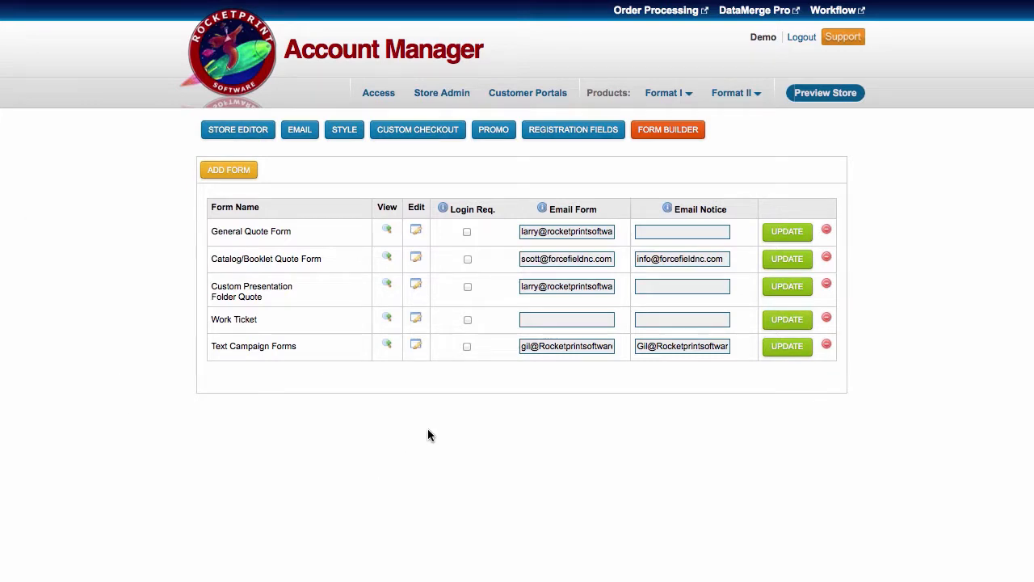
Return to the unprocessed orders, open the Primo Water order for Corporate Business Cards, and review its details.
left_click(653, 11)
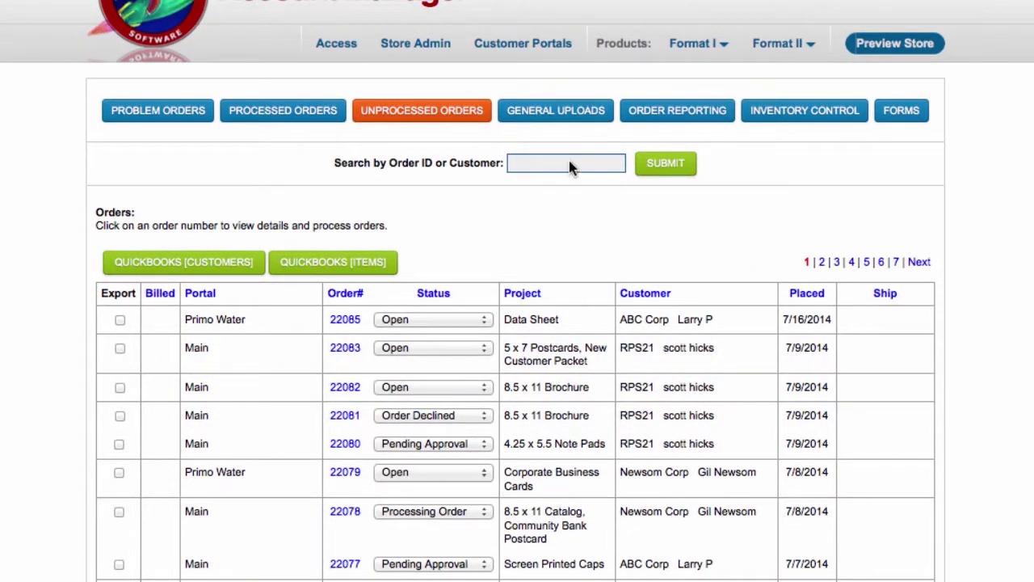
scroll(558, 186, "down", 3)
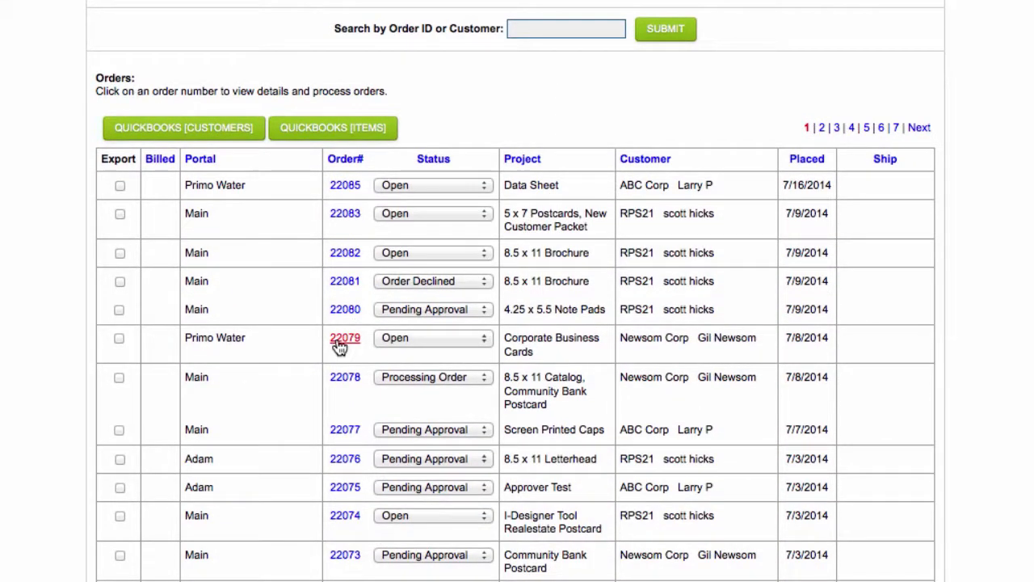
left_click(339, 346)
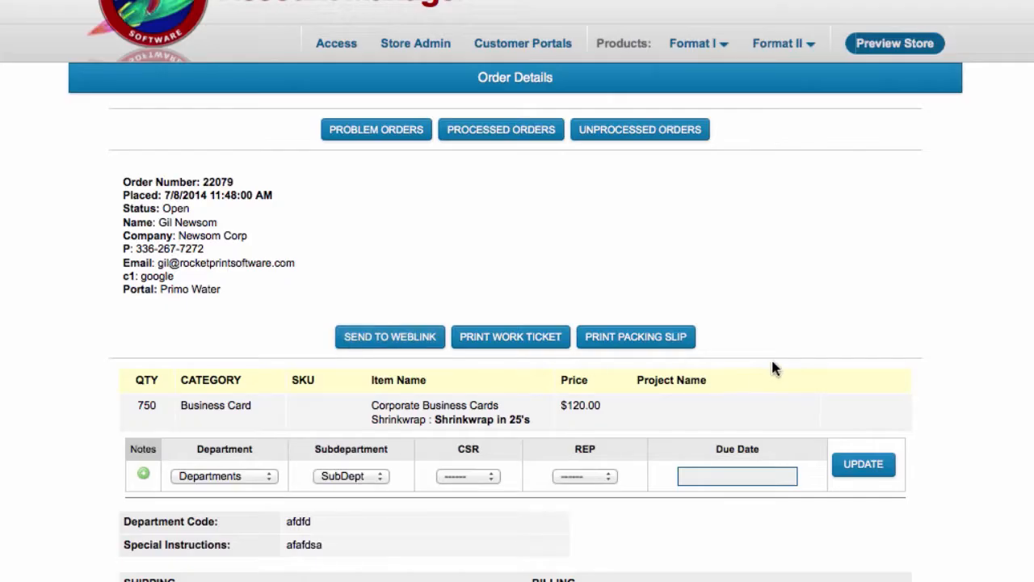
scroll(779, 360, "down", 5)
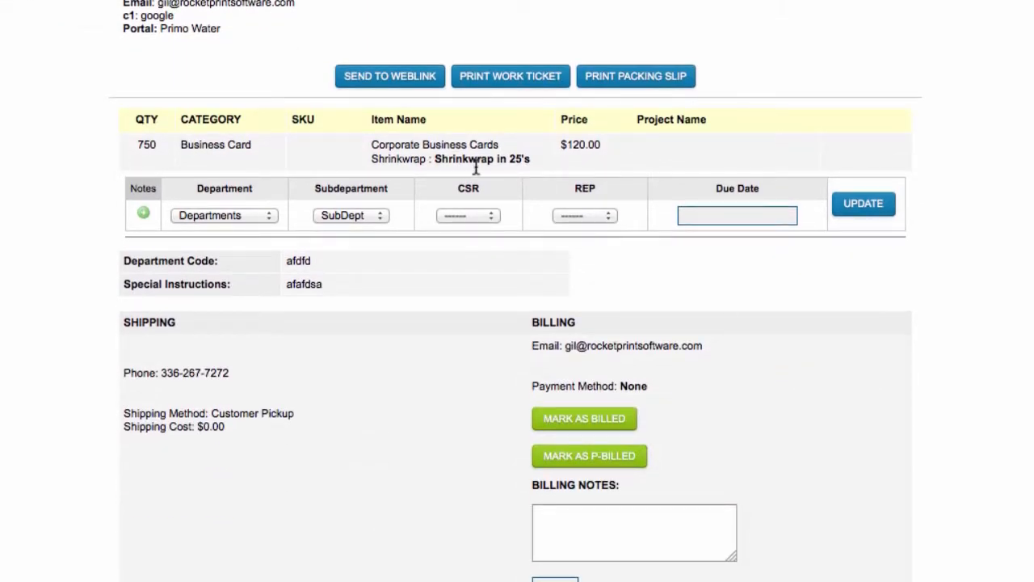
scroll(452, 194, "up", 1)
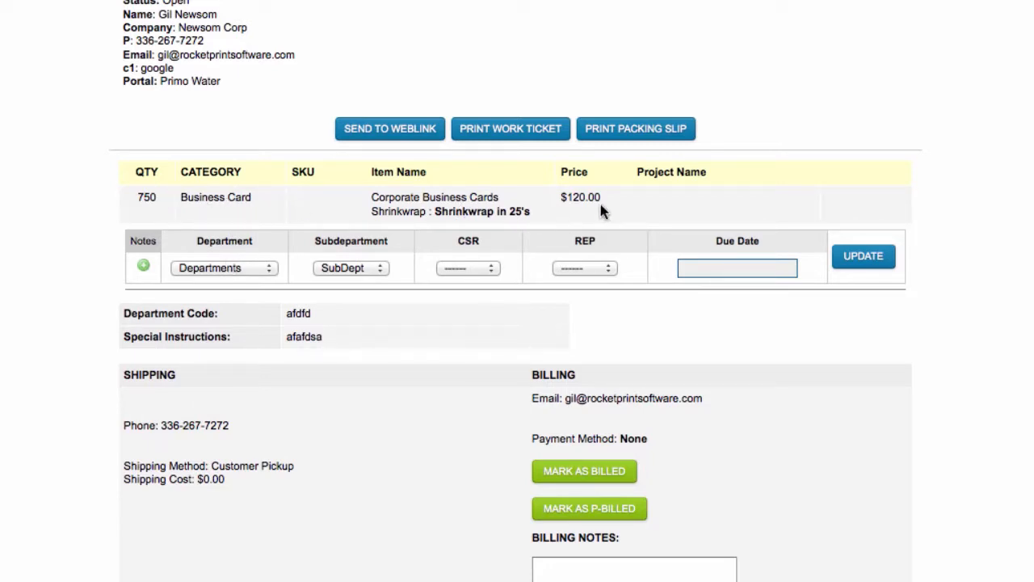
scroll(606, 212, "down", 2)
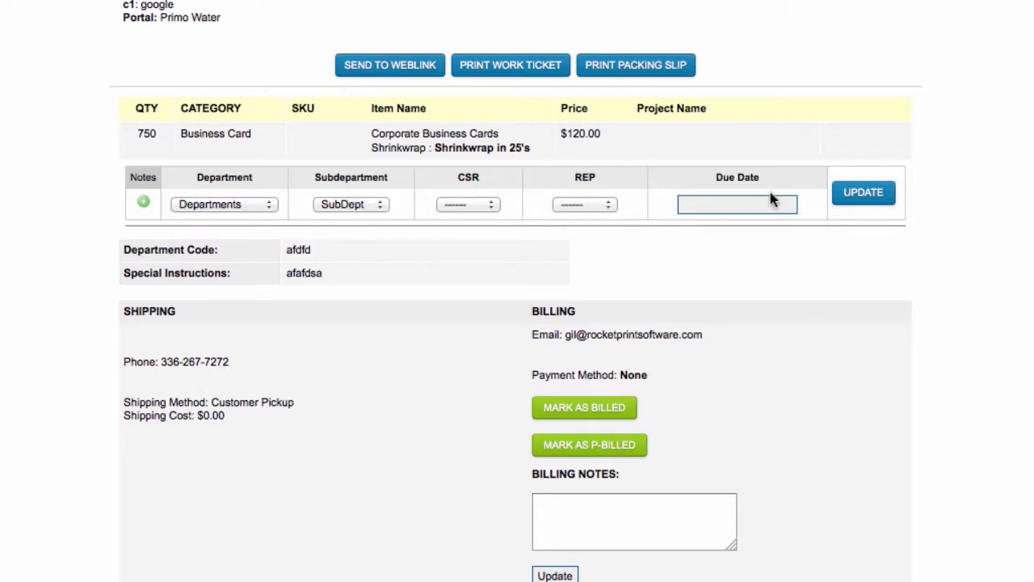
Assign the Corporate Business Cards item to the Pre-Press department and the Proofing subdepartment.
left_click(228, 205)
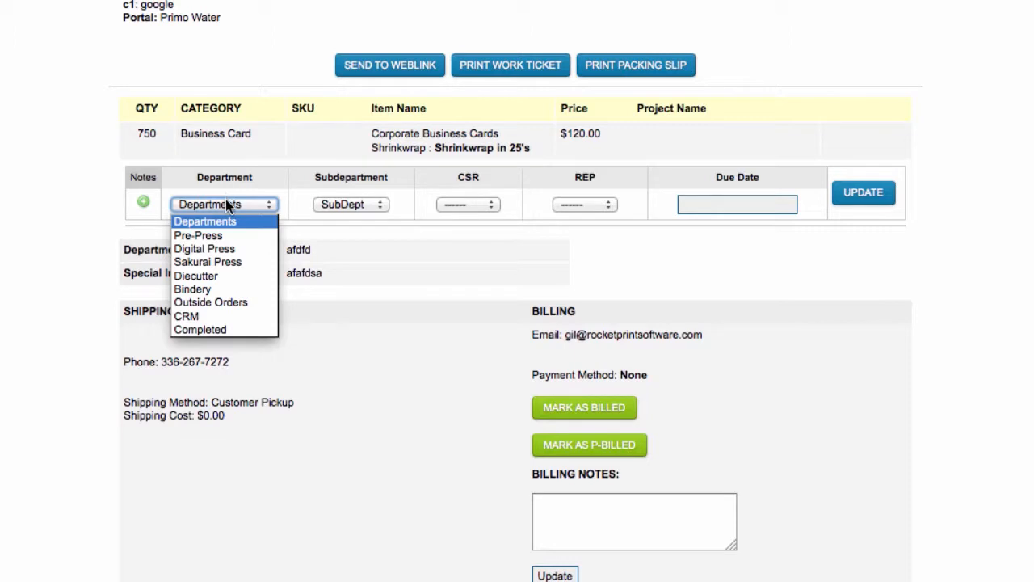
left_click(358, 206)
left_click(357, 206)
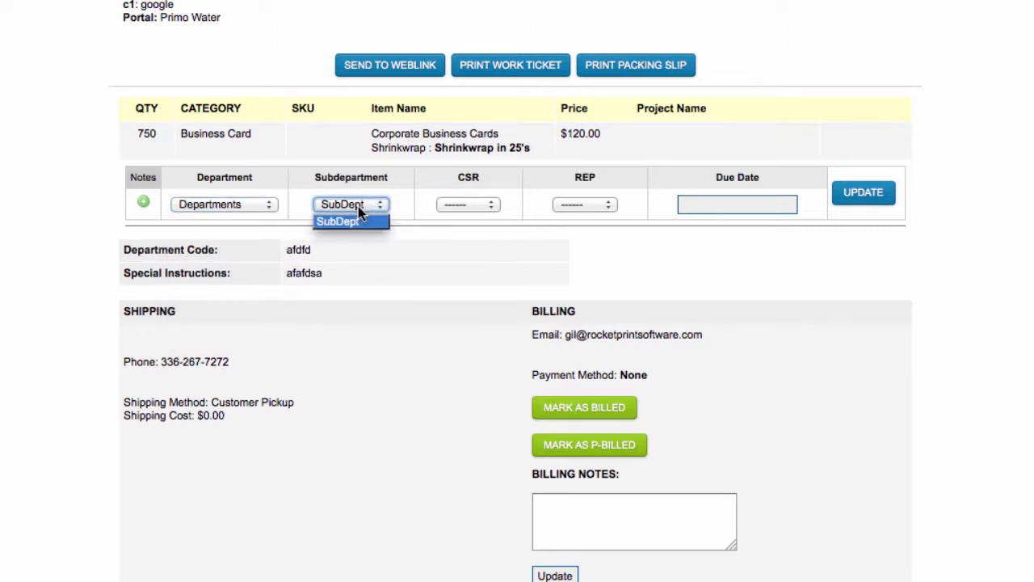
left_click(234, 206)
left_click(212, 203)
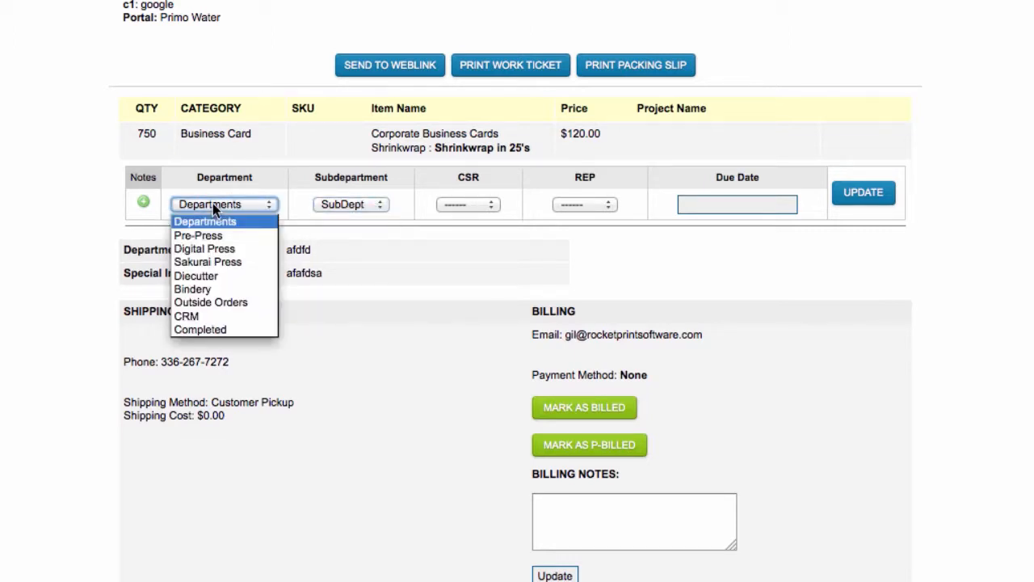
left_click(209, 233)
left_click(341, 206)
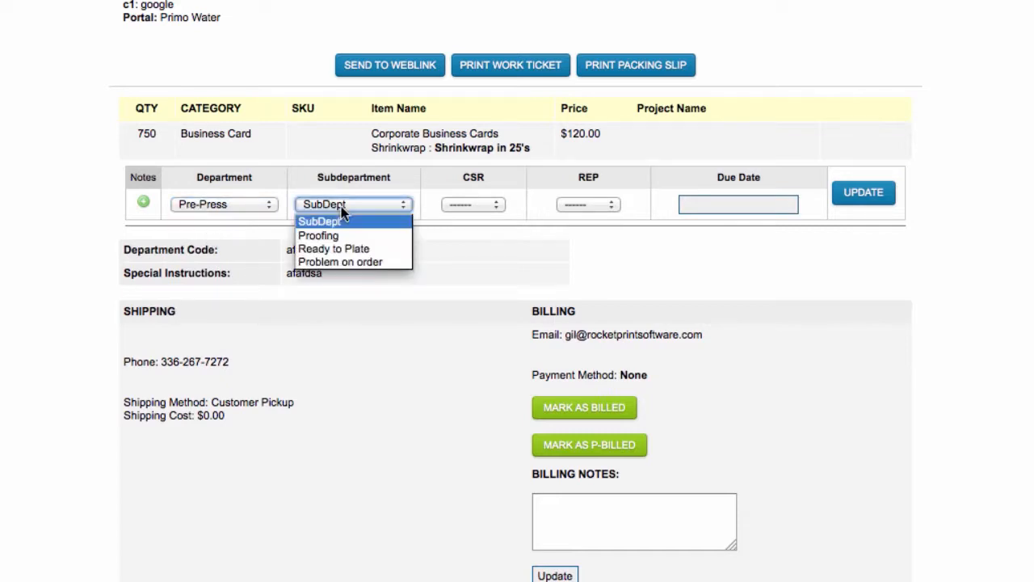
left_click(346, 212)
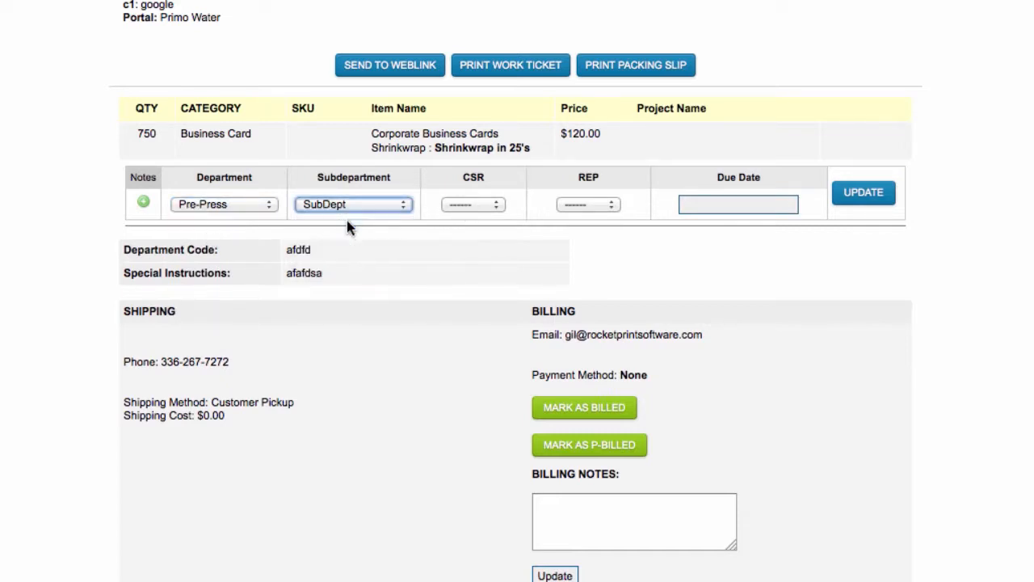
left_click(345, 212)
left_click(337, 234)
Assign the first listed staff member as the item's CSR and Admin as its REP.
left_click(485, 207)
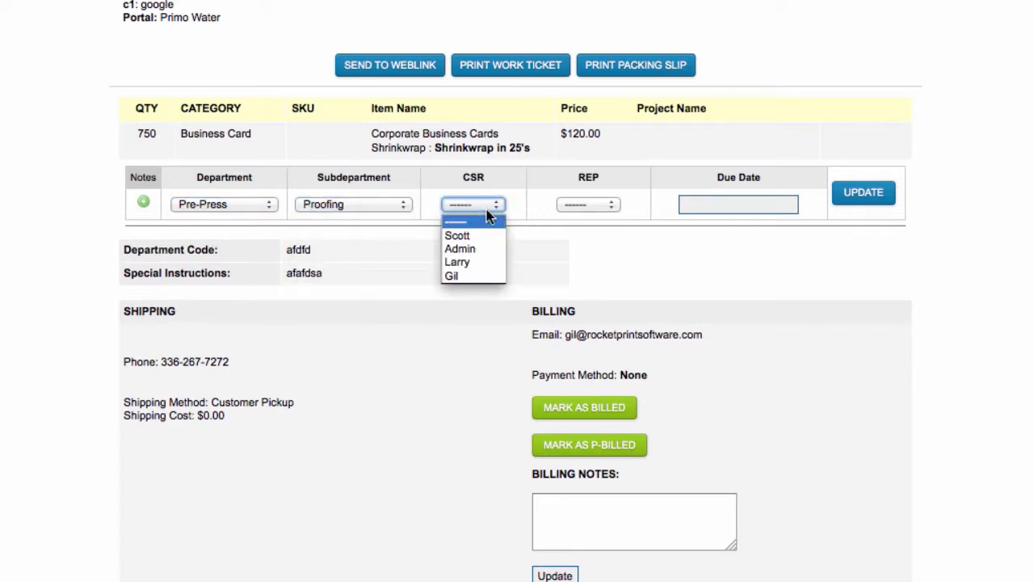
left_click(476, 231)
left_click(589, 203)
left_click(574, 248)
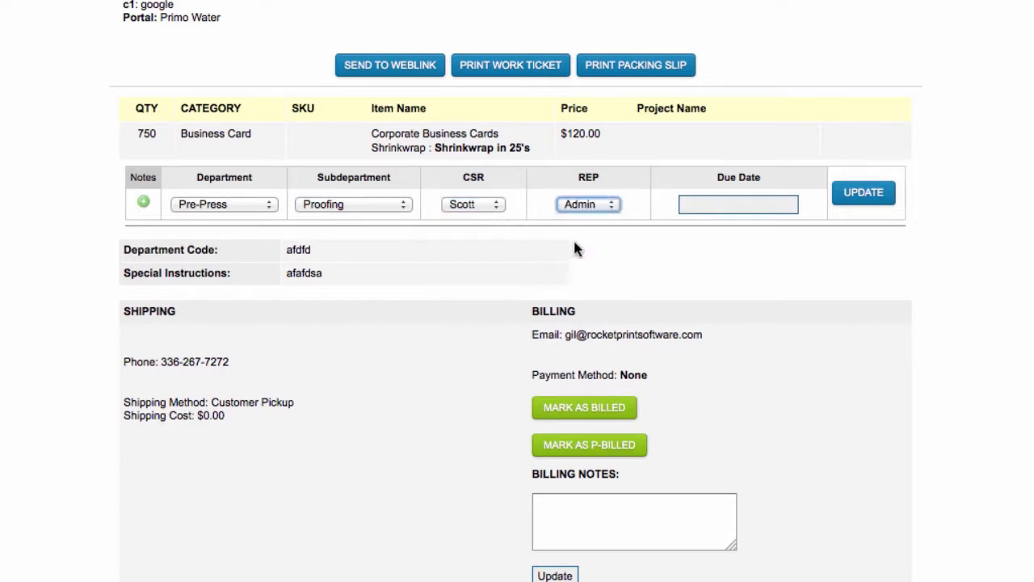
Set the item's due date to 07/21/2014 and update its workflow assignment.
left_click(723, 205)
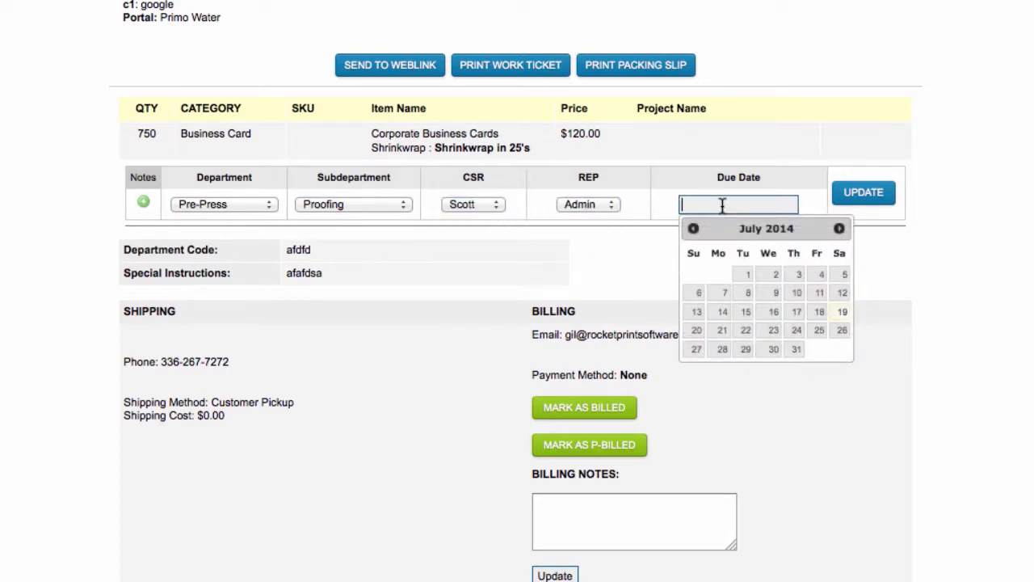
left_click(722, 330)
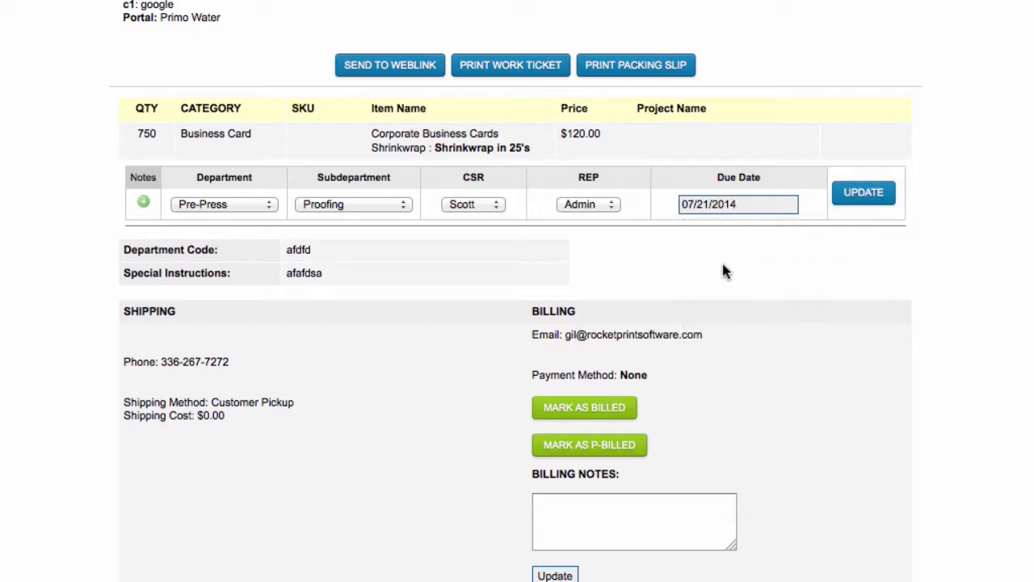
left_click(866, 202)
right_click(452, 226)
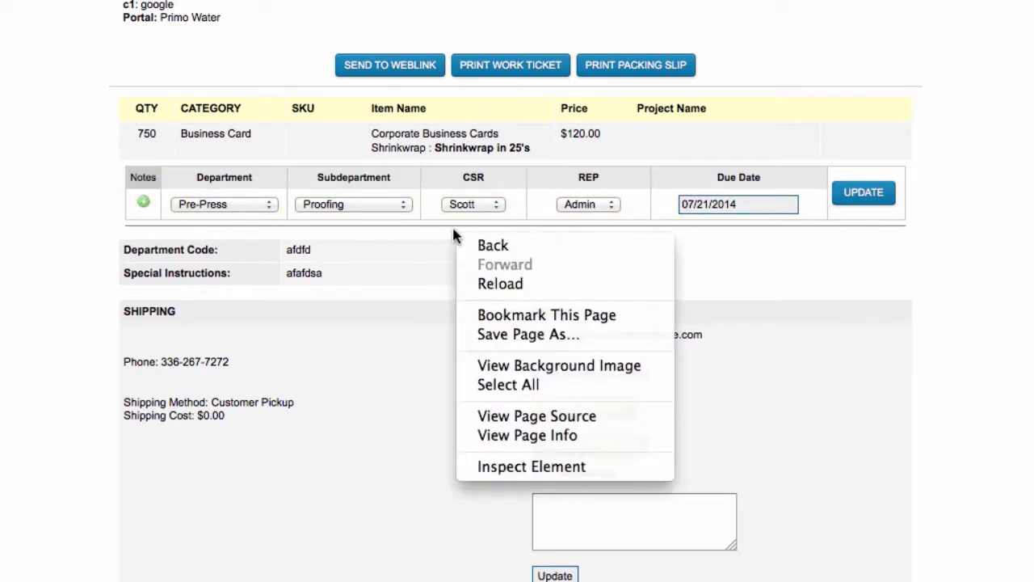
left_click(949, 227)
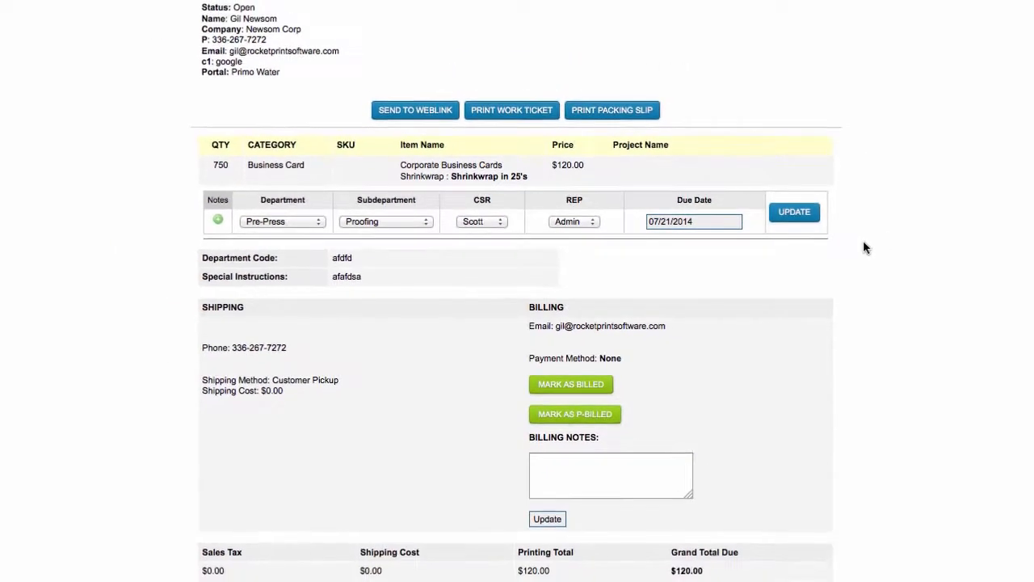
Review the Corporate Business Cards order's workflow assignment, shipping, billing, totals and proof upload sections.
scroll(863, 240, "up", 5)
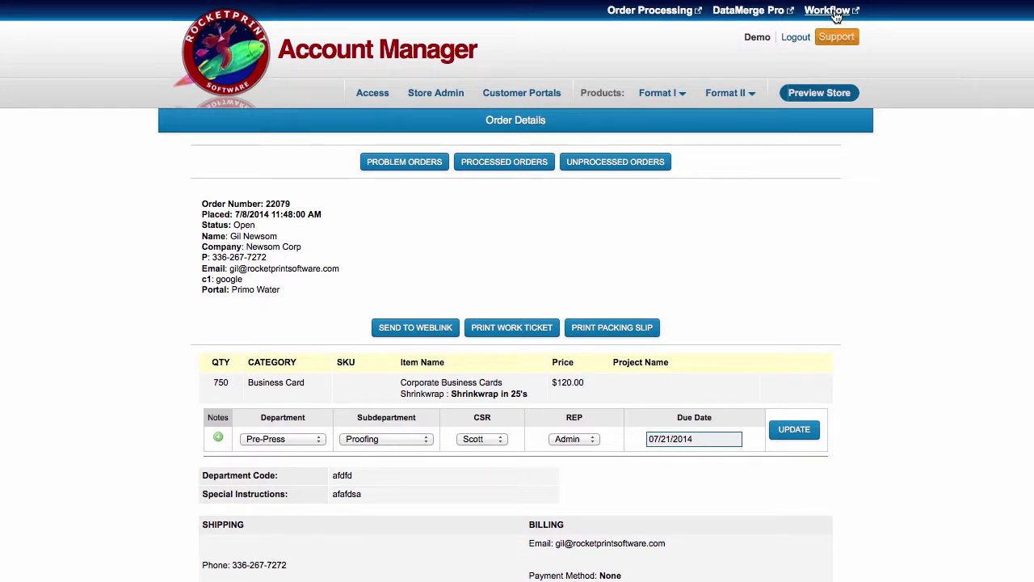
scroll(911, 275, "down", 3)
scroll(908, 270, "down", 4)
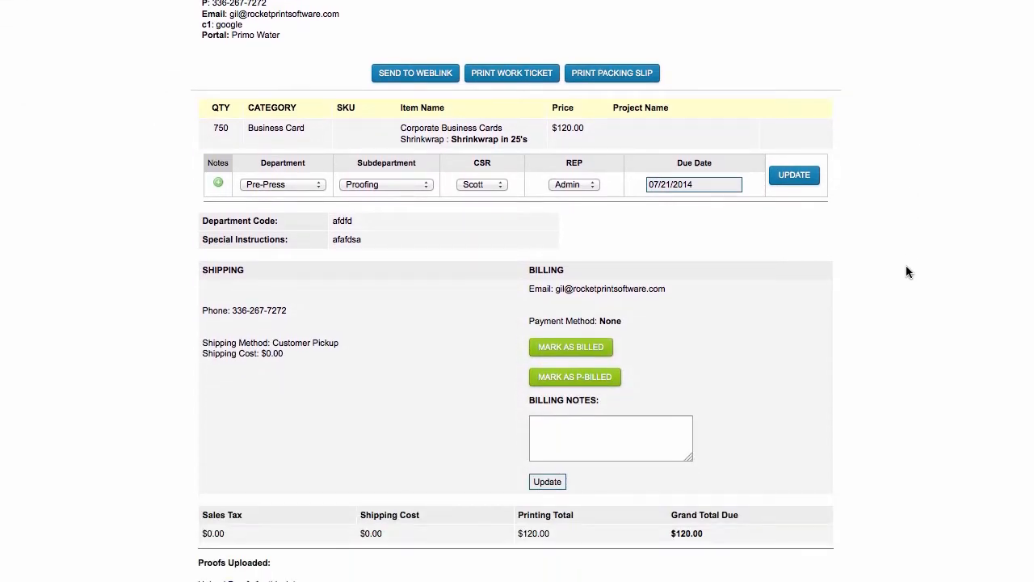
scroll(904, 262, "up", 7)
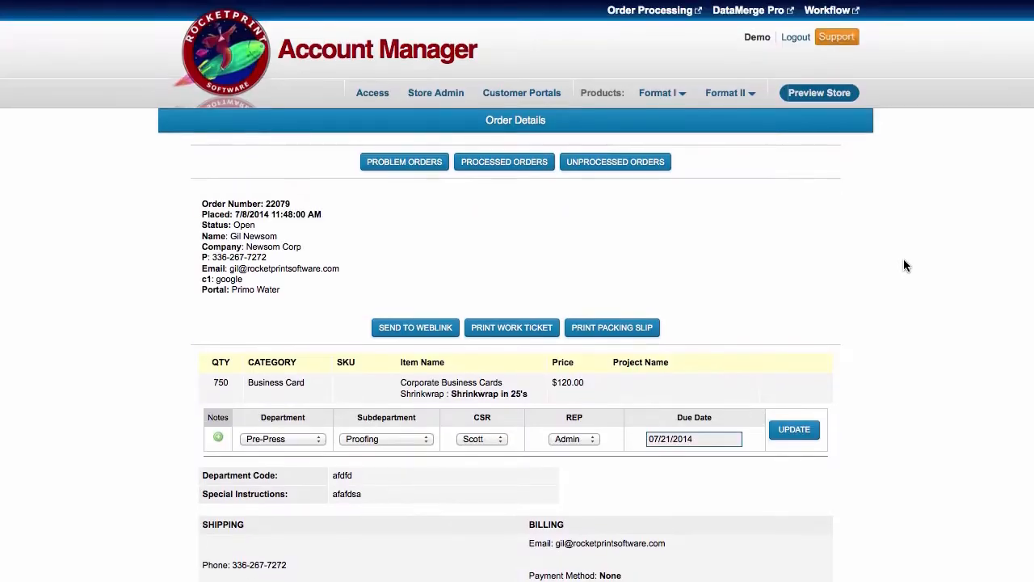
scroll(895, 301, "down", 7)
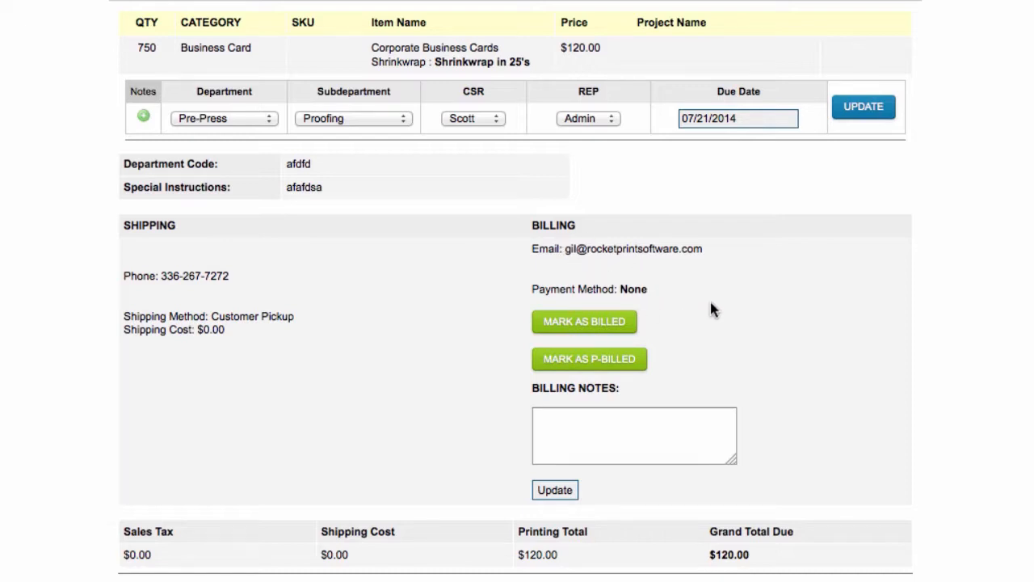
scroll(796, 364, "down", 3)
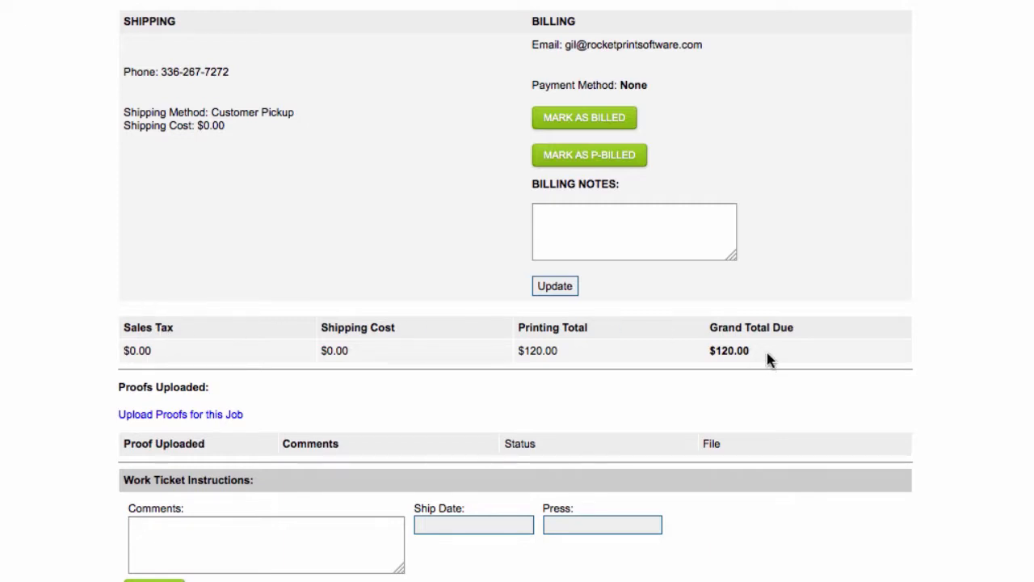
scroll(766, 352, "down", 2)
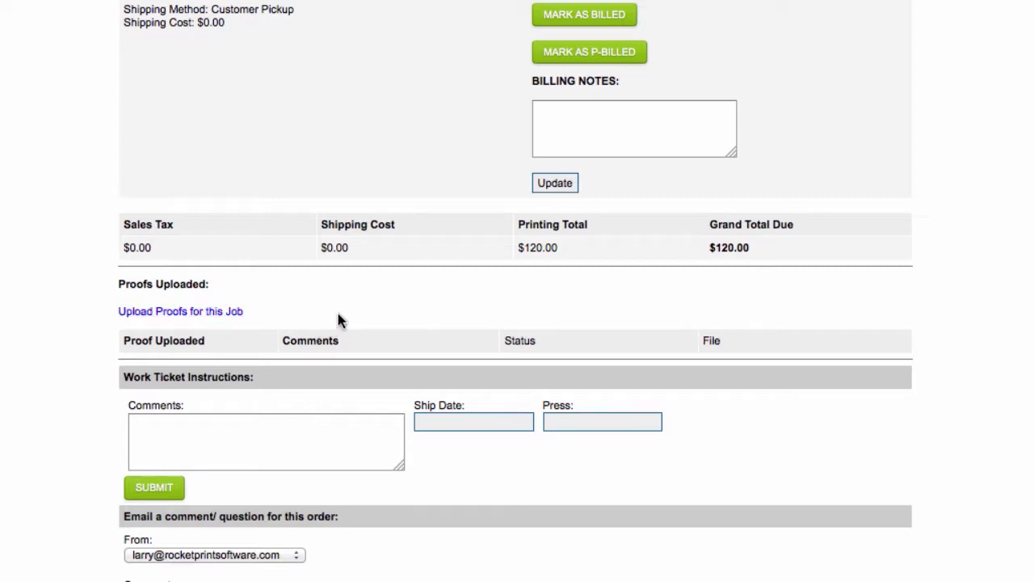
scroll(337, 315, "down", 1)
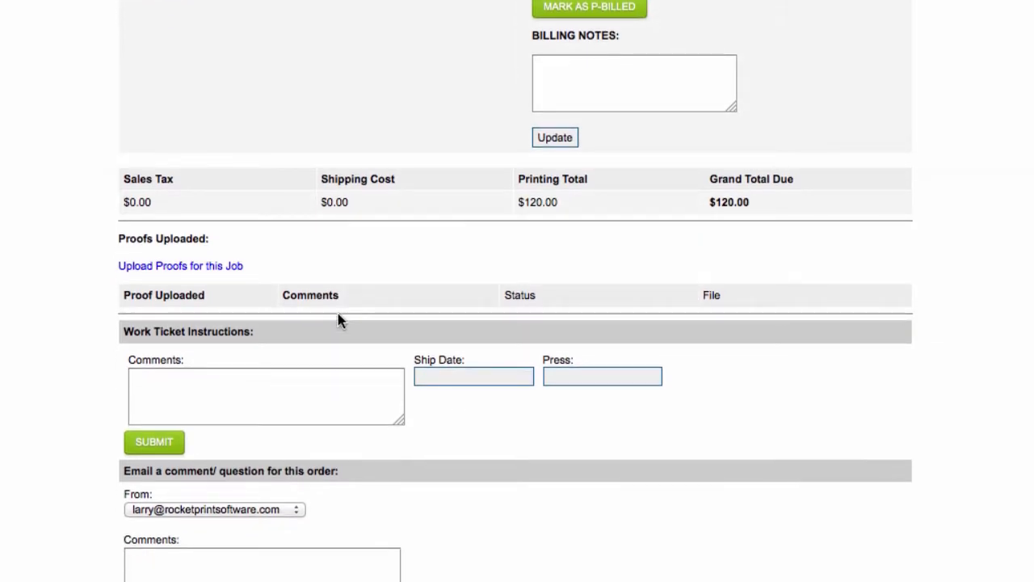
scroll(332, 322, "down", 2)
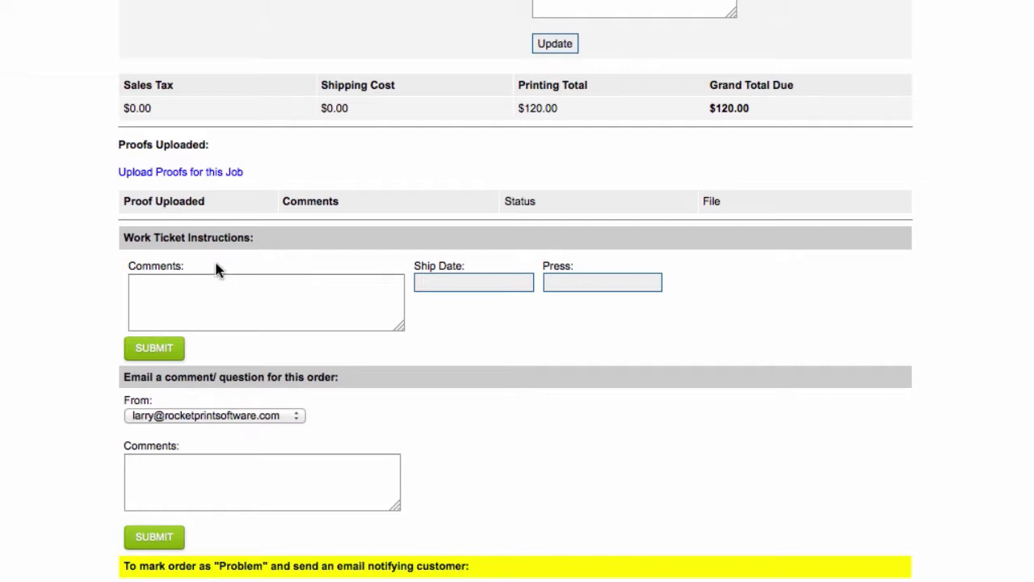
Inspect the work ticket instructions, including the comments, ship date calendar and press fields.
left_click(156, 288)
left_click(436, 284)
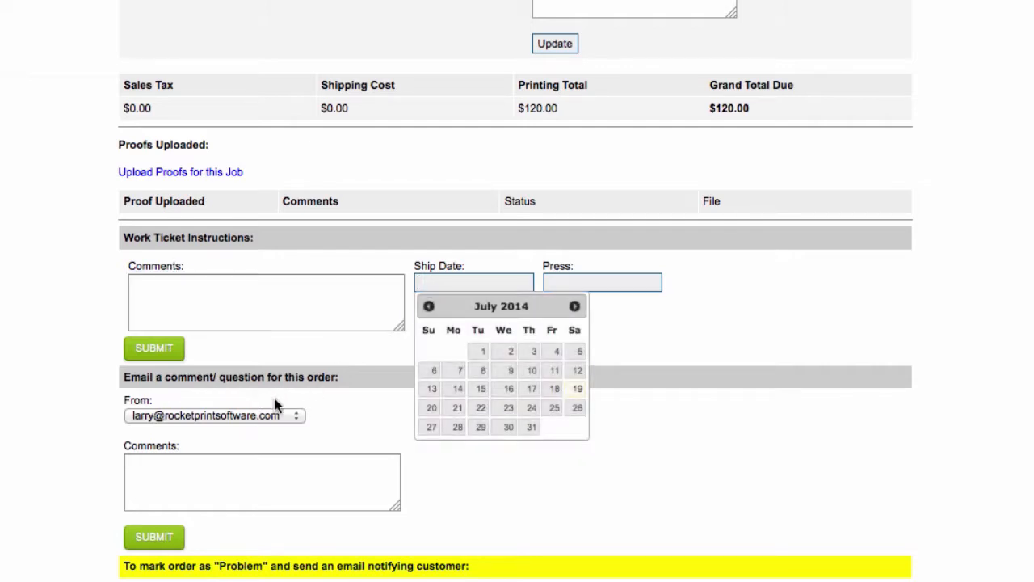
left_click(361, 392)
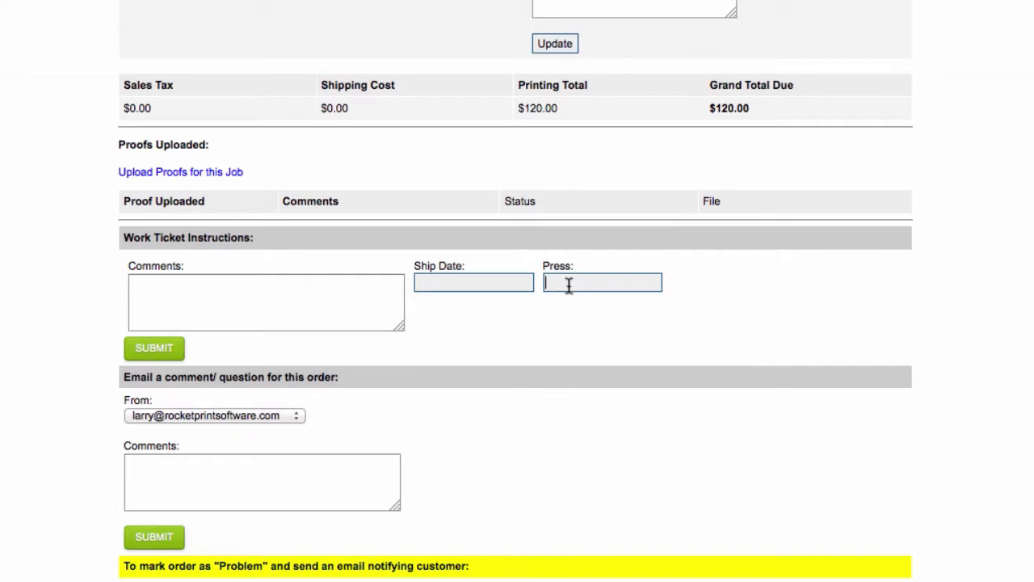
Choose the second listed sender address for the order's comment/question email and begin its comments.
scroll(433, 396, "down", 2)
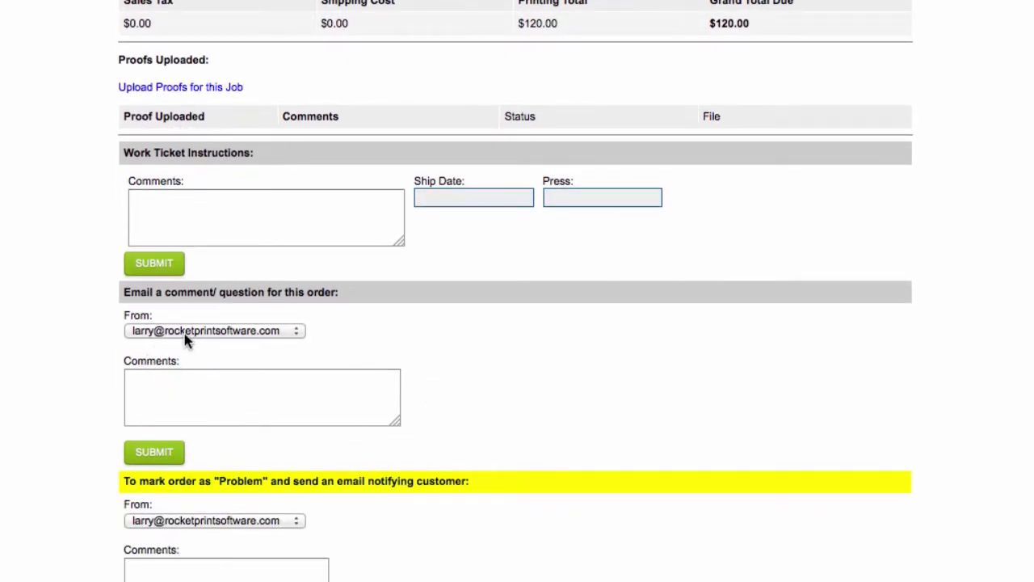
left_click(226, 379)
left_click(228, 329)
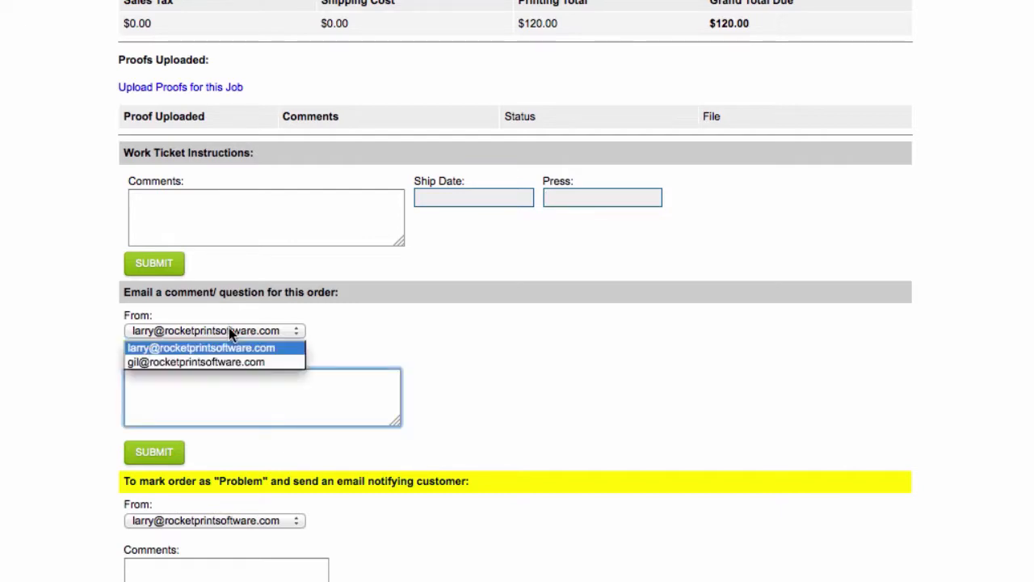
left_click(207, 362)
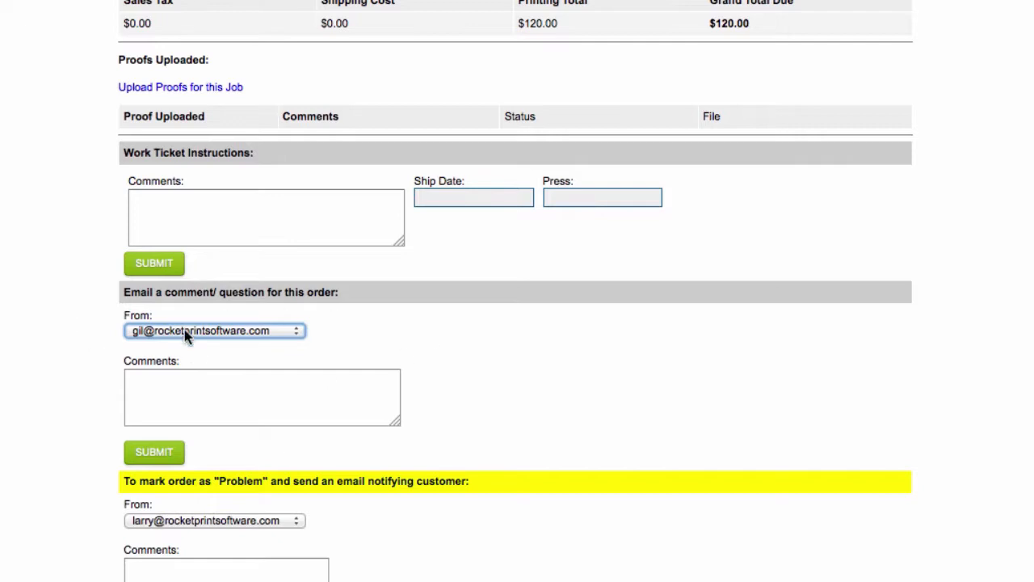
left_click(181, 383)
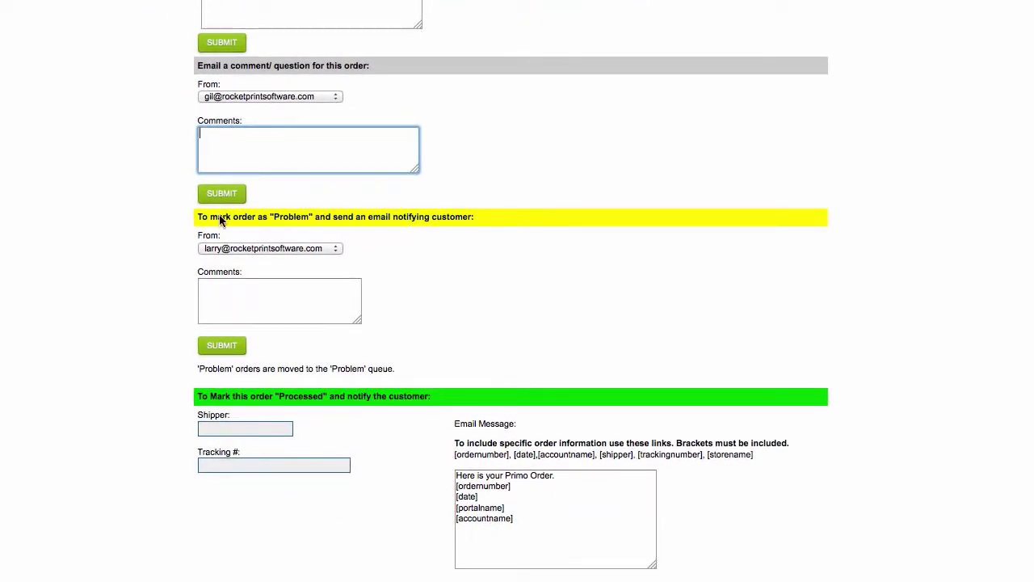
Examine the order's Processed notification, packing slip and status sections, and return to the unprocessed orders.
scroll(451, 231, "down", 5)
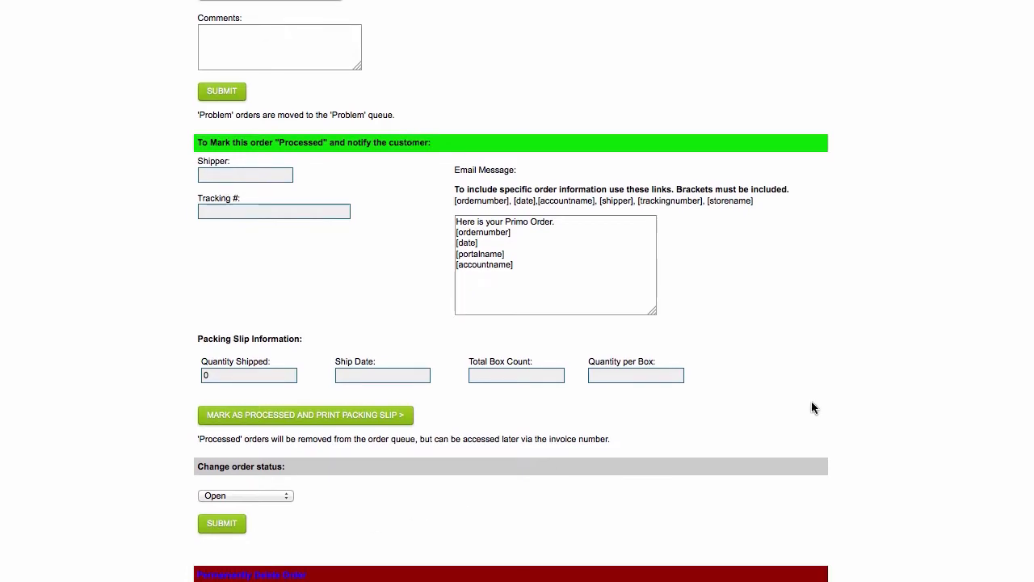
scroll(811, 401, "up", 15)
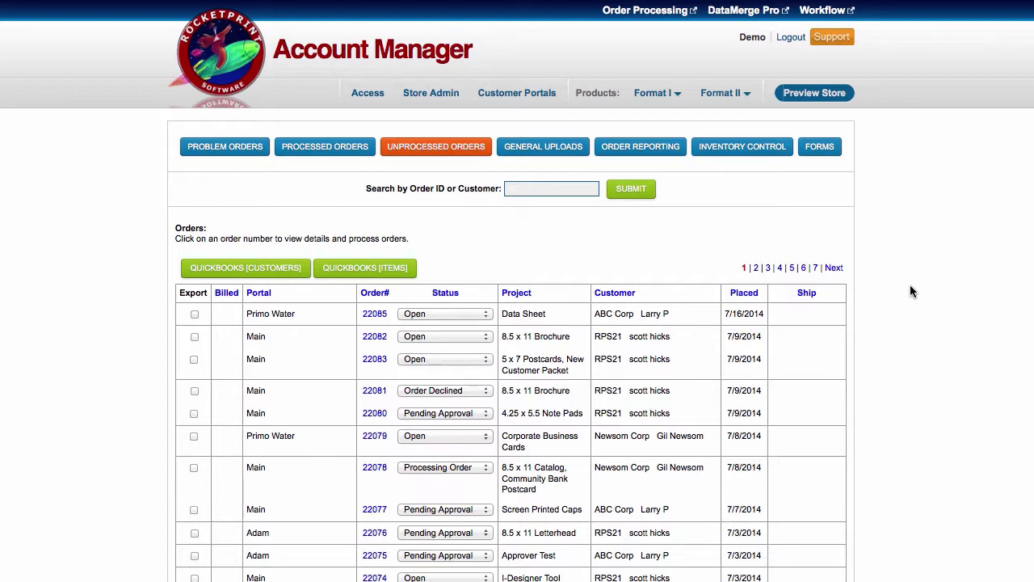
Revisit the Format II categories, customer portal library and unprocessed orders, ending on the Account Manager home page.
left_click(220, 54)
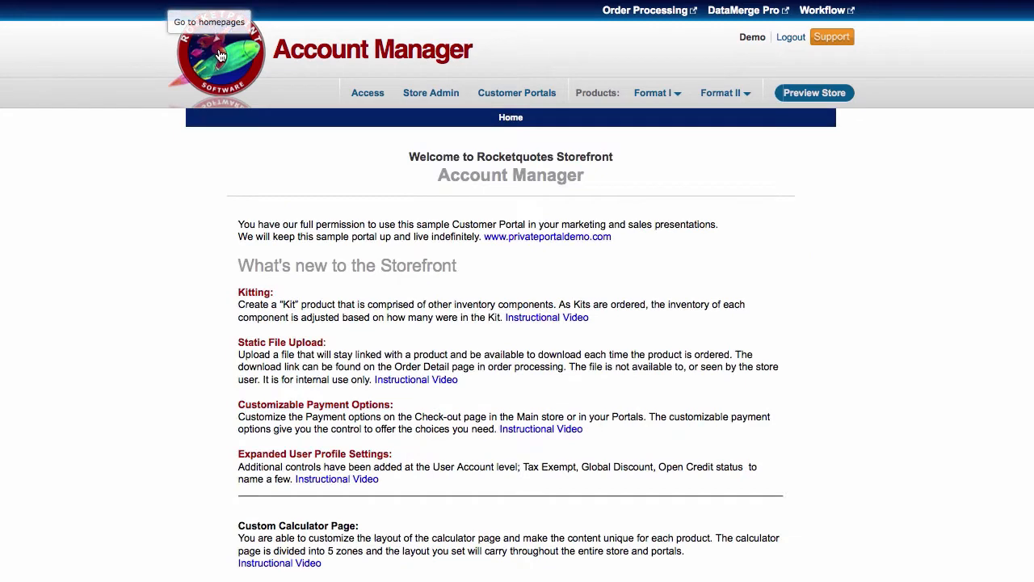
left_click(730, 96)
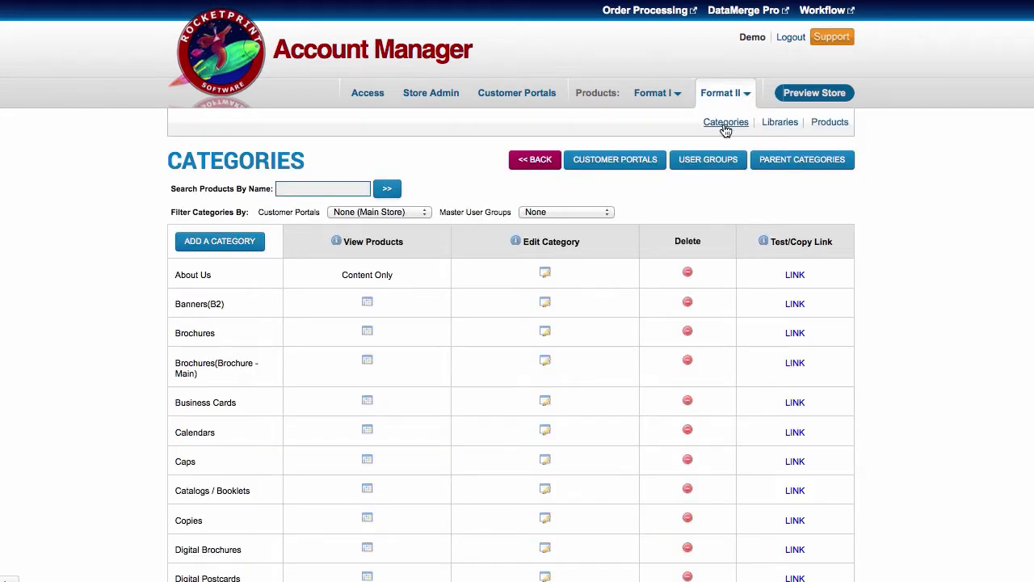
left_click(517, 95)
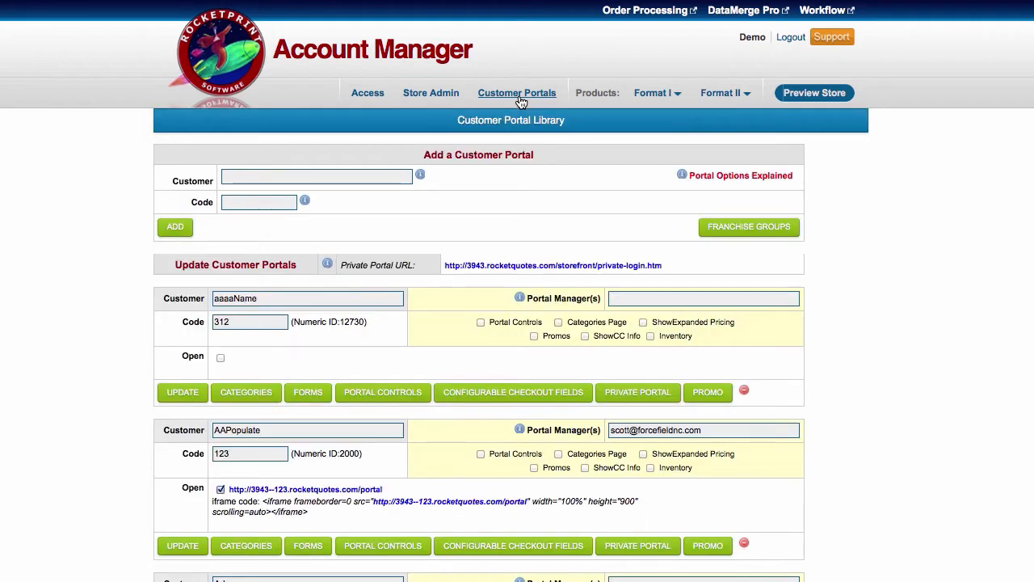
left_click(637, 13)
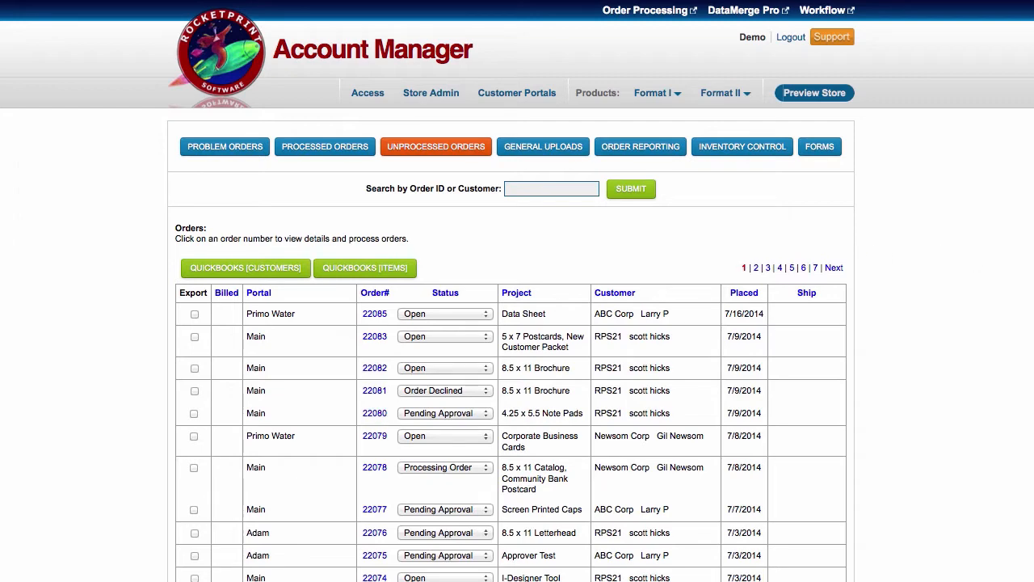
left_click(264, 66)
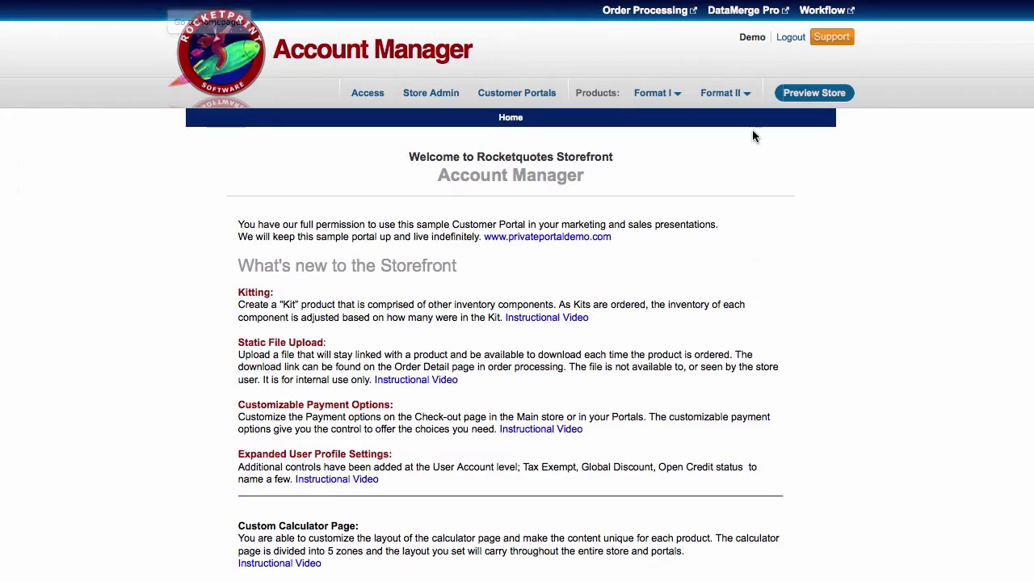